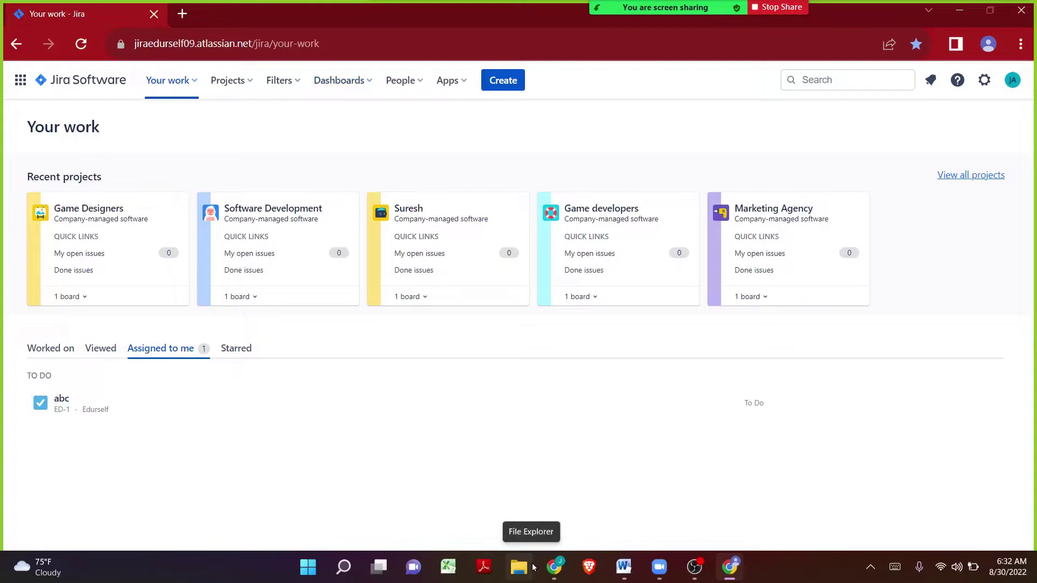
# Browse to D:\JIRA ADMINISTRATION STUFF\Batch 09 and select the 09. Jira Admin 0909 Reference Sheet
pyautogui.click(533, 566)
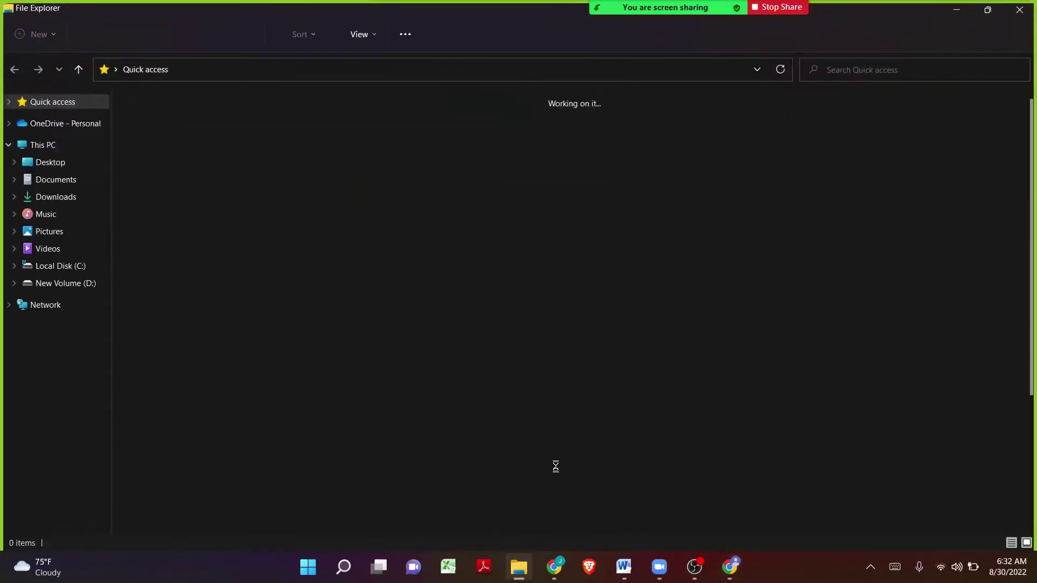
pyautogui.click(79, 285)
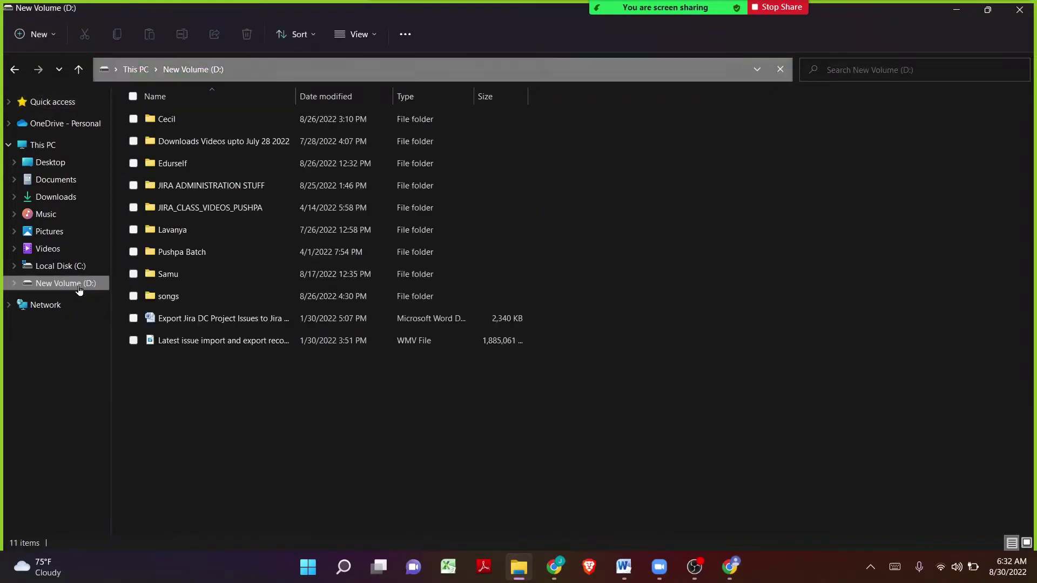
pyautogui.click(193, 195)
pyautogui.doubleClick(192, 193)
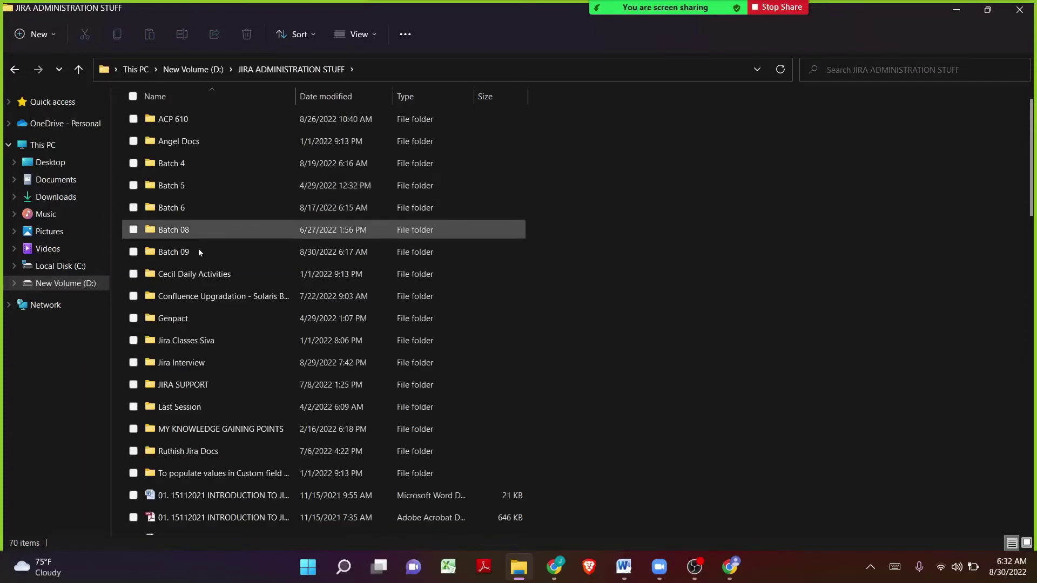
pyautogui.doubleClick(199, 251)
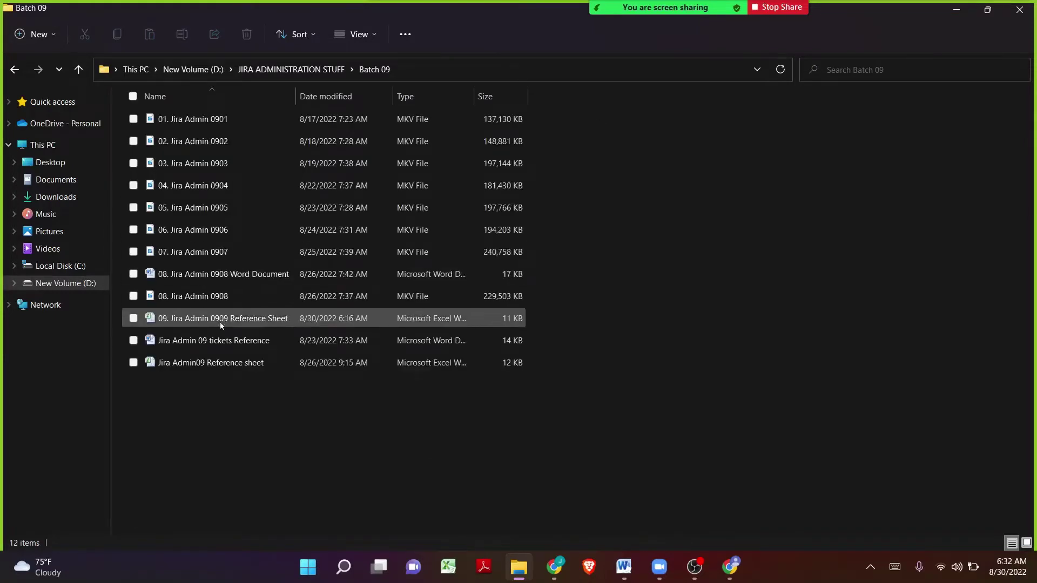
pyautogui.click(217, 319)
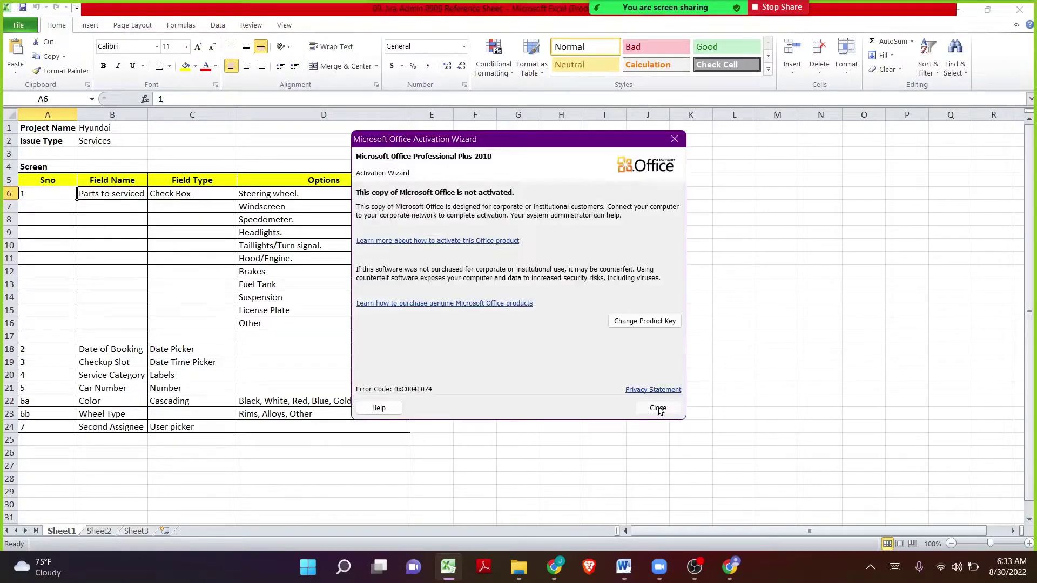
# Dismiss the Office activation notice and review the Project Name and Services issue type cells
pyautogui.click(654, 400)
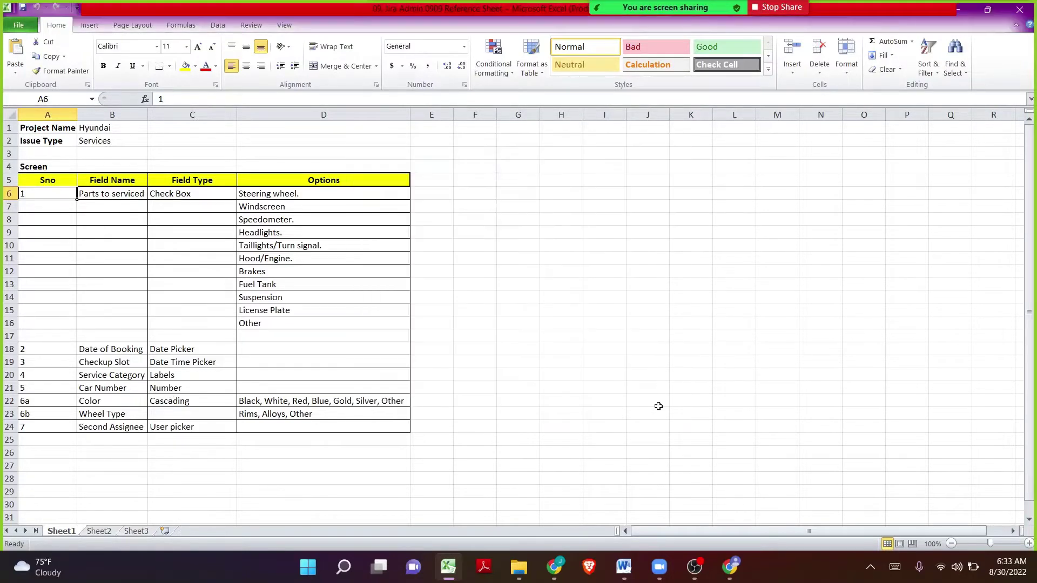
pyautogui.click(41, 129)
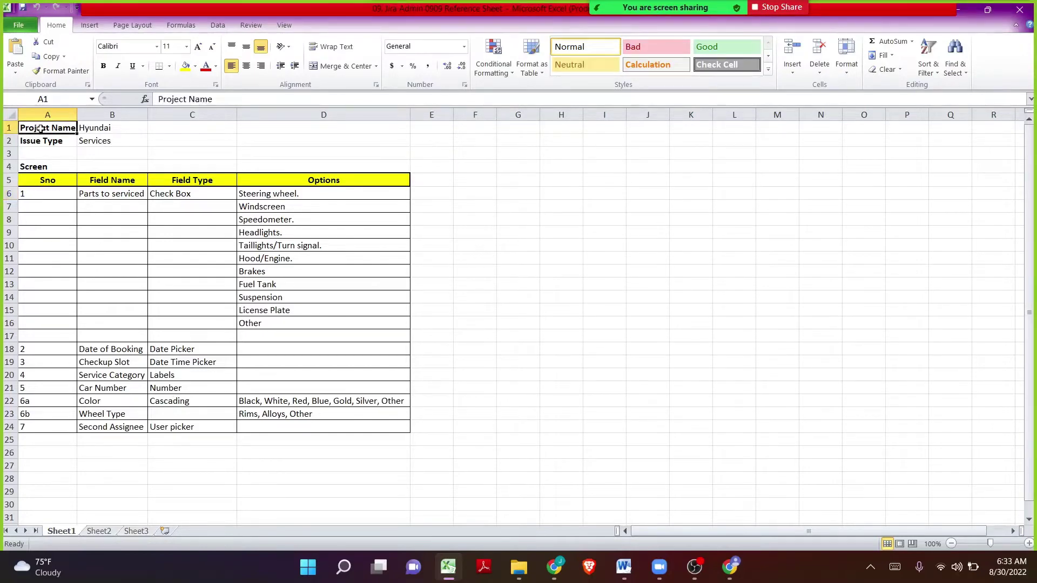
pyautogui.moveTo(41, 128); pyautogui.dragTo(99, 129)
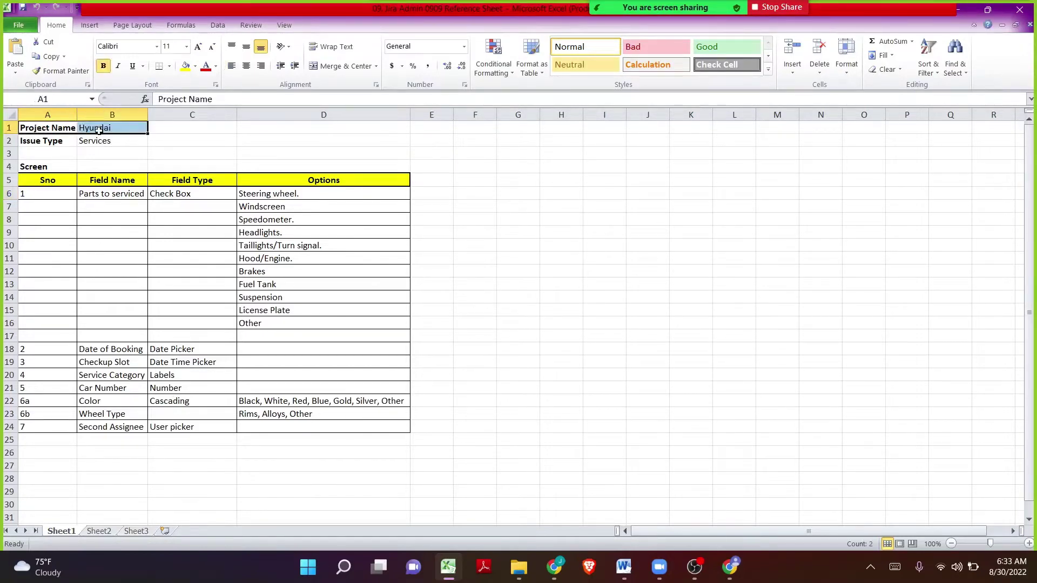
pyautogui.click(54, 141)
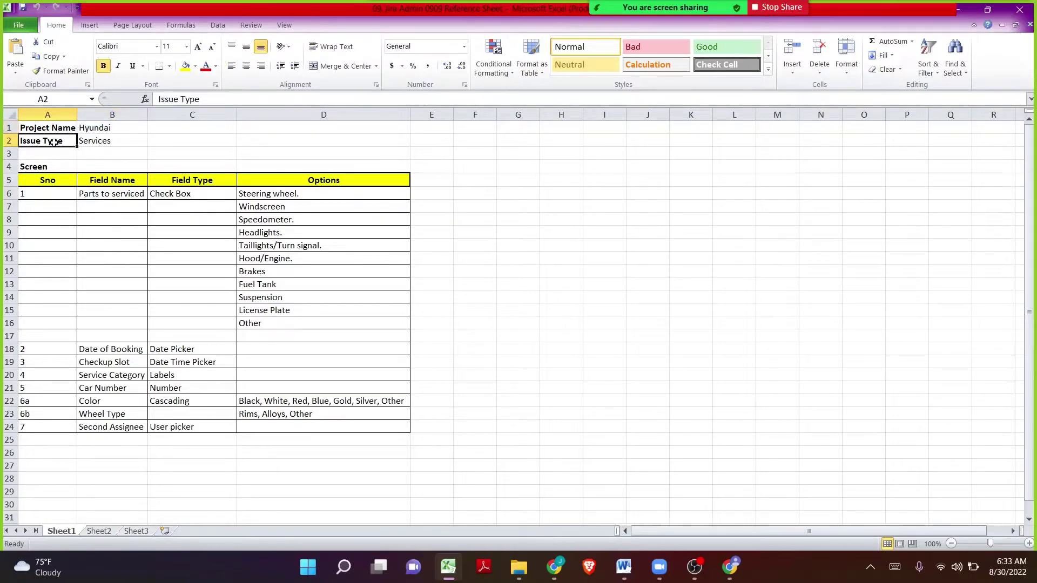
pyautogui.doubleClick(91, 141)
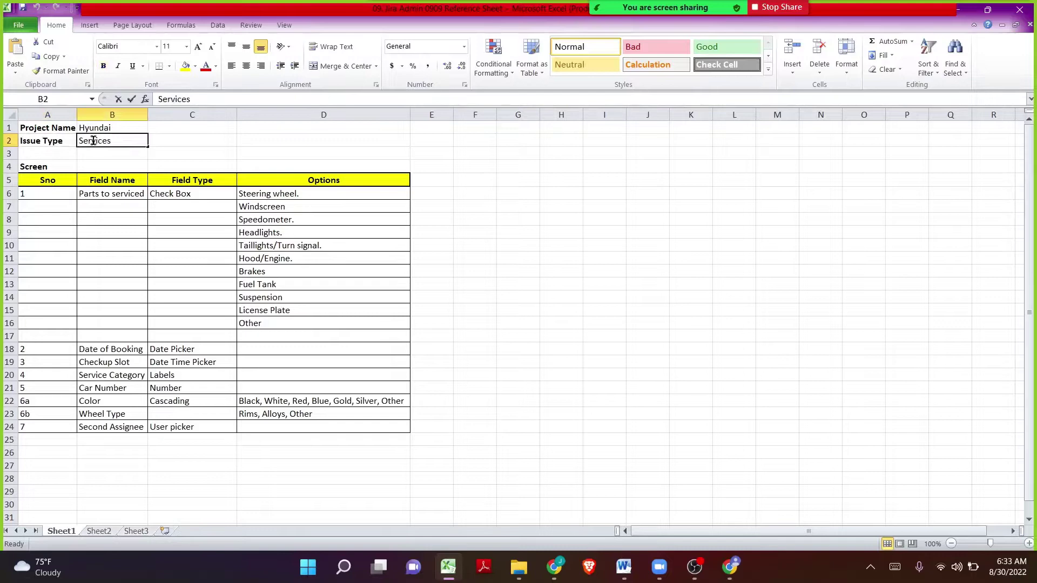
pyautogui.click(88, 175)
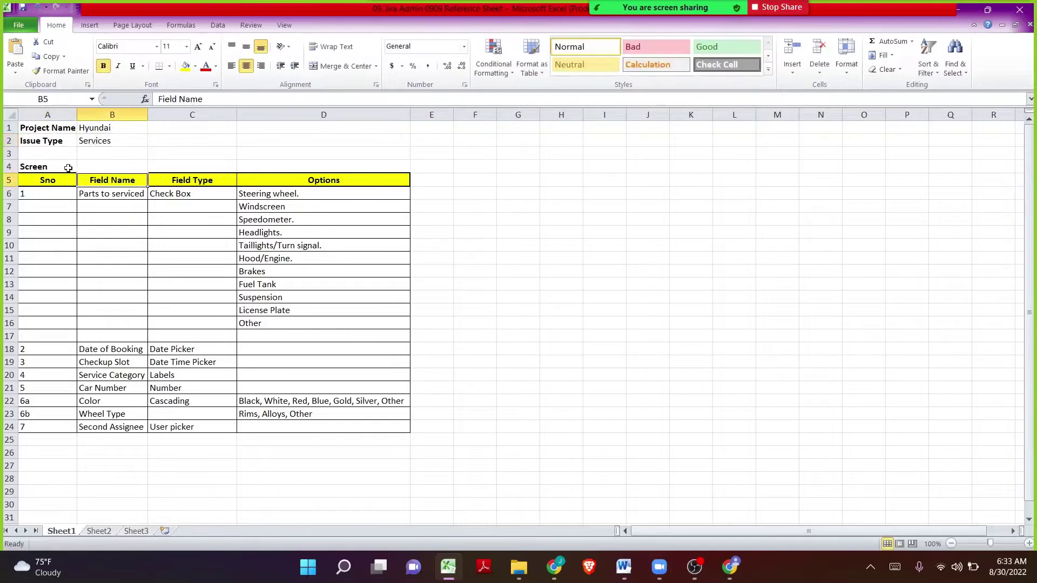
pyautogui.click(109, 140)
# Review the serial numbers, field names and field types columns, then switch to Jira in Chrome
pyautogui.moveTo(22, 168); pyautogui.dragTo(2, 427)
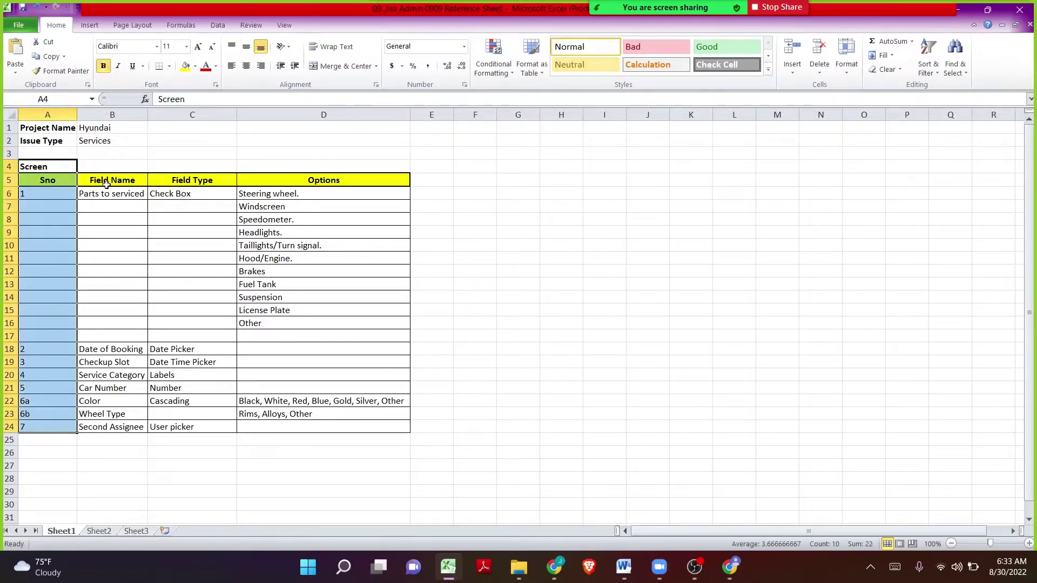
pyautogui.moveTo(107, 193); pyautogui.dragTo(100, 427)
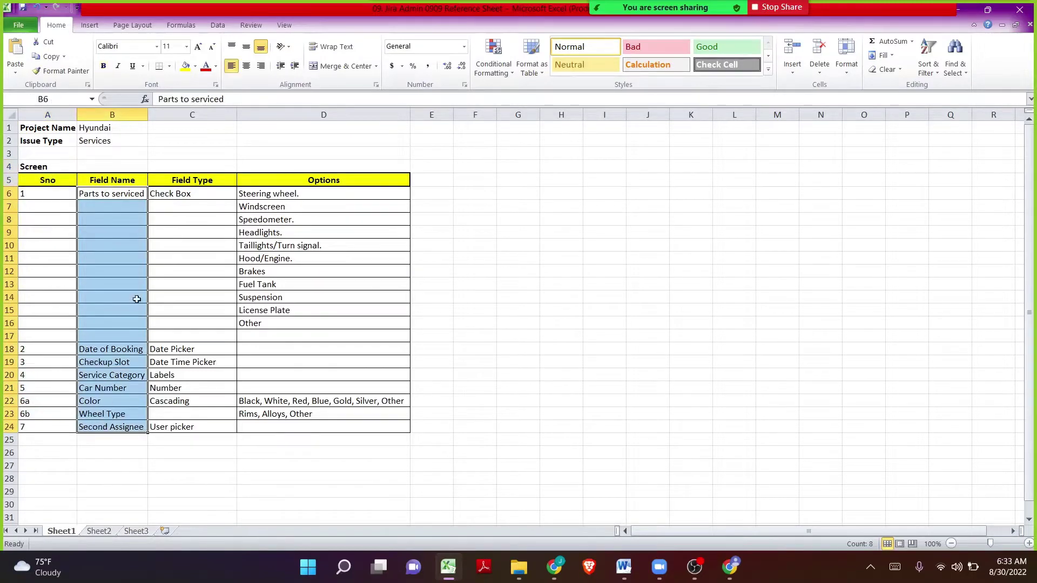
pyautogui.click(115, 193)
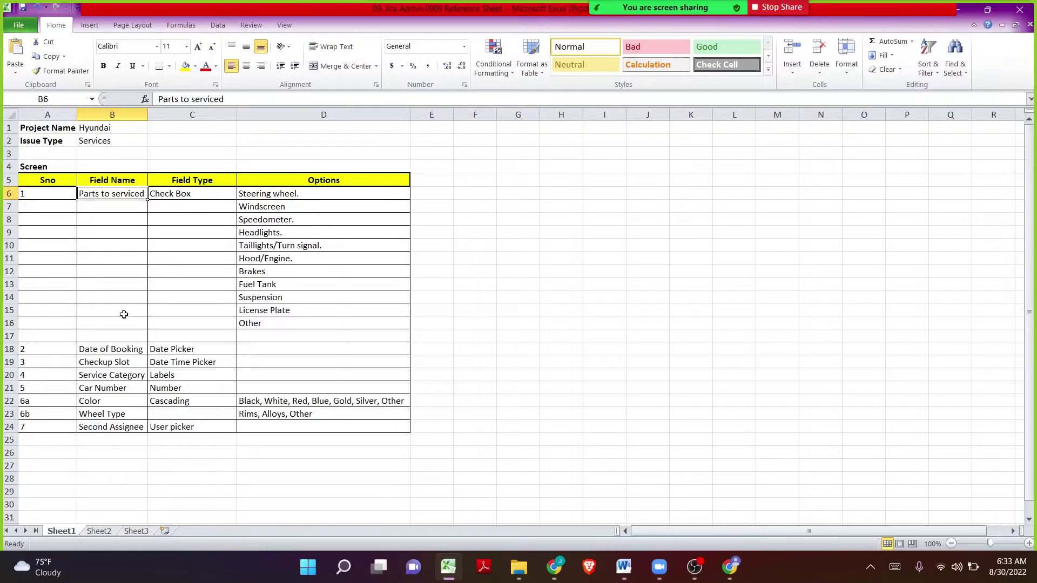
pyautogui.click(109, 366)
pyautogui.click(157, 378)
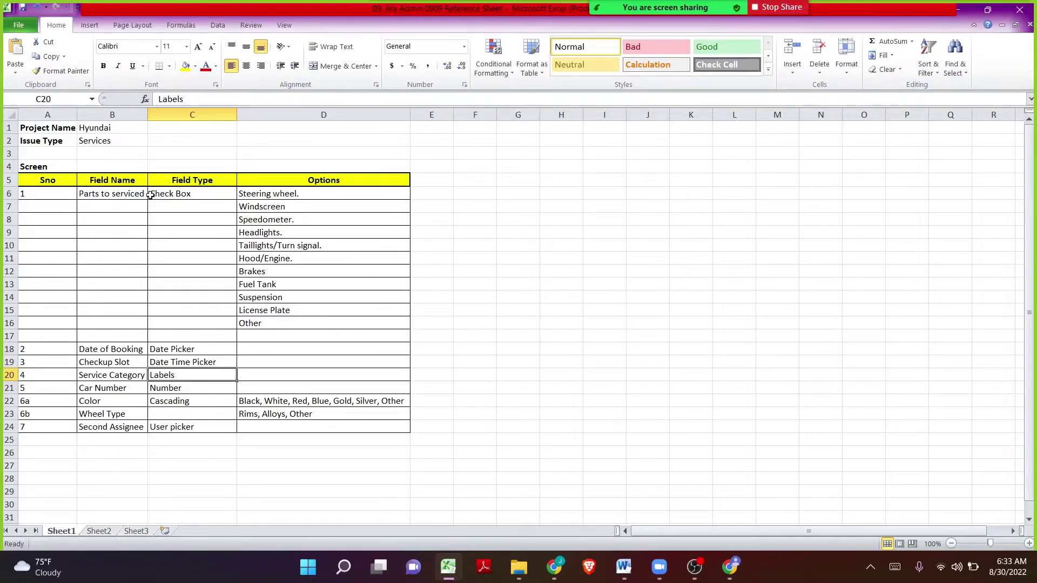
pyautogui.moveTo(151, 194); pyautogui.dragTo(154, 427)
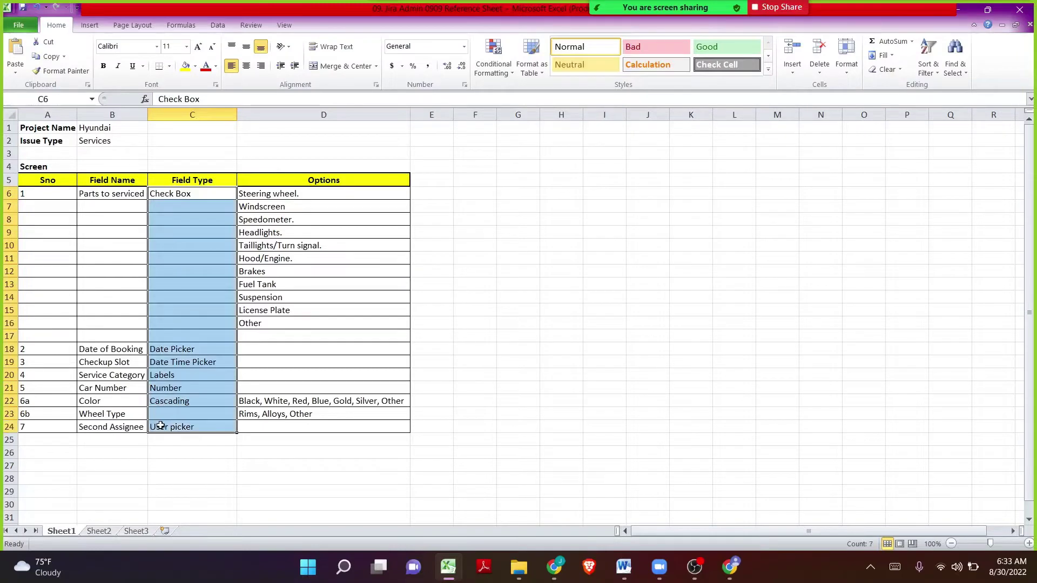
pyautogui.click(289, 340)
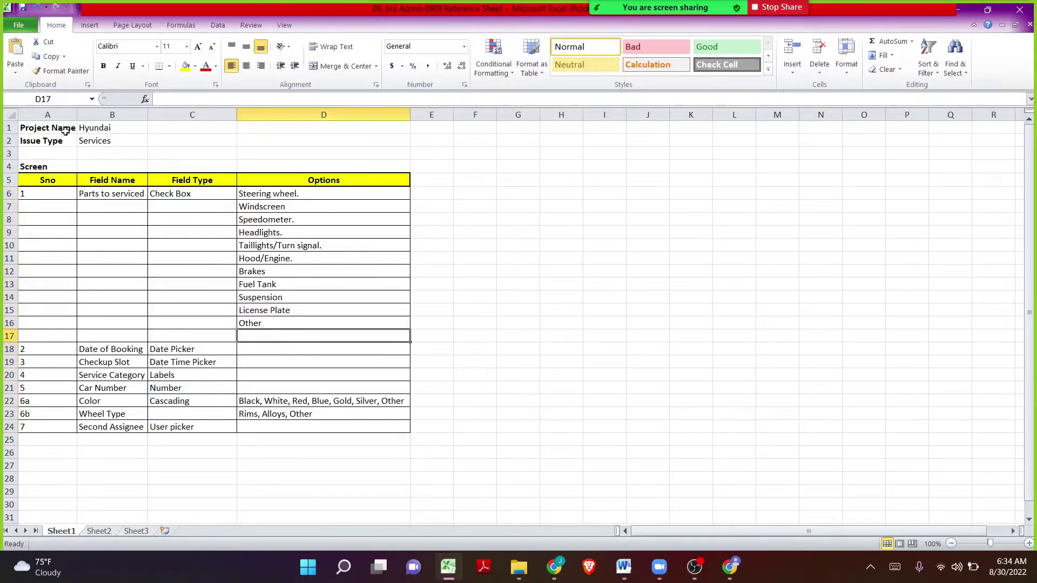
pyautogui.moveTo(65, 129); pyautogui.dragTo(99, 142)
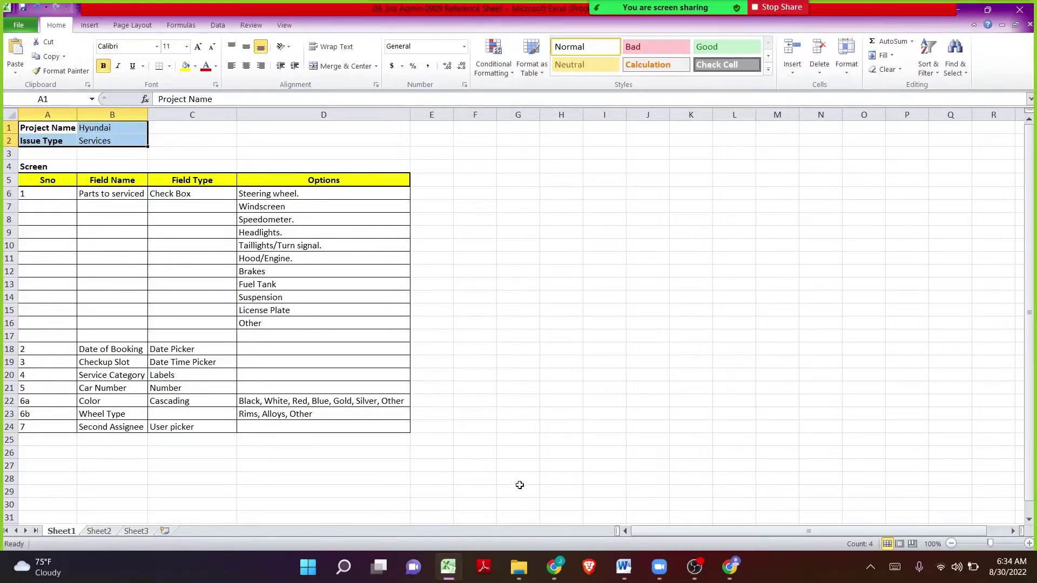
pyautogui.moveTo(555, 565)
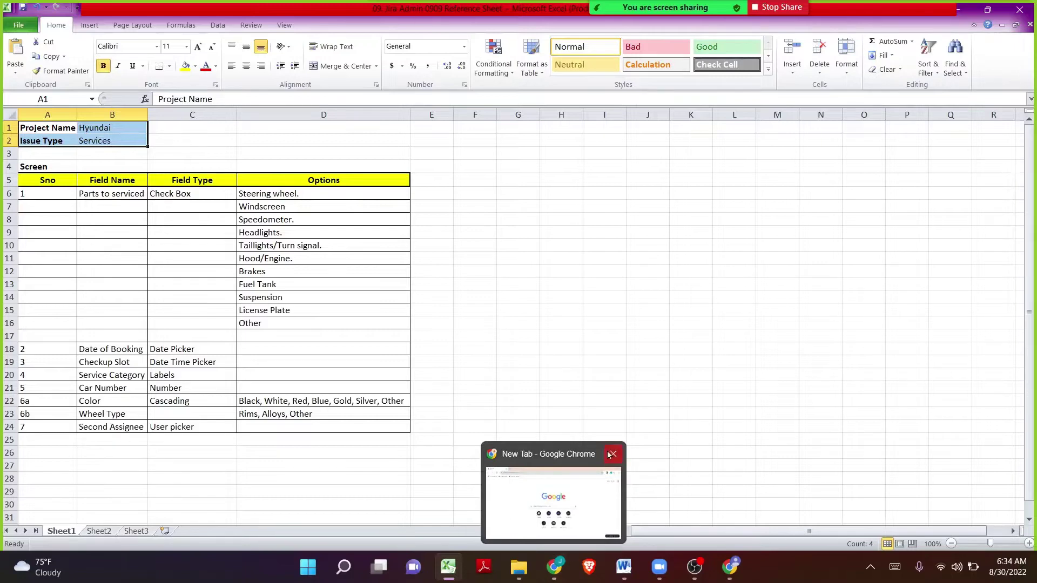
pyautogui.click(726, 572)
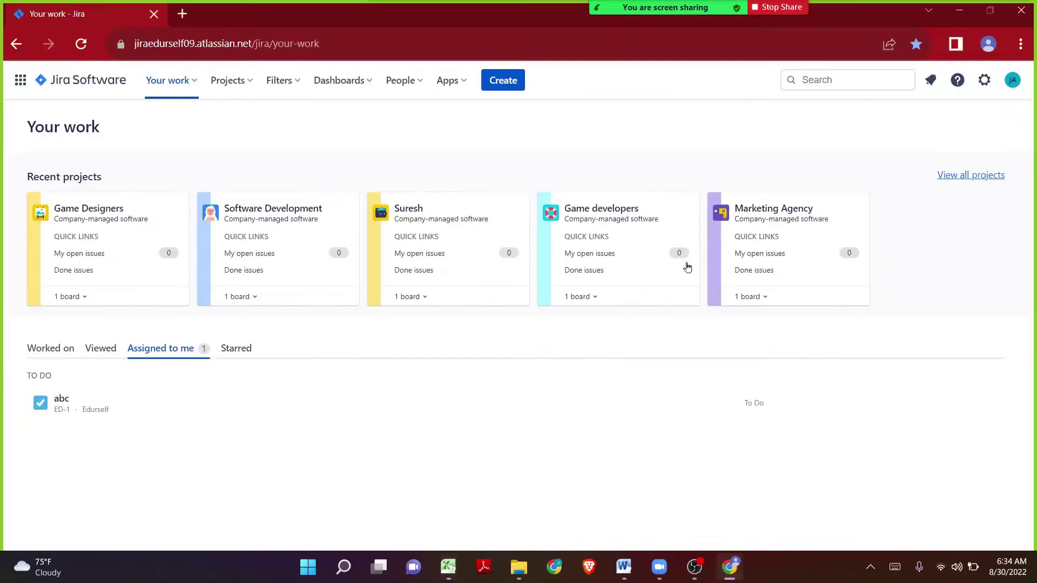
# Create a company-managed Scrum project named Hyundai (key HYUN), then return to Your work
pyautogui.click(232, 86)
pyautogui.click(290, 353)
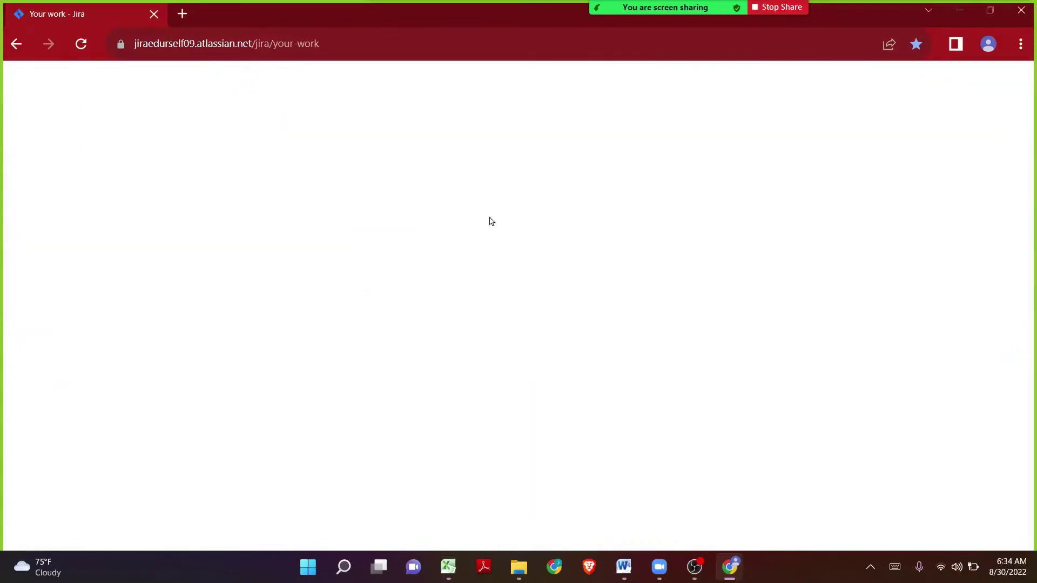
pyautogui.click(543, 314)
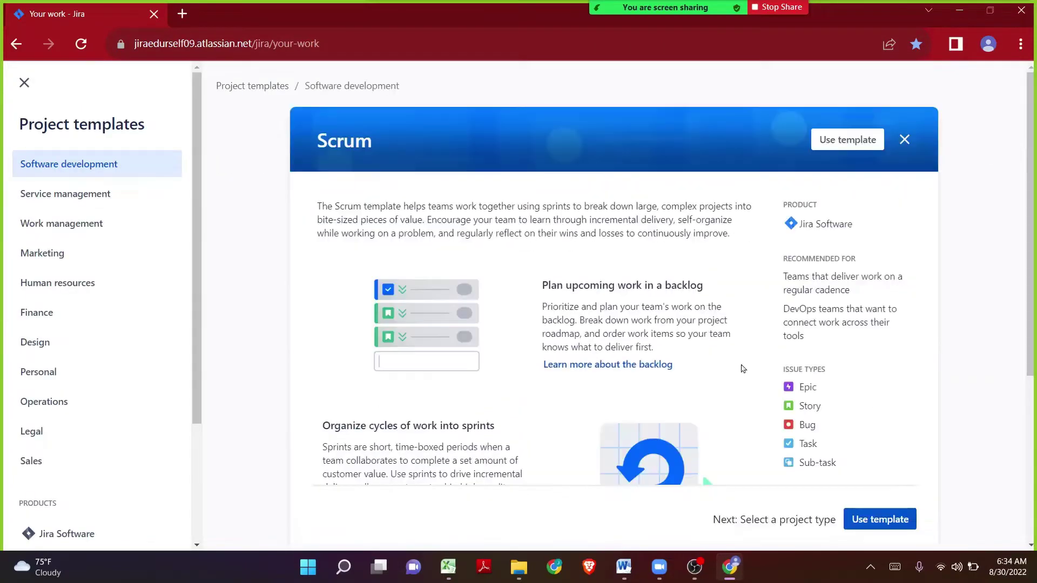
pyautogui.click(881, 515)
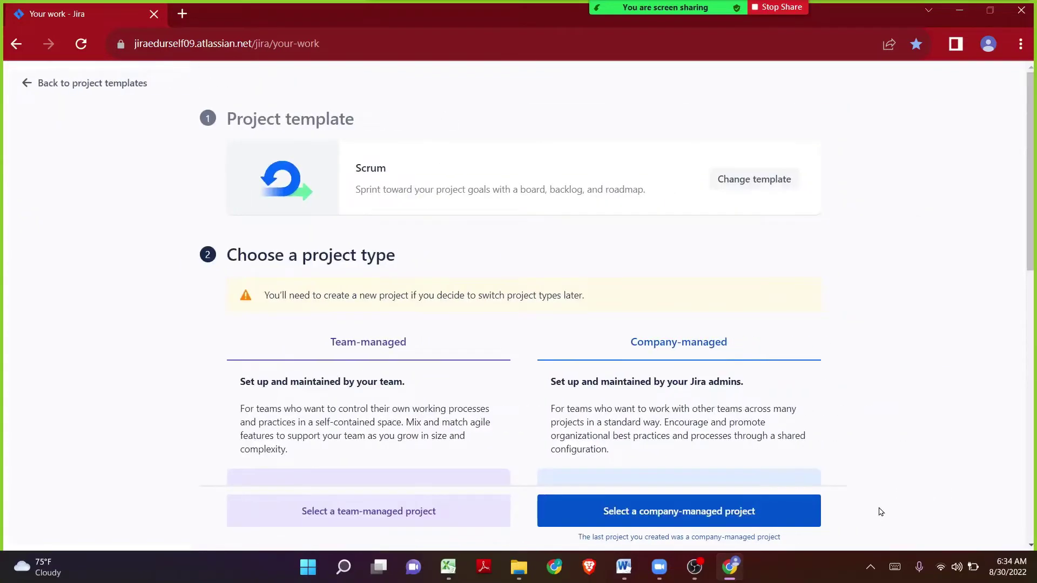
pyautogui.click(708, 512)
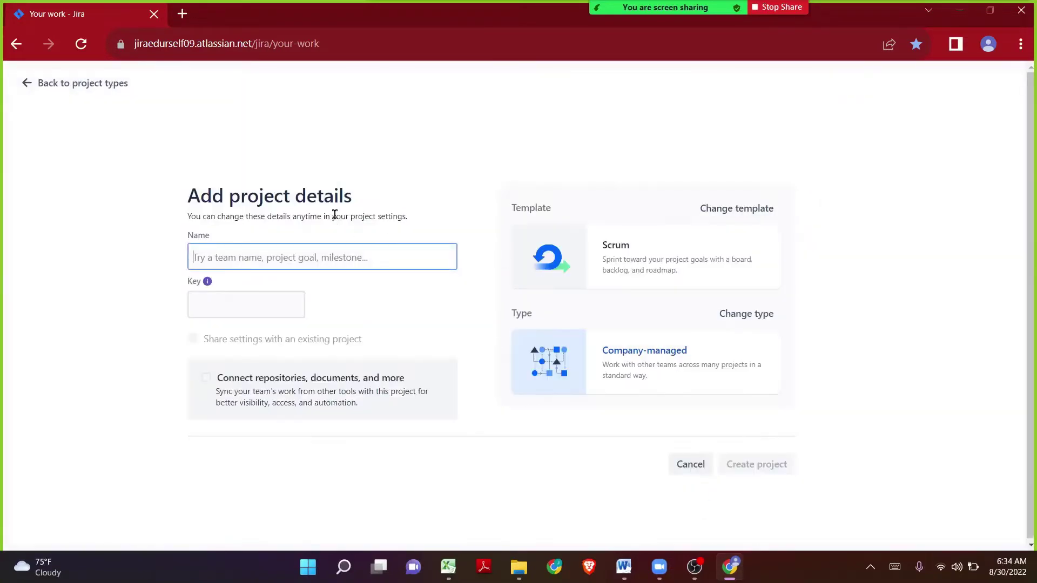
pyautogui.write('Hyundai')
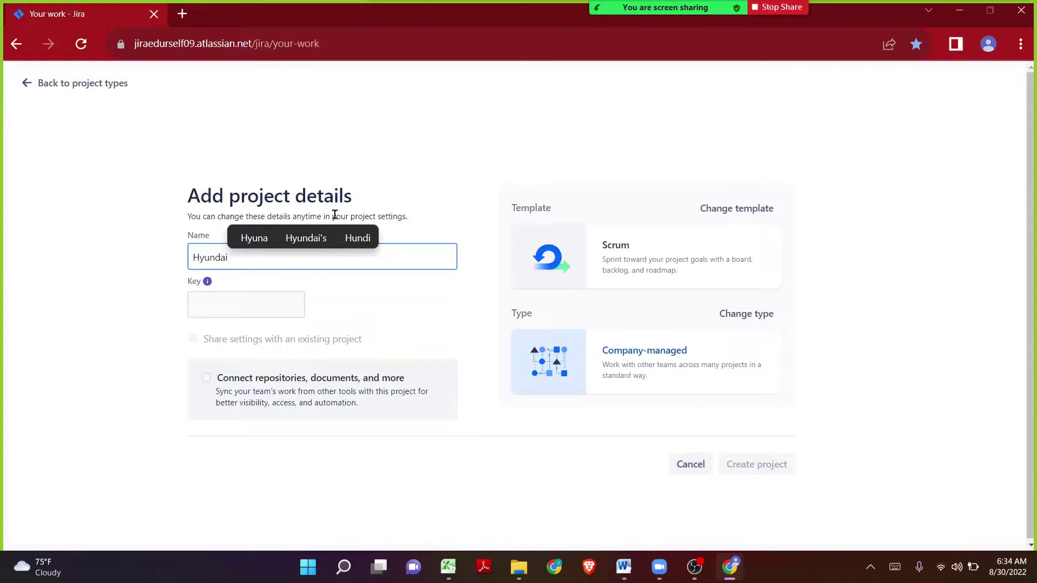
pyautogui.click(760, 465)
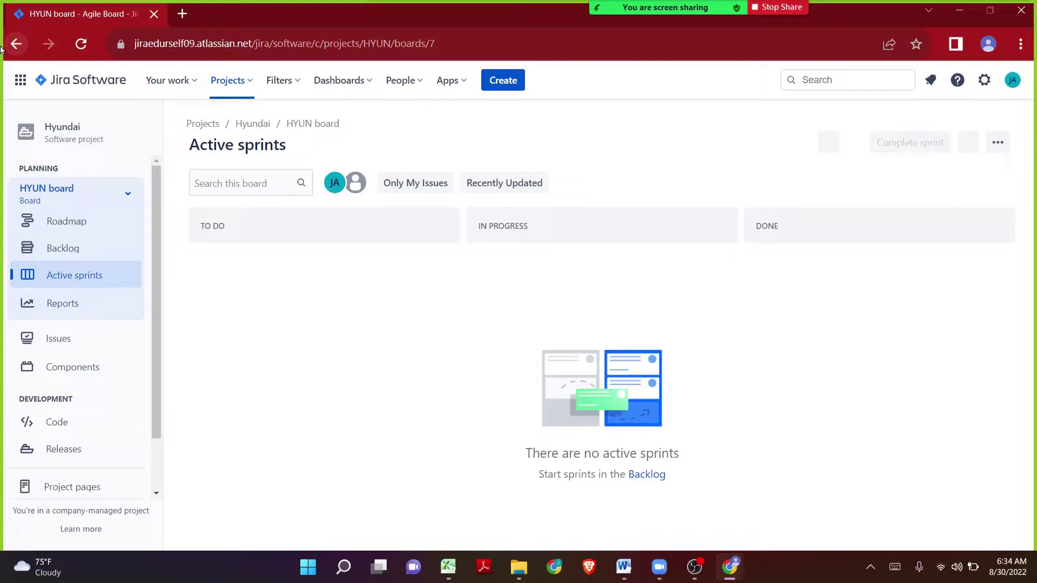
pyautogui.click(167, 80)
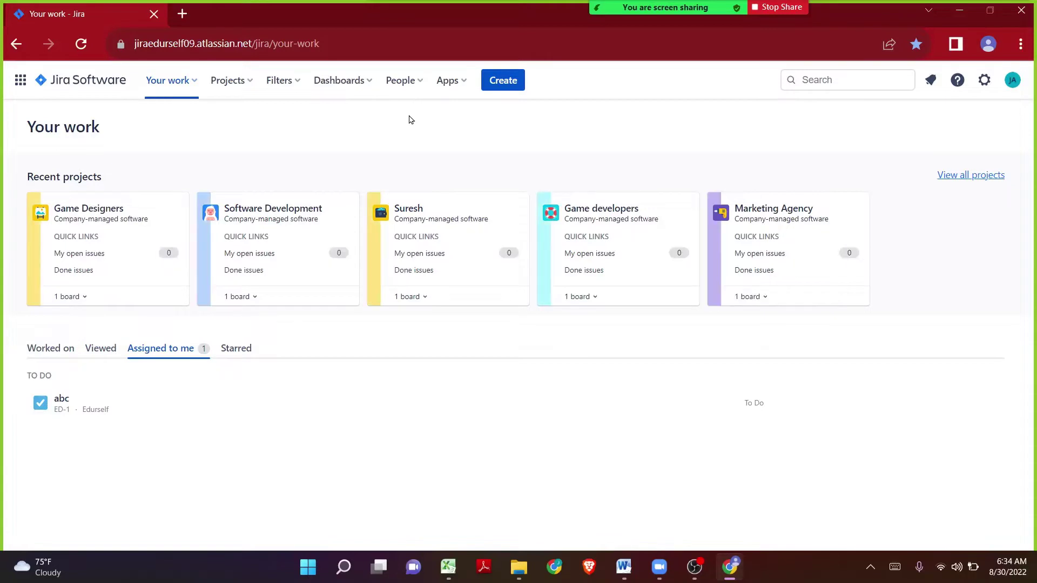
# Go to the Issue types admin page and filter the list for Services
pyautogui.press('.')
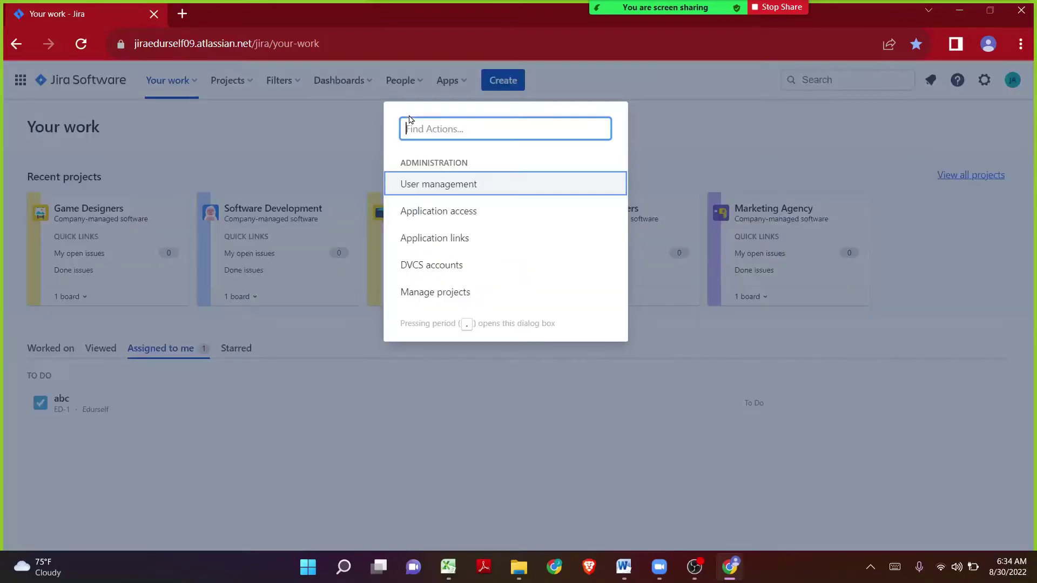
pyautogui.write('issu')
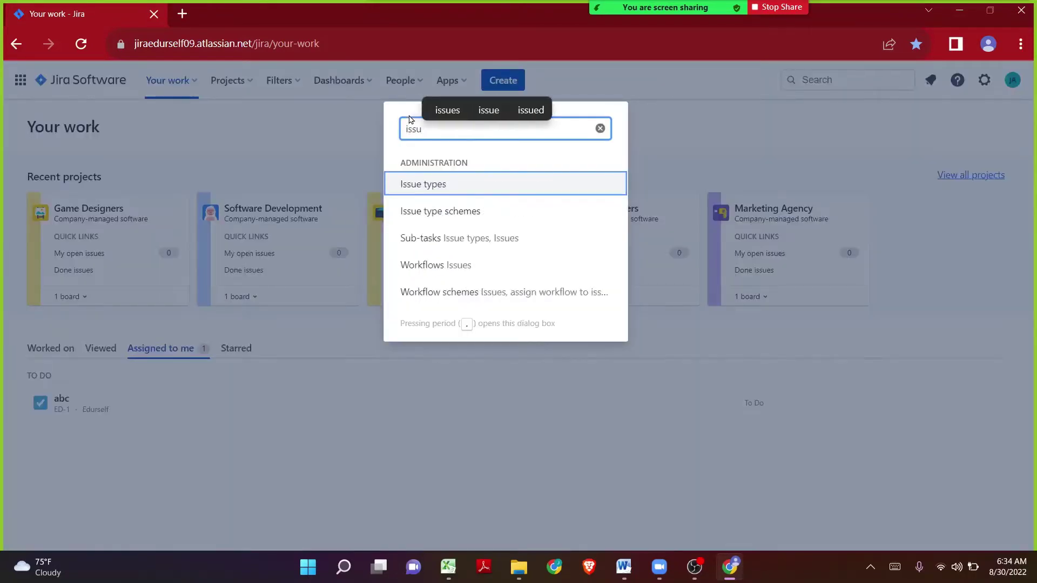
pyautogui.click(442, 182)
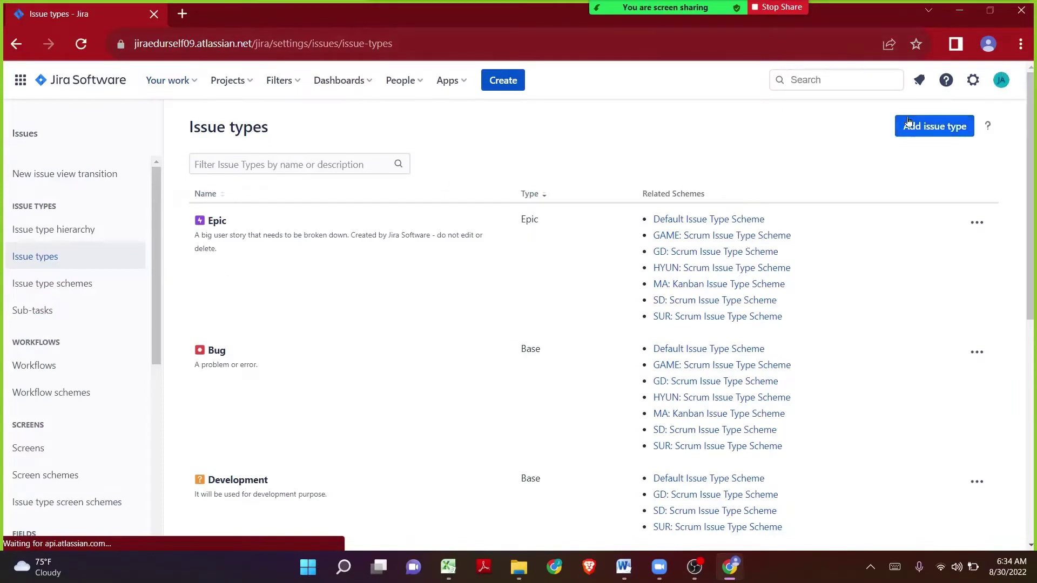
pyautogui.click(222, 164)
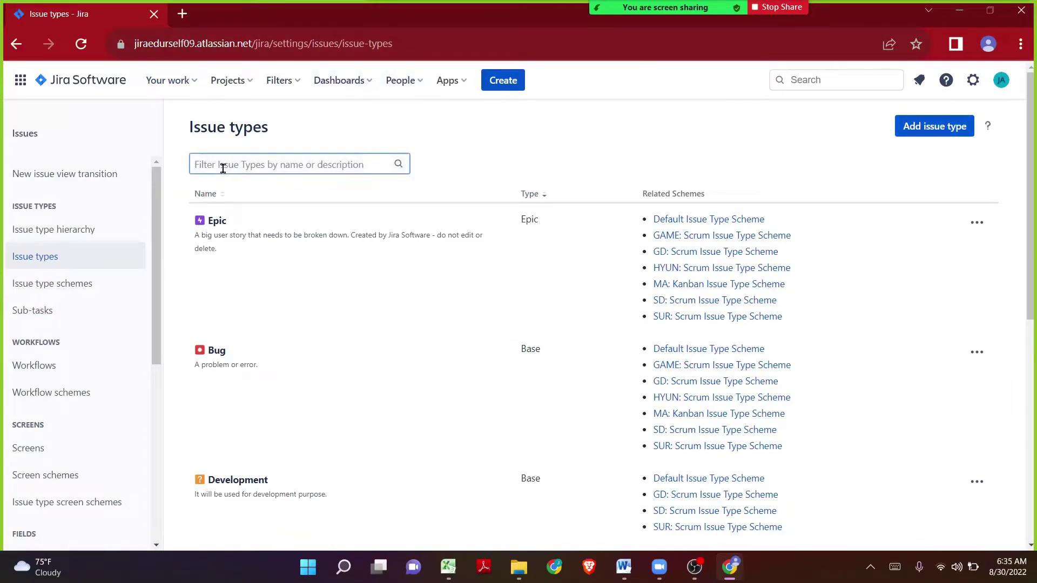
pyautogui.write('Ser')
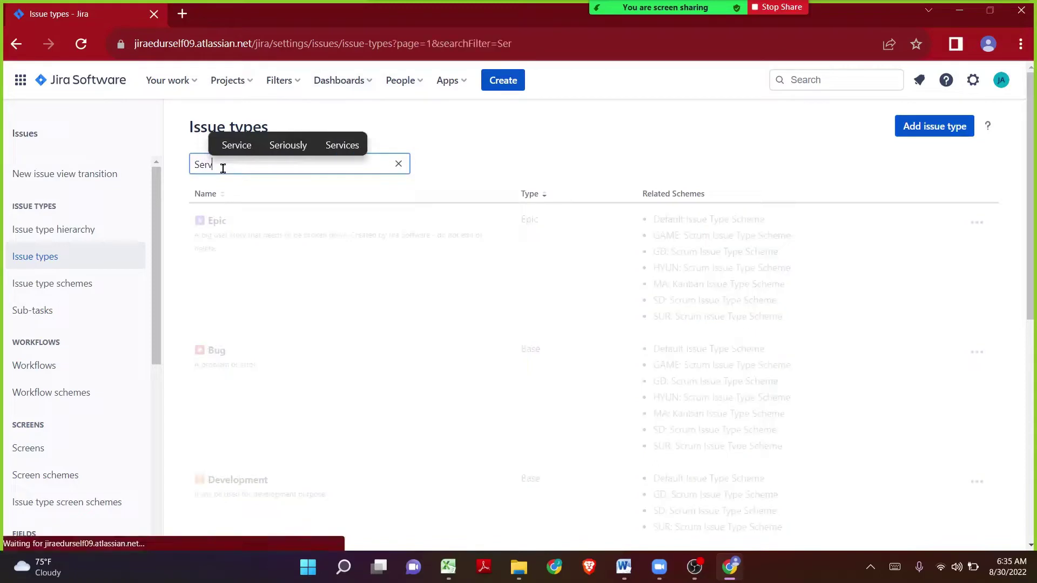
pyautogui.write('v')
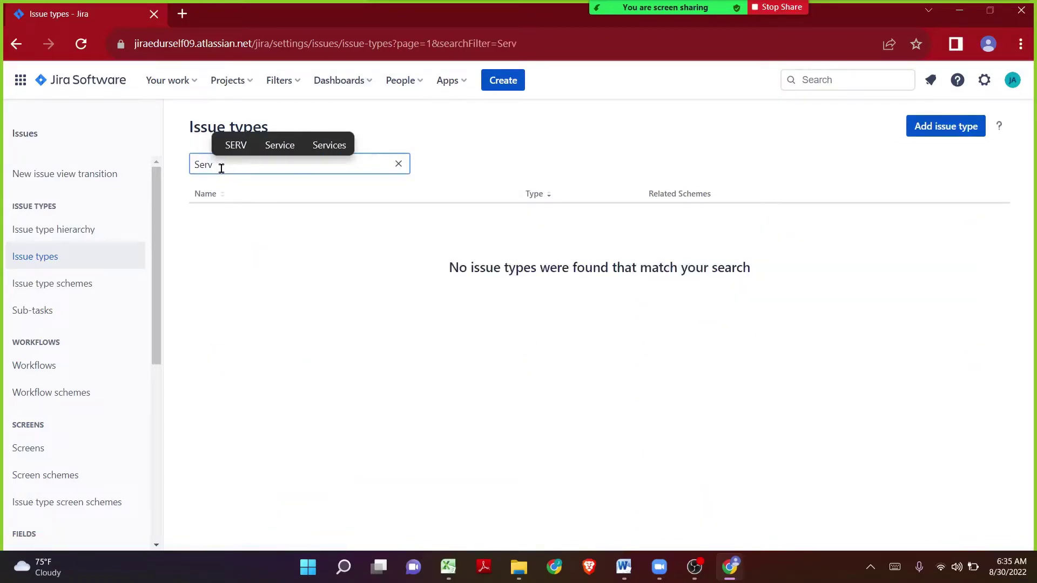
pyautogui.write('ices')
pyautogui.doubleClick(221, 168)
pyautogui.hotkey('ctrl', 'c')
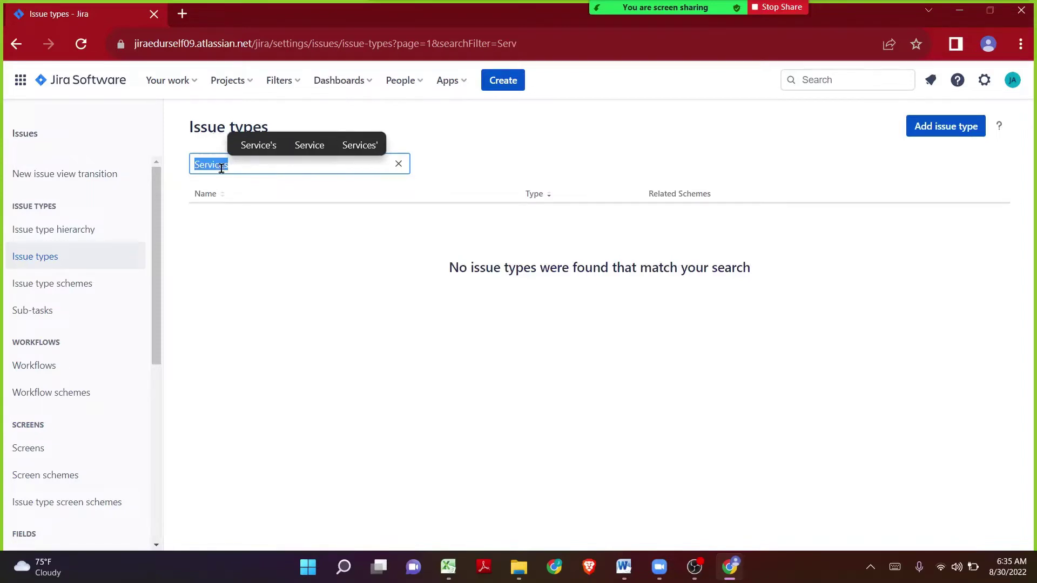
pyautogui.click(642, 133)
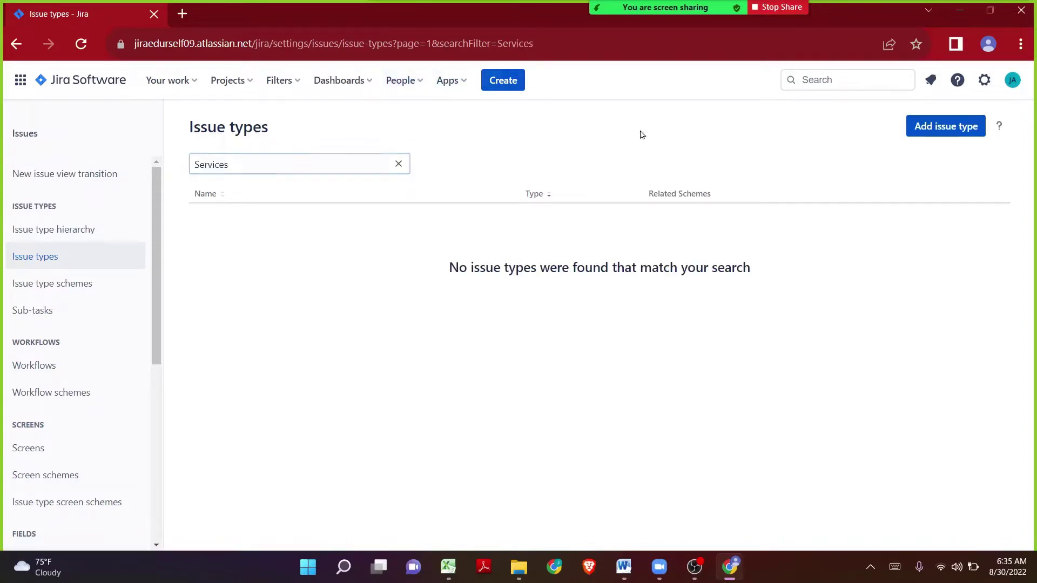
# Add Services as a new standard issue type
pyautogui.click(930, 120)
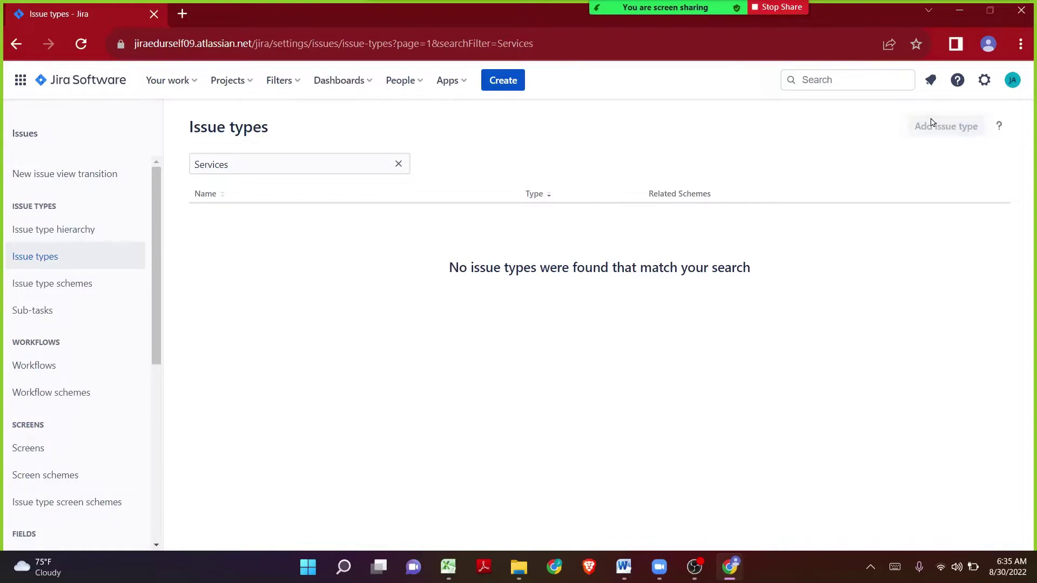
pyautogui.hotkey('ctrl', 'v')
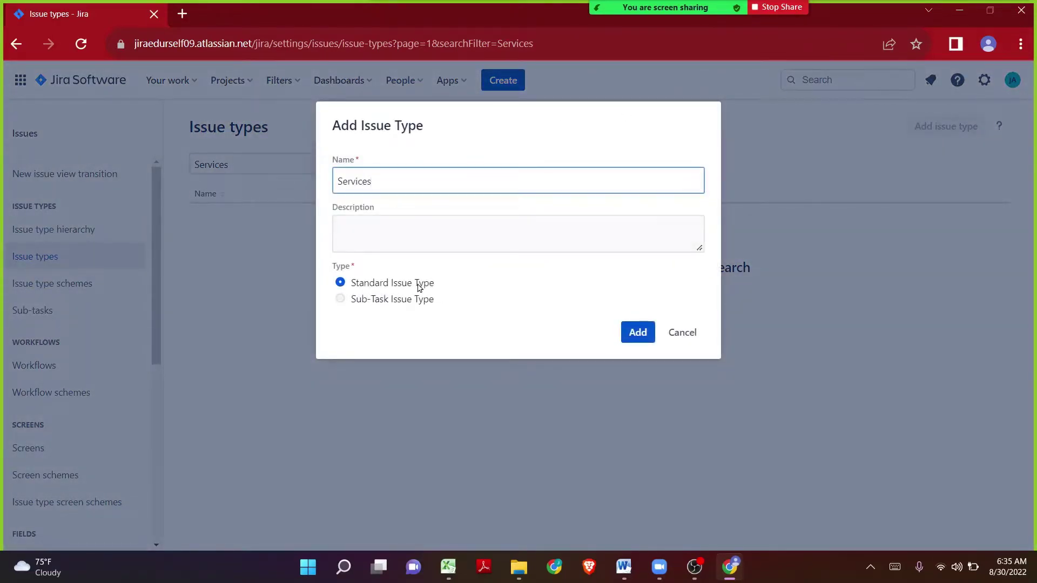
pyautogui.click(651, 337)
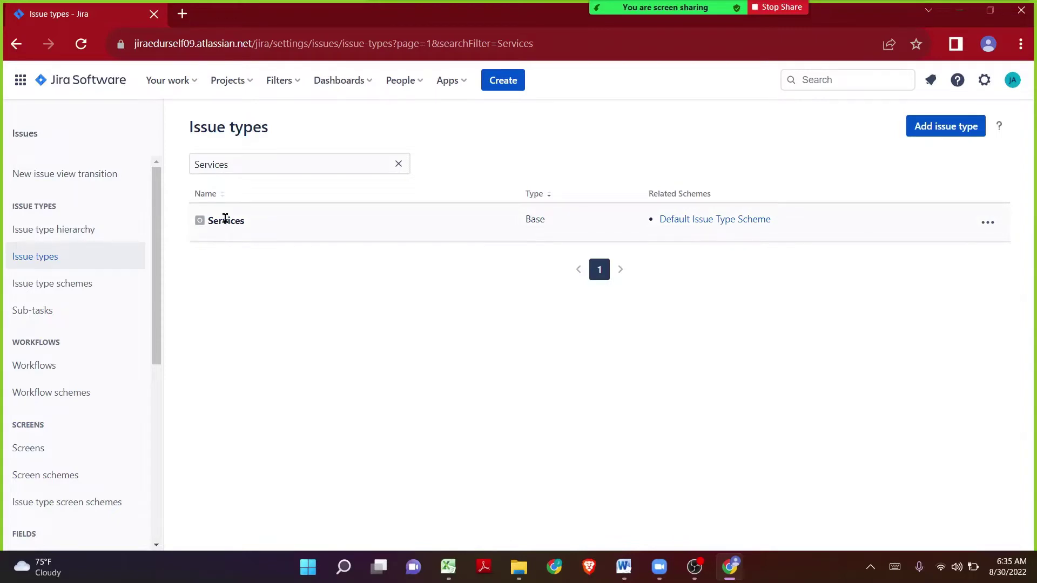
# Search Google for a services logo in a new tab
pyautogui.click(182, 14)
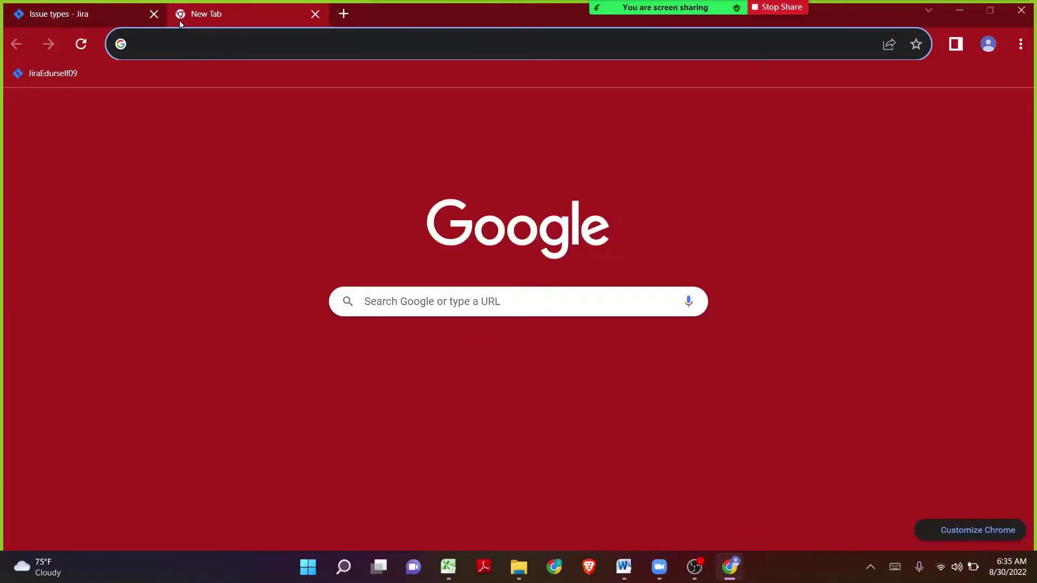
pyautogui.write('google.co.in')
pyautogui.press('Return')
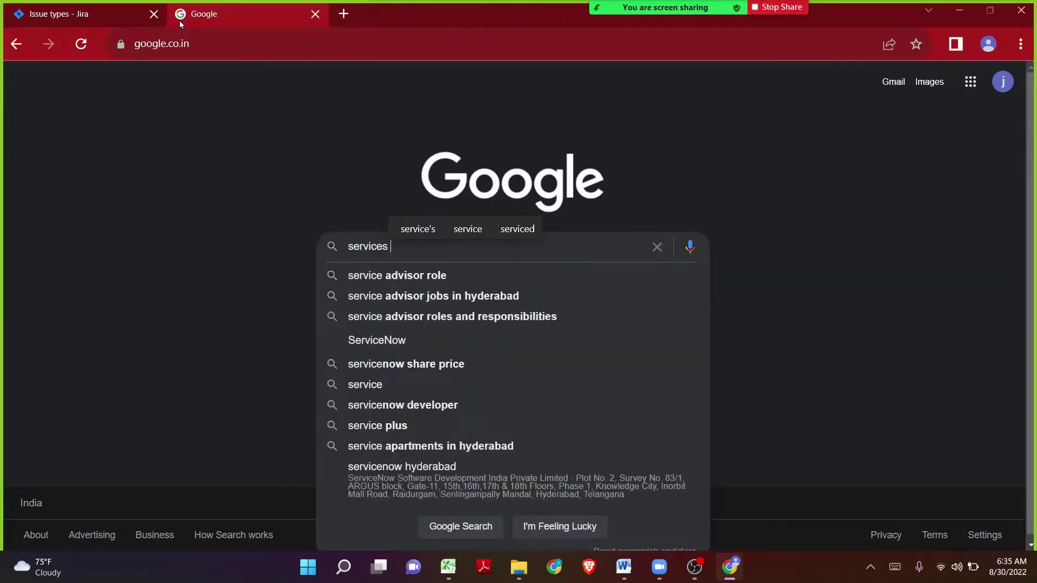
pyautogui.write('Logo')
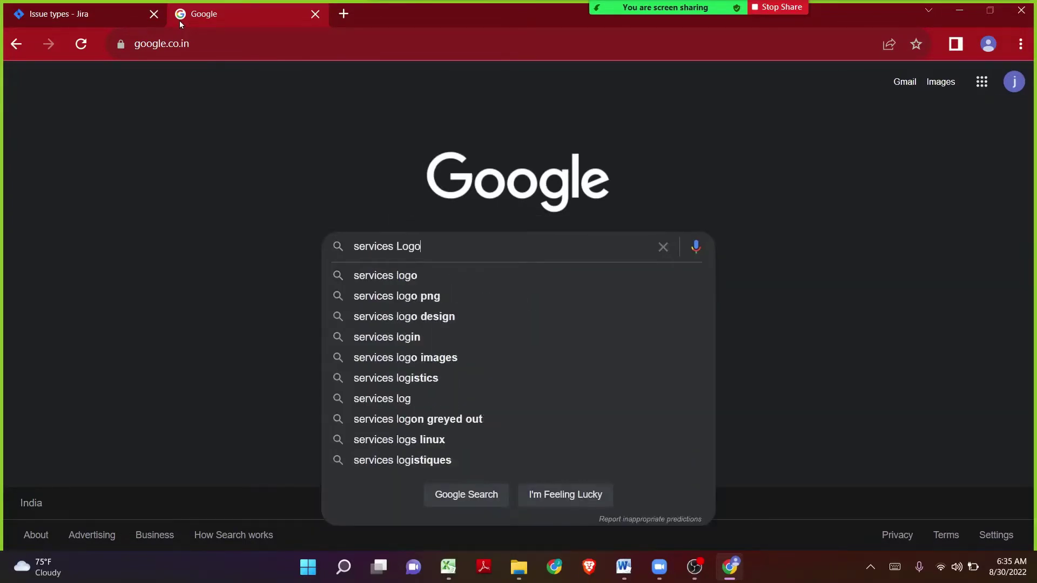
pyautogui.press('Return')
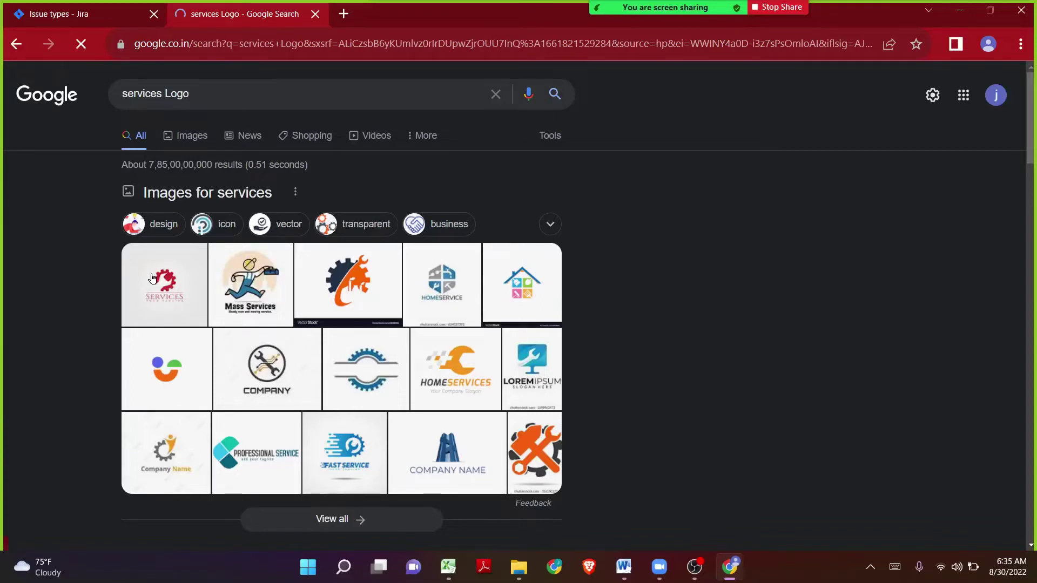
# Save the gear-style logo as Services Logo in Batch 09 and edit the Services issue type
pyautogui.click(366, 369)
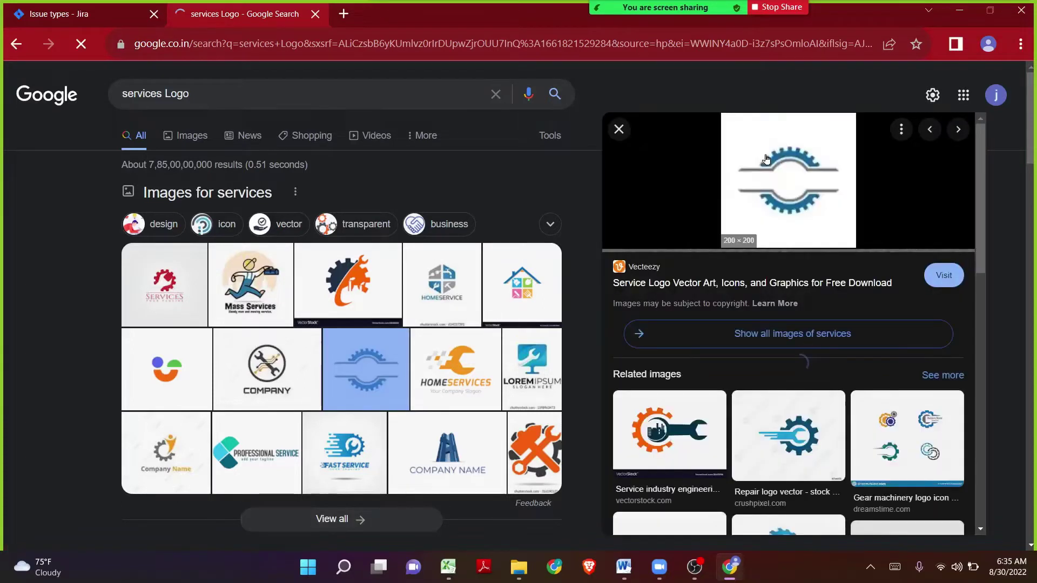
pyautogui.rightClick(765, 160)
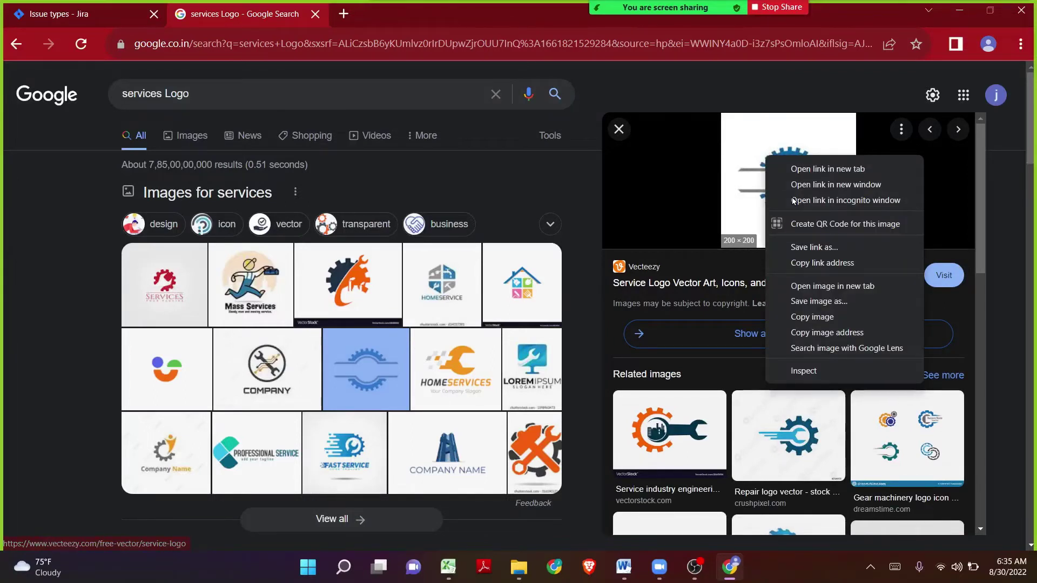
pyautogui.click(818, 302)
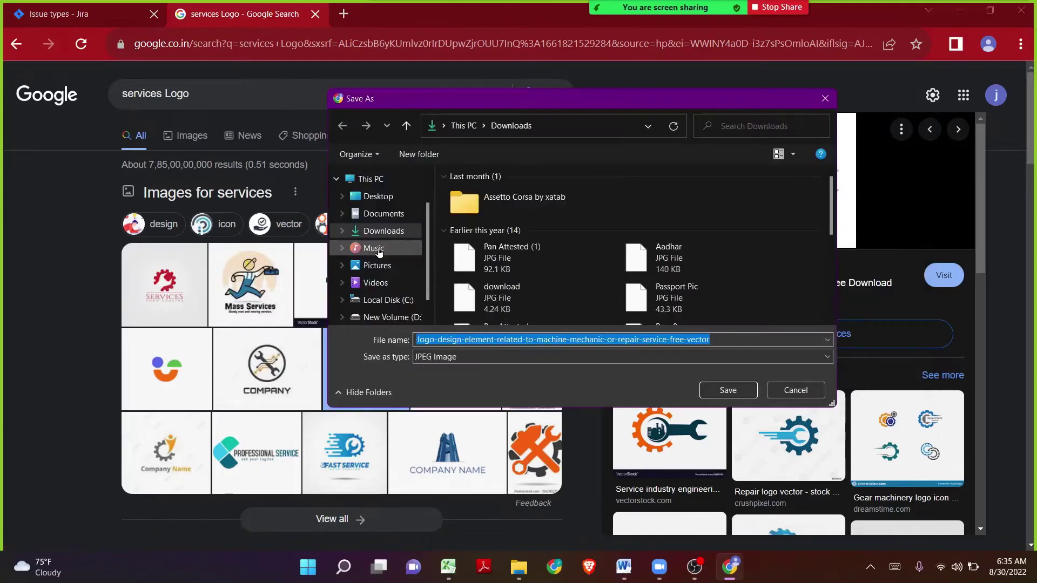
pyautogui.click(390, 317)
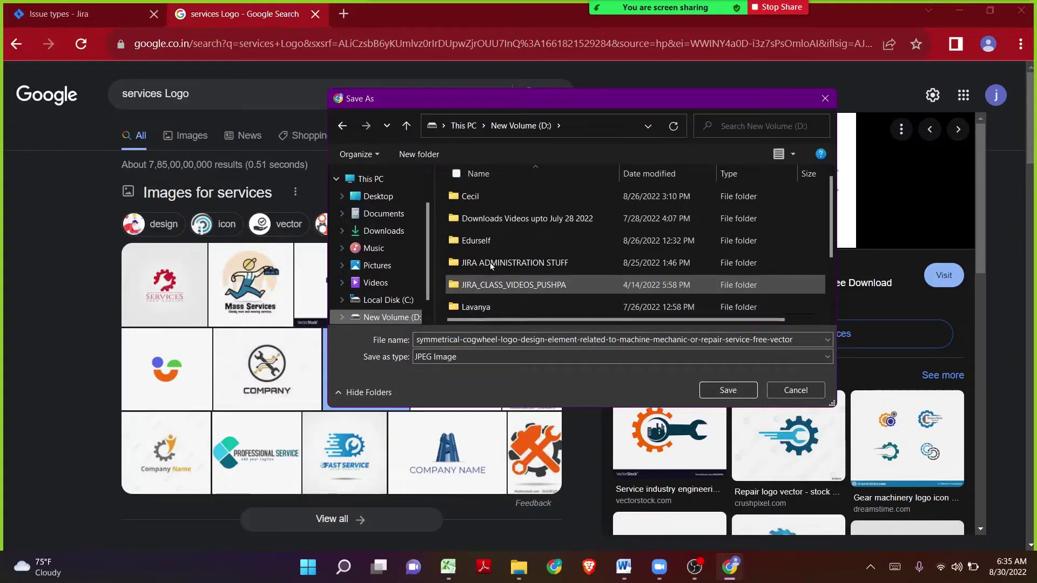
pyautogui.doubleClick(490, 262)
pyautogui.doubleClick(491, 262)
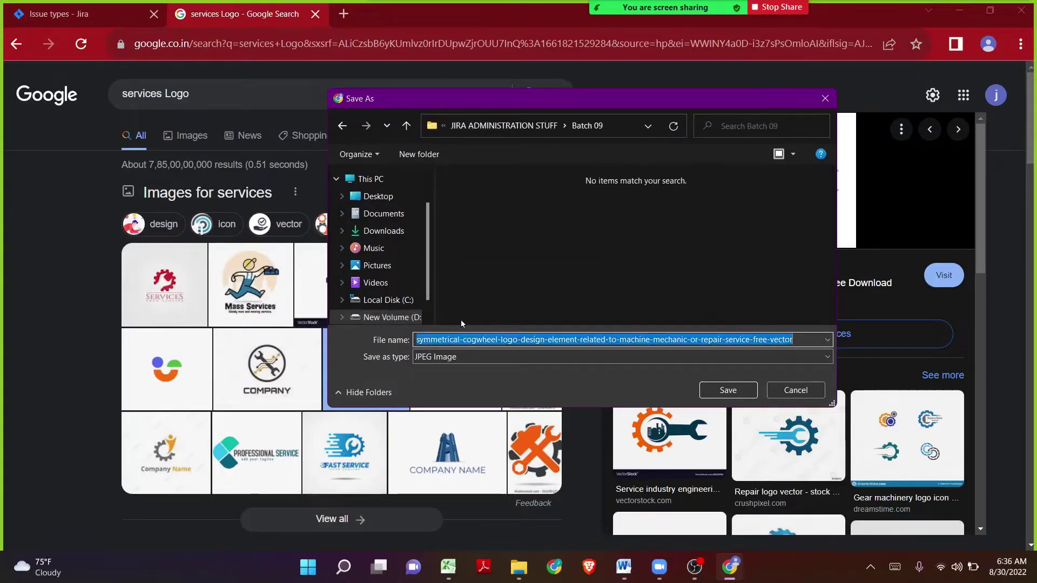
pyautogui.write('Servi')
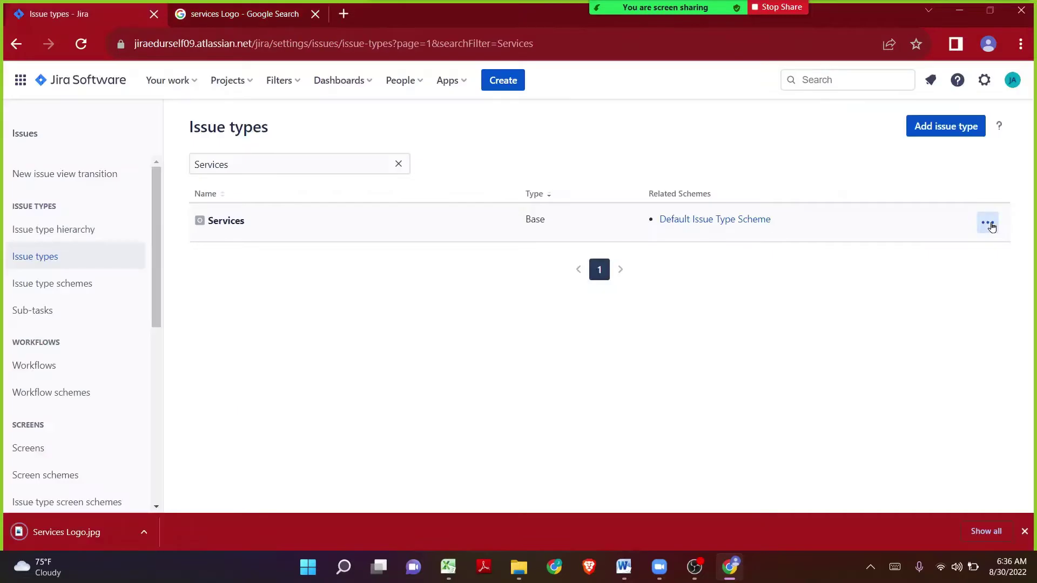
pyautogui.click(991, 226)
pyautogui.click(984, 247)
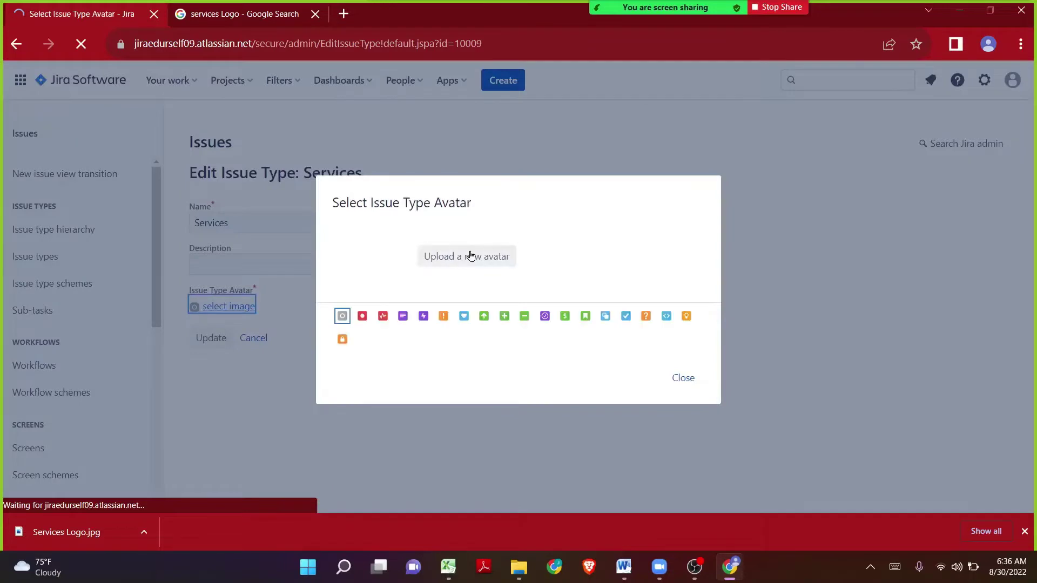
# Upload Services Logo from Batch 09 as the Services avatar and save the issue type
pyautogui.click(471, 256)
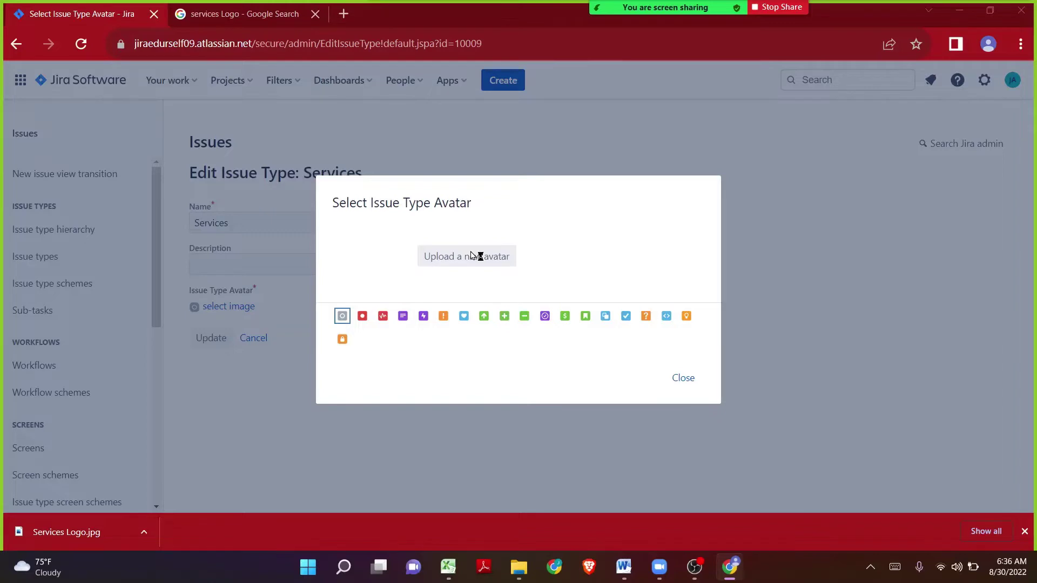
pyautogui.doubleClick(485, 327)
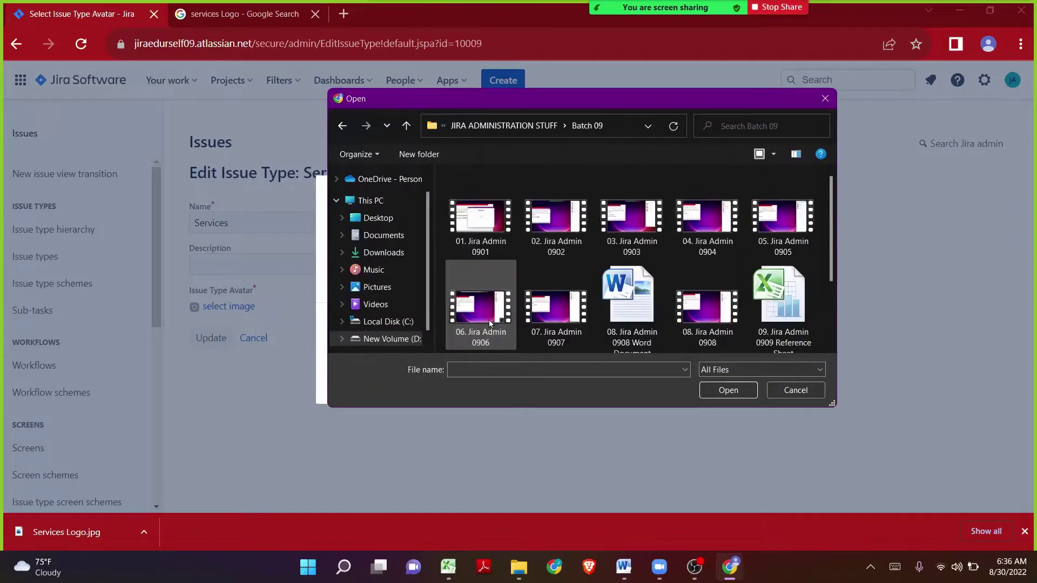
pyautogui.click(631, 301)
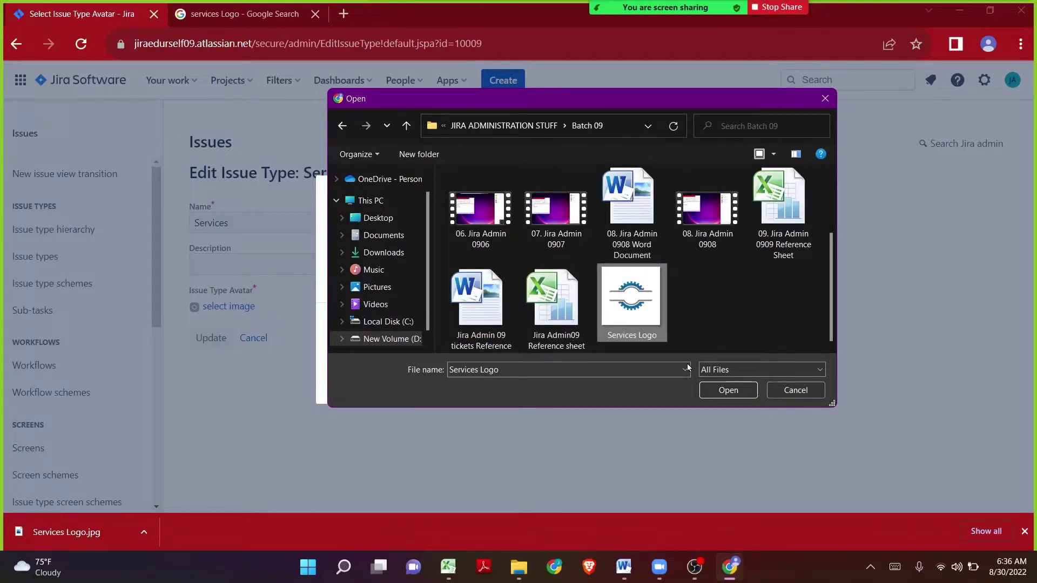
pyautogui.press('Return')
pyautogui.click(608, 361)
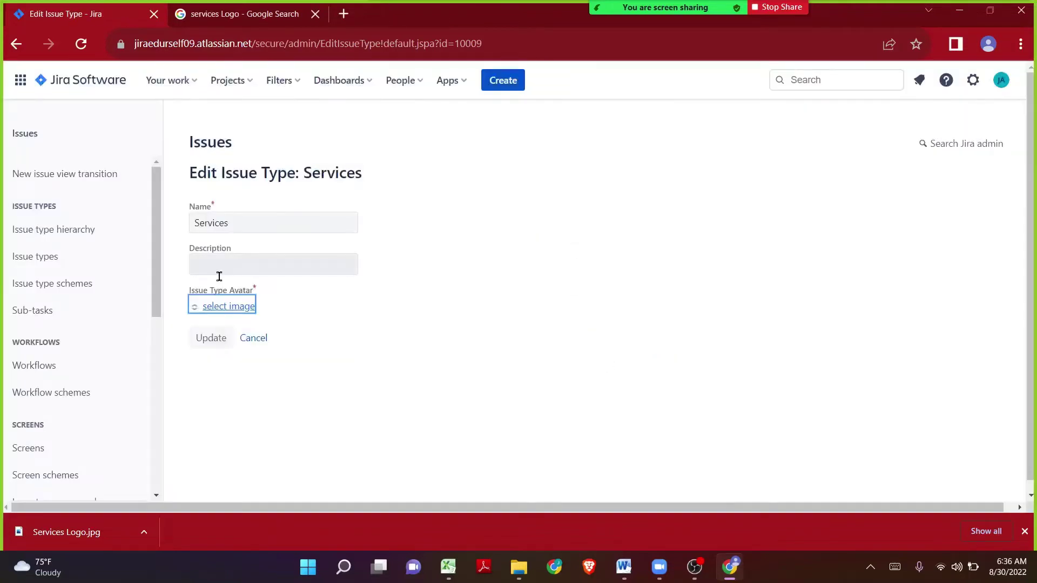
pyautogui.click(211, 337)
pyautogui.scroll(-5, 274, 318)
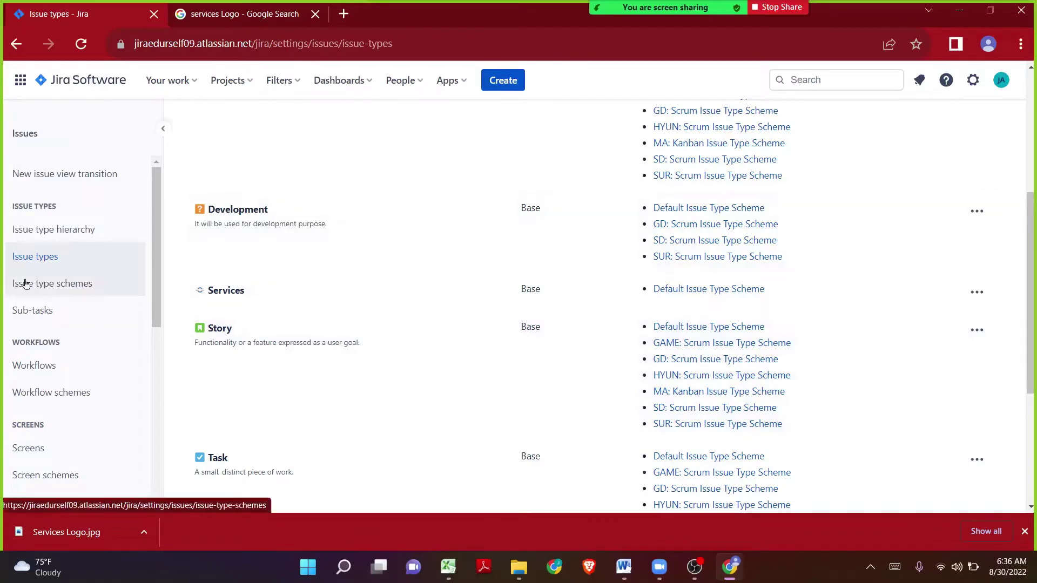
# Move Services into the HYUN: Scrum Issue Type Scheme below Task and save the scheme
pyautogui.click(78, 285)
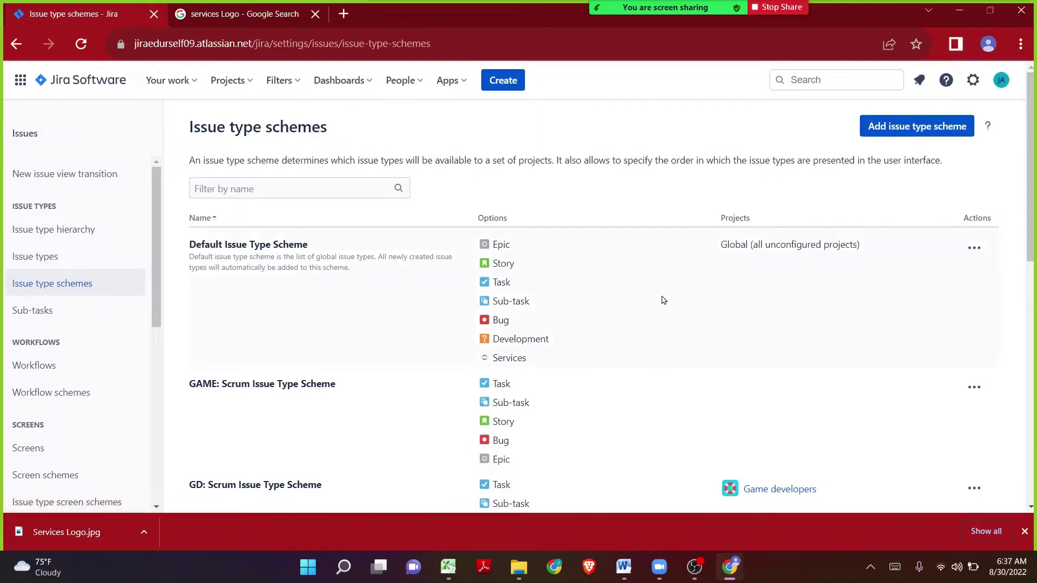
pyautogui.scroll(-7, 664, 299)
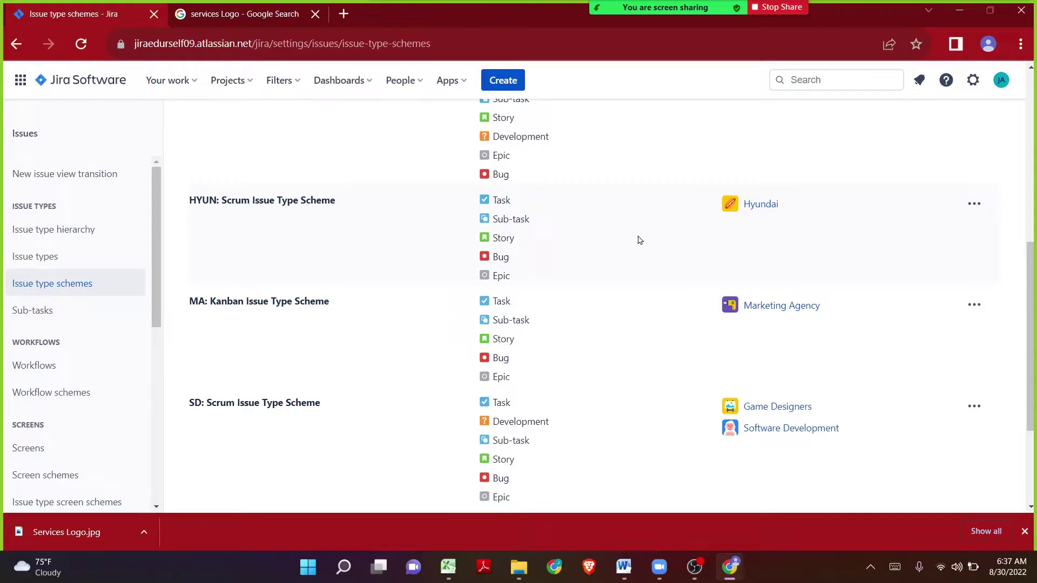
pyautogui.click(973, 214)
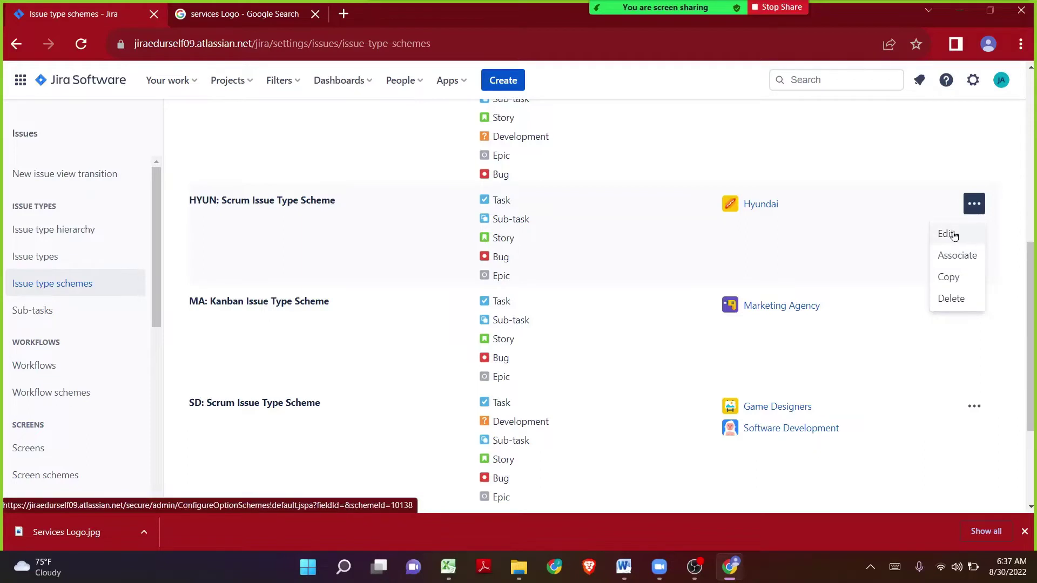
pyautogui.click(953, 235)
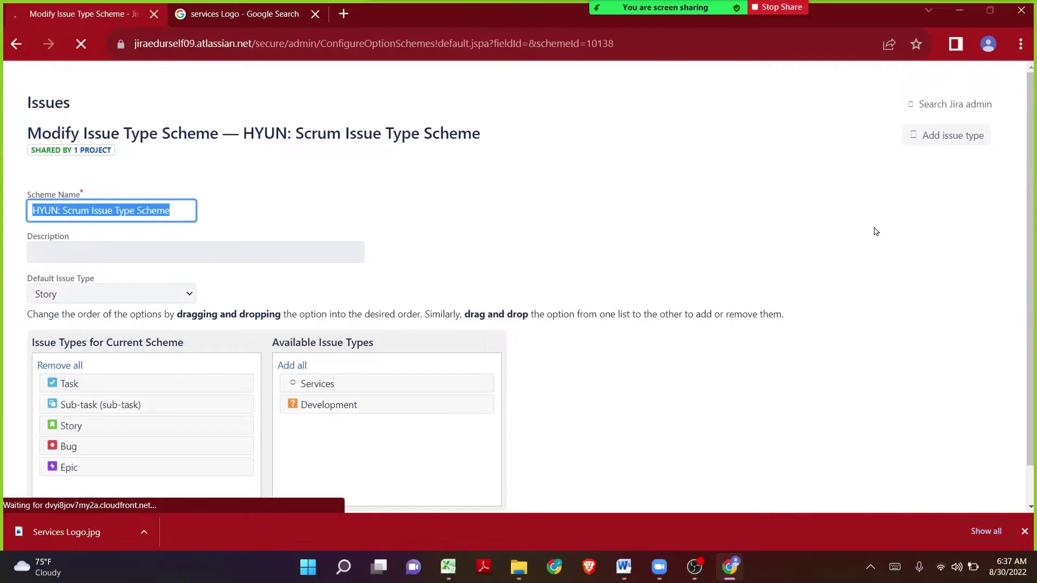
pyautogui.scroll(-2, 347, 250)
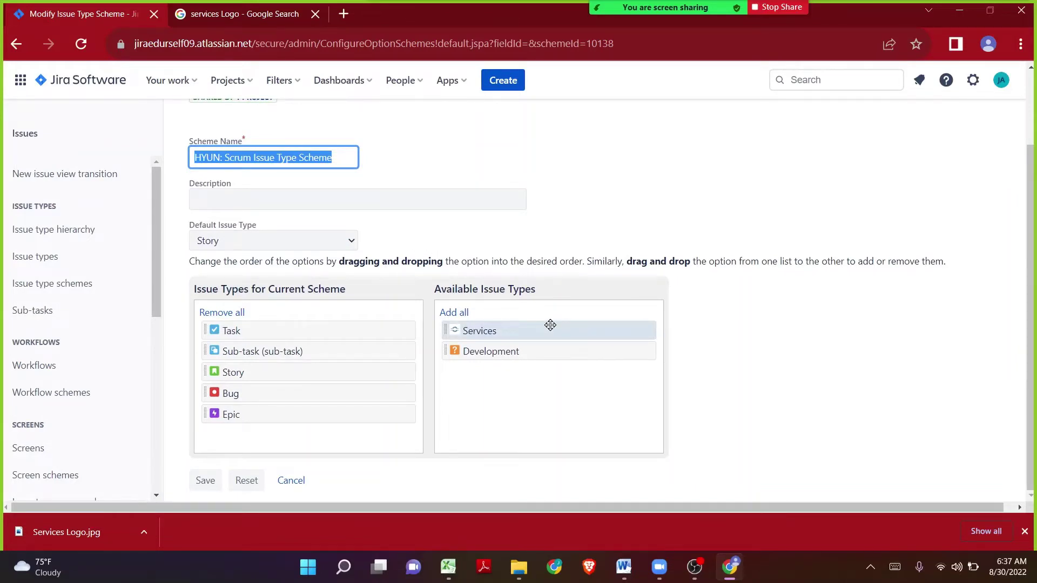
pyautogui.moveTo(550, 324); pyautogui.dragTo(315, 350)
pyautogui.click(205, 496)
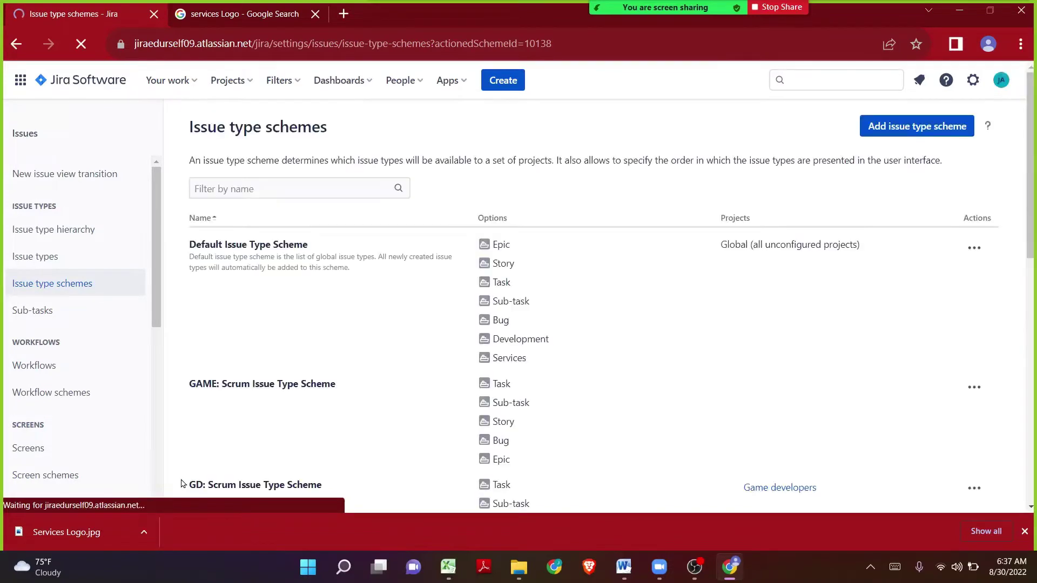
# Preview the Create issue form with Services as the issue type, then cancel it
pyautogui.click(493, 80)
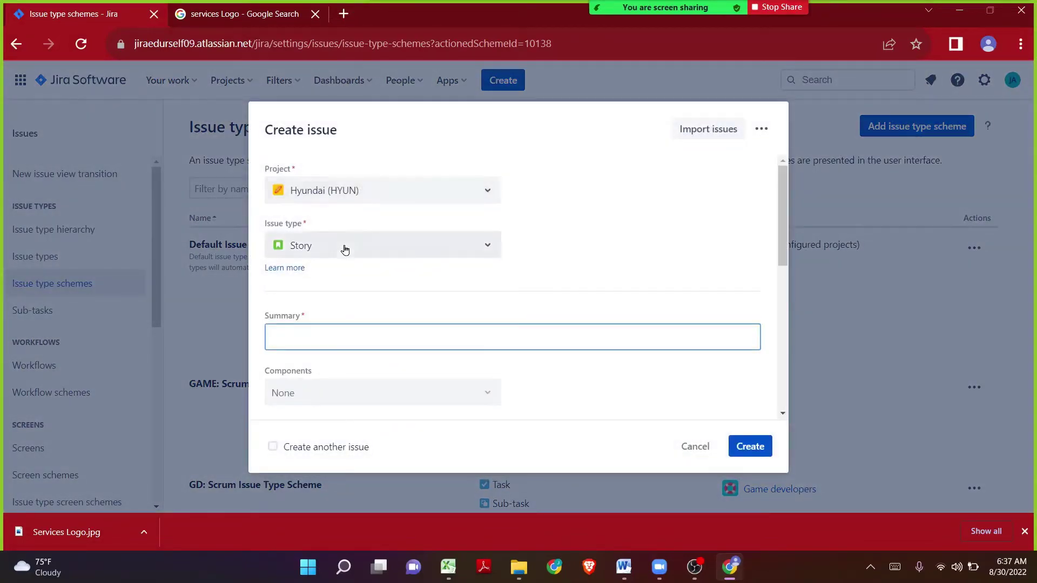
pyautogui.click(344, 247)
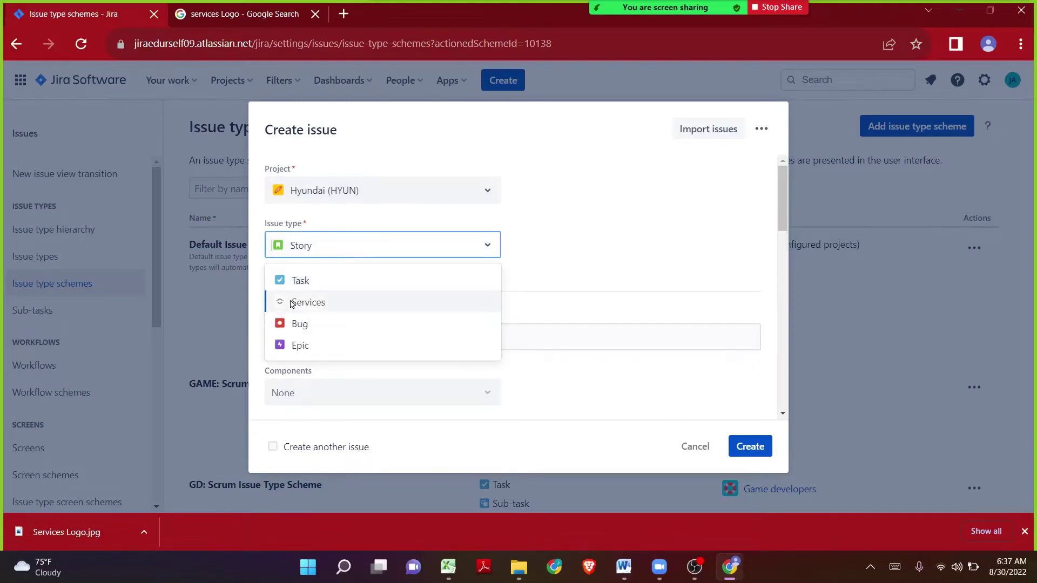
pyautogui.click(305, 303)
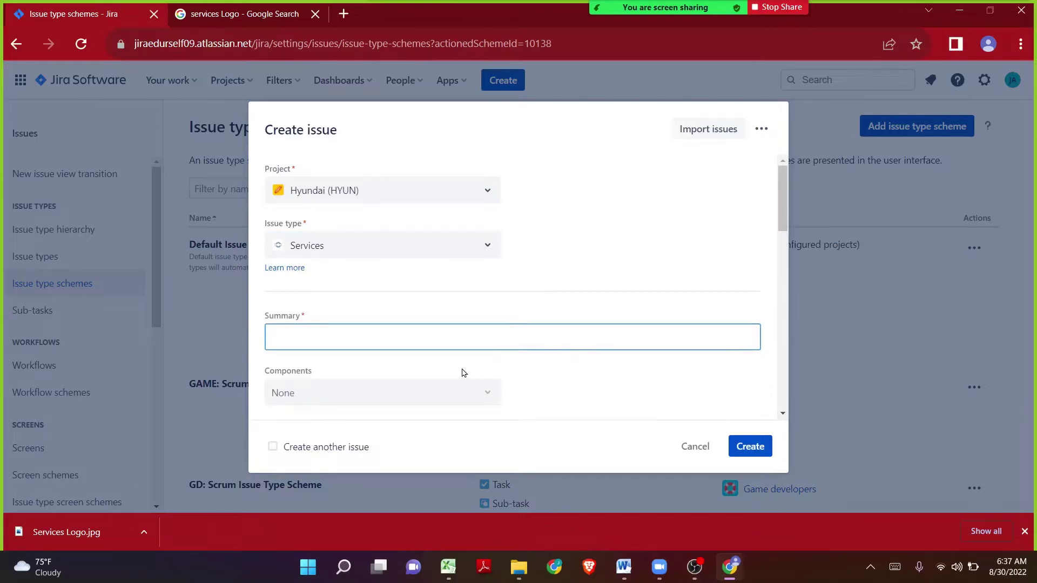
pyautogui.scroll(-4, 463, 373)
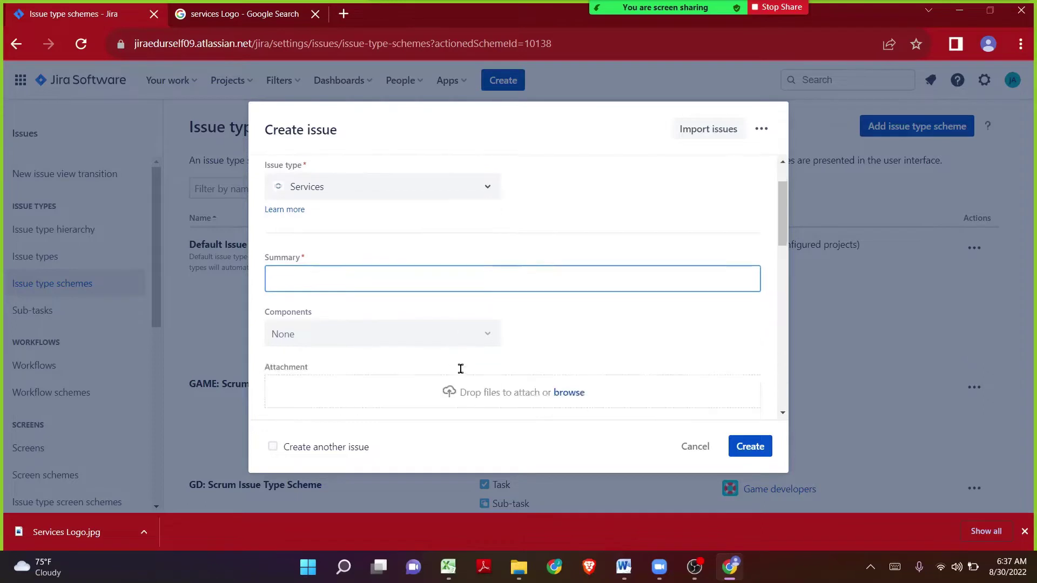
pyautogui.scroll(-5, 463, 374)
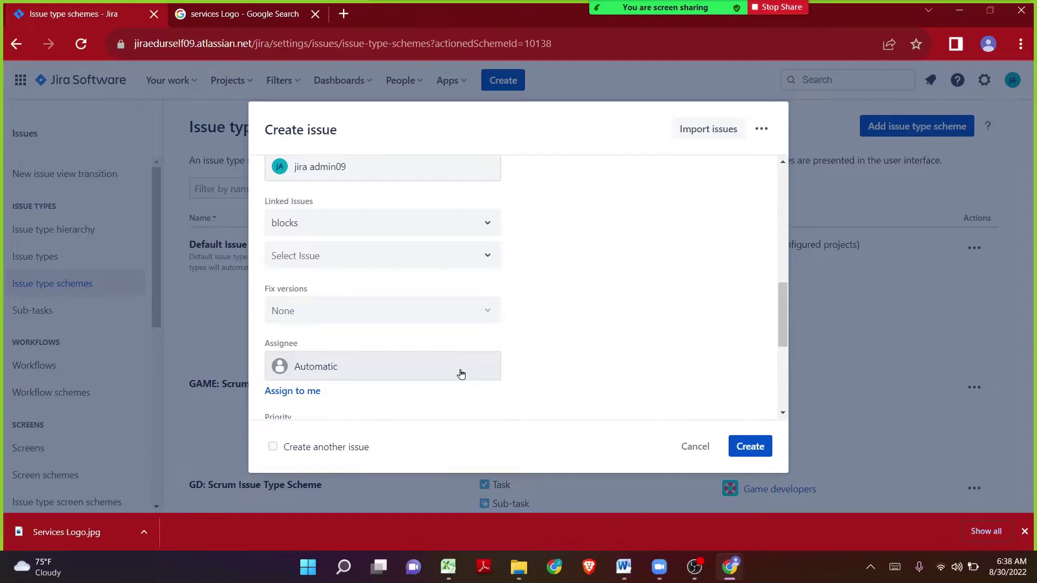
pyautogui.scroll(5, 478, 364)
pyautogui.scroll(4, 479, 365)
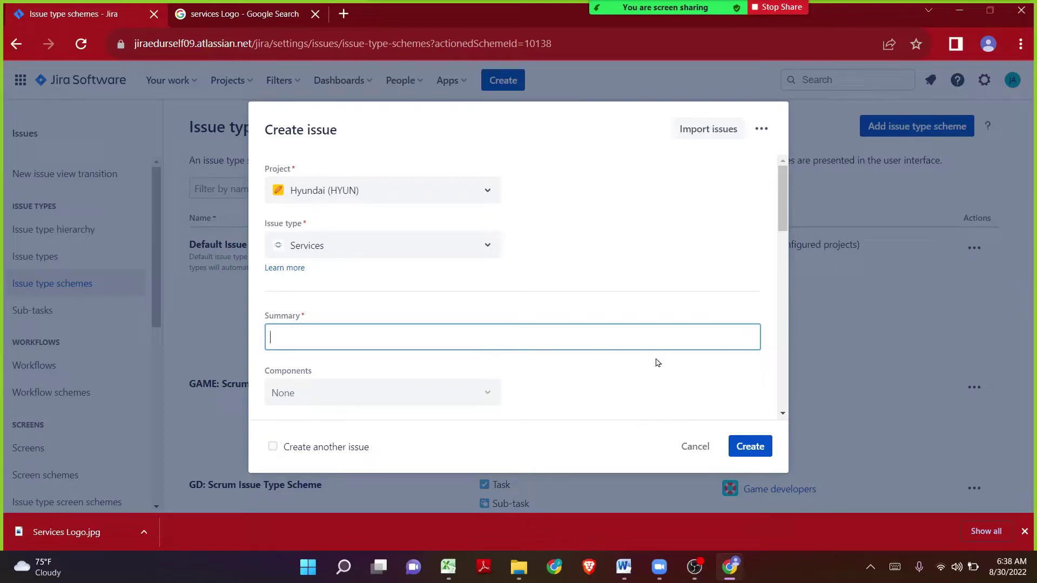
pyautogui.click(691, 450)
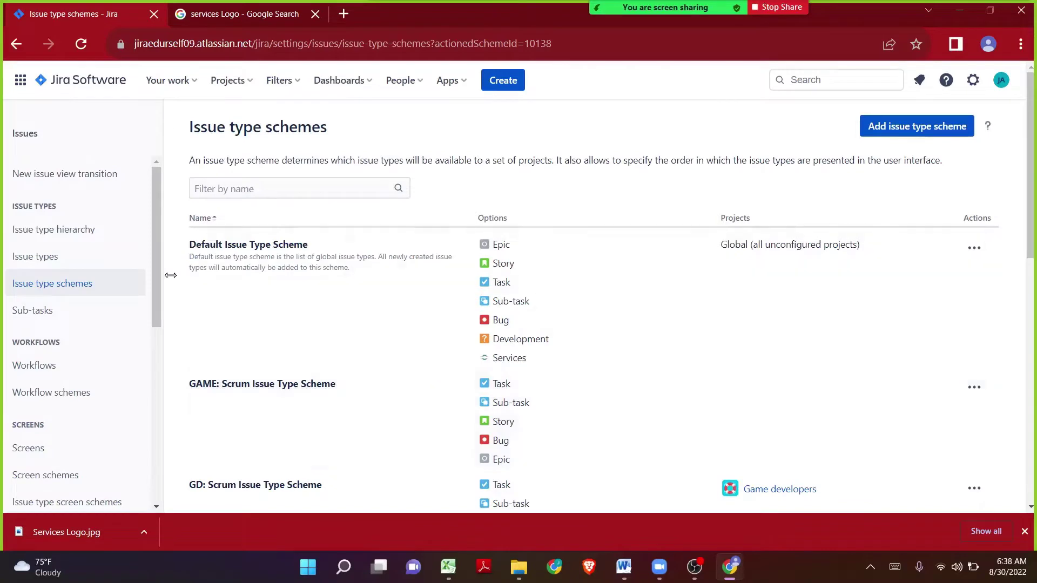
# Open the Custom fields list, then switch to Excel and select field names B6 to B26
pyautogui.scroll(-1, 161, 287)
pyautogui.scroll(-3, 156, 303)
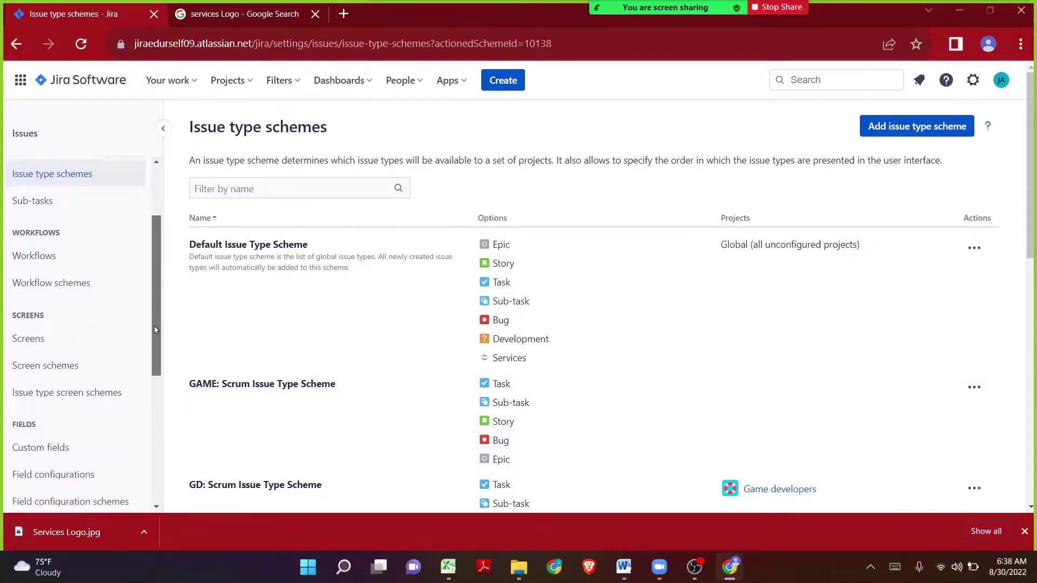
pyautogui.click(57, 409)
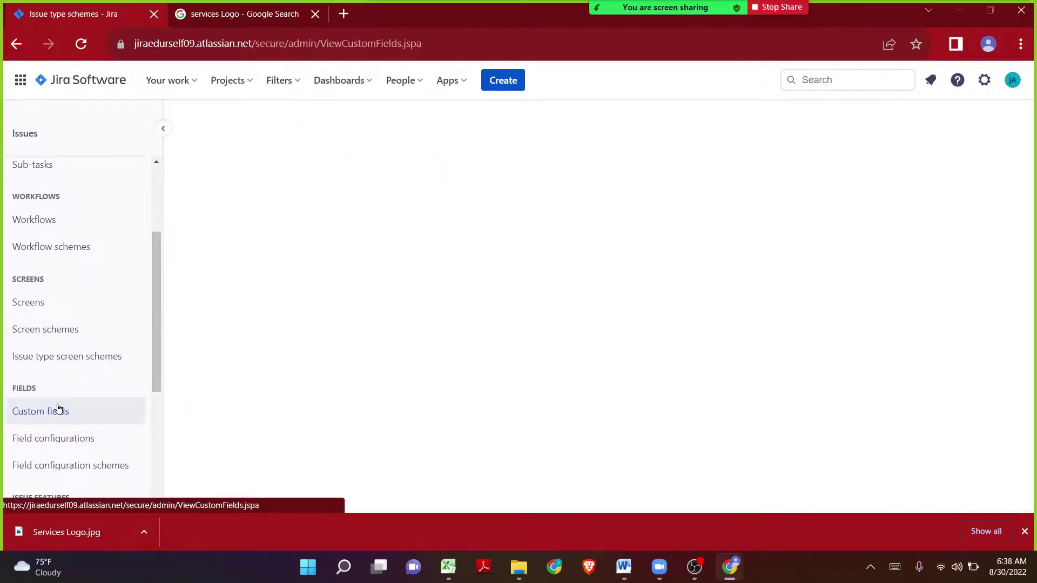
pyautogui.click(448, 567)
pyautogui.moveTo(92, 197); pyautogui.dragTo(117, 446)
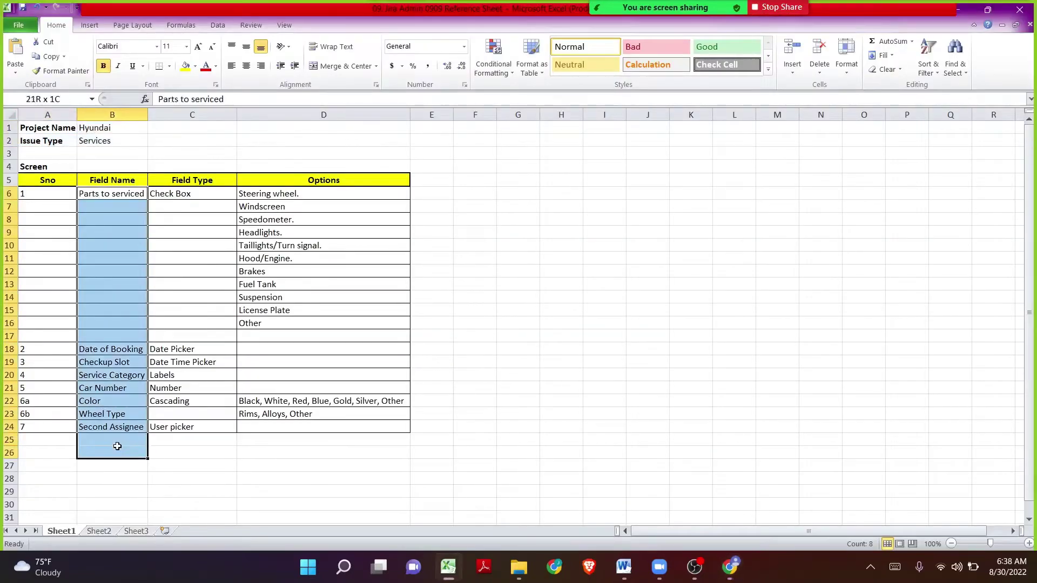
# Copy the Parts to serviced field name from B6, noting its Check Box type, and return to Jira
pyautogui.click(133, 257)
pyautogui.click(121, 195)
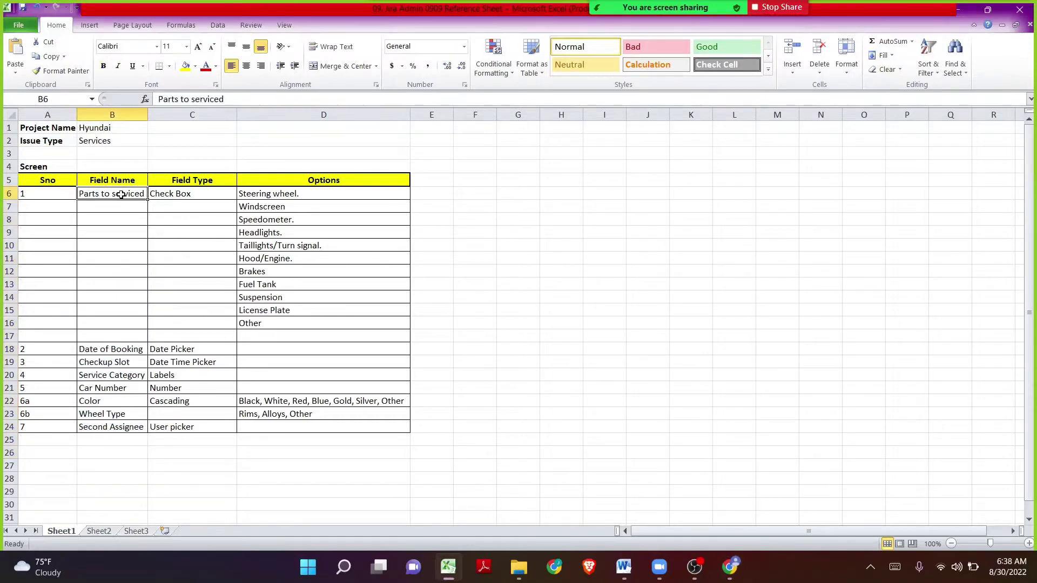
pyautogui.hotkey('ctrl', 'c')
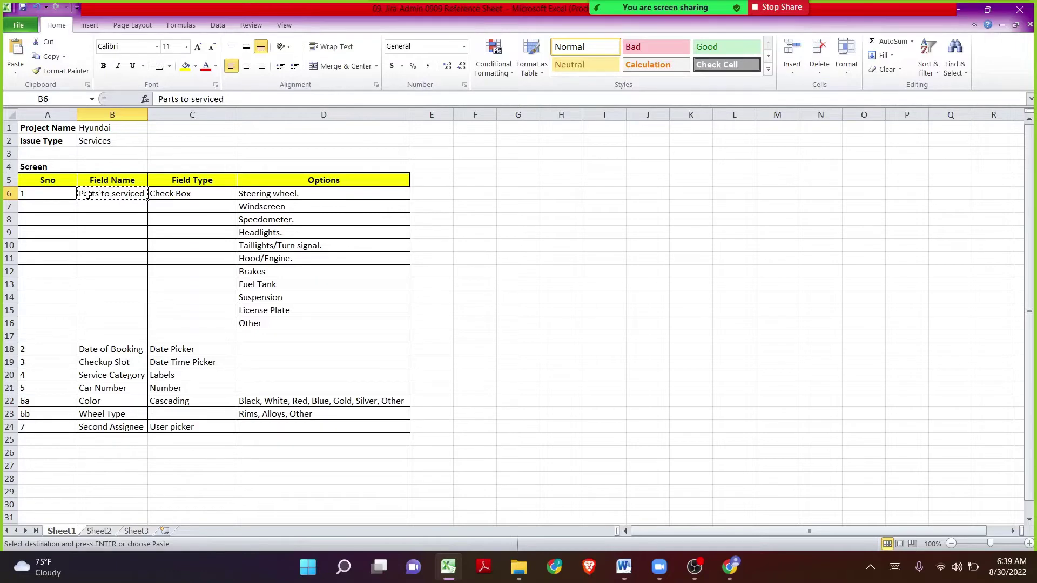
pyautogui.click(93, 142)
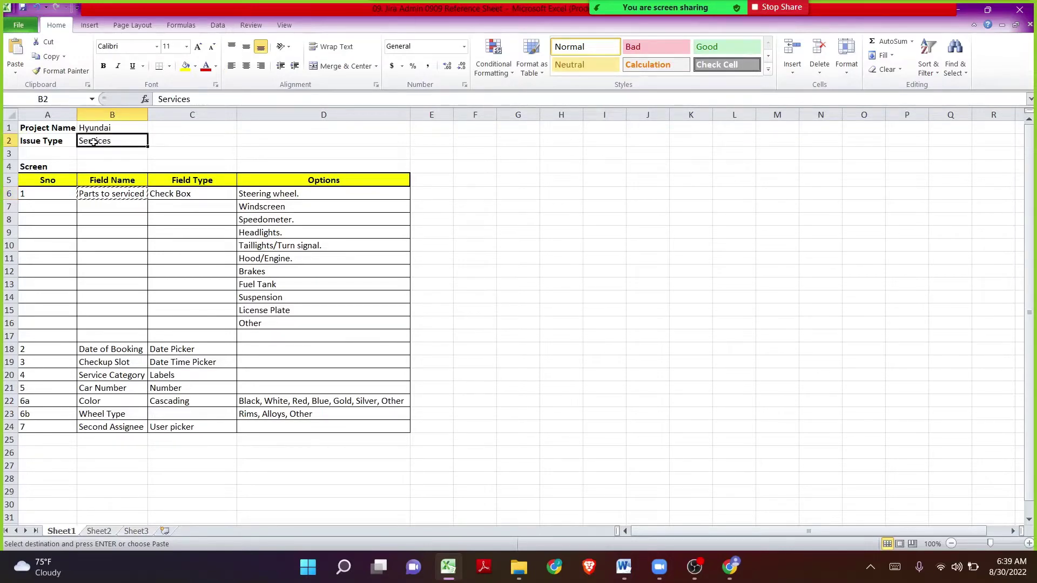
pyautogui.click(92, 192)
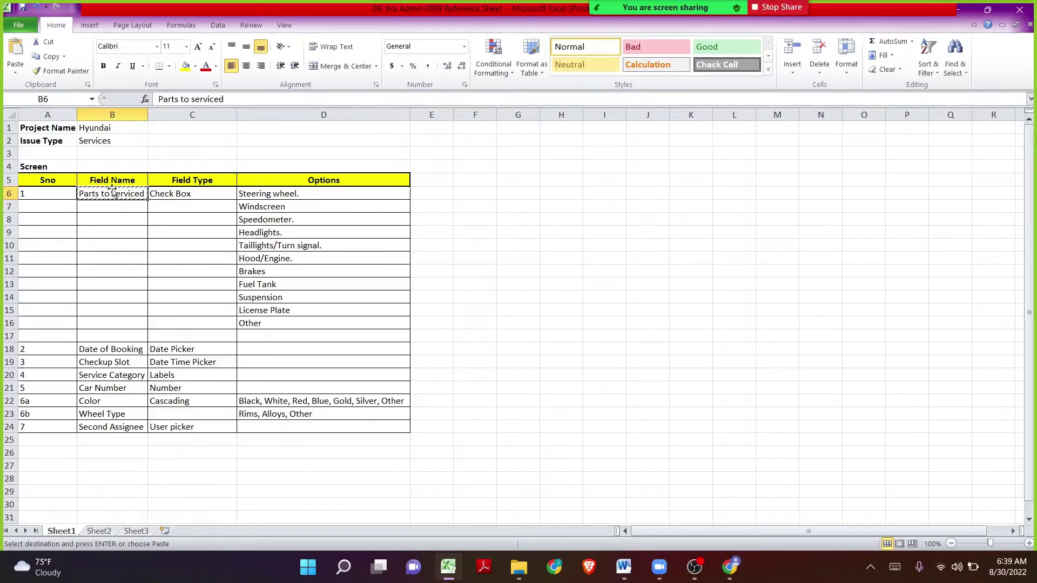
pyautogui.click(180, 192)
pyautogui.doubleClick(208, 193)
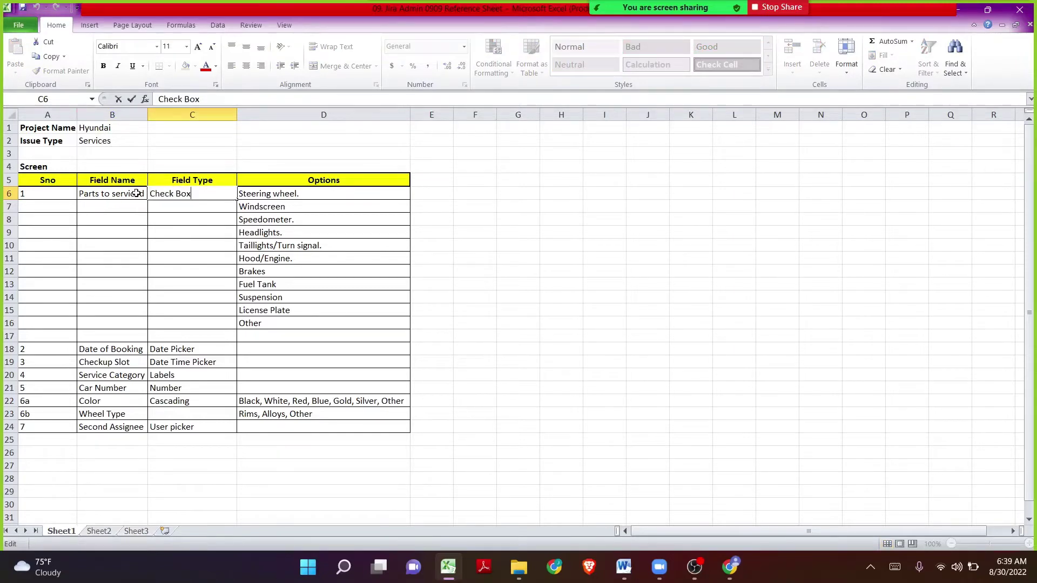
pyautogui.click(136, 193)
pyautogui.hotkey('ctrl', 'c')
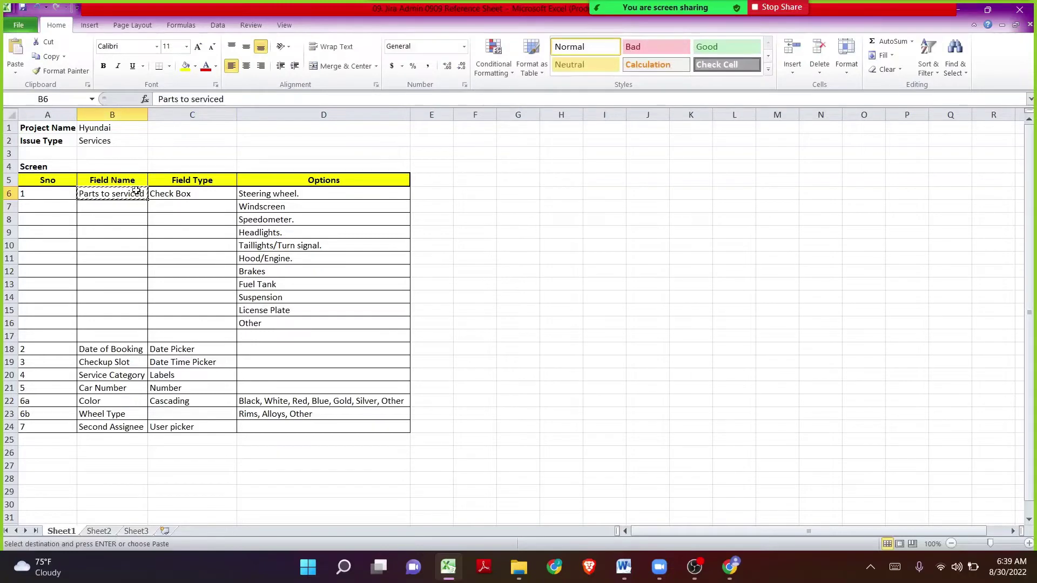
pyautogui.press('super+Tab')
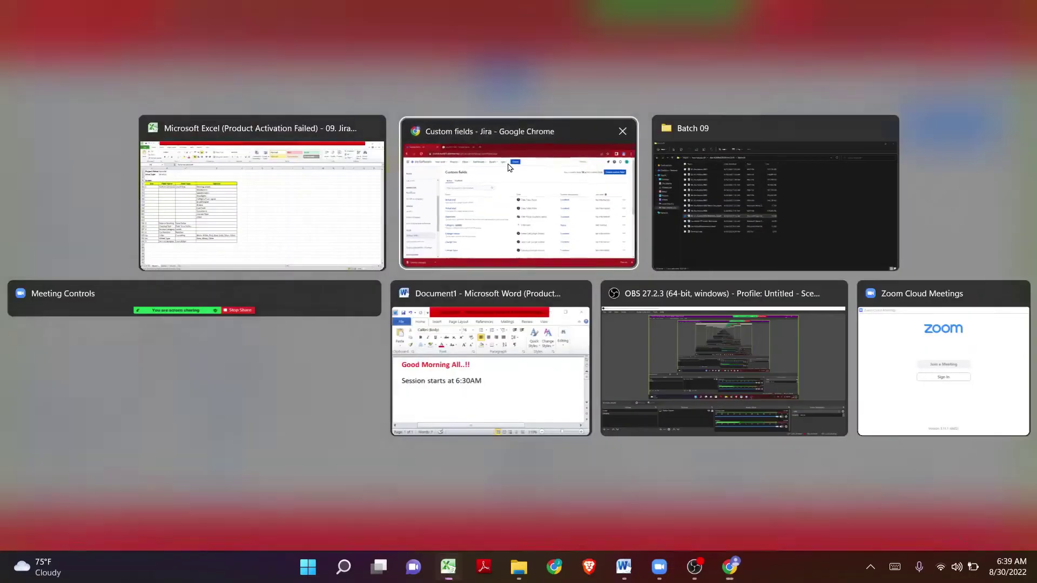
pyautogui.click(508, 167)
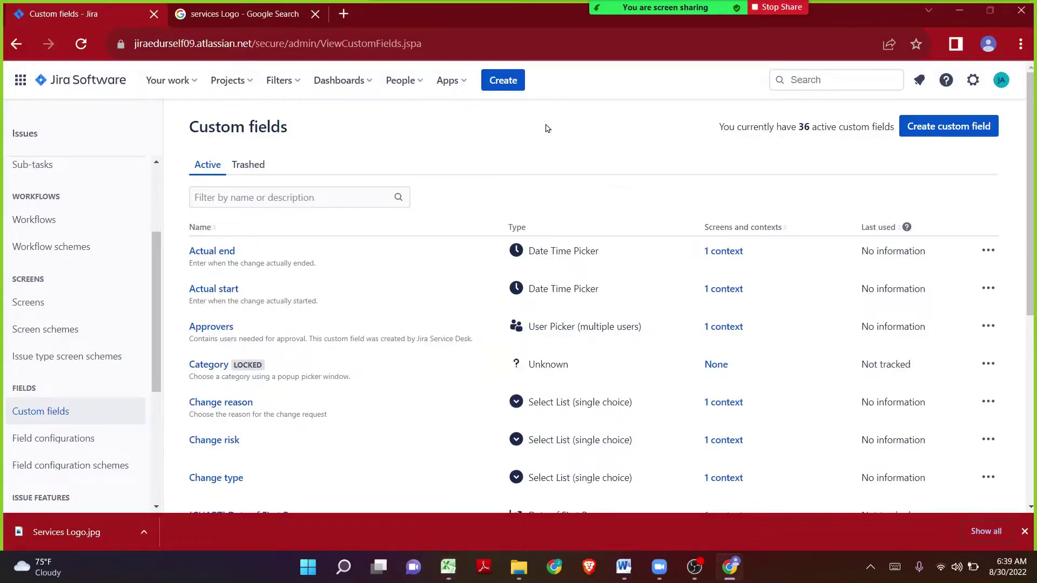
# Start a Checkboxes custom field named 'Parts to serviced'
pyautogui.click(916, 127)
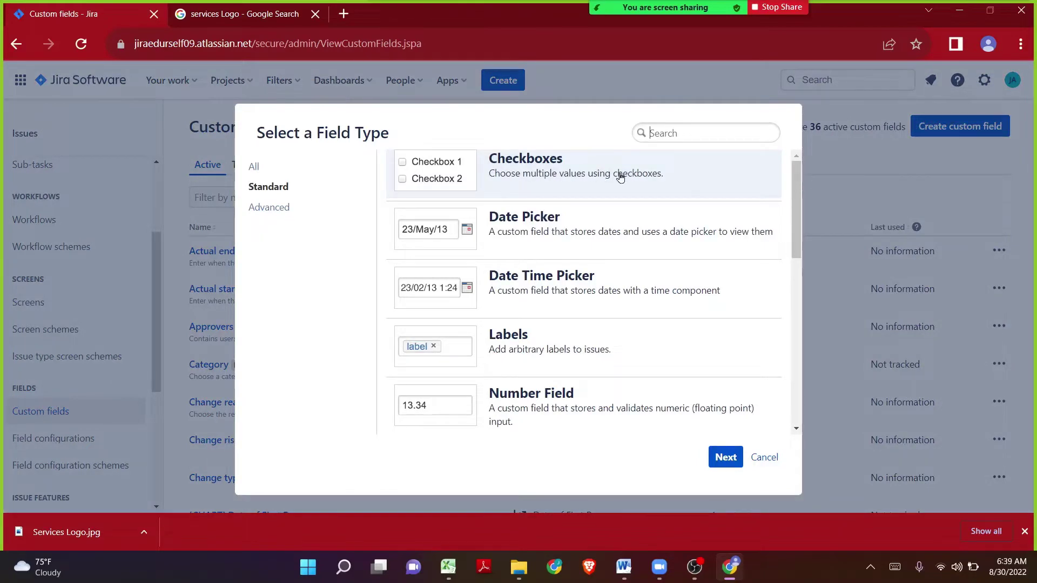
pyautogui.click(725, 457)
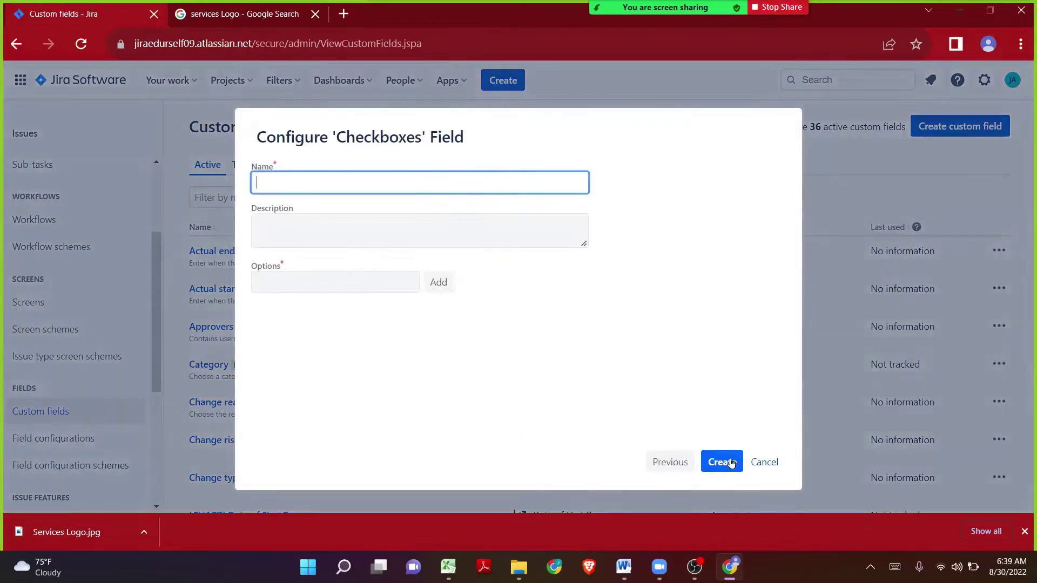
pyautogui.hotkey('ctrl', 'v')
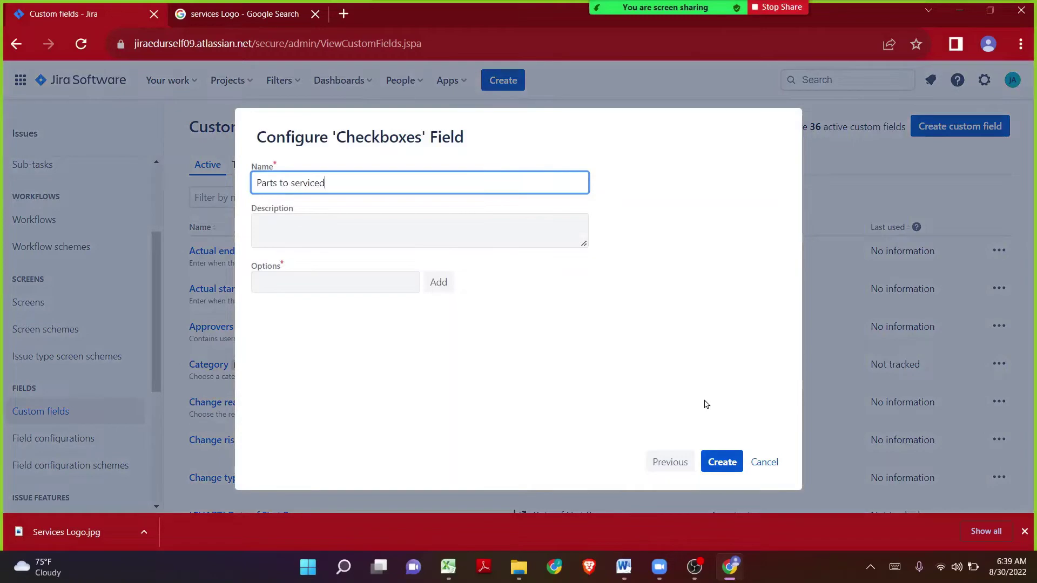
pyautogui.click(312, 279)
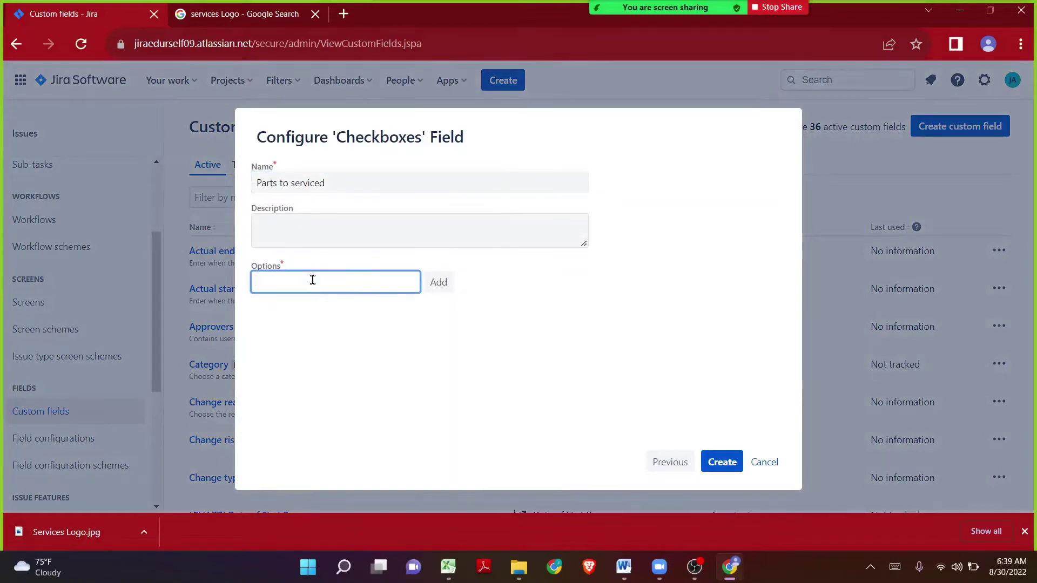
# Add options Steering wheel, Windscreen, Speedometer and Headlights, copied from Excel column D
pyautogui.hotkey('alt', 'Tab')
pyautogui.moveTo(269, 195); pyautogui.dragTo(279, 320)
pyautogui.click(275, 197)
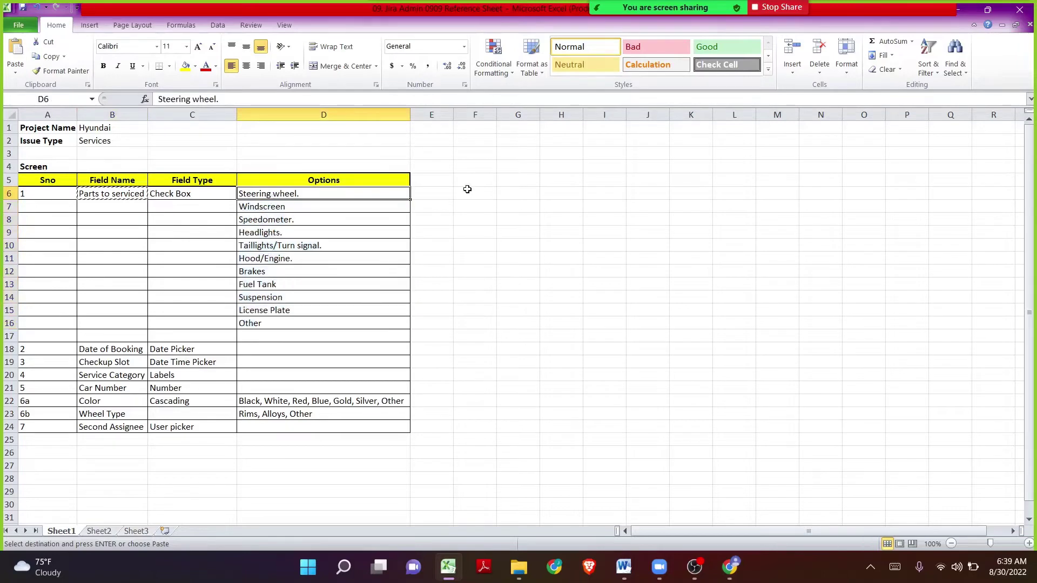
pyautogui.hotkey('ctrl', 'c')
pyautogui.hotkey('alt', 'Tab')
pyautogui.hotkey('ctrl', 'v')
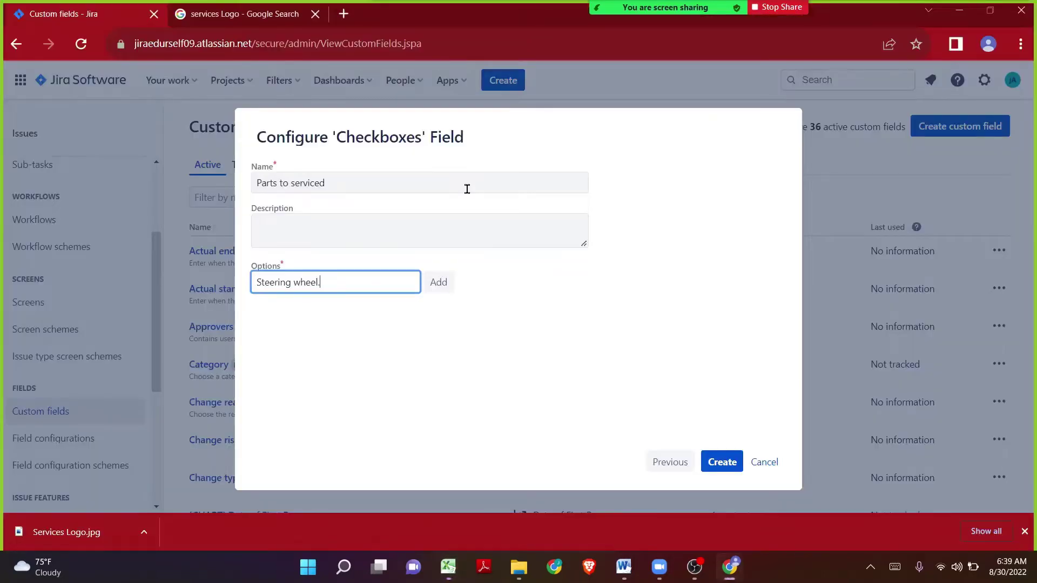
pyautogui.press('Return')
pyautogui.hotkey('alt', 'Tab')
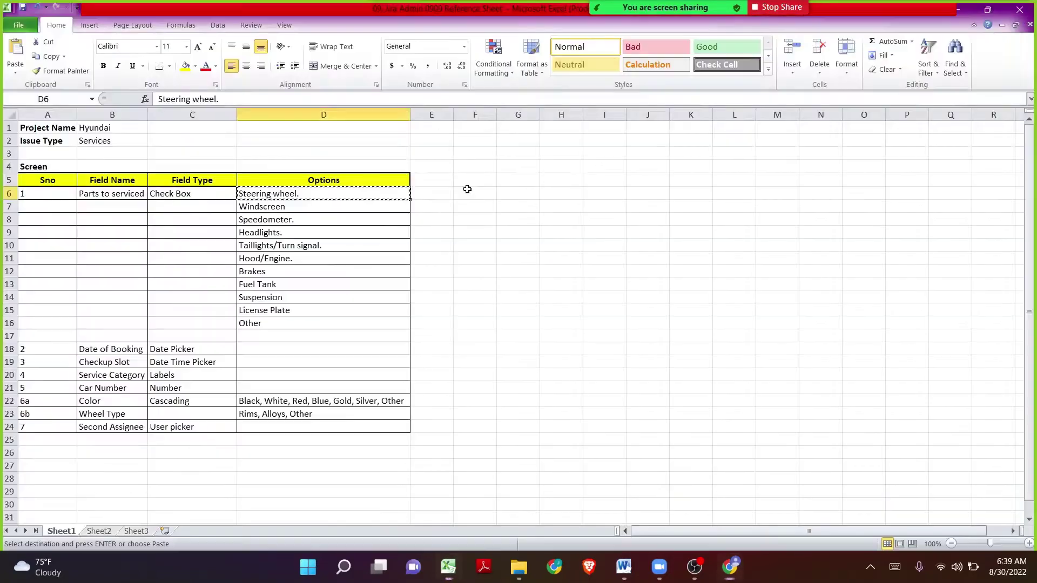
pyautogui.press('Down')
pyautogui.hotkey('ctrl', 'c')
pyautogui.hotkey('alt', 'Tab')
pyautogui.hotkey('ctrl', 'v')
pyautogui.press('Return')
pyautogui.hotkey('alt', 'Tab')
pyautogui.press('Down')
pyautogui.hotkey('ctrl', 'c')
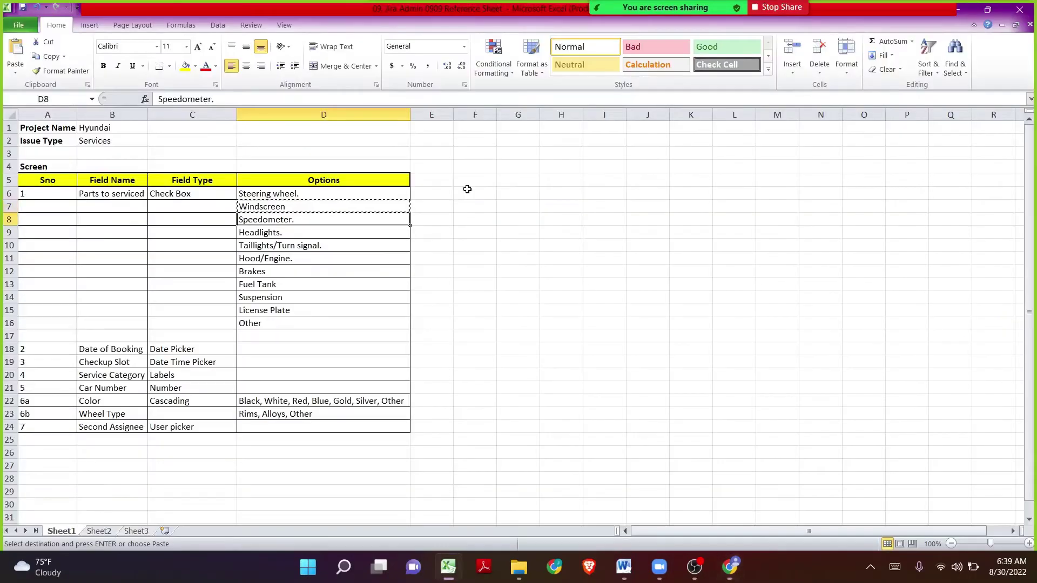
pyautogui.hotkey('alt', 'Tab')
pyautogui.hotkey('ctrl', 'v')
pyautogui.press('Return')
pyautogui.hotkey('alt', 'Tab')
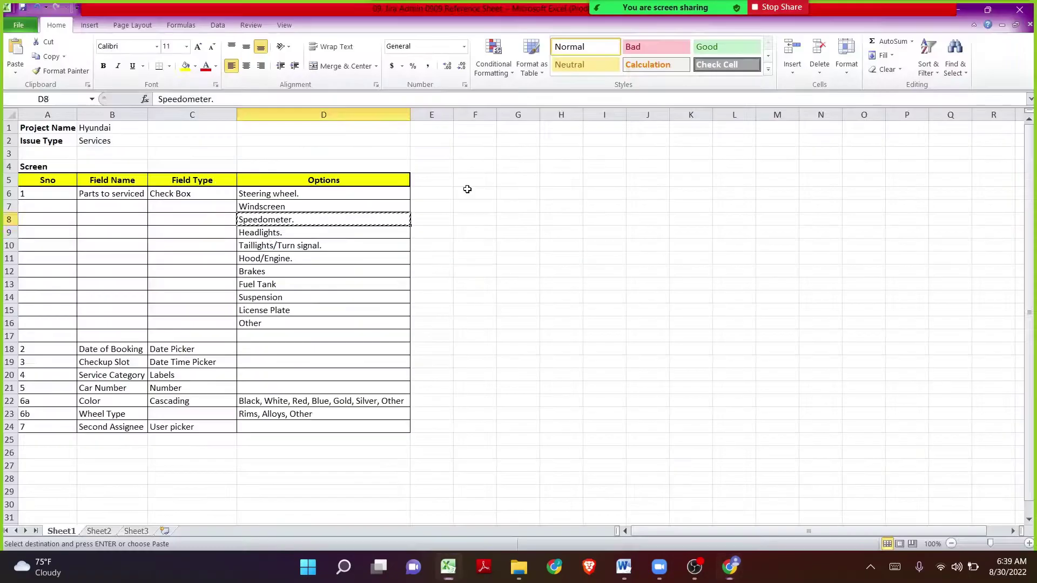
pyautogui.press('Down')
pyautogui.hotkey('ctrl', 'c')
pyautogui.hotkey('alt', 'Tab')
pyautogui.hotkey('ctrl', 'v')
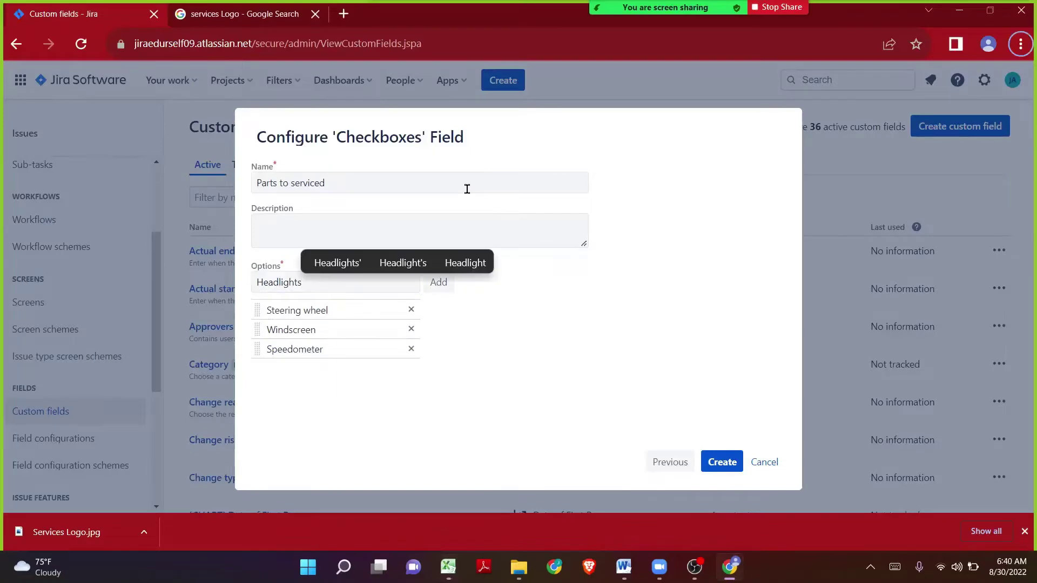
pyautogui.click(442, 284)
# Add options Taillights/Turn signal, Engine (trimmed from Hood/Engine), Brakes and Fuel Tank
pyautogui.hotkey('alt', 'Tab')
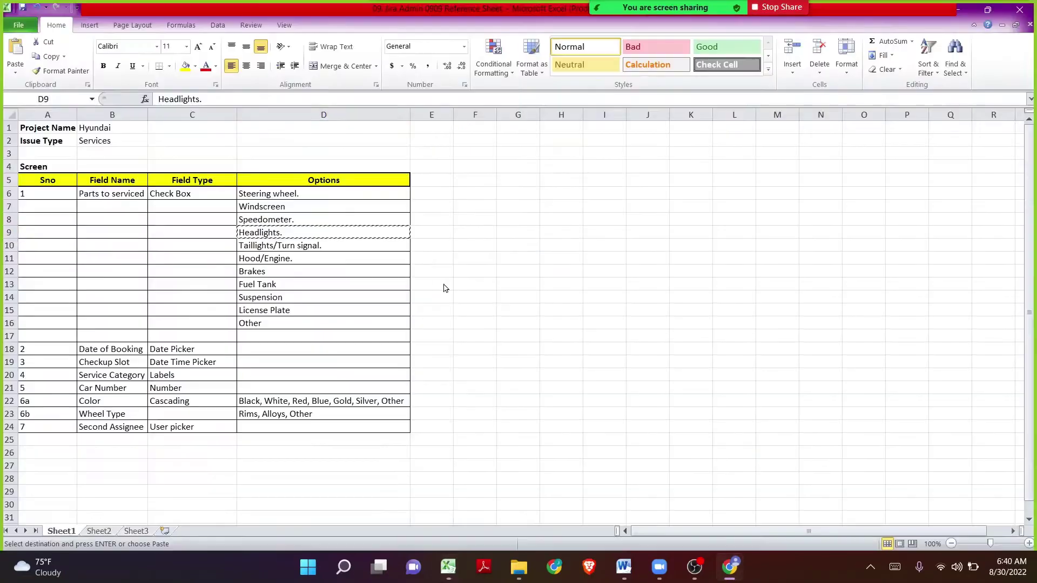
pyautogui.press('Down')
pyautogui.hotkey('ctrl', 'c')
pyautogui.press('Right')
pyautogui.hotkey('alt', 'Tab')
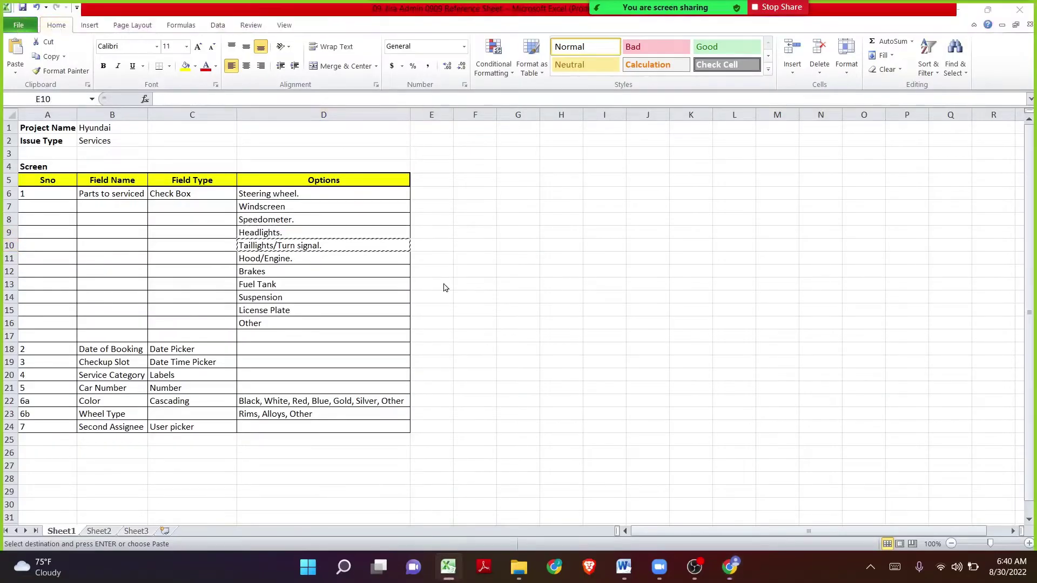
pyautogui.hotkey('ctrl', 'v')
pyautogui.click(442, 284)
pyautogui.hotkey('alt', 'Tab')
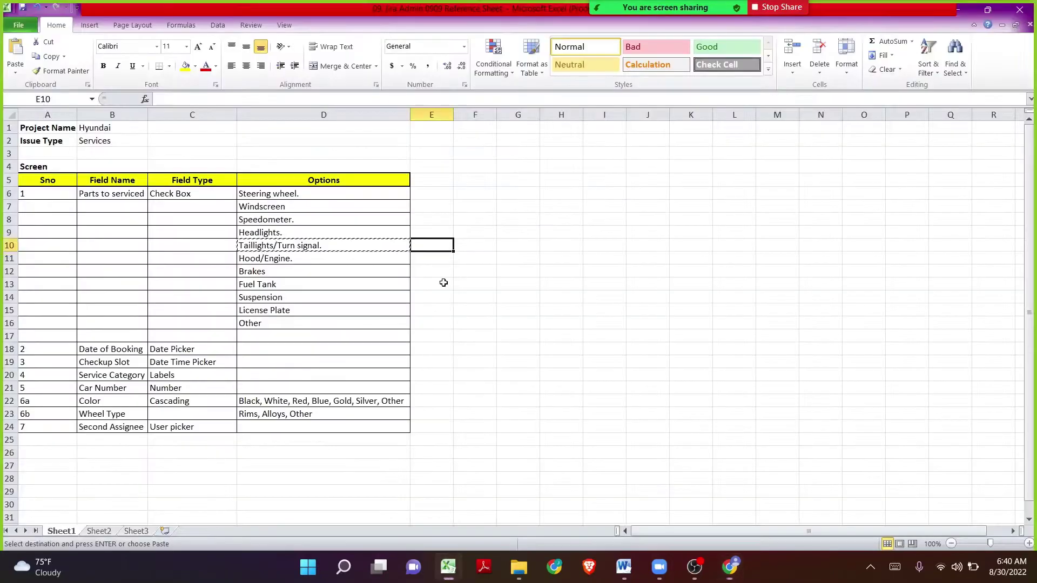
pyautogui.press('Down')
pyautogui.hotkey('ctrl', 'c')
pyautogui.press('Left')
pyautogui.hotkey('ctrl', 'c')
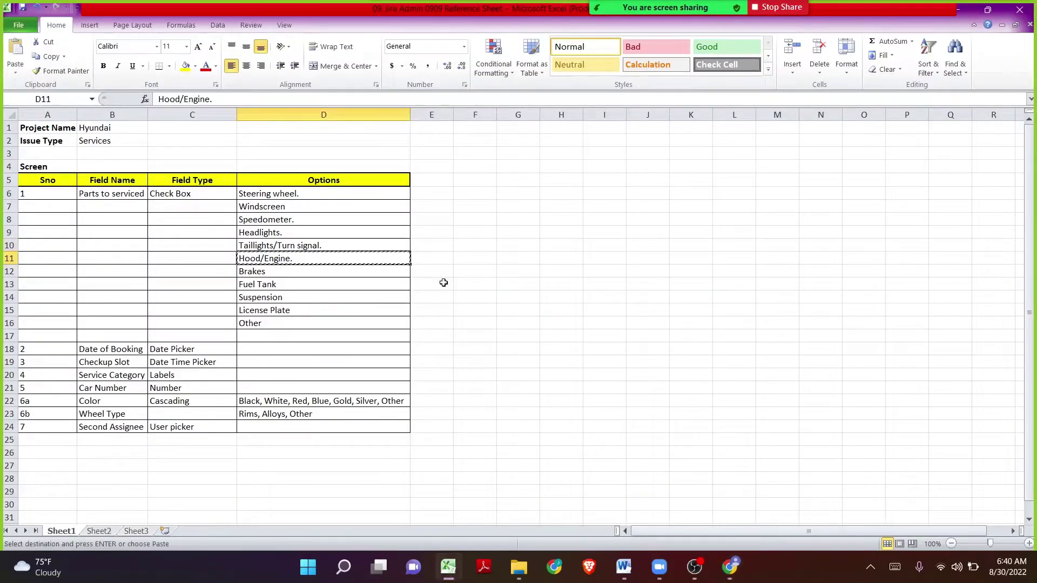
pyautogui.hotkey('alt', 'Tab')
pyautogui.hotkey('ctrl', 'v')
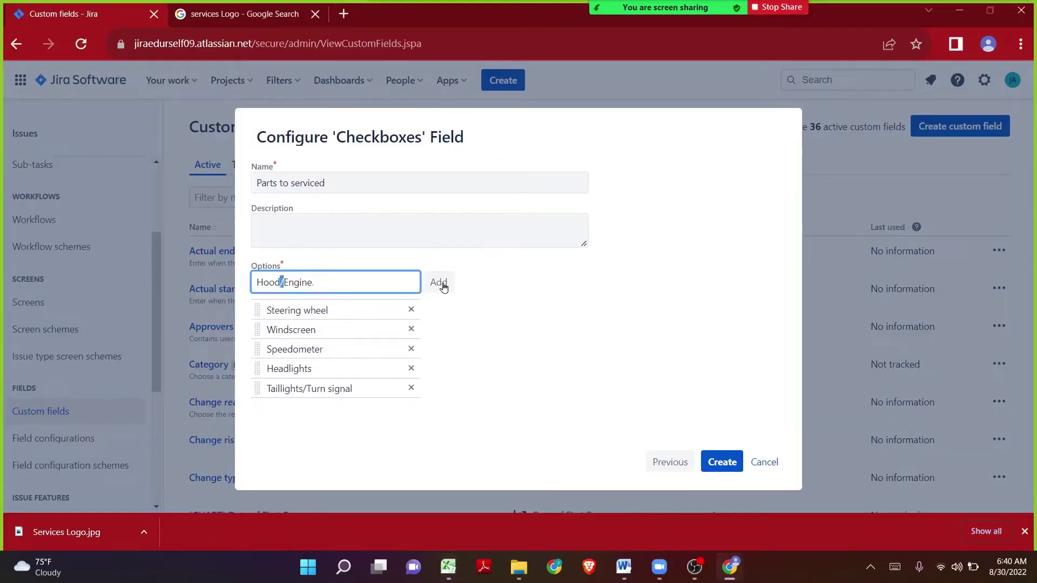
pyautogui.hotkey('shift', 'Left')
pyautogui.hotkey('shift', 'Left')
pyautogui.hotkey('shift', 'Left')
pyautogui.hotkey('shift', 'Left')
pyautogui.press('BackSpace')
pyautogui.click(443, 287)
pyautogui.hotkey('alt', 'Tab')
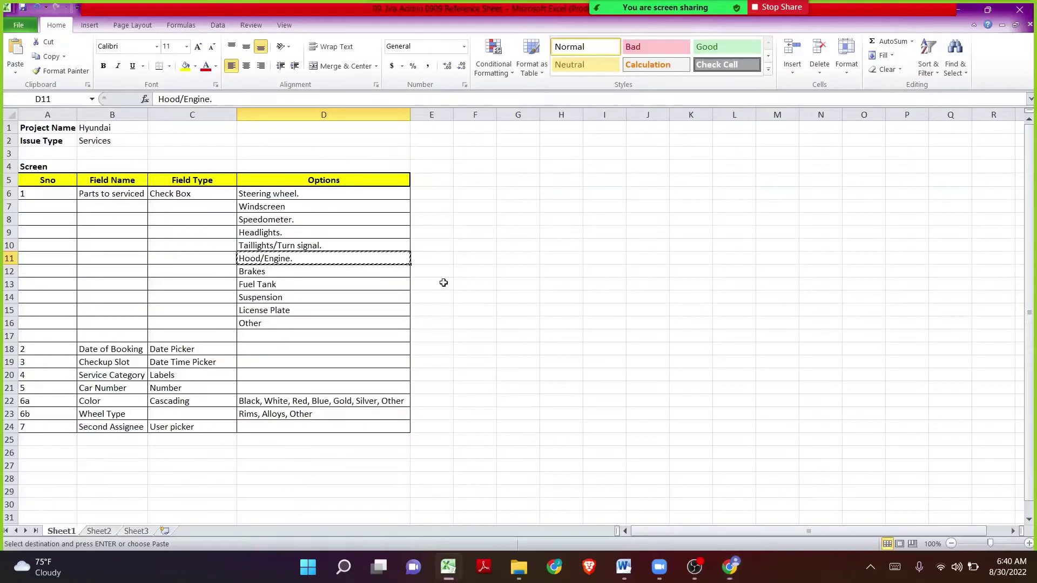
pyautogui.press('Down')
pyautogui.hotkey('ctrl', 'c')
pyautogui.hotkey('alt', 'Tab')
pyautogui.hotkey('ctrl', 'v')
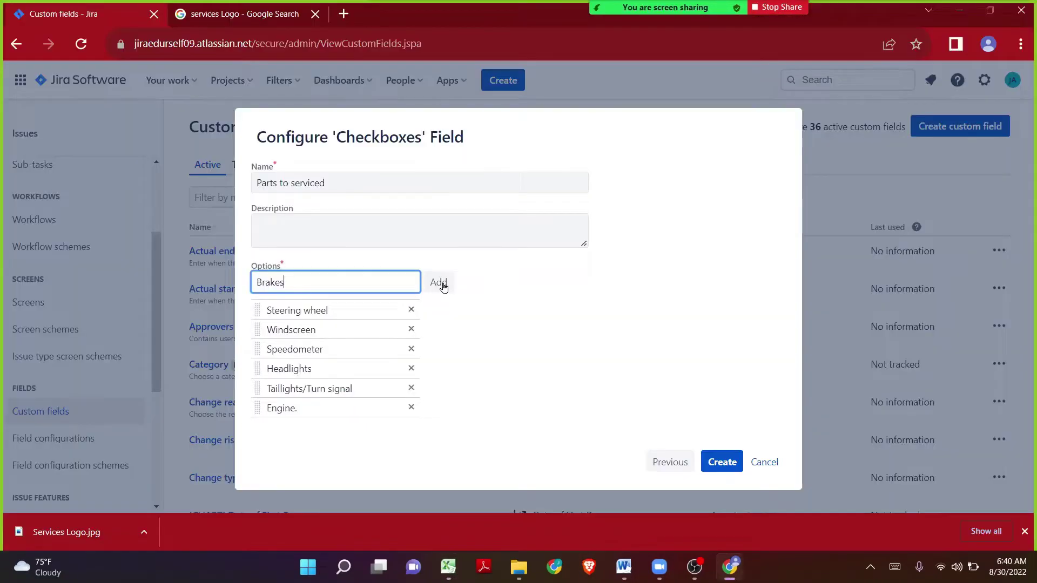
pyautogui.hotkey('alt', 'Tab')
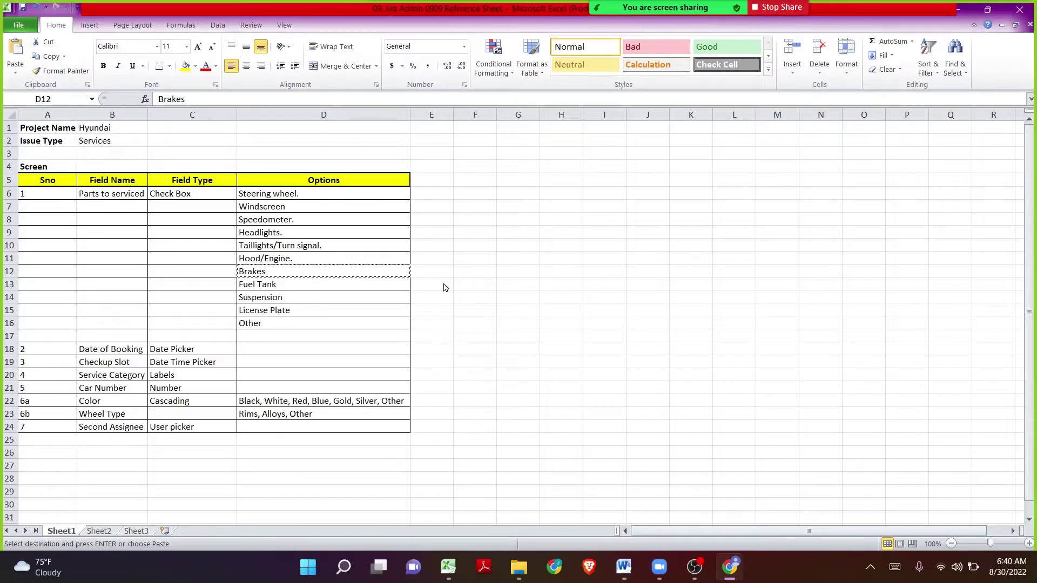
pyautogui.hotkey('alt', 'Tab')
pyautogui.click(444, 287)
pyautogui.write('Fuel Tank')
# Add the Suspension, License Plate and Other options, then create the field
pyautogui.hotkey('alt', 'Tab')
pyautogui.press('Down')
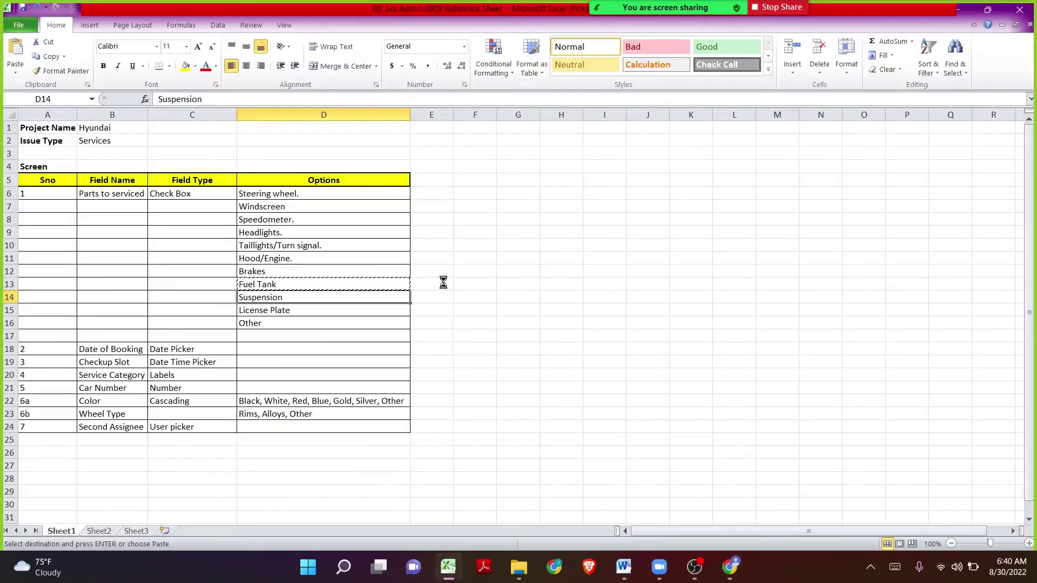
pyautogui.hotkey('ctrl', 'c')
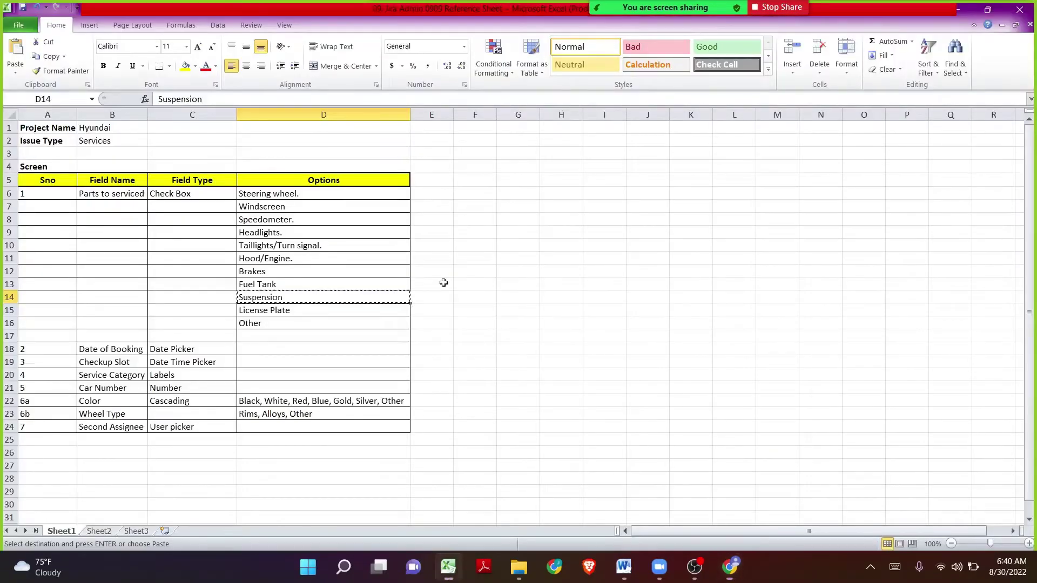
pyautogui.press('Down')
pyautogui.hotkey('ctrl', 'c')
pyautogui.press('Down')
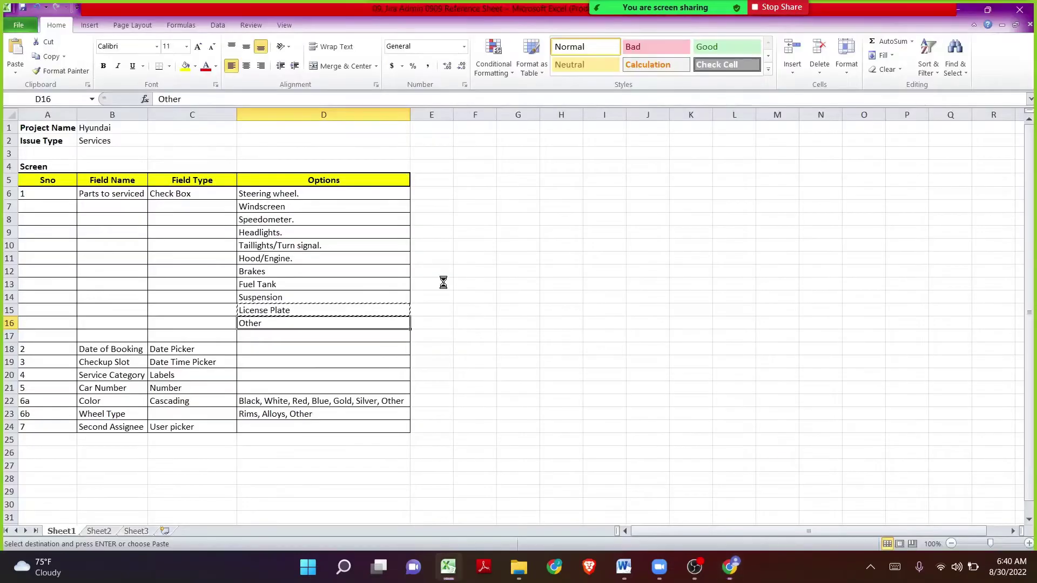
pyautogui.hotkey('alt', 'Tab')
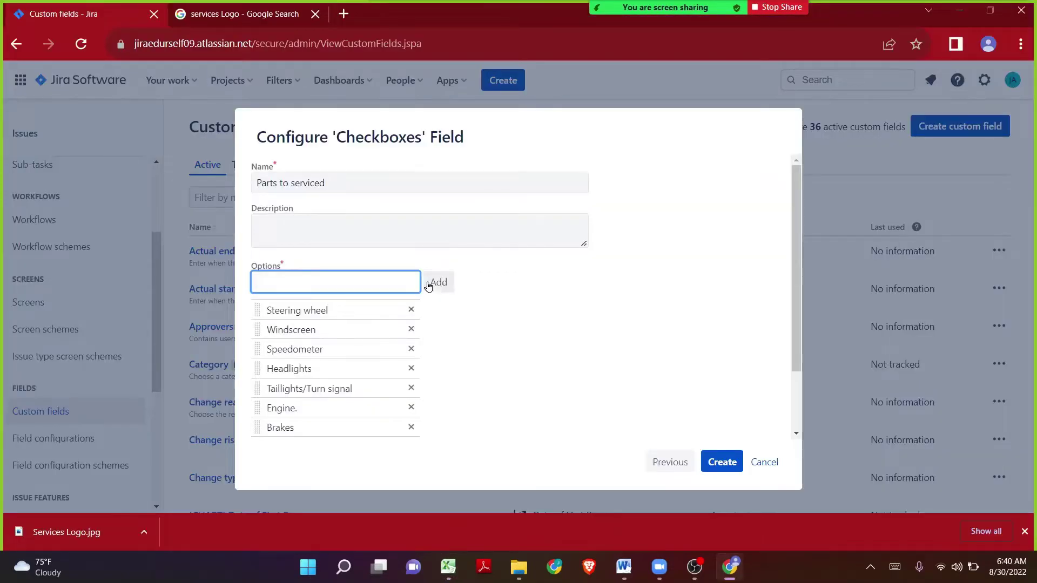
pyautogui.hotkey('ctrl', 'v')
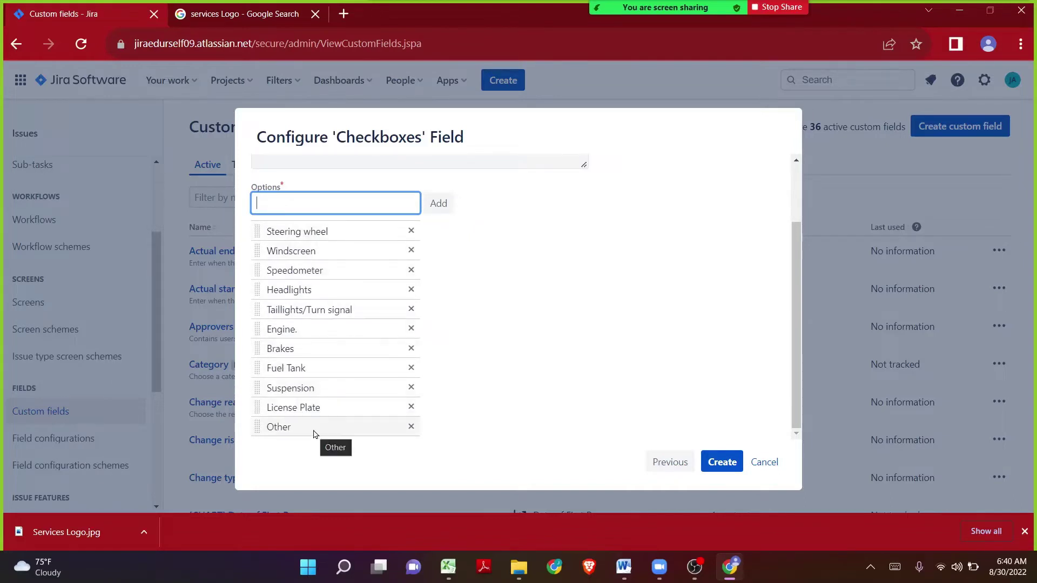
pyautogui.scroll(2, 346, 203)
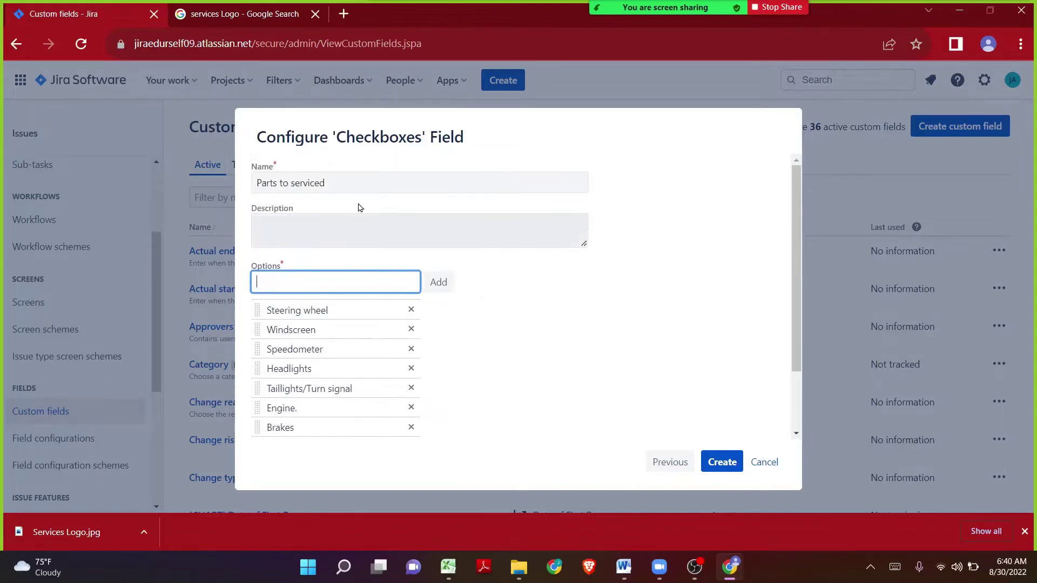
pyautogui.click(723, 460)
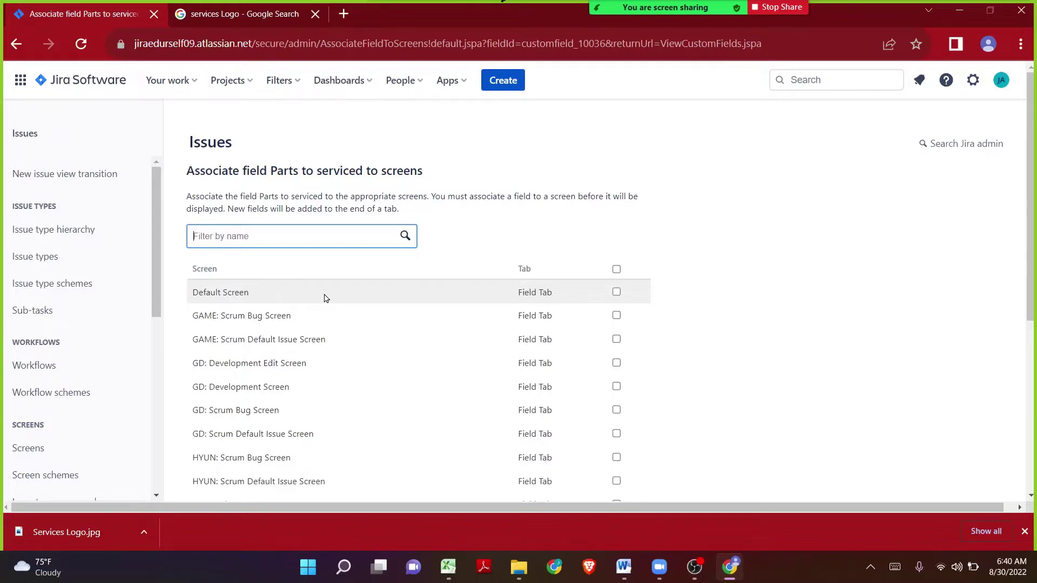
# Review the screen-association page for Parts to serviced, then return to the Custom fields list
pyautogui.scroll(-3, 326, 298)
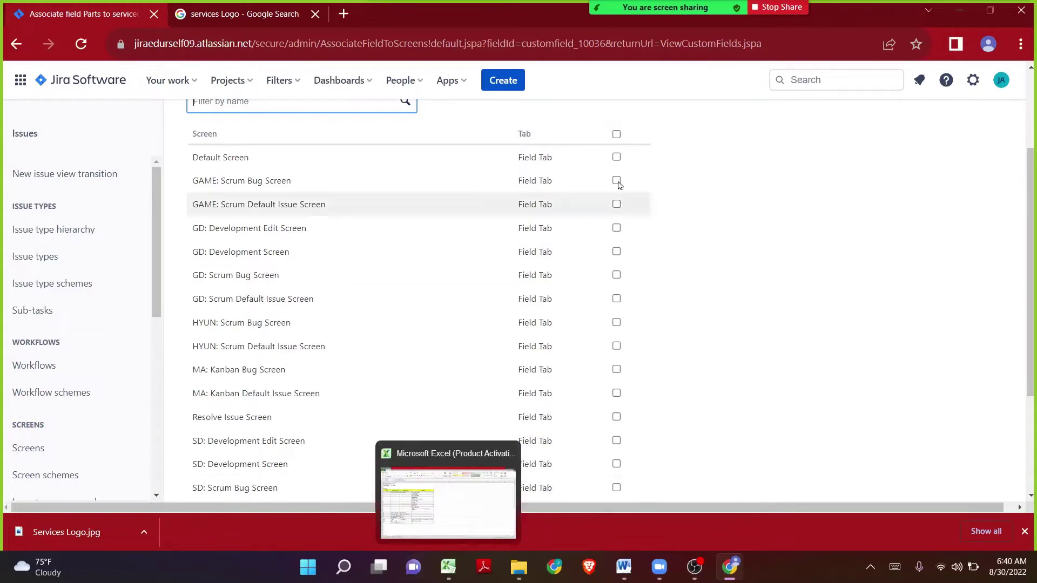
pyautogui.scroll(1, 363, 140)
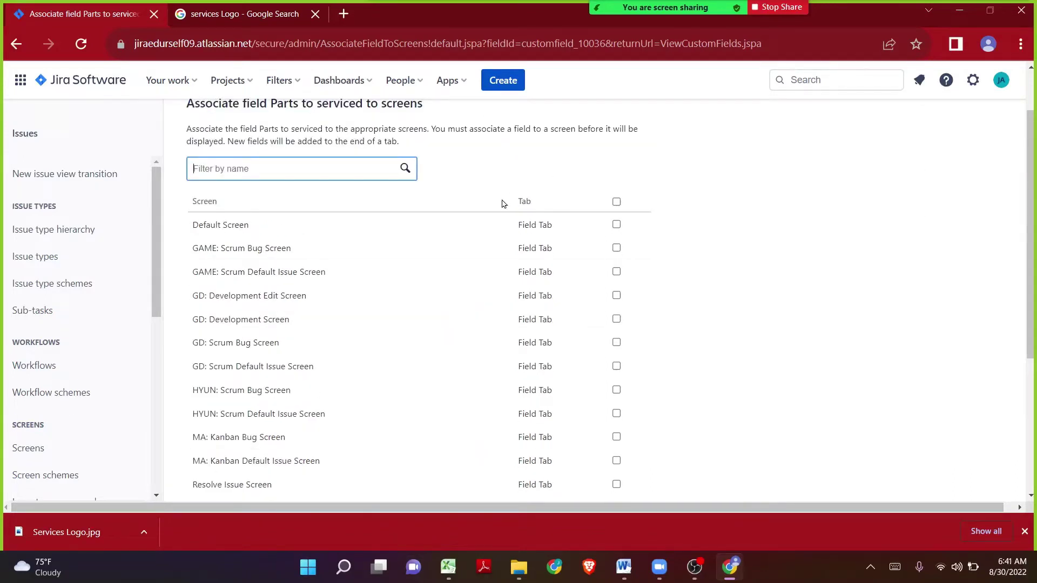
pyautogui.scroll(1, 502, 204)
pyautogui.scroll(1, 502, 204)
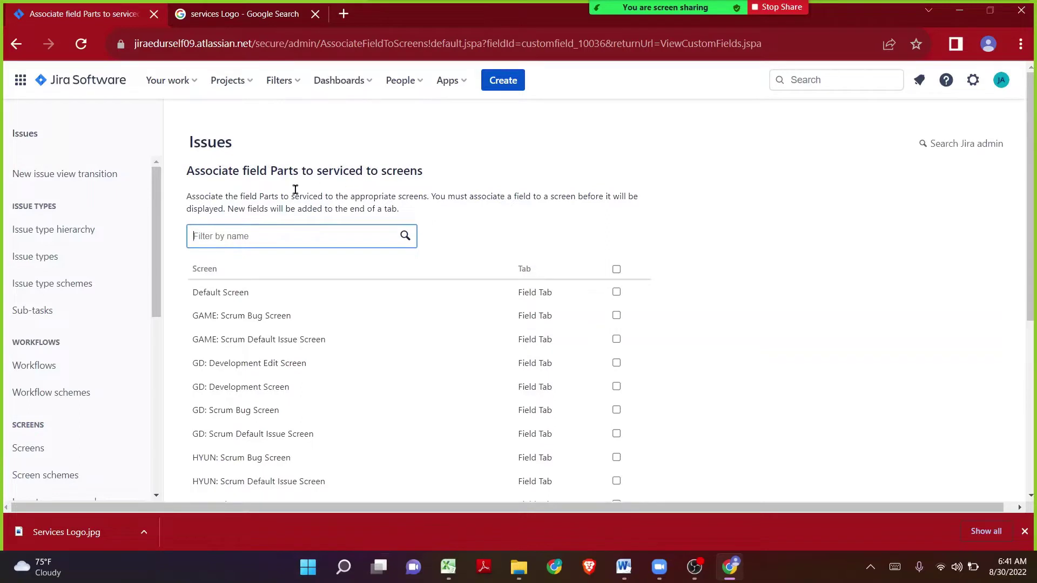
pyautogui.moveTo(206, 170); pyautogui.dragTo(222, 171)
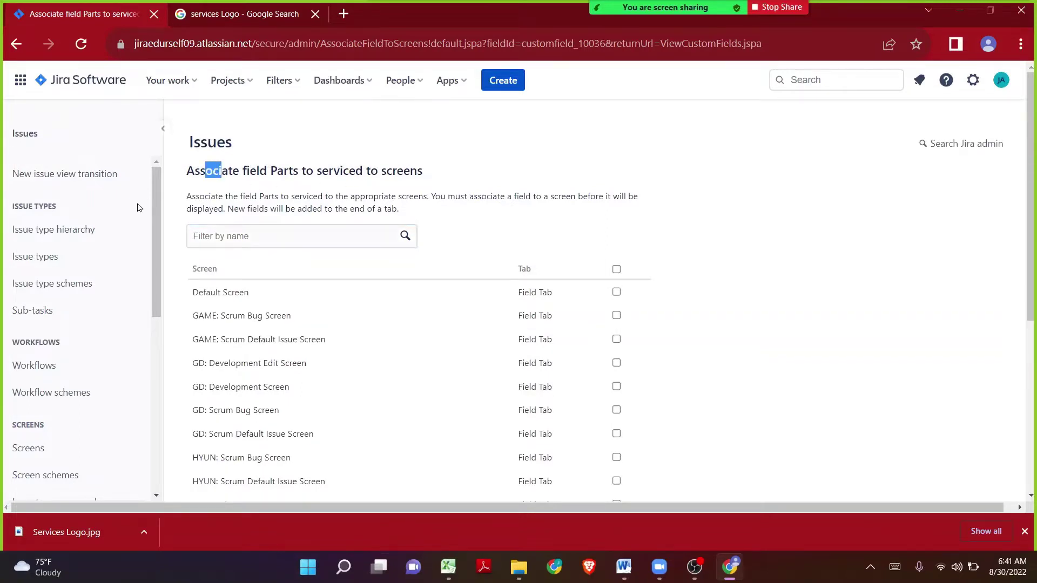
pyautogui.moveTo(153, 203); pyautogui.dragTo(162, 275)
pyautogui.click(23, 385)
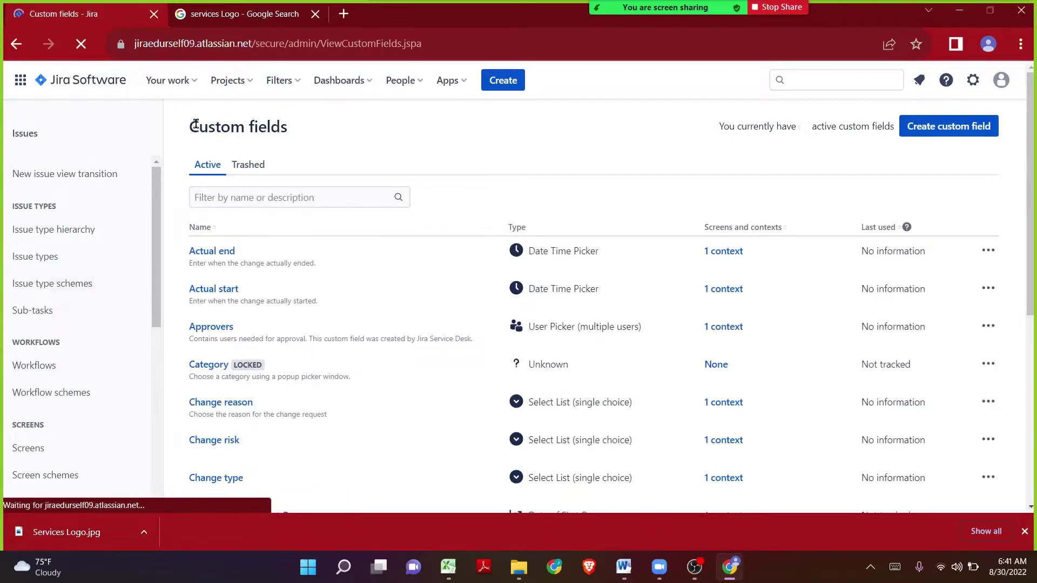
# Filter the Custom fields list by 'Parts to serviced', copied from the Excel sheet
pyautogui.moveTo(198, 126); pyautogui.dragTo(282, 127)
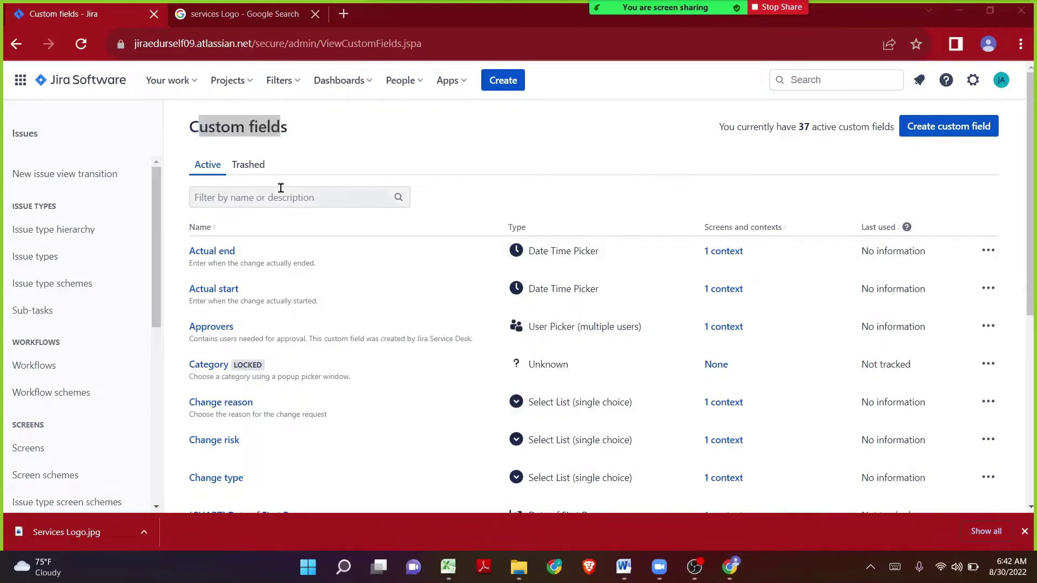
pyautogui.scroll(-6, 378, 310)
pyautogui.scroll(8, 378, 313)
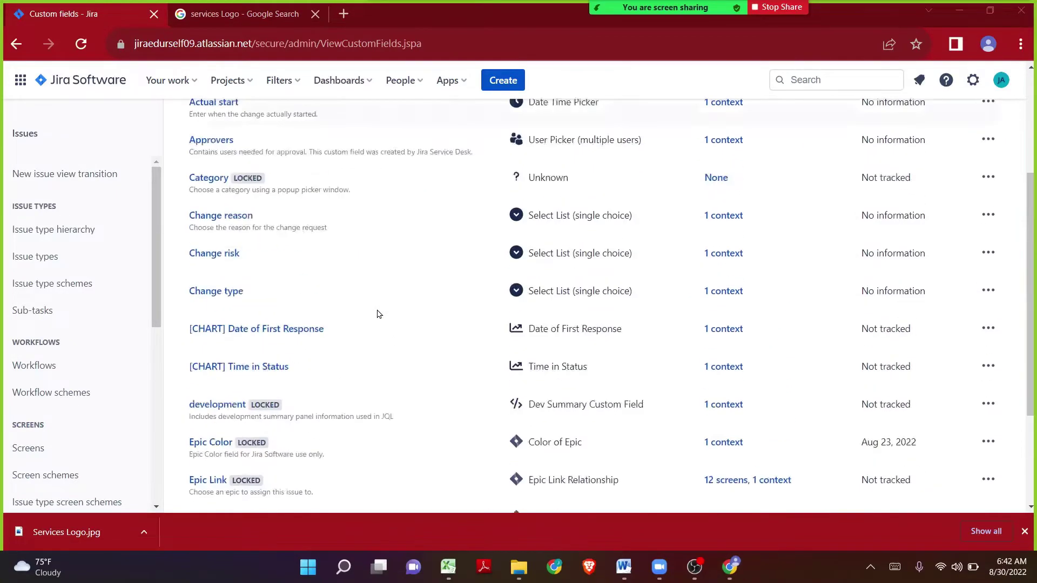
pyautogui.click(448, 567)
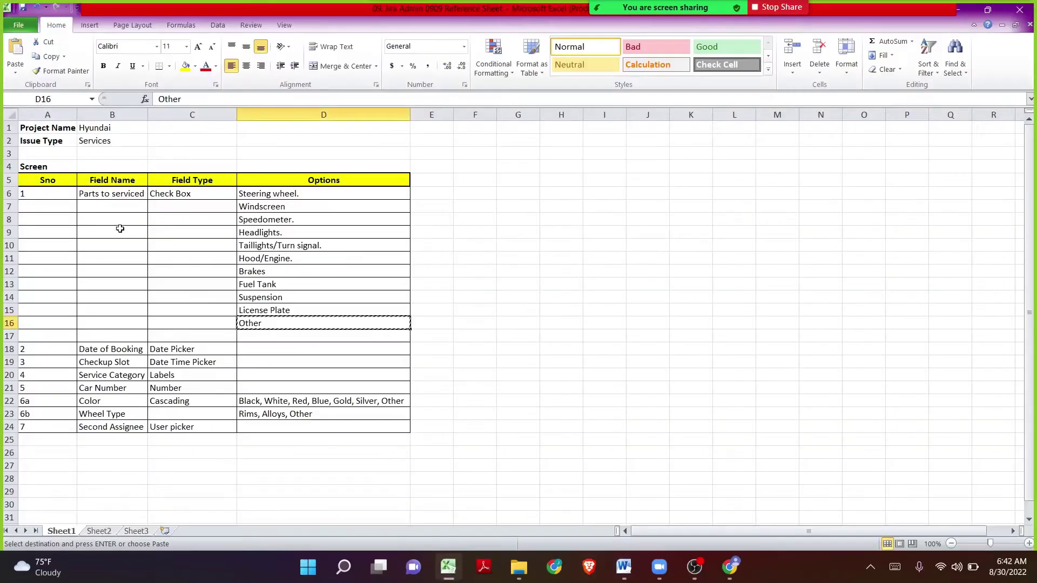
pyautogui.click(115, 194)
pyautogui.hotkey('ctrl', 'c')
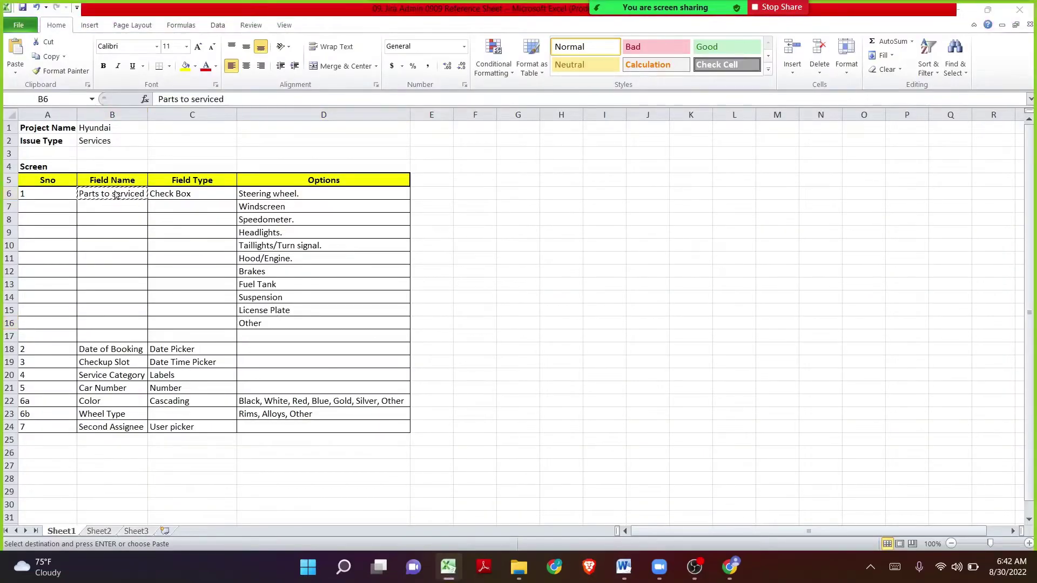
pyautogui.click(729, 567)
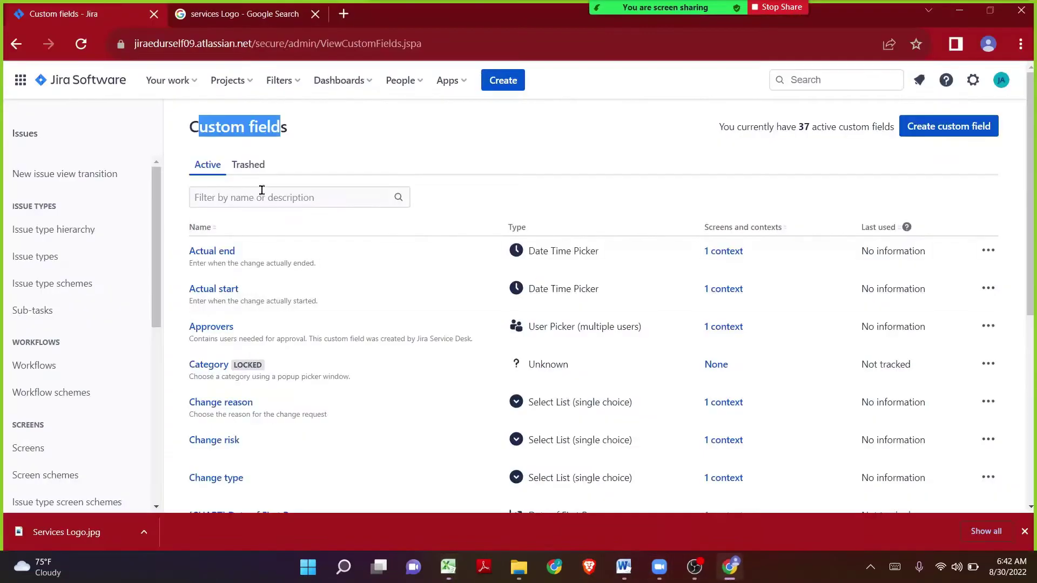
pyautogui.click(226, 191)
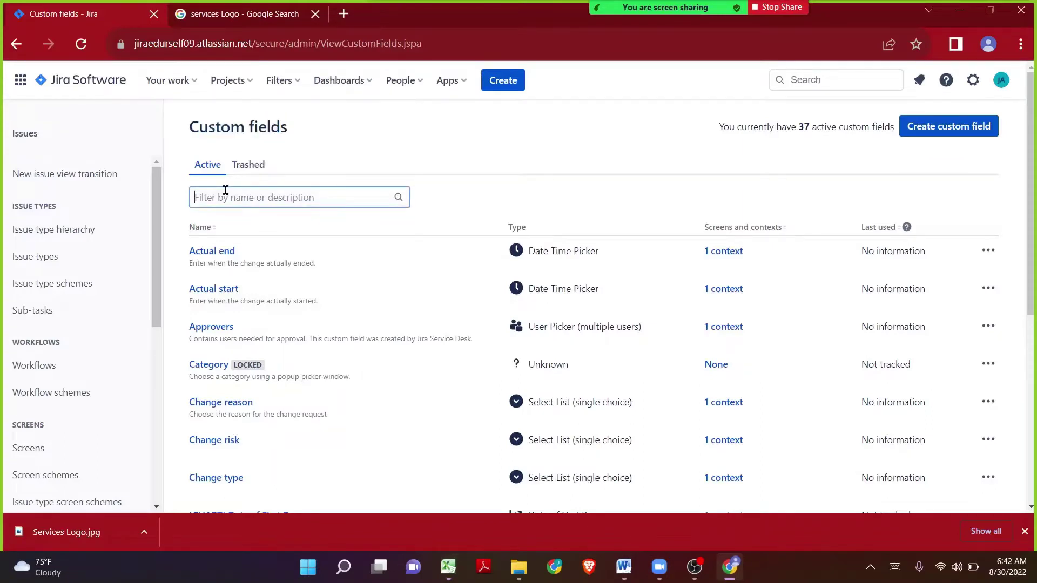
pyautogui.hotkey('ctrl', 'v')
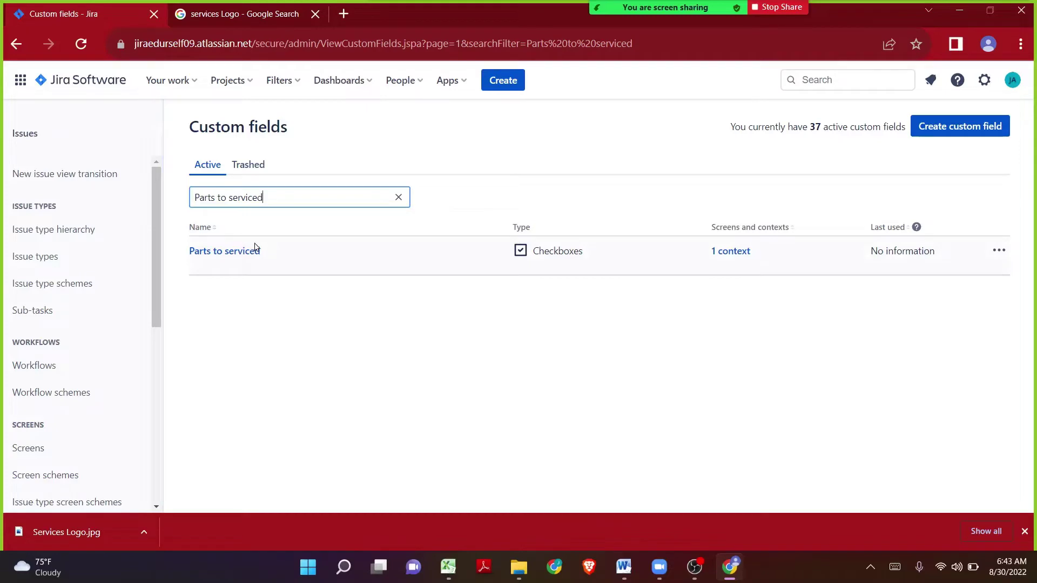
pyautogui.hotkey('alt', 'Tab')
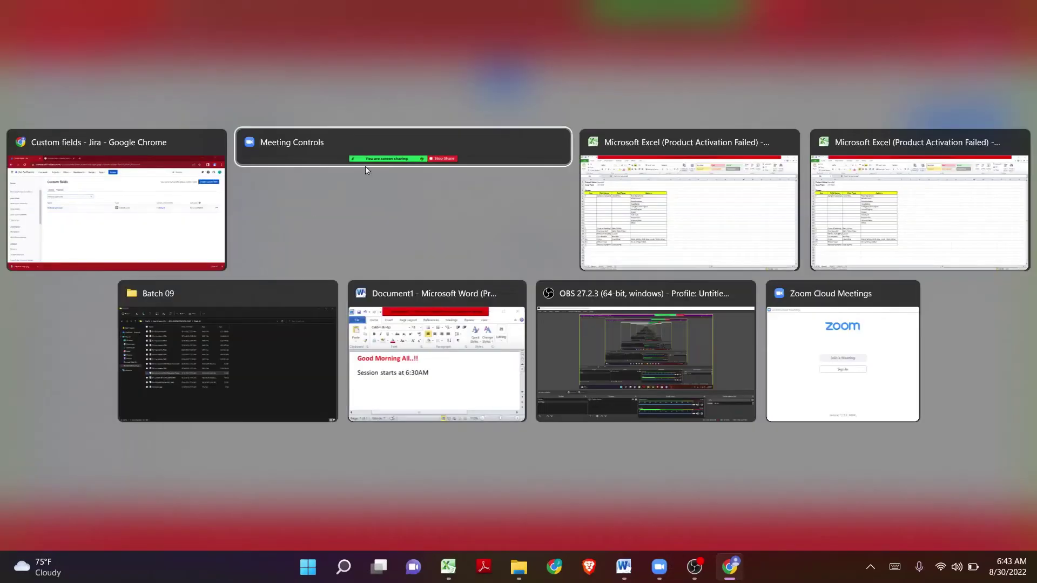
# Copy 'Date of Booking' from Excel after confirming its Date Picker field type
pyautogui.click(669, 195)
pyautogui.click(127, 346)
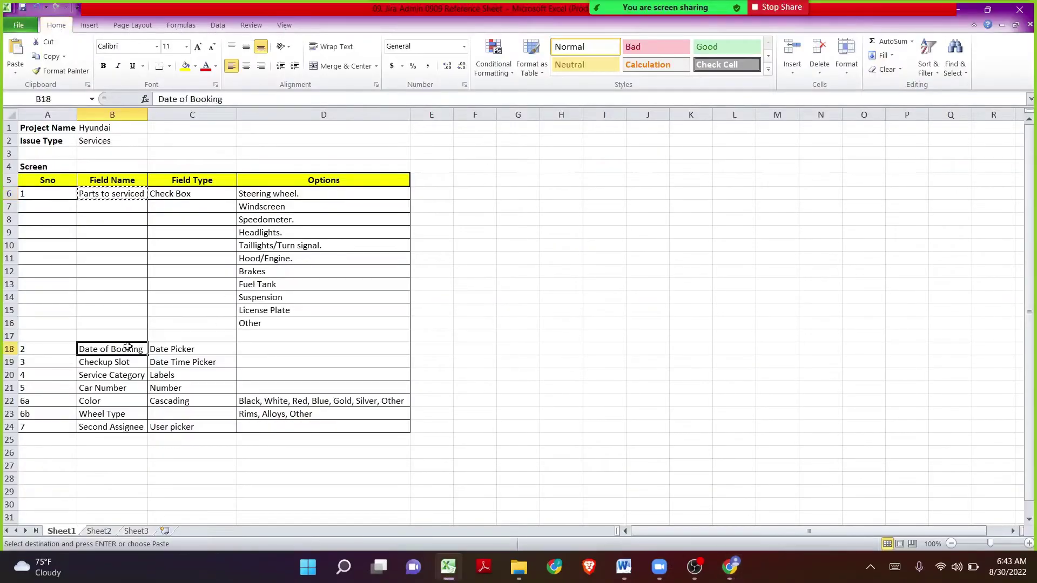
pyautogui.hotkey('ctrl', 'c')
pyautogui.click(184, 348)
pyautogui.doubleClick(208, 346)
pyautogui.moveTo(209, 345); pyautogui.dragTo(142, 351)
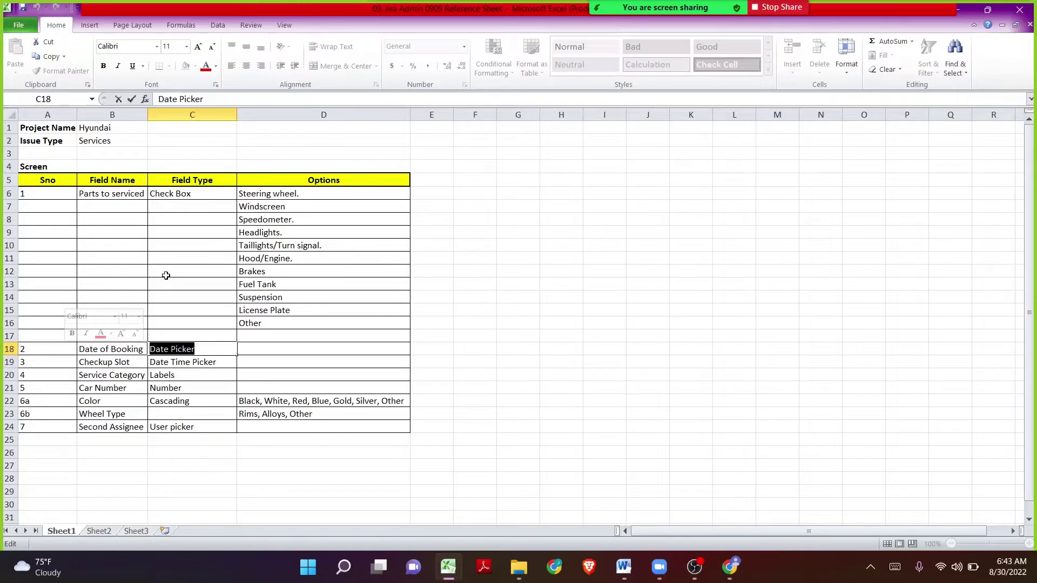
pyautogui.click(113, 351)
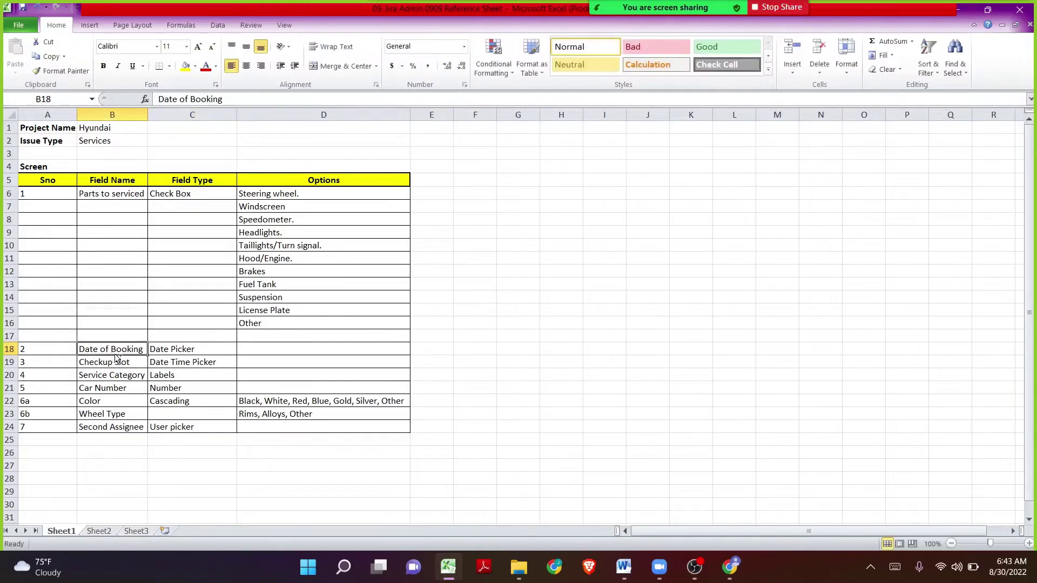
pyautogui.hotkey('ctrl', 'c')
pyautogui.hotkey('alt', 'Tab')
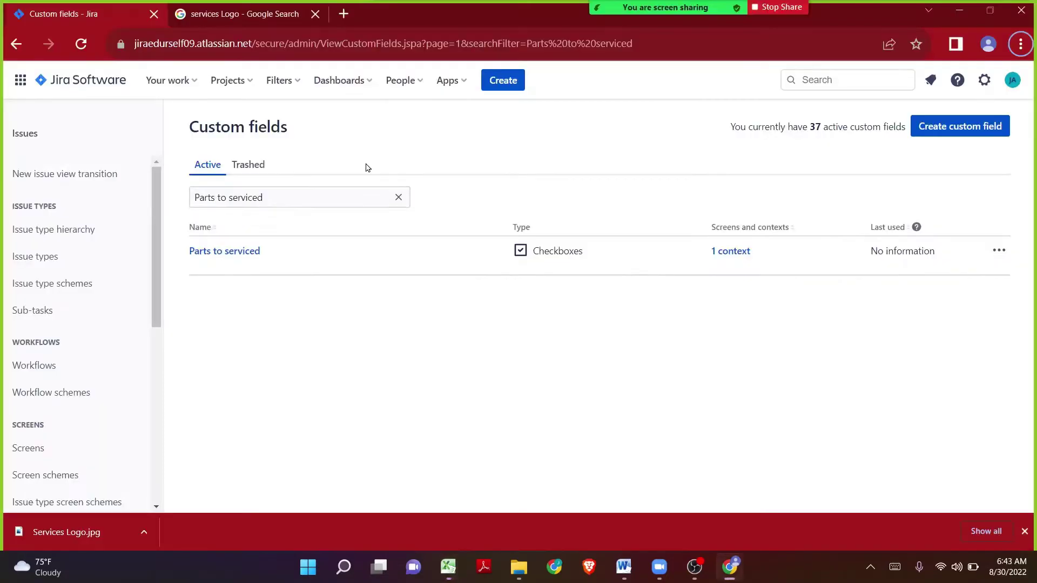
# Add a Date Picker custom field, pasting 'Date of Booking' as its name
pyautogui.click(955, 129)
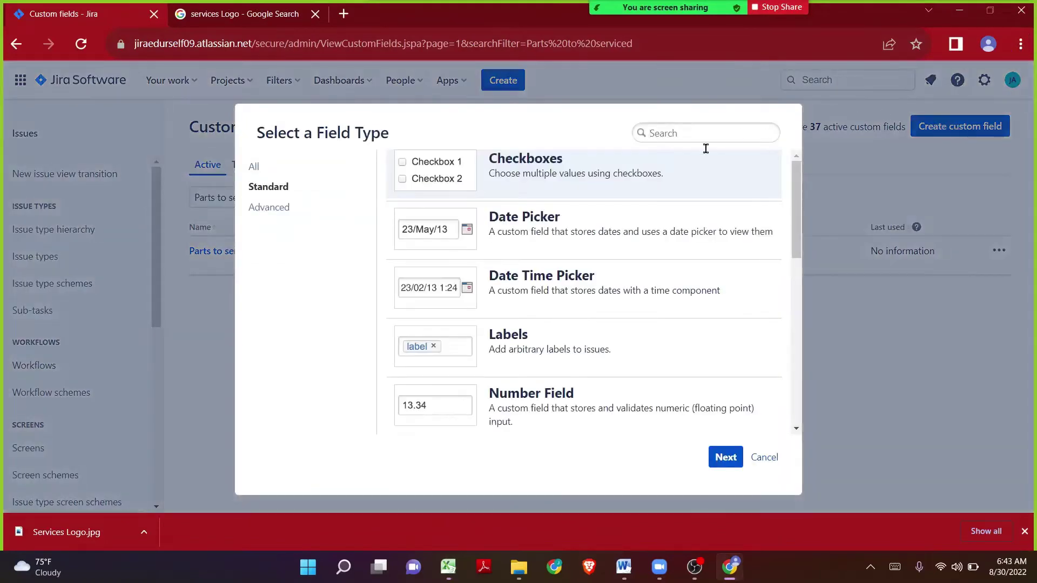
pyautogui.click(571, 233)
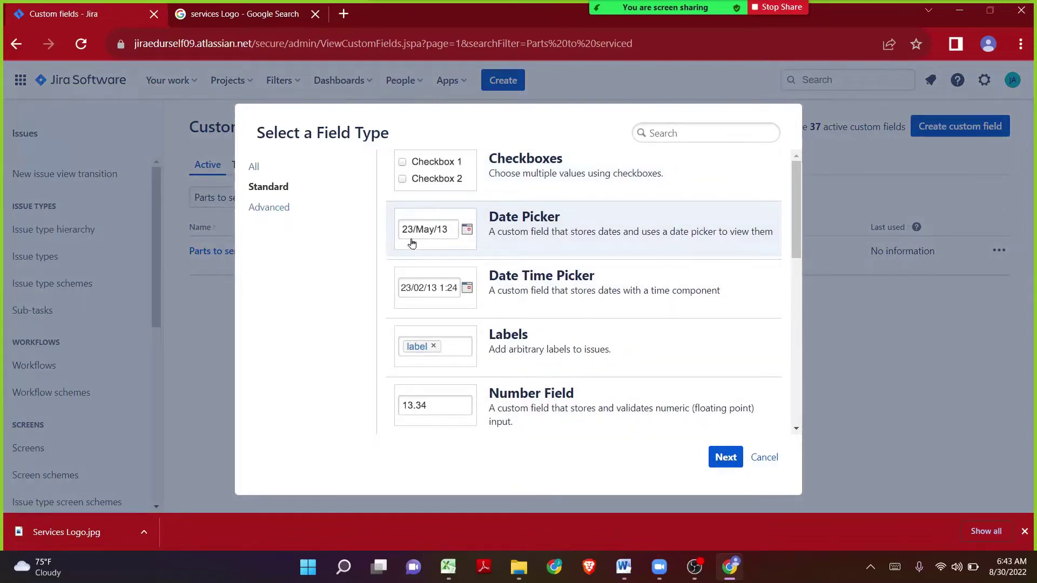
pyautogui.click(725, 457)
pyautogui.hotkey('ctrl', 'v')
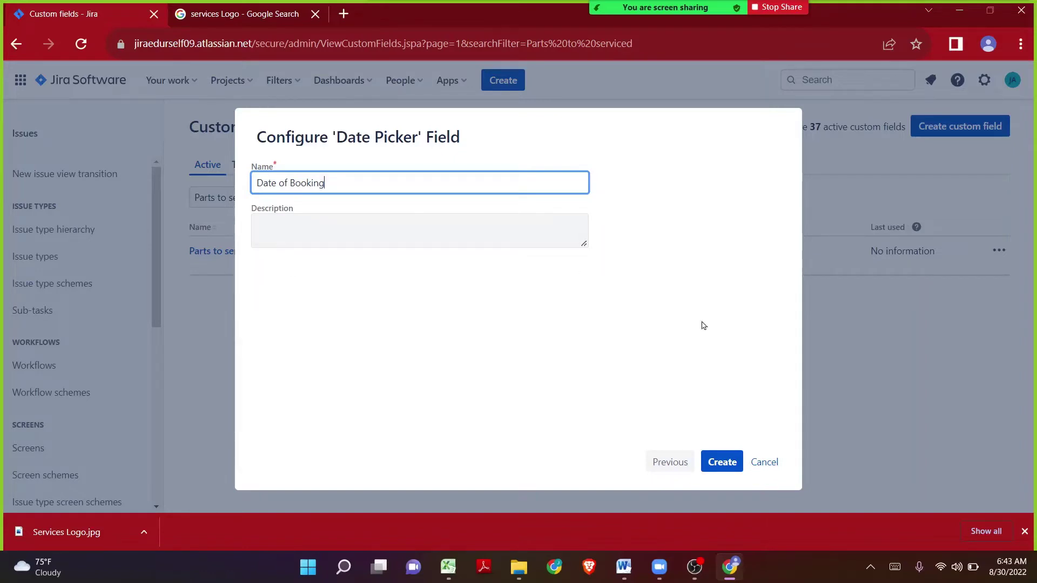
pyautogui.click(720, 457)
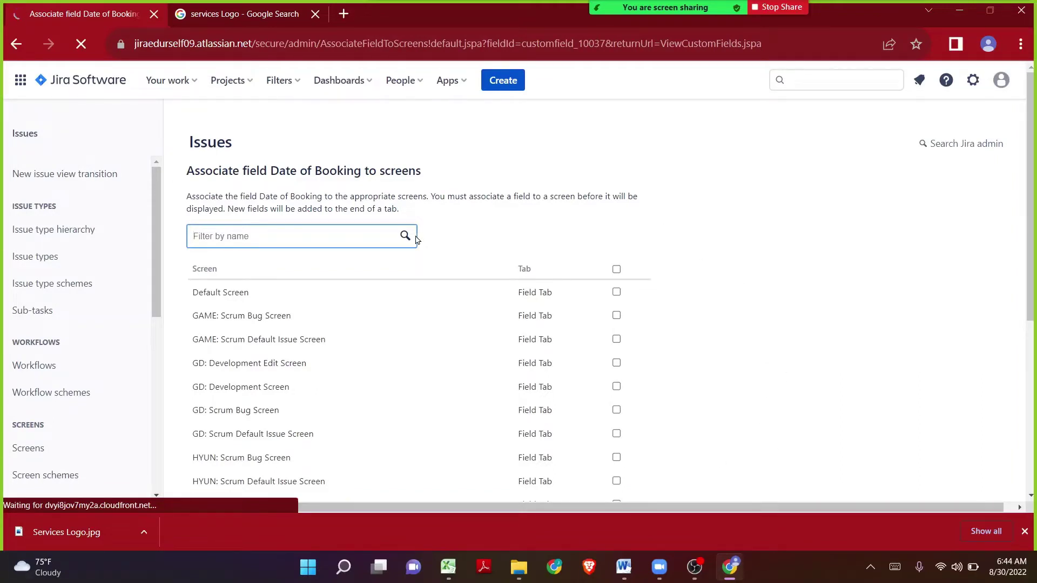
# Return to the Custom fields list and bring the Excel reference sheet forward
pyautogui.moveTo(156, 238); pyautogui.dragTo(164, 315)
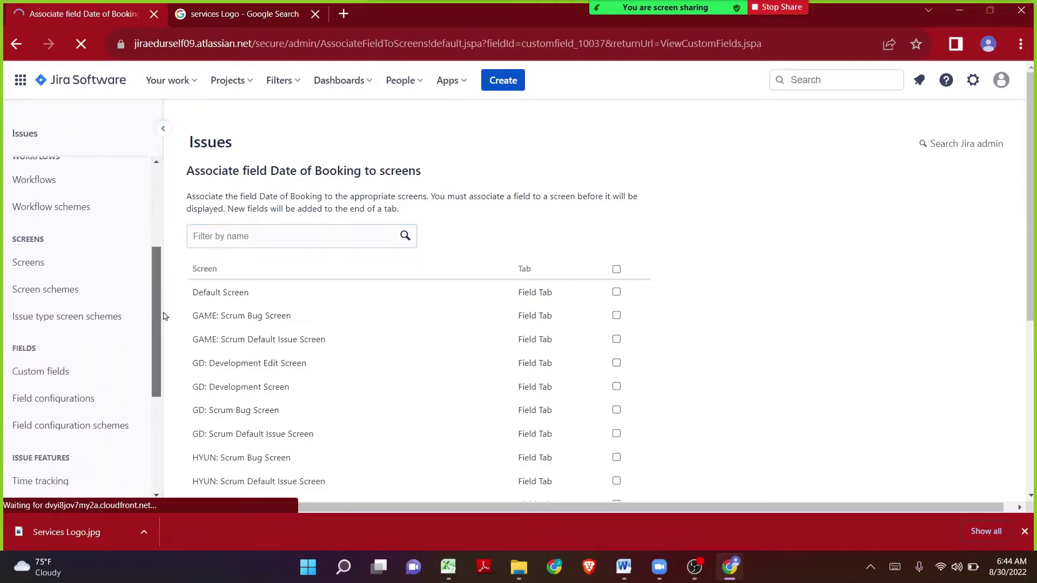
pyautogui.scroll(3, 76, 326)
pyautogui.scroll(-2, 34, 385)
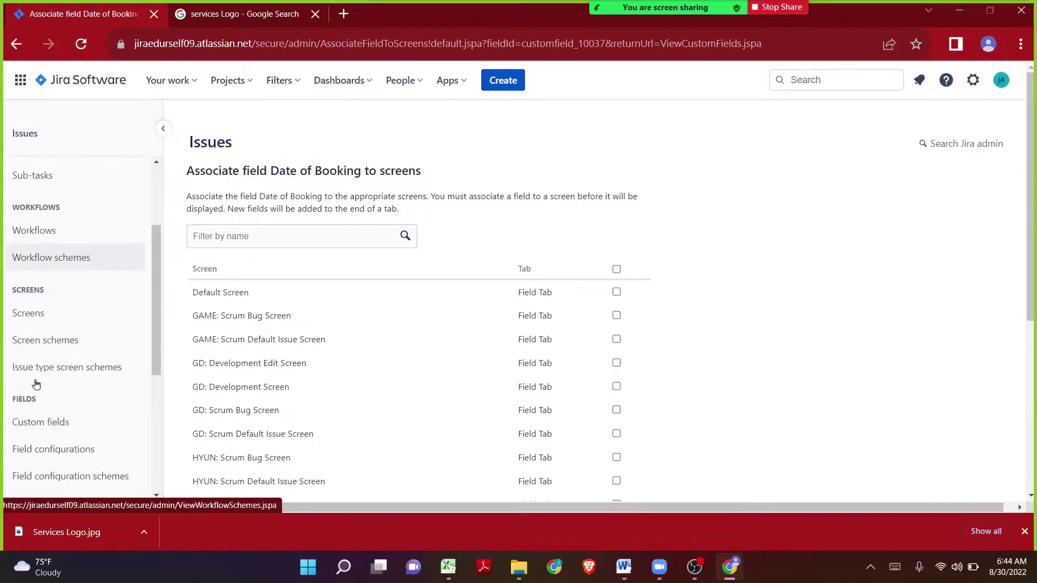
pyautogui.click(33, 424)
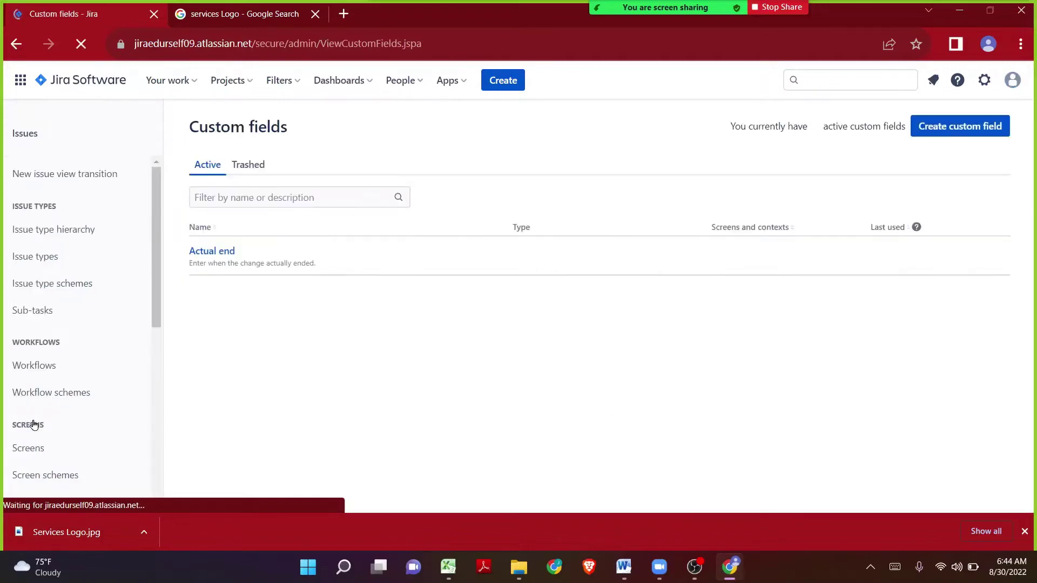
pyautogui.hotkey('alt', 'Tab')
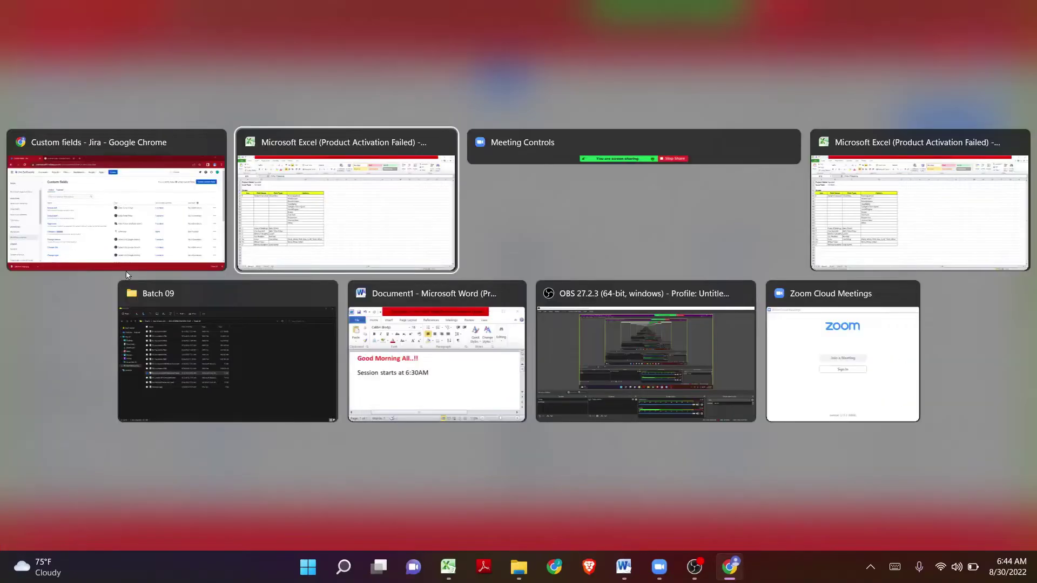
pyautogui.click(281, 192)
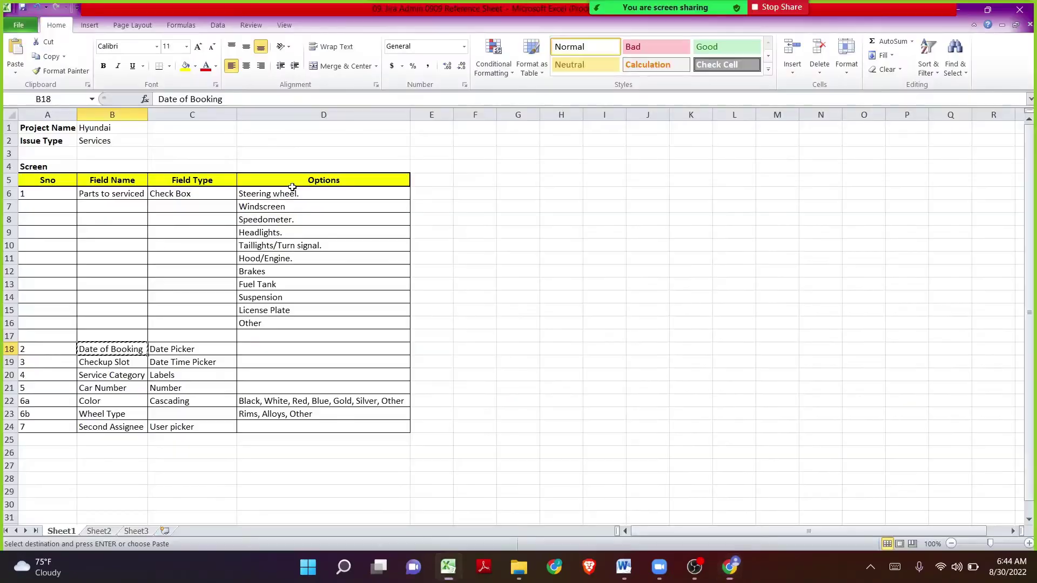
# Copy 'Checkup Slot' from cell B19 after reviewing the field name and type columns
pyautogui.click(132, 365)
pyautogui.hotkey('ctrl', 'c')
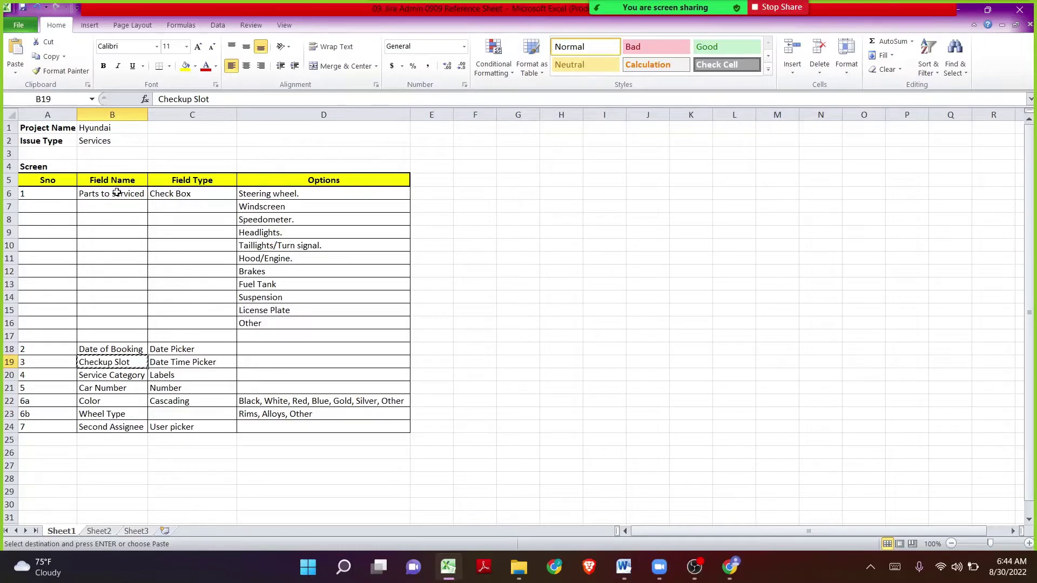
pyautogui.moveTo(116, 194); pyautogui.dragTo(124, 449)
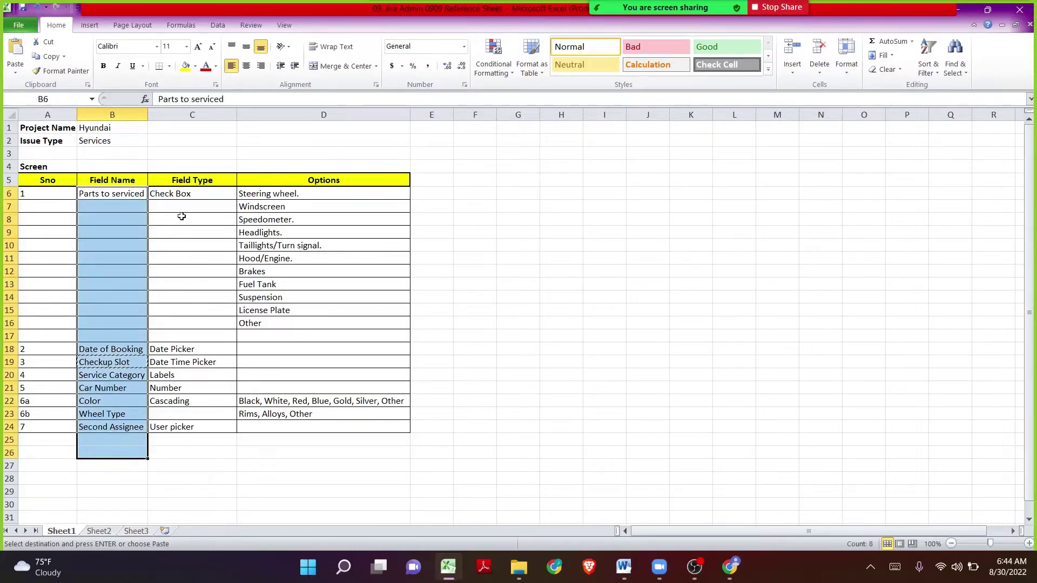
pyautogui.moveTo(187, 193); pyautogui.dragTo(185, 432)
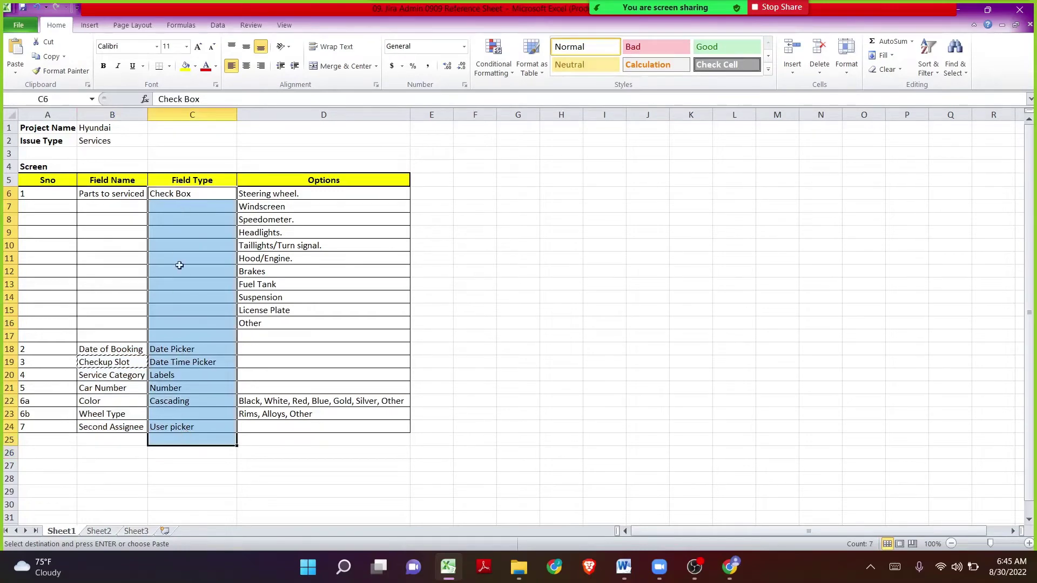
pyautogui.click(126, 359)
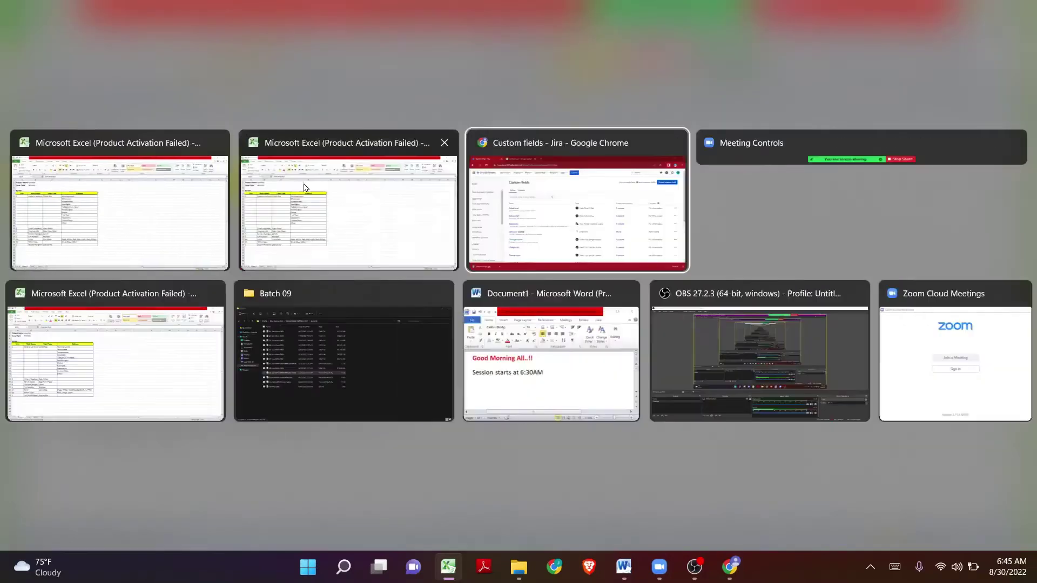
pyautogui.hotkey('alt', 'Tab')
pyautogui.click(509, 221)
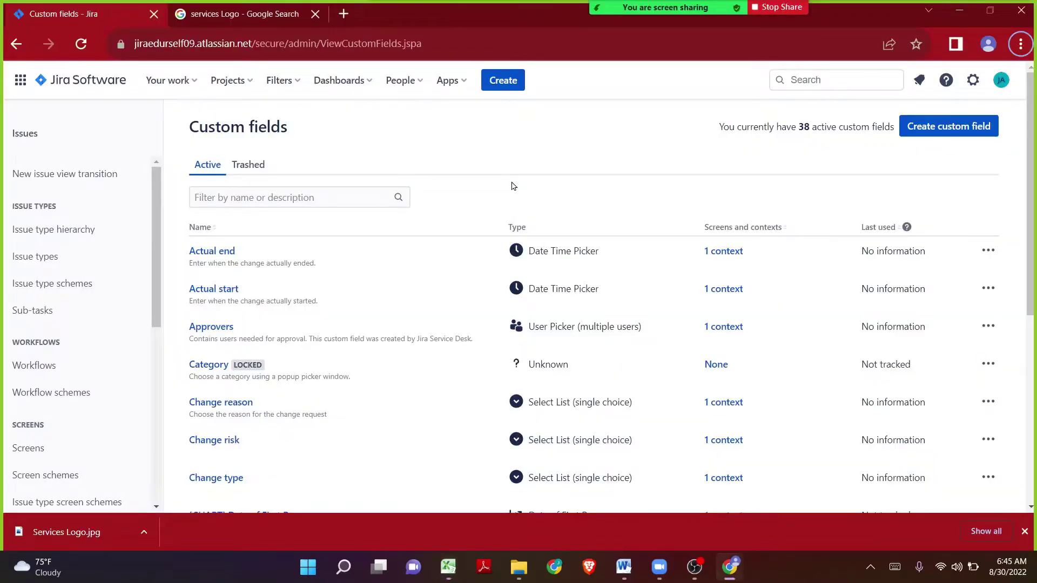
# Create a Date Time Picker field named 'Checkup Slot' and return to the Custom fields list
pyautogui.click(959, 126)
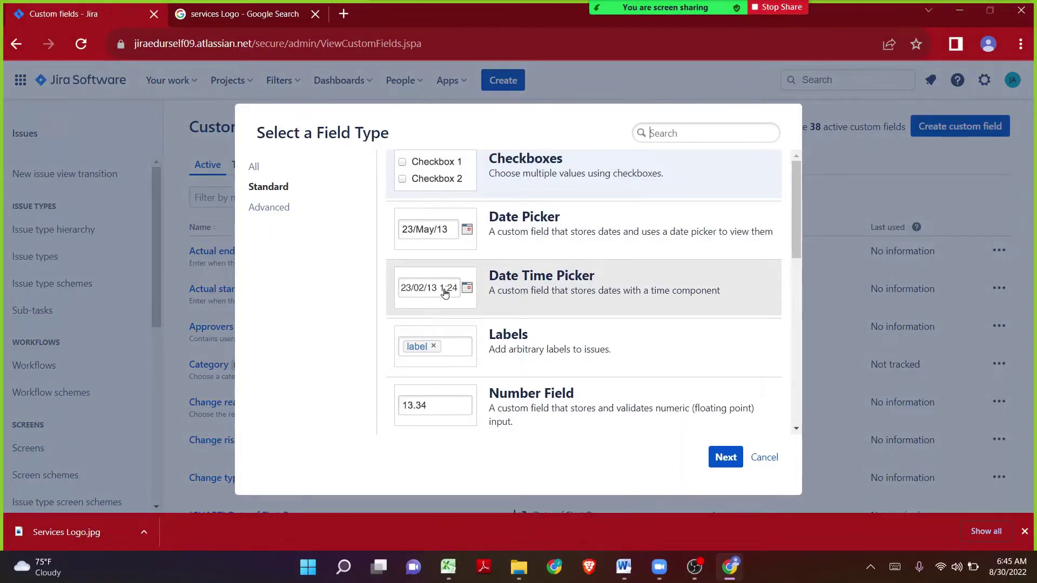
pyautogui.click(521, 298)
pyautogui.click(724, 457)
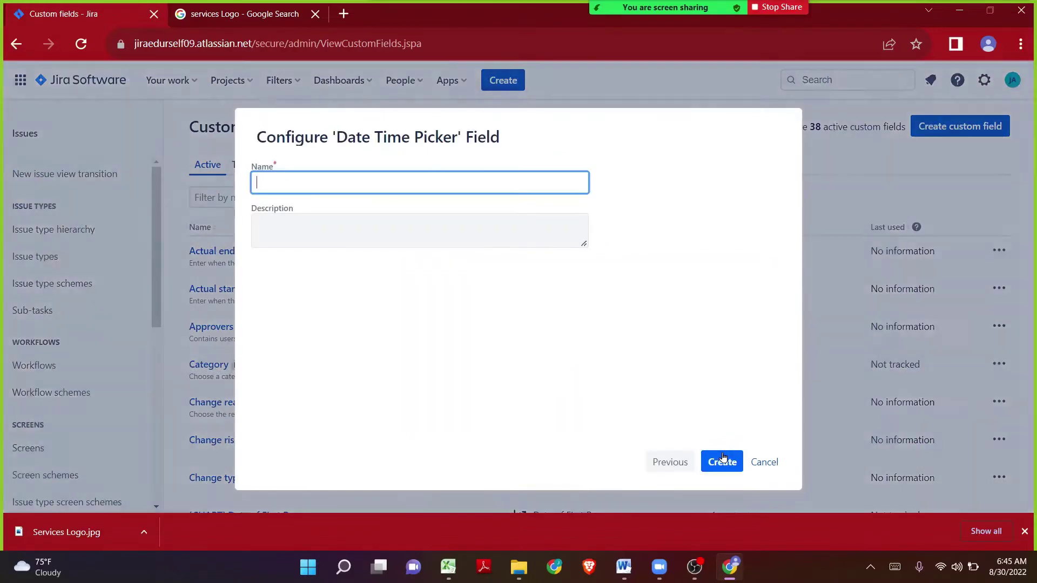
pyautogui.write('Checkup Slot')
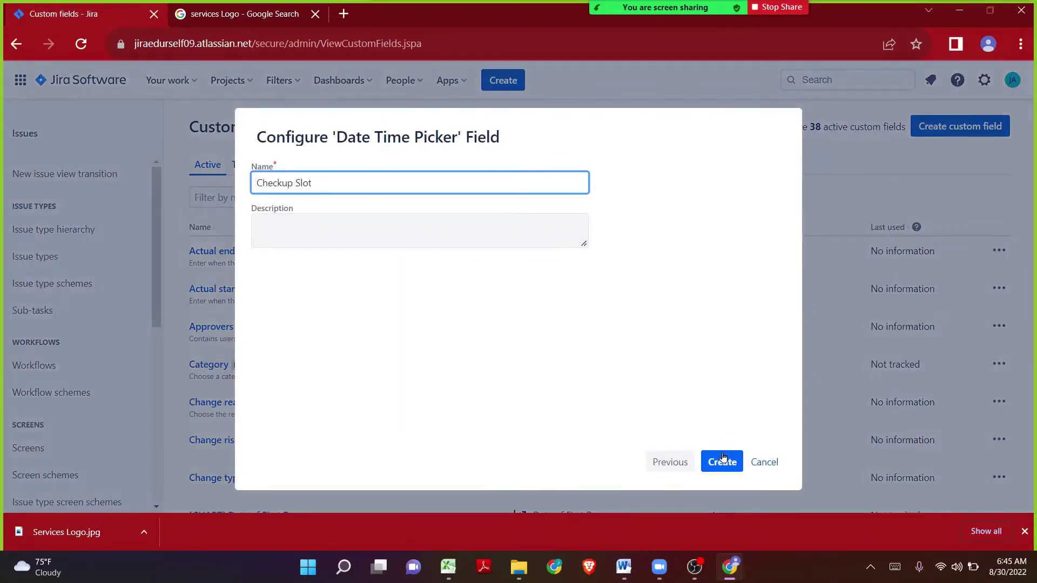
pyautogui.click(722, 462)
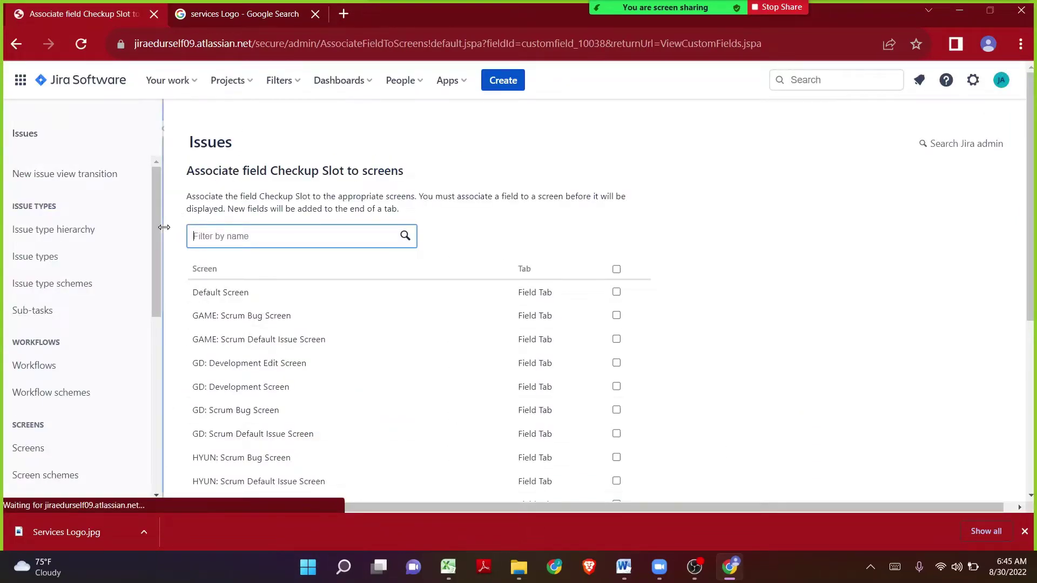
pyautogui.moveTo(157, 235); pyautogui.dragTo(156, 287)
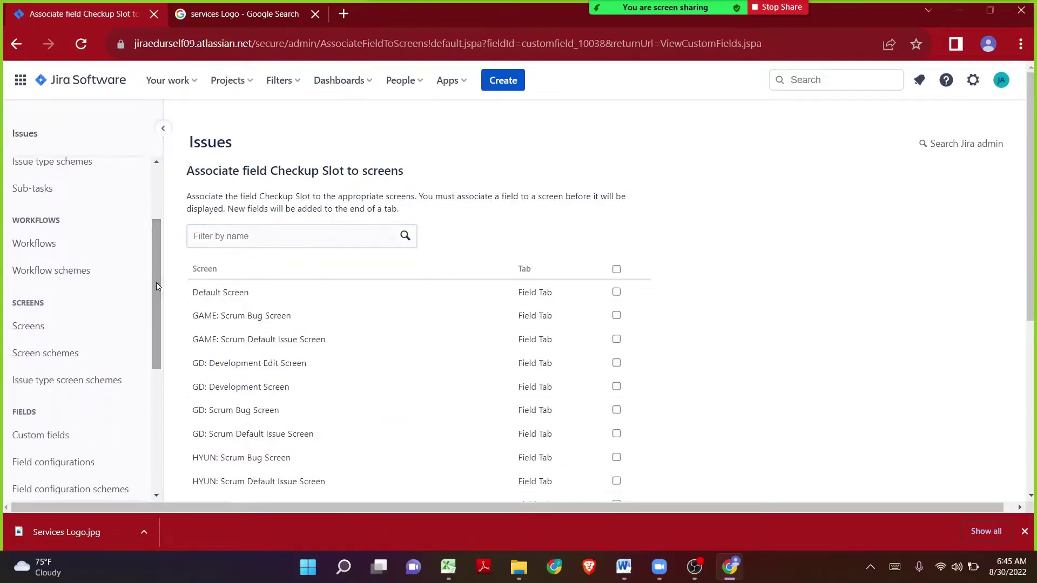
pyautogui.click(30, 436)
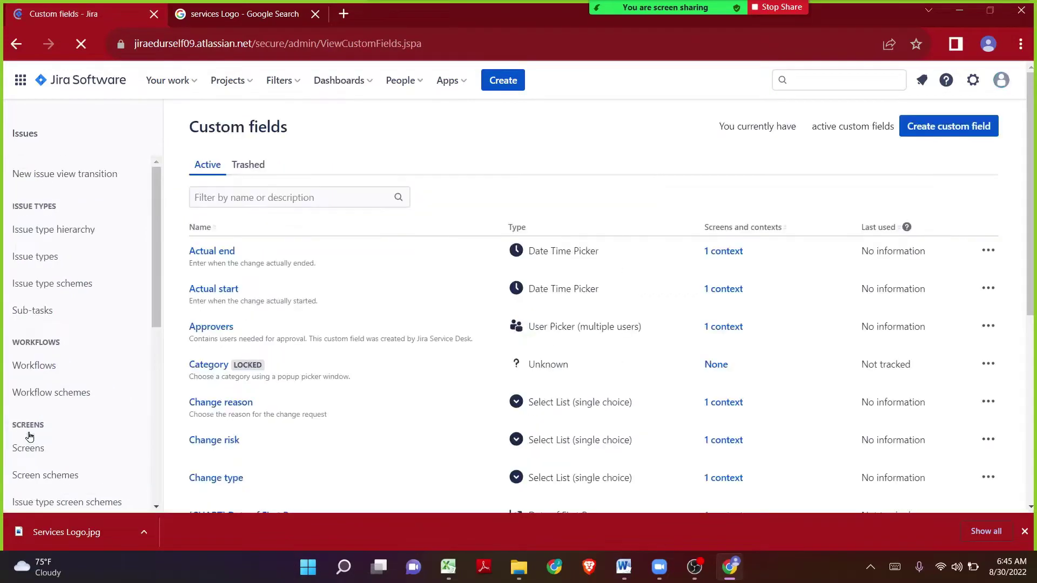
pyautogui.hotkey('alt', 'Tab')
# Copy 'Service Category' from cell B20 of the Excel reference sheet
pyautogui.click(309, 194)
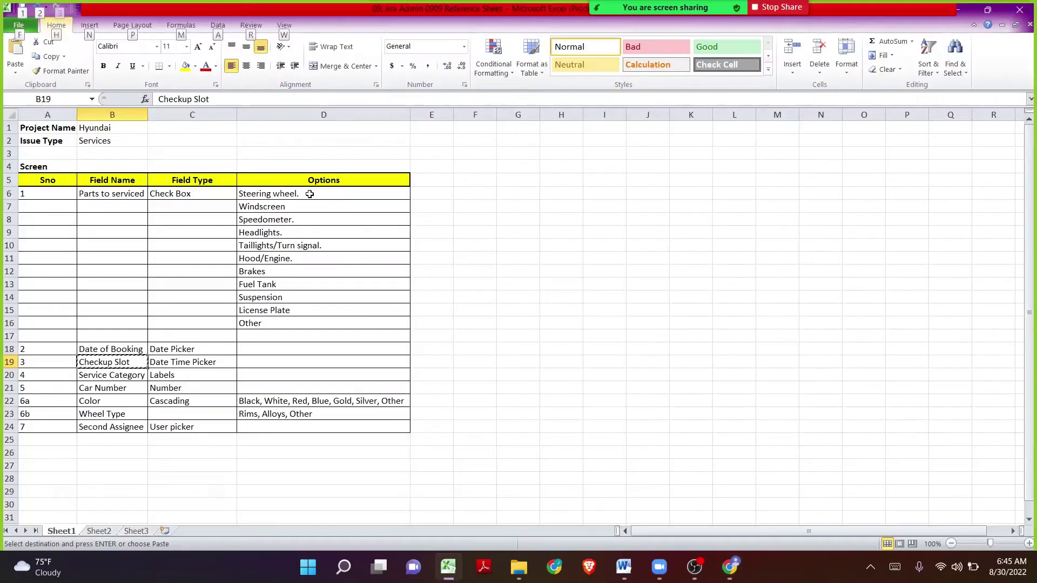
pyautogui.click(101, 374)
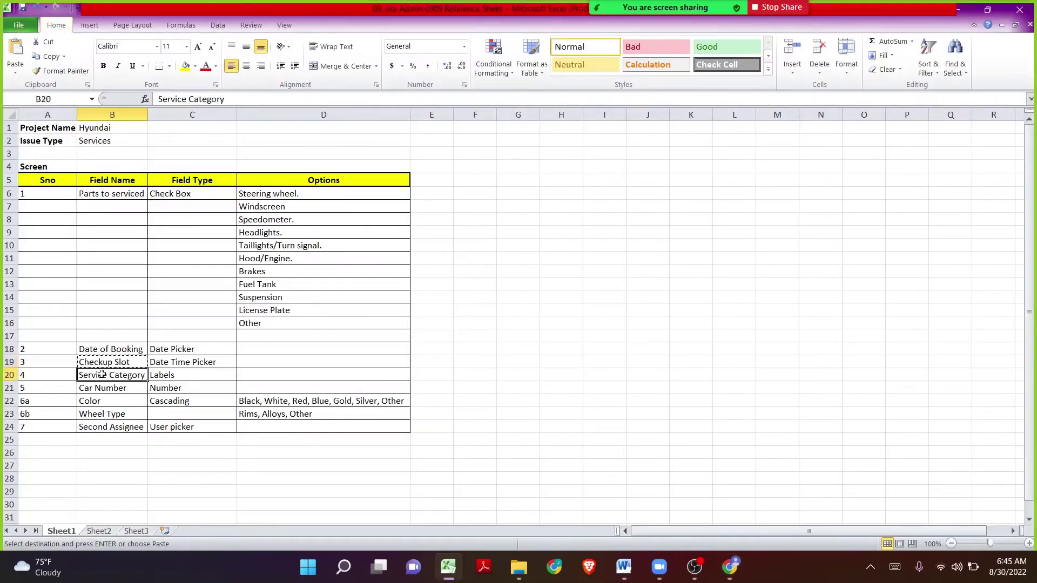
pyautogui.hotkey('ctrl', 'c')
pyautogui.press('super+Tab')
# Create a Labels custom field named 'Service Category', checking the Excel sheet midway
pyautogui.click(318, 196)
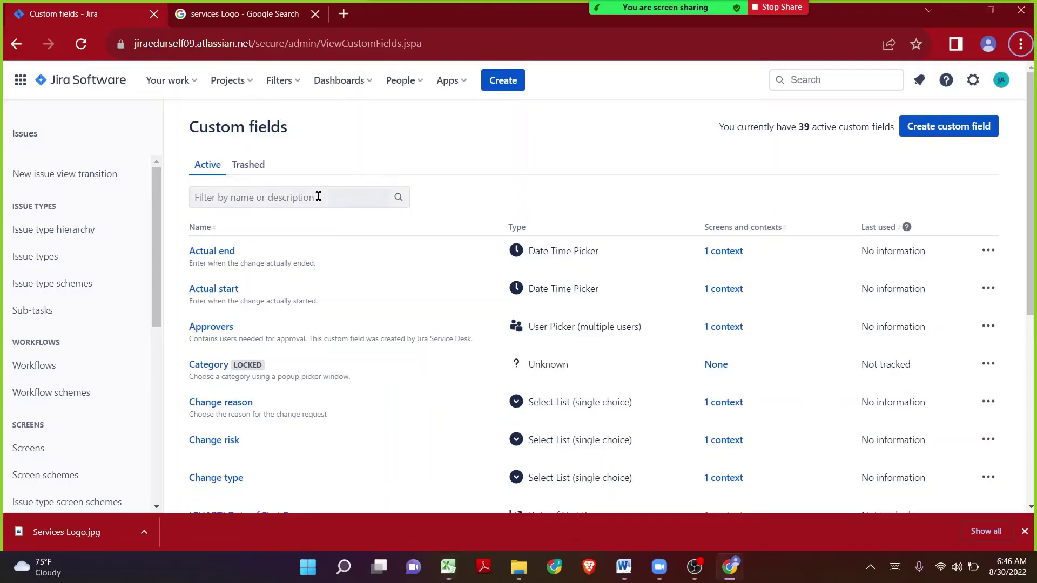
pyautogui.click(922, 126)
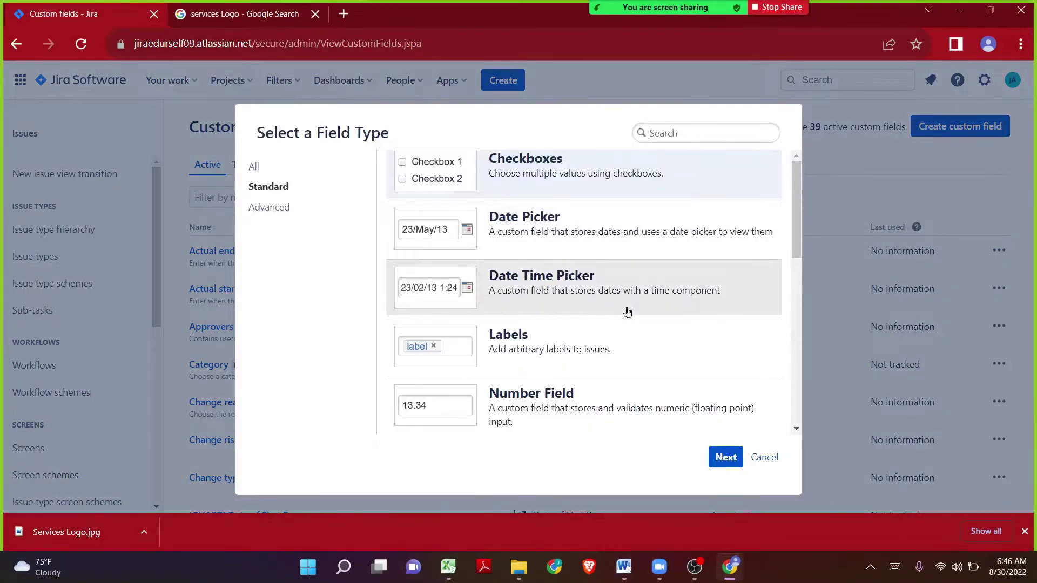
pyautogui.click(621, 335)
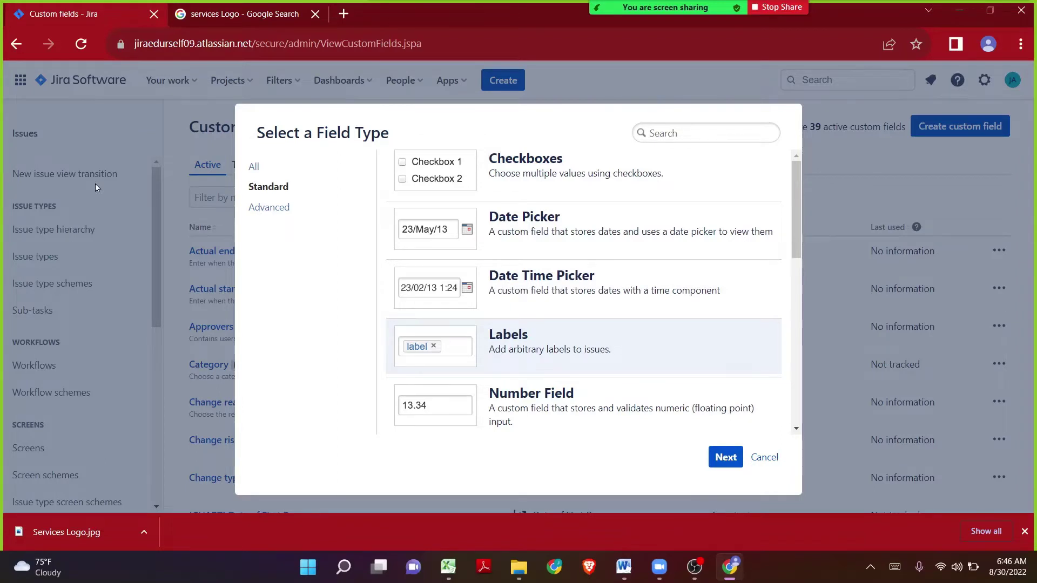
pyautogui.click(449, 567)
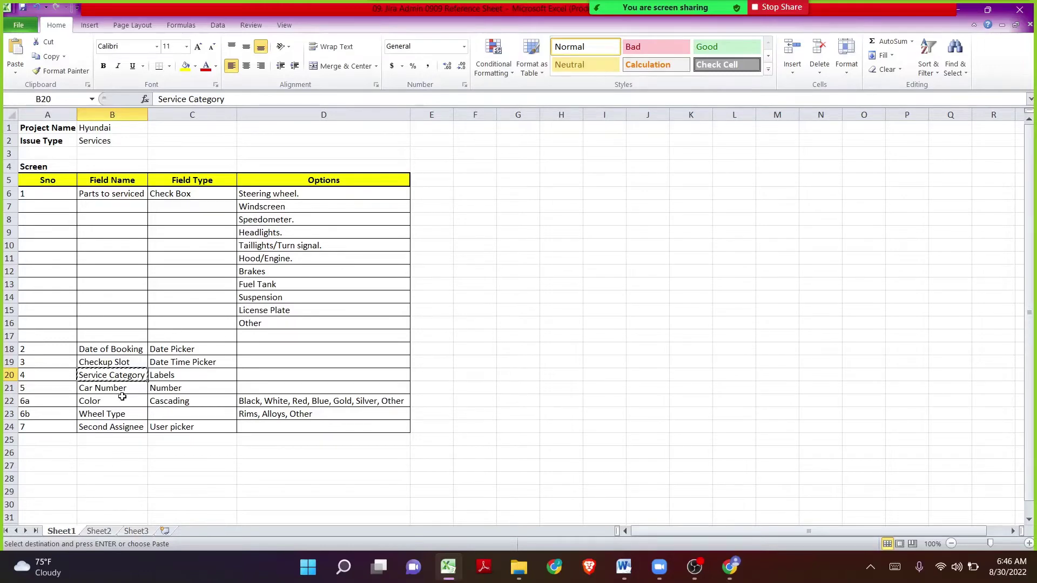
pyautogui.moveTo(830, 4)
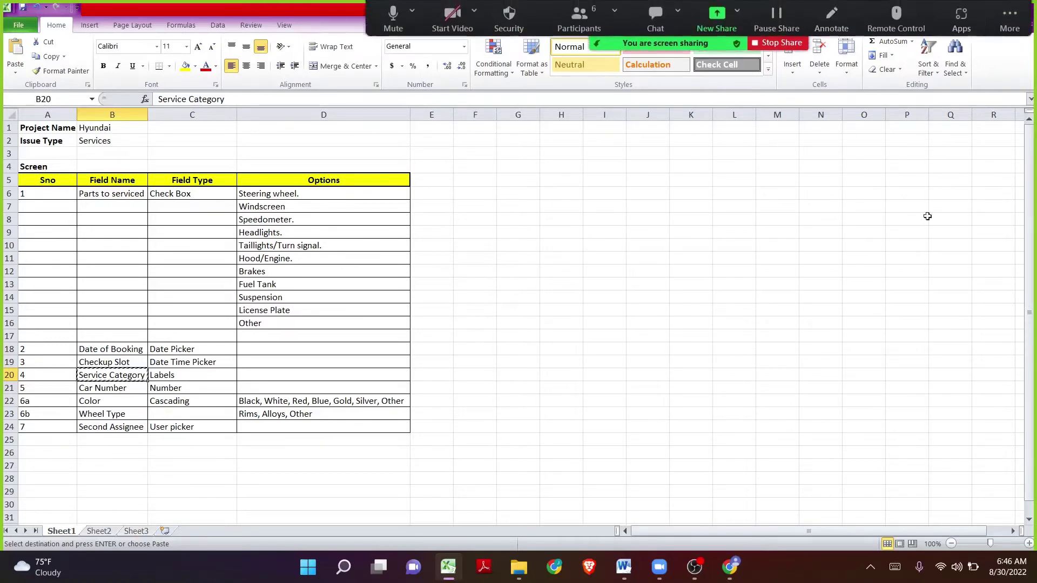
pyautogui.click(729, 567)
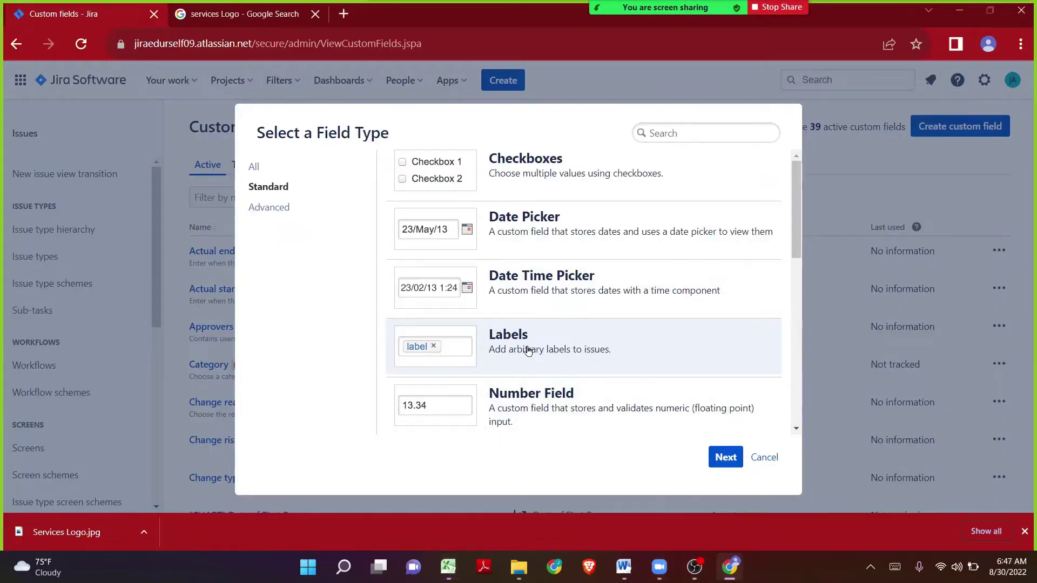
pyautogui.click(733, 457)
pyautogui.write('Service Category')
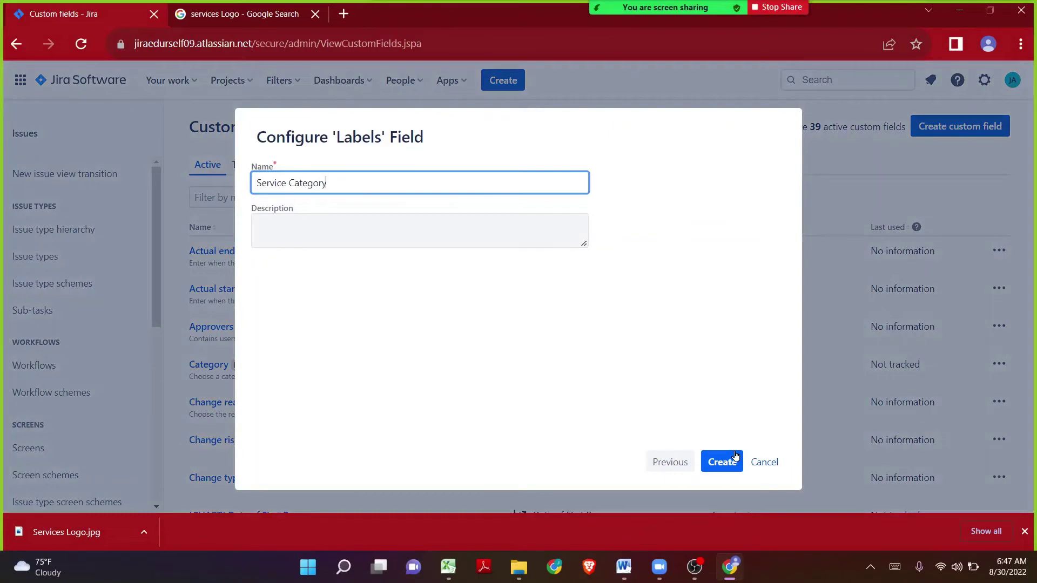
pyautogui.click(735, 457)
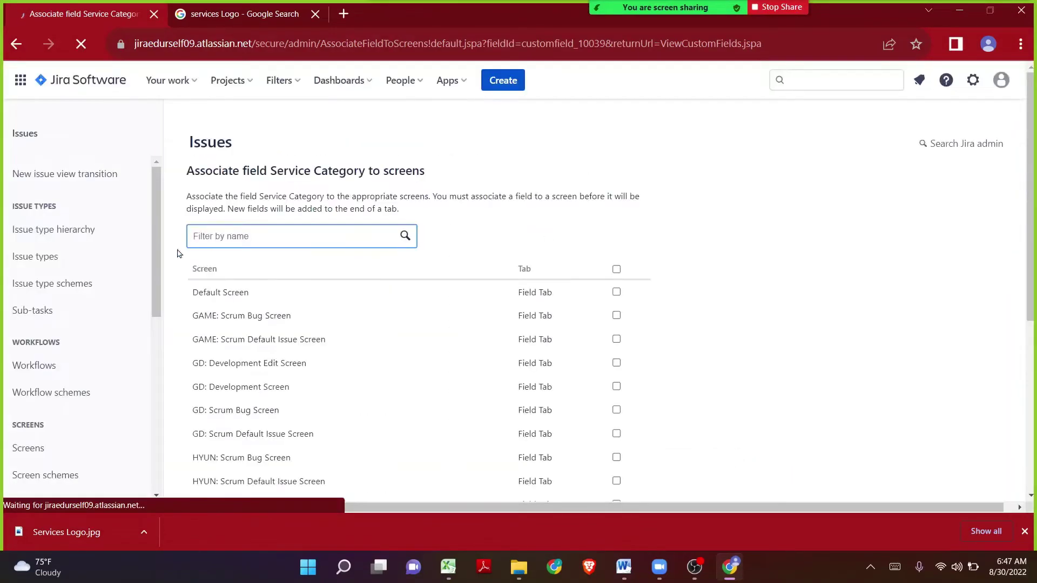
pyautogui.moveTo(156, 263)
pyautogui.mouseDown()
pyautogui.moveTo(155, 330)
pyautogui.moveTo(155, 267)
pyautogui.mouseUp()
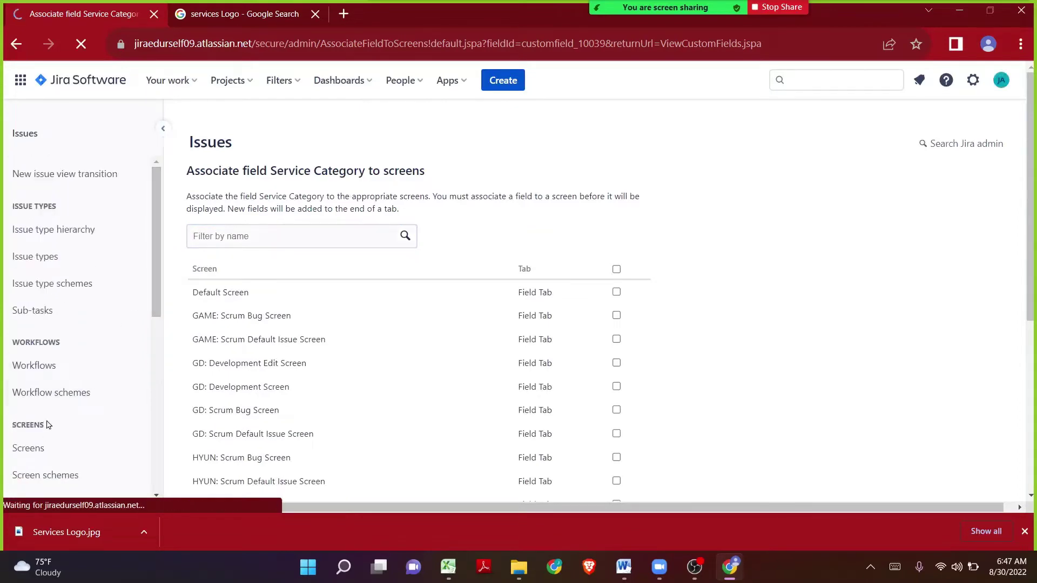
pyautogui.scroll(-2, 46, 435)
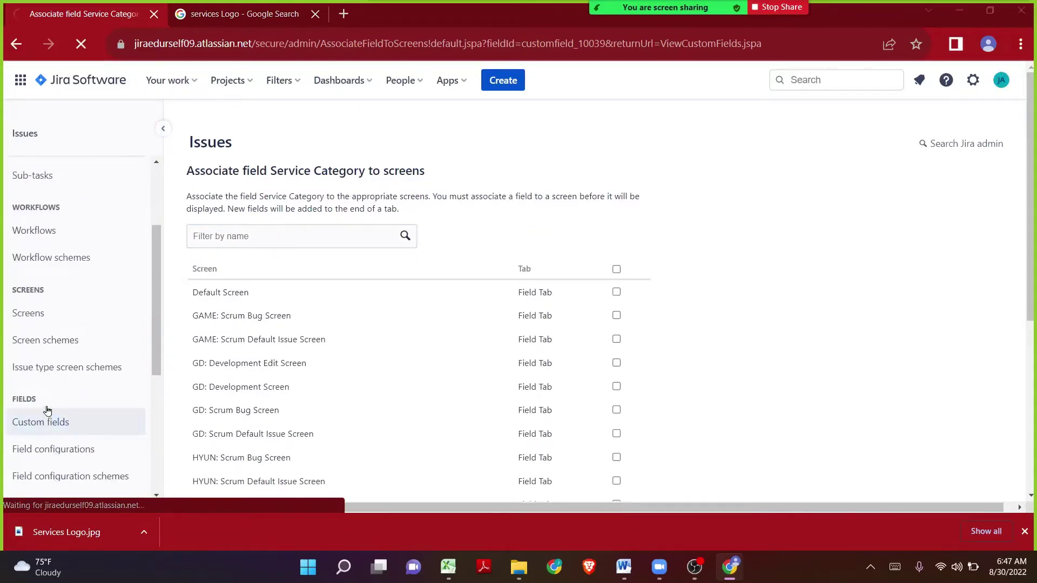
pyautogui.hotkey('alt', 'Tab')
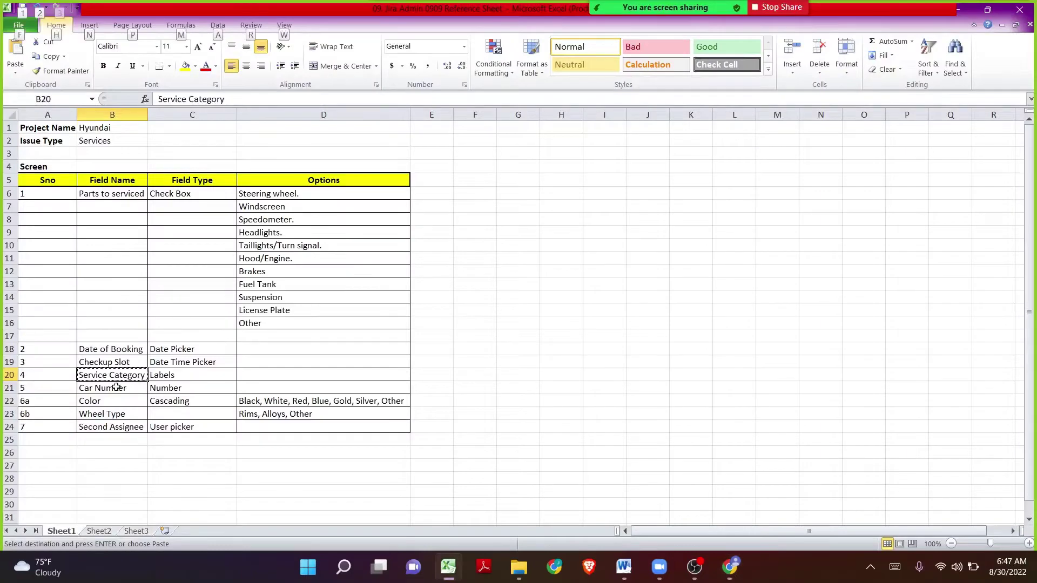
# Copy the Car Number field name from B21, noting its Number type, and return to Jira
pyautogui.click(103, 388)
pyautogui.hotkey('ctrl', 'c')
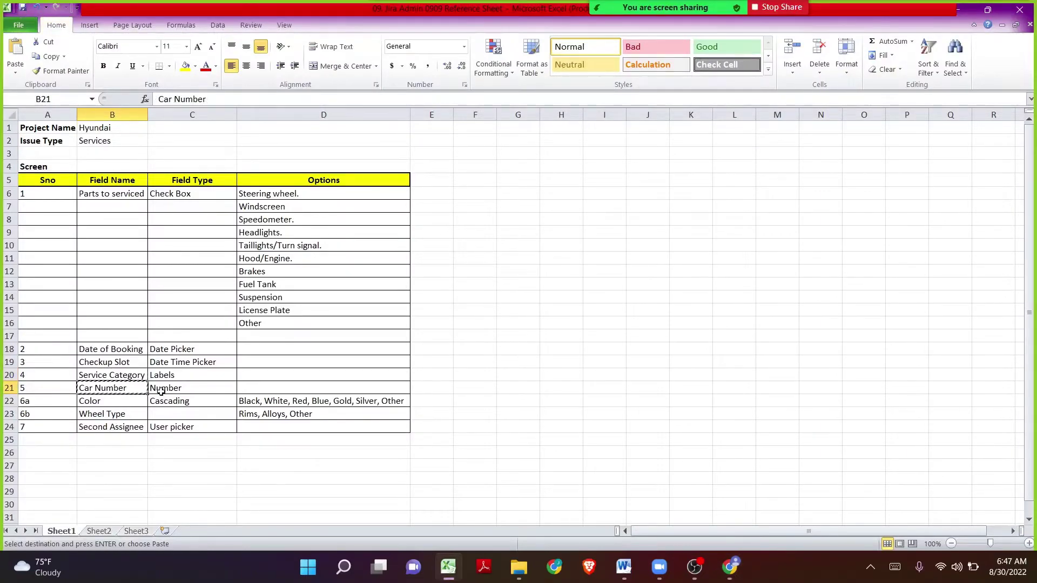
pyautogui.click(195, 387)
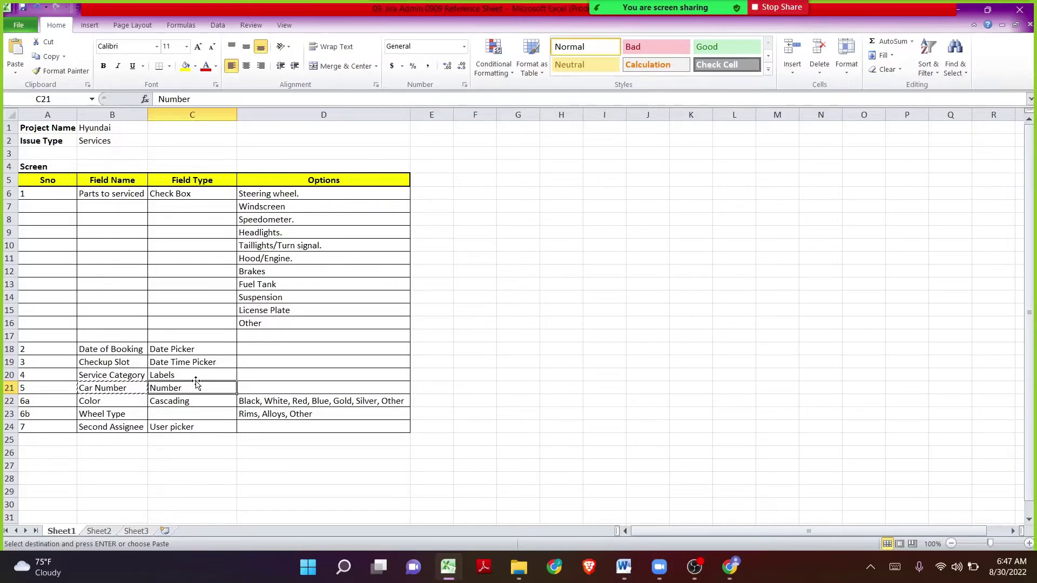
pyautogui.click(91, 390)
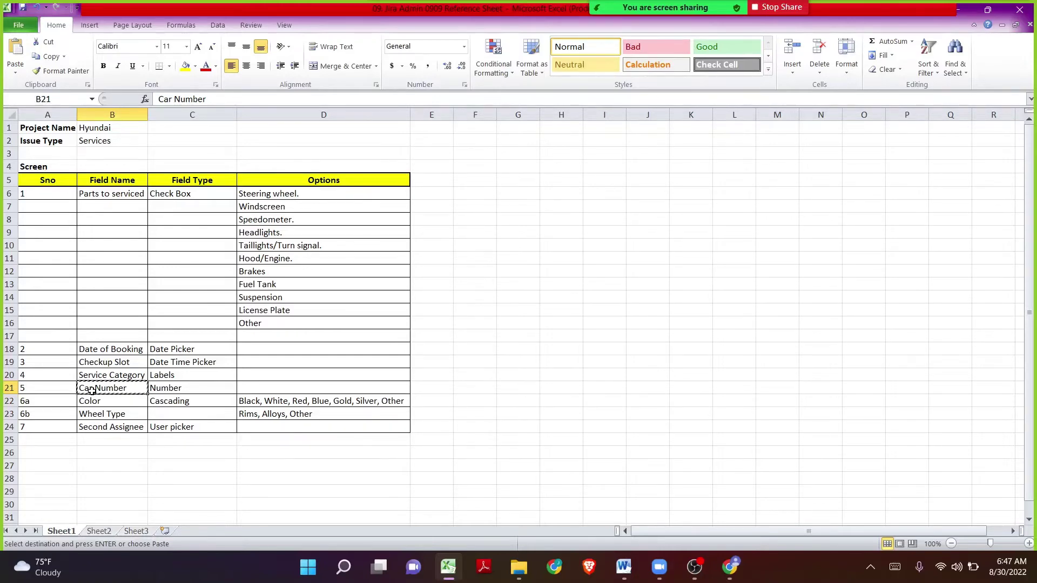
pyautogui.moveTo(729, 567)
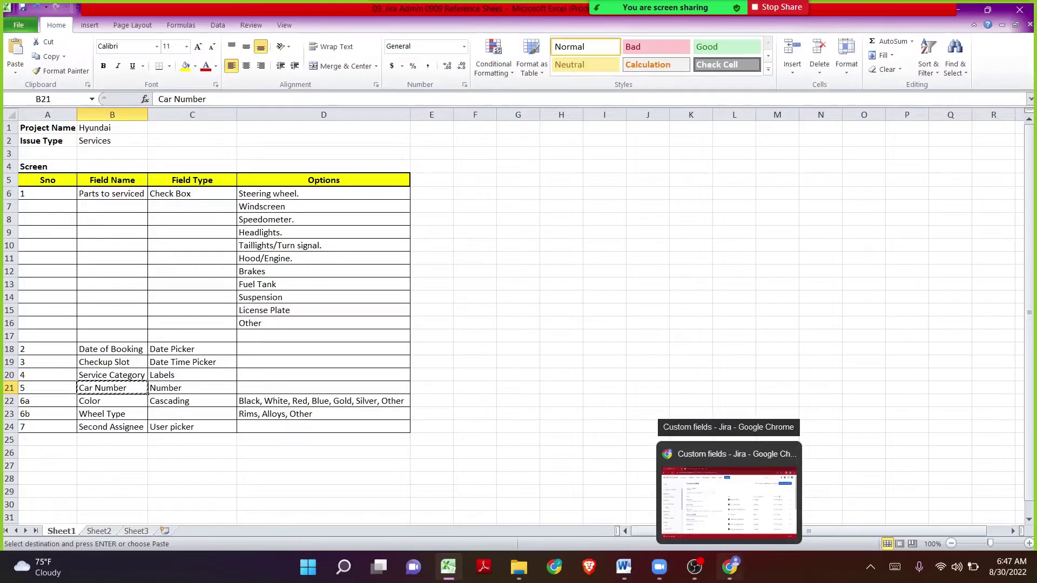
pyautogui.click(685, 465)
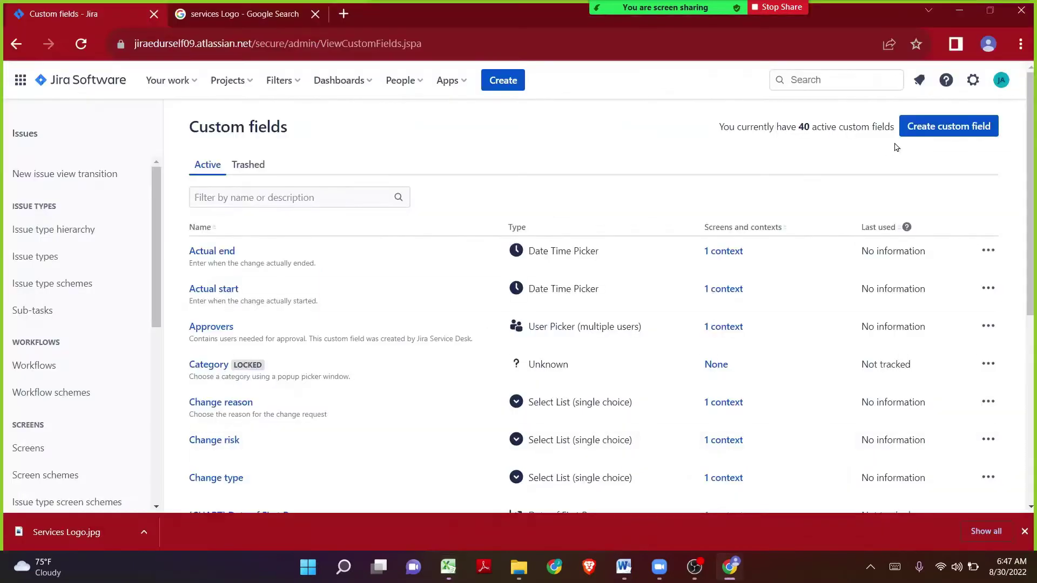
# Create a Number Field custom field named Car Number and go back to the Custom fields list
pyautogui.click(920, 127)
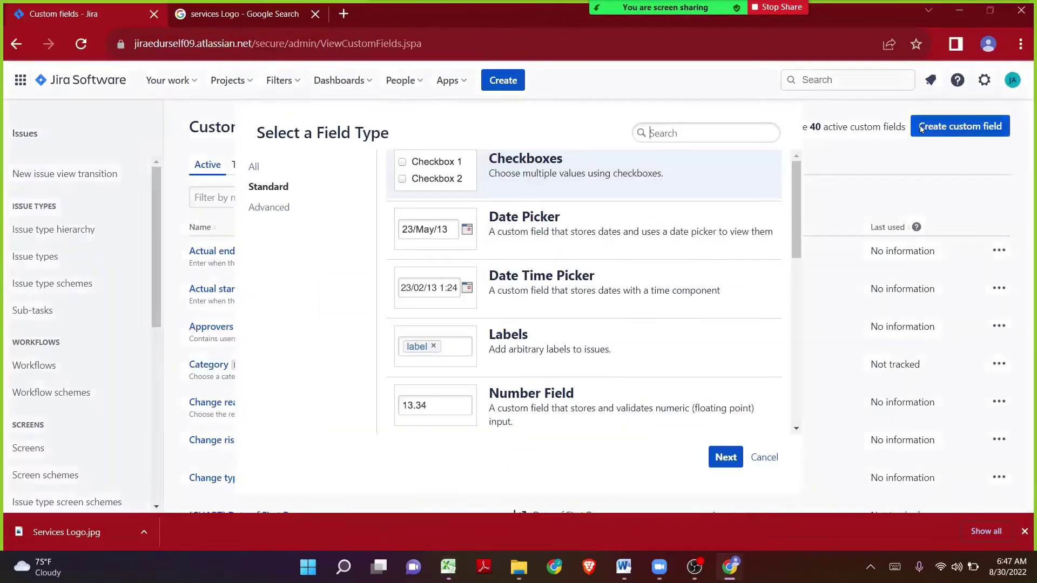
pyautogui.click(576, 400)
pyautogui.scroll(-1, 575, 401)
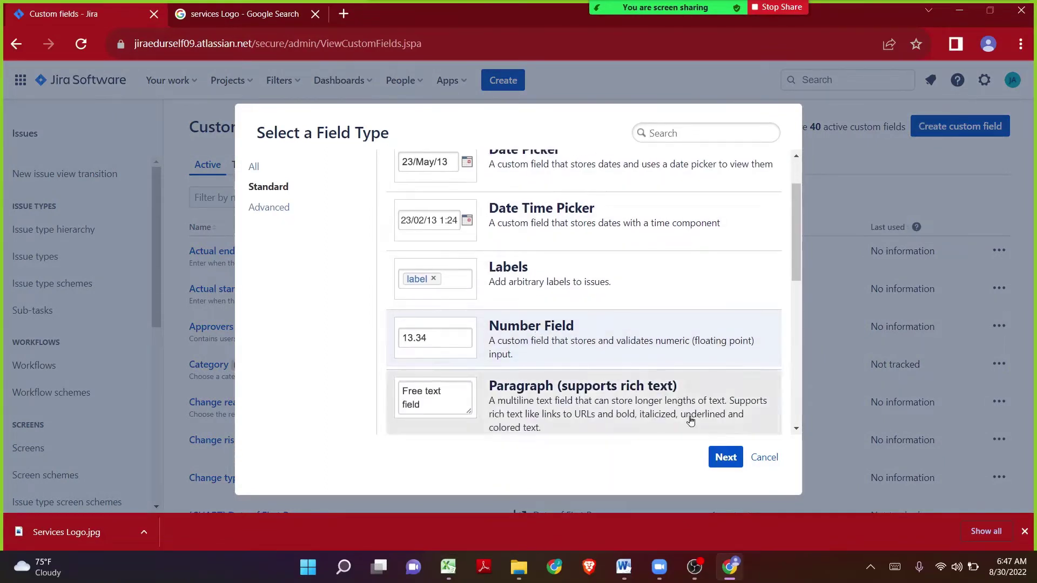
pyautogui.click(718, 457)
pyautogui.write('Car Number')
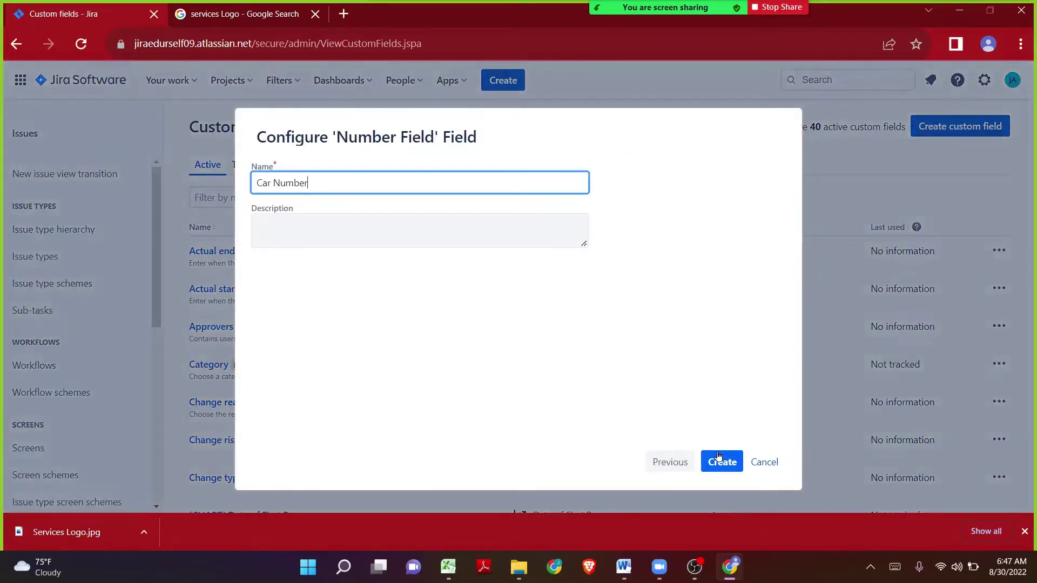
pyautogui.click(720, 460)
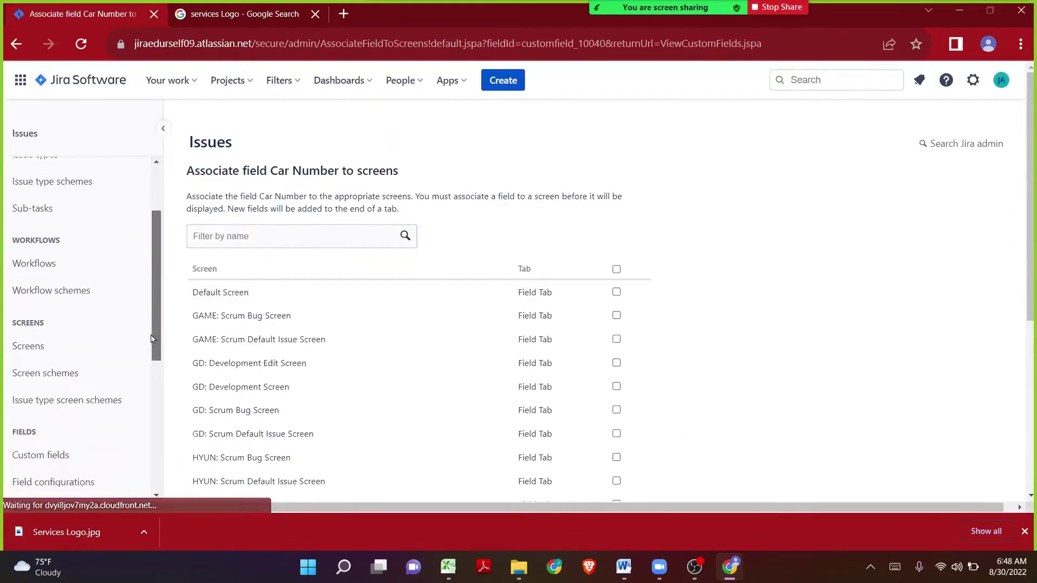
pyautogui.scroll(-3, 108, 351)
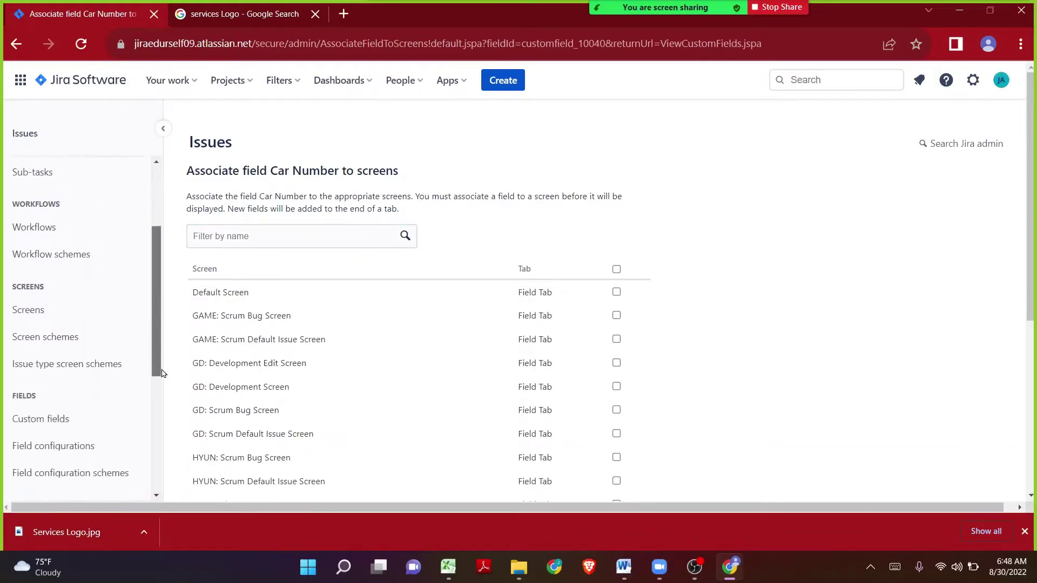
pyautogui.click(81, 414)
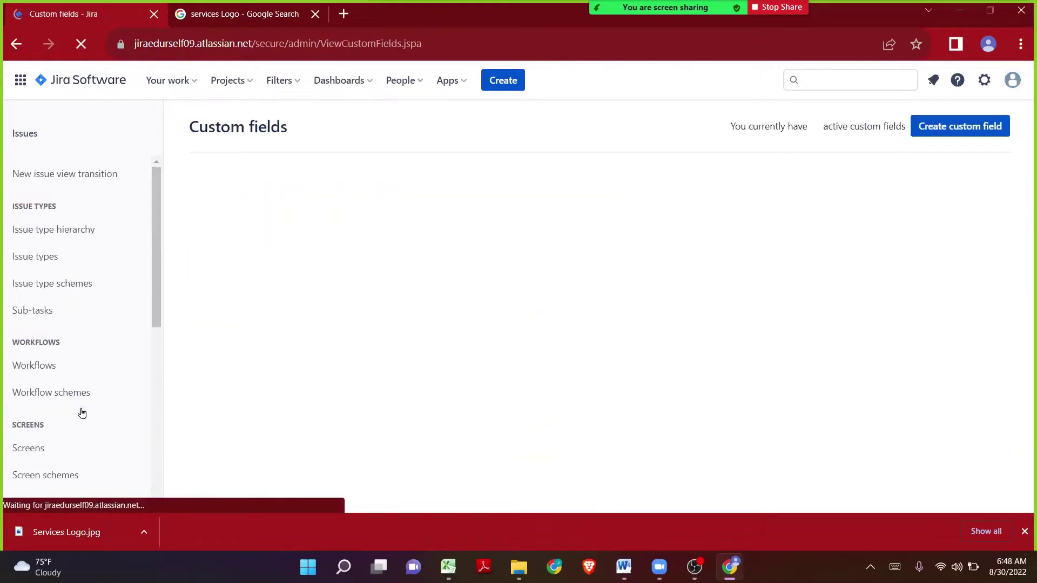
pyautogui.click(448, 567)
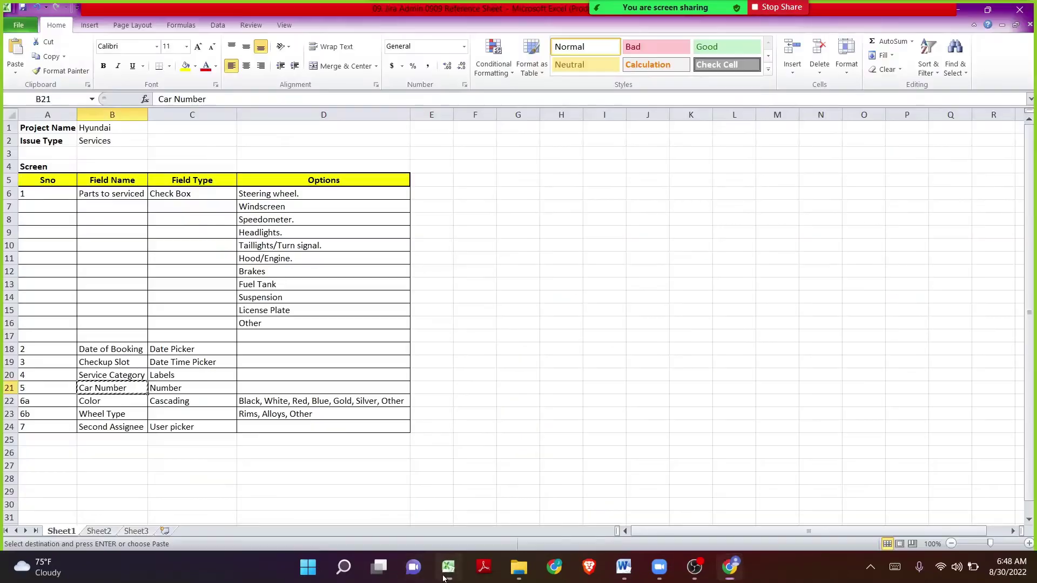
# Make the word Cascading in cell C22 bold
pyautogui.scroll(-2, 175, 386)
pyautogui.click(106, 326)
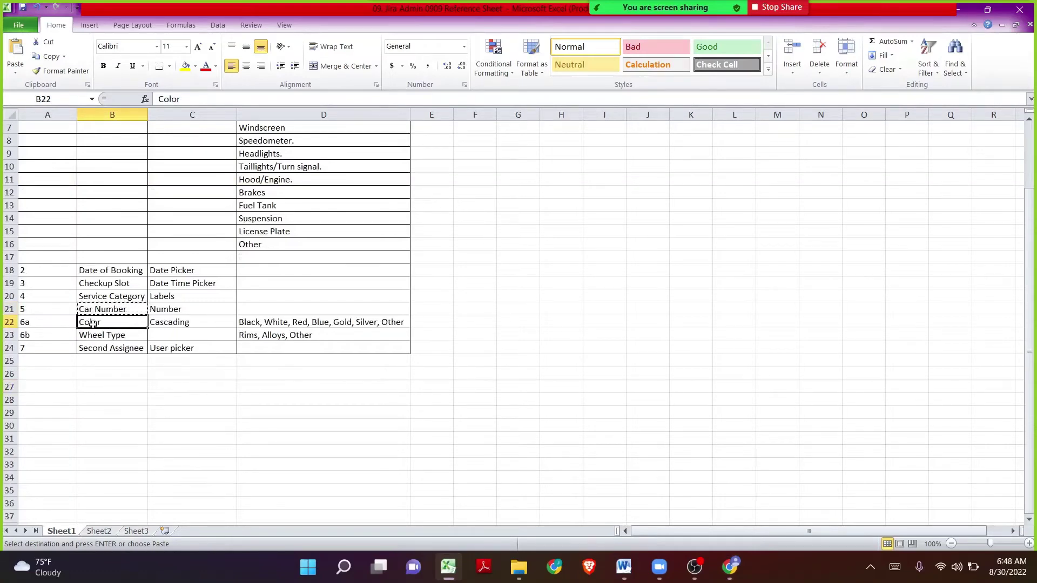
pyautogui.moveTo(101, 324); pyautogui.dragTo(104, 337)
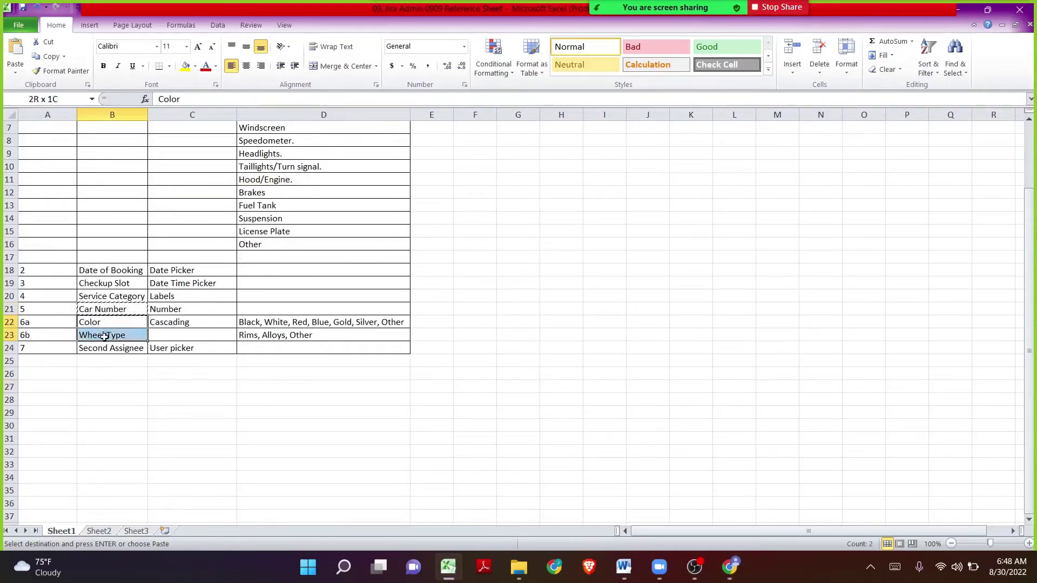
pyautogui.click(178, 323)
pyautogui.doubleClick(207, 322)
pyautogui.moveTo(208, 322); pyautogui.dragTo(114, 333)
pyautogui.hotkey('ctrl', 'b')
pyautogui.click(134, 348)
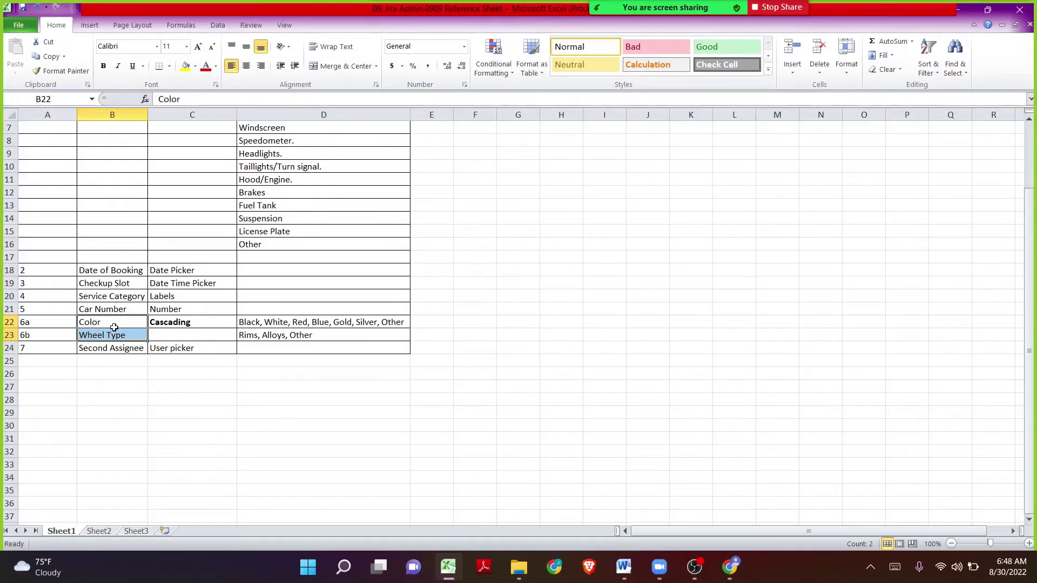
# Review the Color and Wheel Type options, then copy the Color name from B22
pyautogui.click(112, 325)
pyautogui.doubleClick(112, 321)
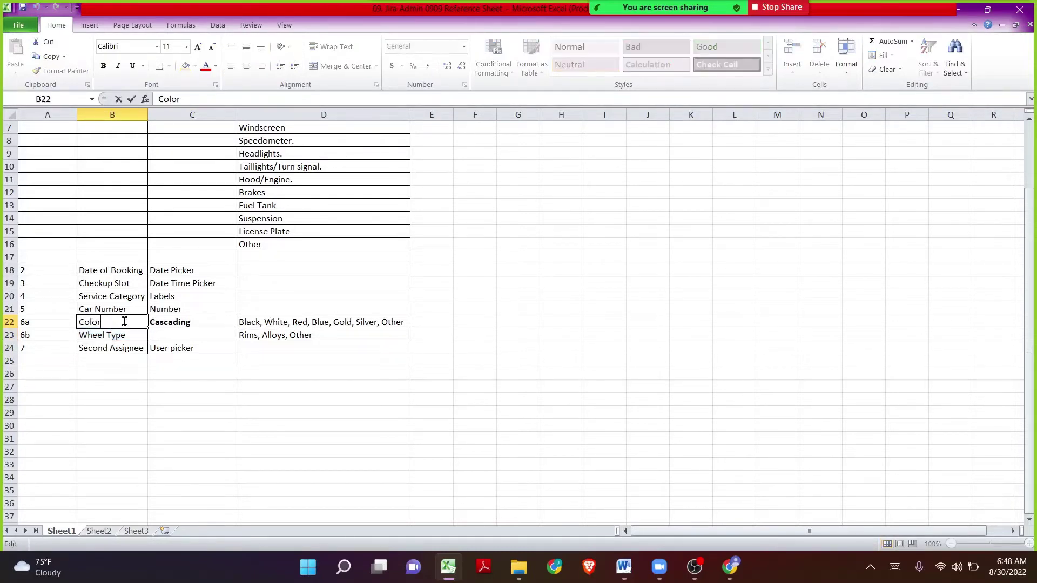
pyautogui.moveTo(123, 324); pyautogui.dragTo(39, 326)
pyautogui.click(278, 324)
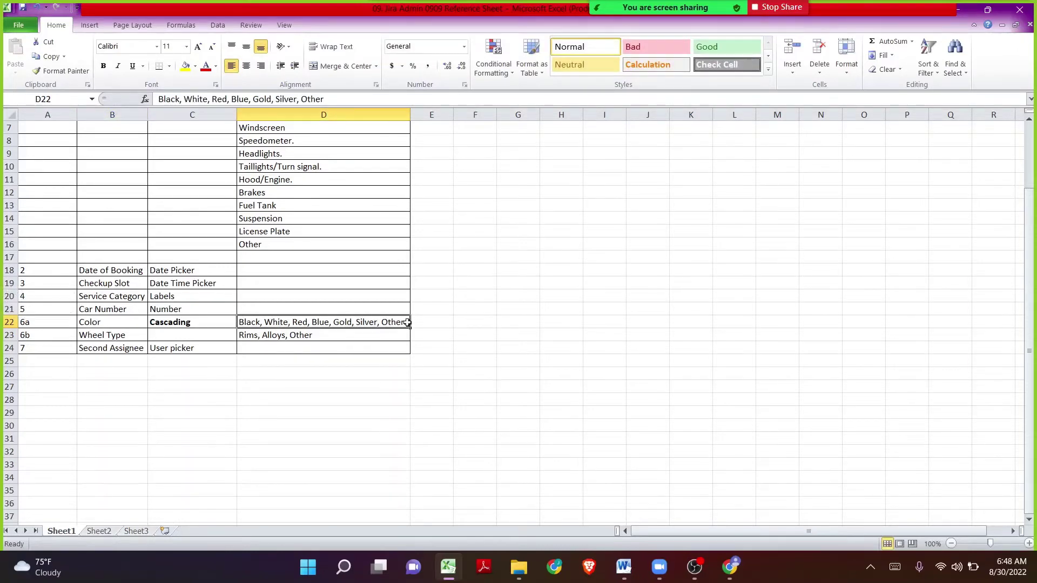
pyautogui.click(100, 334)
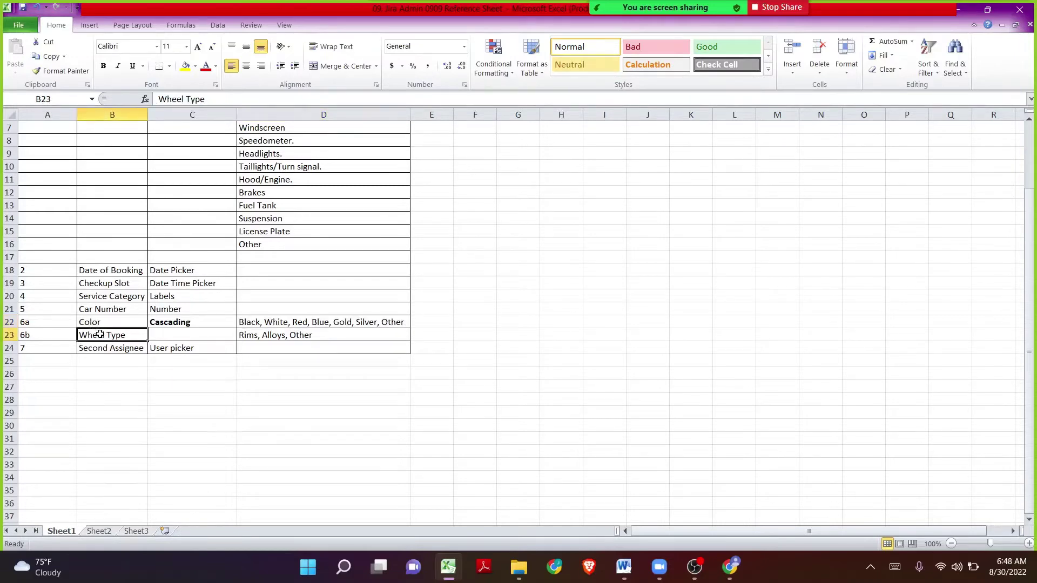
pyautogui.click(313, 334)
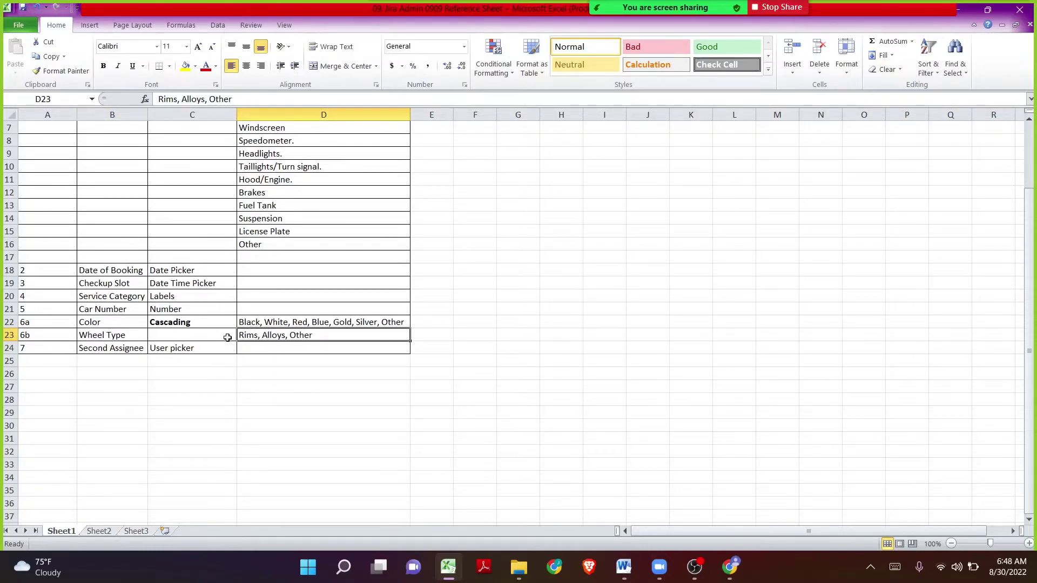
pyautogui.click(100, 321)
pyautogui.hotkey('ctrl', 'c')
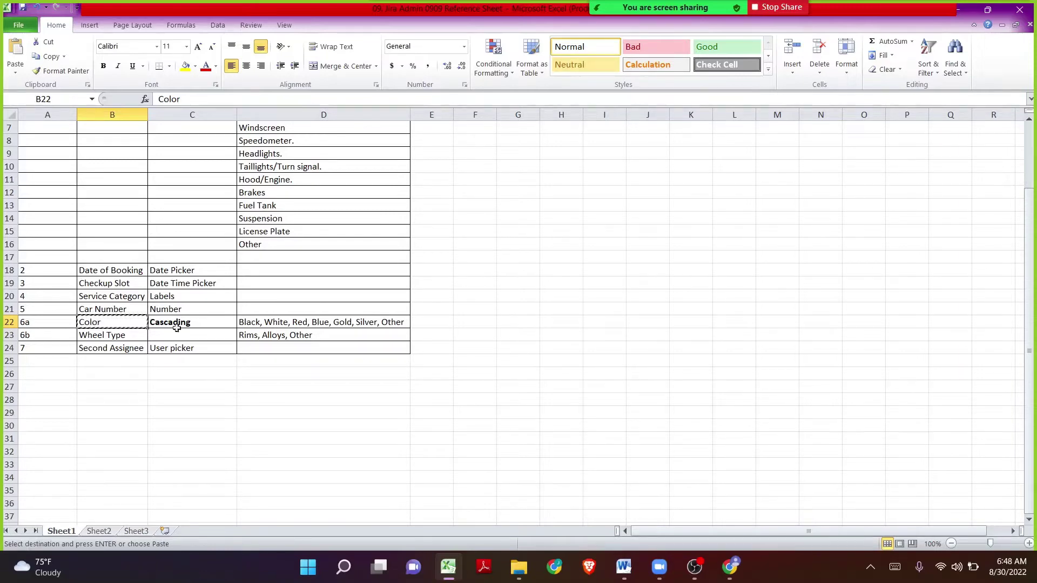
pyautogui.click(730, 568)
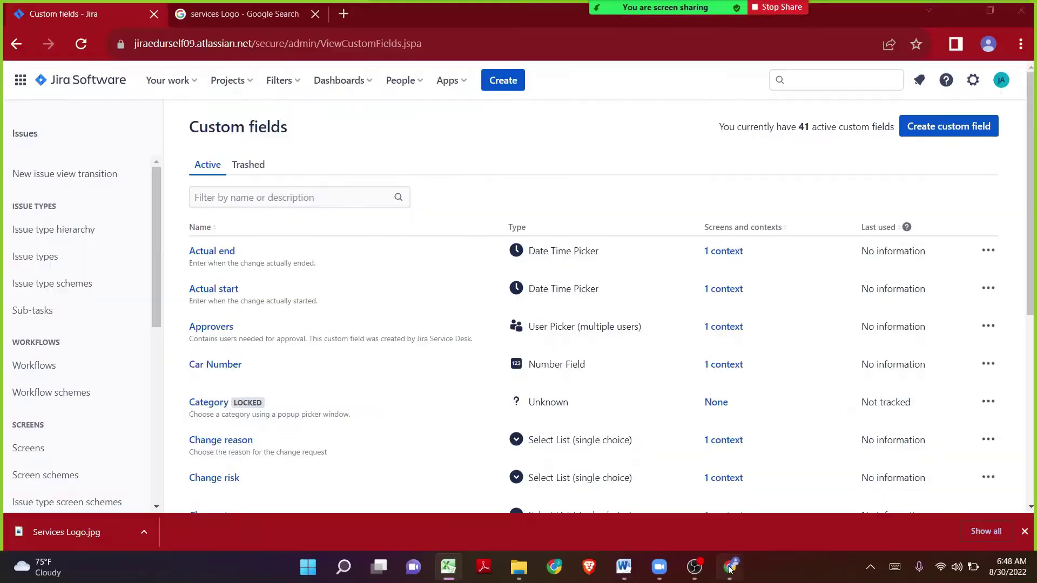
# Start a new custom field and choose Select List (cascading), found by searching 'casca'
pyautogui.click(910, 126)
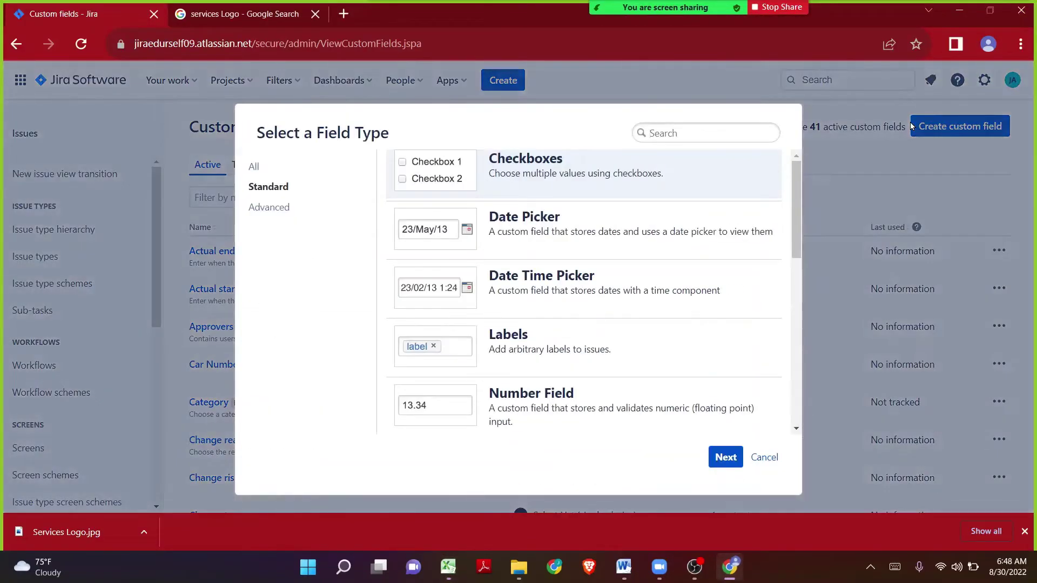
pyautogui.moveTo(793, 194); pyautogui.dragTo(793, 294)
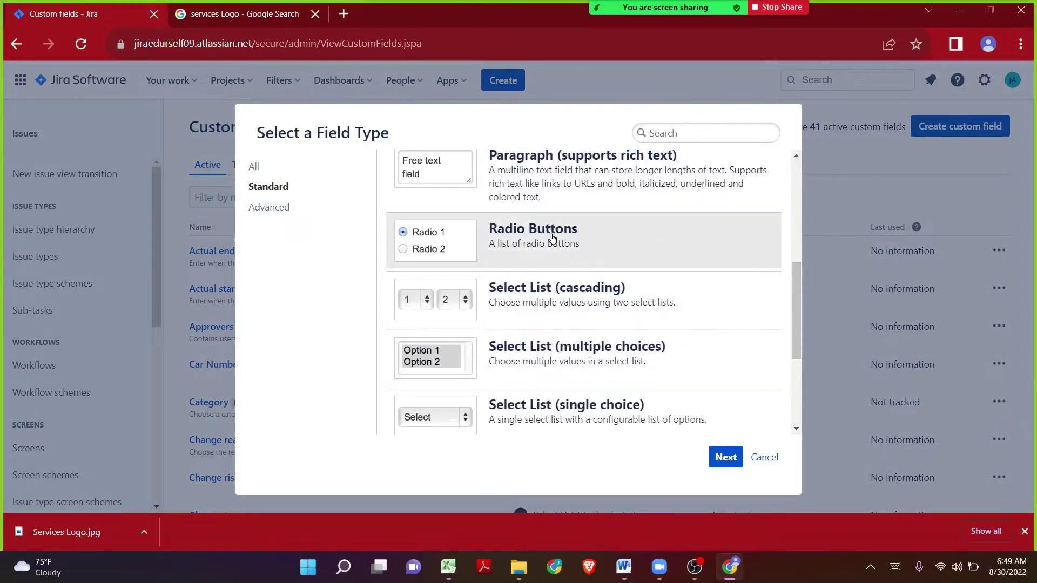
pyautogui.scroll(2, 549, 235)
pyautogui.scroll(-5, 551, 238)
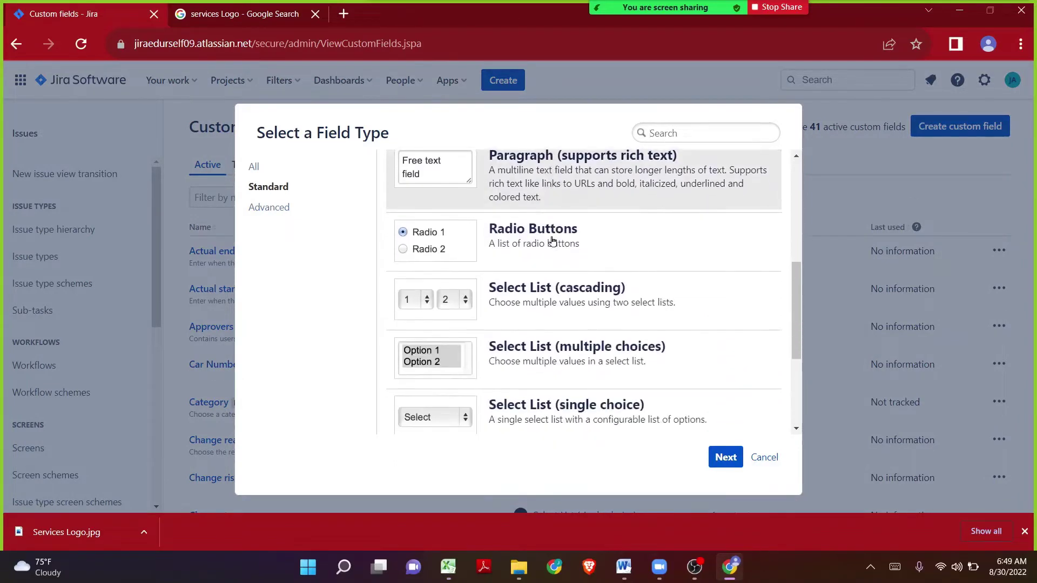
pyautogui.scroll(-1, 552, 241)
pyautogui.scroll(8, 552, 241)
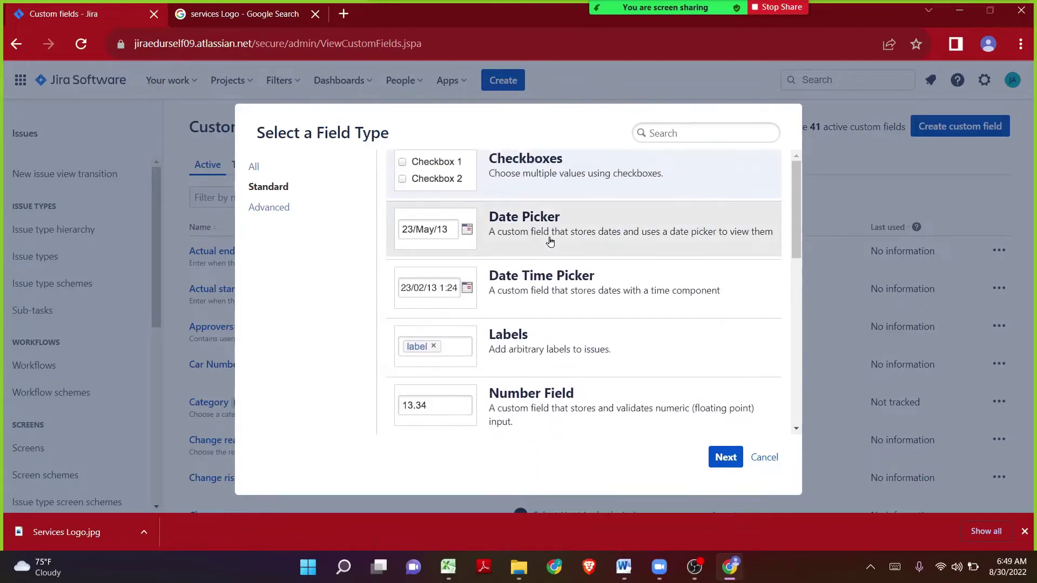
pyautogui.hotkey('ctrl', 'f')
pyautogui.write('casca')
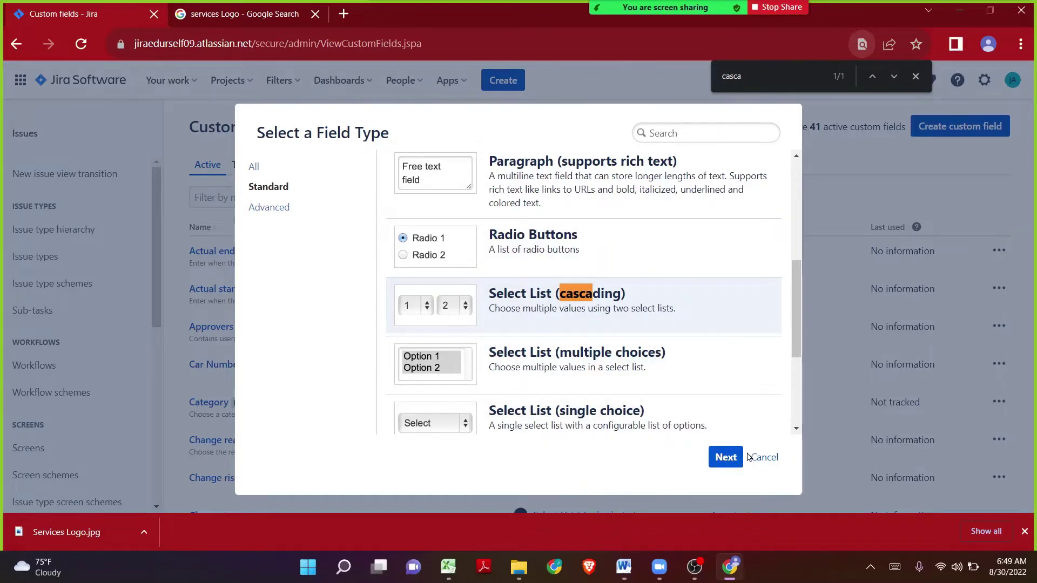
pyautogui.click(728, 457)
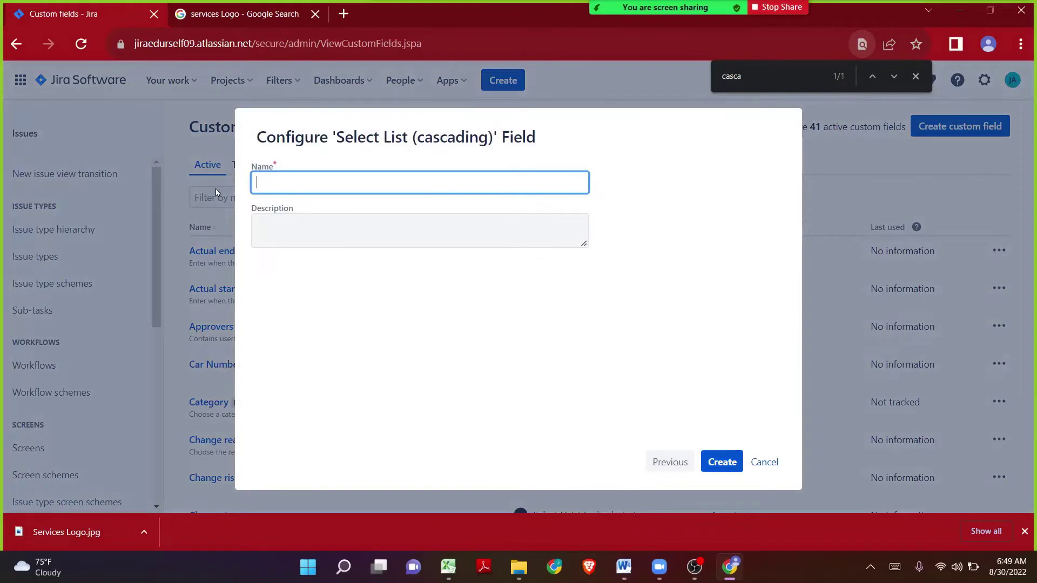
# Name the cascading field Color and create it, then return to the Custom fields list
pyautogui.write('Color')
pyautogui.click(722, 462)
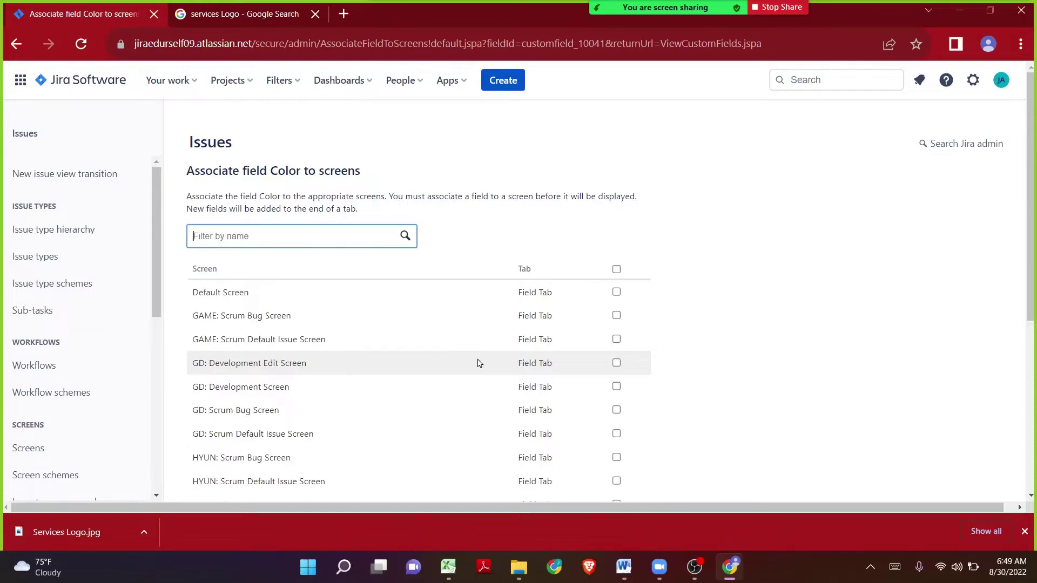
pyautogui.click(450, 567)
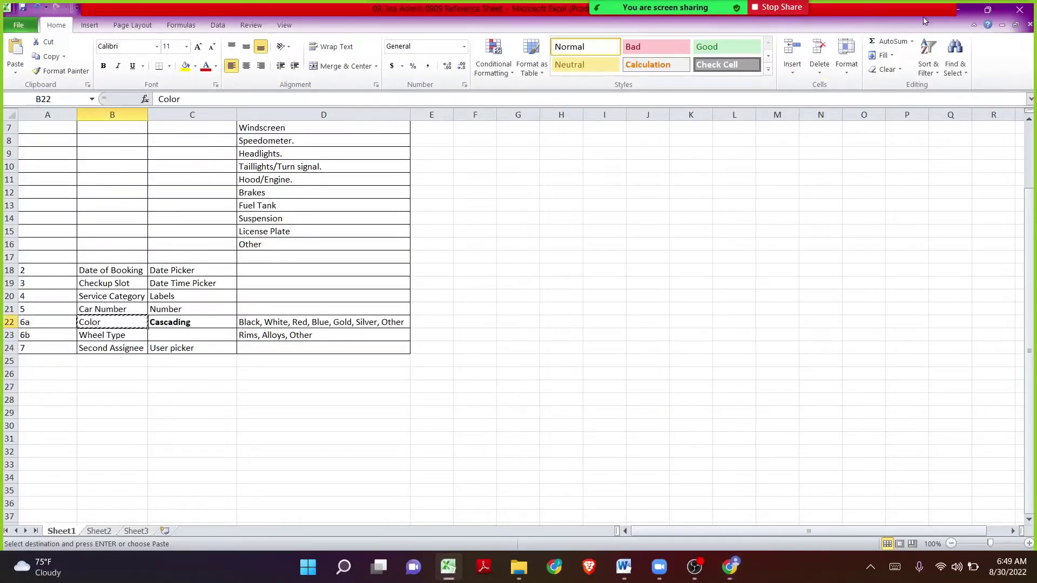
pyautogui.click(966, 12)
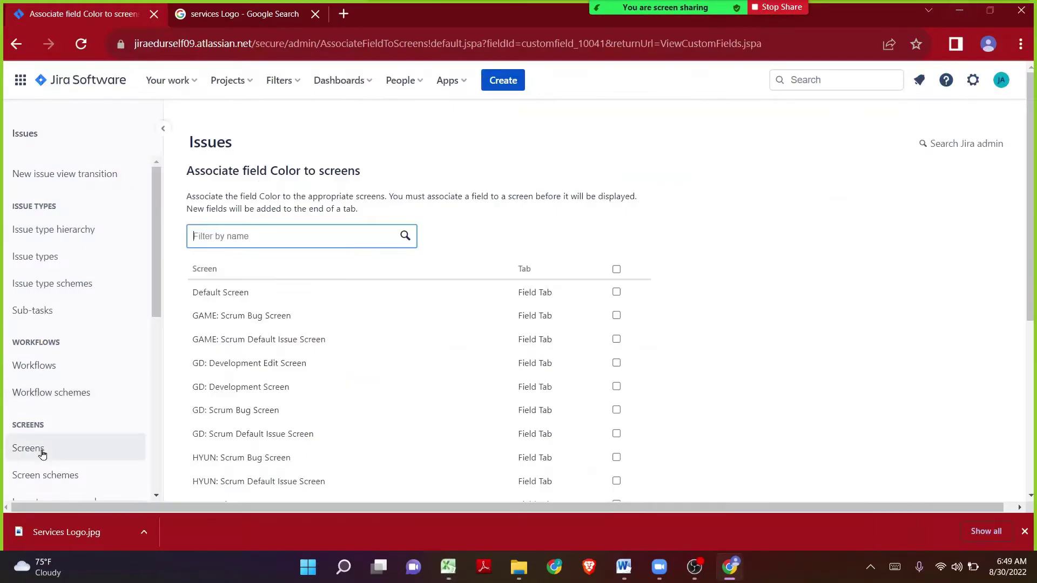
pyautogui.scroll(-3, 45, 452)
pyautogui.click(56, 422)
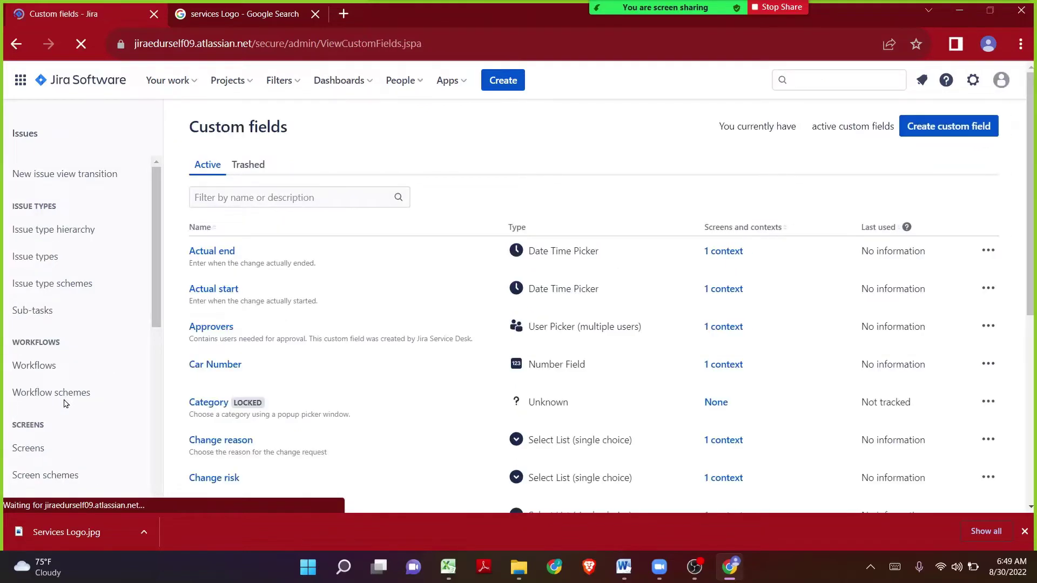
# Filter custom fields by 'Color' and open the actions menu on the cascading Color row
pyautogui.click(325, 195)
pyautogui.write('Color')
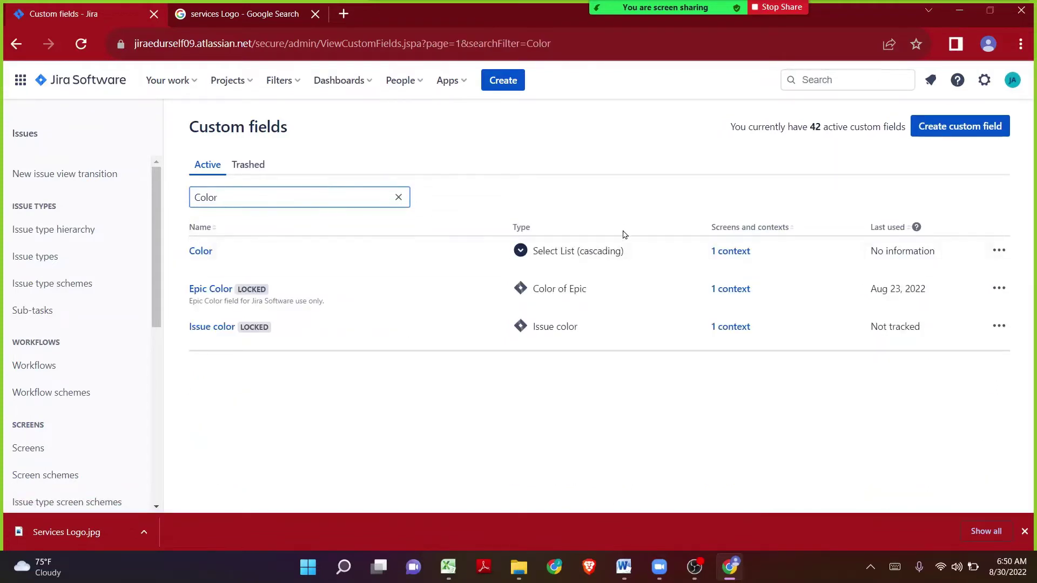
pyautogui.doubleClick(590, 252)
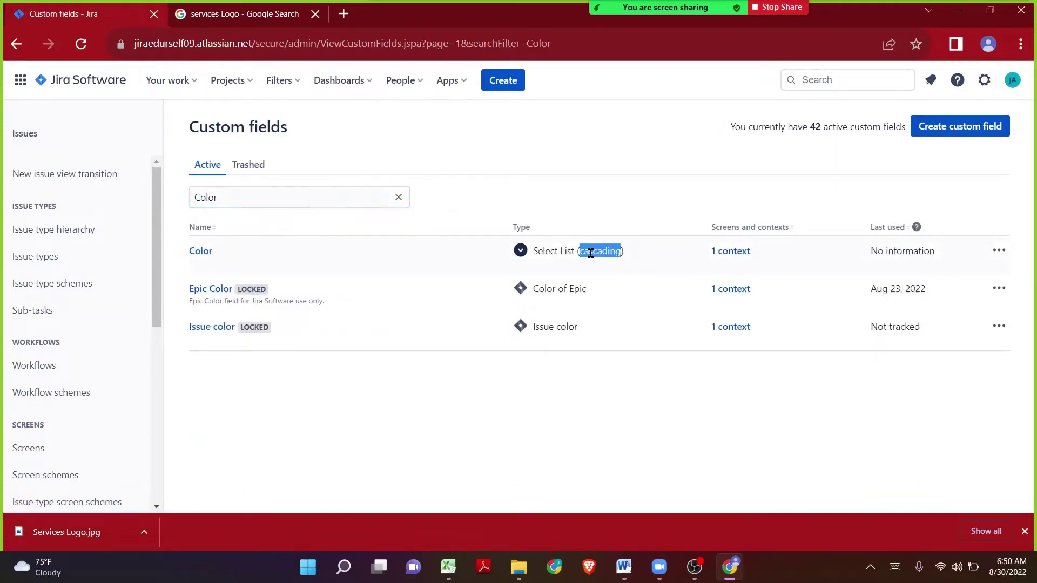
pyautogui.click(999, 252)
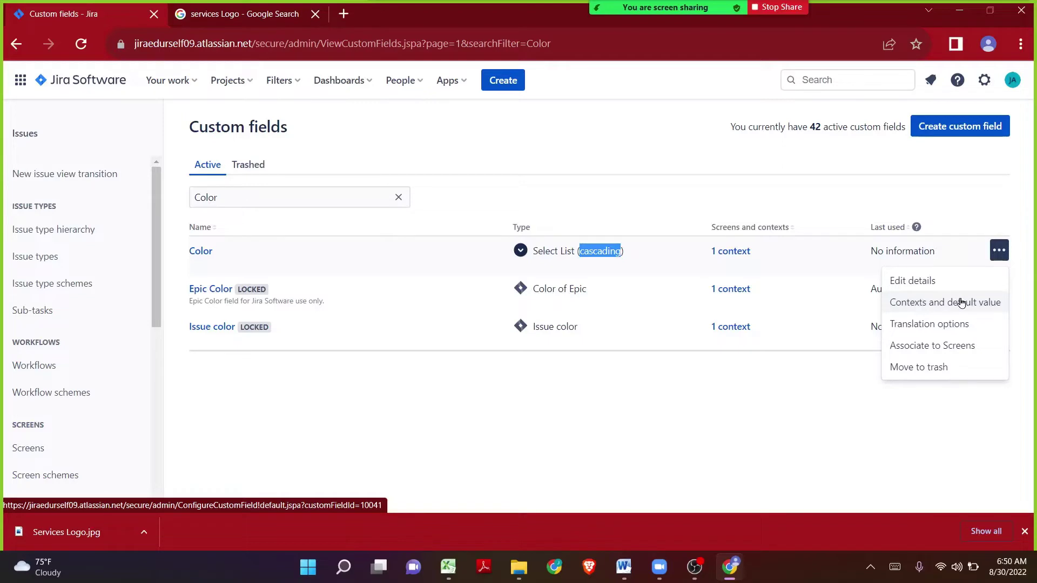
# Open Contexts and default value for Color to view its global context configuration
pyautogui.click(920, 306)
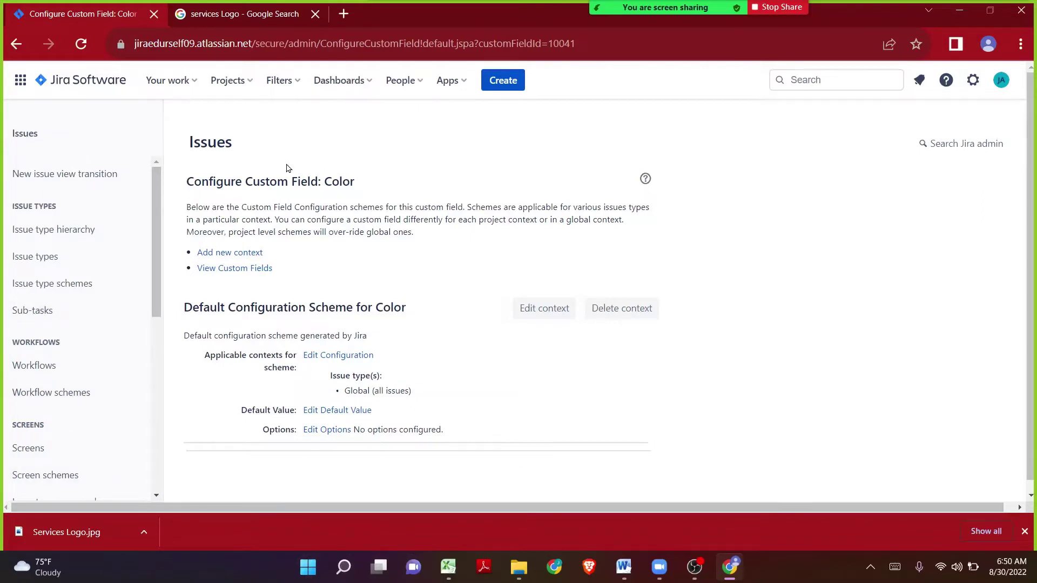
pyautogui.scroll(-1, 287, 168)
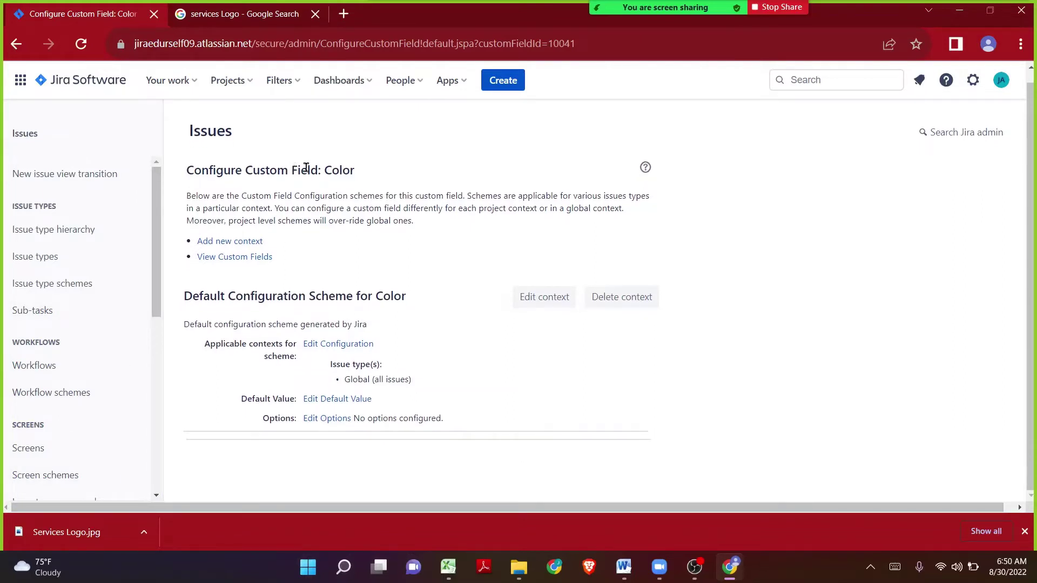
pyautogui.moveTo(325, 170); pyautogui.dragTo(356, 172)
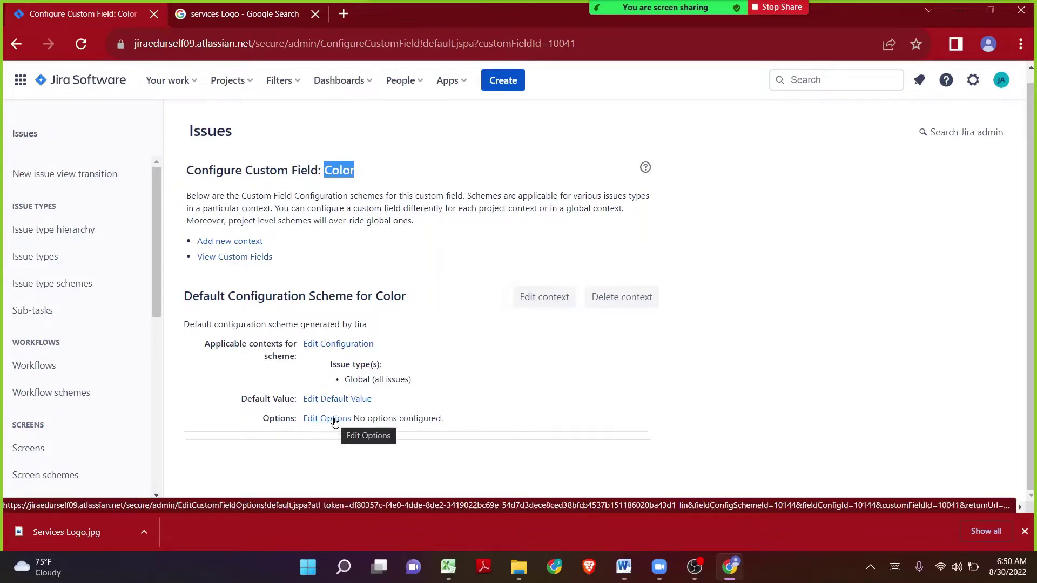
pyautogui.click(538, 297)
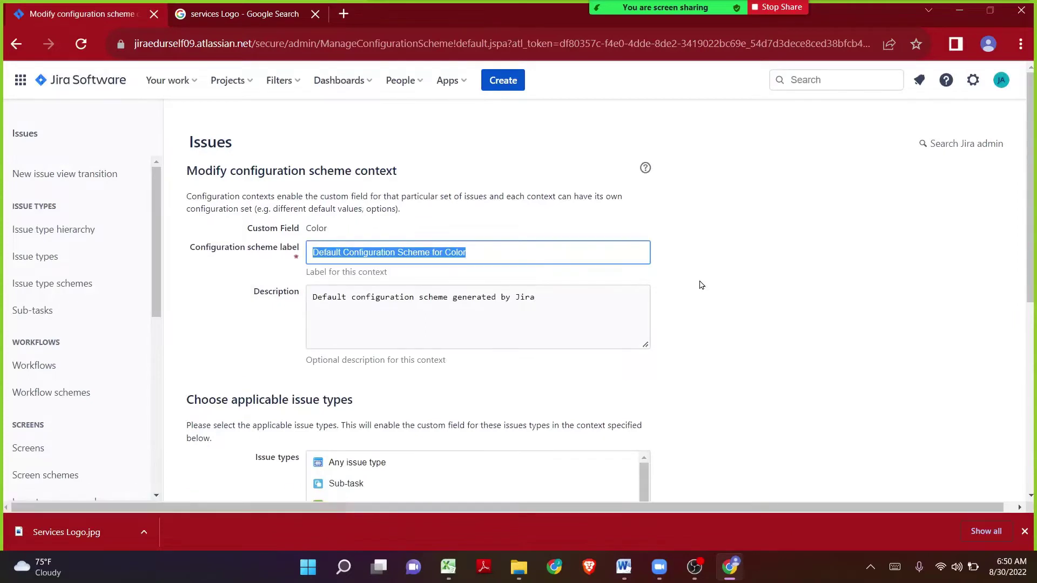
pyautogui.scroll(-1, 701, 285)
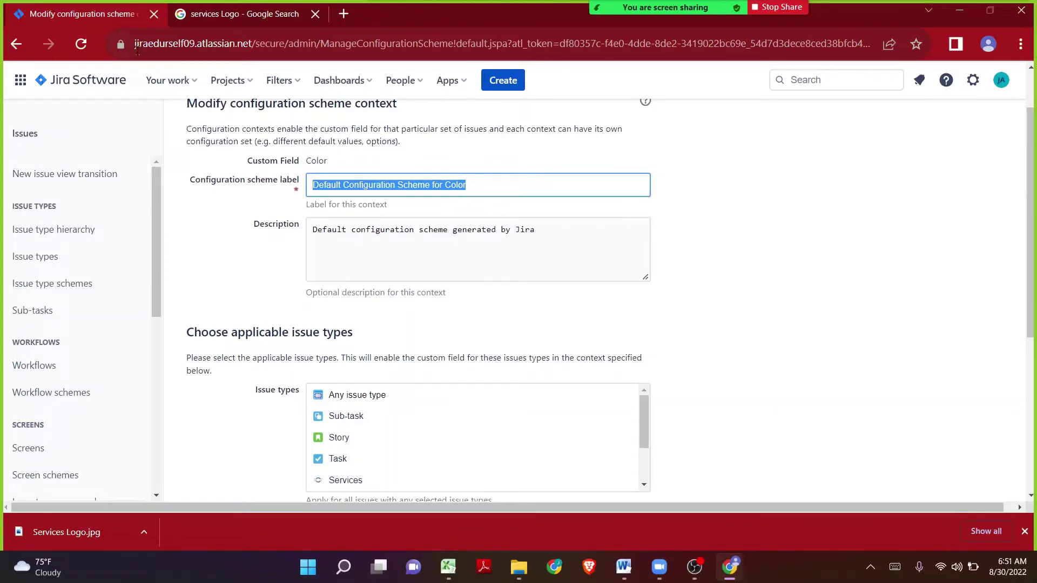
pyautogui.click(792, 234)
pyautogui.scroll(2, 373, 327)
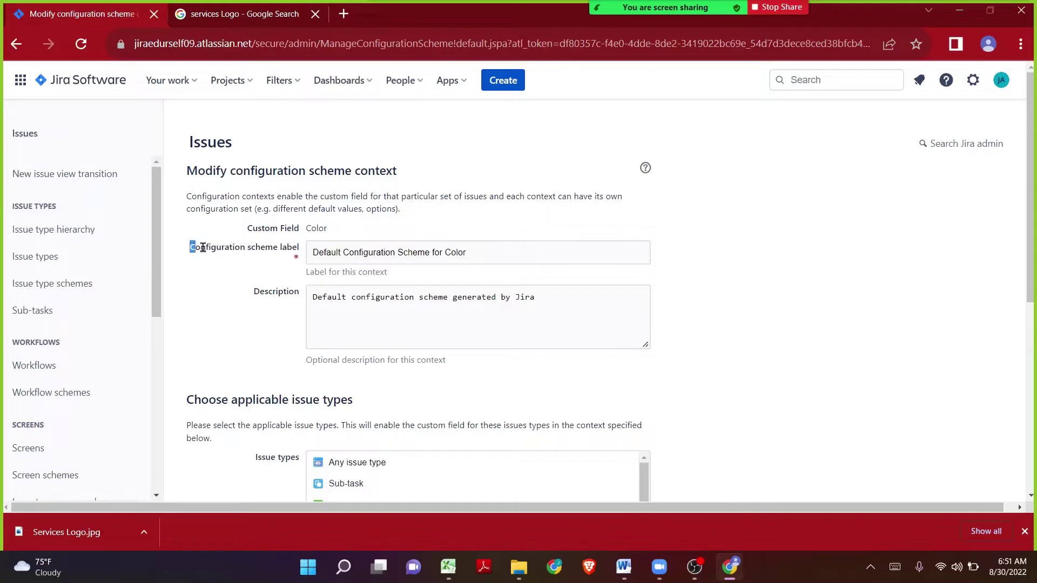
pyautogui.moveTo(190, 246); pyautogui.dragTo(502, 244)
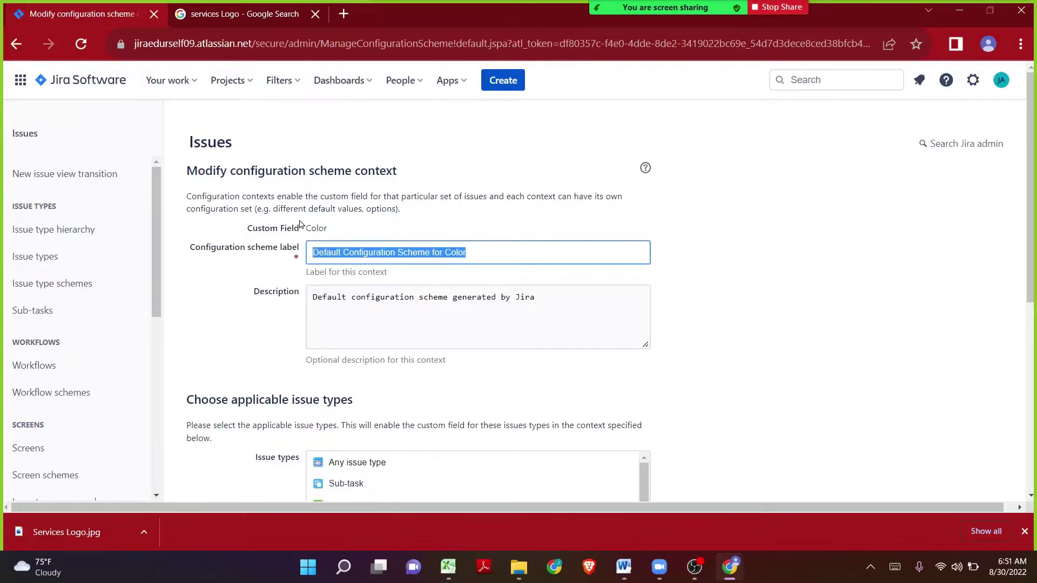
pyautogui.scroll(-3, 300, 222)
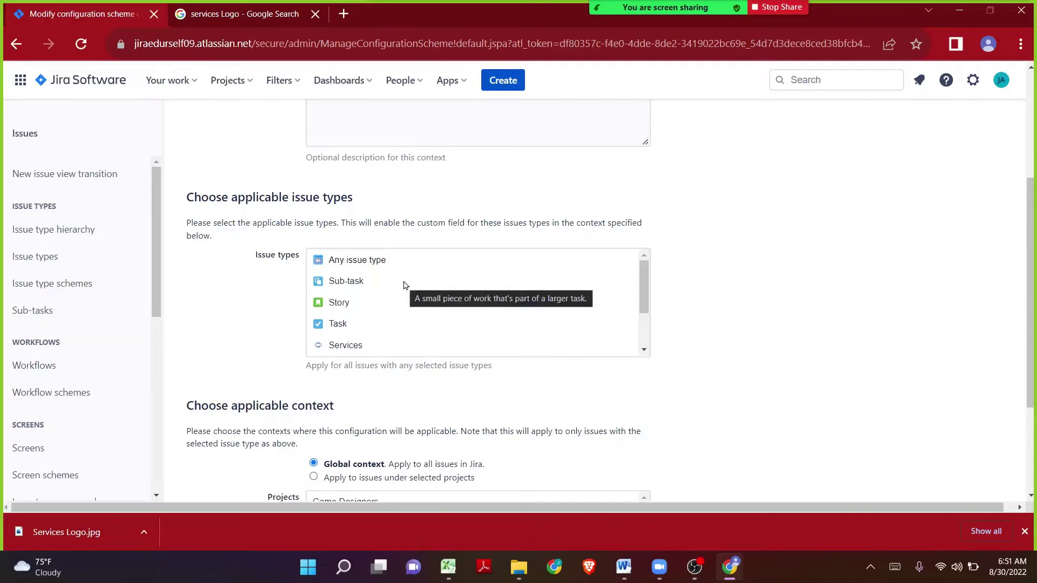
pyautogui.scroll(4, 406, 285)
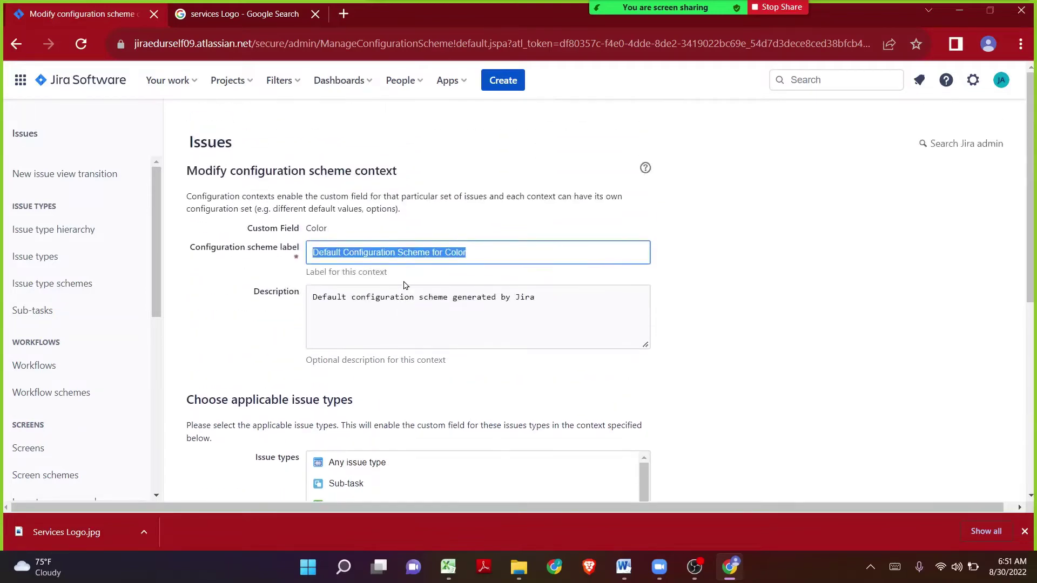
pyautogui.press('super')
# Launch Paint and draw a large text box at the top-left of the canvas
pyautogui.write('pai')
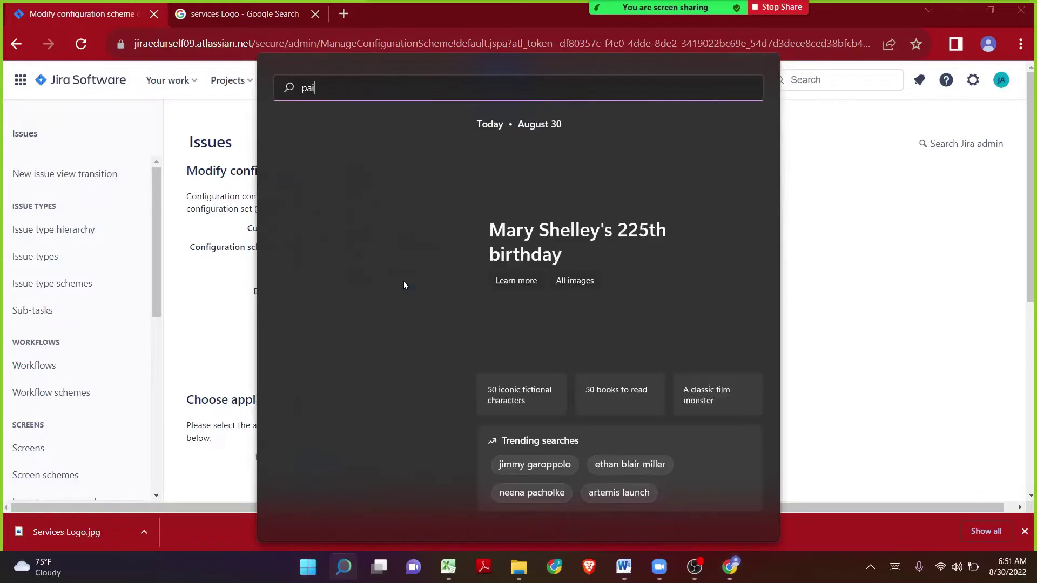
pyautogui.press('Escape')
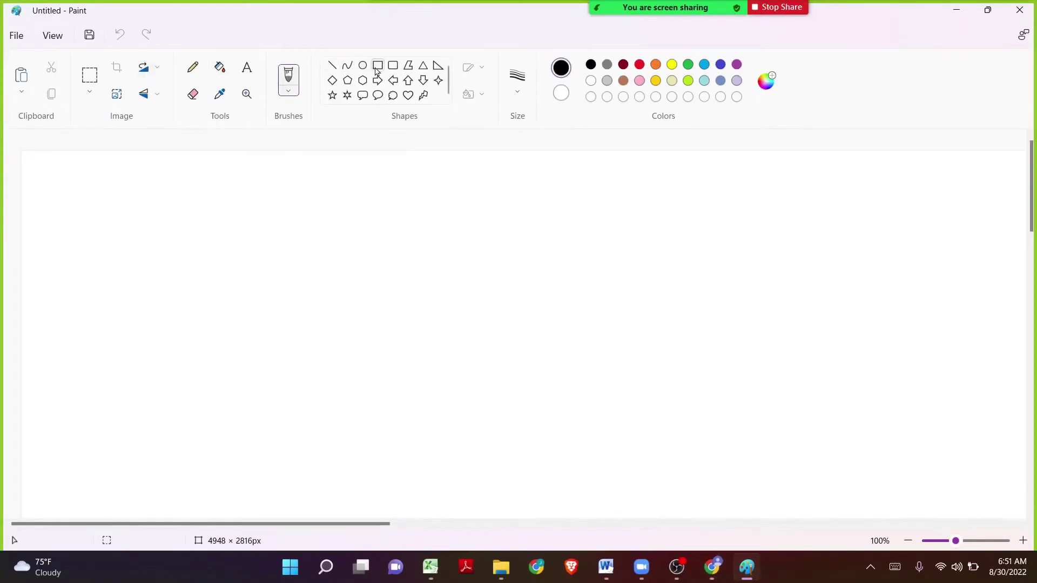
pyautogui.click(247, 67)
pyautogui.click(174, 199)
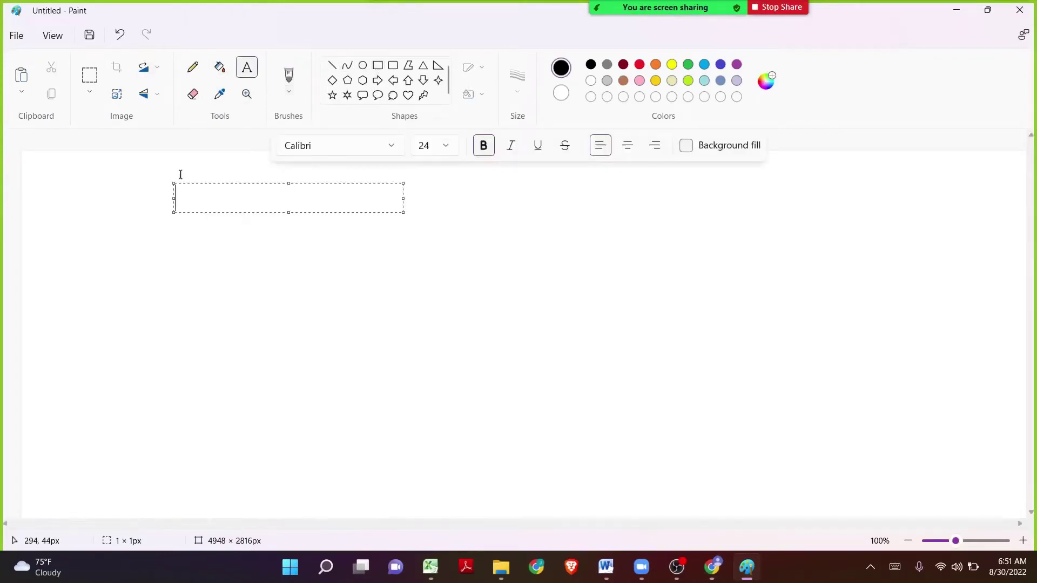
pyautogui.moveTo(126, 174); pyautogui.dragTo(447, 344)
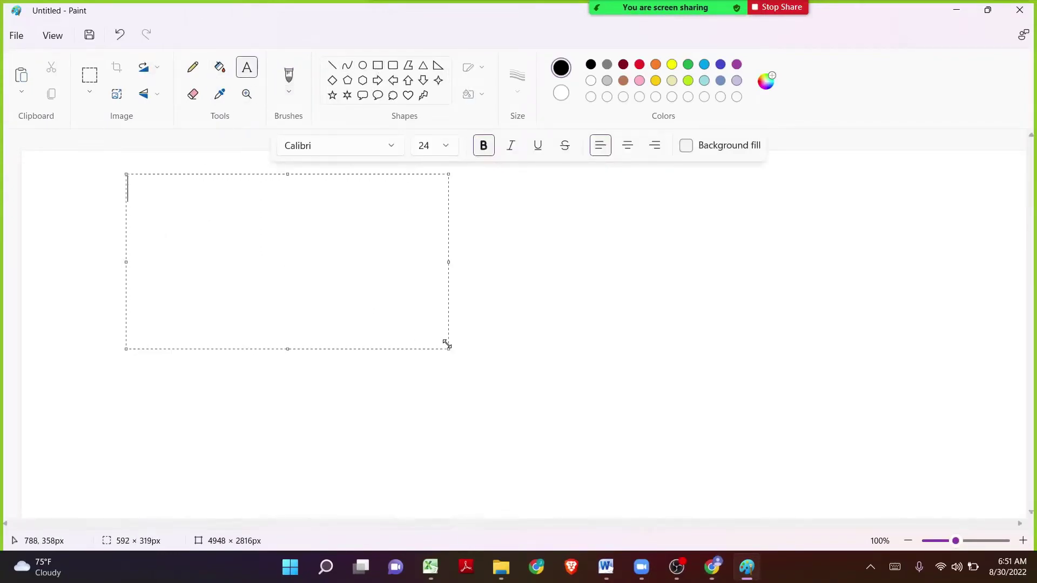
# Type 'Color: Blue Red' on one line, colouring Red red and Blue blue
pyautogui.write('Color: Blue')
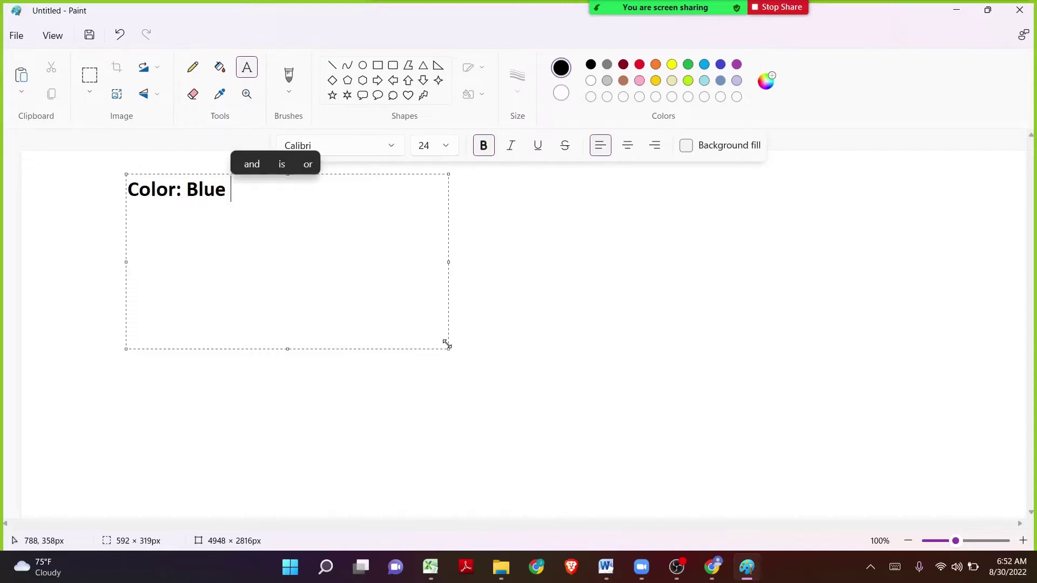
pyautogui.press('Return')
pyautogui.write('Red')
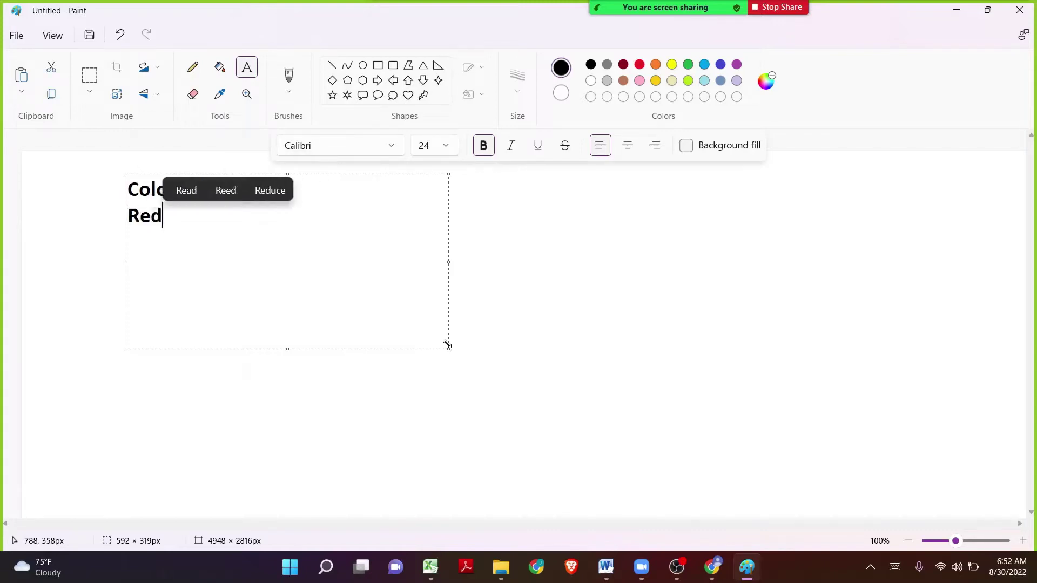
pyautogui.press('Home')
pyautogui.press('BackSpace')
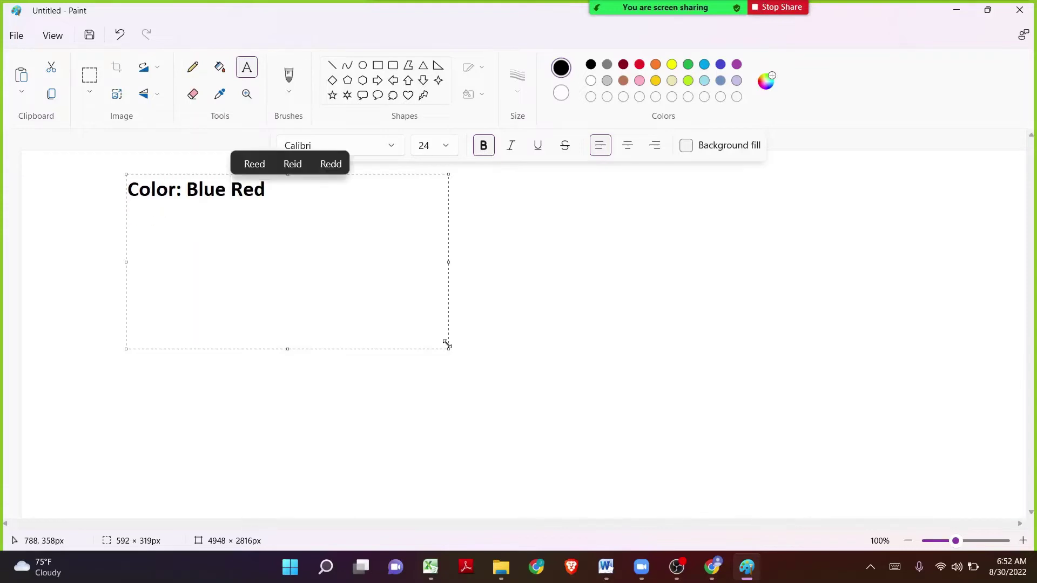
pyautogui.hotkey('ctrl', 'shift', 'Left')
pyautogui.click(639, 64)
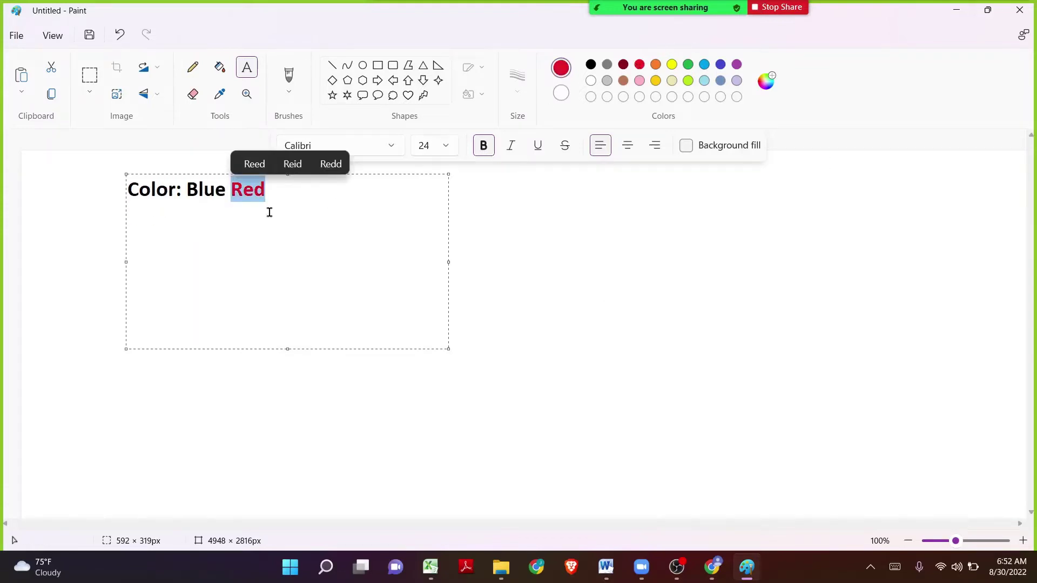
pyautogui.press('Left')
pyautogui.hotkey('ctrl', 'shift', 'Left')
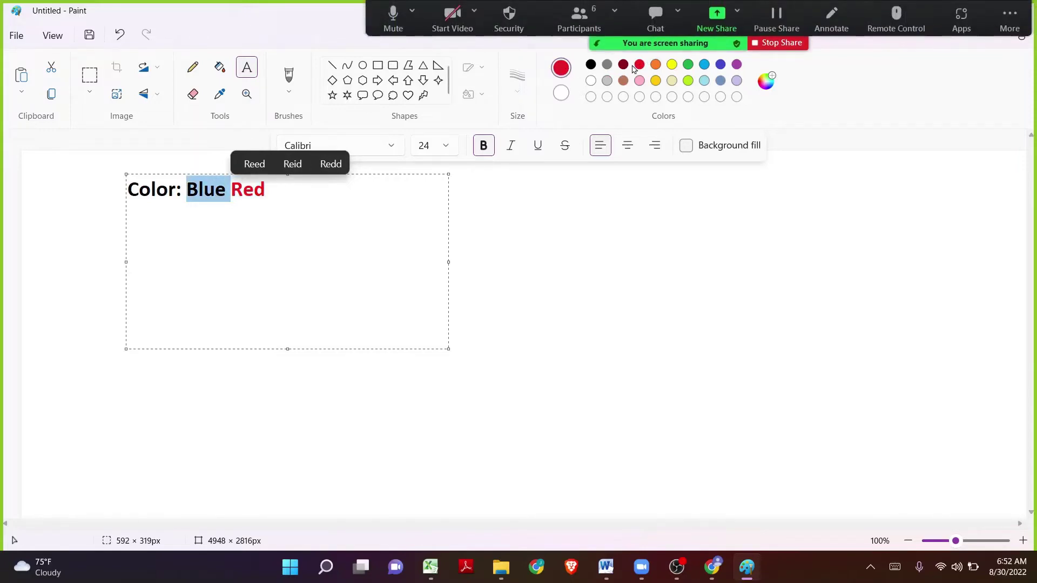
pyautogui.click(720, 64)
pyautogui.click(520, 218)
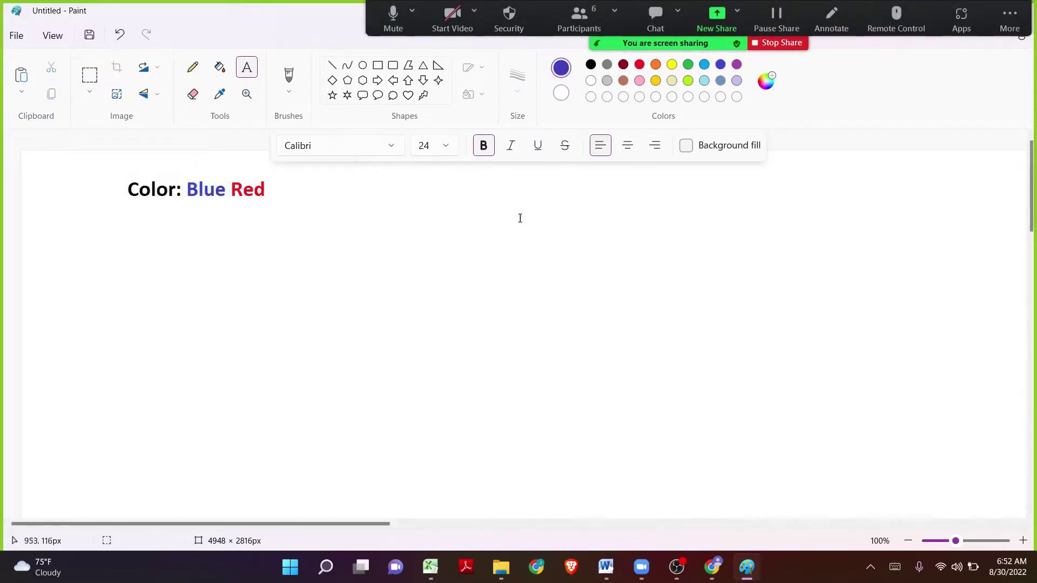
pyautogui.click(536, 195)
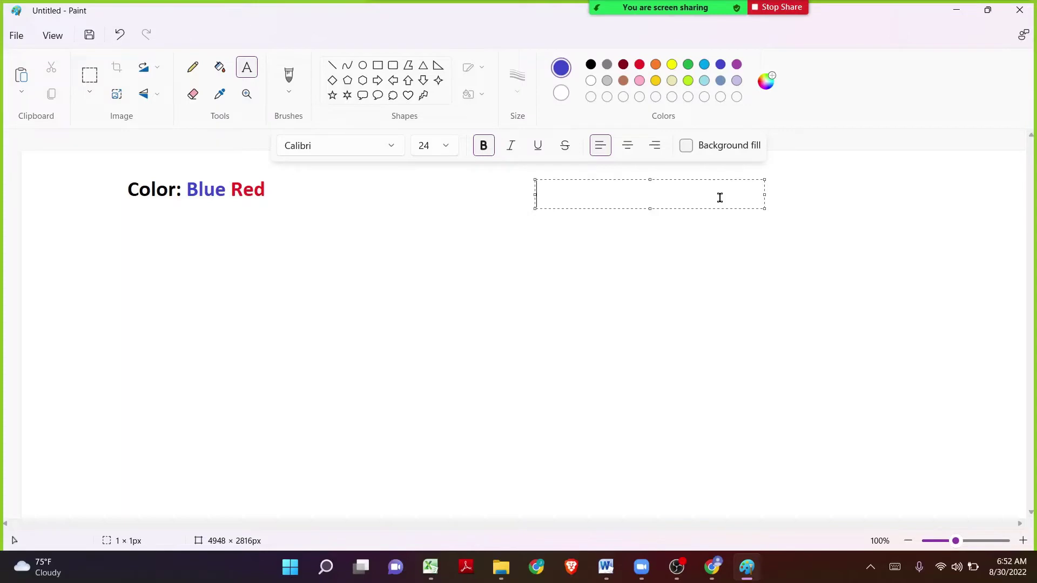
# Add a 'Game Designers -' heading with 'Color - Blue' beneath and 'Red' in red below
pyautogui.write('Game D')
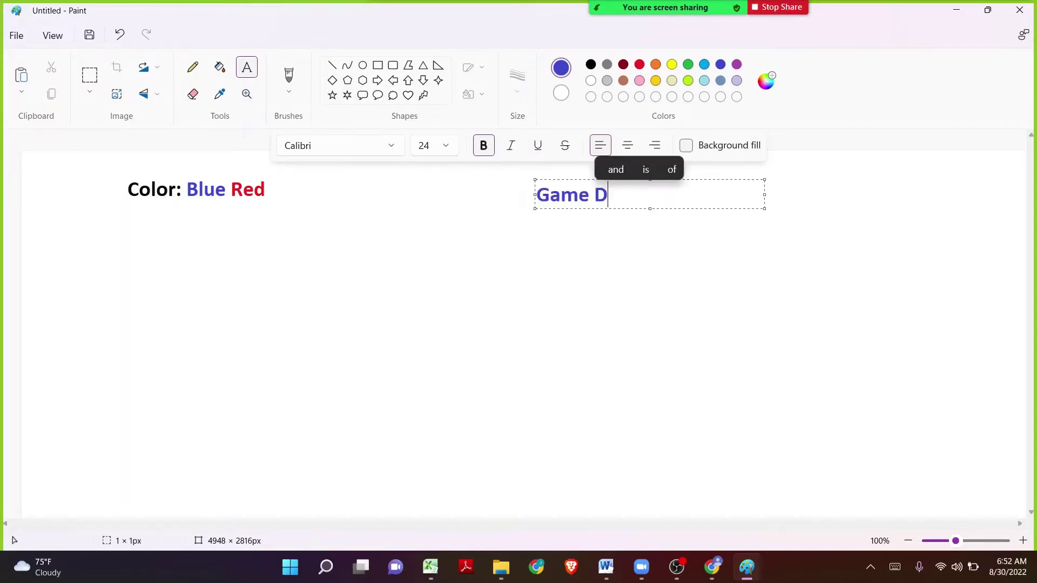
pyautogui.write('esigners -')
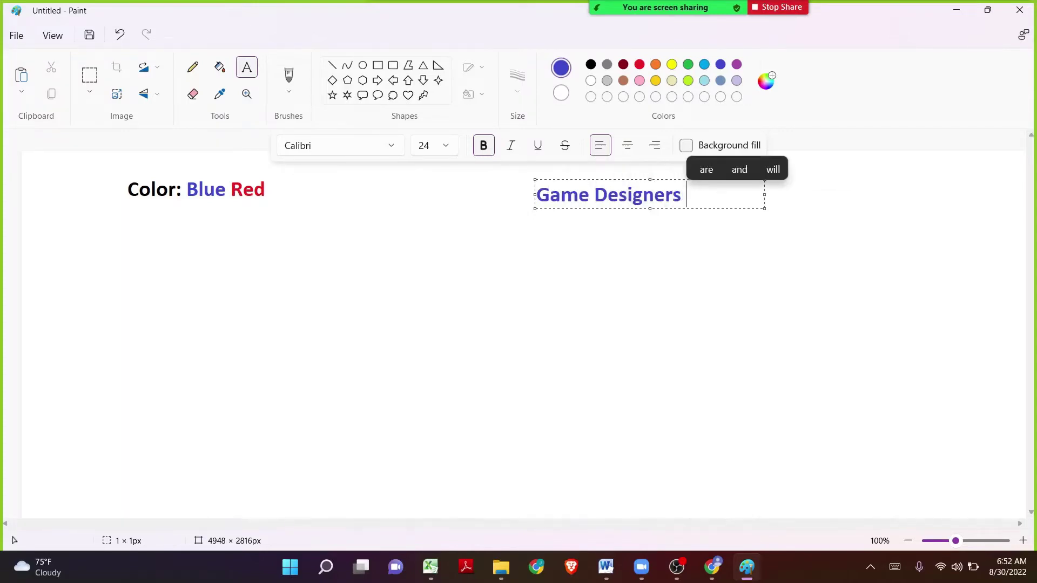
pyautogui.click(575, 261)
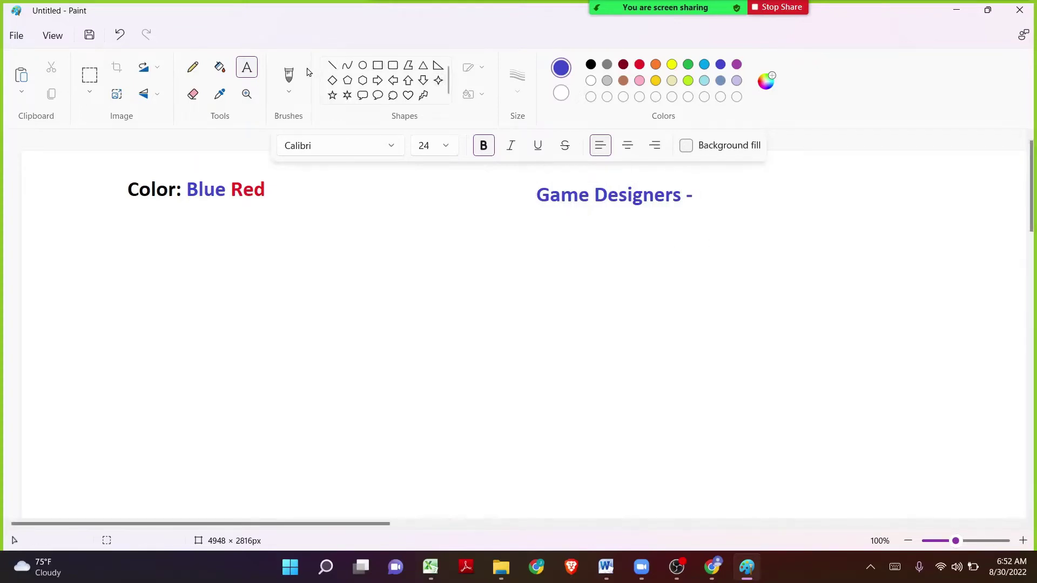
pyautogui.click(247, 68)
pyautogui.click(621, 219)
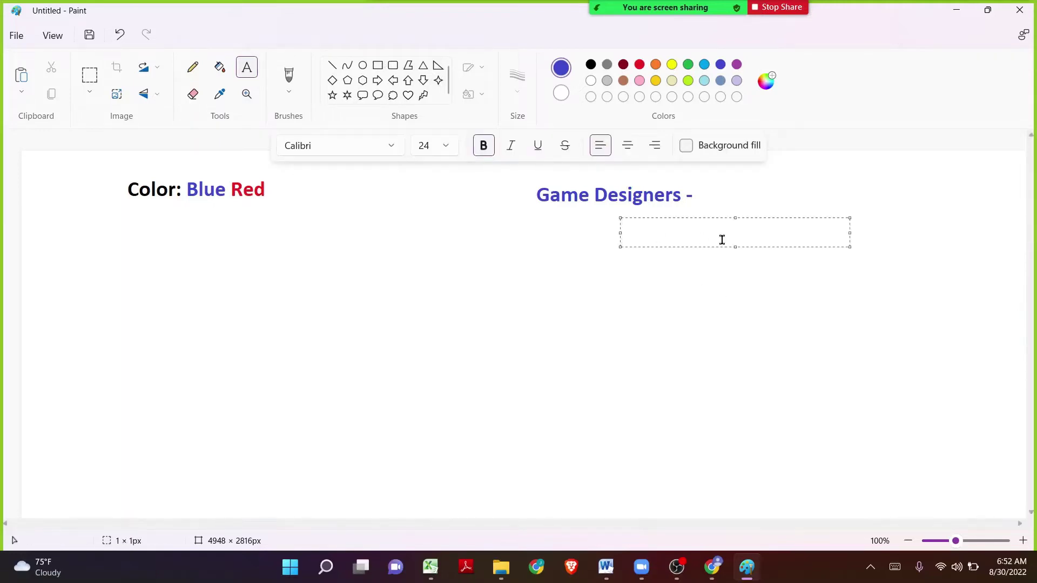
pyautogui.write('Color -')
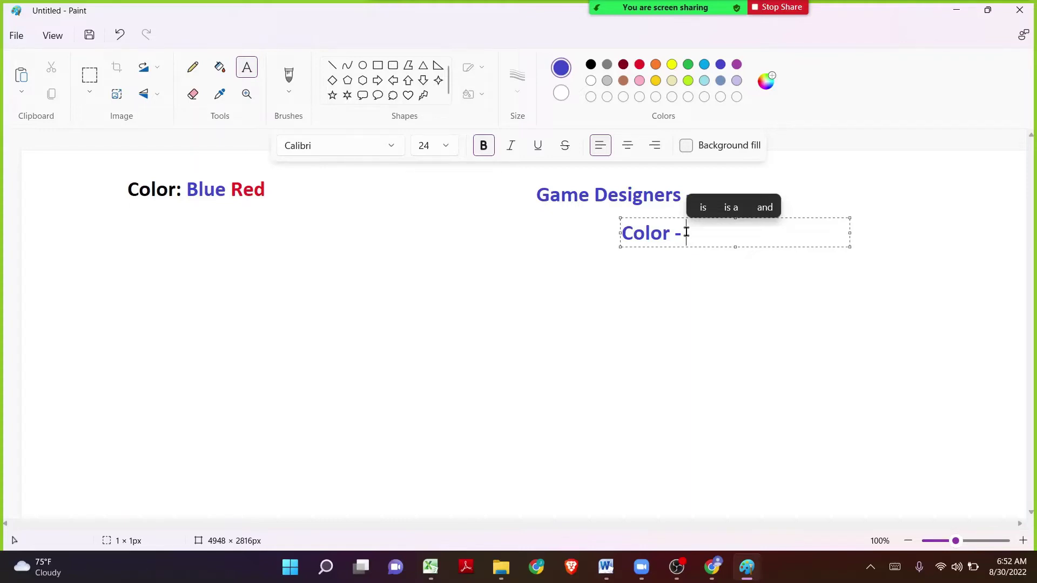
pyautogui.write('Blue')
pyautogui.press('Return')
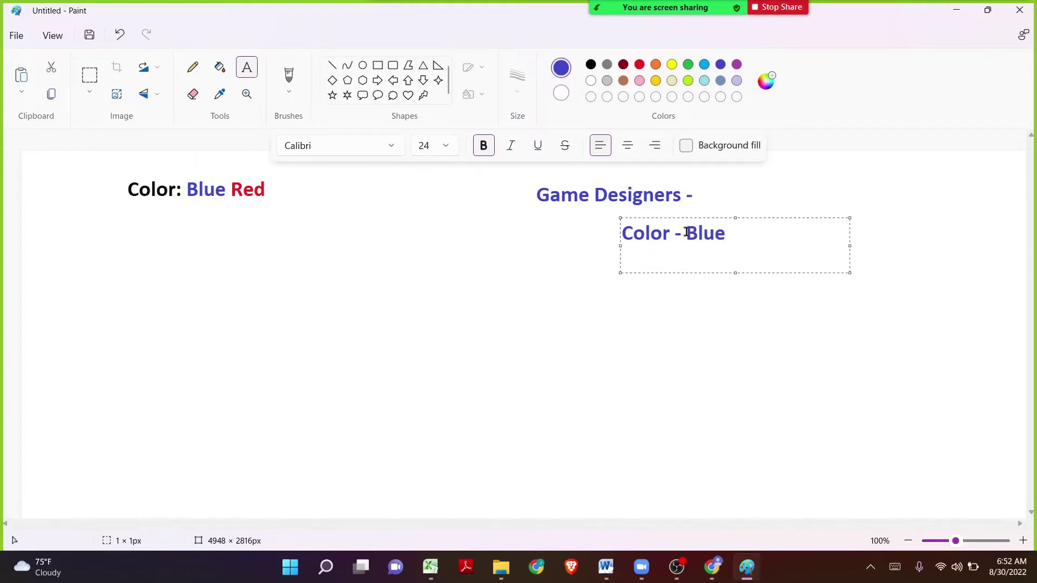
pyautogui.click(639, 64)
pyautogui.write('Re')
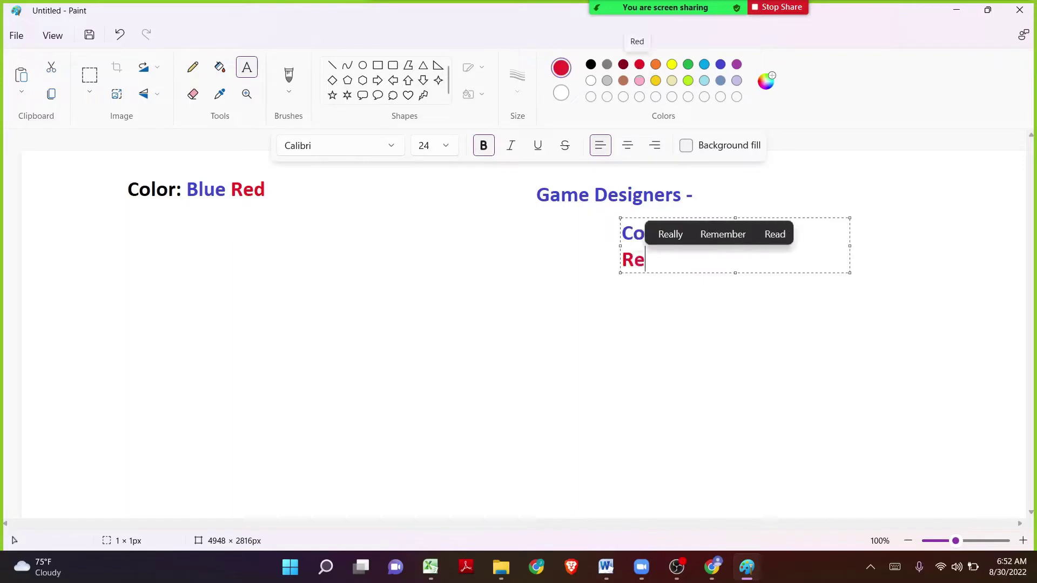
pyautogui.write('f')
pyautogui.press('BackSpace')
pyautogui.write('d')
pyautogui.click(565, 200)
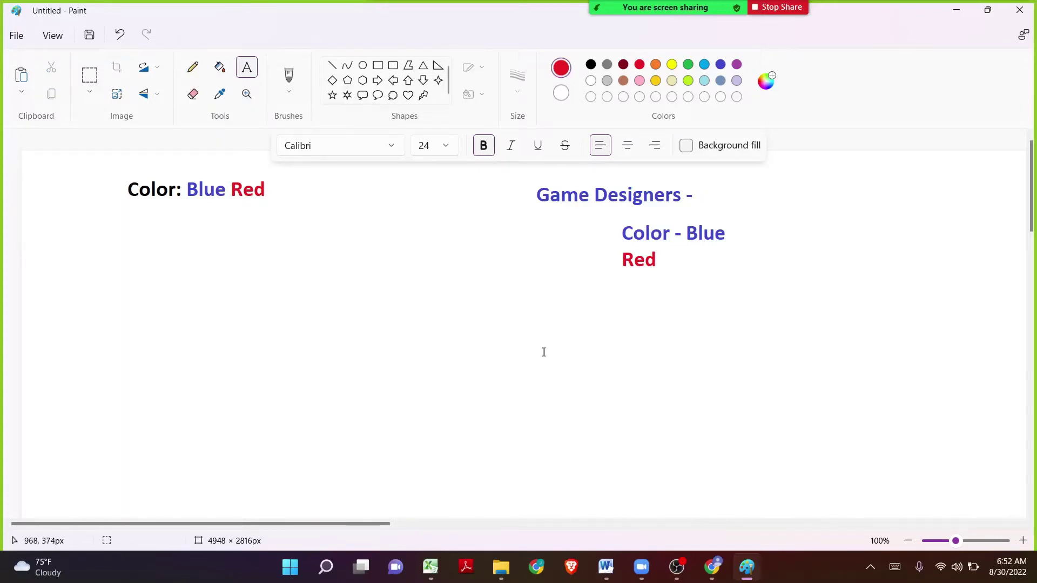
# Add a black 'Hyundai' heading below the Game Designers list
pyautogui.moveTo(531, 316); pyautogui.dragTo(764, 350)
pyautogui.write('Hyundai')
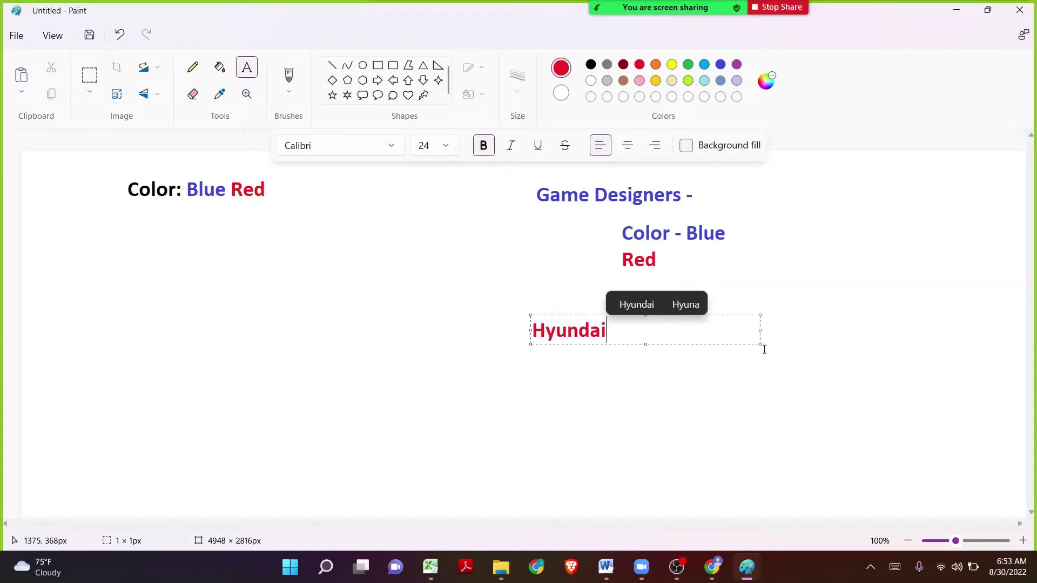
pyautogui.hotkey('ctrl', 'a')
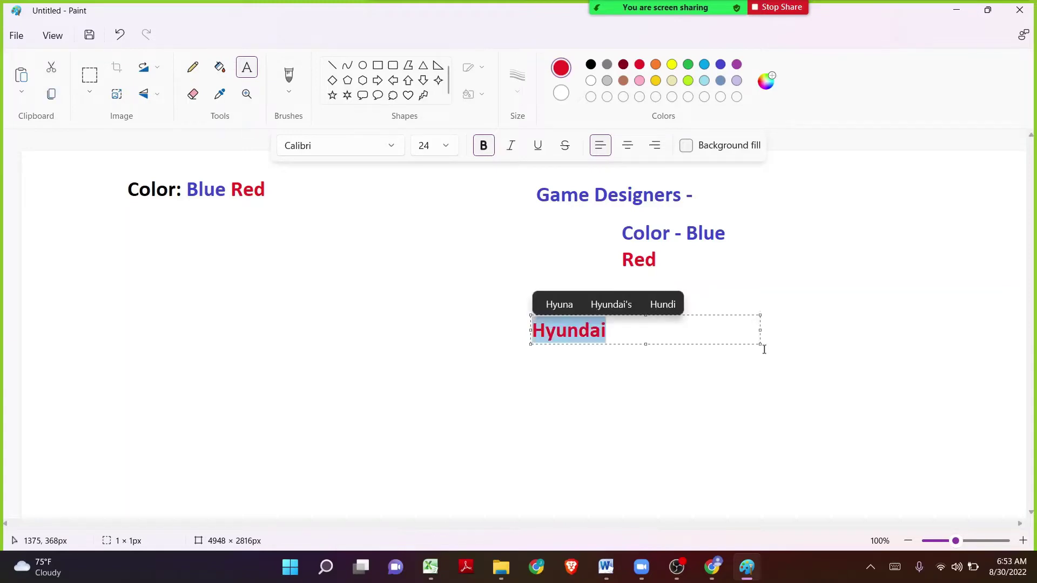
pyautogui.click(591, 67)
pyautogui.click(407, 317)
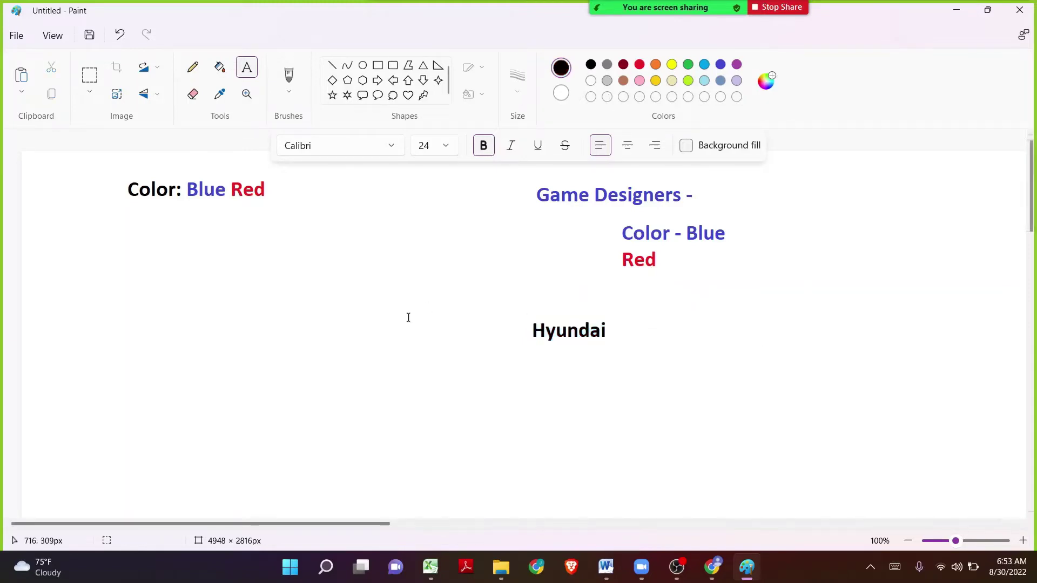
# Type 'Color -' under Hyundai and paste the Excel colour list after it
pyautogui.click(572, 360)
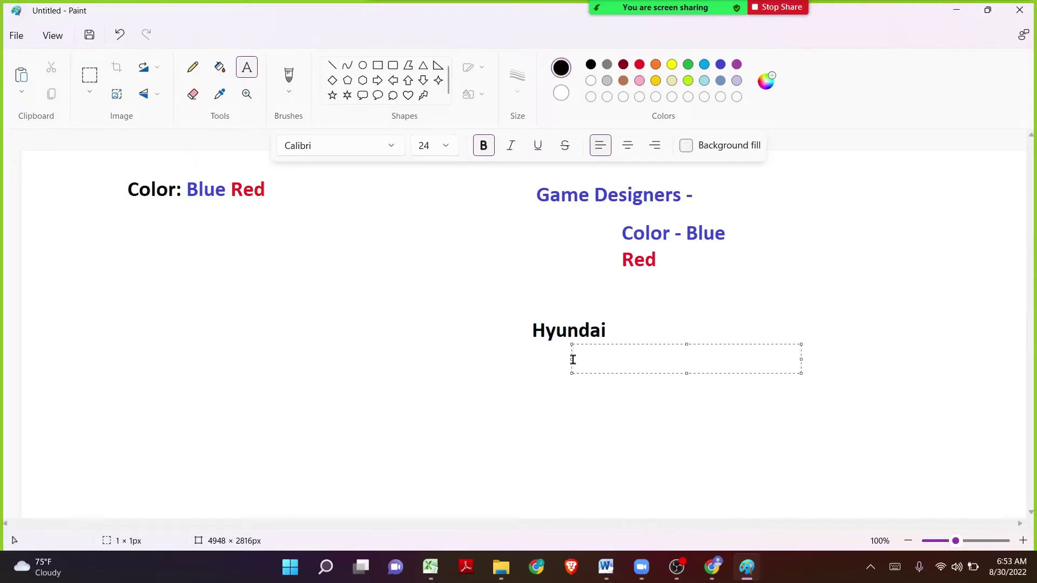
pyautogui.write('Color')
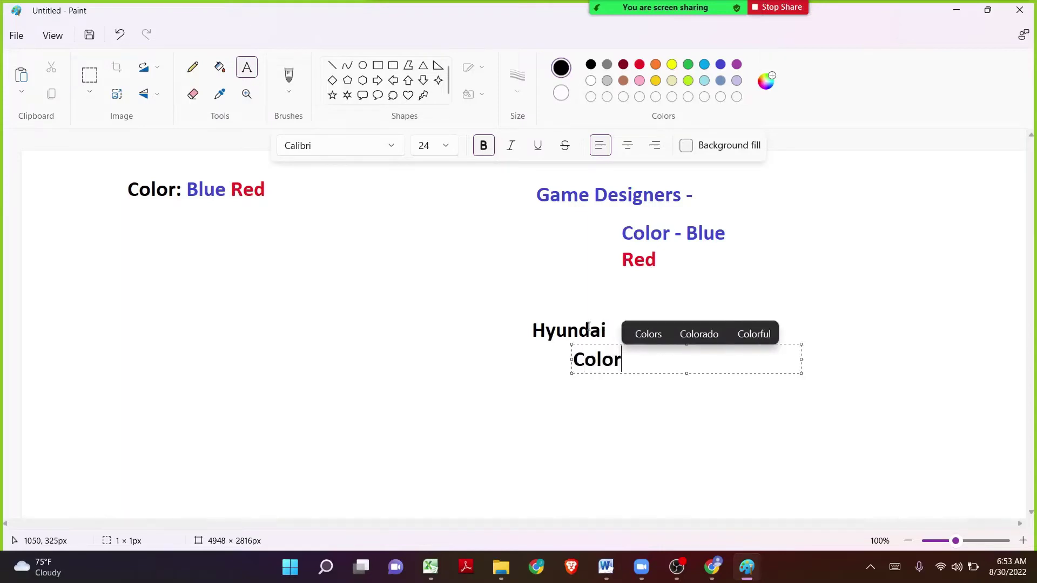
pyautogui.write(' -')
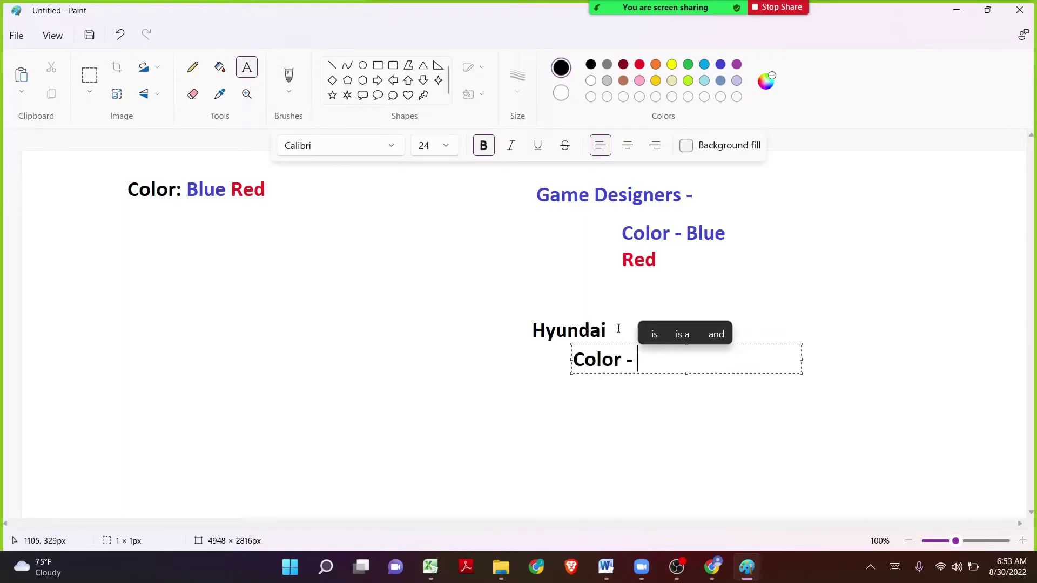
pyautogui.click(436, 569)
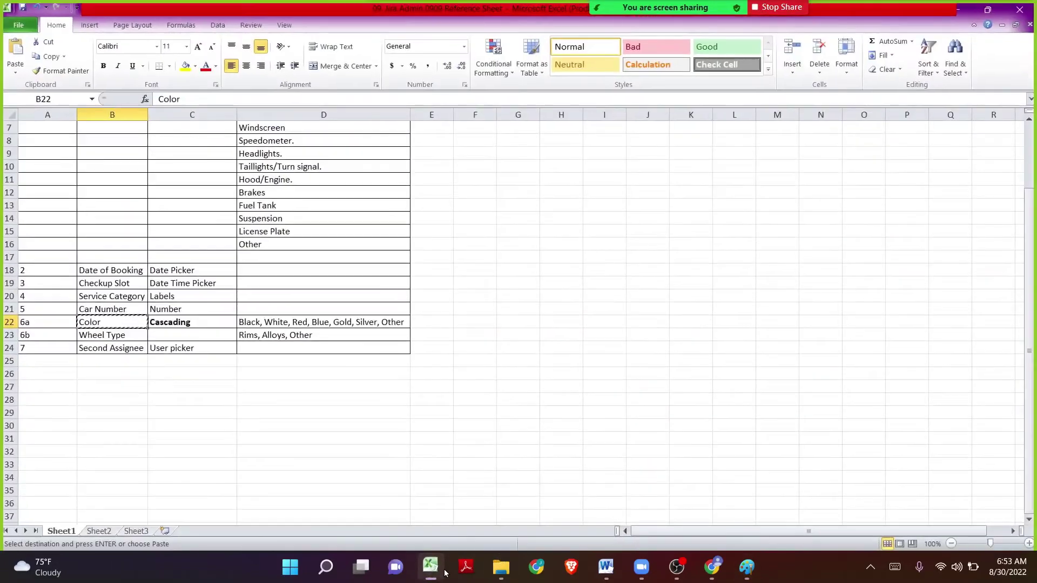
pyautogui.click(261, 321)
pyautogui.hotkey('alt', 'Tab')
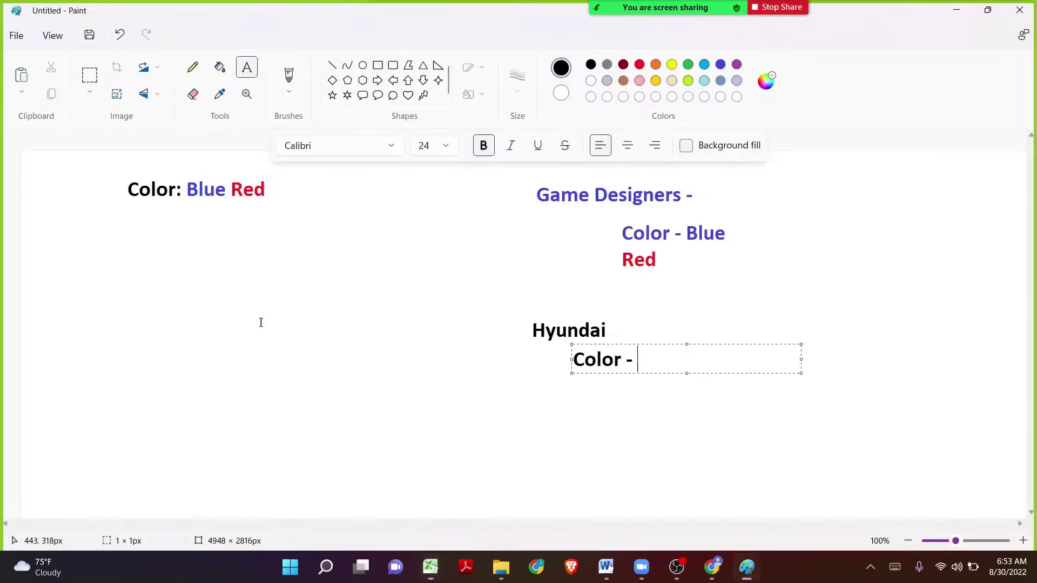
pyautogui.write('Red, Blue, Gold, Silver, Other')
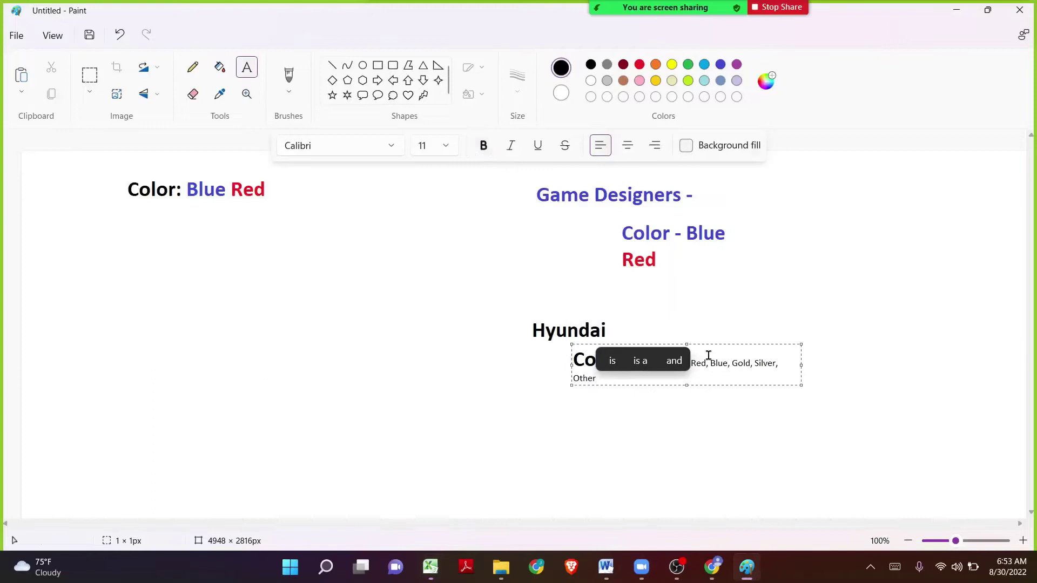
pyautogui.click(683, 430)
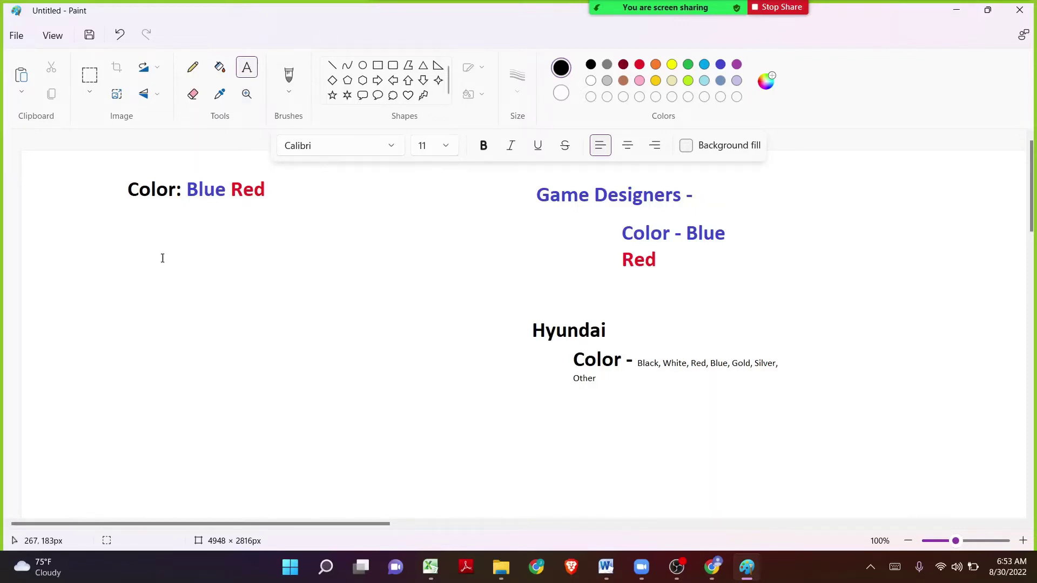
# Add a small 'Context' label on the left of the canvas, then undo it
pyautogui.click(49, 327)
pyautogui.write('Co')
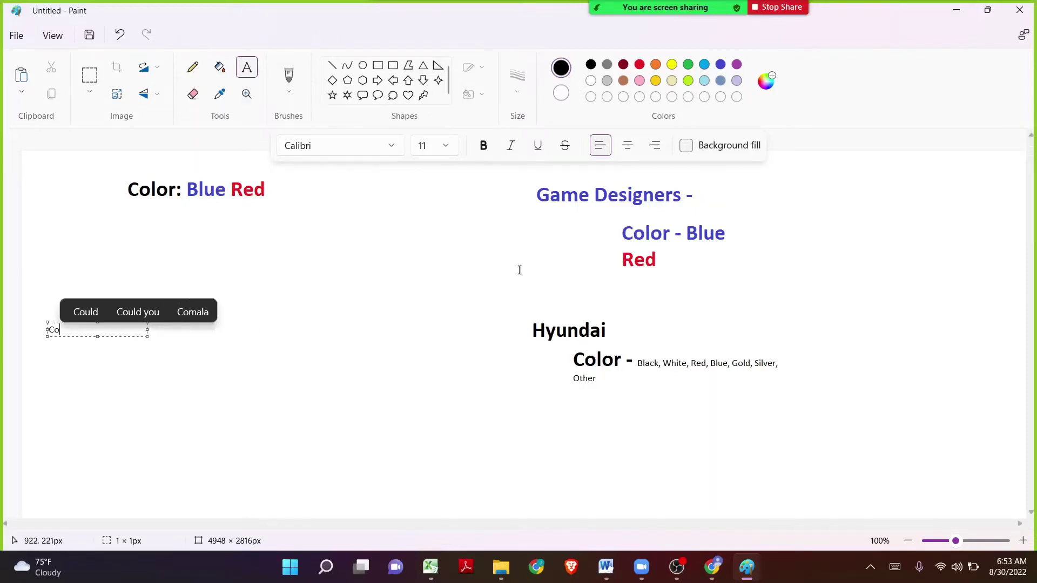
pyautogui.write('ntext')
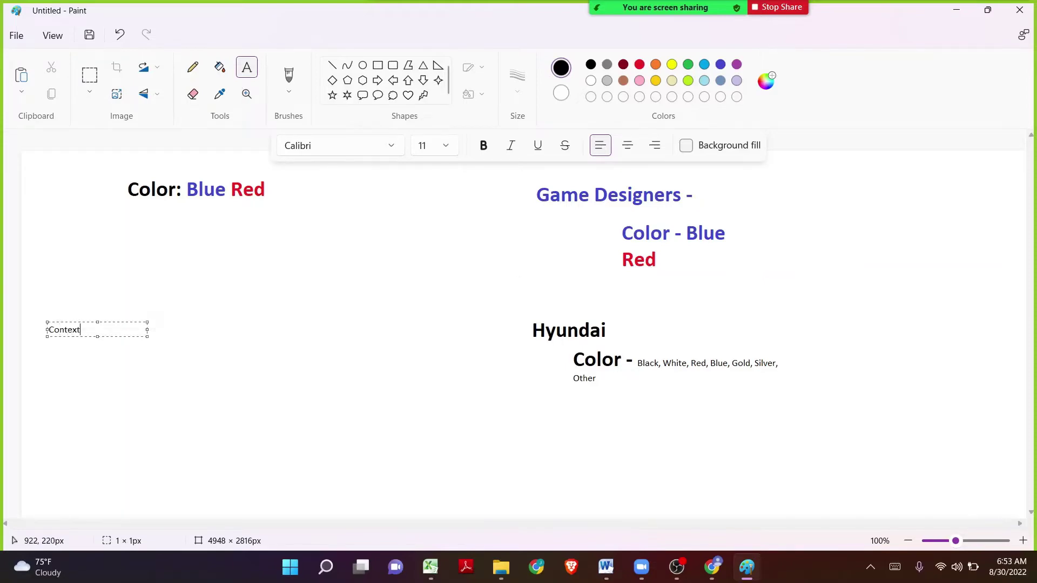
pyautogui.hotkey('ctrl', 'a')
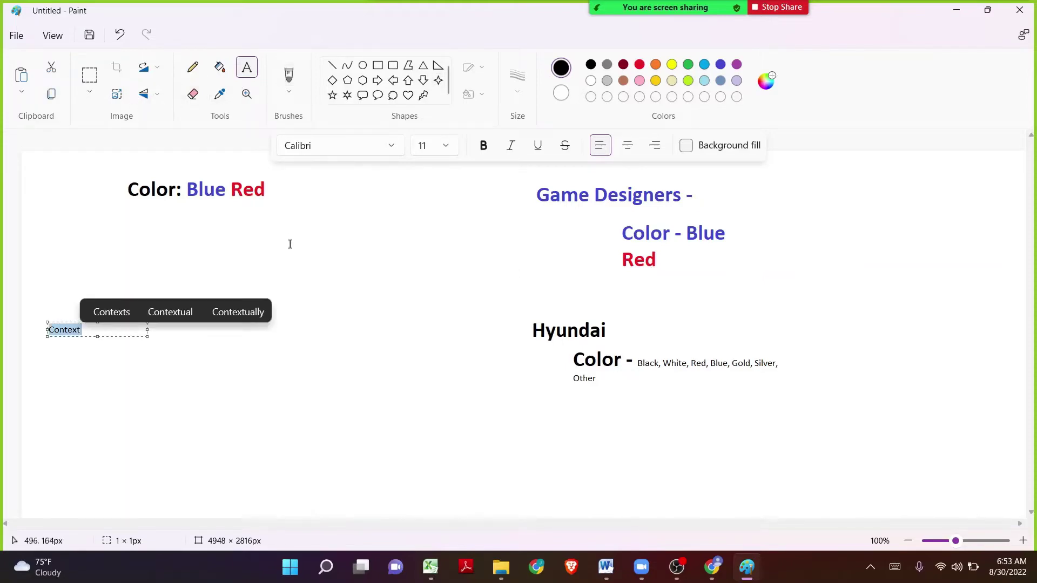
pyautogui.click(246, 94)
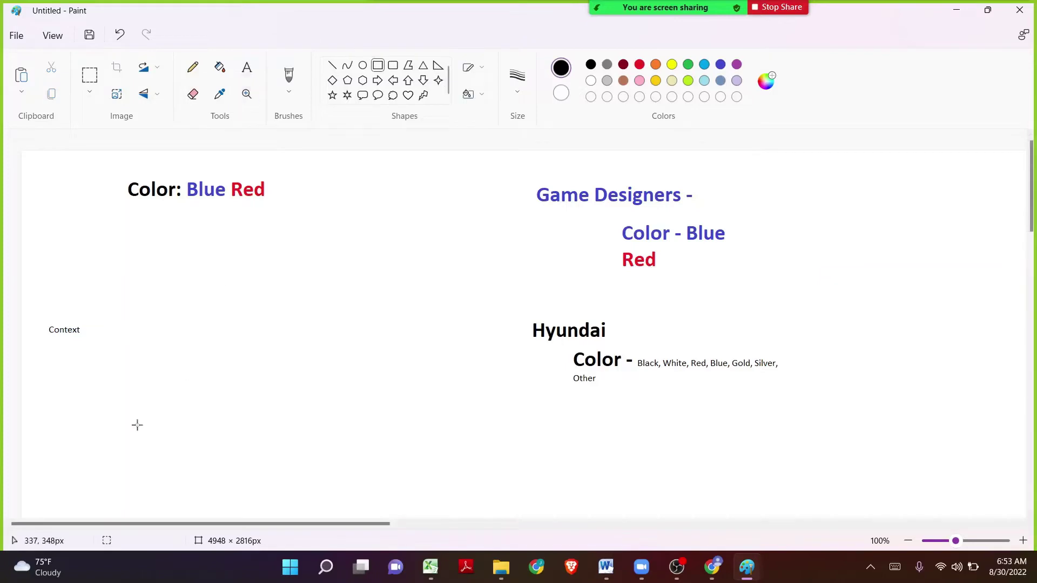
pyautogui.hotkey('ctrl', 'z')
# Draw a large text box on the left and type the heading 'Context:' in 24-point size
pyautogui.click(246, 68)
pyautogui.moveTo(41, 279); pyautogui.dragTo(376, 511)
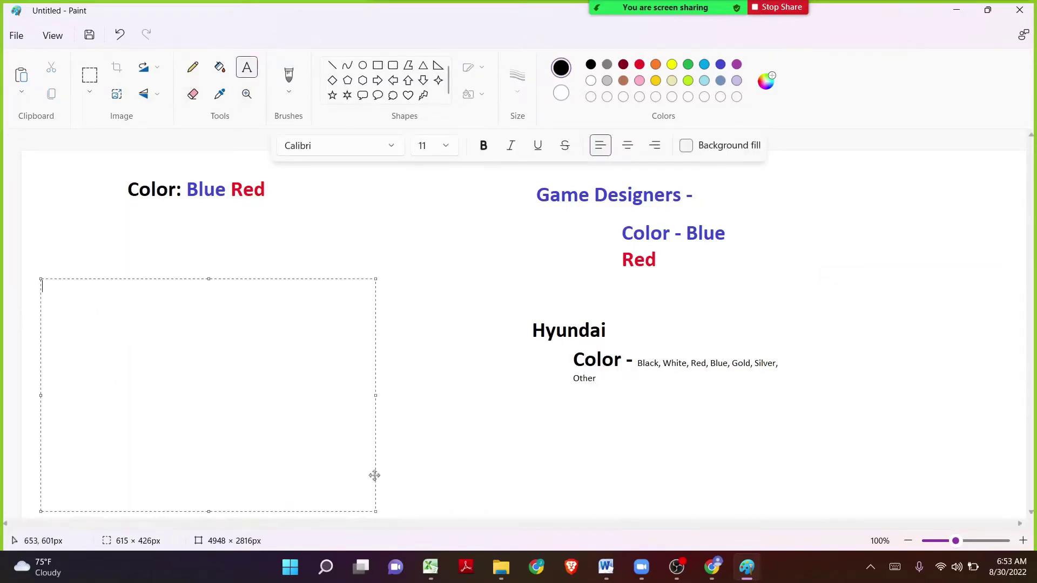
pyautogui.click(440, 152)
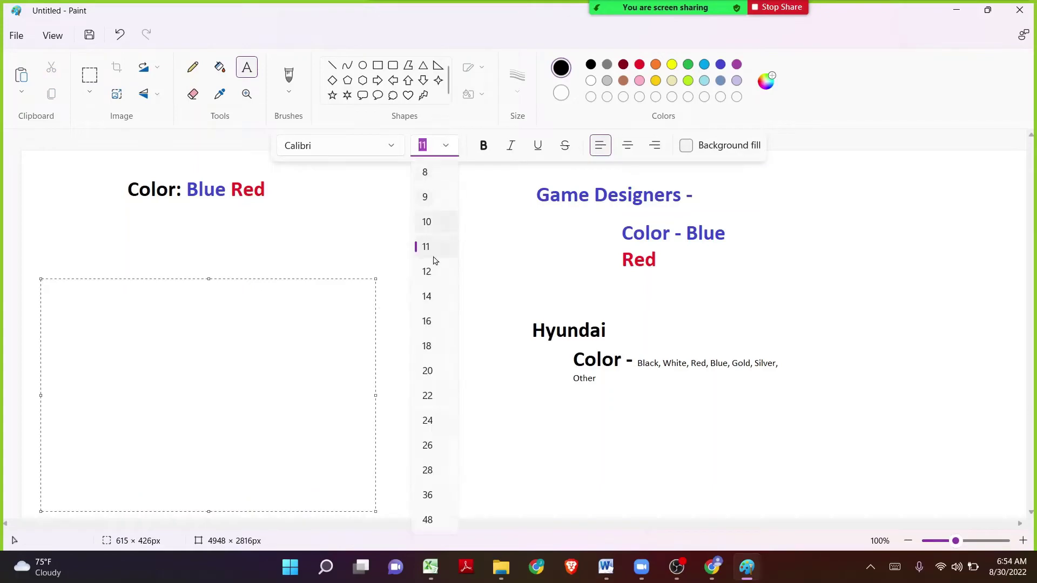
pyautogui.click(429, 422)
pyautogui.write('Context')
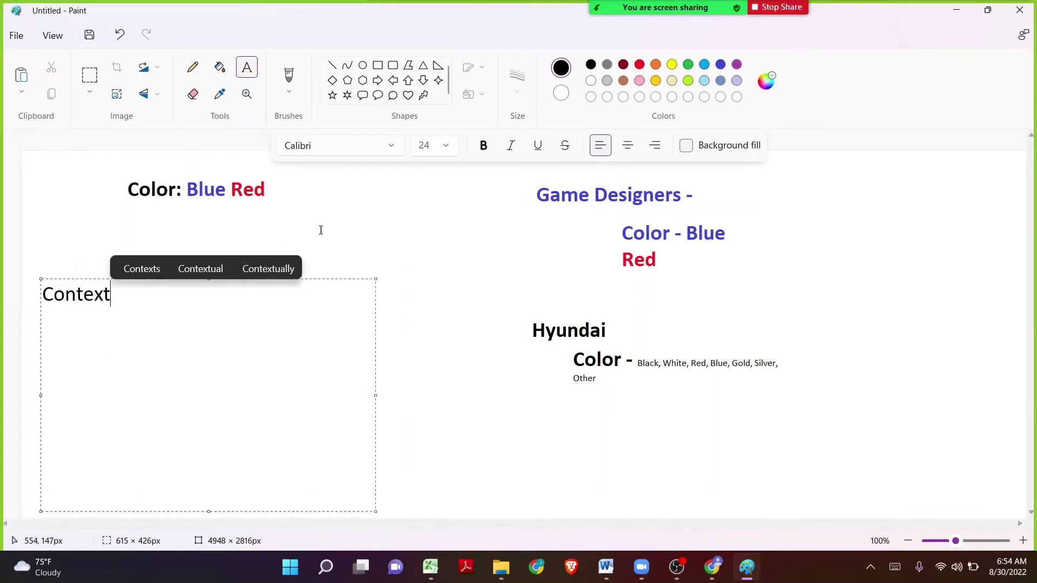
pyautogui.write(':')
pyautogui.press('Return')
pyautogui.press('Return')
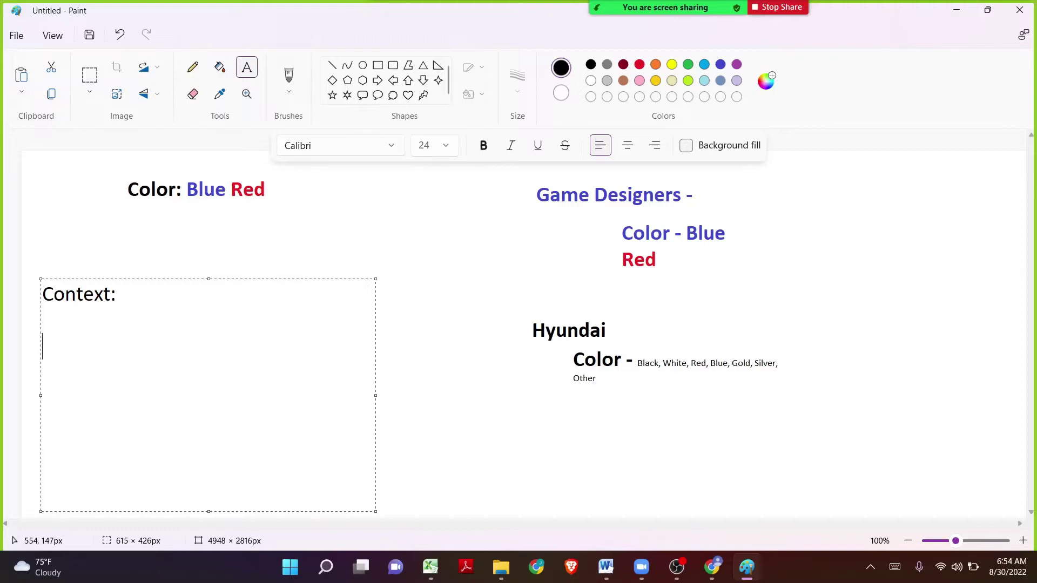
pyautogui.press('Up')
pyautogui.press('Up')
pyautogui.hotkey('ctrl', 'shift', 'Right')
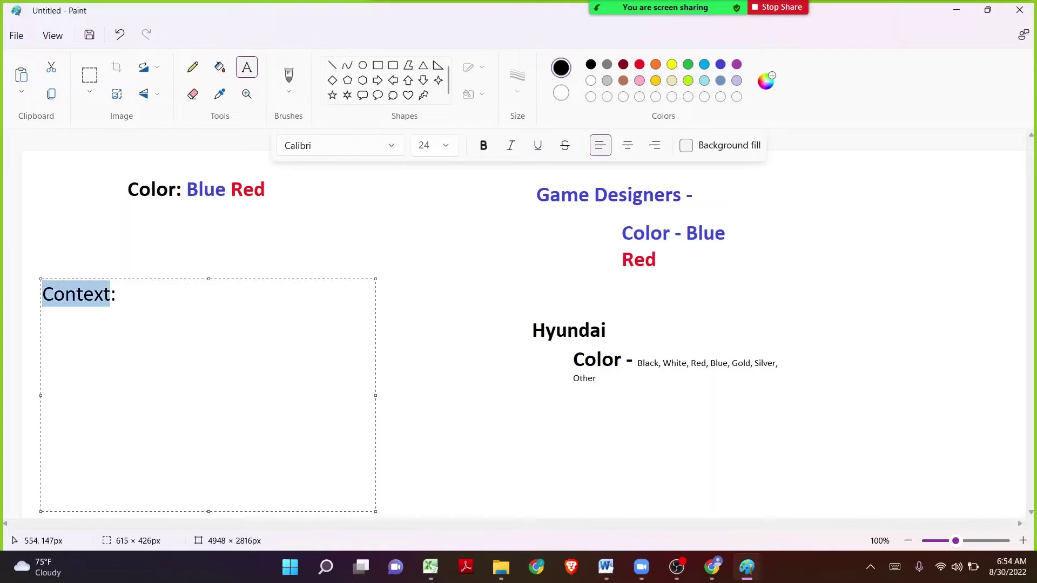
pyautogui.press('Right')
pyautogui.press('Right')
pyautogui.press('Right')
pyautogui.press('Return')
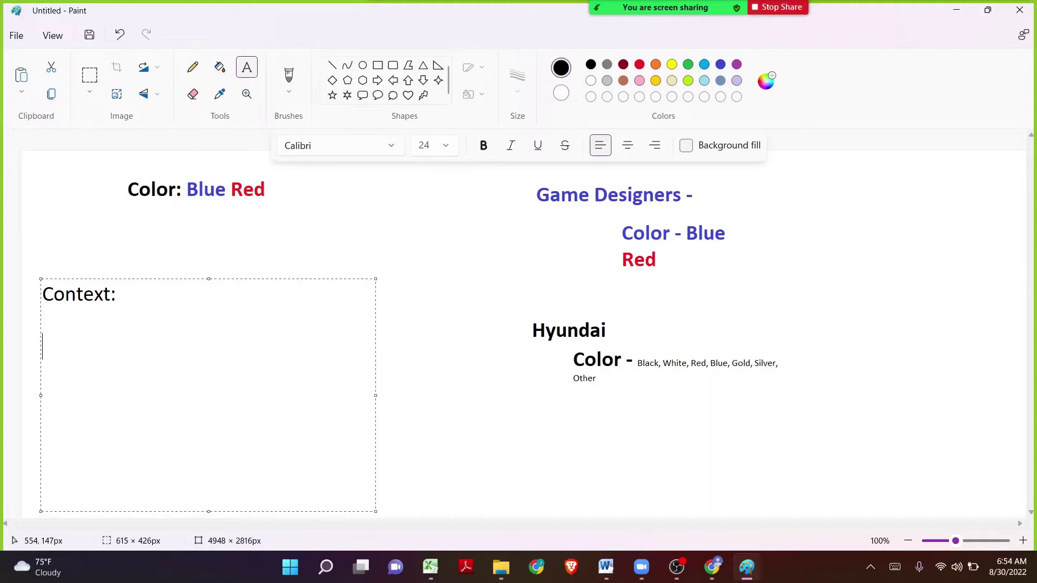
# Type the lines 'Hyundai: Context', 'Project - Hyundai' and 'Issue Type - Global(Issue Types)'
pyautogui.write('Hy')
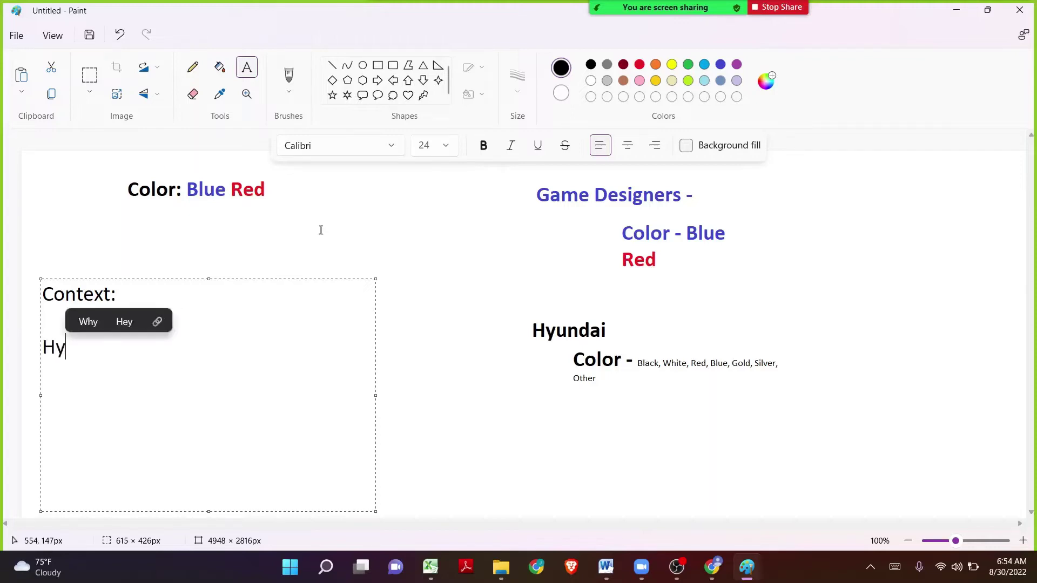
pyautogui.write('undai: ')
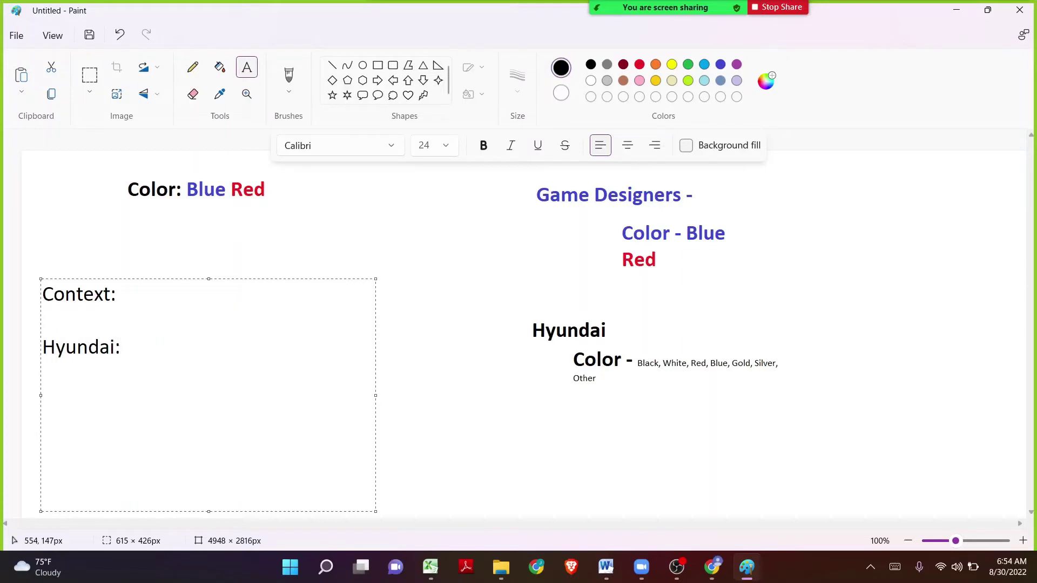
pyautogui.write('Con')
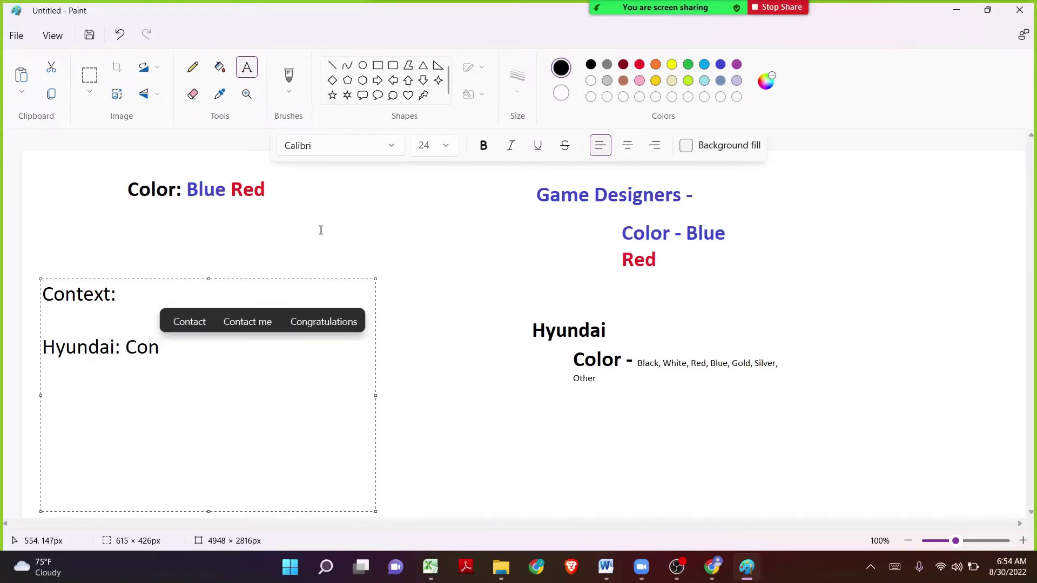
pyautogui.write('text')
pyautogui.press('Return')
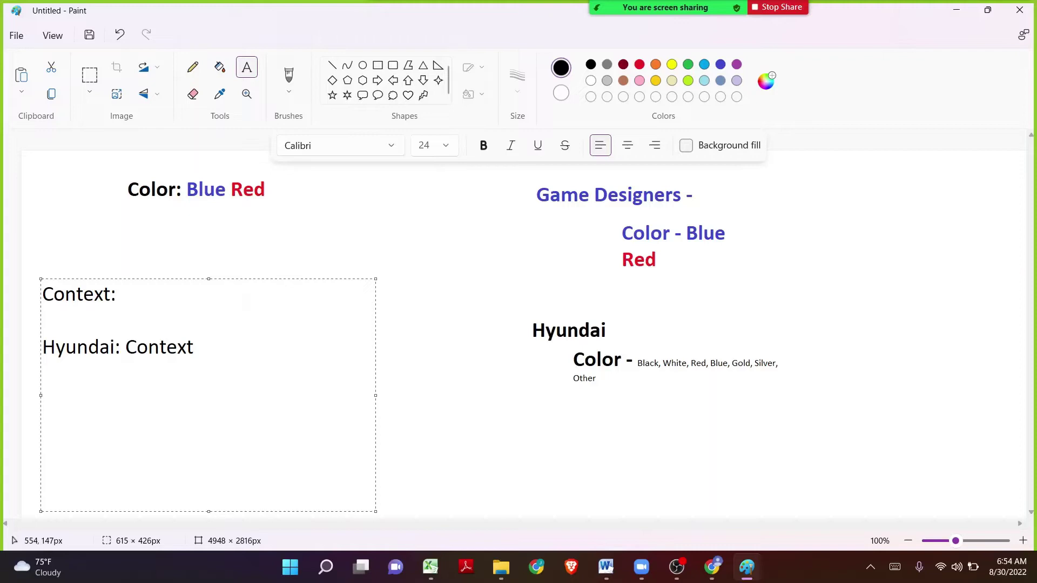
pyautogui.write('Project - Hyundai')
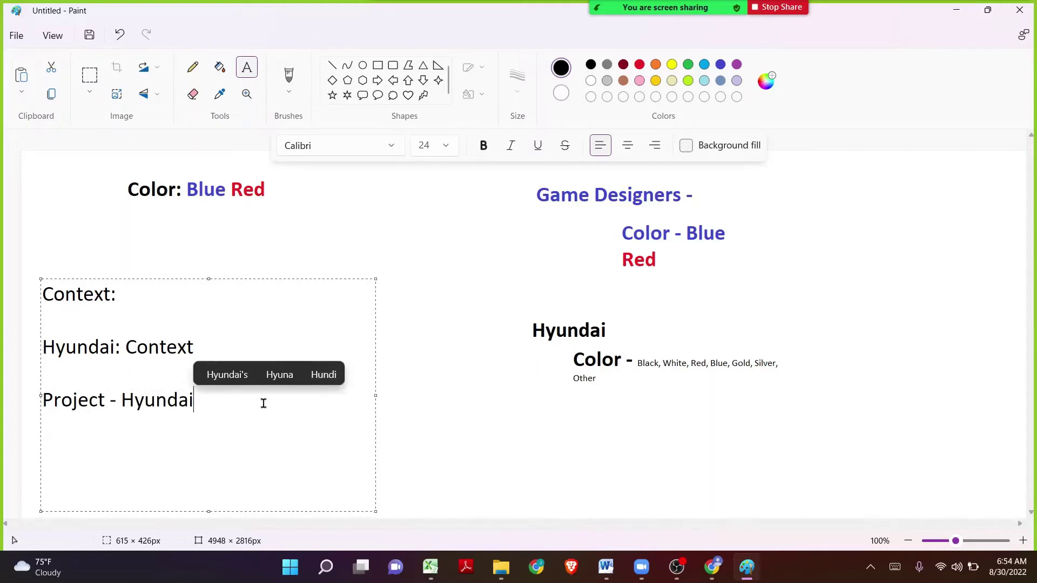
pyautogui.hotkey('ctrl', 'shift', 'Left')
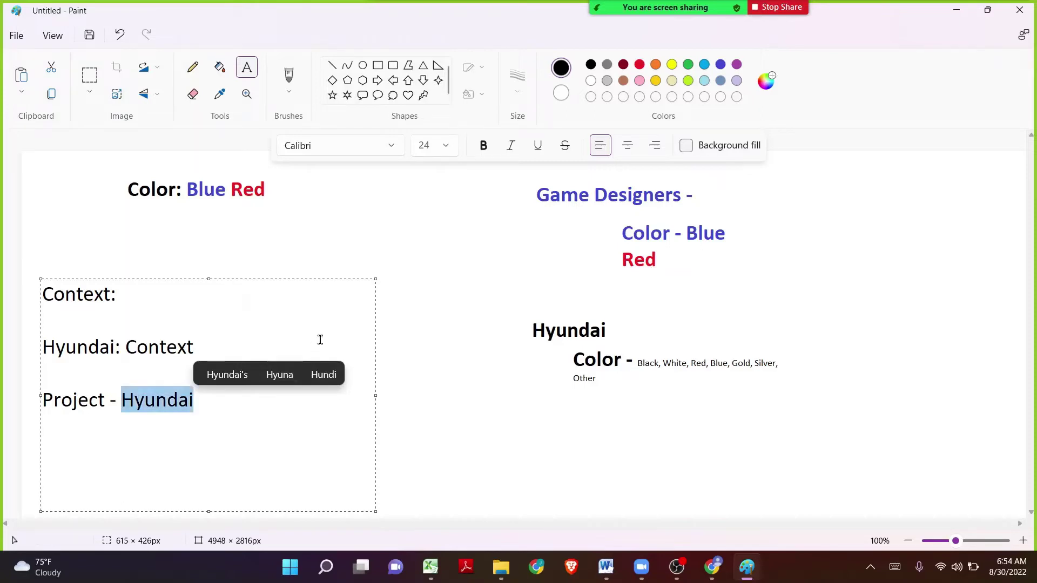
pyautogui.press('Right')
pyautogui.press('Return')
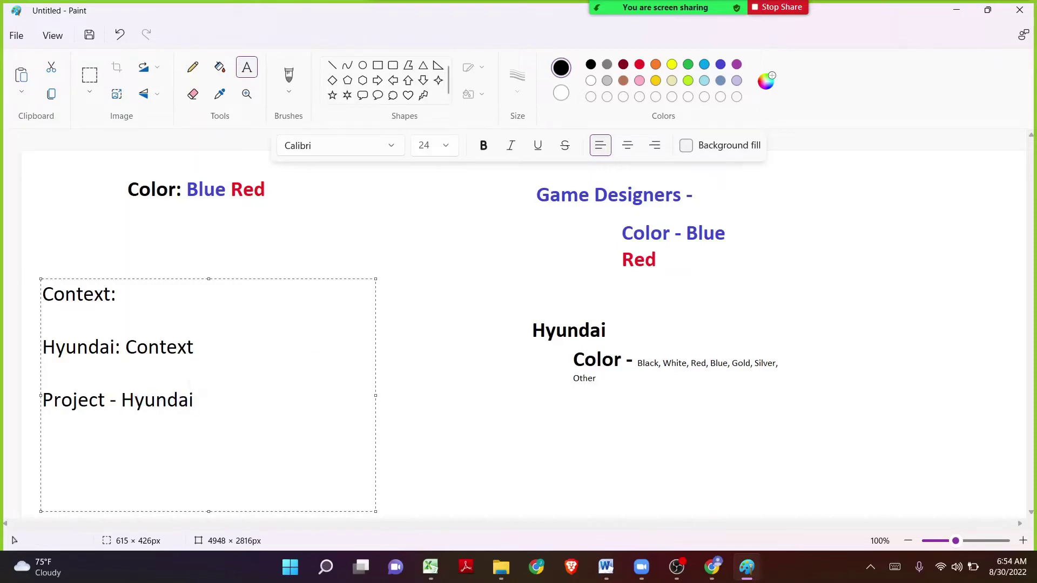
pyautogui.write('Issue Typ')
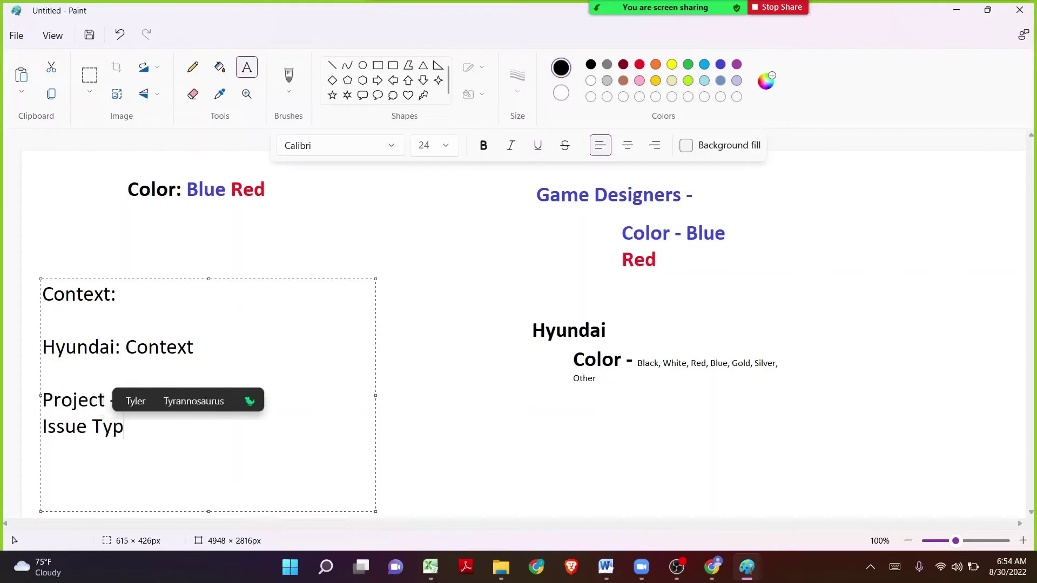
pyautogui.write('e - ')
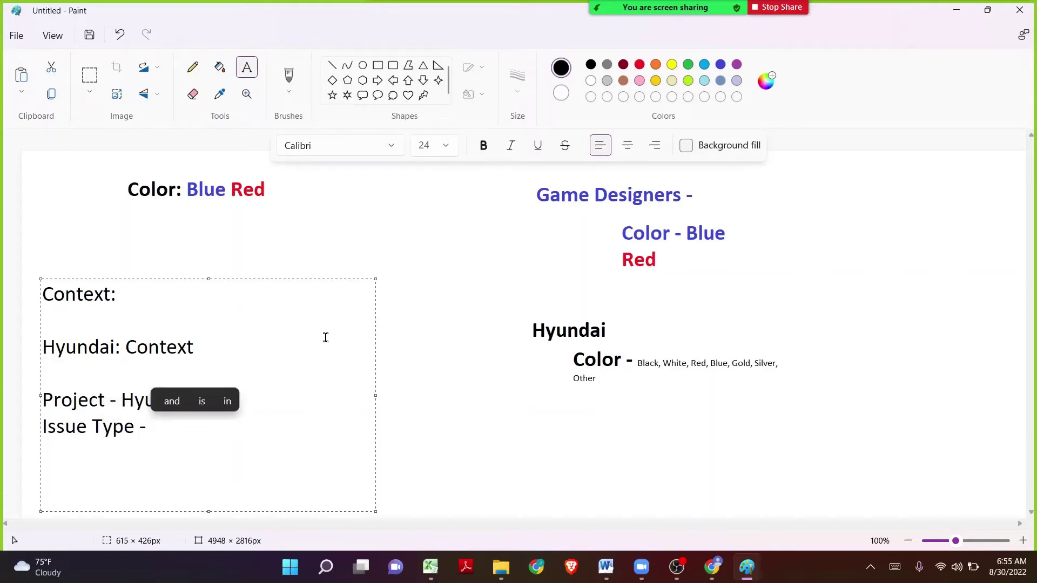
pyautogui.write('G')
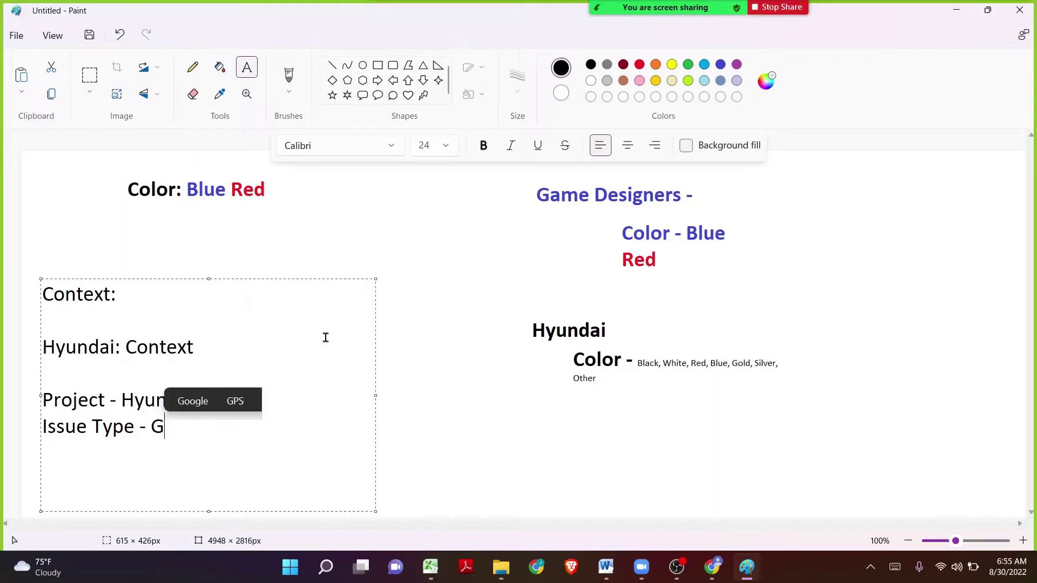
pyautogui.write('lobal')
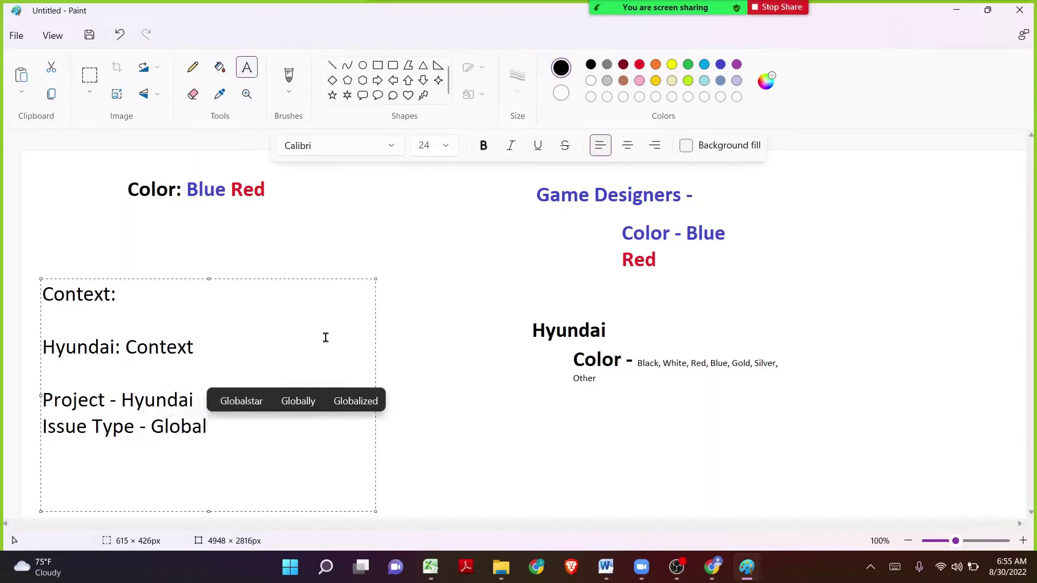
pyautogui.write('(')
pyautogui.write('Issue Ty')
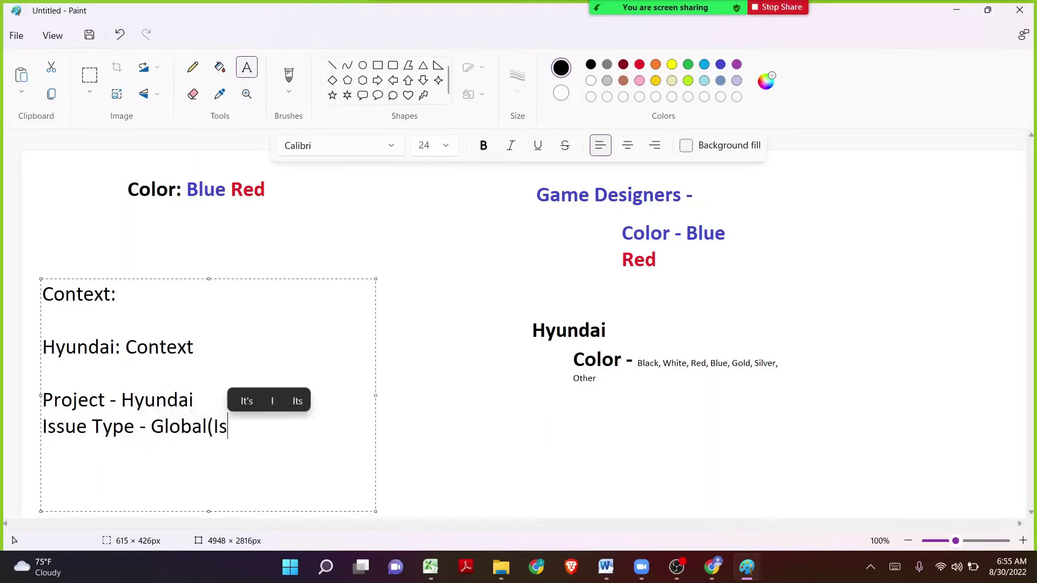
pyautogui.write('pes)')
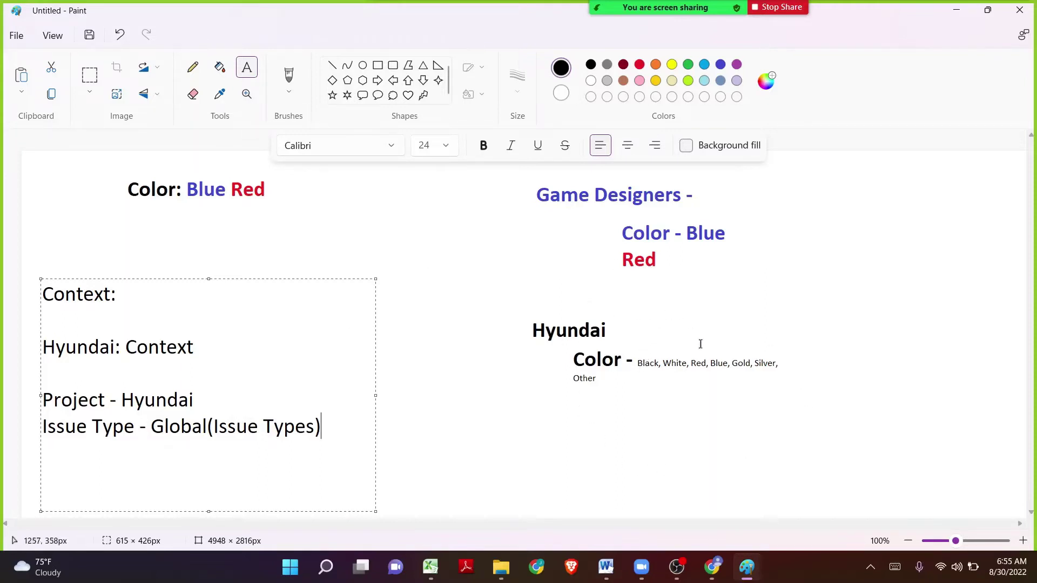
pyautogui.press('Return')
pyautogui.press('Return')
# Add 'Options -' with the pasted colour list in bold, and commit the text to the canvas
pyautogui.write('Op')
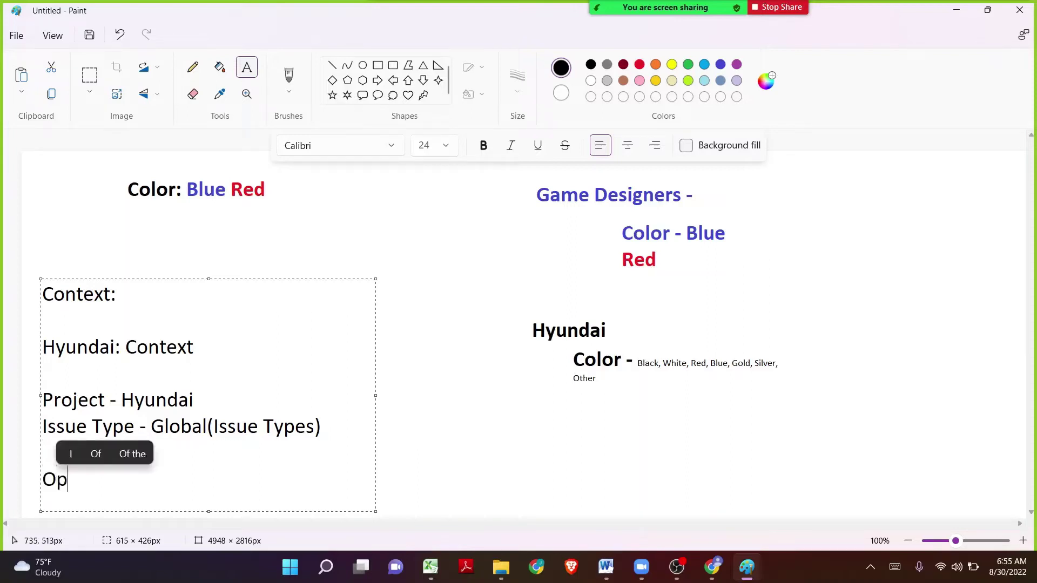
pyautogui.write('tions -')
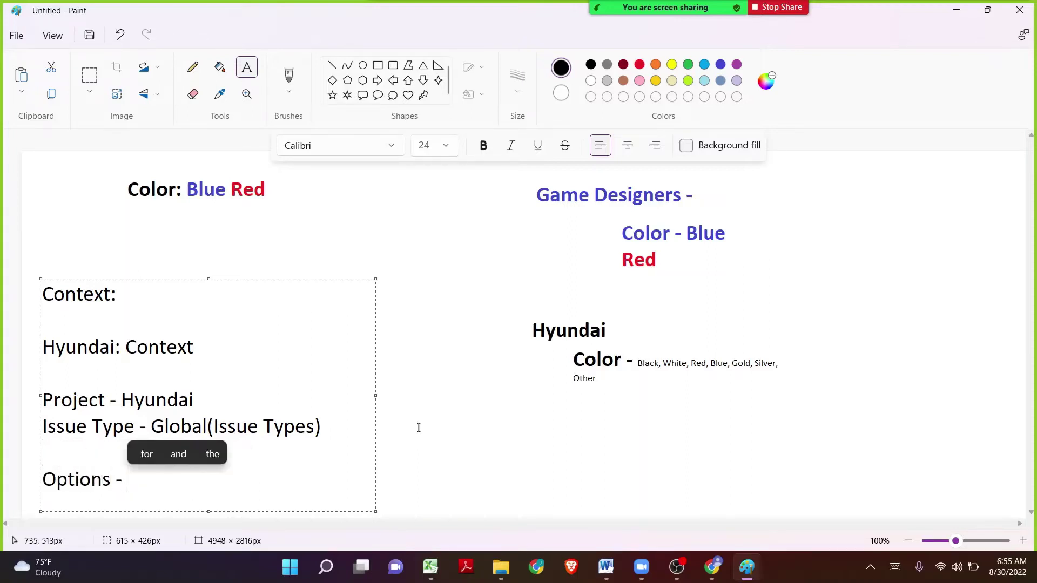
pyautogui.press('Return')
pyautogui.write('Bka')
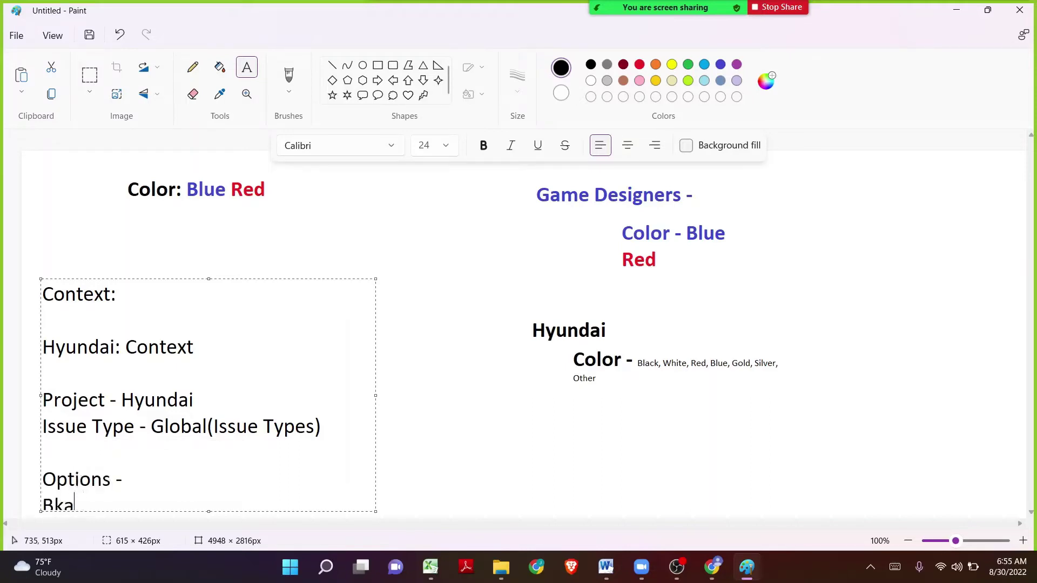
pyautogui.press('BackSpace')
pyautogui.press('BackSpace')
pyautogui.press('BackSpace')
pyautogui.write('Black, White, Red, Blue, Gold, Silver, Other')
pyautogui.hotkey('ctrl', 'shift', 'Left')
pyautogui.hotkey('ctrl', 'shift', 'Left')
pyautogui.hotkey('ctrl', 'shift', 'Left')
pyautogui.hotkey('ctrl', 'shift', 'Left')
pyautogui.hotkey('ctrl', 'shift', 'Left')
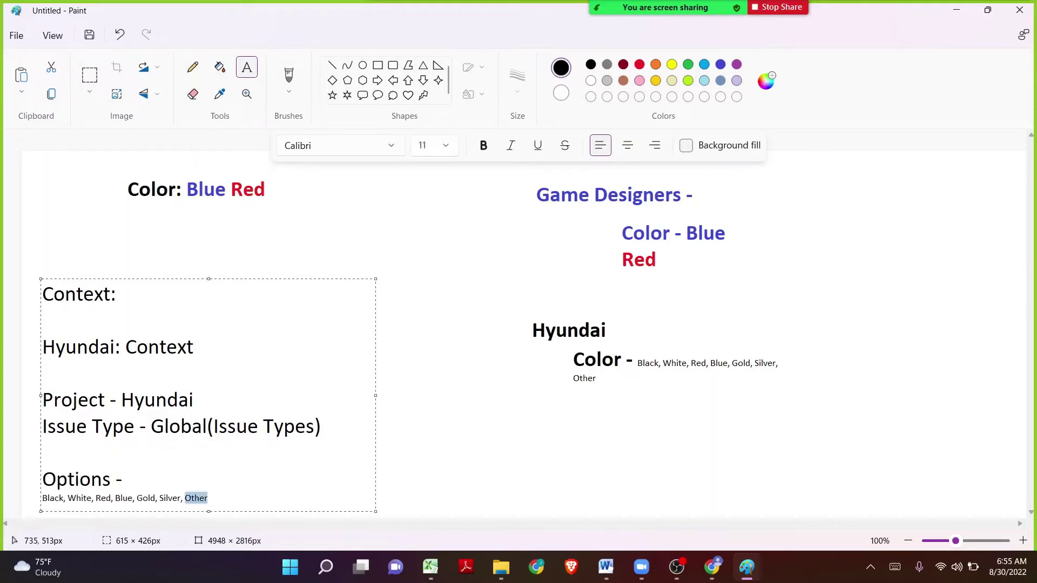
pyautogui.hotkey('ctrl', 'shift', 'Left')
pyautogui.hotkey('ctrl', 'shift', 'Left')
pyautogui.hotkey('ctrl', 'shift', 'Left')
pyautogui.hotkey('ctrl', 'shift', 'Left')
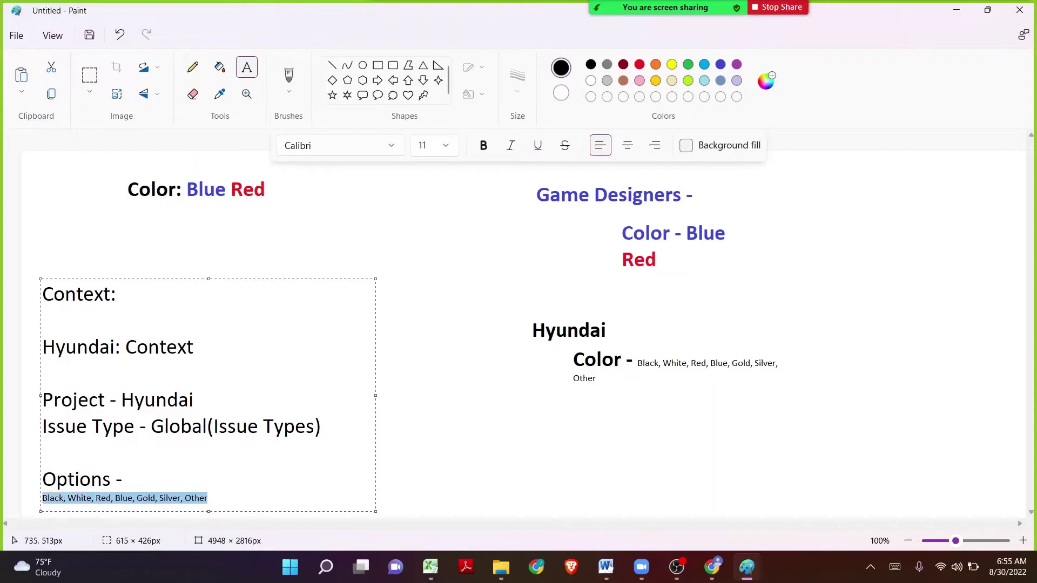
pyautogui.hotkey('ctrl', 'b')
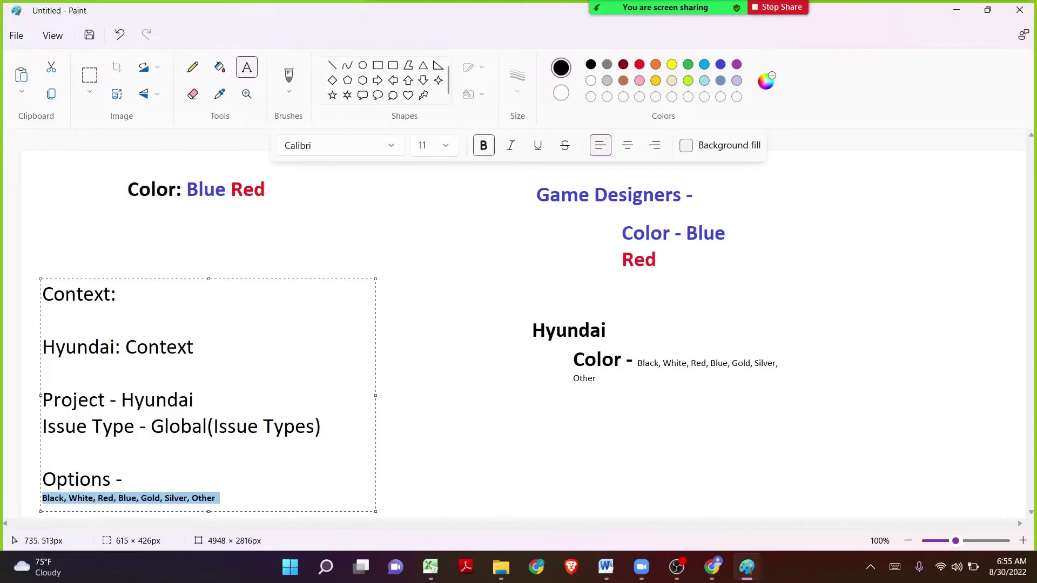
pyautogui.click(465, 368)
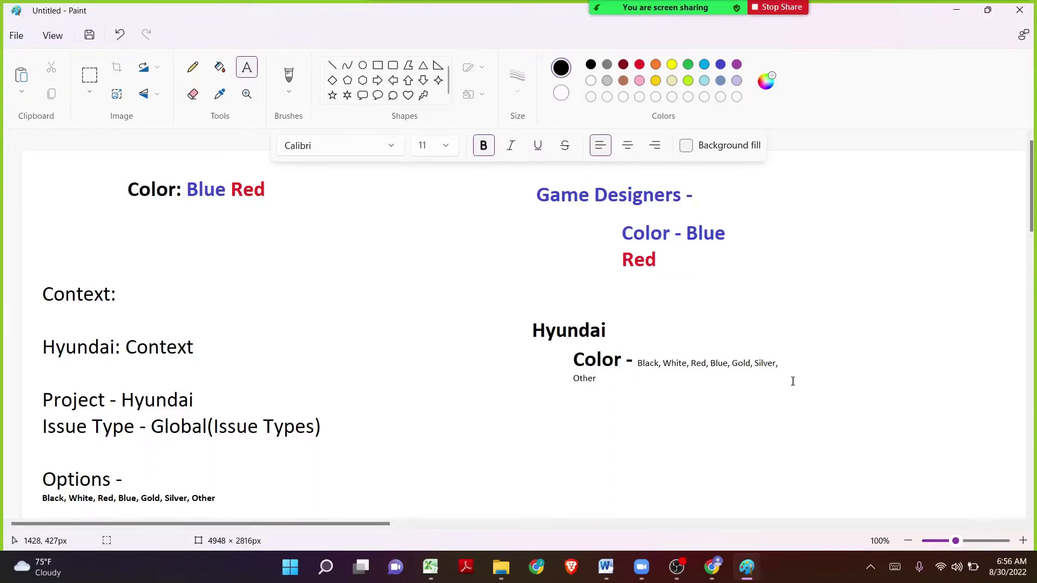
# Limit the Color field's context to the Hyundai project for any issue type, and save it
pyautogui.click(954, 17)
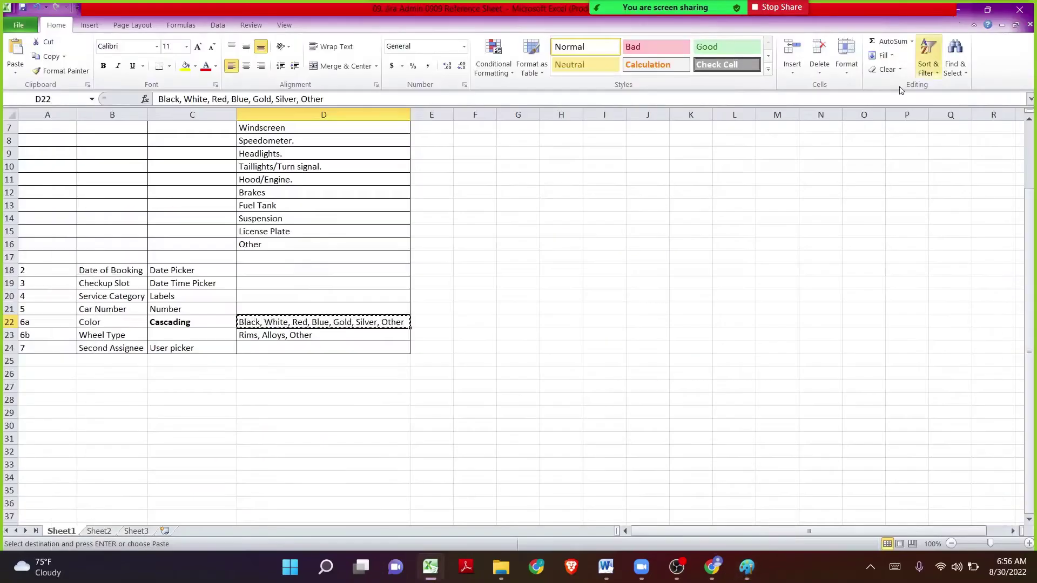
pyautogui.click(717, 569)
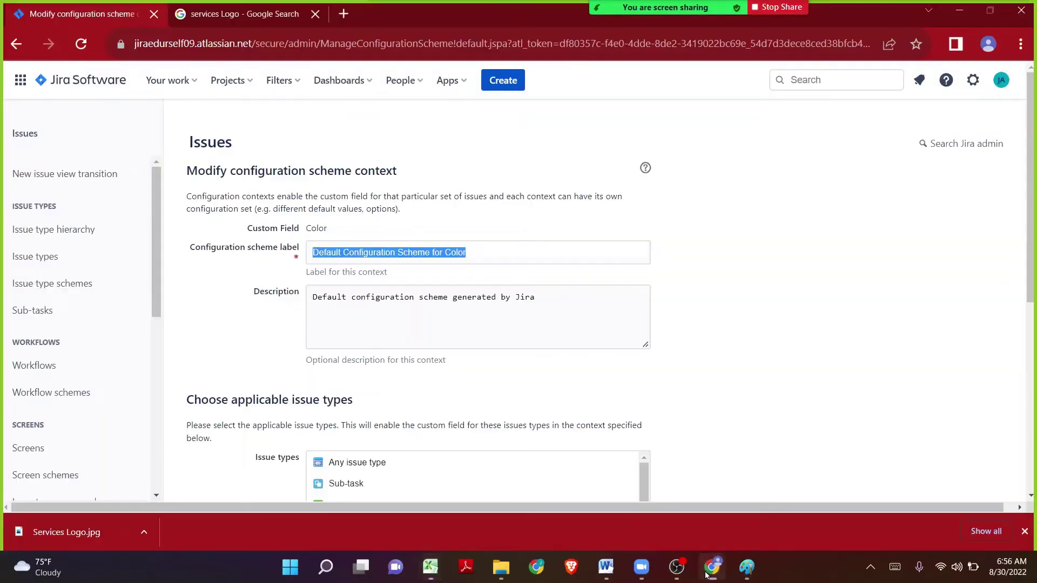
pyautogui.click(755, 373)
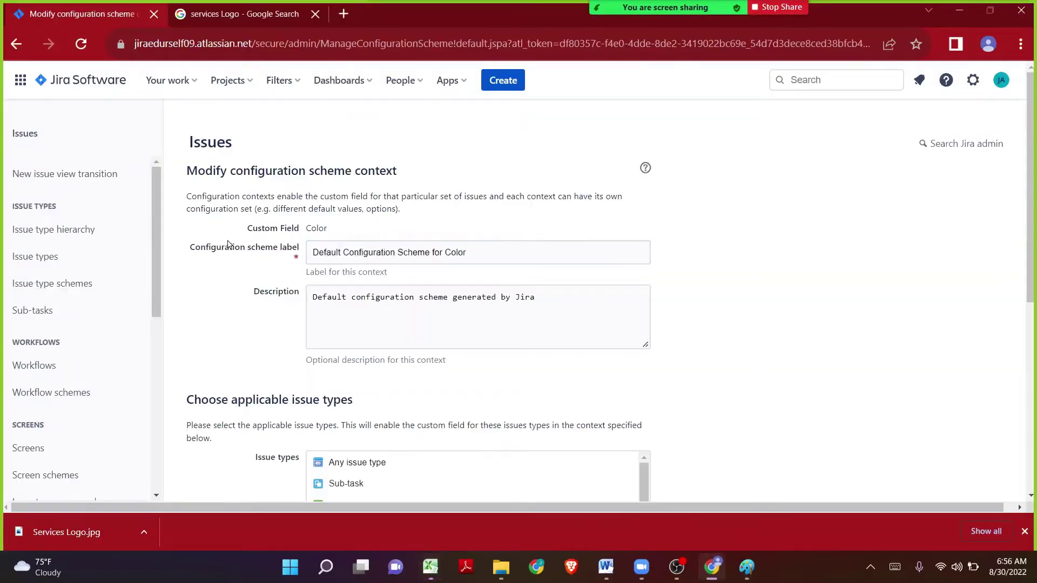
pyautogui.scroll(-6, 228, 245)
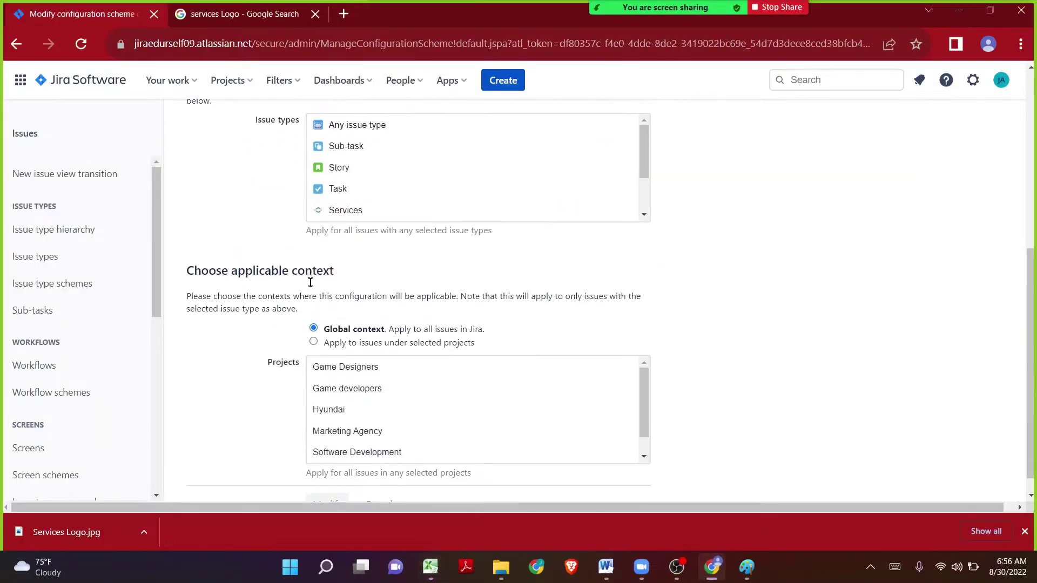
pyautogui.scroll(1, 326, 253)
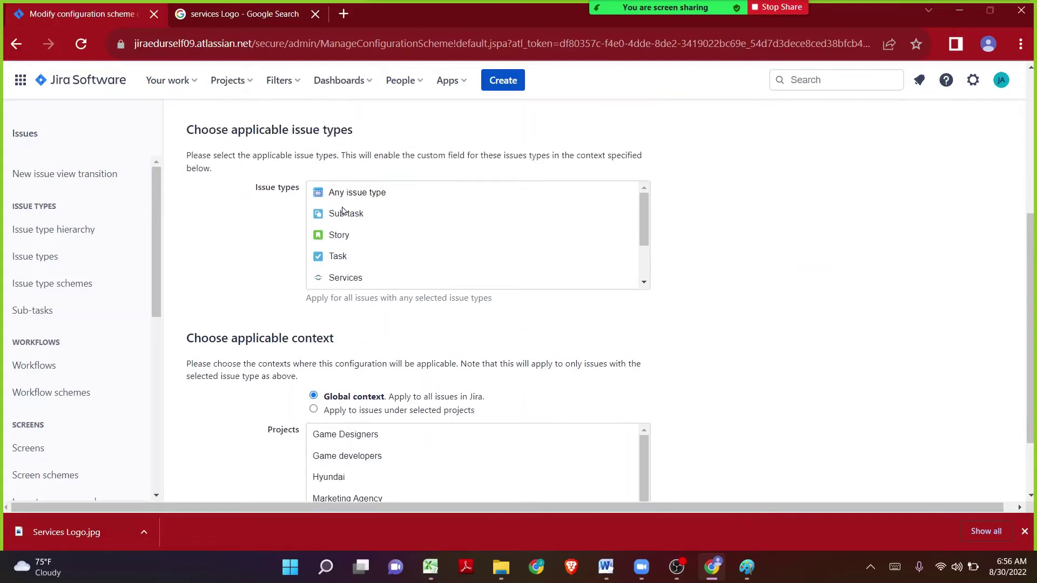
pyautogui.click(339, 197)
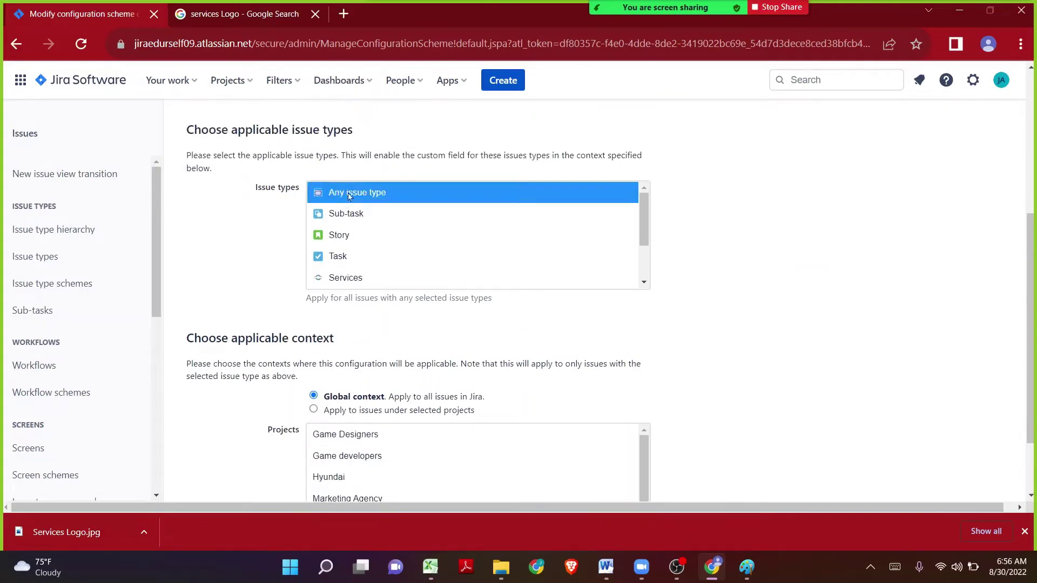
pyautogui.moveTo(646, 216)
pyautogui.mouseDown()
pyautogui.moveTo(646, 262)
pyautogui.moveTo(643, 202)
pyautogui.mouseUp()
pyautogui.scroll(-2, 673, 245)
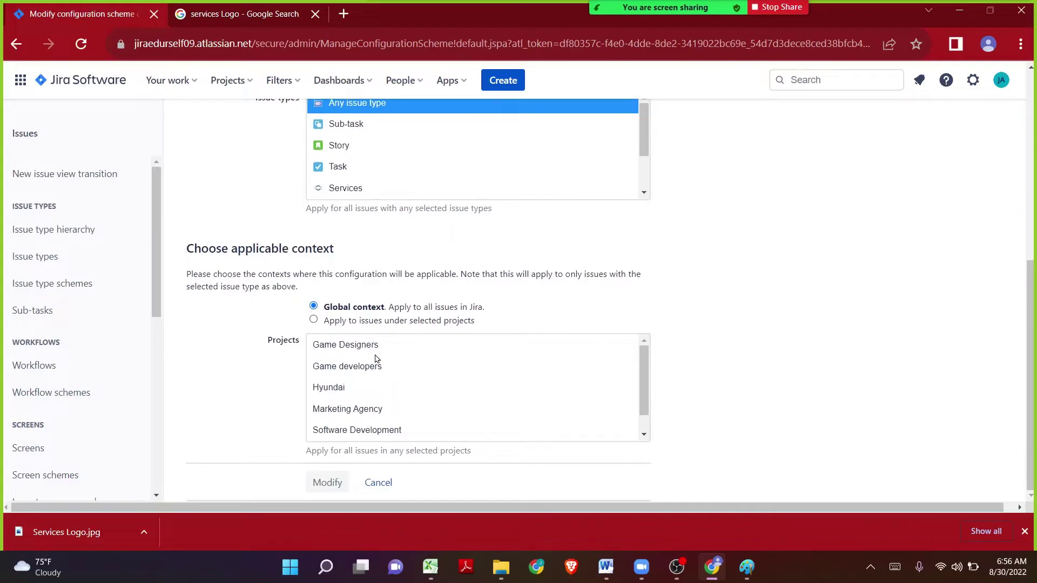
pyautogui.click(334, 390)
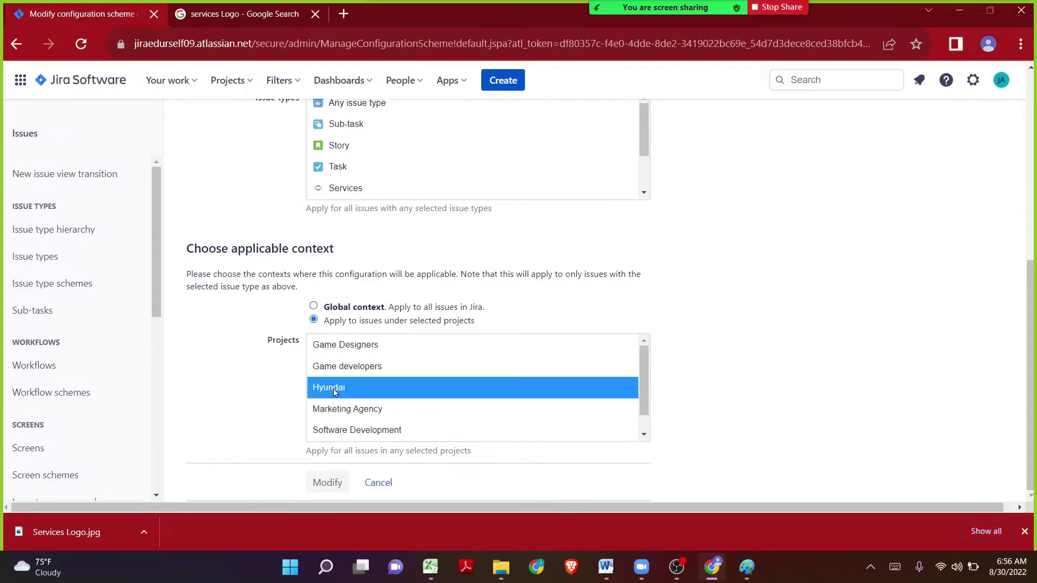
pyautogui.click(336, 485)
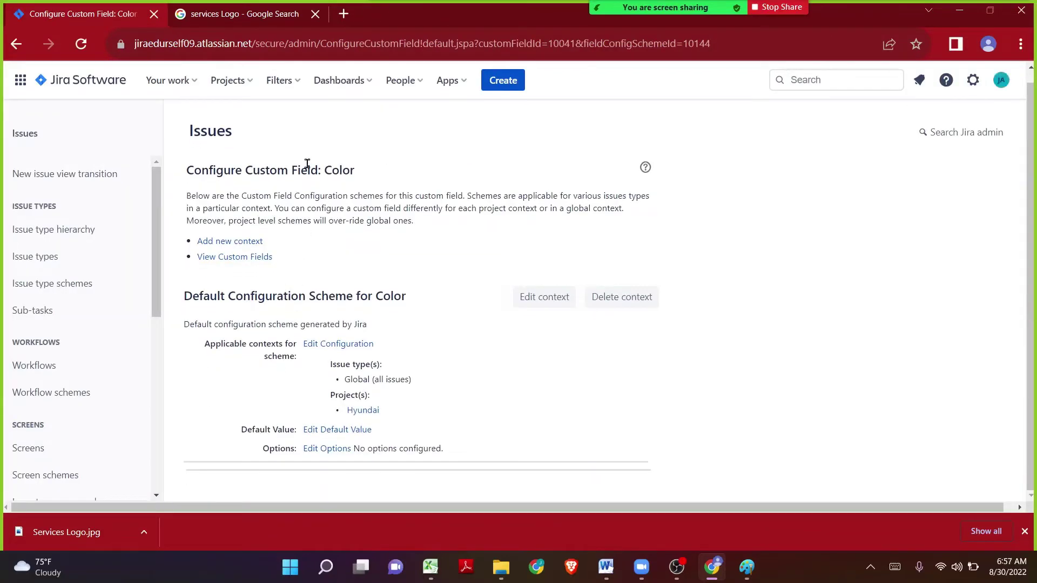
# Open Edit Options for the Hyundai-scoped Color field, which has no options yet
pyautogui.moveTo(321, 172); pyautogui.dragTo(358, 177)
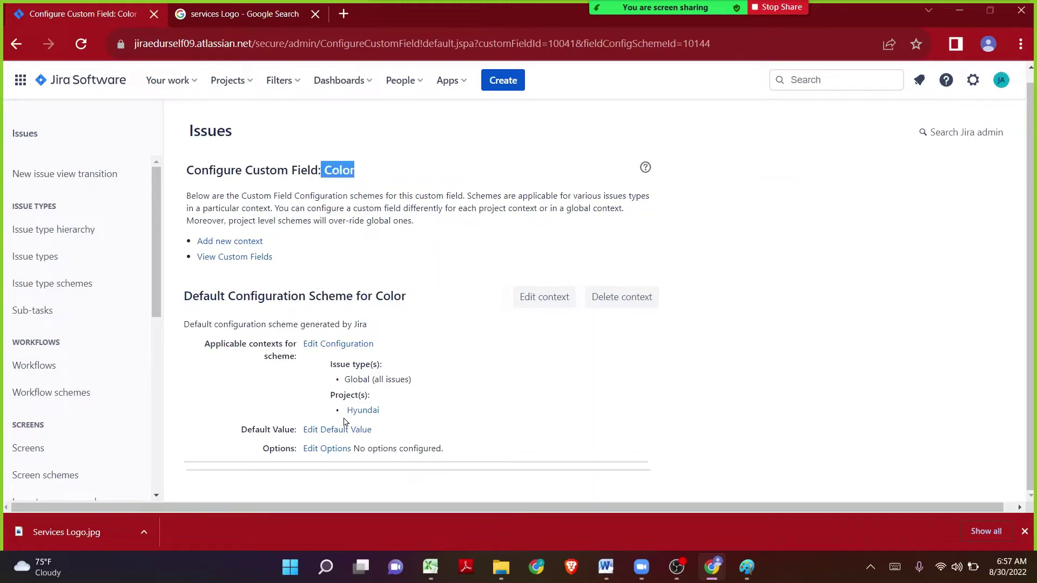
pyautogui.click(332, 396)
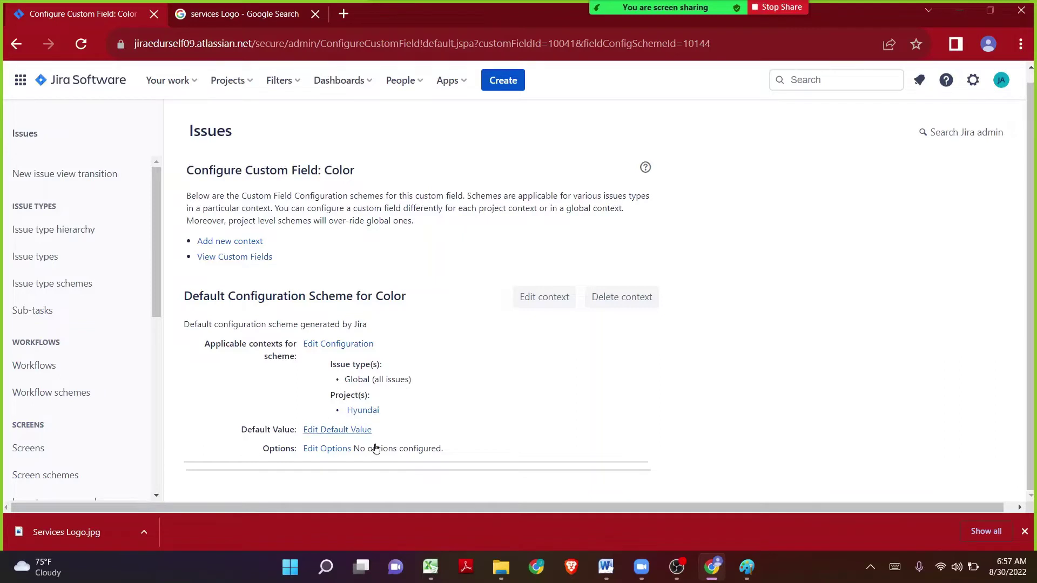
pyautogui.moveTo(396, 413); pyautogui.dragTo(350, 420)
pyautogui.click(321, 450)
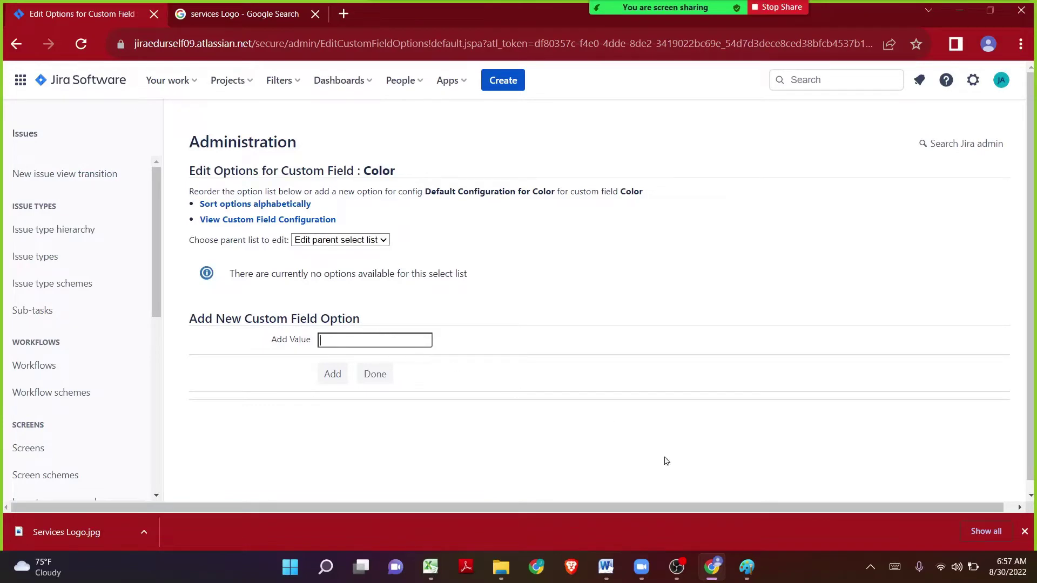
# Bring over the colour list from the spreadsheet and add Black as the first Color option
pyautogui.moveTo(718, 567)
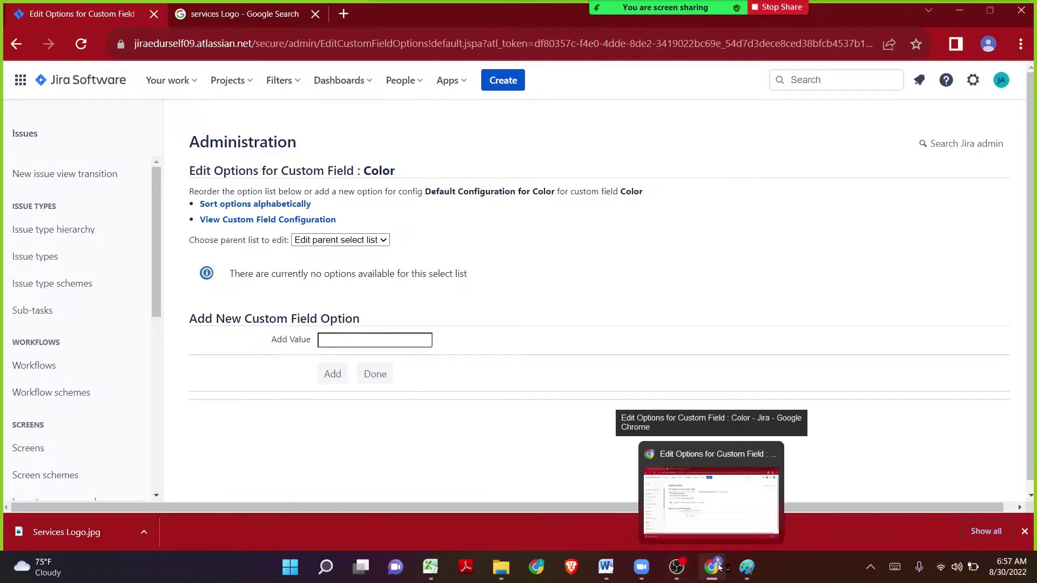
pyautogui.click(430, 576)
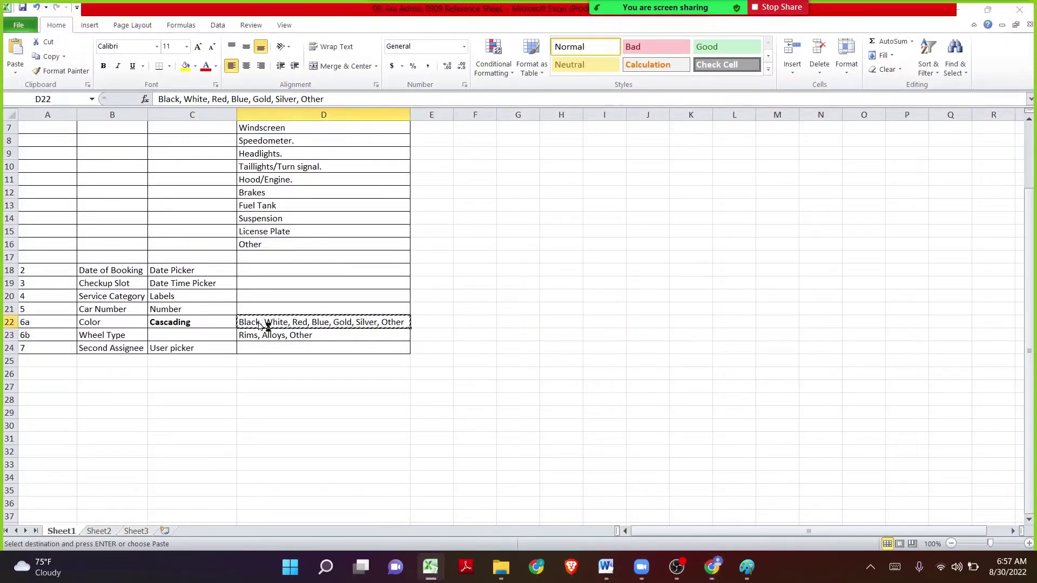
pyautogui.hotkey('alt', 'Tab')
pyautogui.hotkey('ctrl', 'v')
pyautogui.hotkey('ctrl', 'shift', 'Left')
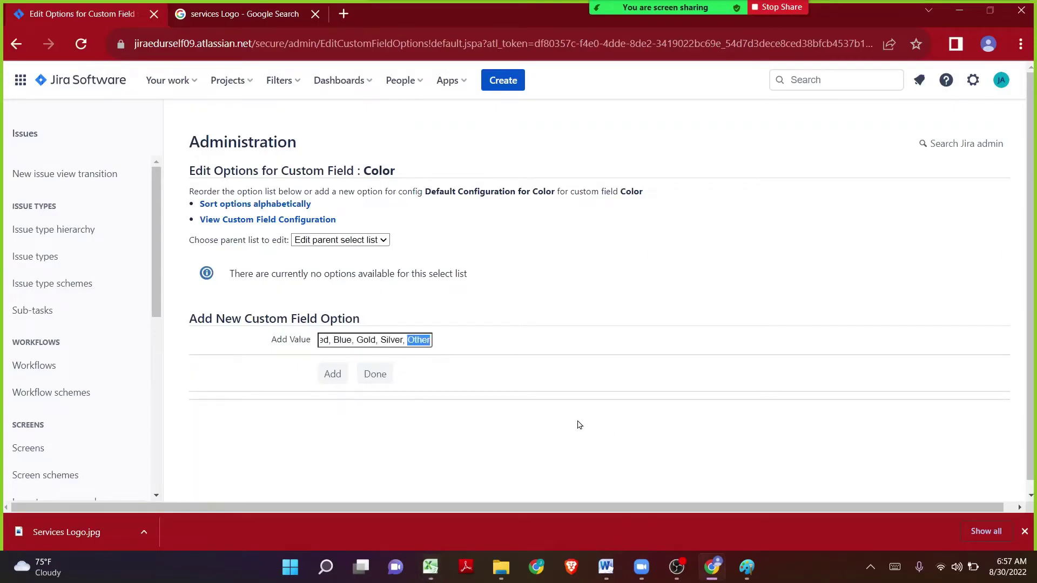
pyautogui.hotkey('shift', 'Home')
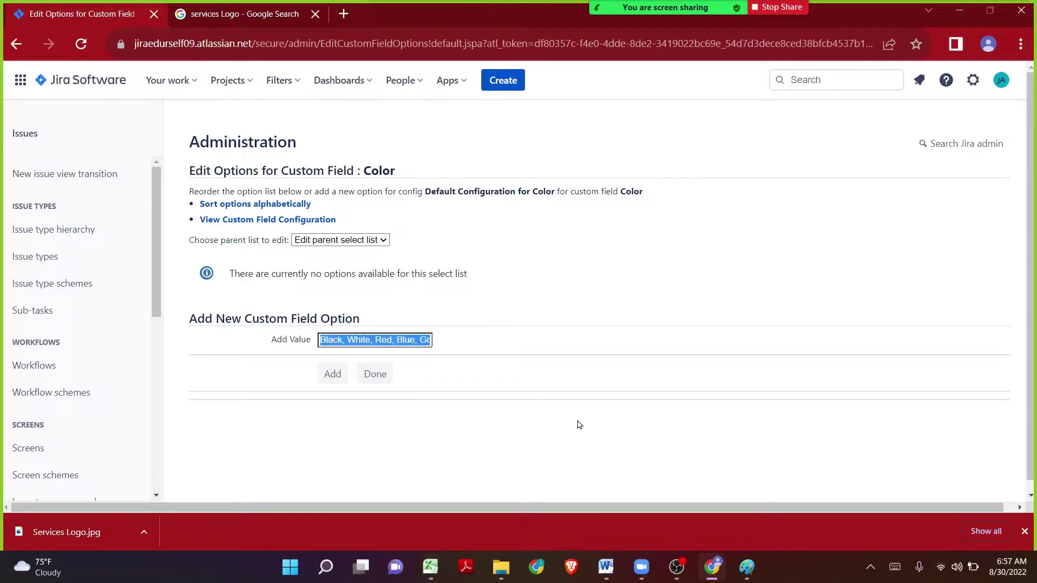
pyautogui.write('Black')
pyautogui.press('Return')
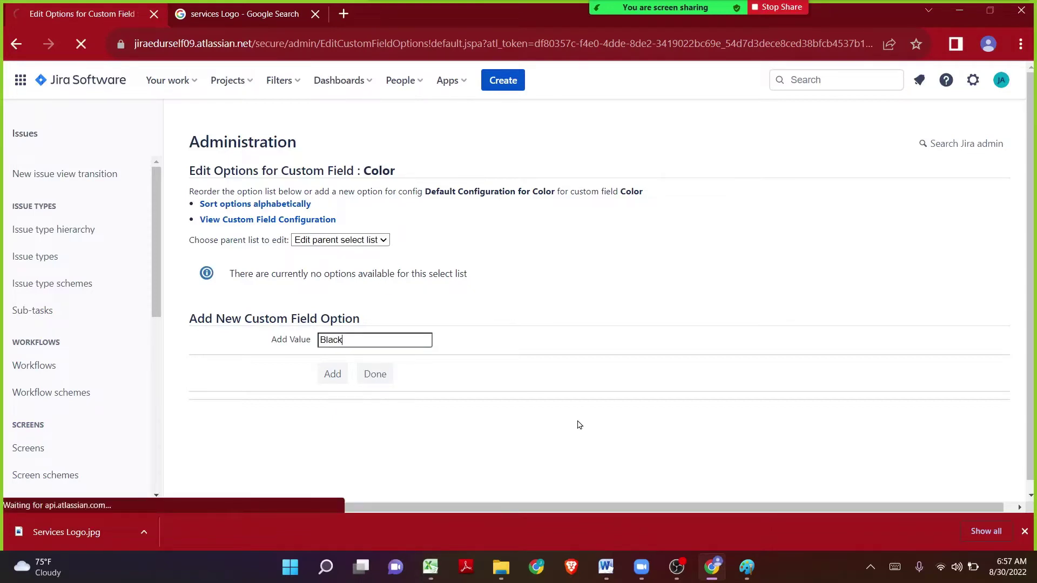
# Add the remaining colours Blue, Gold, Silver and Other as Color options
pyautogui.hotkey('alt', 'Tab')
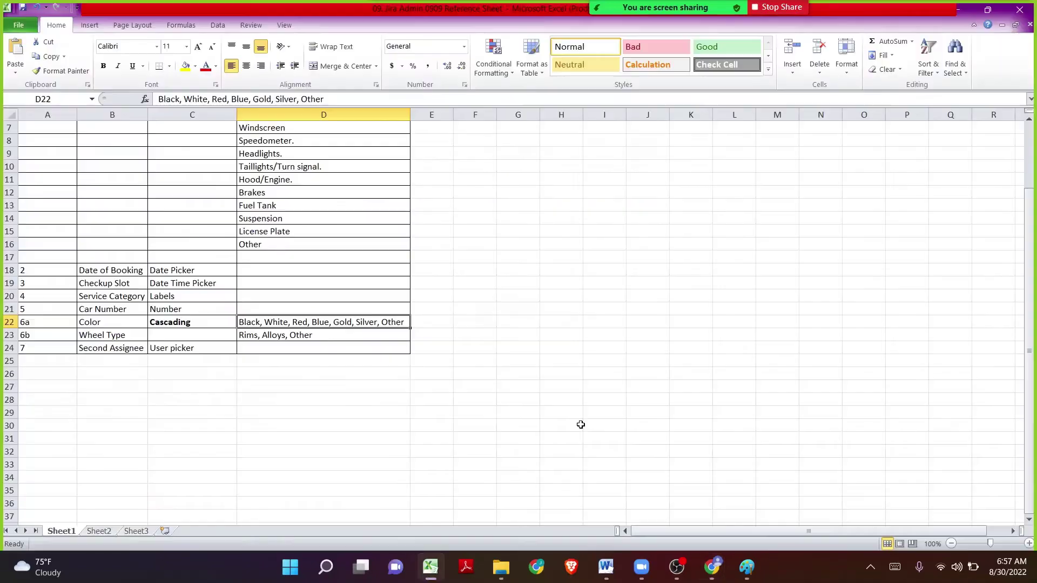
pyautogui.hotkey('alt', 'Tab')
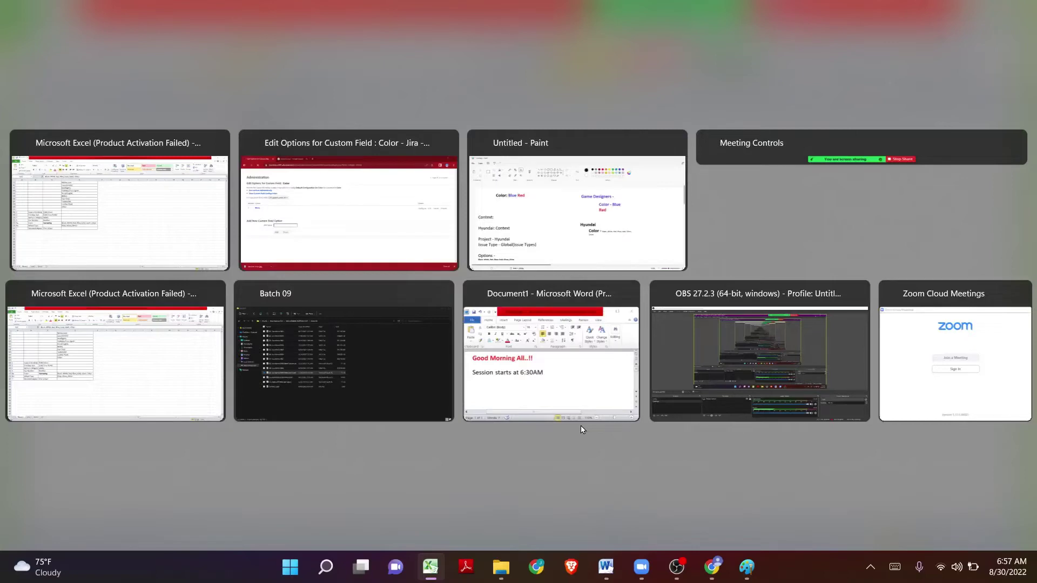
pyautogui.hotkey('alt', 'Tab')
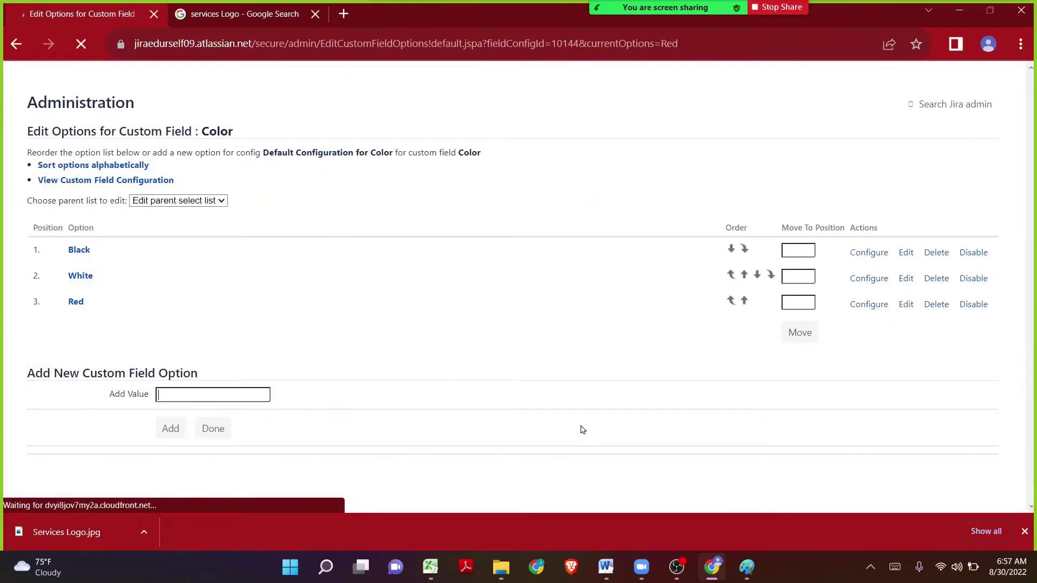
pyautogui.write('Blue')
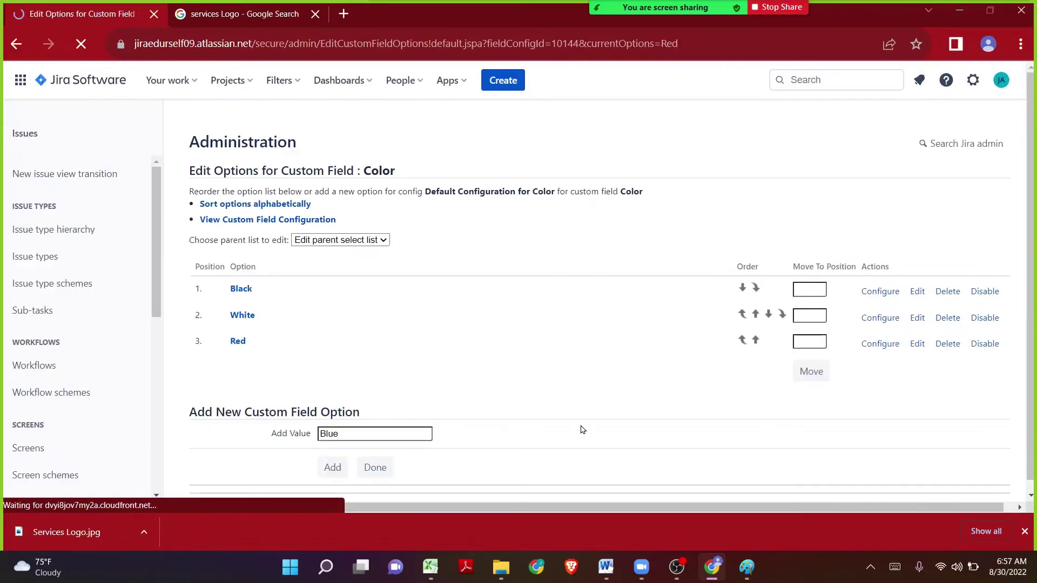
pyautogui.press('Return')
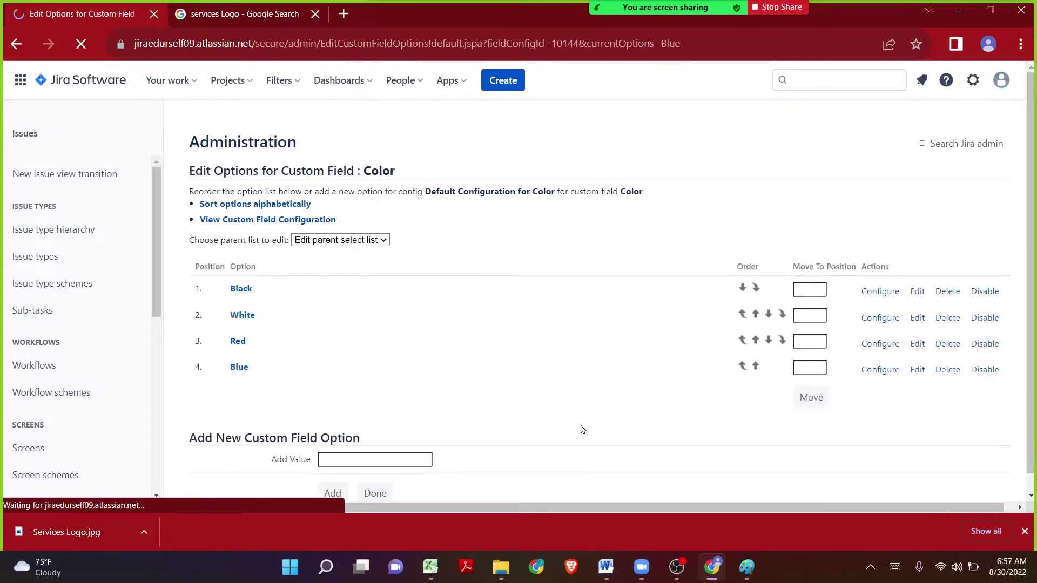
pyautogui.write('Gold')
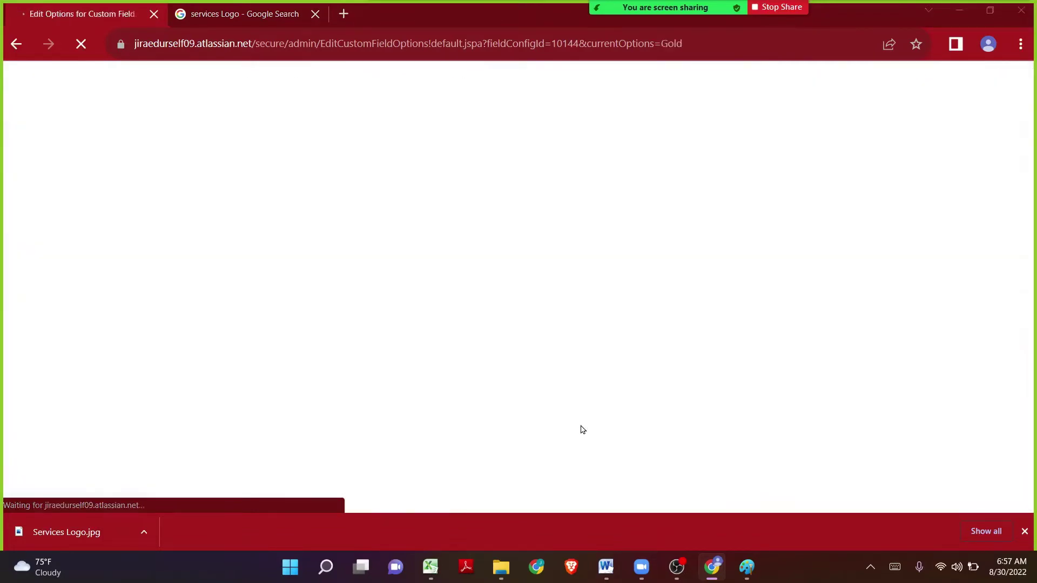
pyautogui.hotkey('alt', 'Tab')
pyautogui.hotkey('alt', 'Tab')
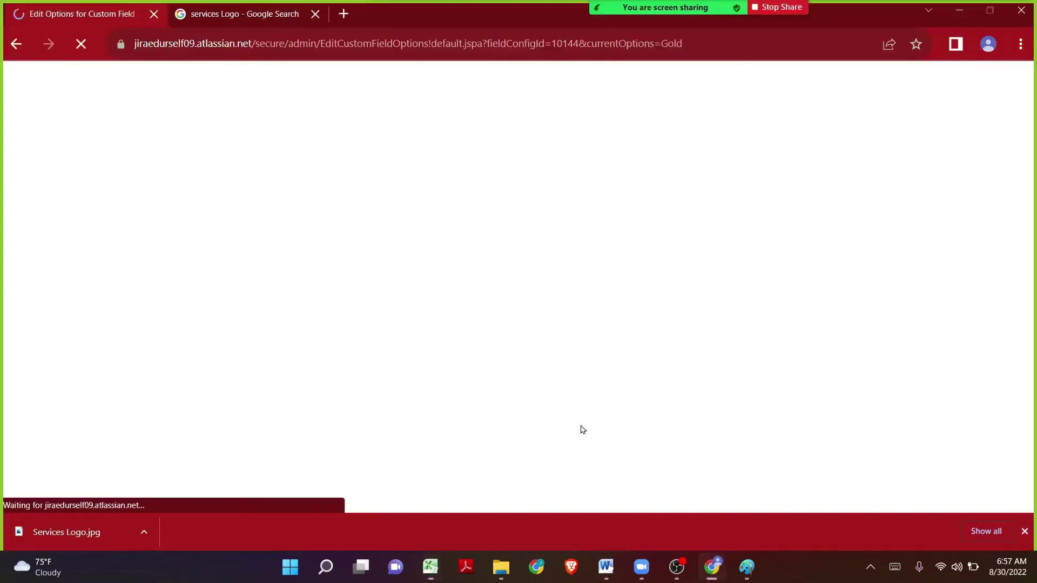
pyautogui.write('Silver')
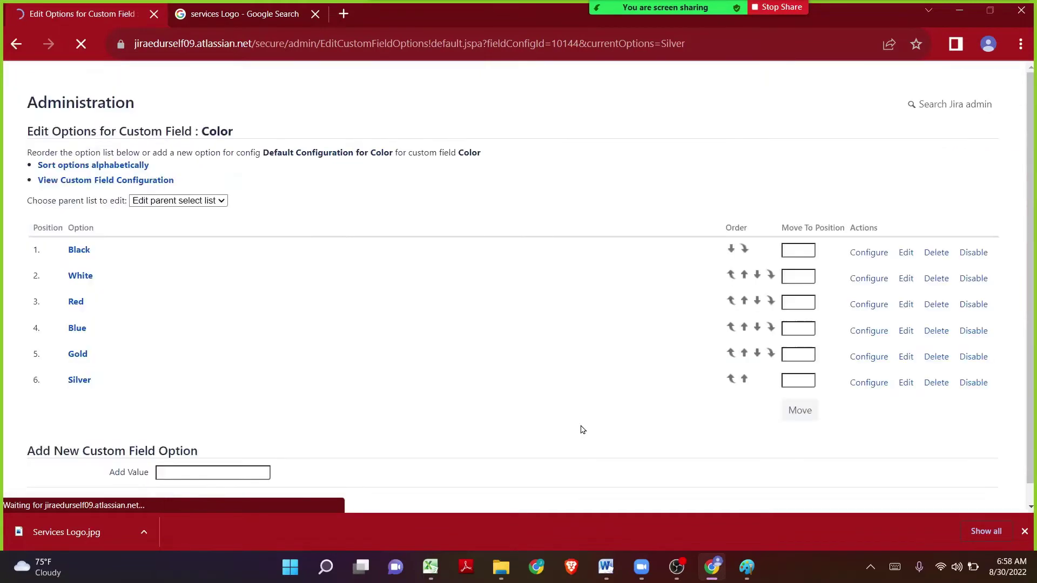
pyautogui.write('Ot')
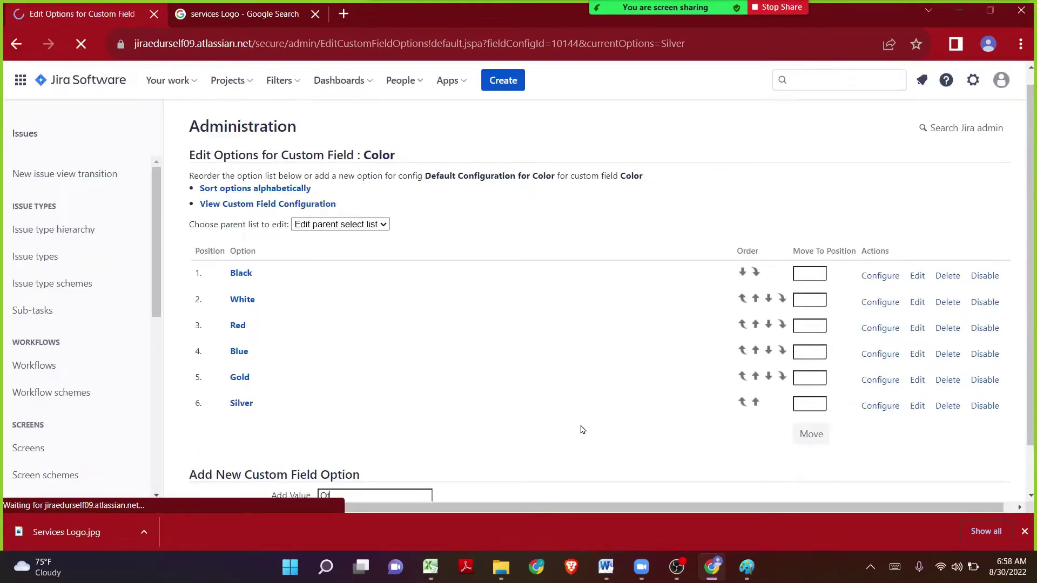
pyautogui.write('her')
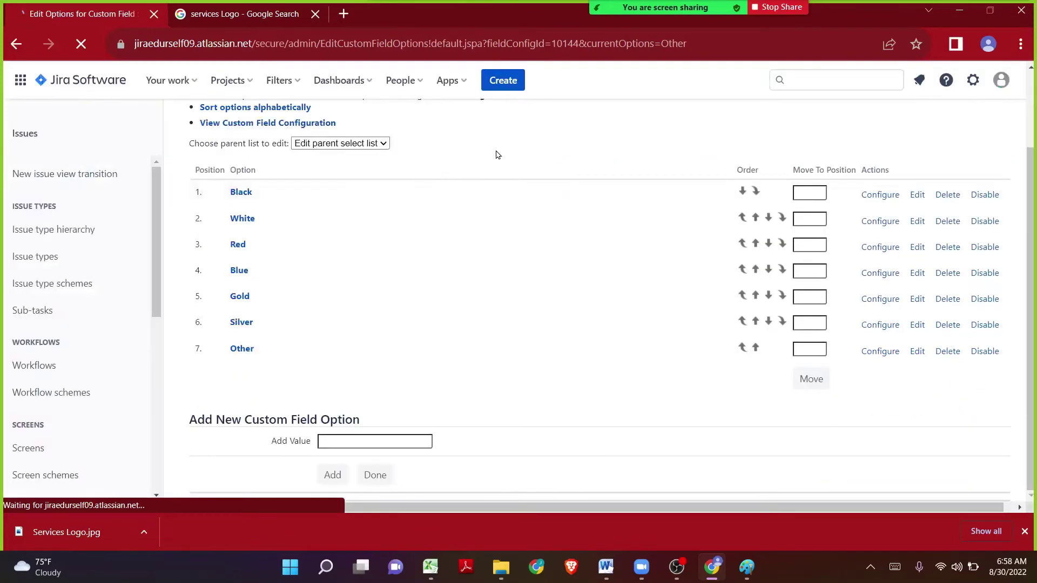
# Review the Color field's parent options, including Black, then select Excel's Cascading cell in row 22
pyautogui.moveTo(627, 191); pyautogui.dragTo(644, 194)
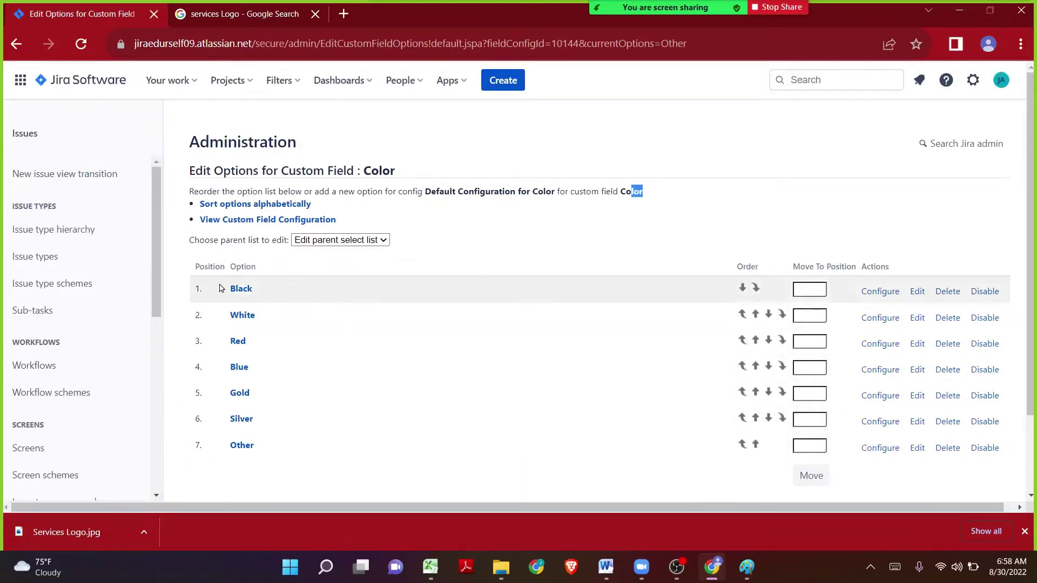
pyautogui.moveTo(190, 240); pyautogui.dragTo(280, 238)
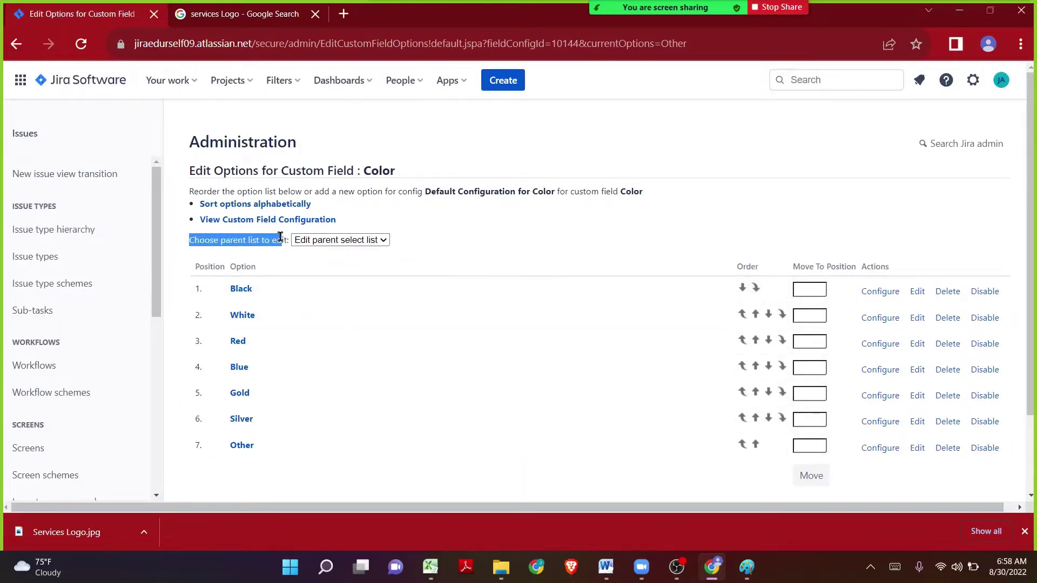
pyautogui.click(334, 238)
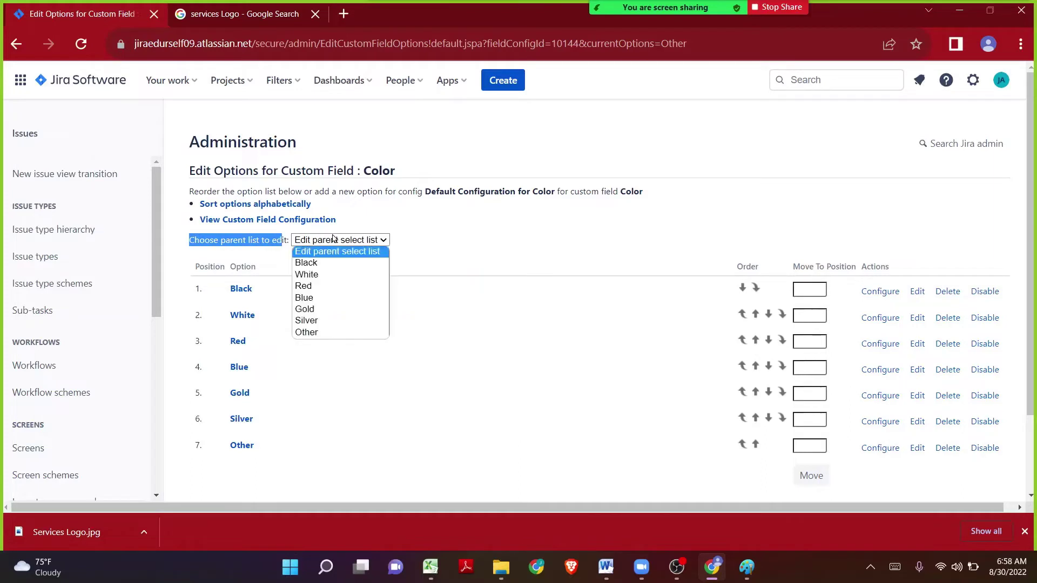
pyautogui.click(339, 263)
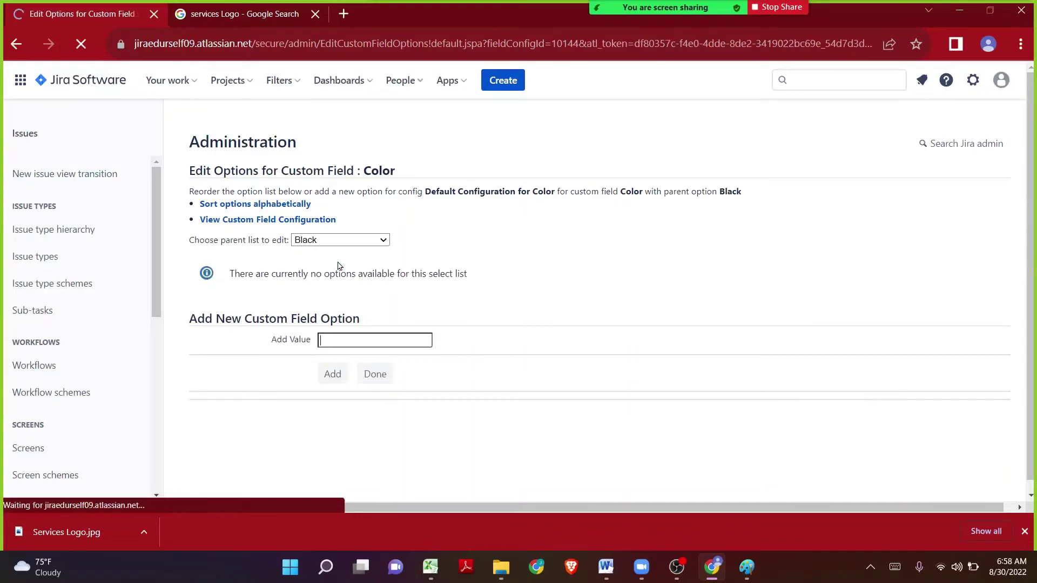
pyautogui.click(26, 55)
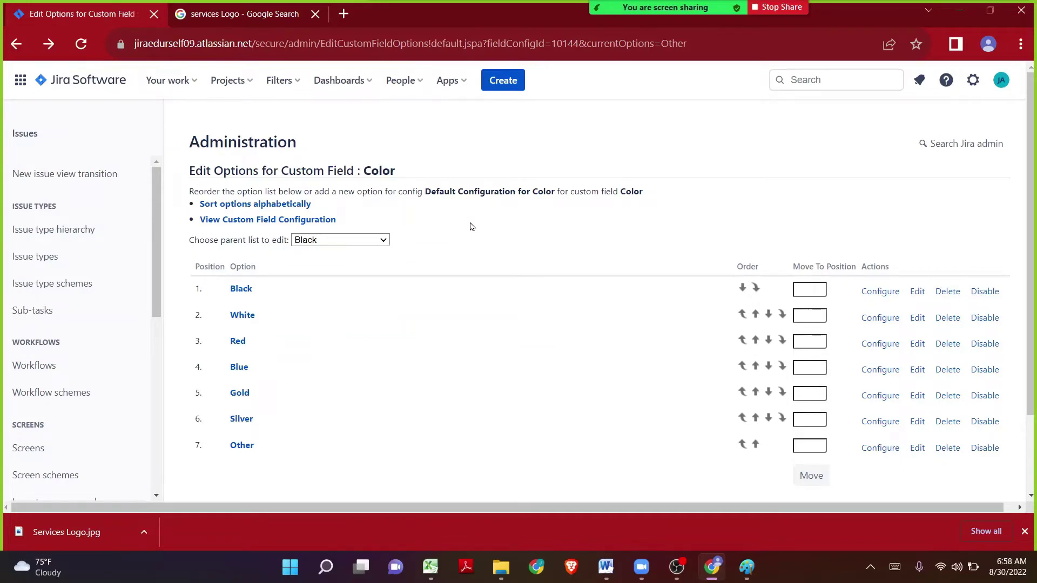
pyautogui.click(433, 568)
pyautogui.click(203, 319)
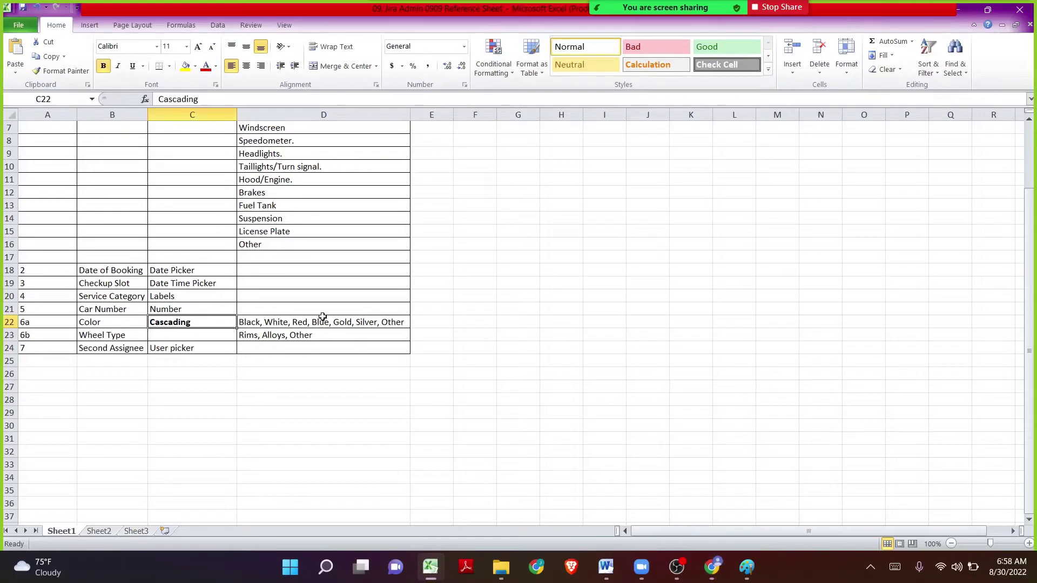
# Move the Color and Wheel Type labels and their option lists into columns D:E
pyautogui.press('Left')
pyautogui.hotkey('shift', 'Down')
pyautogui.hotkey('ctrl', 'c')
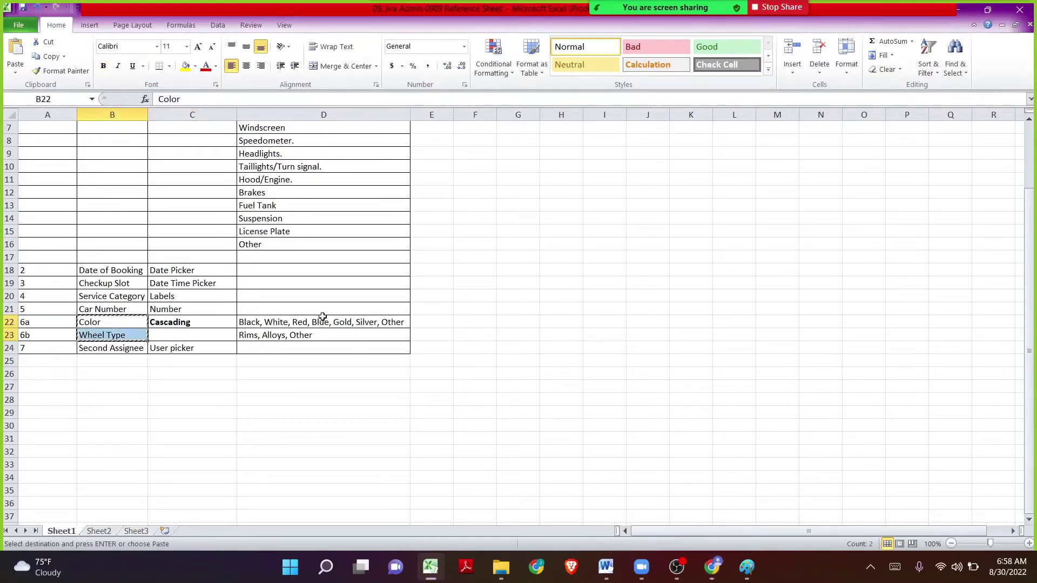
pyautogui.press('Right')
pyautogui.press('Right')
pyautogui.press('Right')
pyautogui.hotkey('ctrl', 'v')
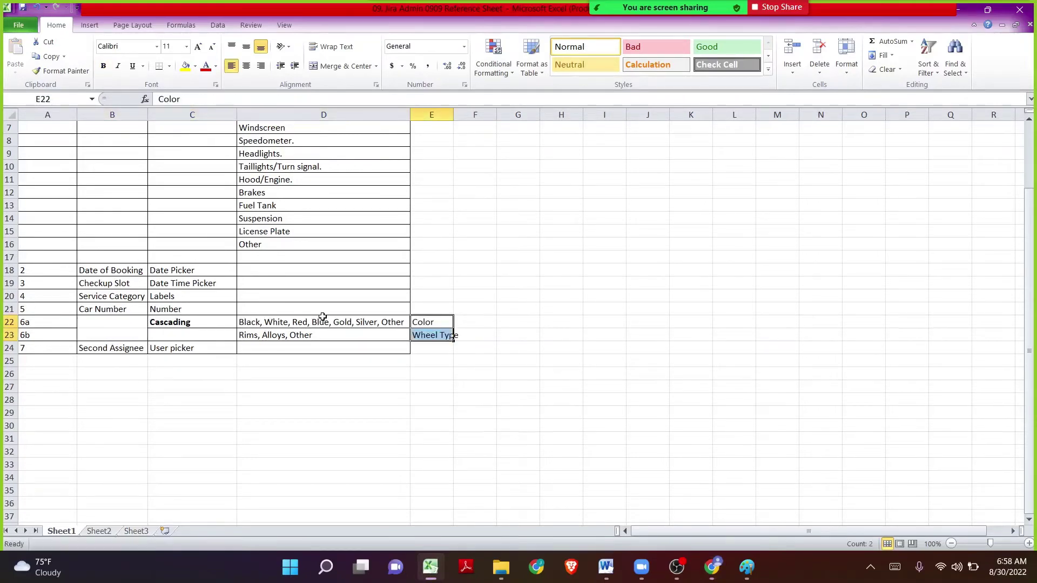
pyautogui.press('Left')
pyautogui.hotkey('shift', 'Down')
pyautogui.hotkey('ctrl', 'x')
pyautogui.press('Right')
pyautogui.press('Right')
pyautogui.hotkey('ctrl', 'v')
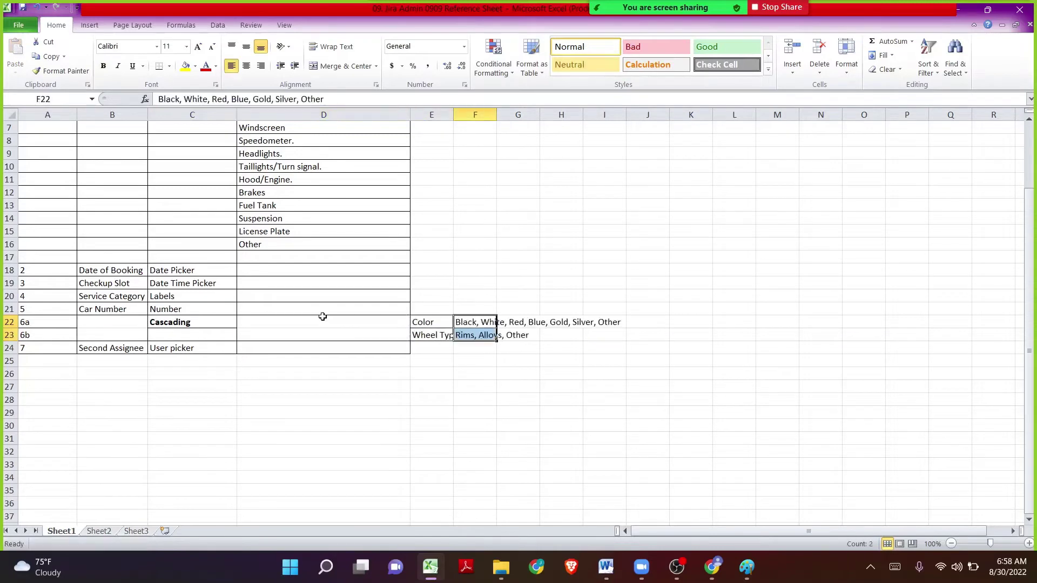
pyautogui.press('Left')
pyautogui.press('Down')
pyautogui.press('Up')
pyautogui.hotkey('shift', 'Down')
pyautogui.hotkey('shift', 'Right')
pyautogui.hotkey('ctrl', 'x')
pyautogui.press('Left')
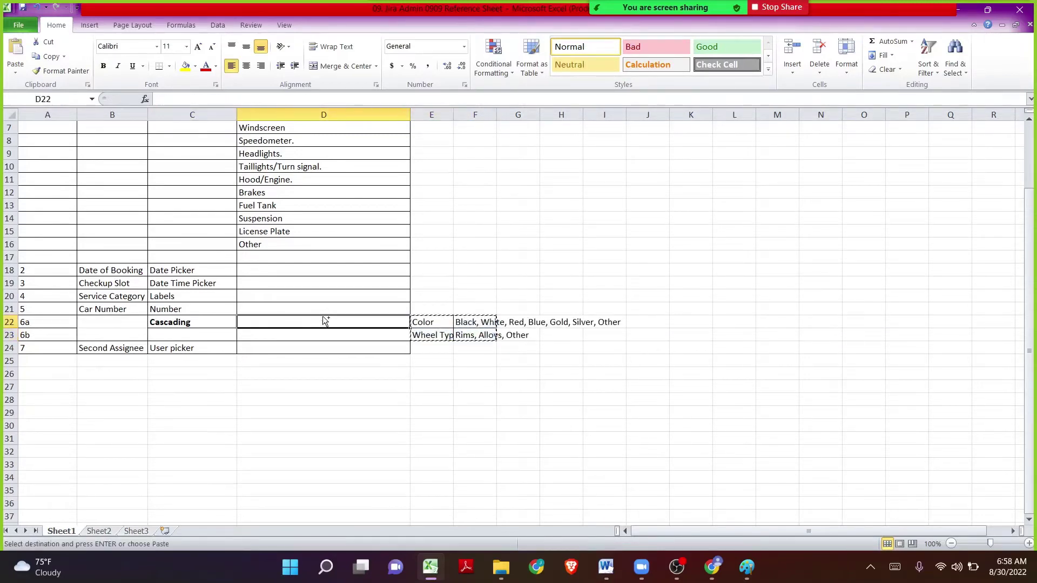
pyautogui.hotkey('ctrl', 'v')
pyautogui.press('Left')
pyautogui.press('Left')
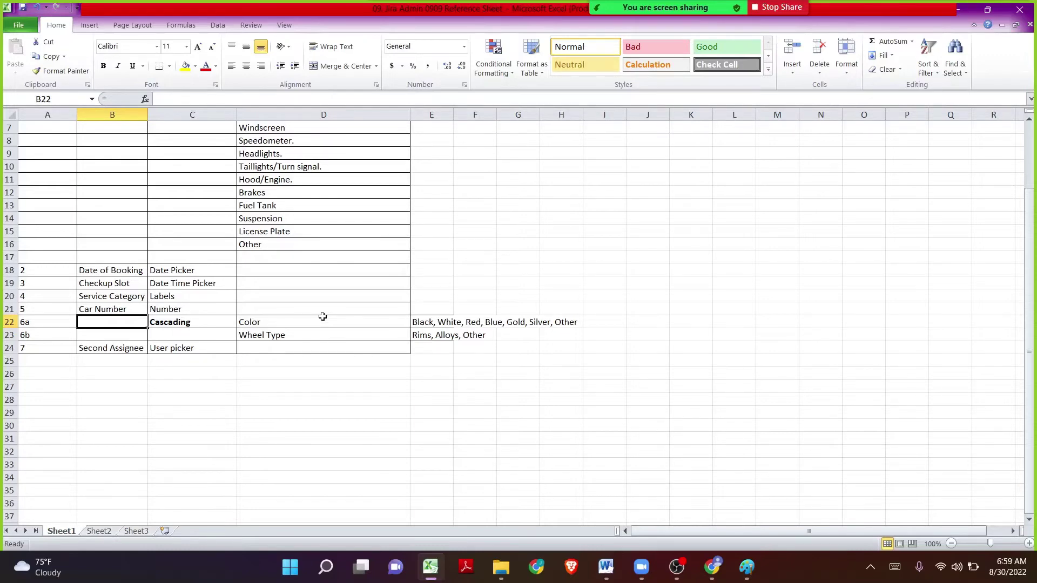
# Enter bold 'Additional Details' in B22 and widen column B to fit it
pyautogui.write('Add')
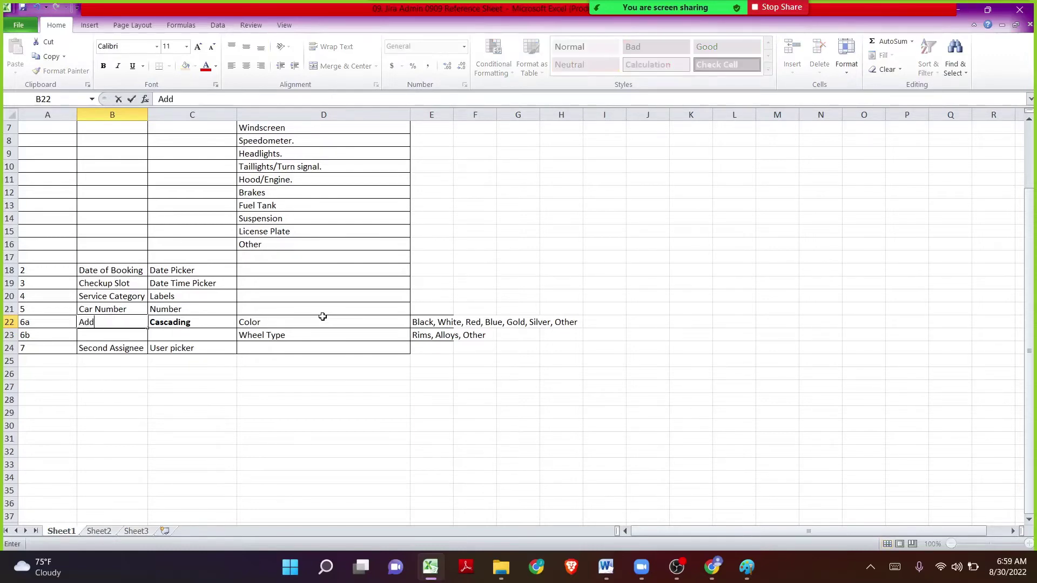
pyautogui.write('itional Deyatails')
pyautogui.press('Return')
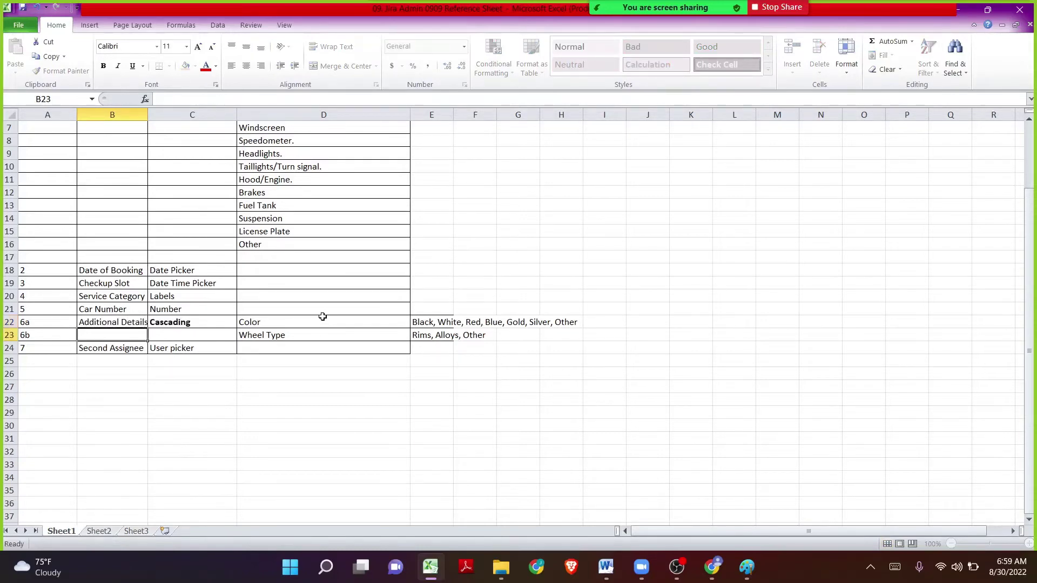
pyautogui.moveTo(148, 113); pyautogui.dragTo(152, 113)
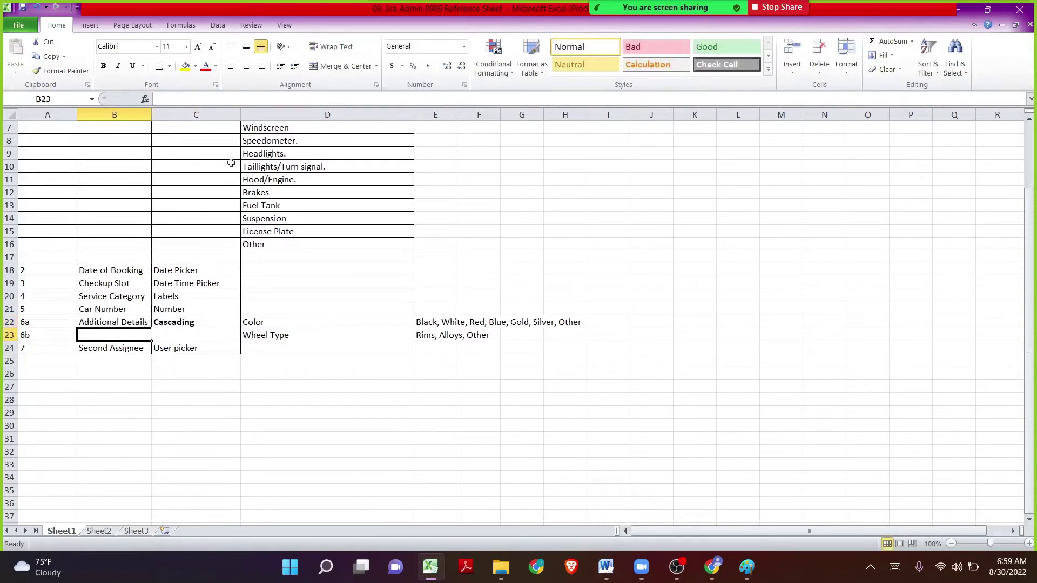
pyautogui.click(116, 321)
pyautogui.hotkey('ctrl', 'b')
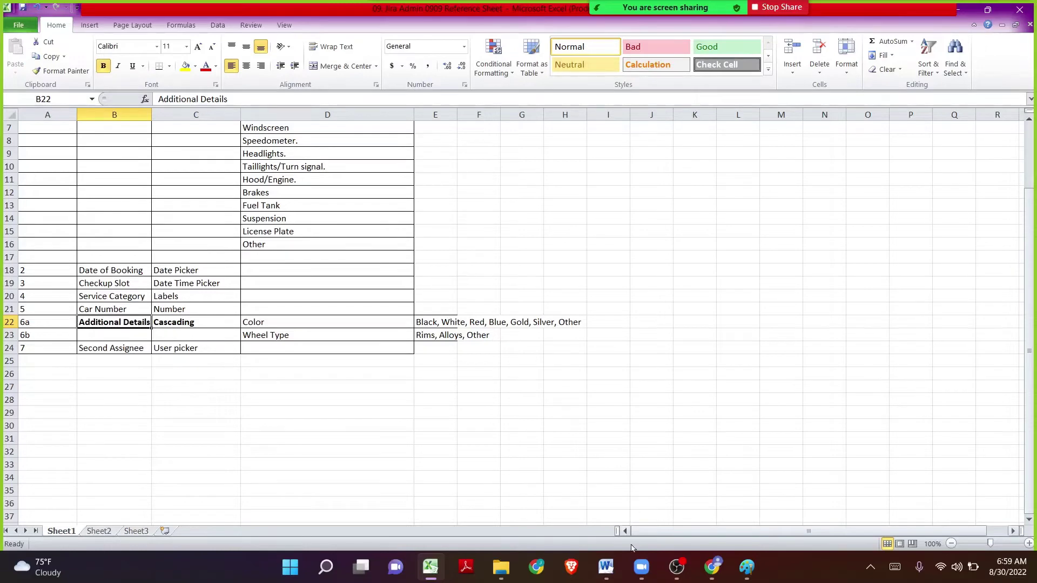
pyautogui.click(711, 567)
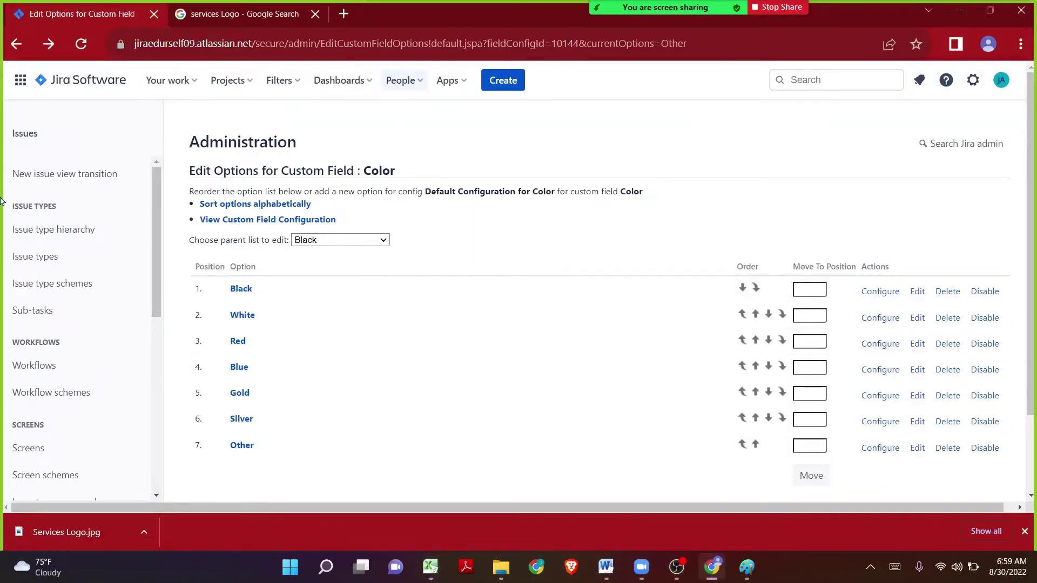
# Filter Custom fields by 'Color' and open Edit details for the cascading Color field
pyautogui.scroll(-2, 62, 406)
pyautogui.click(64, 434)
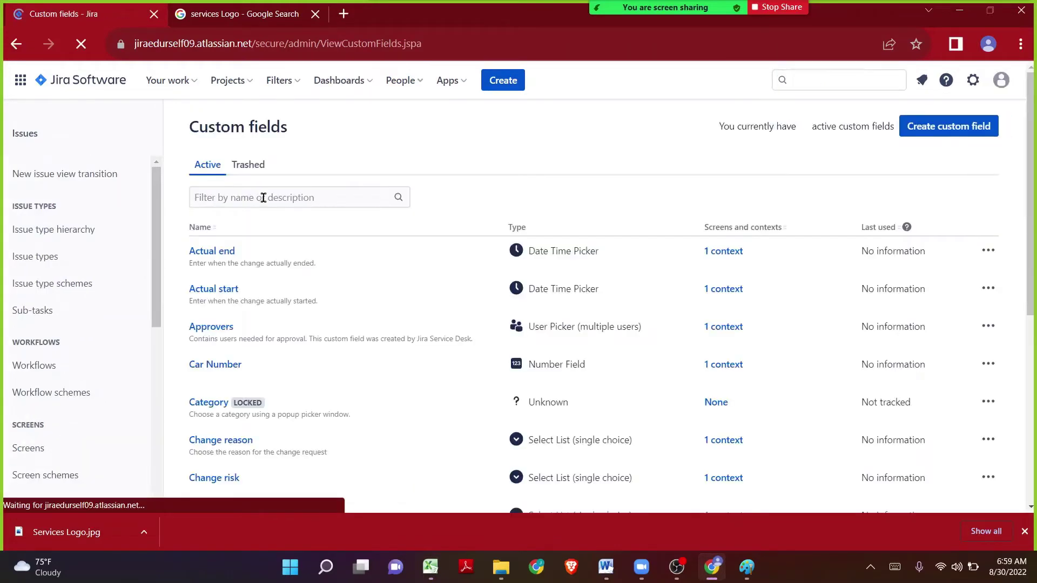
pyautogui.click(263, 198)
pyautogui.write('COlo')
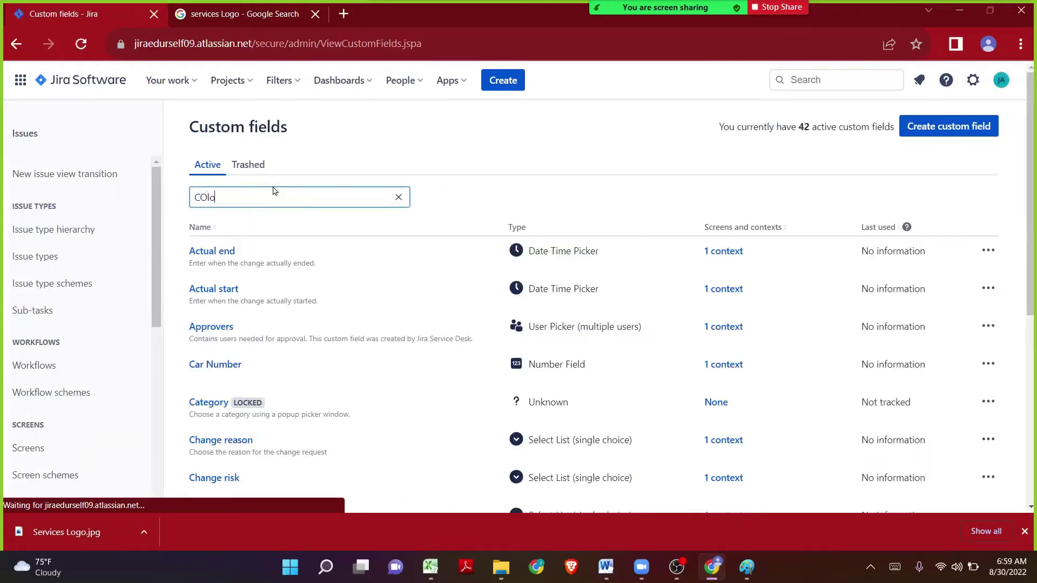
pyautogui.write('r')
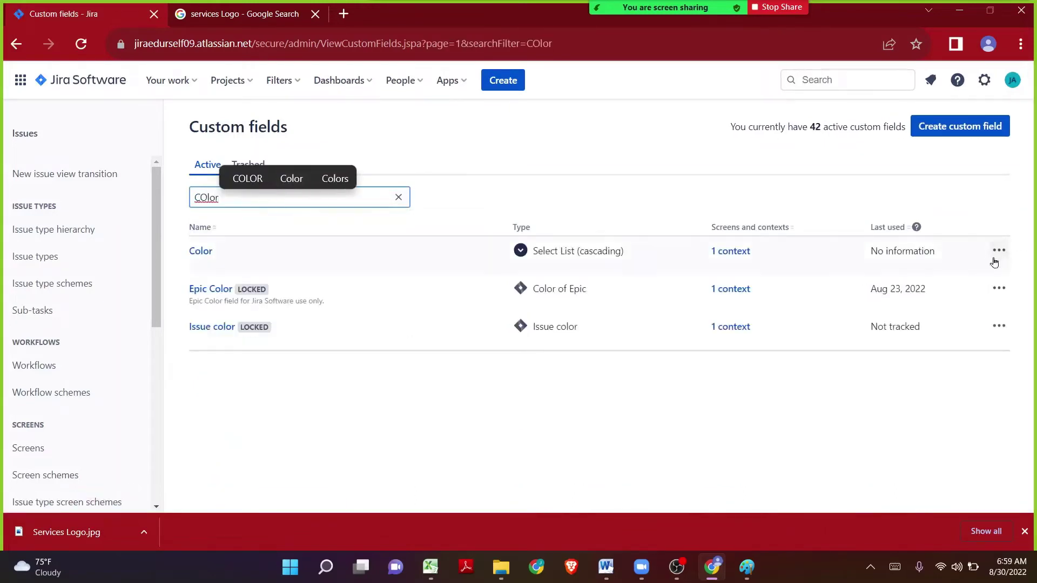
pyautogui.click(998, 251)
pyautogui.click(942, 282)
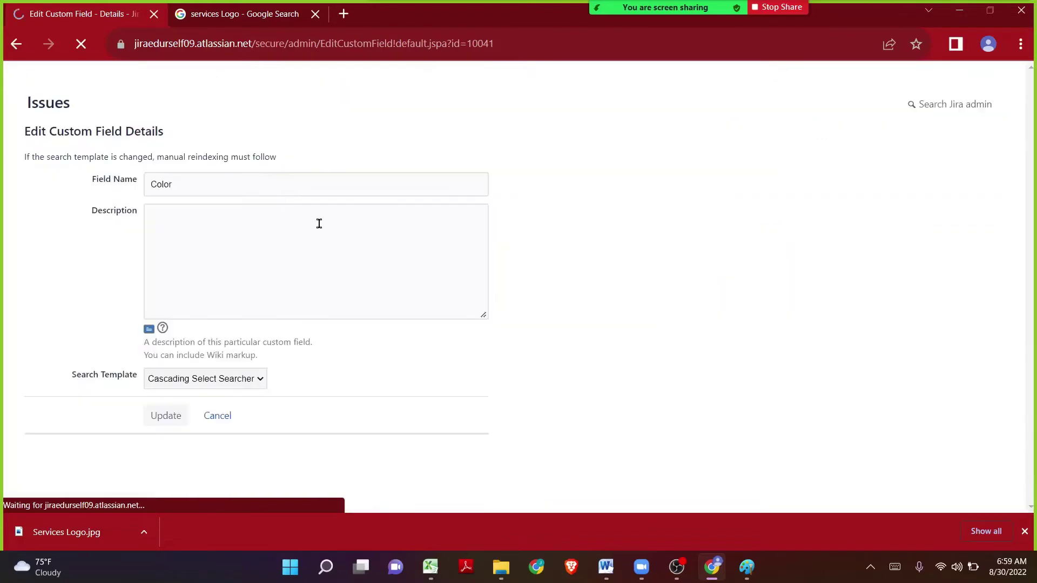
# Rename the Color field to 'Additional Details', copied from Excel cell B22, and update it
pyautogui.press('BackSpace')
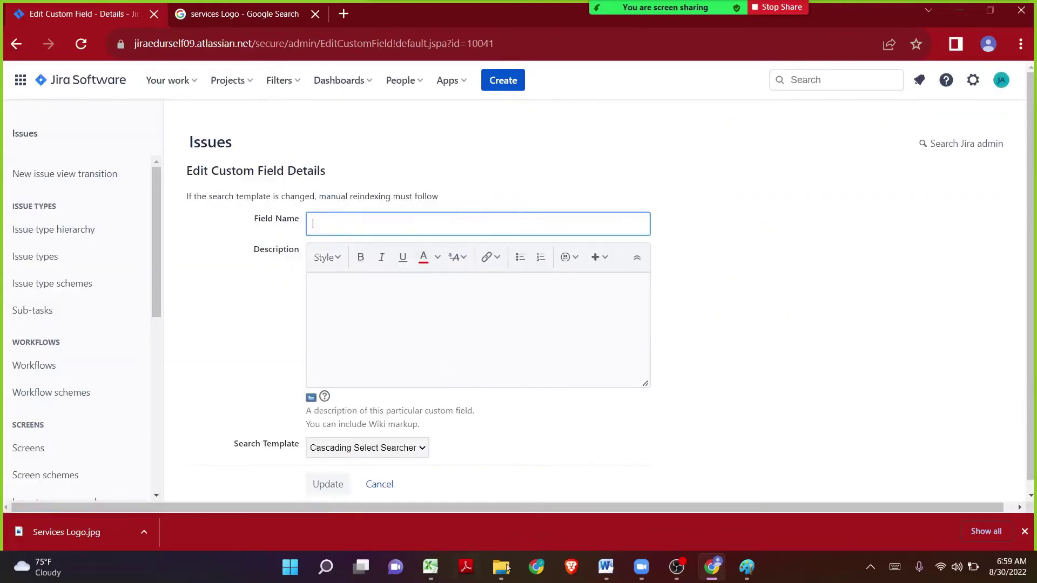
pyautogui.click(430, 567)
pyautogui.hotkey('ctrl', 'c')
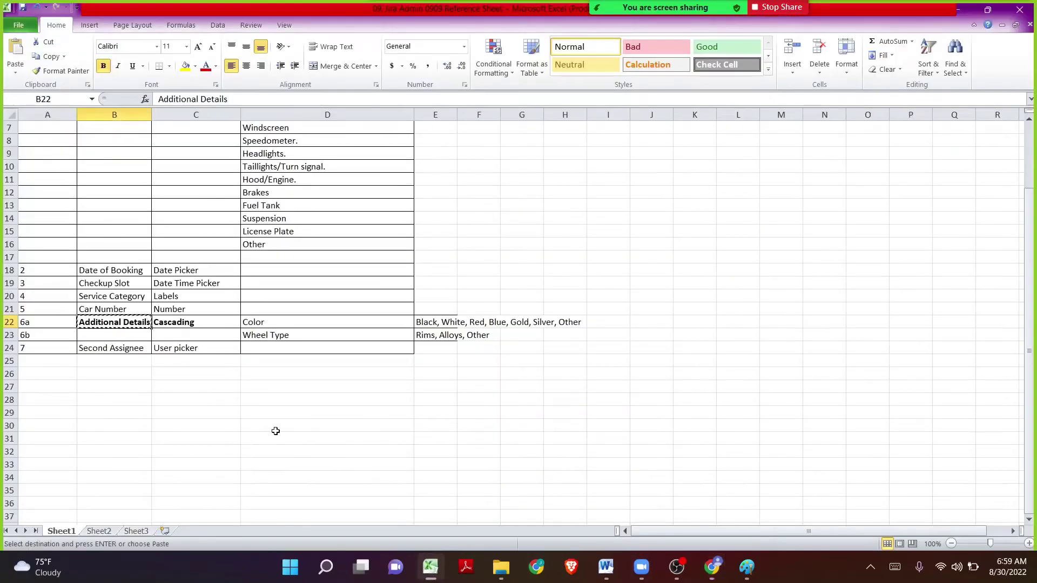
pyautogui.hotkey('alt', 'Tab')
pyautogui.hotkey('ctrl', 'v')
pyautogui.click(335, 489)
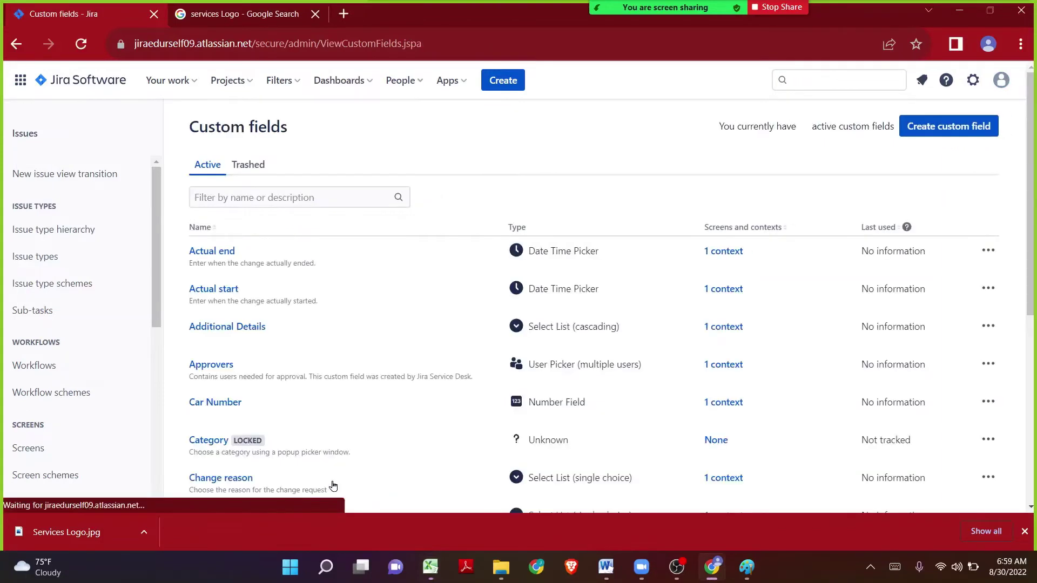
# Filter for Additional Details and open its context's Edit Options page
pyautogui.click(310, 196)
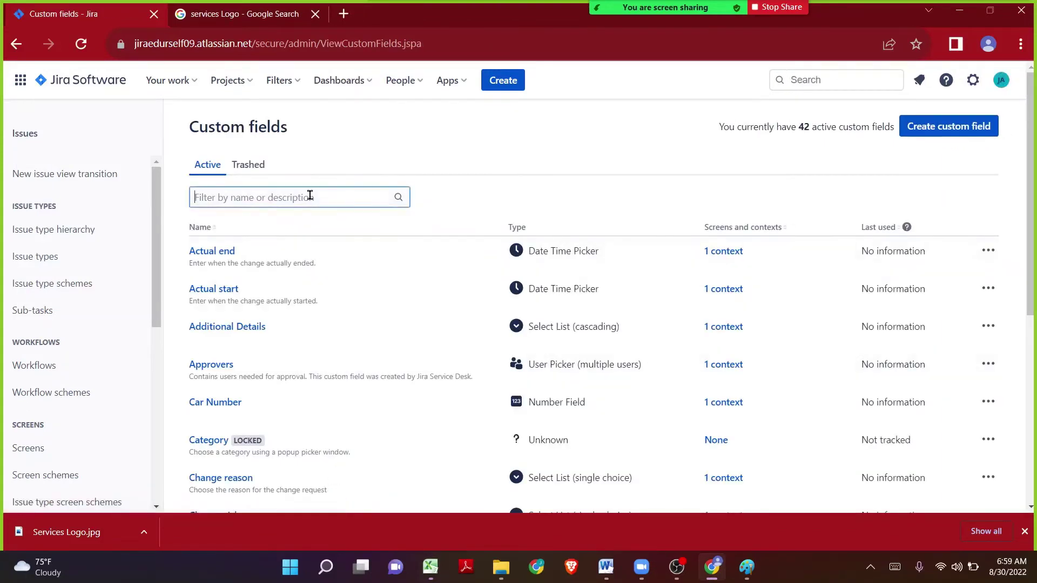
pyautogui.hotkey('ctrl', 'v')
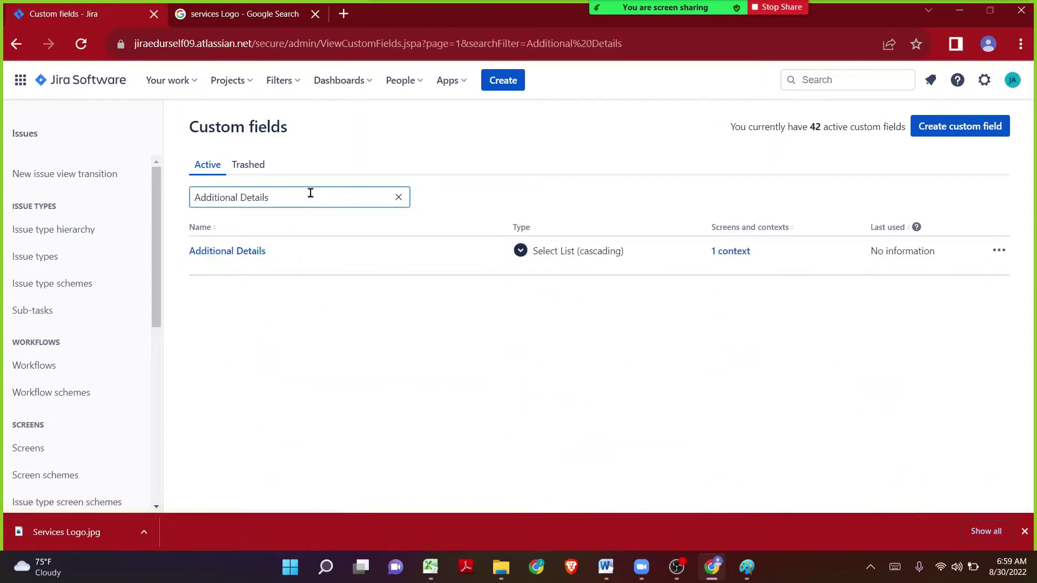
pyautogui.click(732, 251)
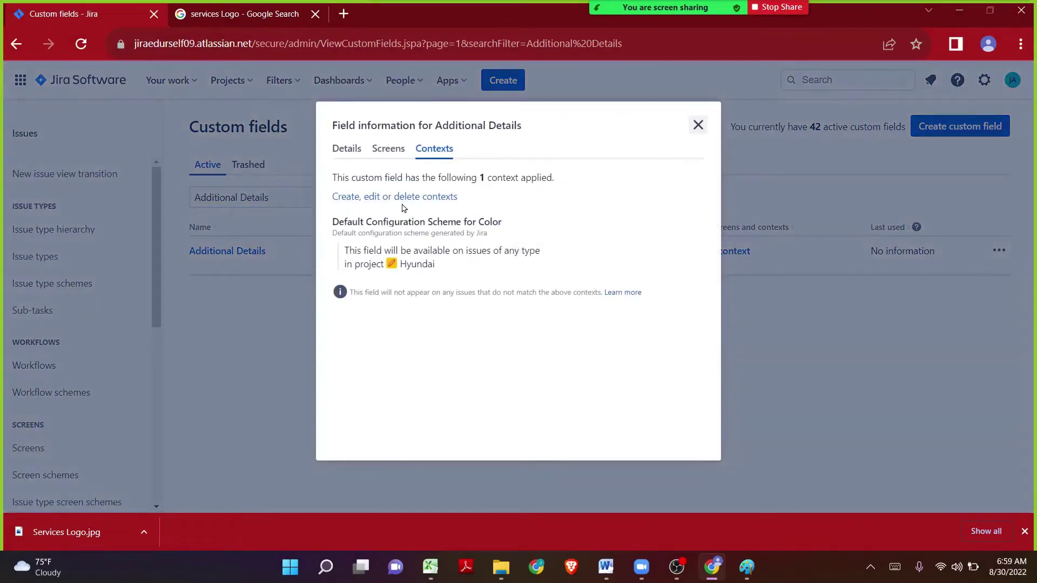
pyautogui.click(397, 198)
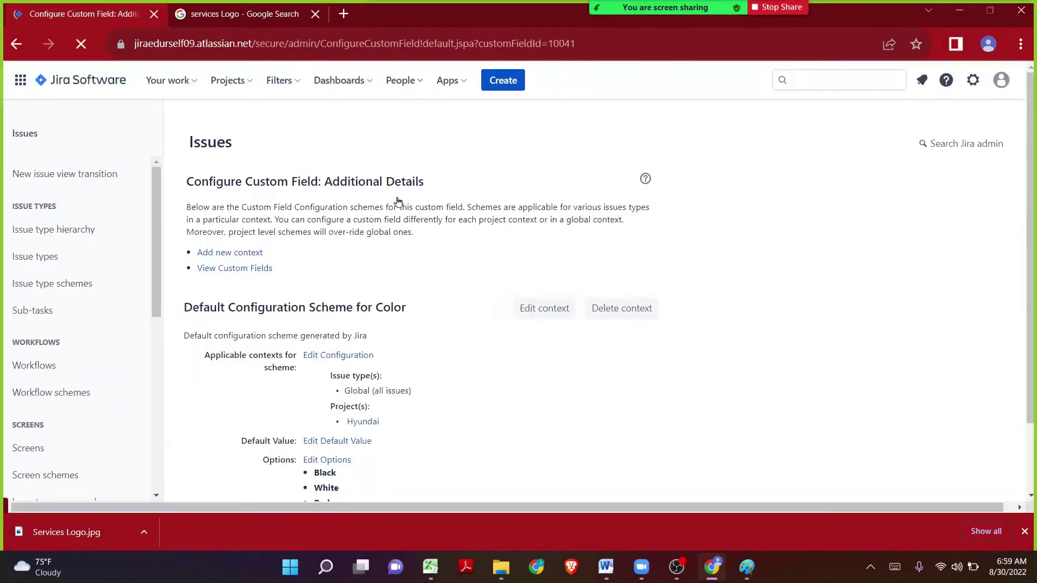
pyautogui.scroll(-2, 398, 201)
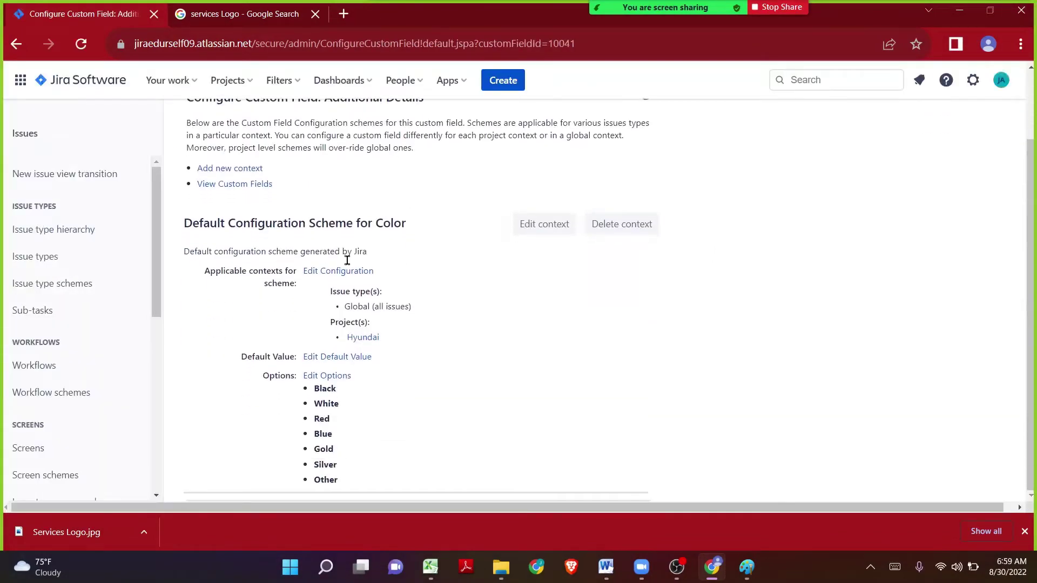
pyautogui.click(315, 376)
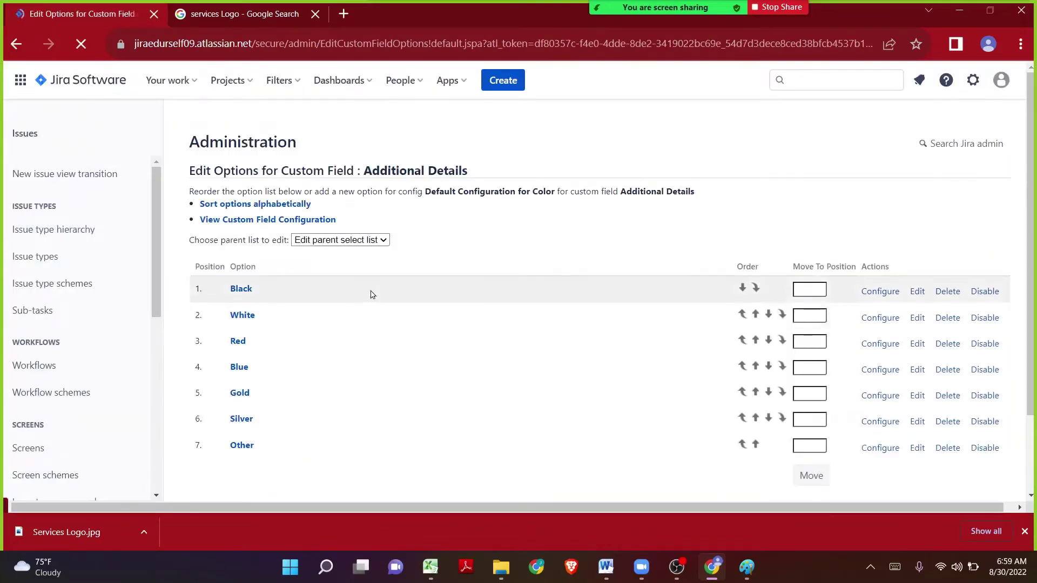
# Delete the Black, White and Red options, confirming each deletion
pyautogui.click(948, 292)
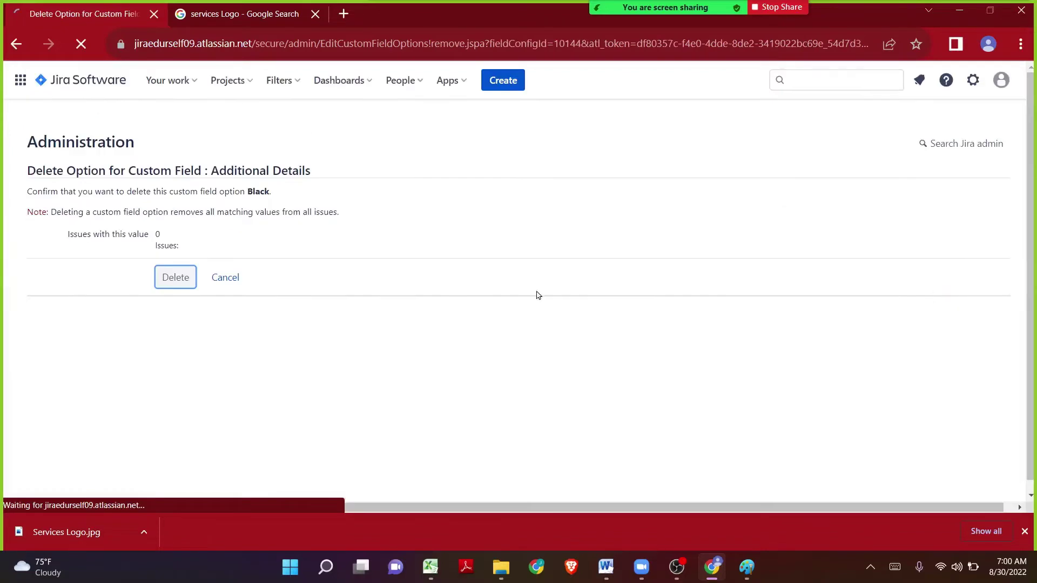
pyautogui.click(178, 278)
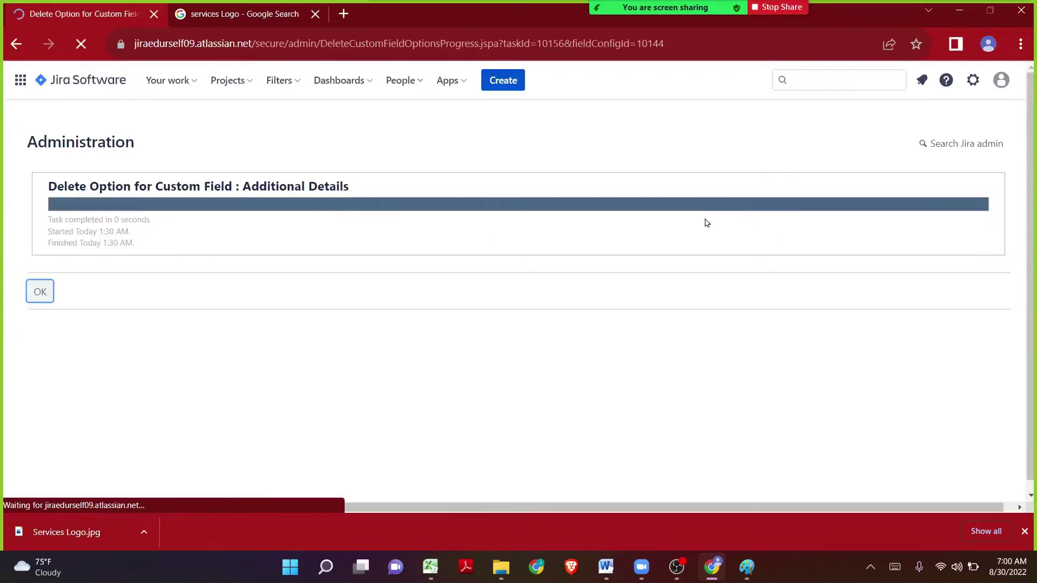
pyautogui.press('Return')
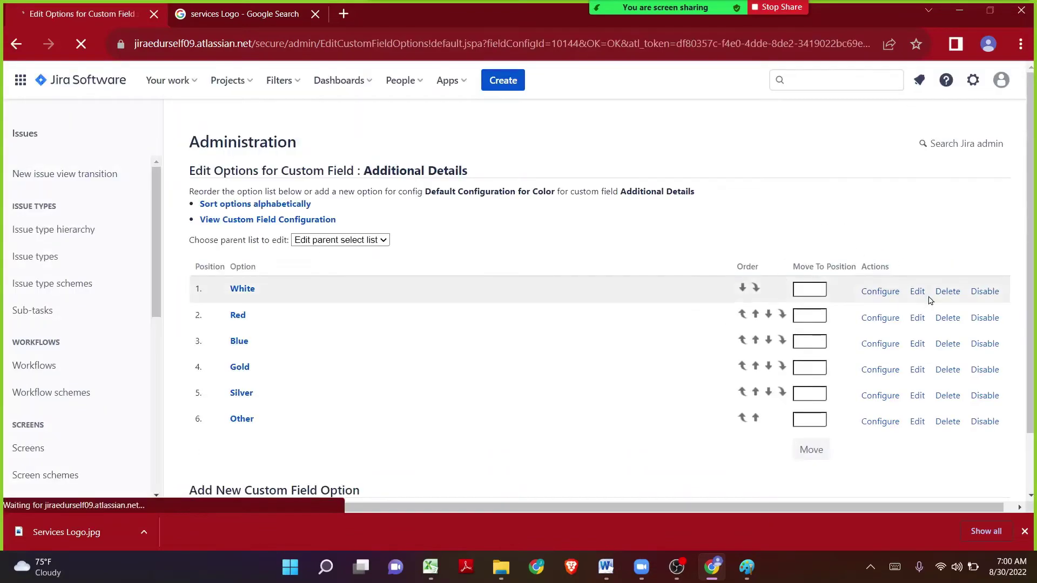
pyautogui.click(945, 292)
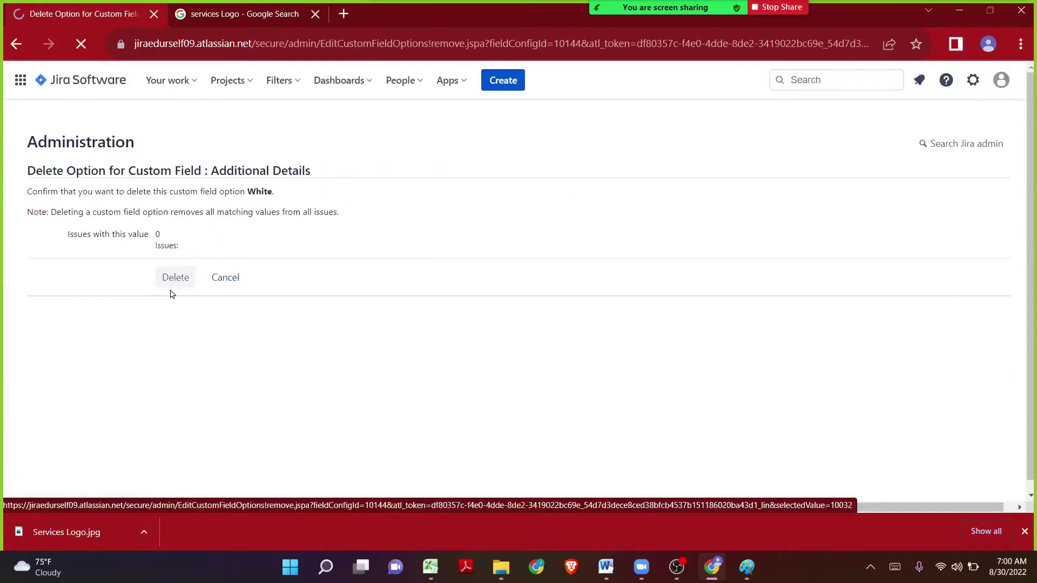
pyautogui.click(166, 286)
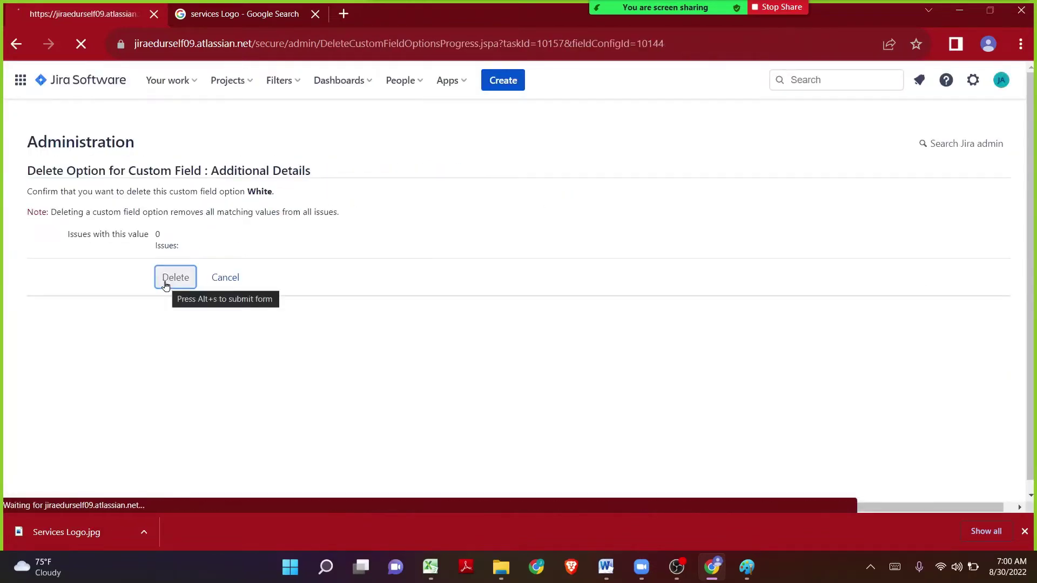
pyautogui.click(53, 294)
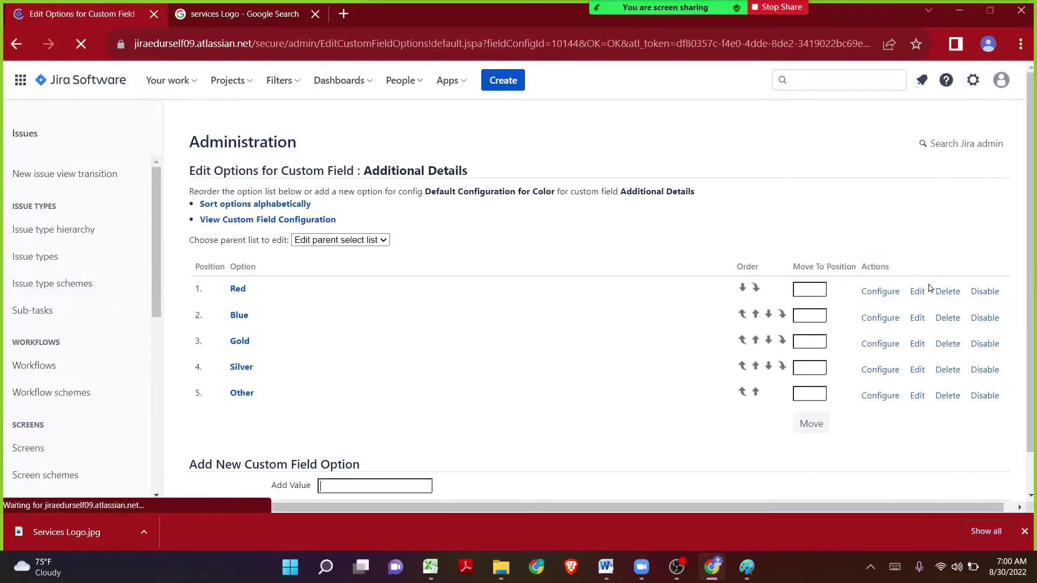
pyautogui.click(948, 292)
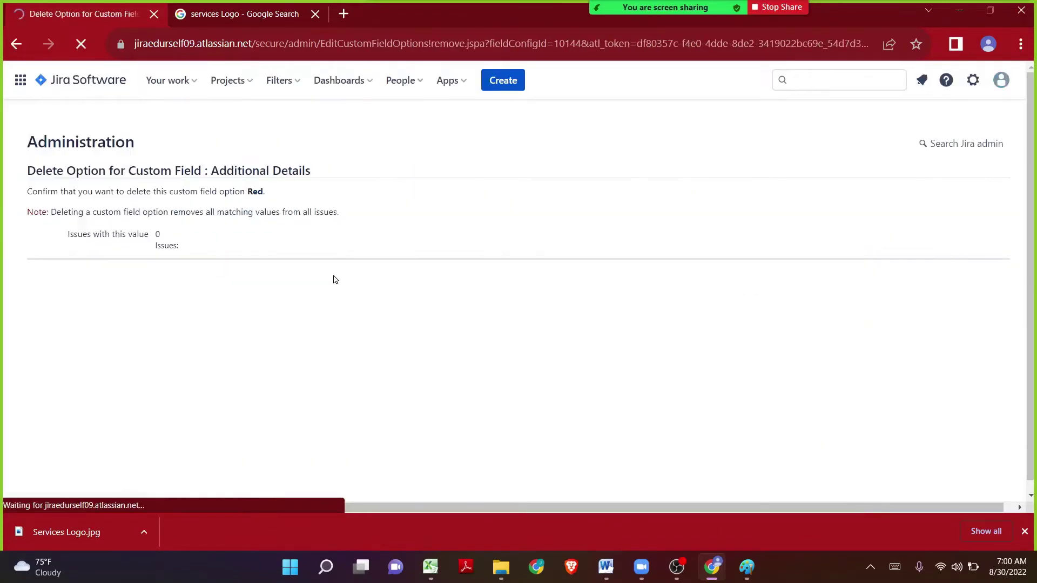
pyautogui.click(164, 273)
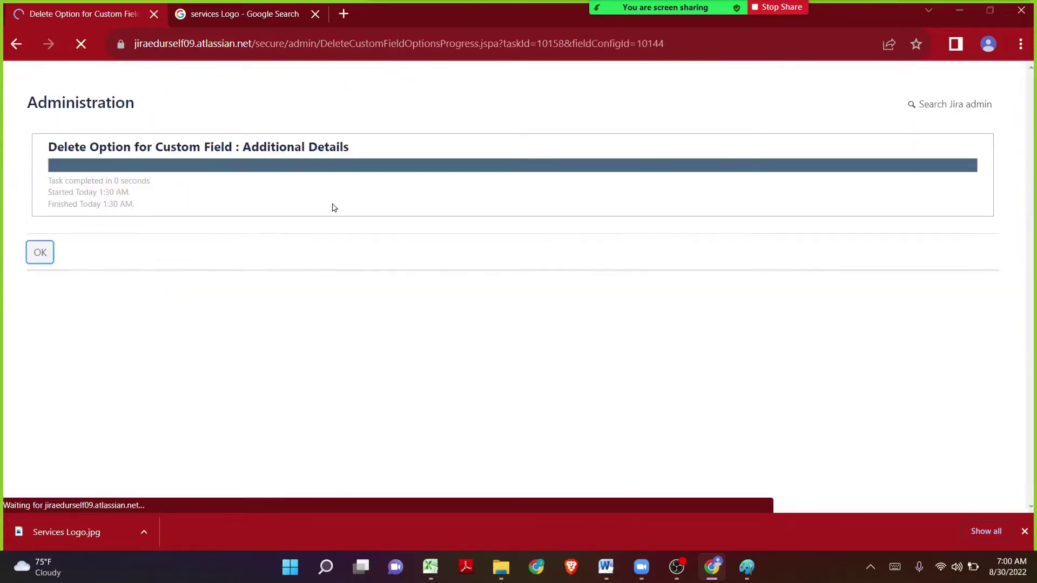
pyautogui.click(40, 292)
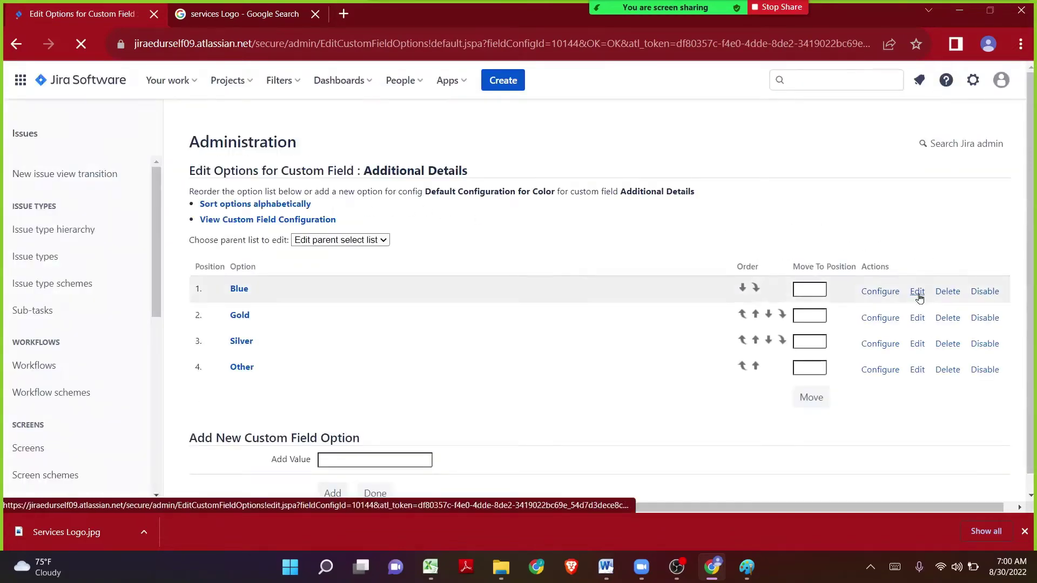
# Delete the remaining Blue, Gold, Silver and Other options, leaving the list empty
pyautogui.click(945, 292)
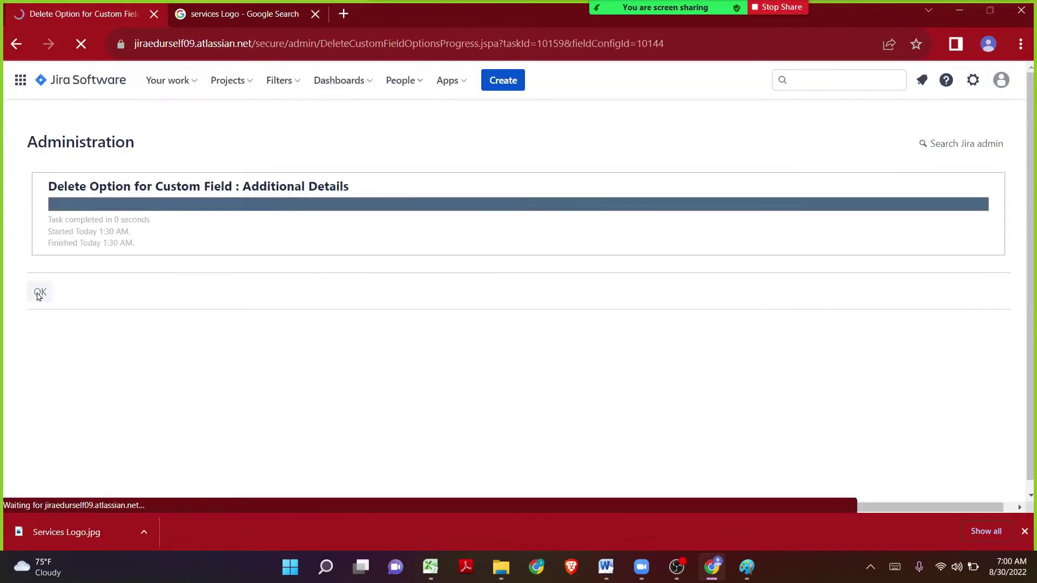
pyautogui.click(33, 300)
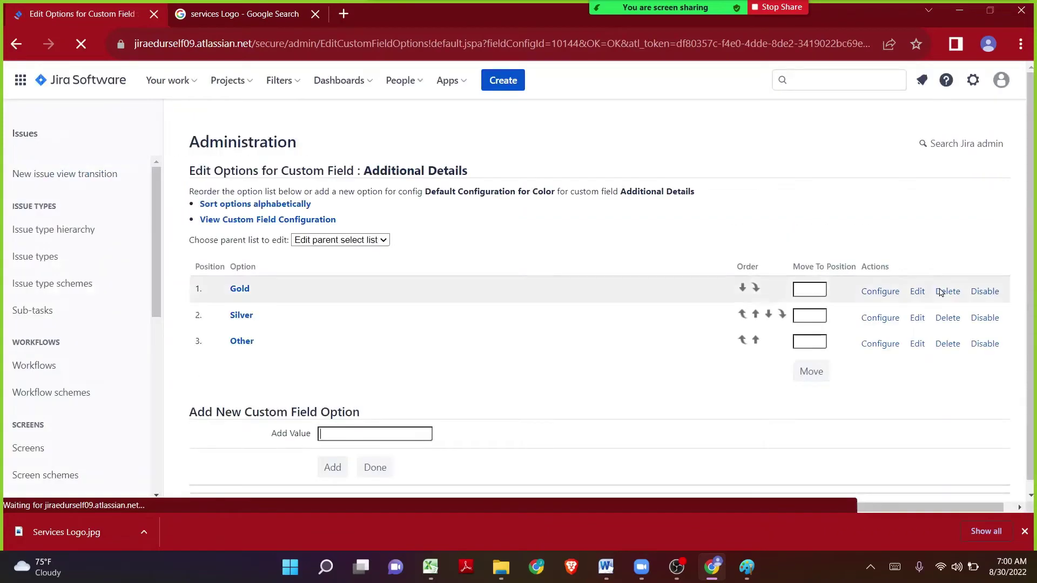
pyautogui.click(940, 292)
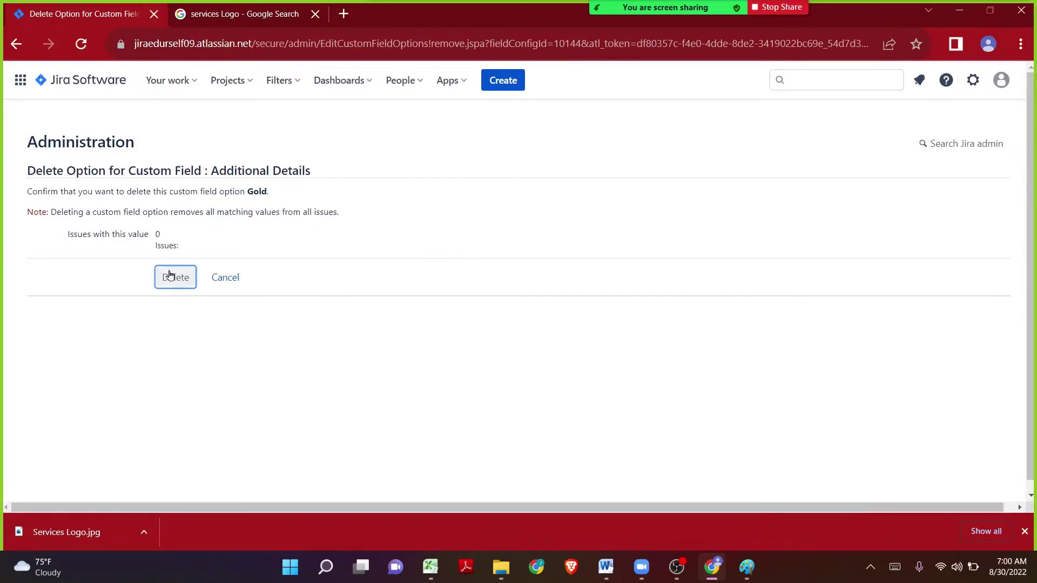
pyautogui.click(169, 275)
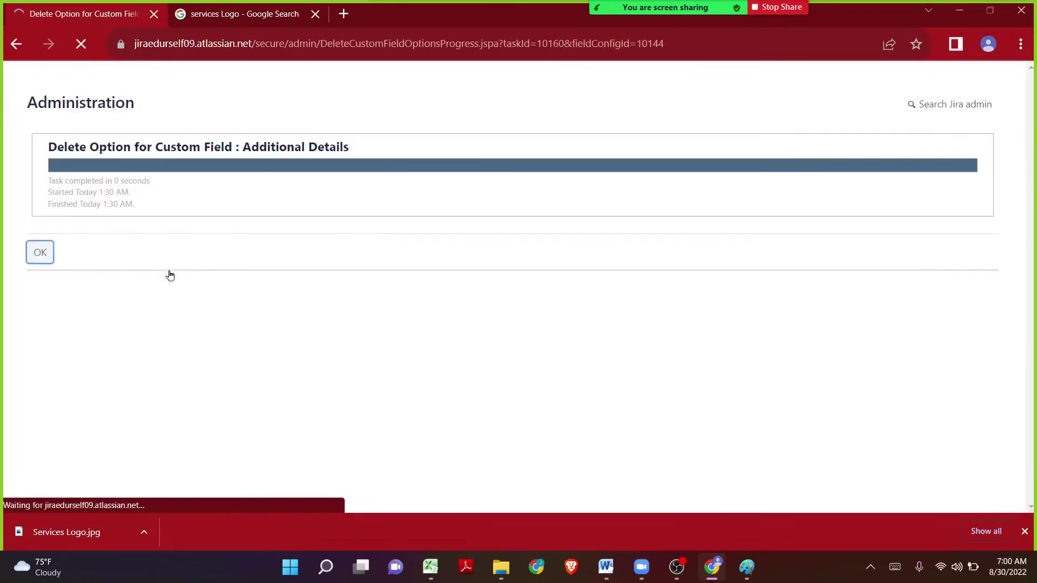
pyautogui.click(43, 291)
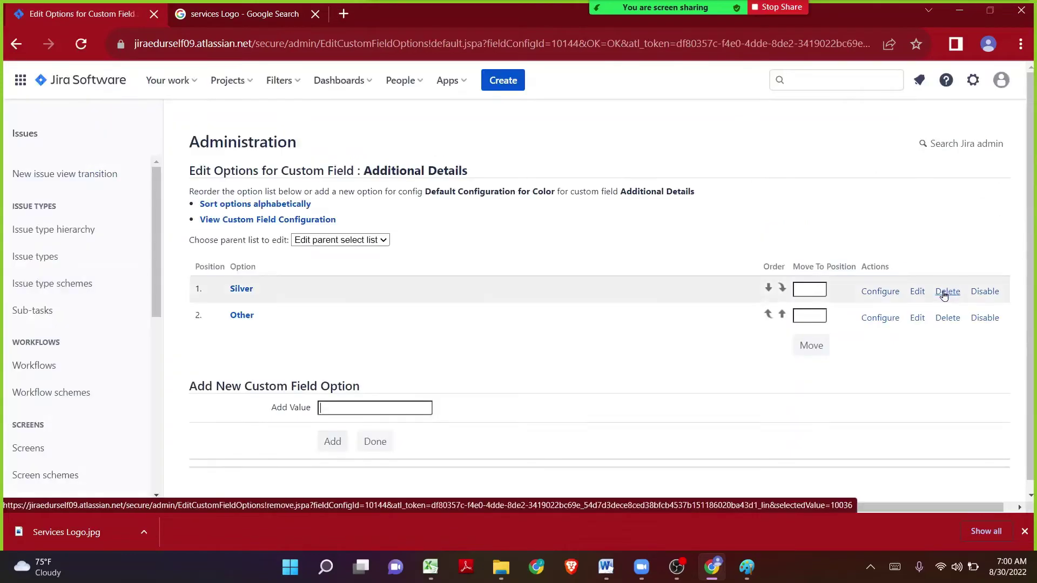
pyautogui.click(947, 291)
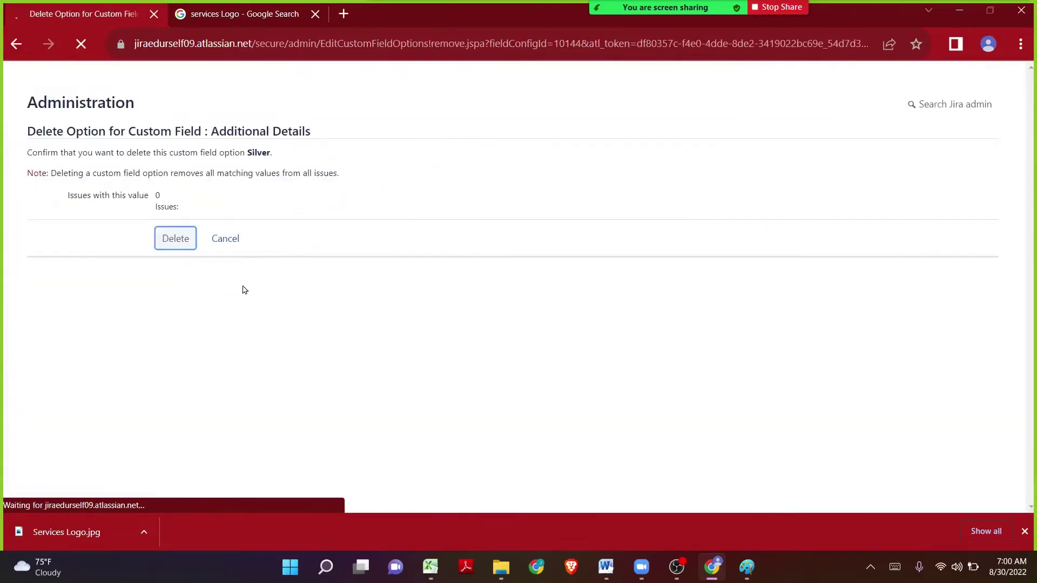
pyautogui.click(168, 279)
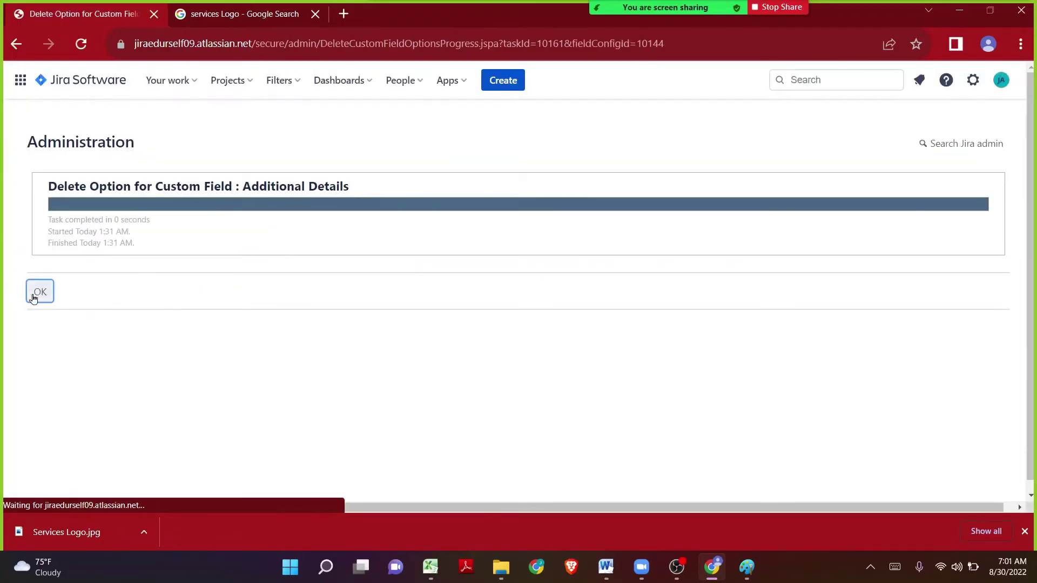
pyautogui.click(39, 292)
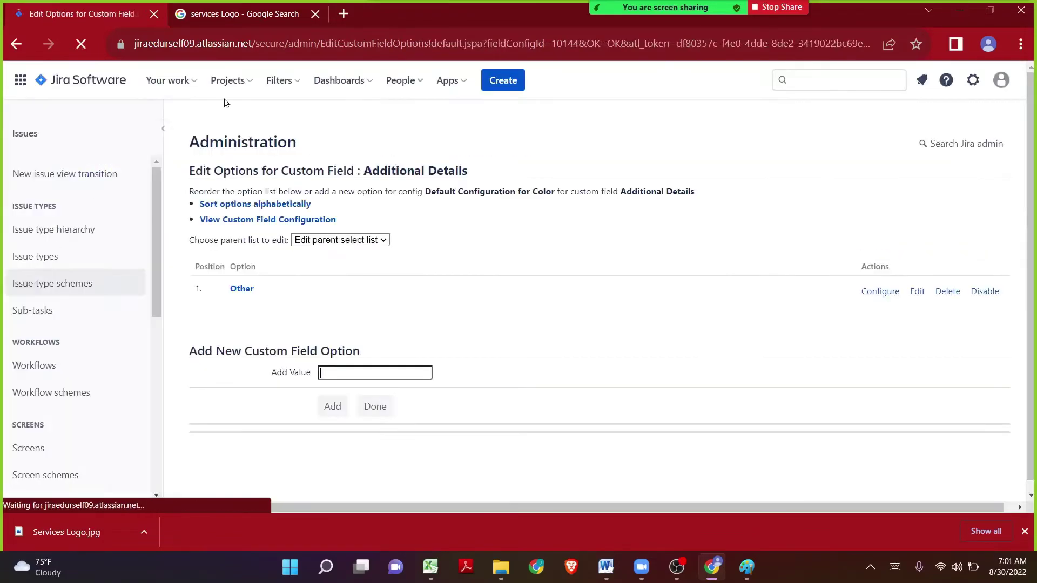
pyautogui.click(944, 291)
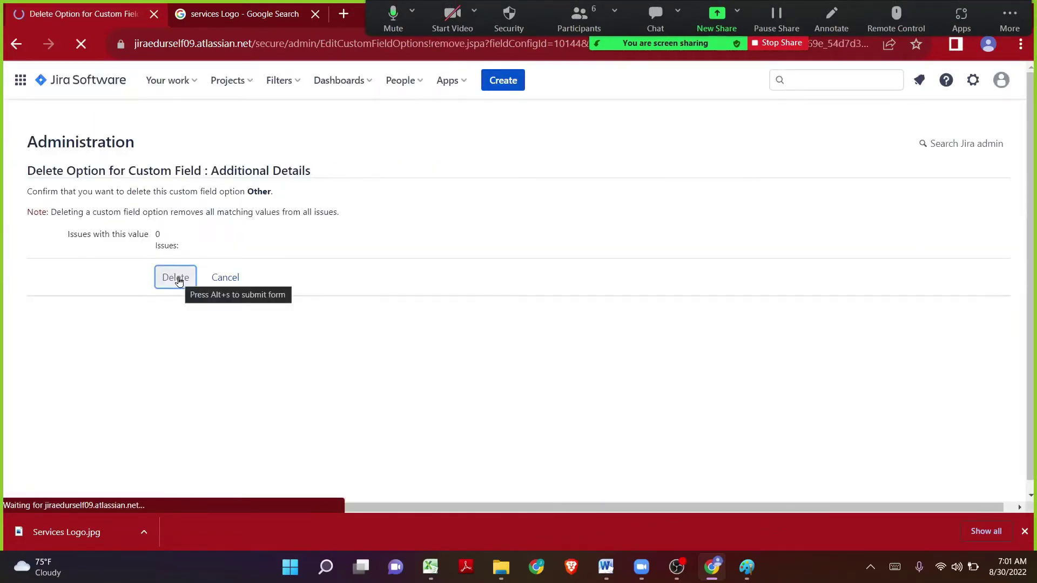
pyautogui.click(175, 278)
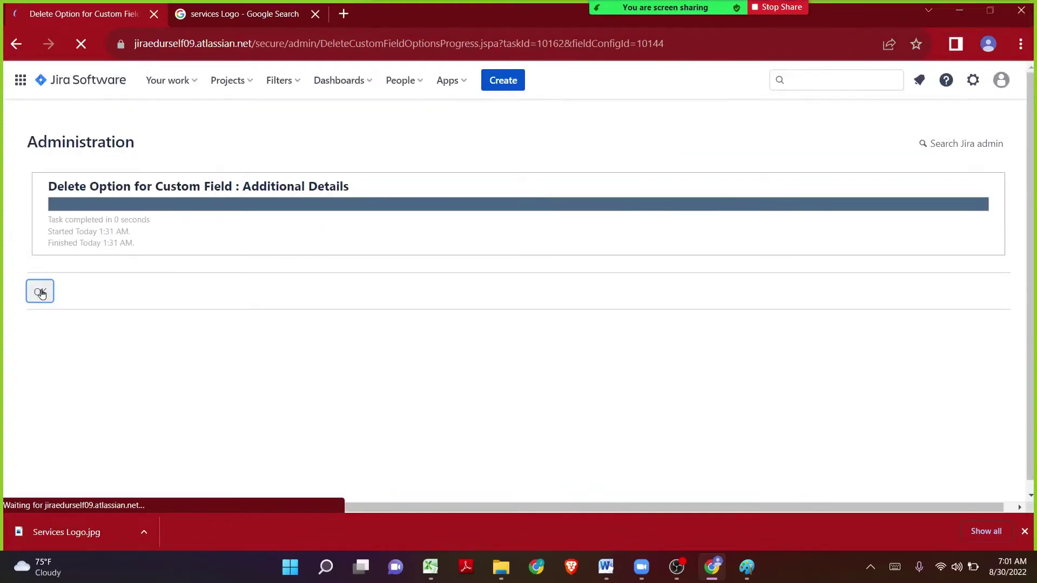
pyautogui.click(40, 292)
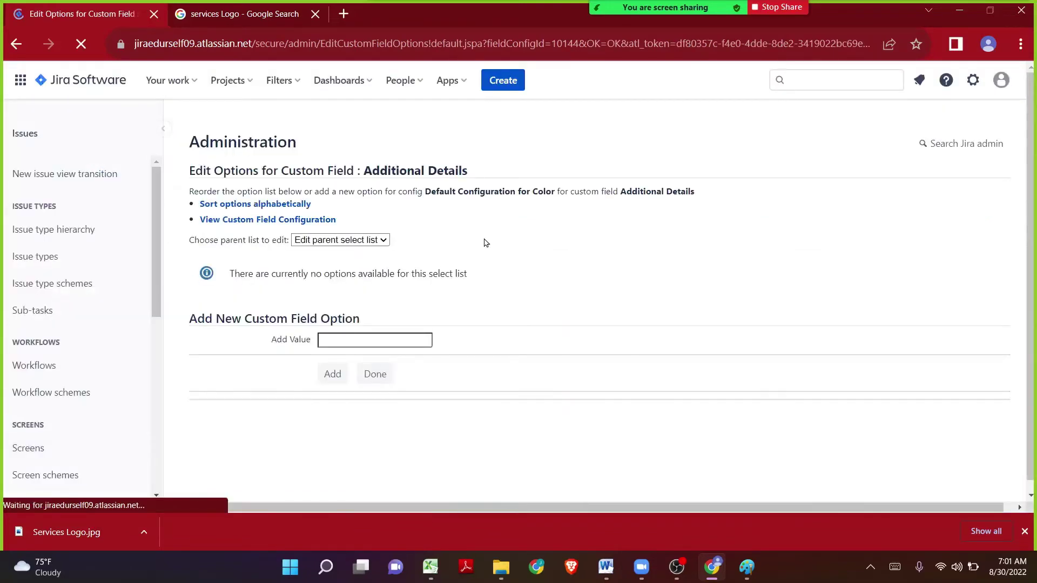
pyautogui.moveTo(620, 192); pyautogui.dragTo(702, 199)
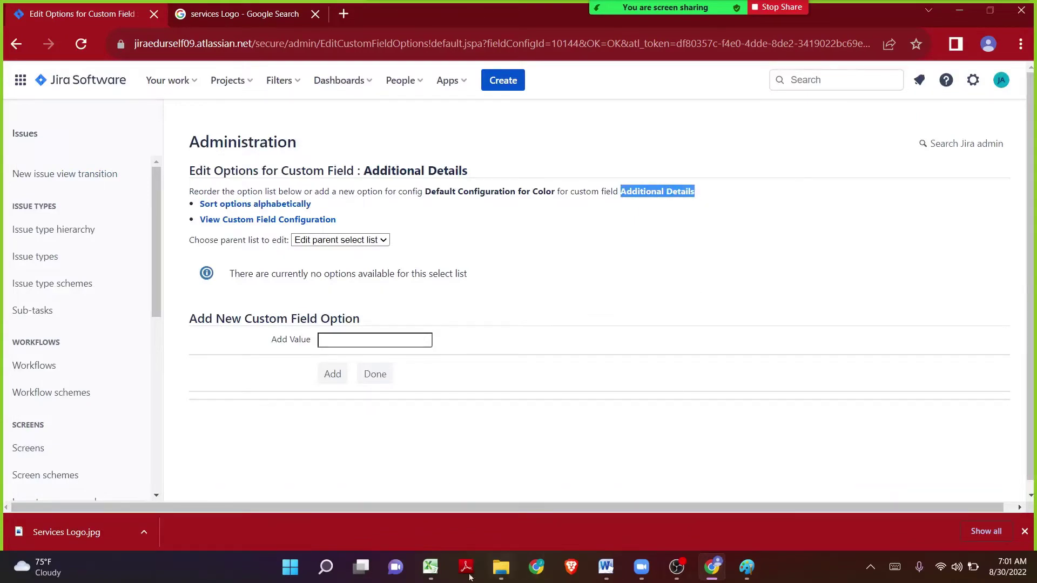
# Copy 'Color' from Excel cell D22 and add it as a parent option
pyautogui.click(431, 567)
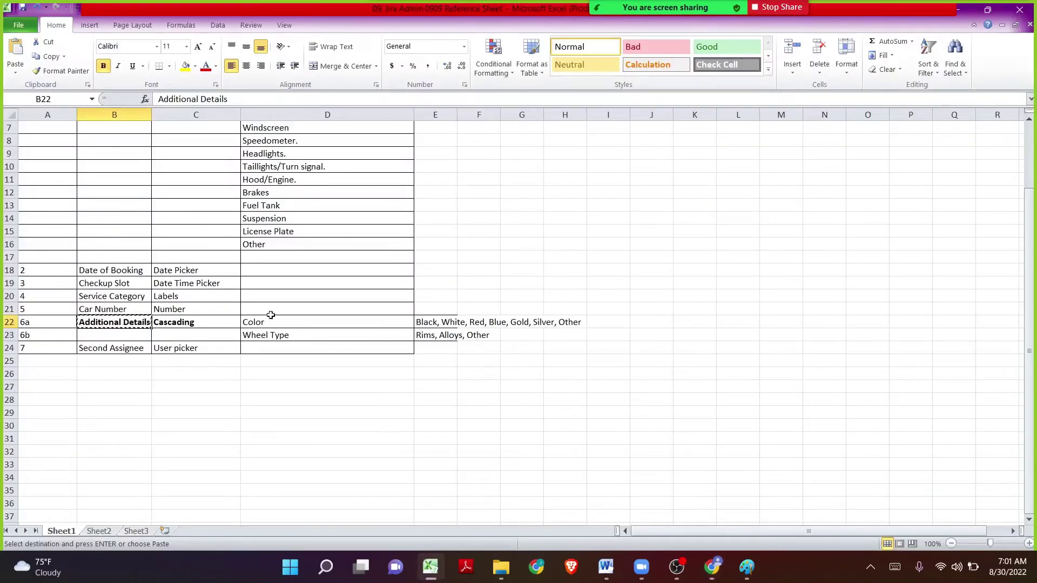
pyautogui.moveTo(277, 321); pyautogui.dragTo(278, 336)
pyautogui.press('Escape')
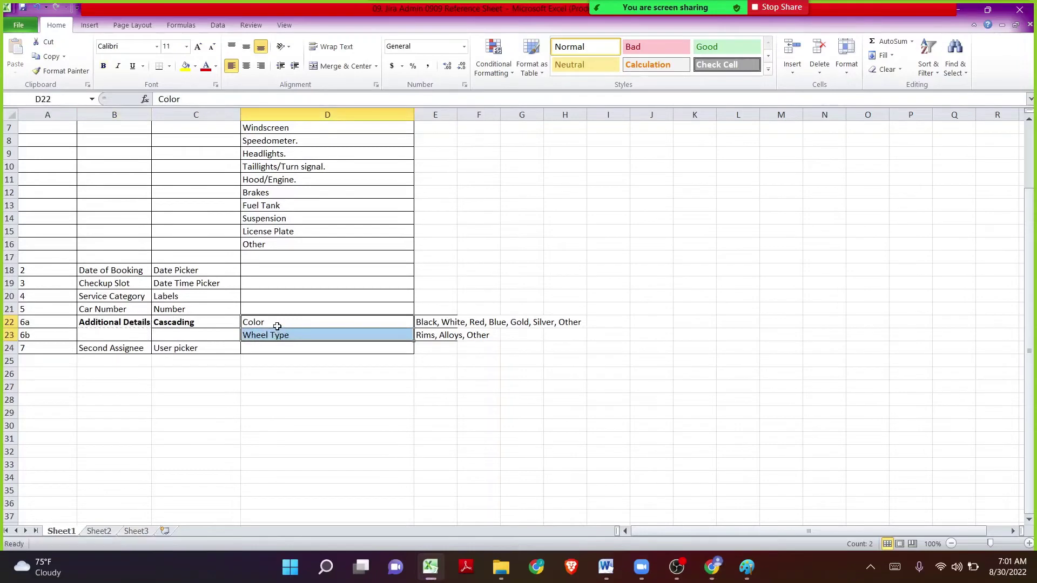
pyautogui.click(278, 325)
pyautogui.click(285, 336)
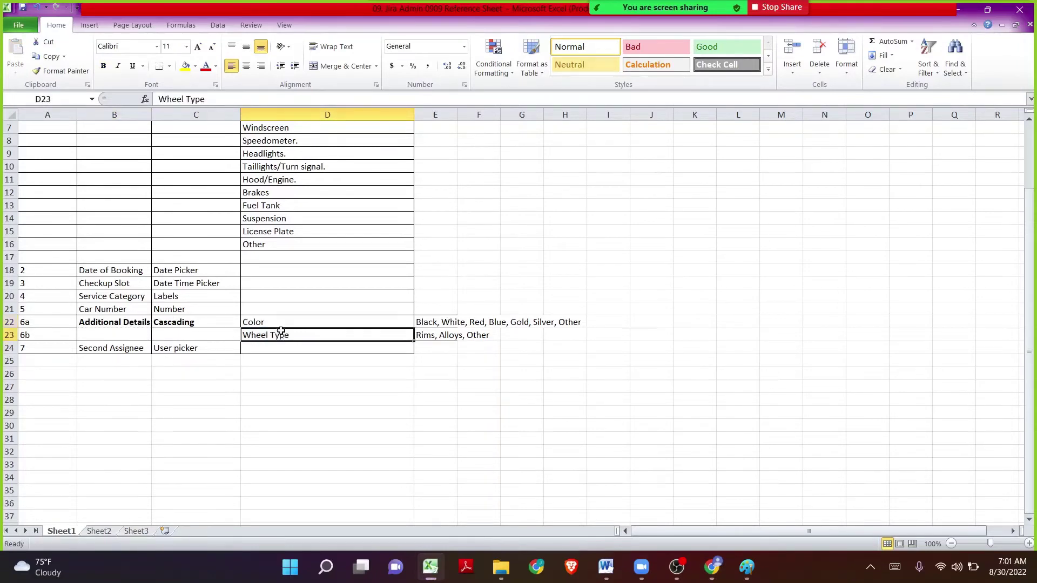
pyautogui.click(272, 322)
pyautogui.hotkey('ctrl', 'c')
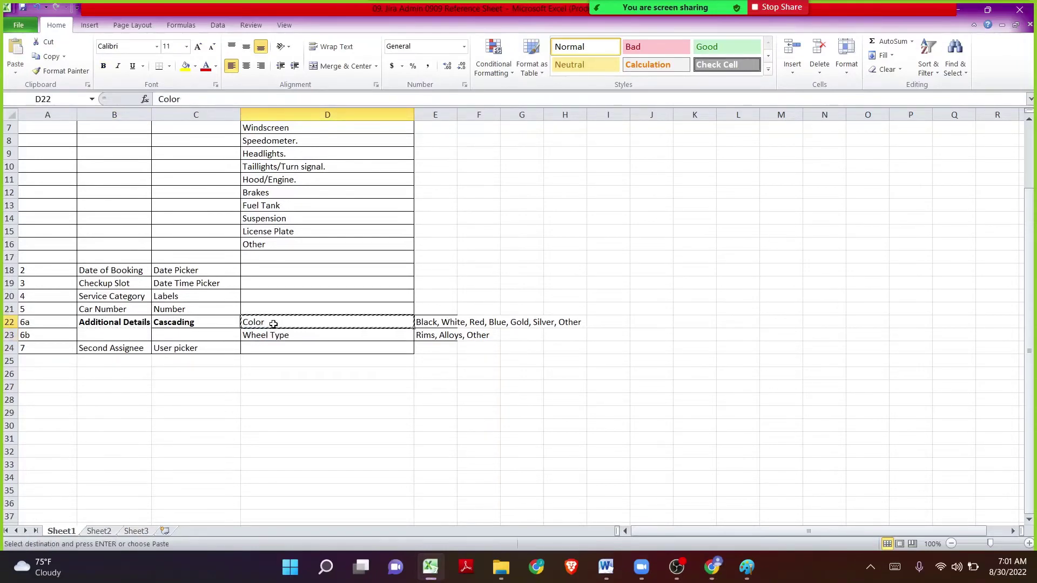
pyautogui.hotkey('alt', 'Tab')
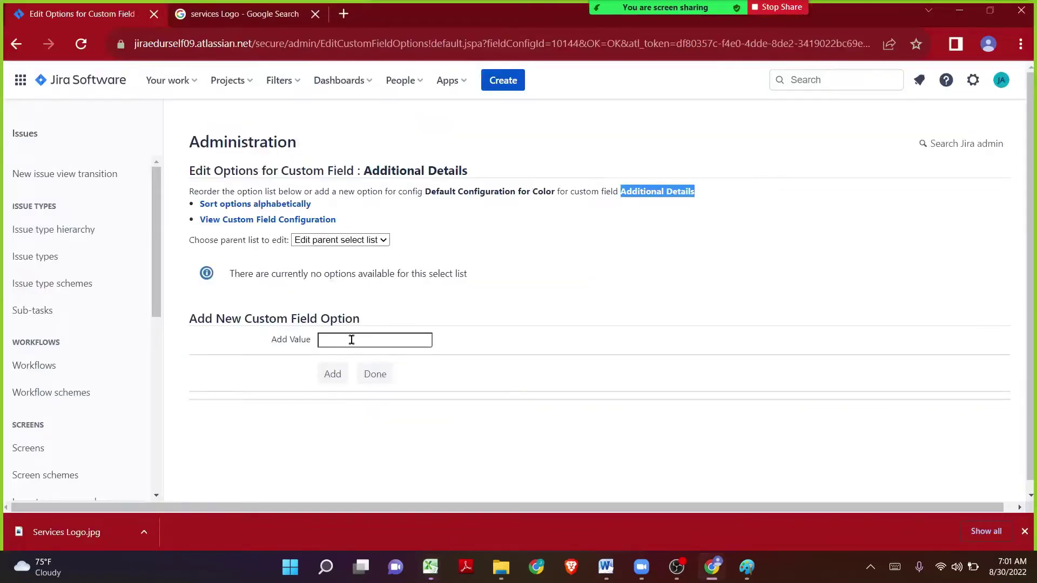
pyautogui.click(351, 339)
pyautogui.hotkey('ctrl', 'v')
pyautogui.click(341, 370)
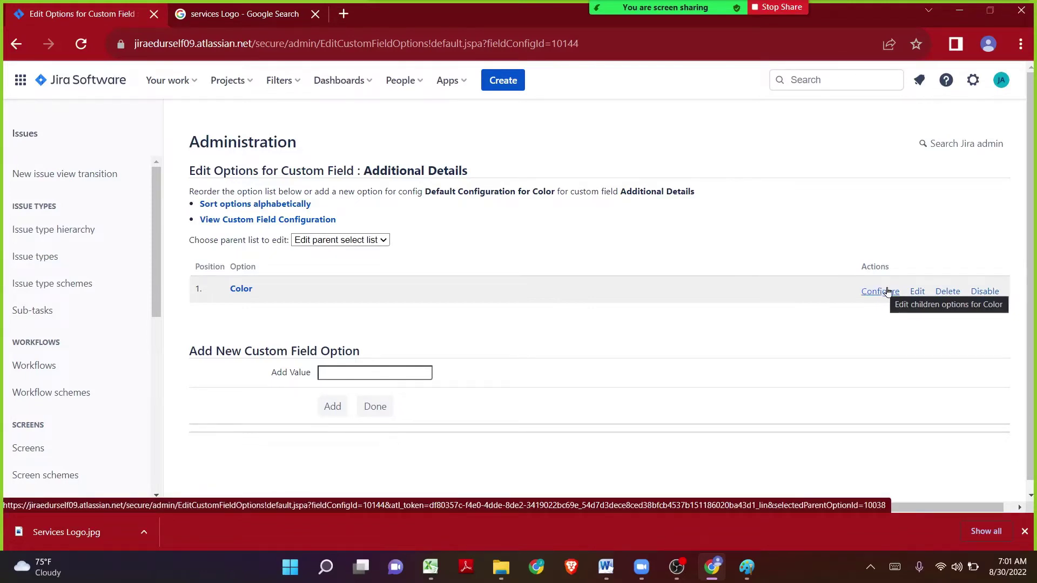
# Copy 'Wheel Type' from cell D23 and add it as the second parent option
pyautogui.hotkey('alt', 'Tab')
pyautogui.click(284, 336)
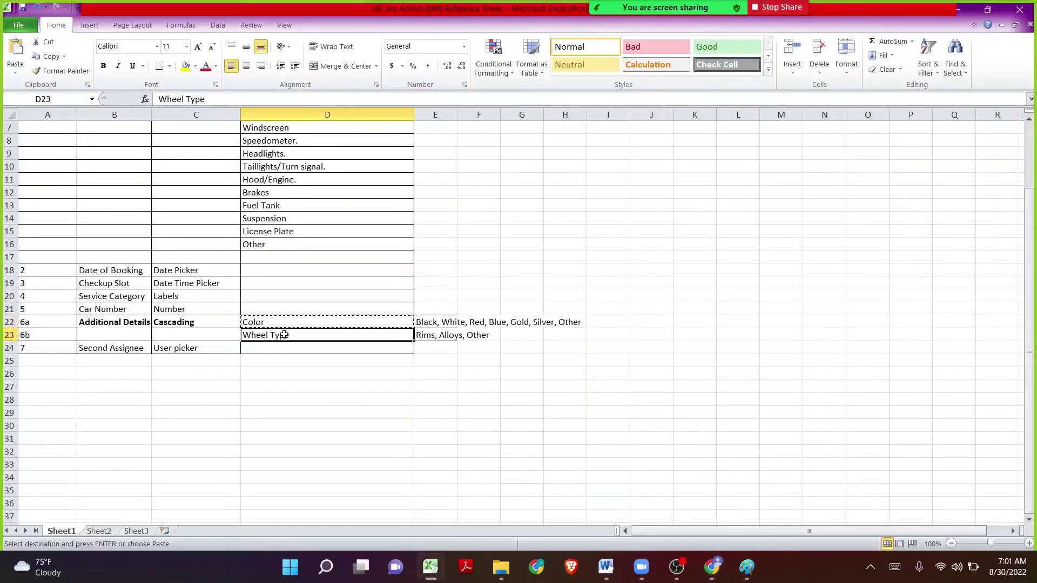
pyautogui.hotkey('alt', 'Tab')
pyautogui.hotkey('ctrl', 'v')
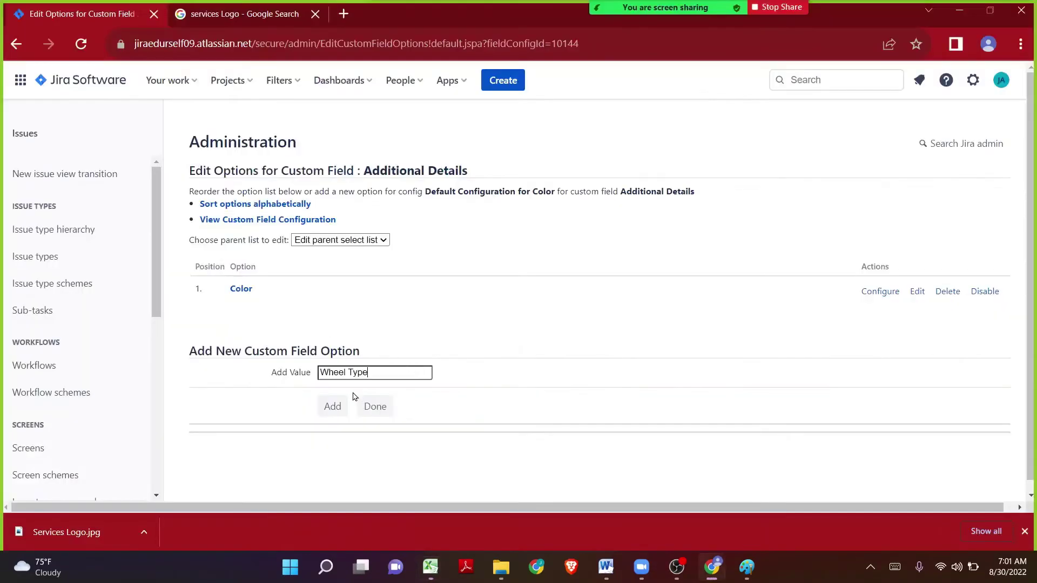
pyautogui.click(330, 407)
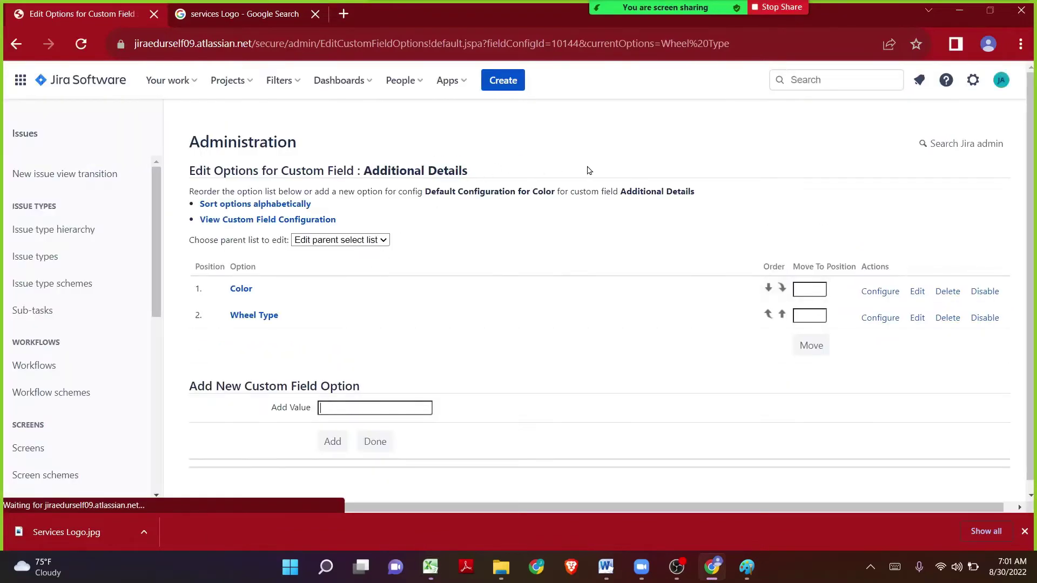
pyautogui.moveTo(618, 193); pyautogui.dragTo(700, 199)
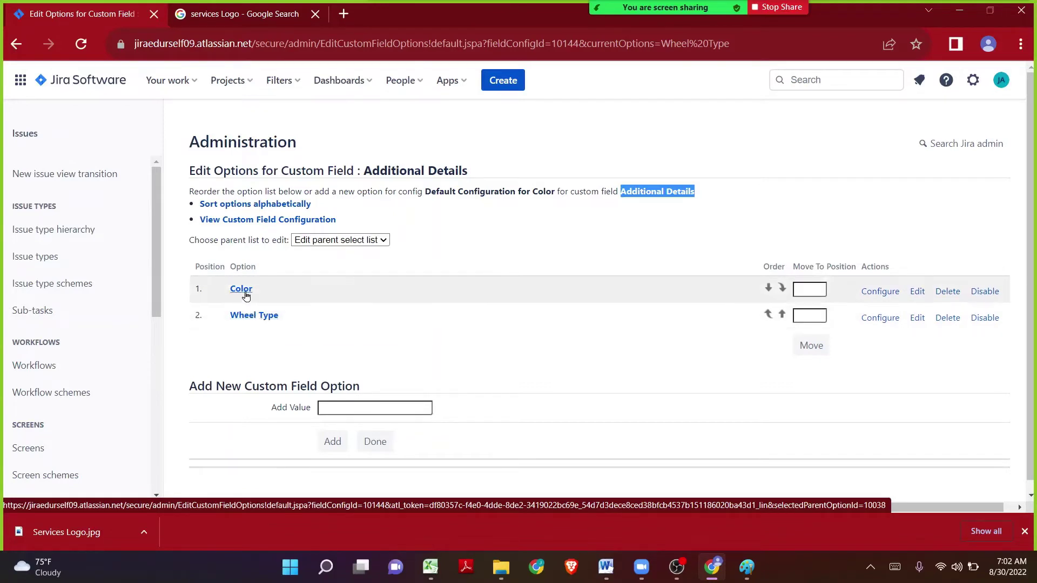
# Open the Color child options and add Black, White and Red
pyautogui.click(891, 293)
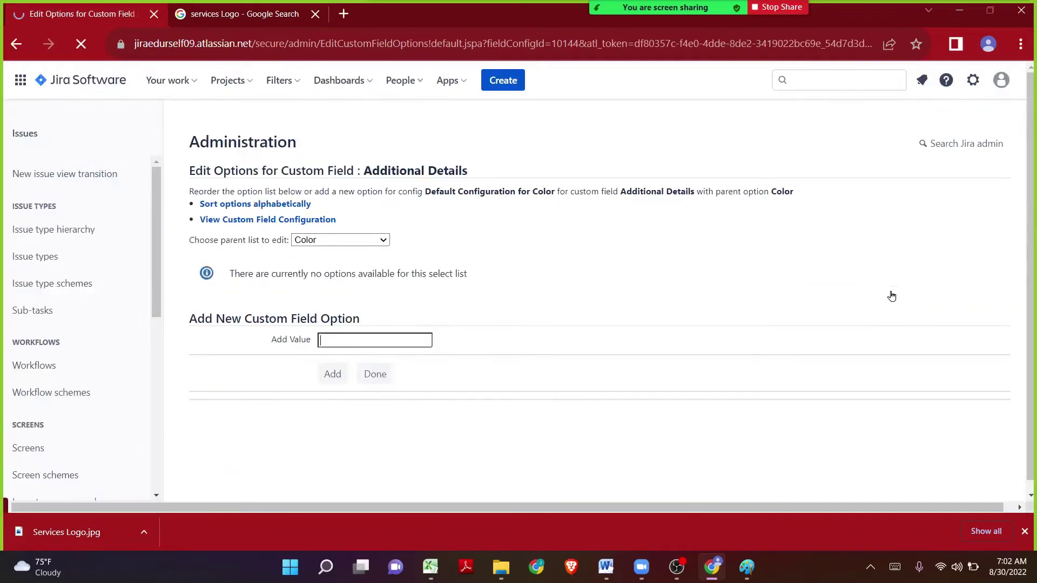
pyautogui.click(336, 335)
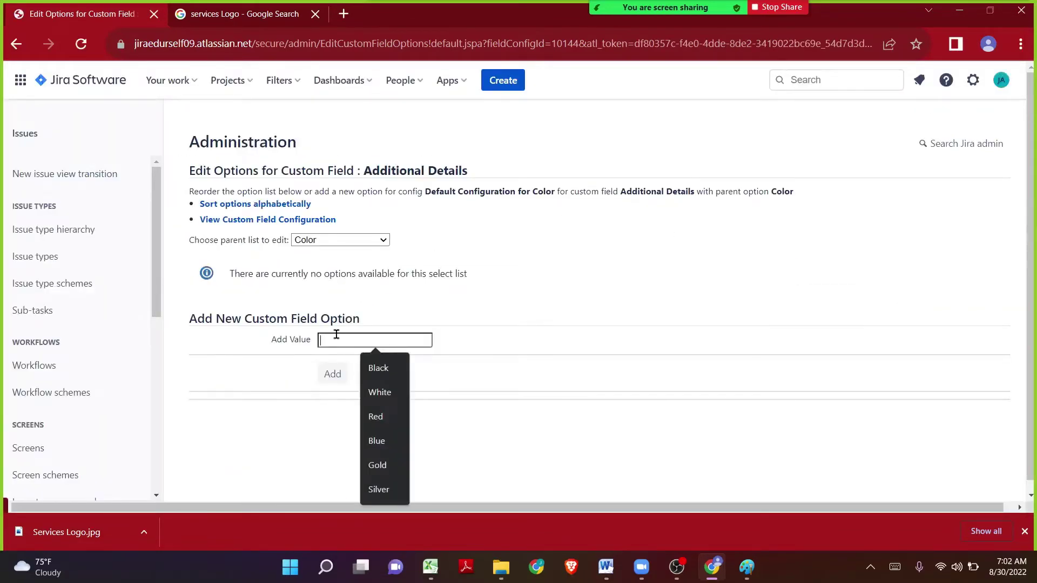
pyautogui.click(378, 368)
pyautogui.click(332, 373)
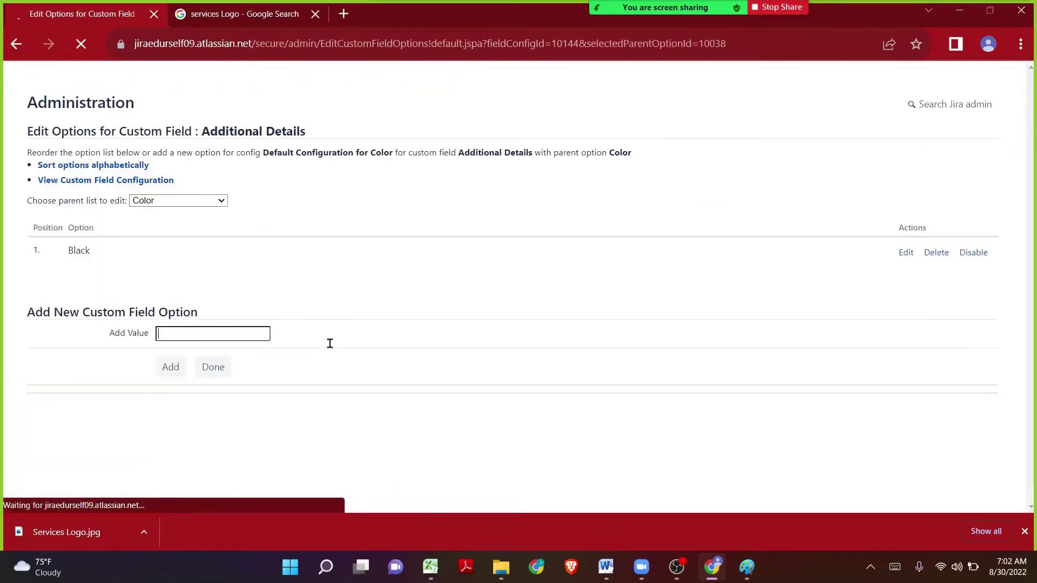
pyautogui.click(365, 372)
pyautogui.click(378, 247)
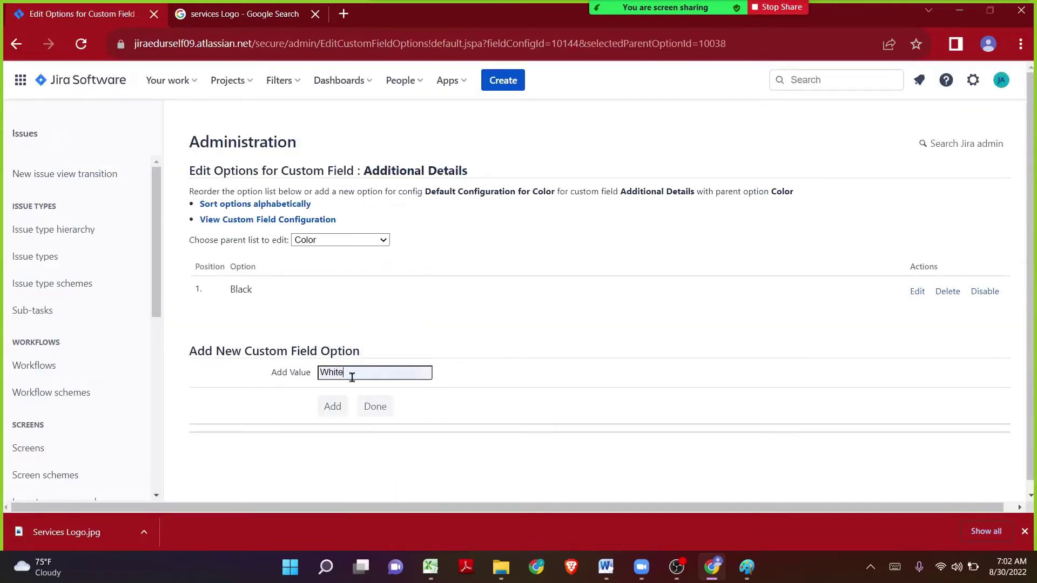
pyautogui.click(332, 406)
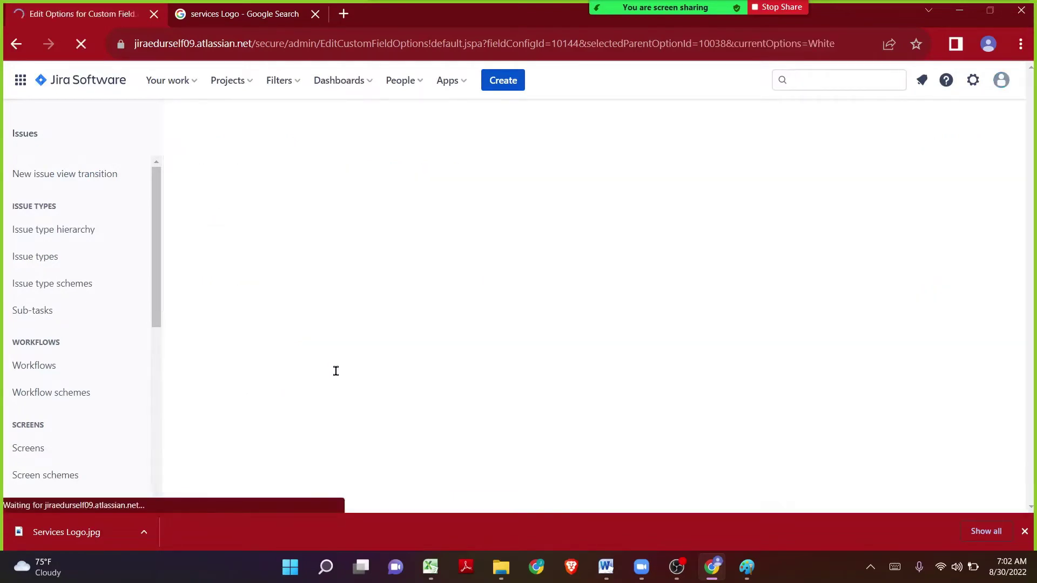
pyautogui.click(324, 406)
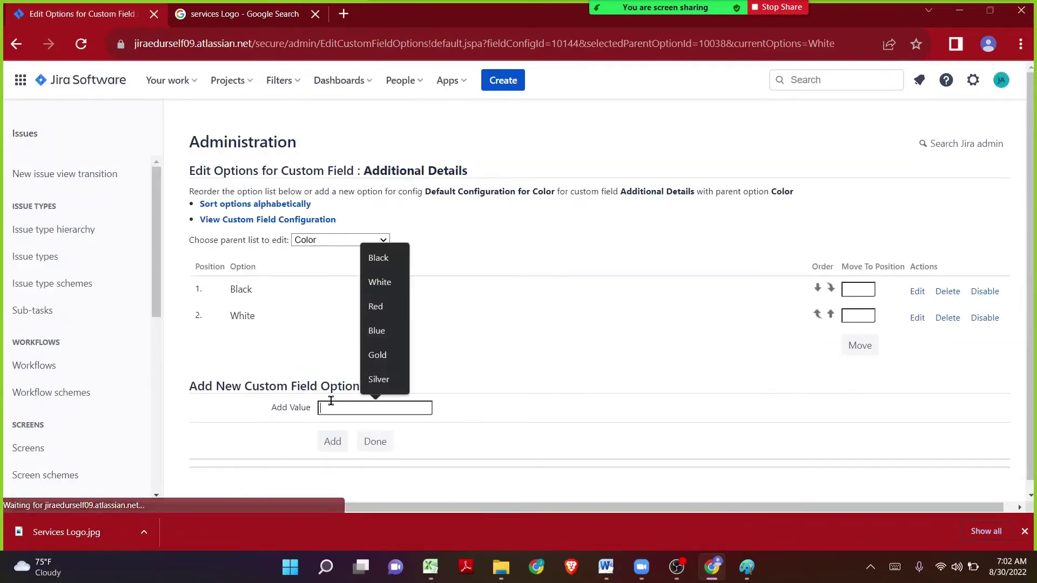
pyautogui.click(367, 315)
pyautogui.click(325, 446)
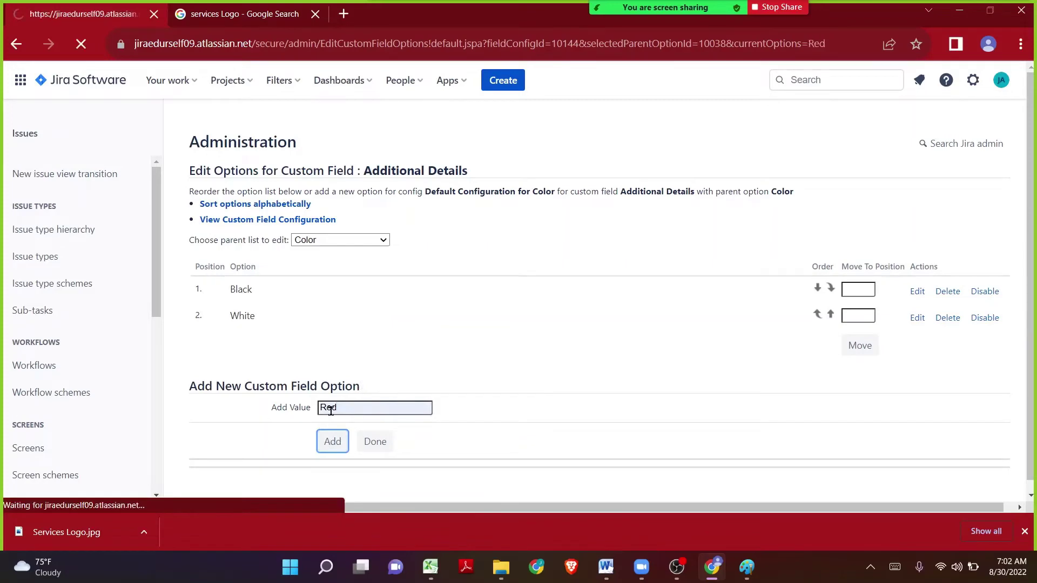
# Add Blue, Gold, Silver and Other as further Color child options
pyautogui.click(336, 433)
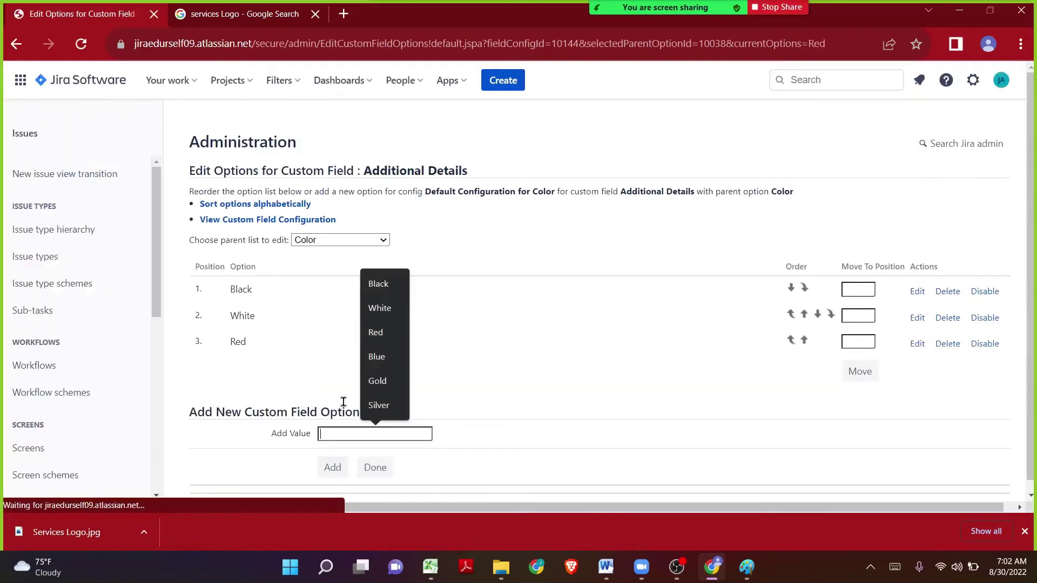
pyautogui.click(365, 358)
pyautogui.click(334, 471)
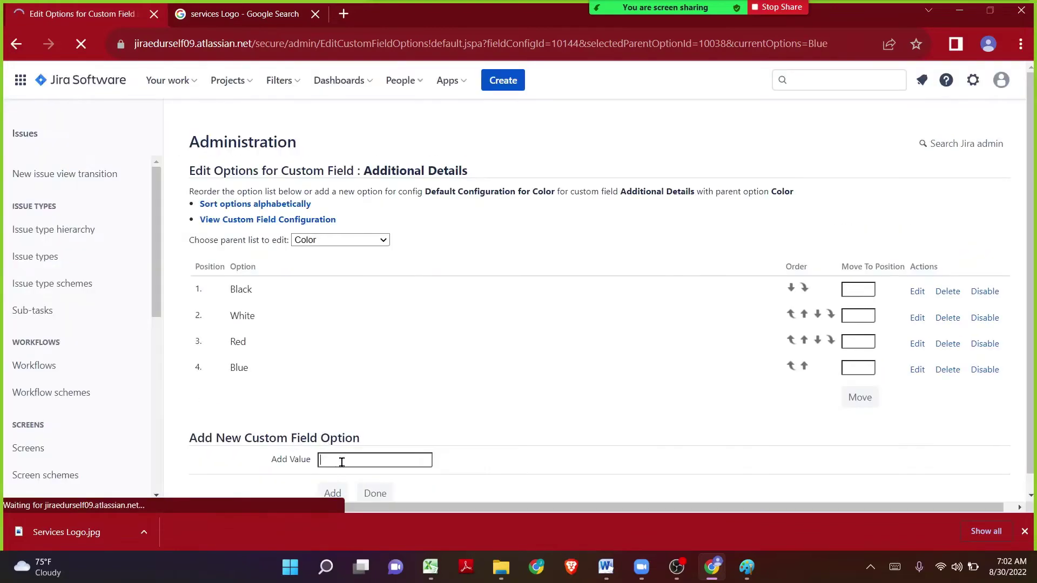
pyautogui.click(342, 461)
pyautogui.click(377, 407)
pyautogui.click(333, 492)
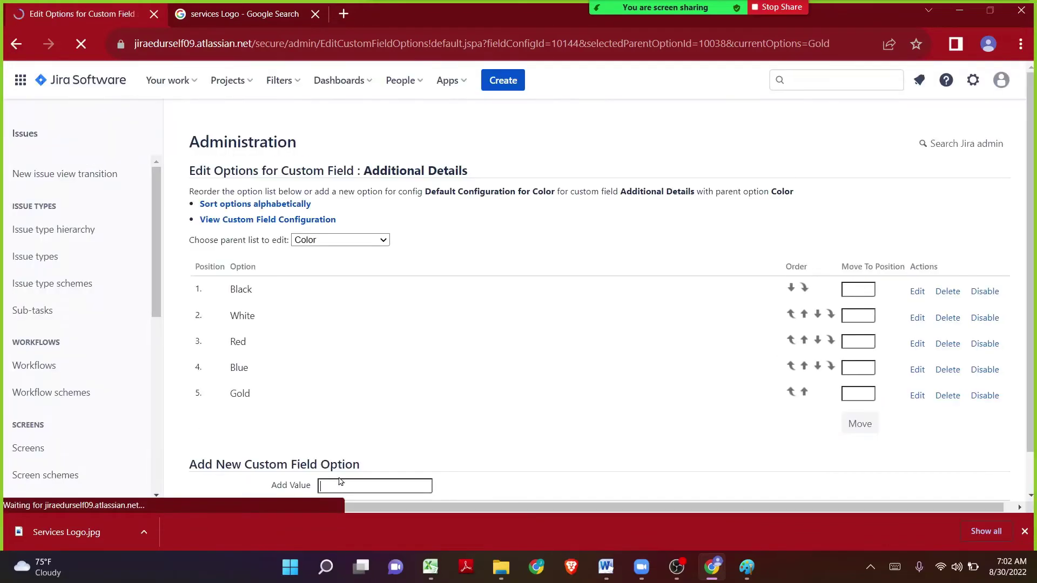
pyautogui.click(353, 485)
pyautogui.click(379, 458)
pyautogui.scroll(-1, 286, 417)
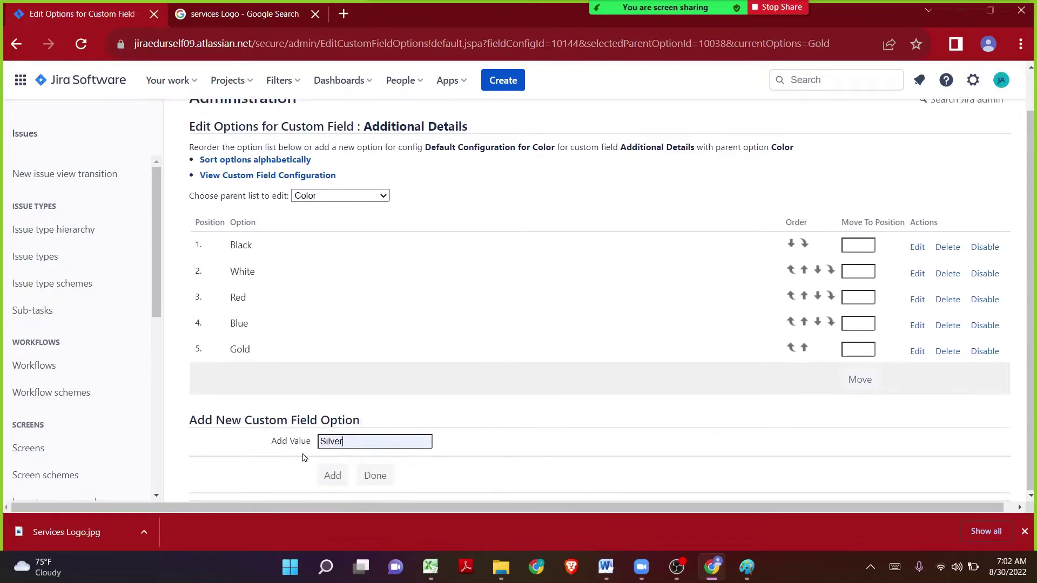
pyautogui.click(331, 475)
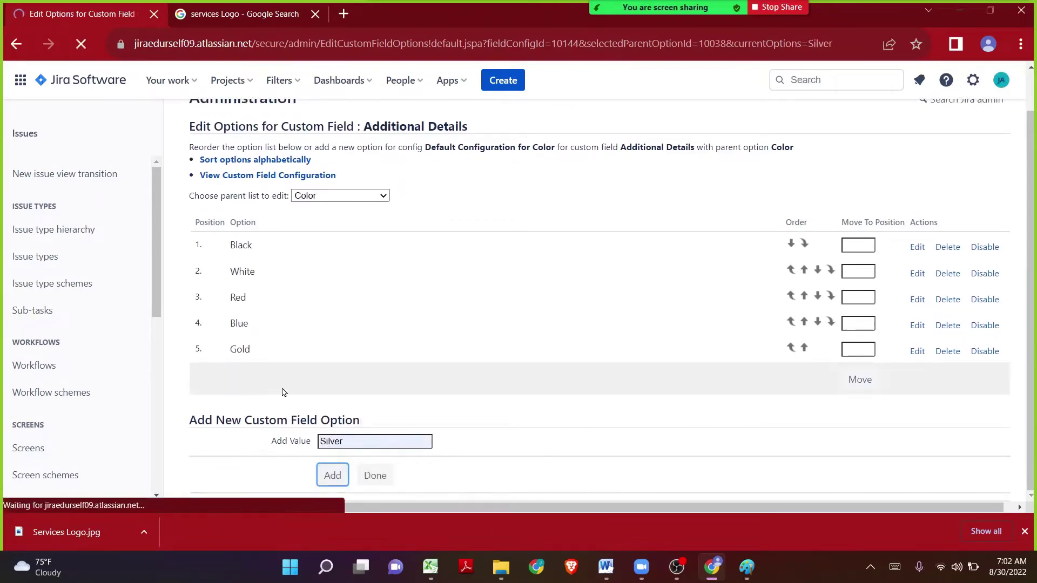
pyautogui.scroll(-1, 359, 435)
pyautogui.click(359, 439)
pyautogui.write('O')
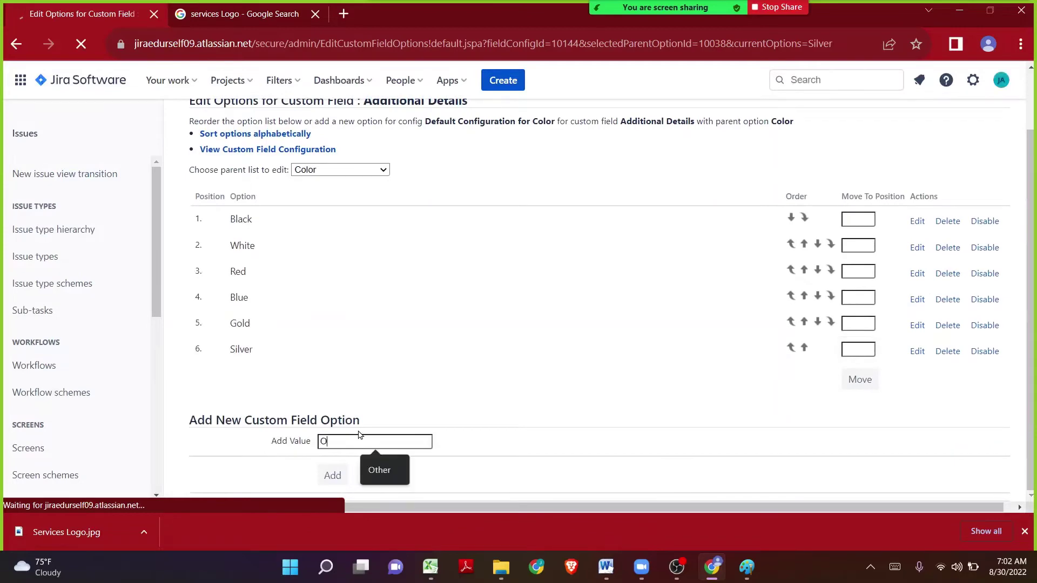
pyautogui.write('ther')
pyautogui.press('Return')
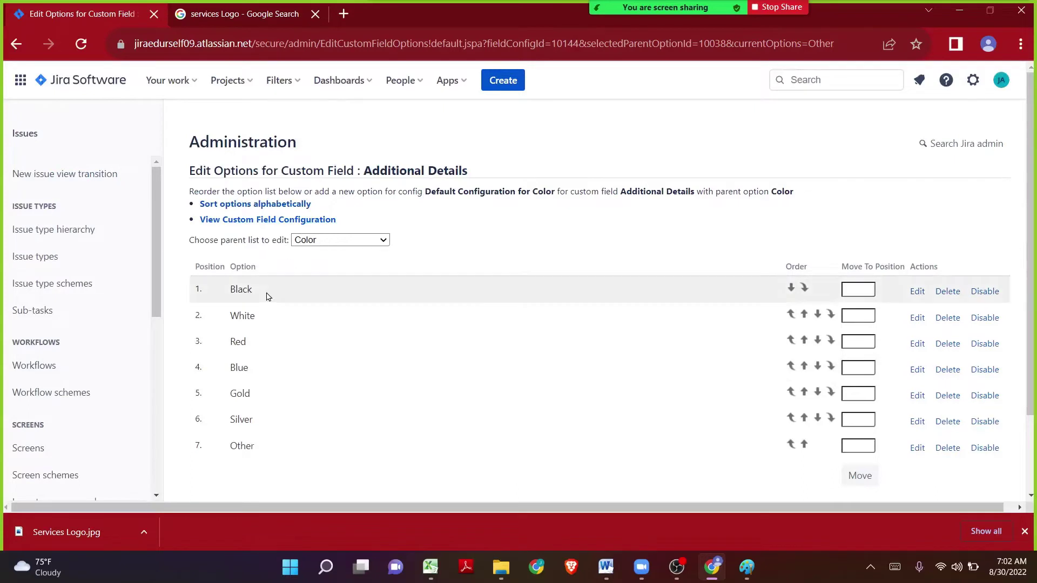
# Switch the parent list to Wheel Type and check its values in the Excel reference sheet
pyautogui.click(320, 241)
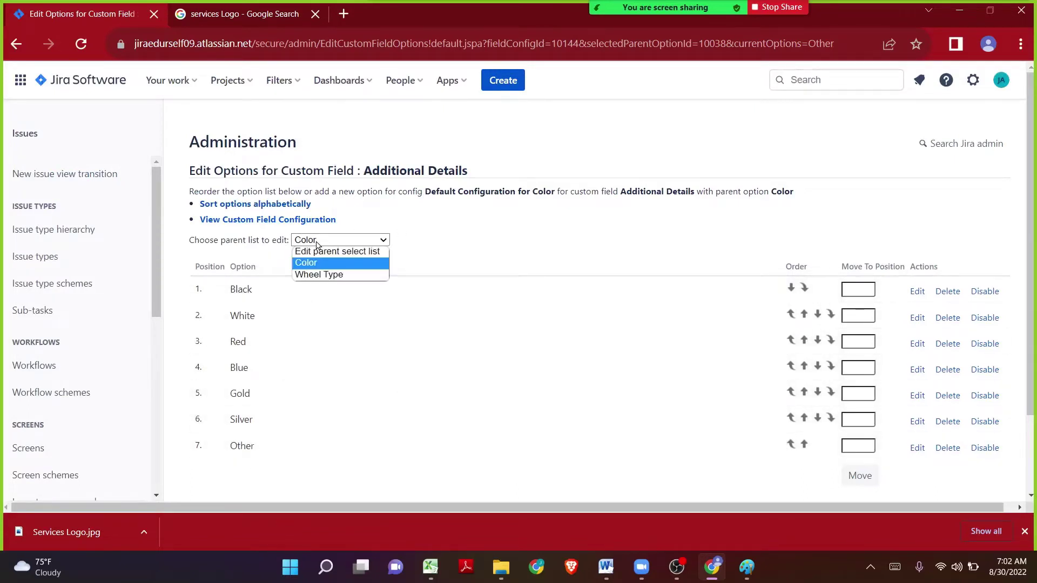
pyautogui.click(324, 275)
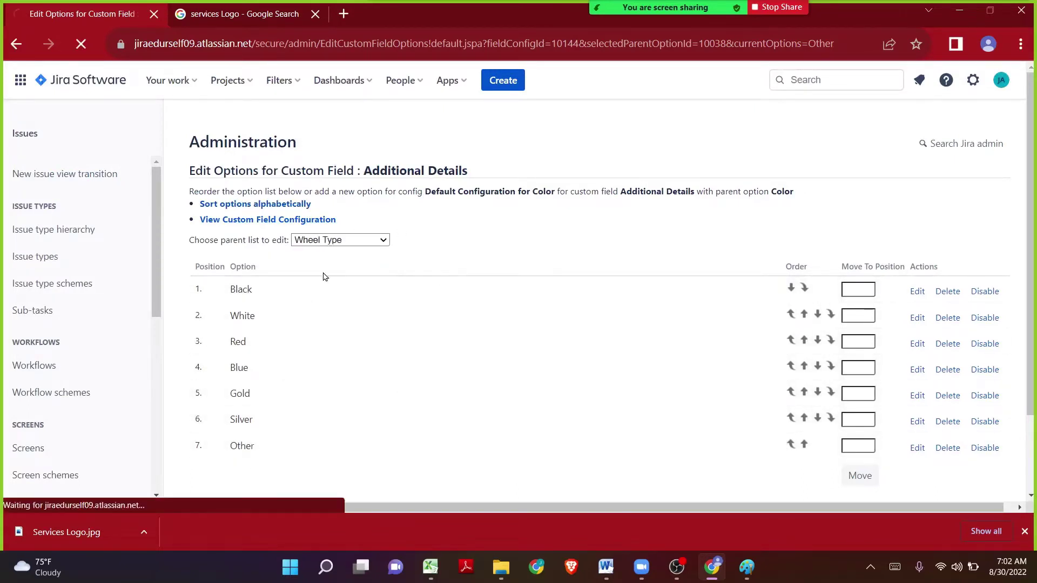
pyautogui.hotkey('alt', 'Tab')
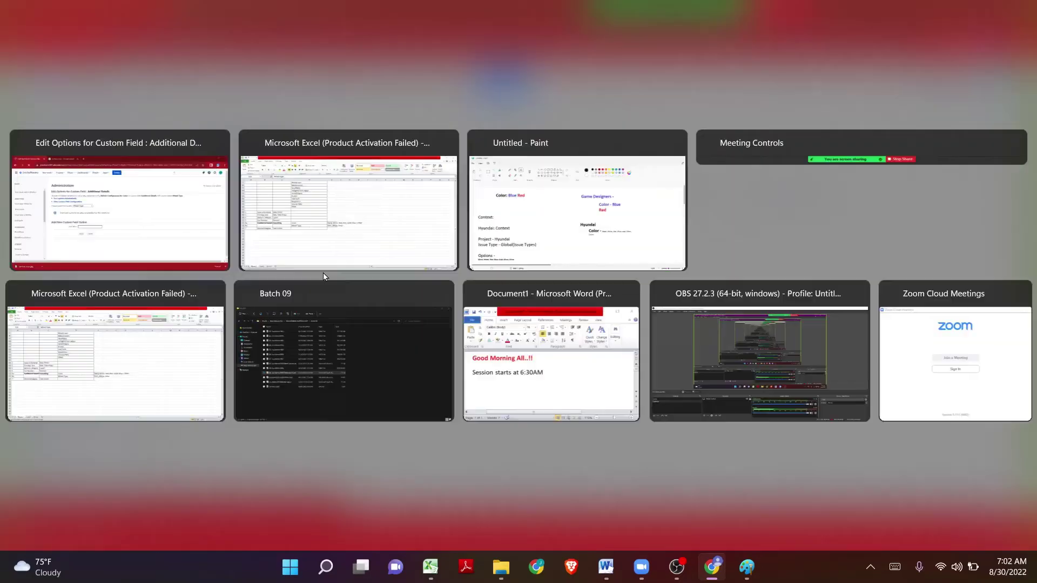
pyautogui.click(390, 199)
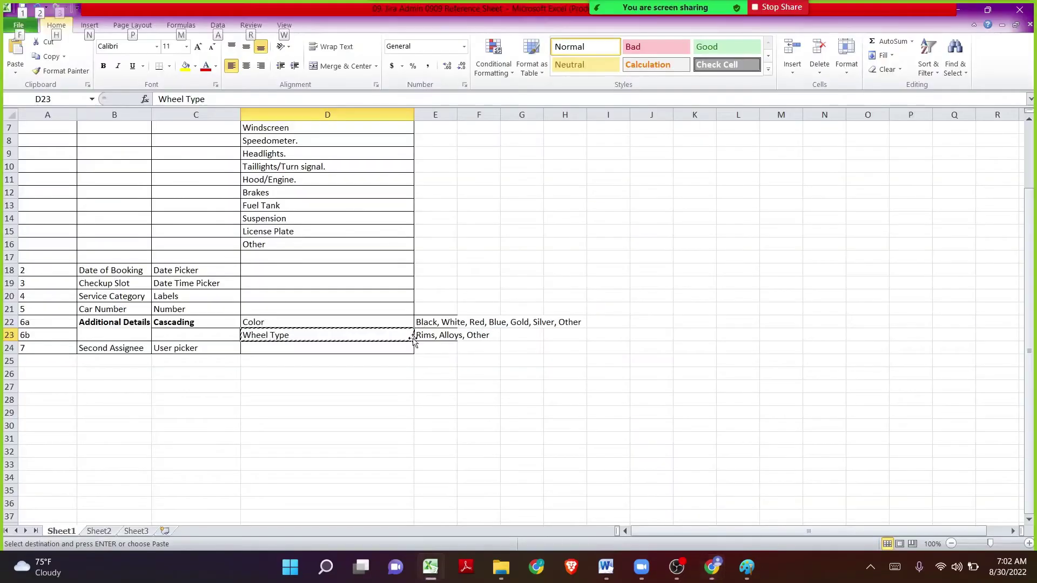
pyautogui.hotkey('alt', 'Tab')
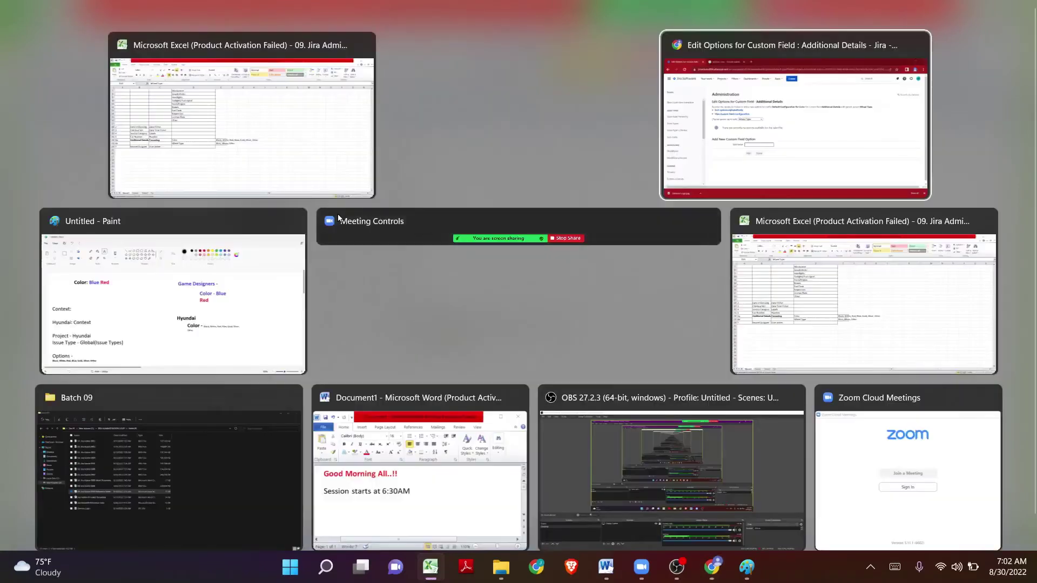
pyautogui.click(860, 144)
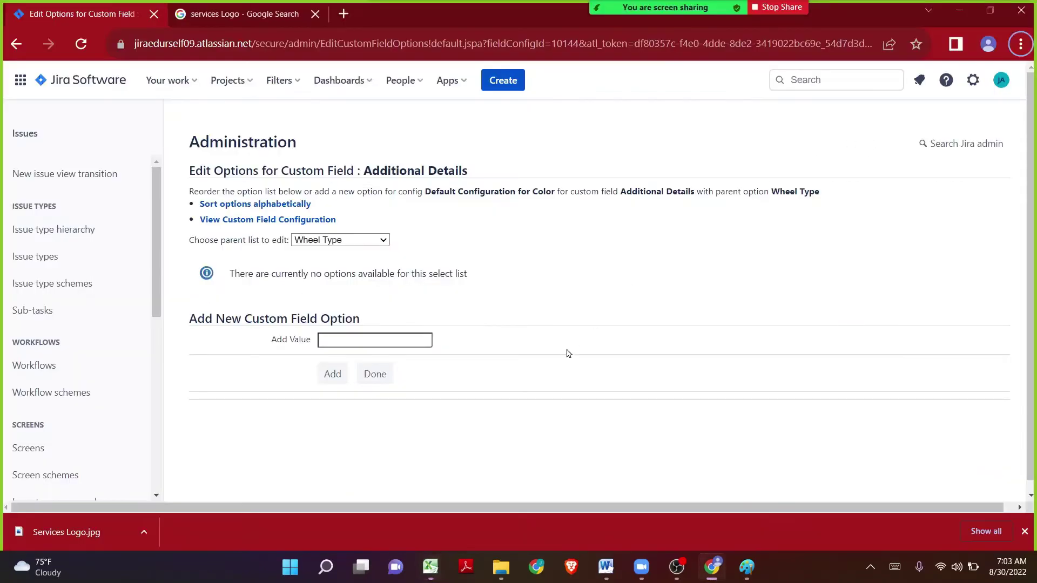
# Add Rims, Alloys and Other as Wheel Type child options
pyautogui.click(369, 340)
pyautogui.write('Rims')
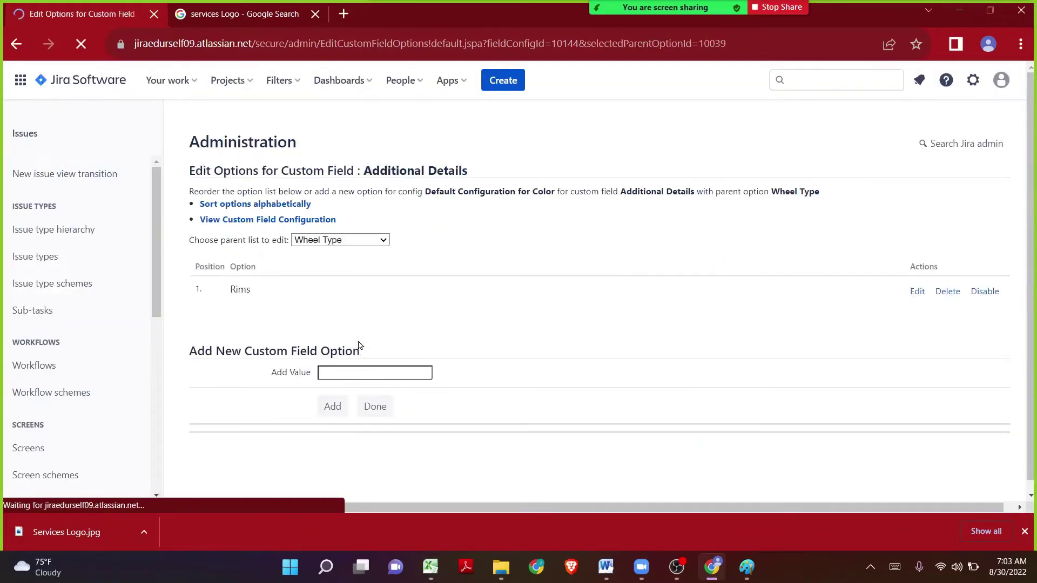
pyautogui.write('Alloys')
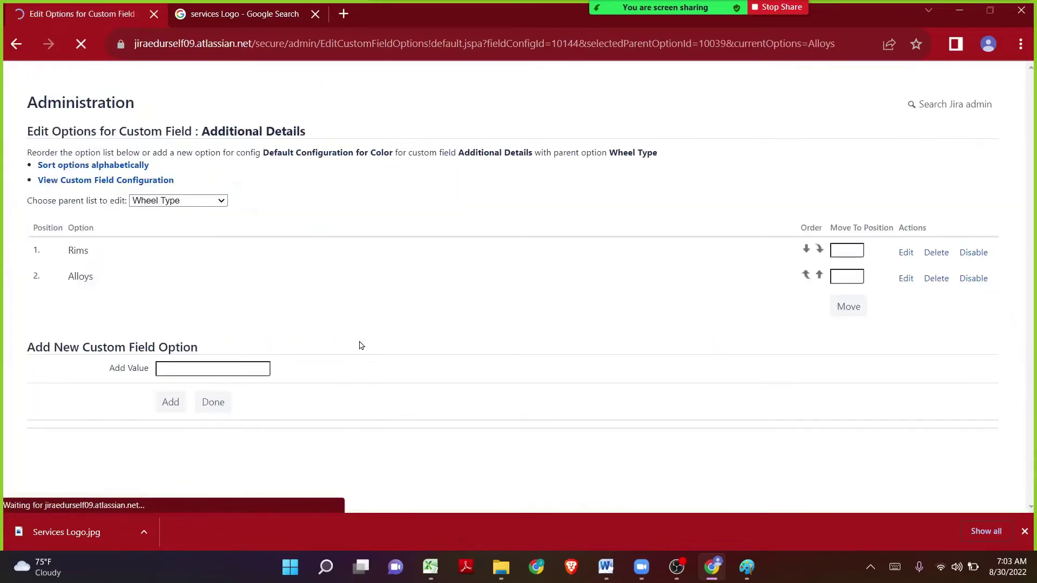
pyautogui.write('Other')
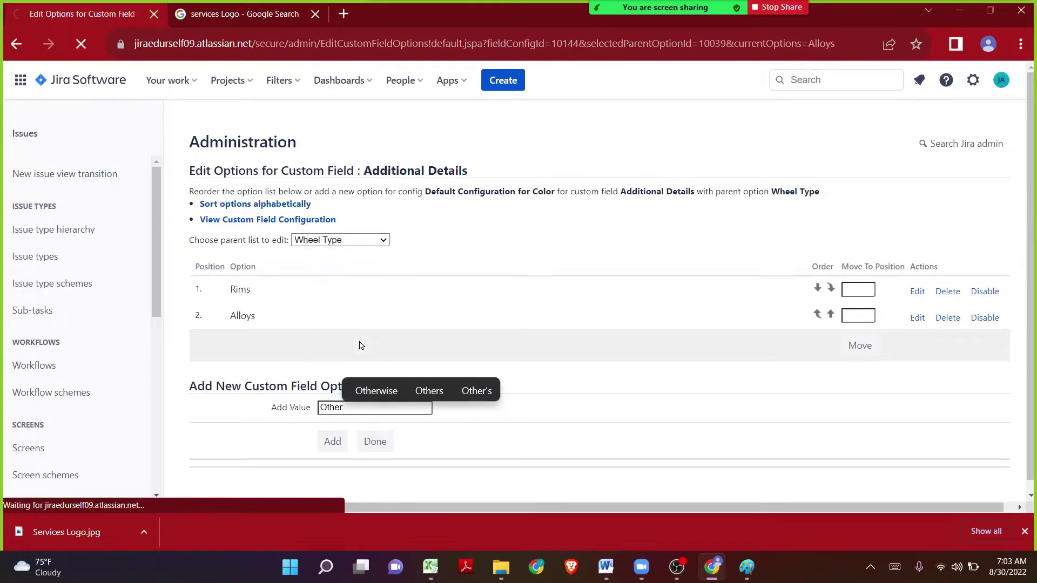
pyautogui.press('Return')
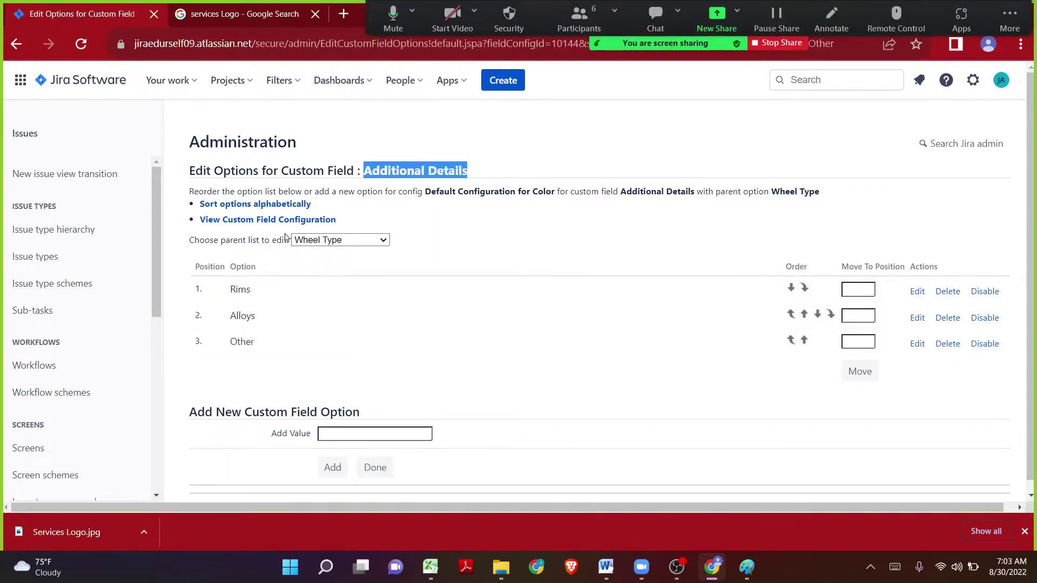
# Set the parent list back to Color, select the Additional Details name, and bring Excel forward
pyautogui.click(320, 247)
pyautogui.click(319, 241)
pyautogui.click(324, 262)
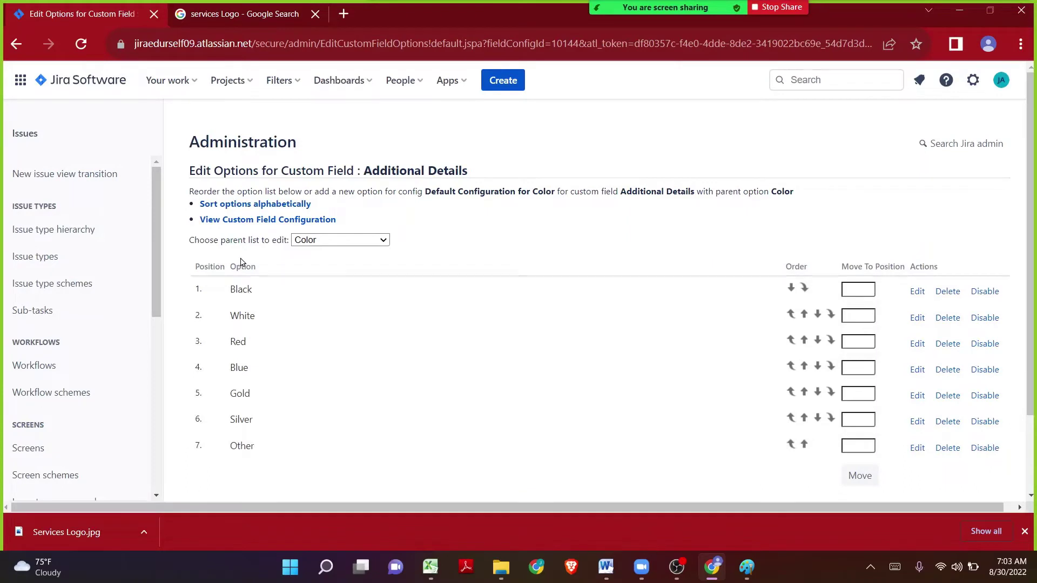
pyautogui.click(322, 244)
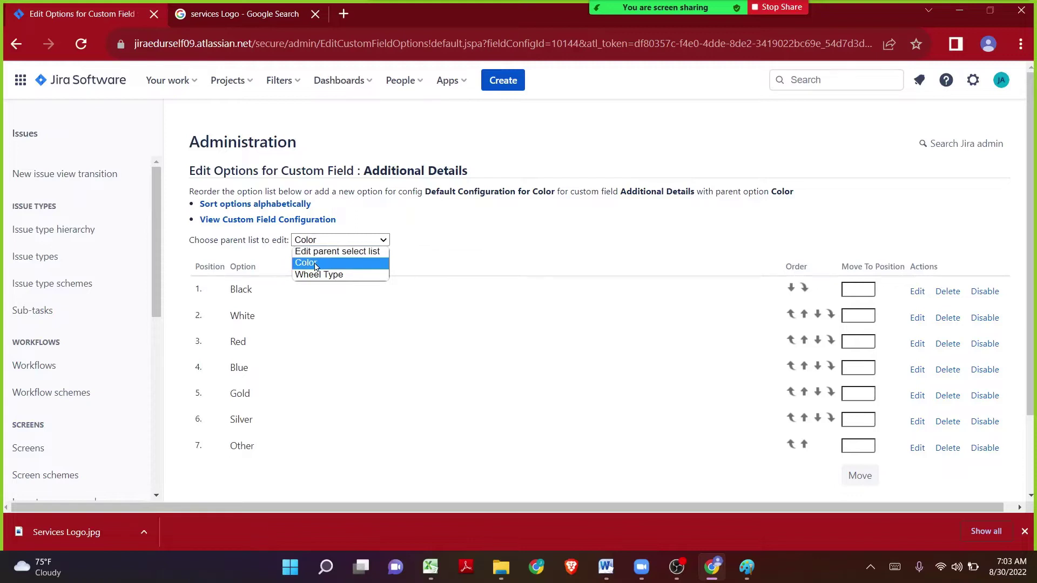
pyautogui.click(365, 173)
pyautogui.moveTo(364, 172); pyautogui.dragTo(492, 176)
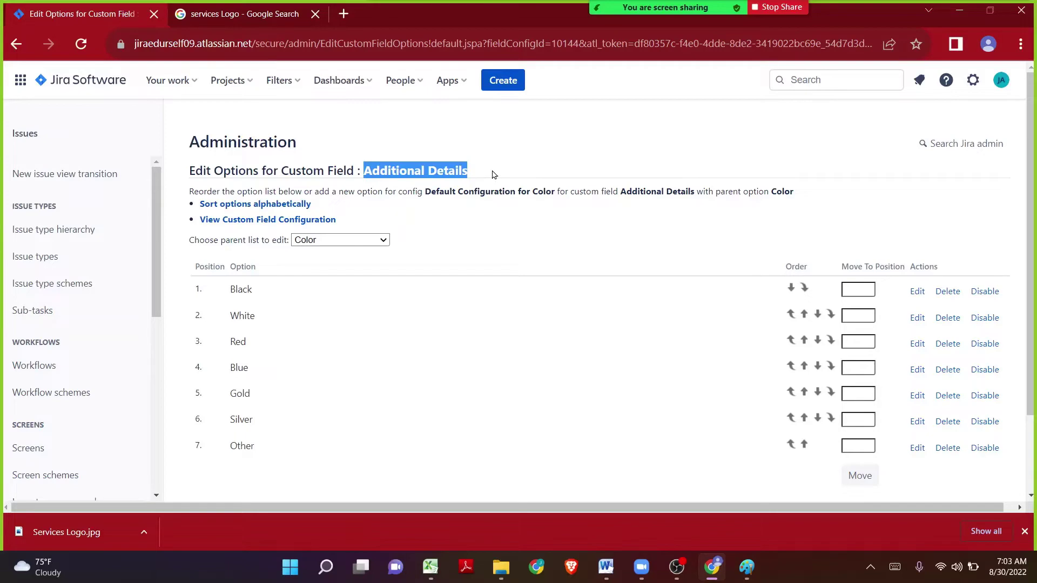
pyautogui.click(431, 567)
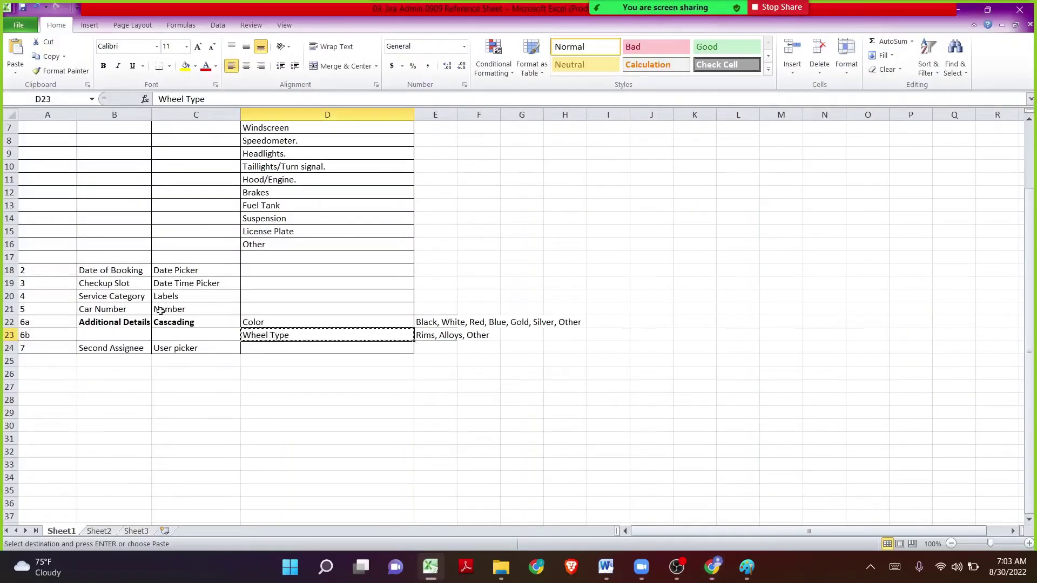
# Copy the Second Assignee field name from cell B24, noting its User picker type
pyautogui.press('Escape')
pyautogui.moveTo(116, 324); pyautogui.dragTo(489, 331)
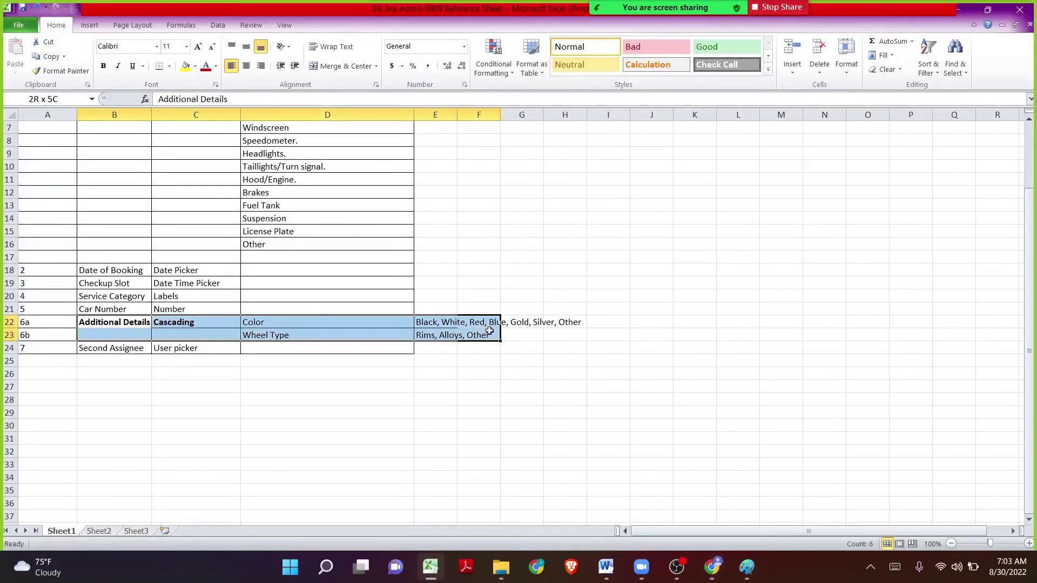
pyautogui.moveTo(89, 350); pyautogui.dragTo(202, 348)
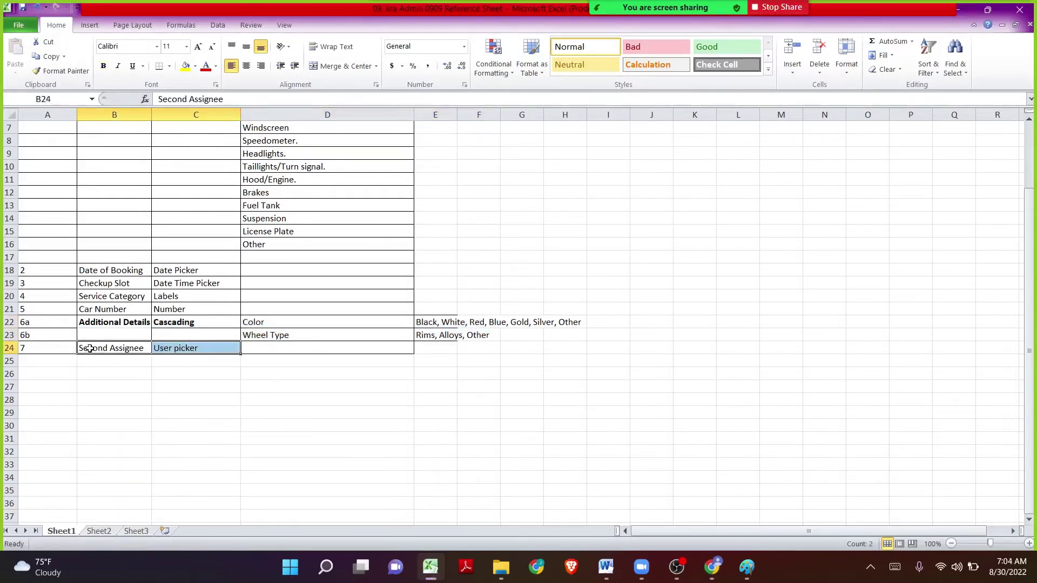
pyautogui.click(89, 349)
pyautogui.hotkey('ctrl', 'c')
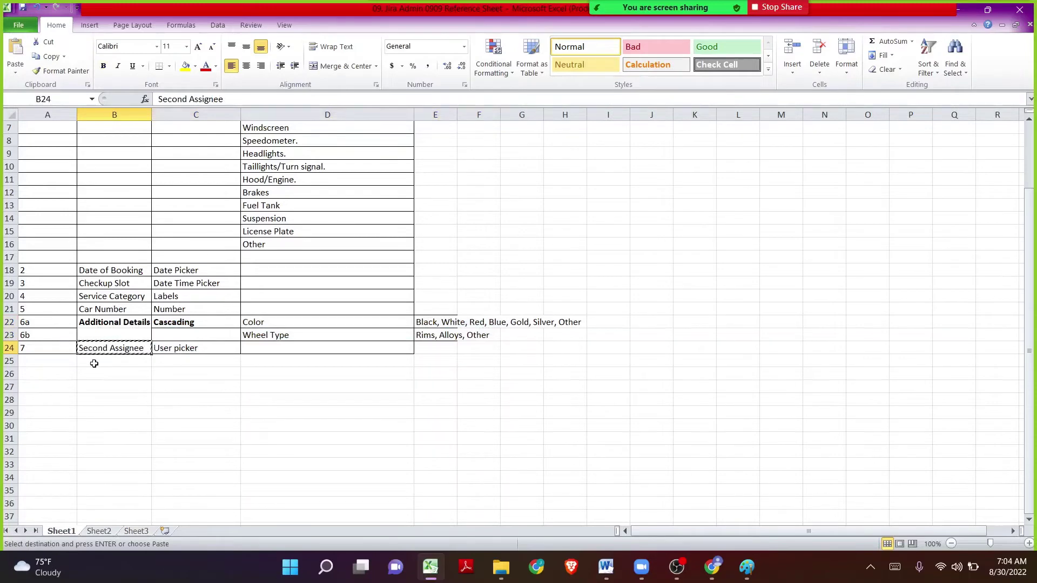
pyautogui.click(161, 350)
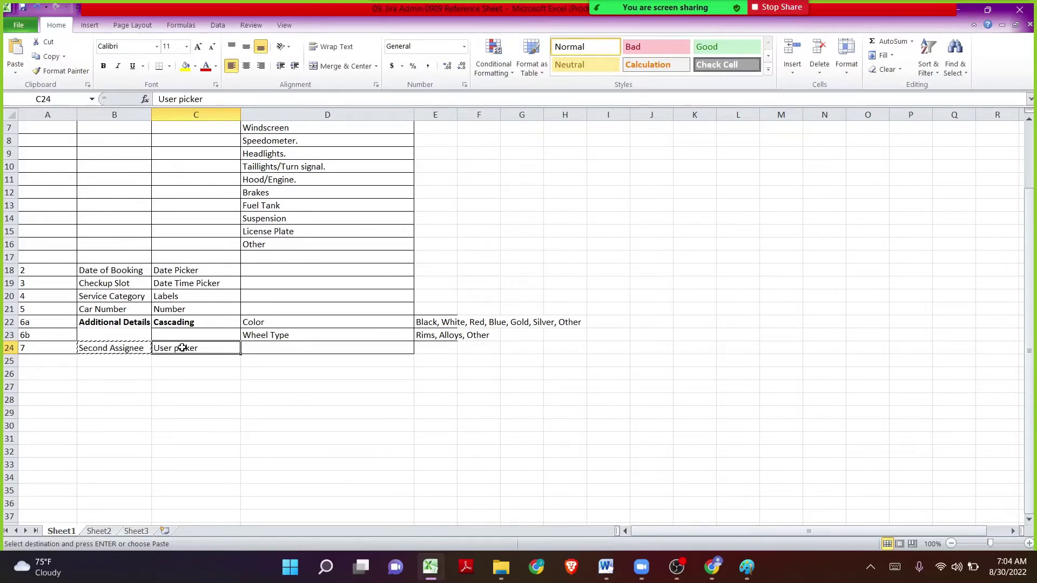
pyautogui.scroll(1, 182, 348)
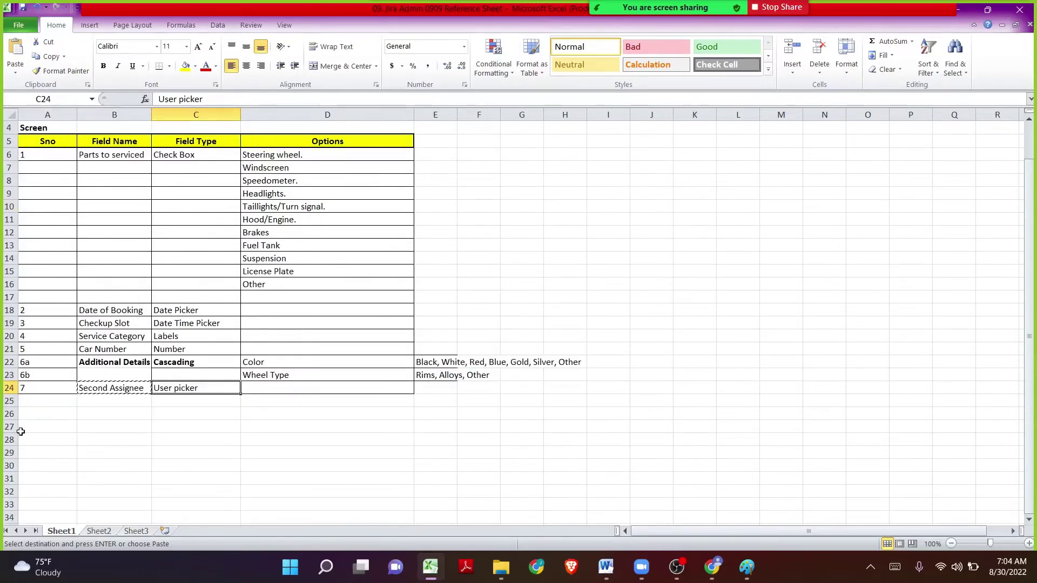
pyautogui.press('Escape')
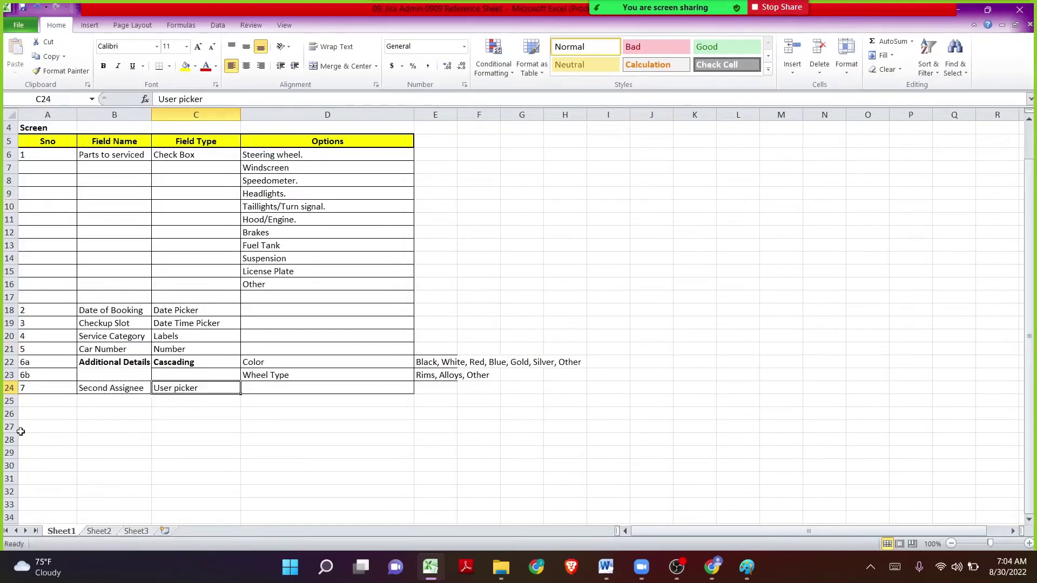
pyautogui.click(111, 386)
pyautogui.hotkey('ctrl', 'c')
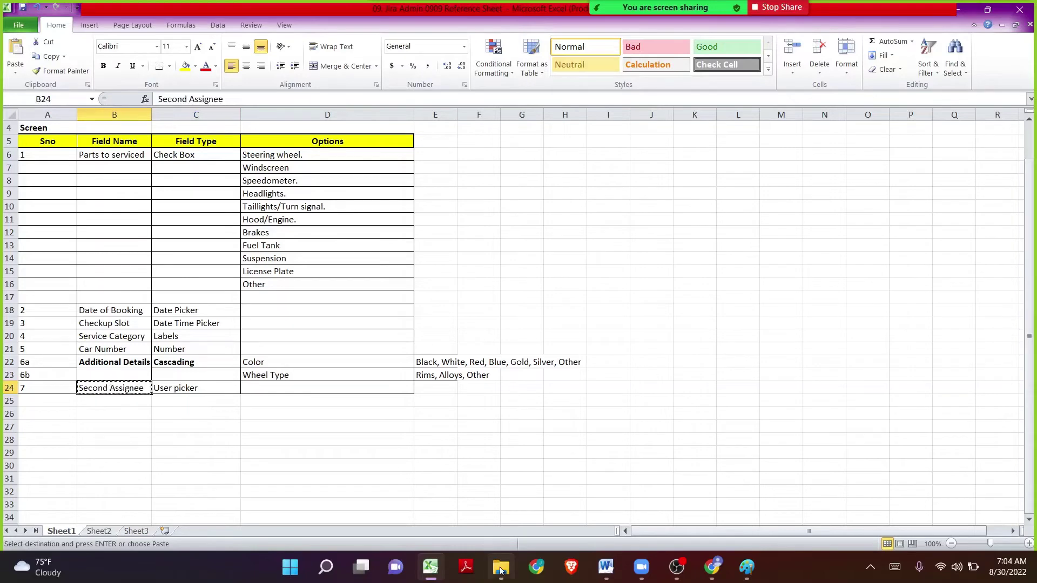
# Start a new Jira custom field of type User Picker (single user), then check Excel
pyautogui.click(707, 572)
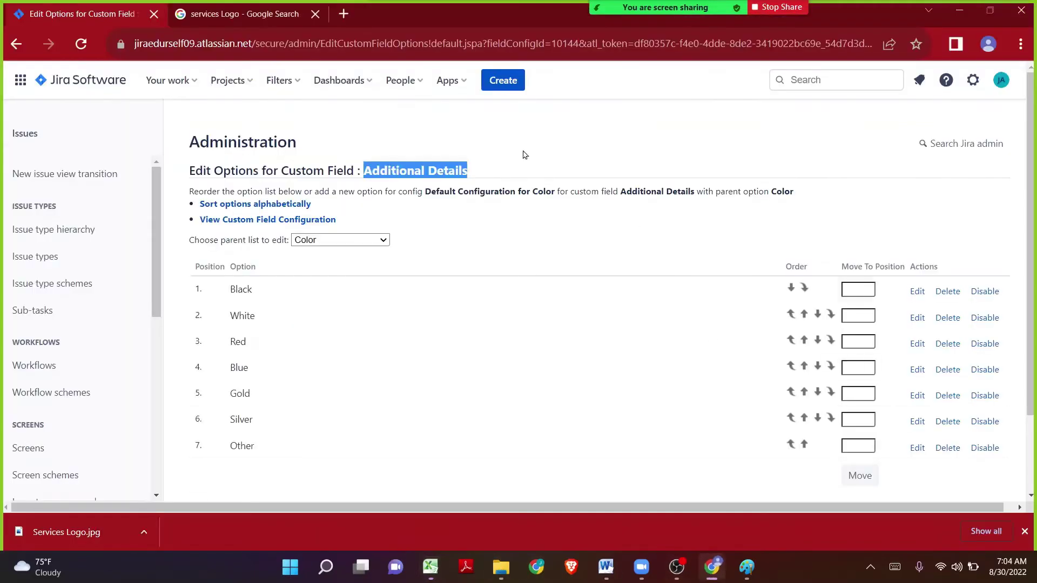
pyautogui.scroll(-3, 27, 243)
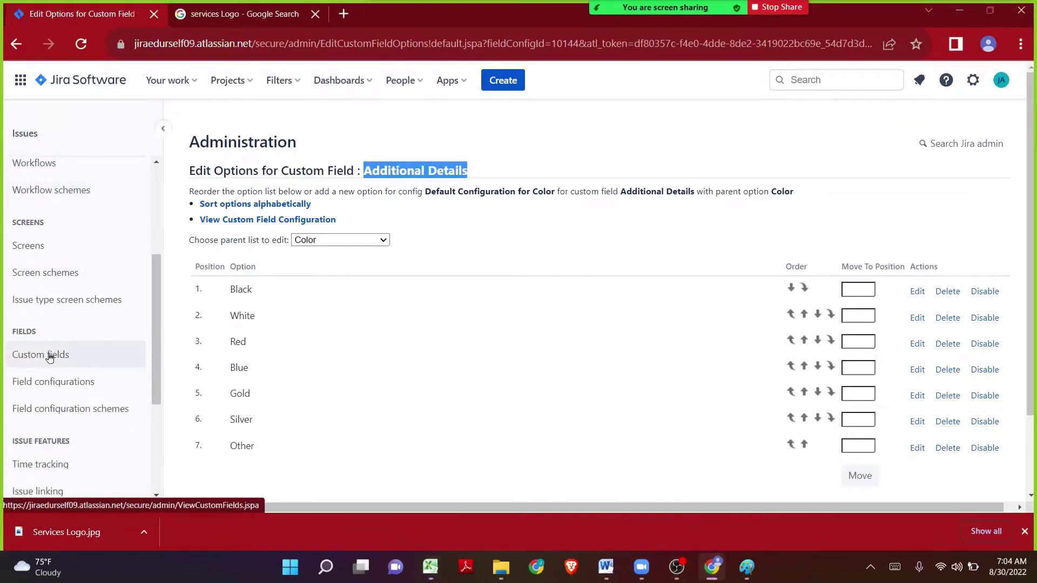
pyautogui.click(49, 357)
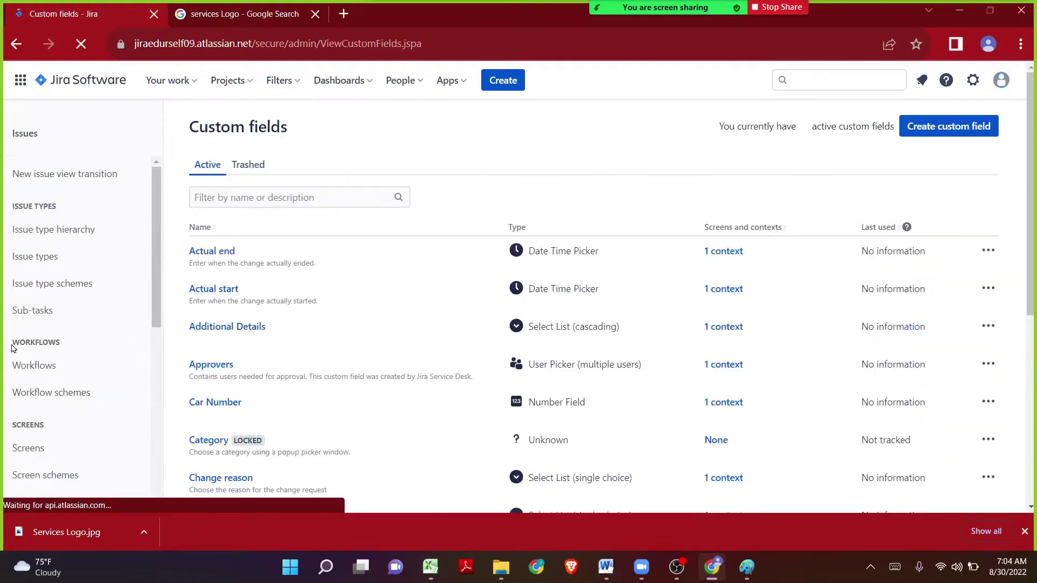
pyautogui.click(949, 124)
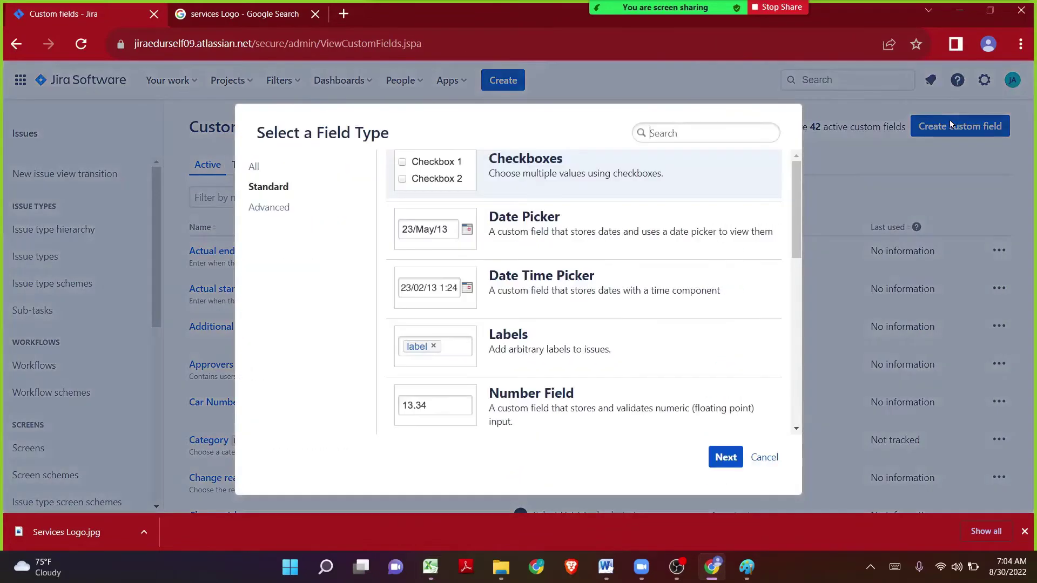
pyautogui.scroll(-8, 631, 191)
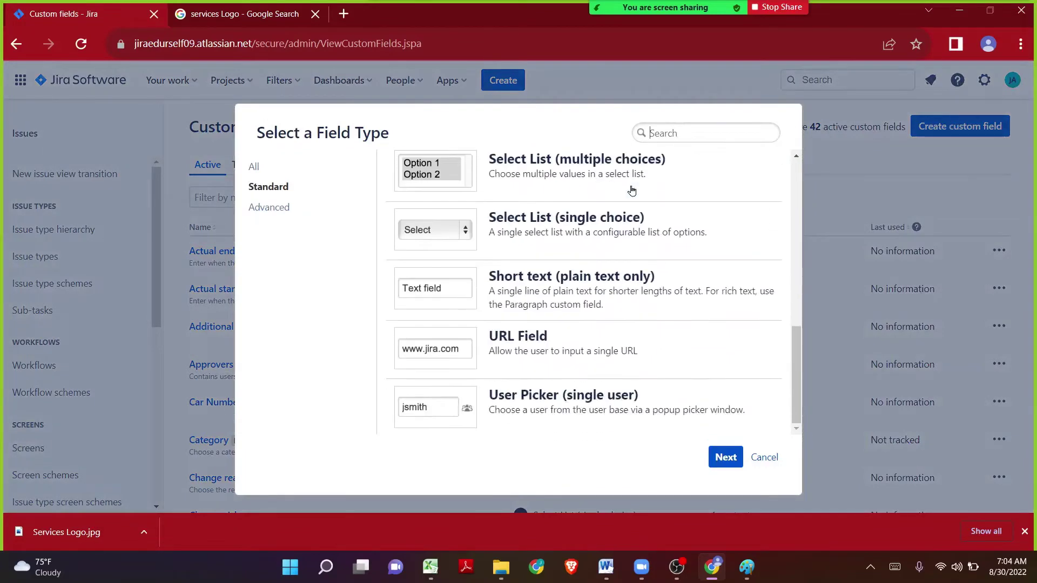
pyautogui.click(508, 410)
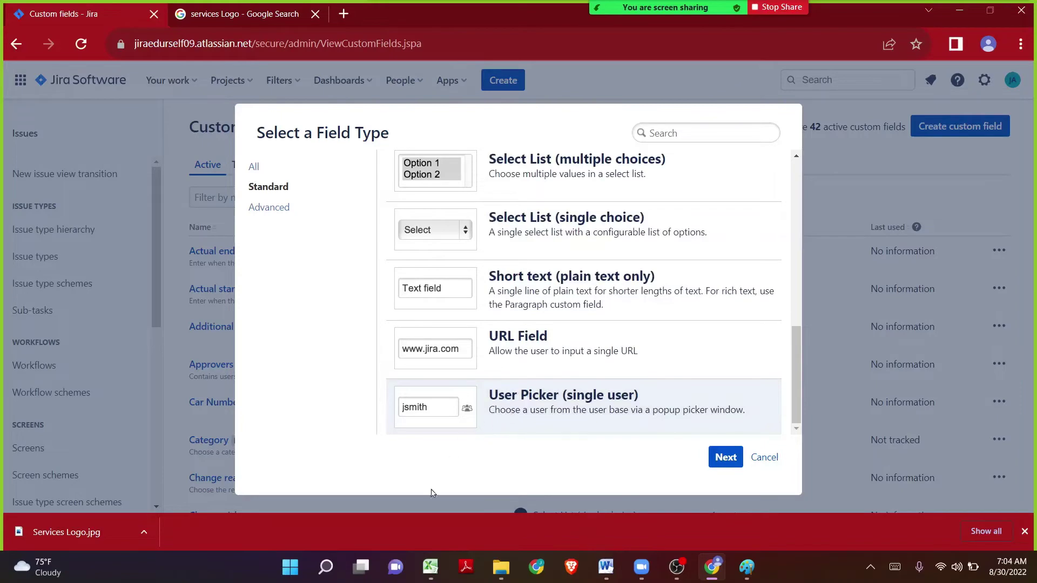
pyautogui.click(430, 567)
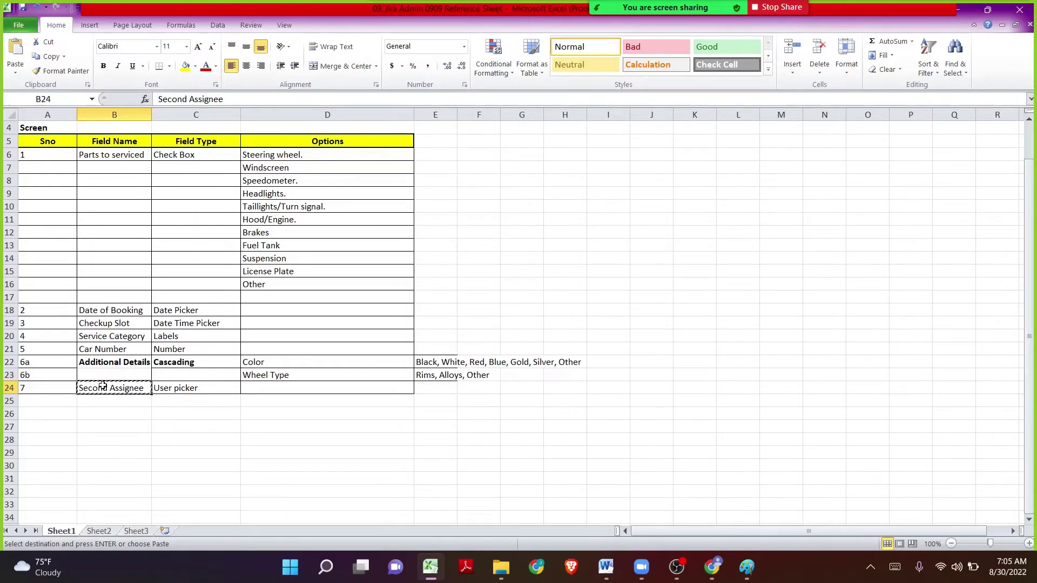
# Clear Excel's copy marquee, confirm C24 reads User picker, and return to Jira
pyautogui.press('Escape')
pyautogui.click(180, 389)
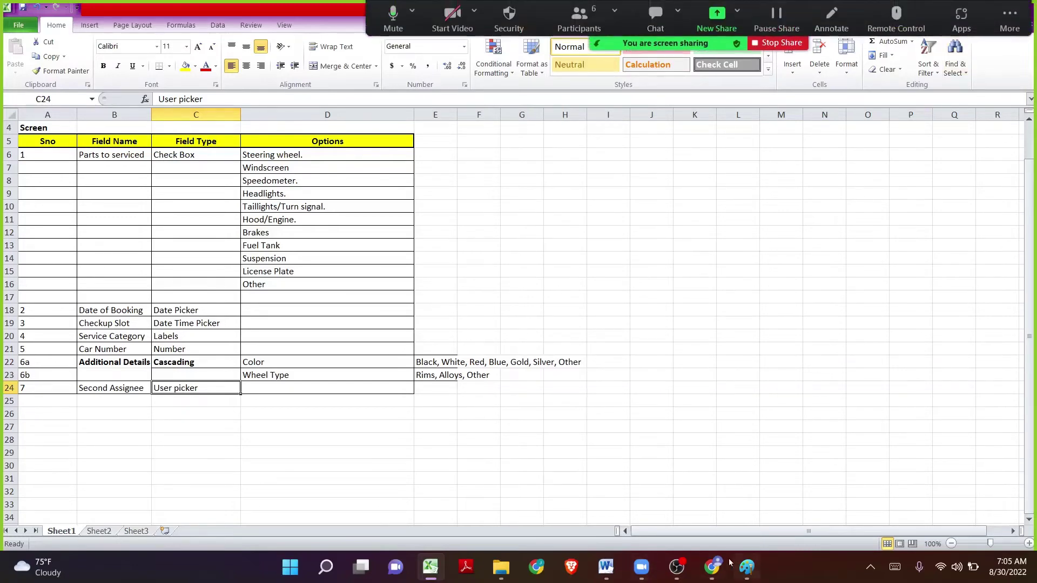
pyautogui.click(713, 566)
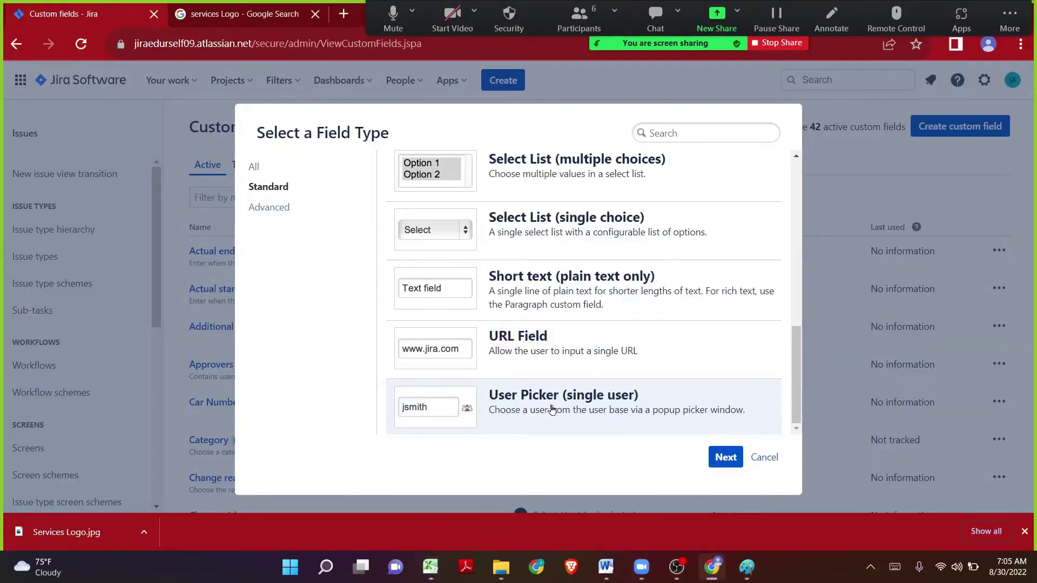
# Create the single-user picker custom field named 'Second Assignee', then go to Your work
pyautogui.click(725, 457)
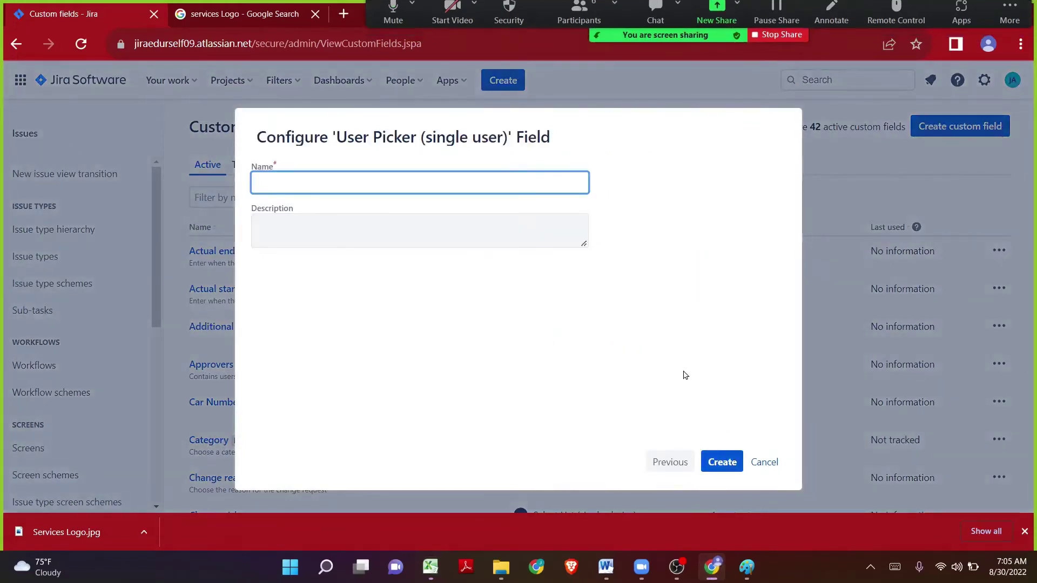
pyautogui.click(331, 178)
pyautogui.click(331, 178)
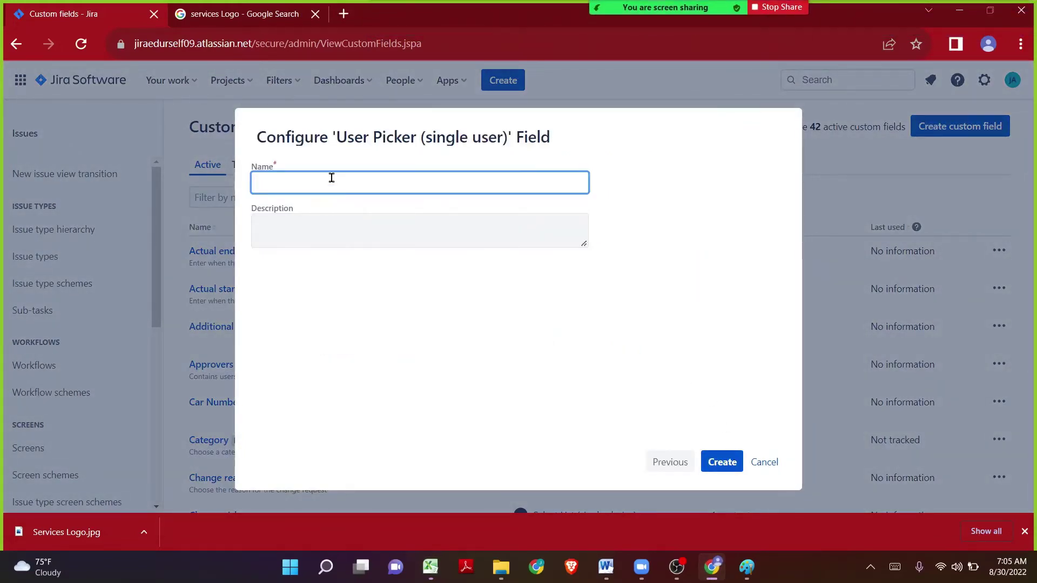
pyautogui.write('Second A')
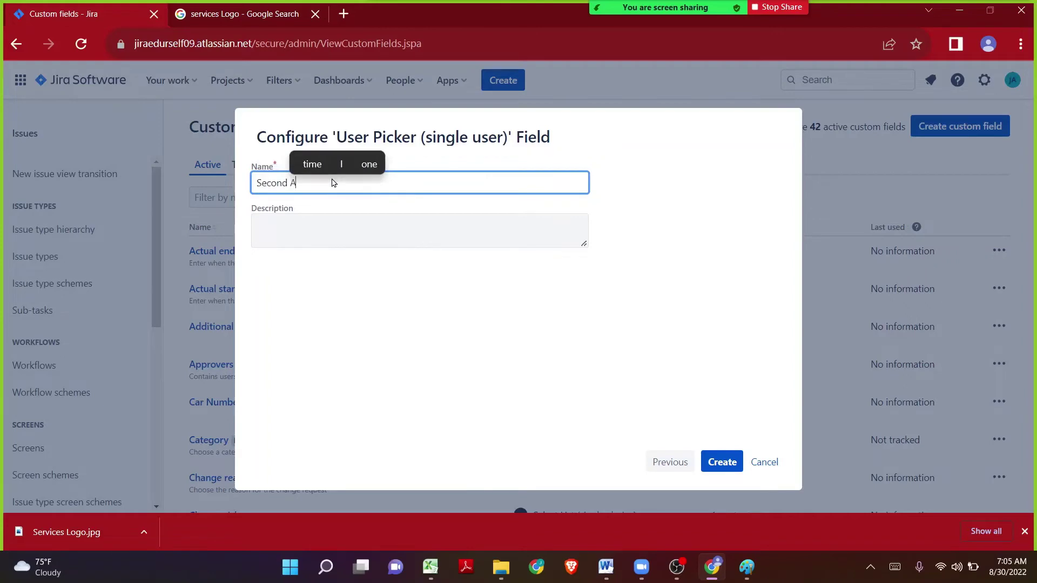
pyautogui.write('ssignee')
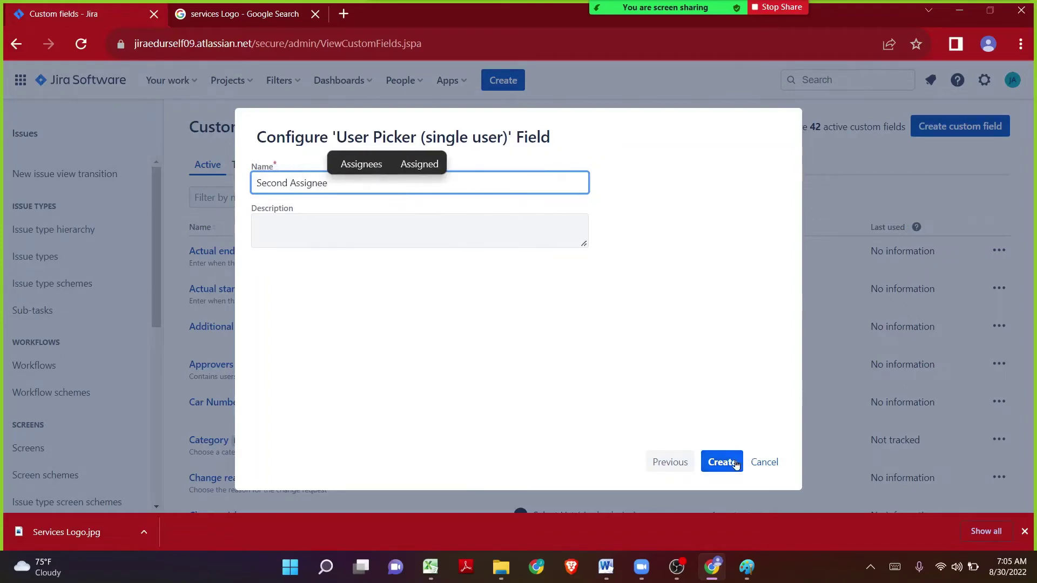
pyautogui.click(735, 465)
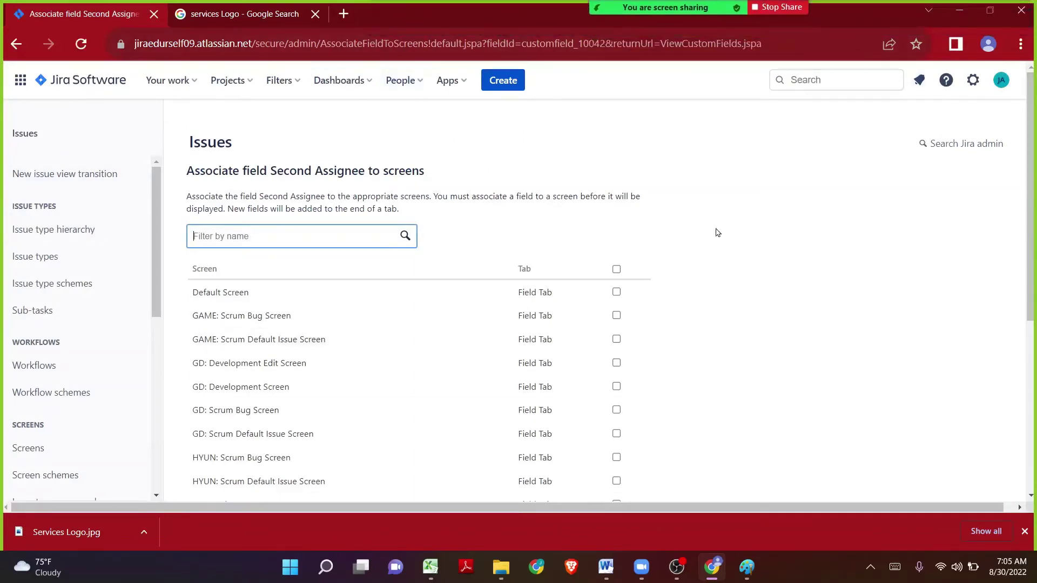
pyautogui.click(39, 448)
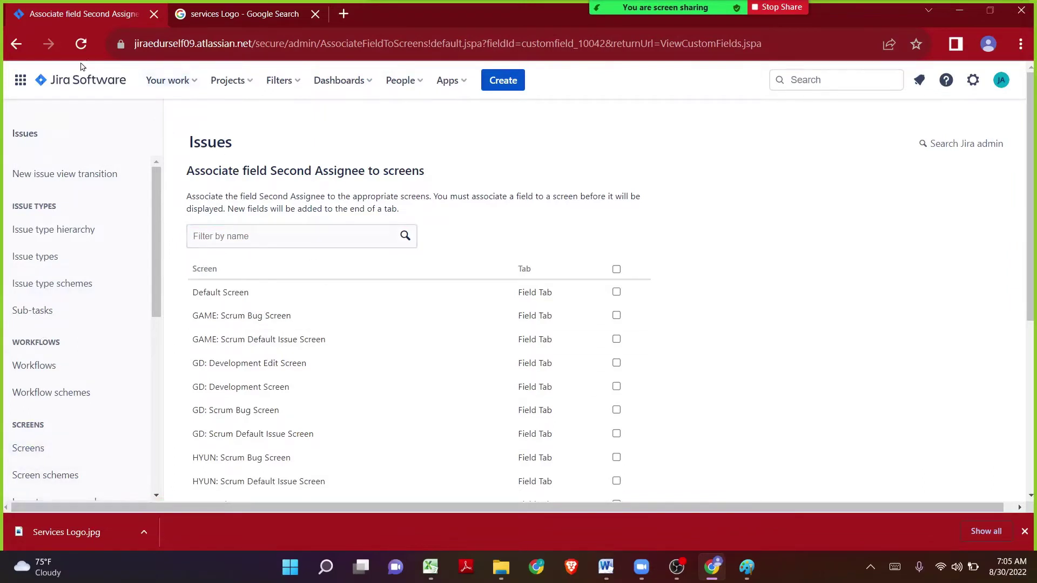
pyautogui.click(70, 78)
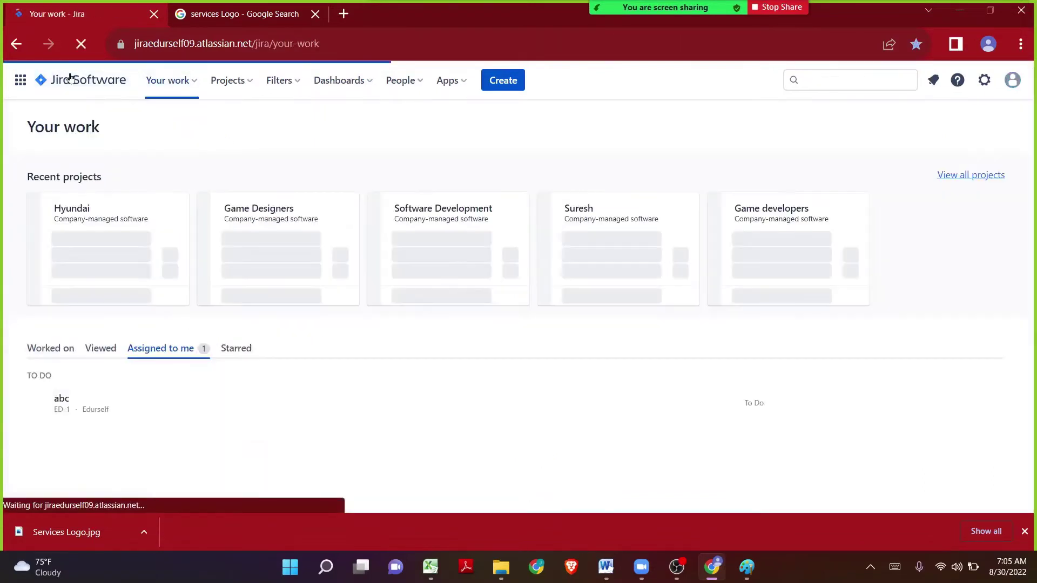
# Apply the green Good cell style to the field table A6:F24
pyautogui.click(430, 567)
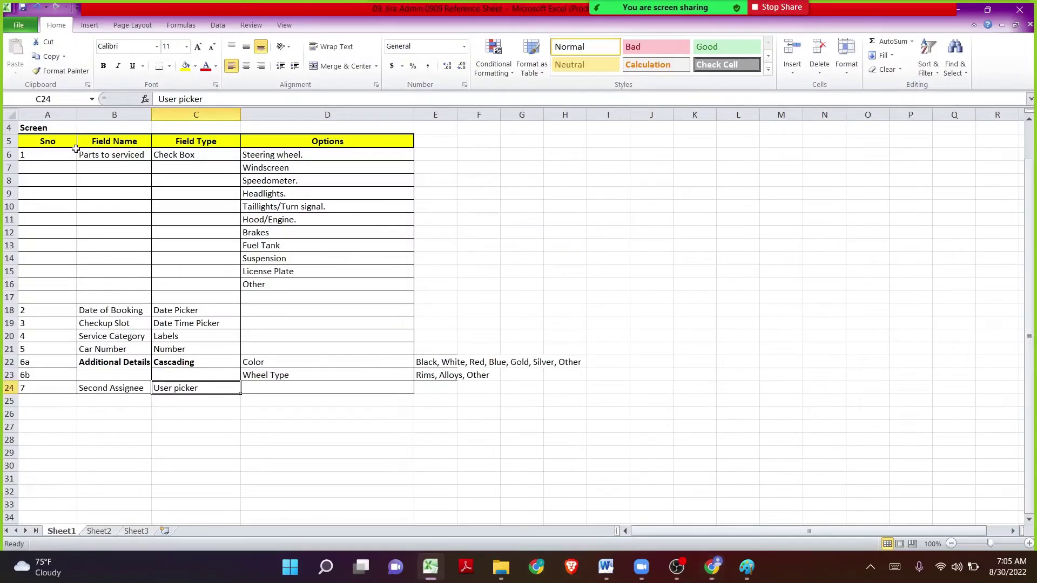
pyautogui.click(47, 155)
pyautogui.moveTo(48, 156); pyautogui.dragTo(481, 388)
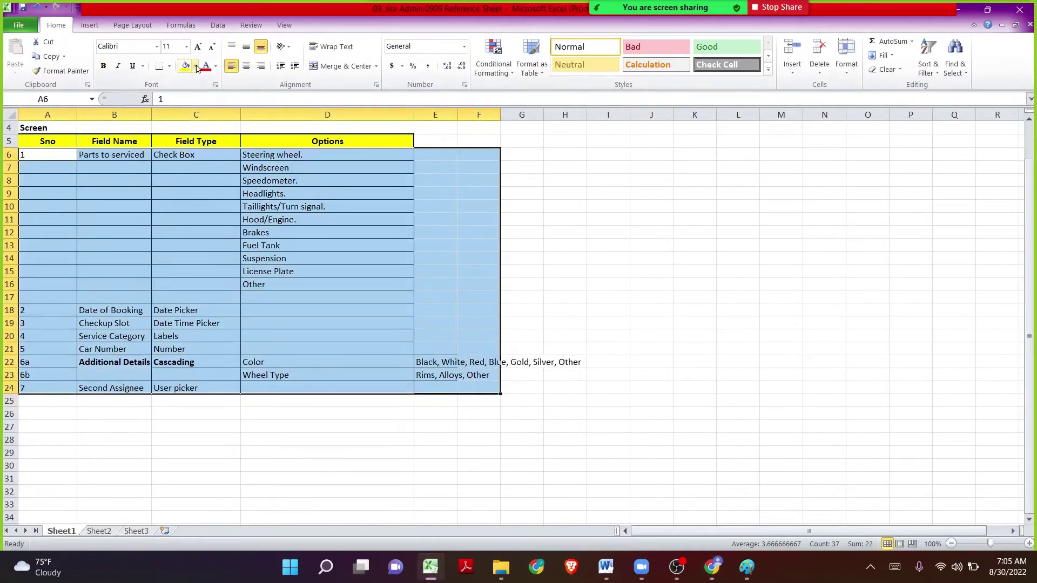
pyautogui.click(693, 47)
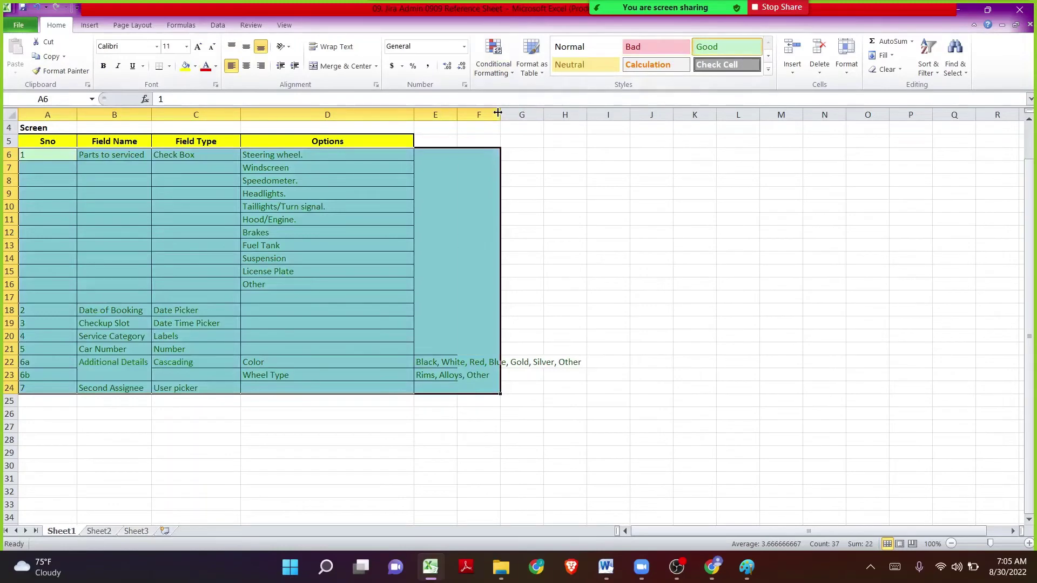
# Auto-fit column E to the option lists and review the Field Name entries in column B
pyautogui.click(542, 169)
pyautogui.click(500, 114)
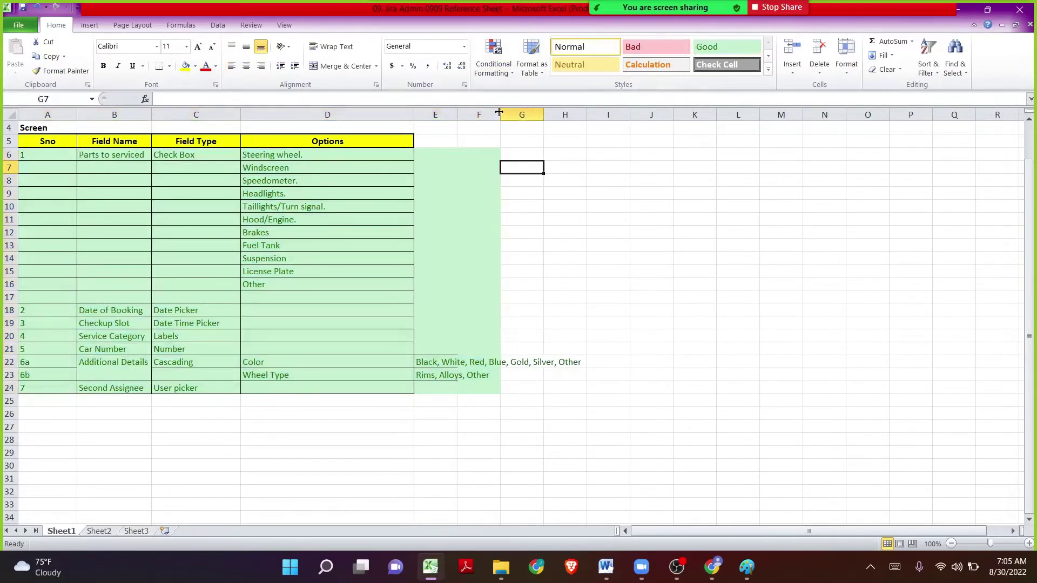
pyautogui.moveTo(459, 112); pyautogui.dragTo(458, 112)
pyautogui.doubleClick(458, 112)
pyautogui.press('Left')
pyautogui.press('Left')
pyautogui.press('Down')
pyautogui.press('Down')
pyautogui.press('Down')
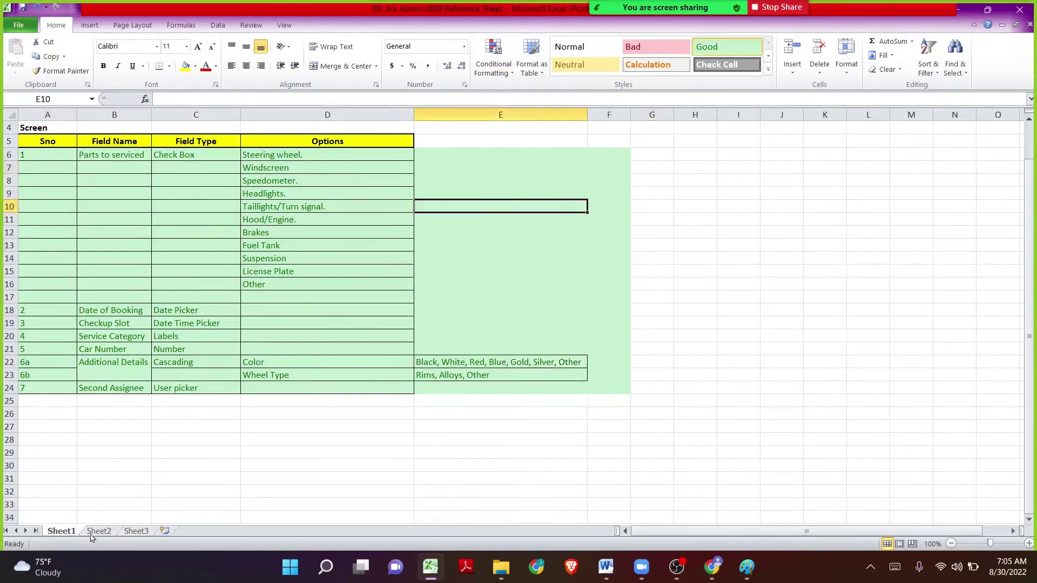
pyautogui.scroll(1, 139, 404)
pyautogui.click(59, 167)
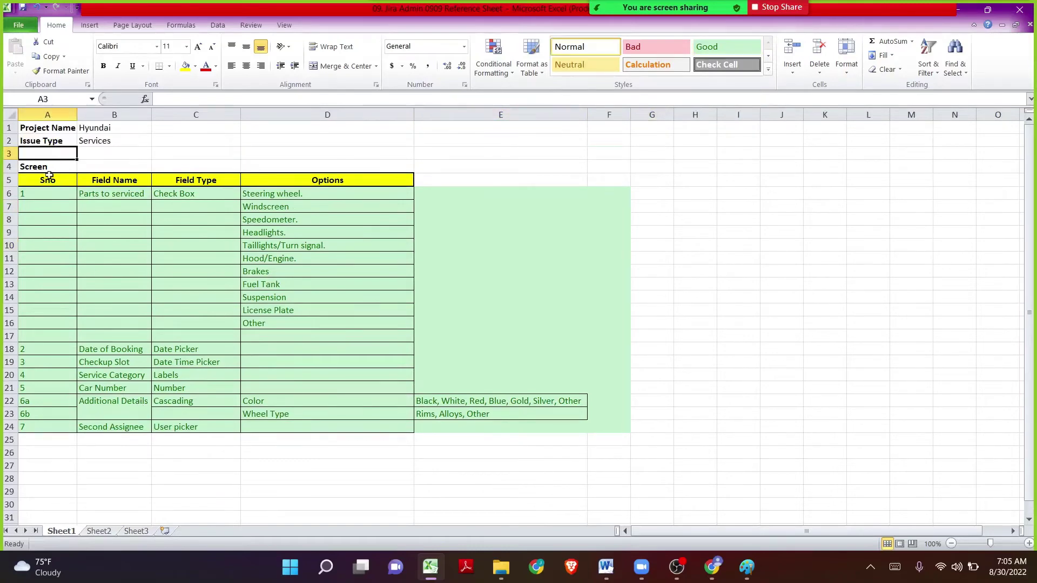
pyautogui.moveTo(89, 194); pyautogui.dragTo(97, 426)
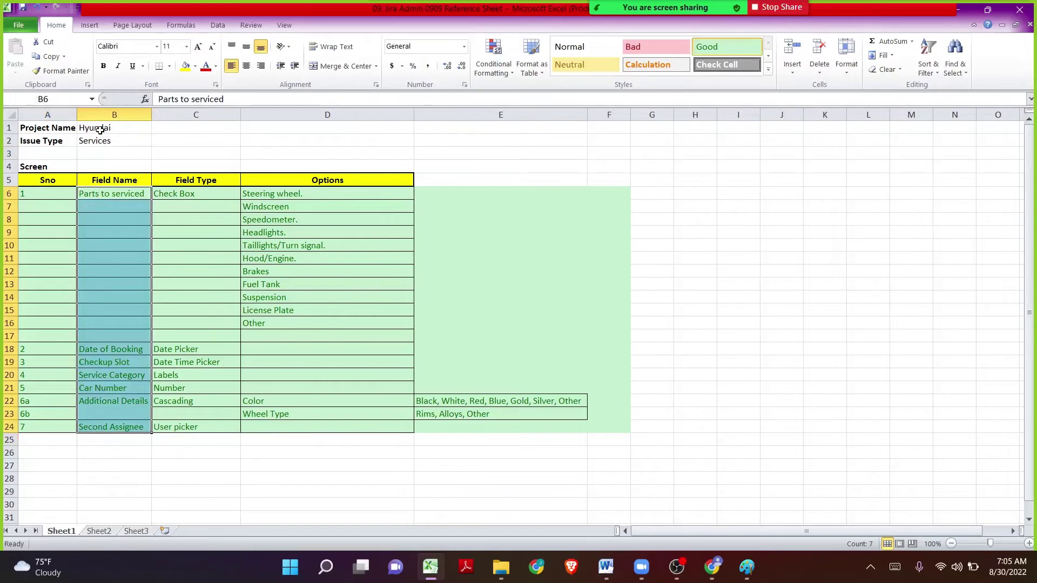
pyautogui.click(100, 163)
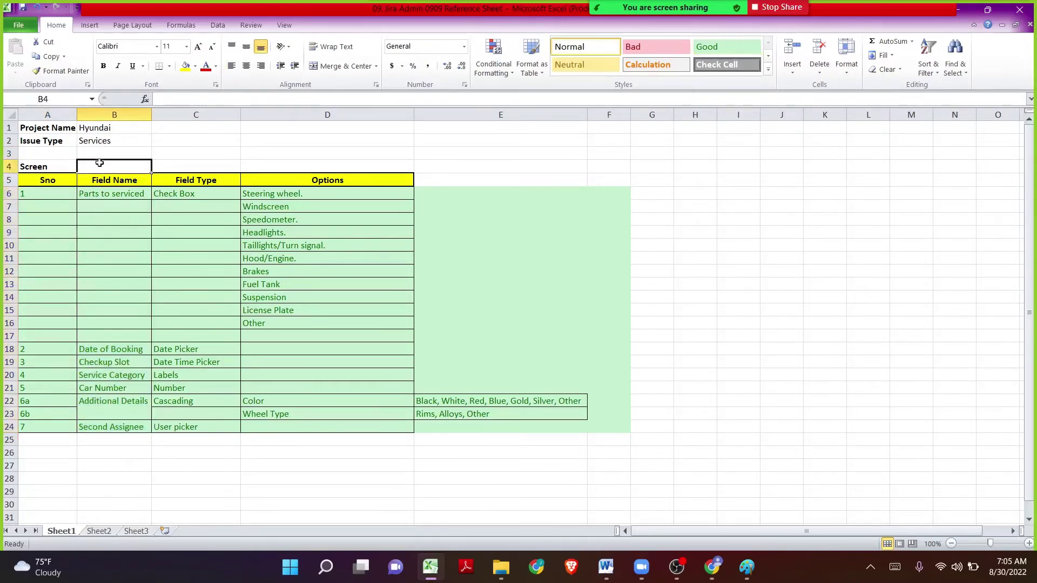
# Insert three blank rows above row 5 of the field table
pyautogui.rightClick(9, 181)
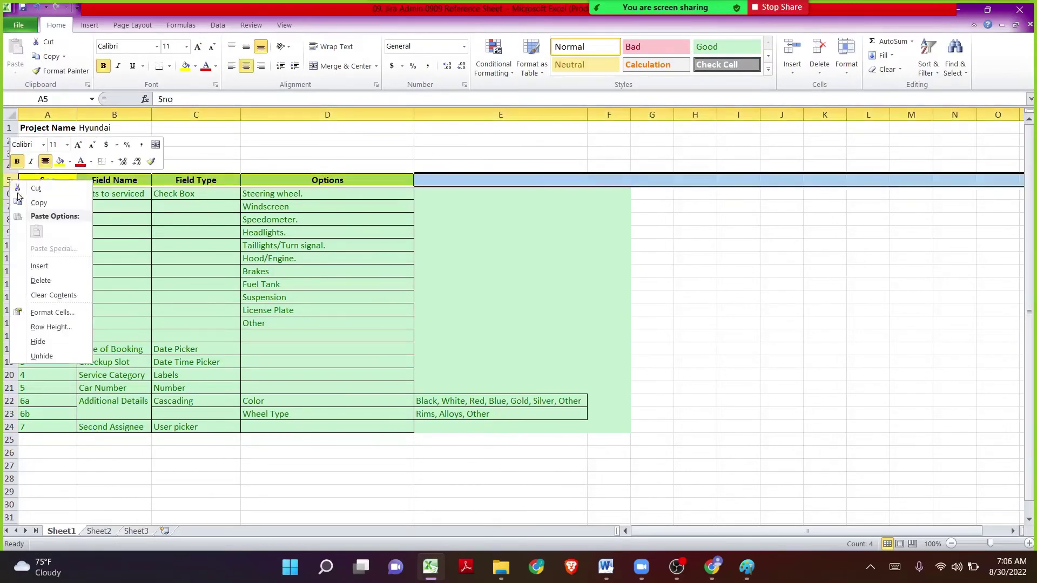
pyautogui.click(40, 265)
pyautogui.click(55, 178)
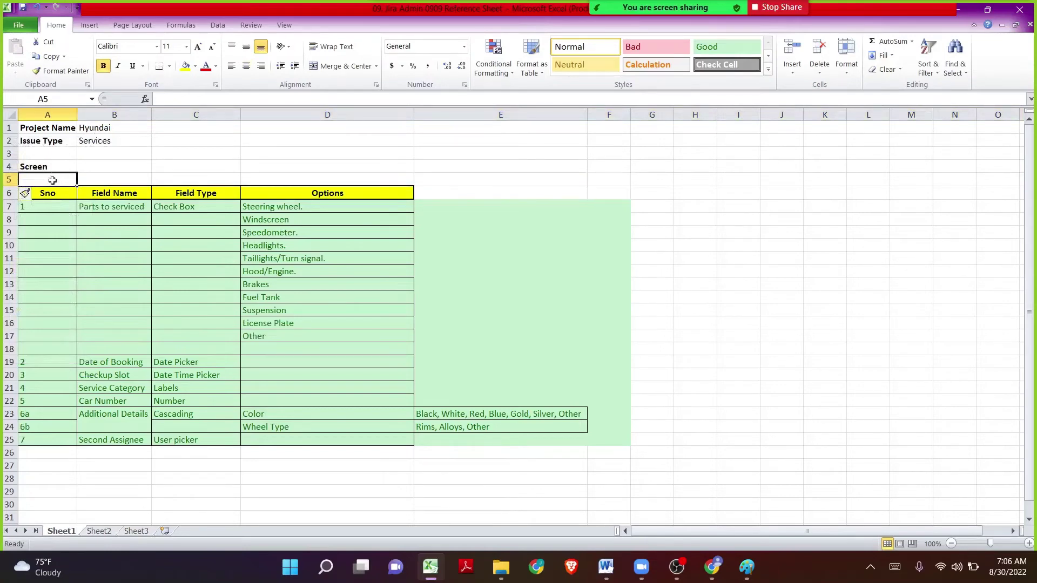
pyautogui.rightClick(8, 179)
pyautogui.click(39, 266)
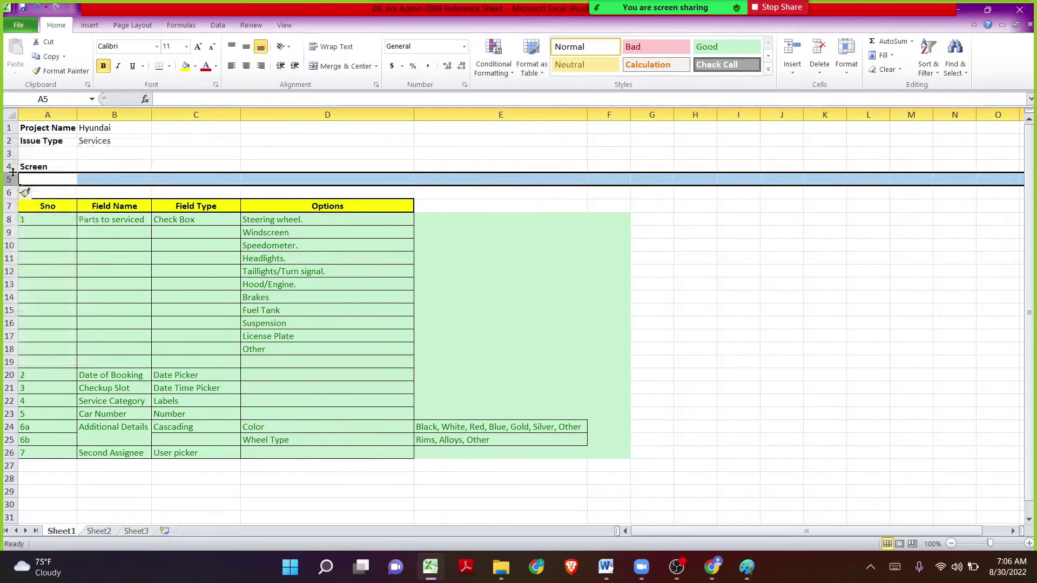
pyautogui.rightClick(8, 179)
pyautogui.click(37, 267)
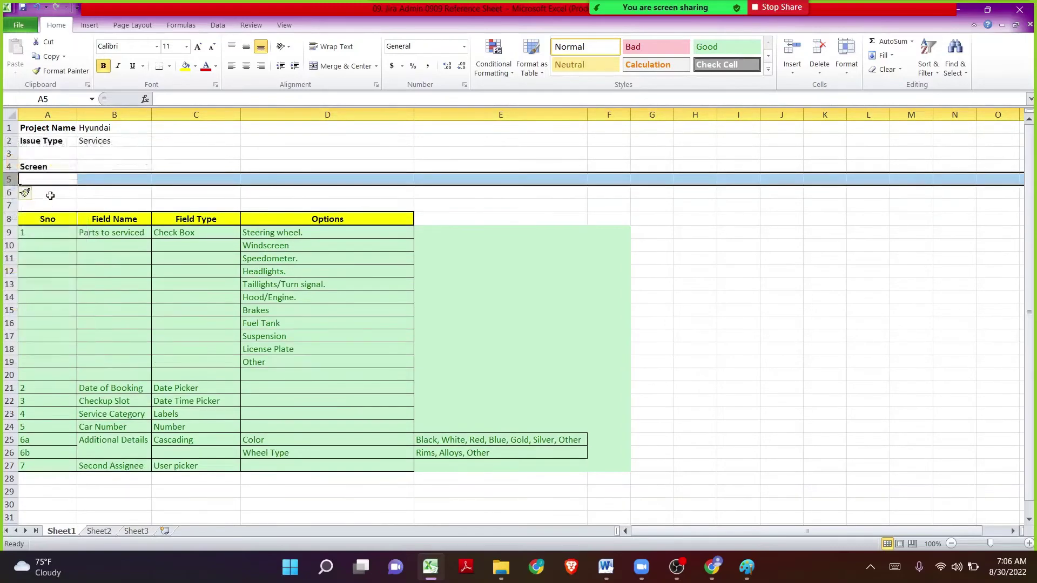
# Enter the heading 'To create a Screen' in cell A5
pyautogui.click(63, 195)
pyautogui.click(48, 182)
pyautogui.write('To create a')
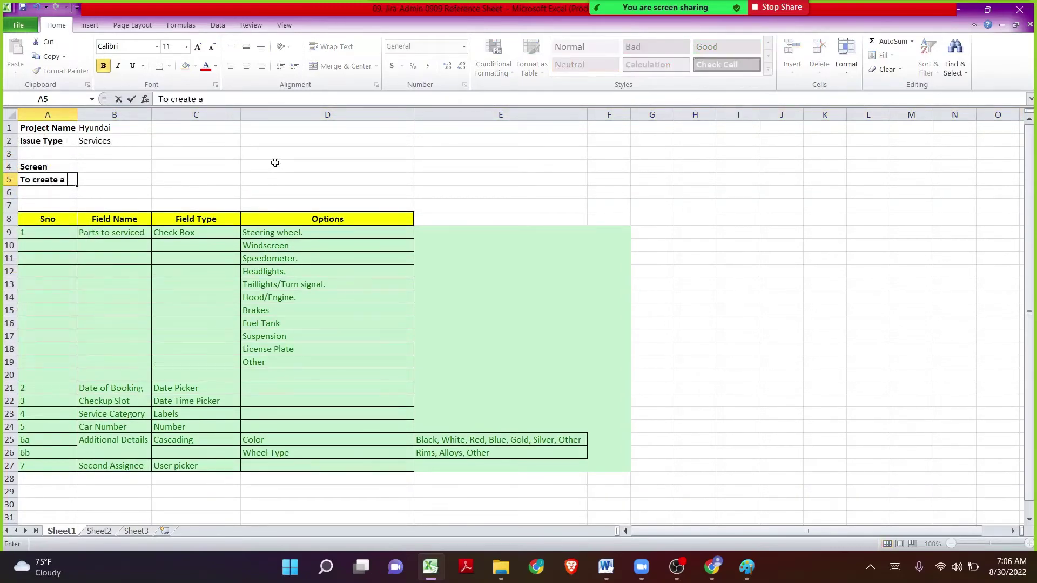
pyautogui.write(' Screen')
pyautogui.press('Return')
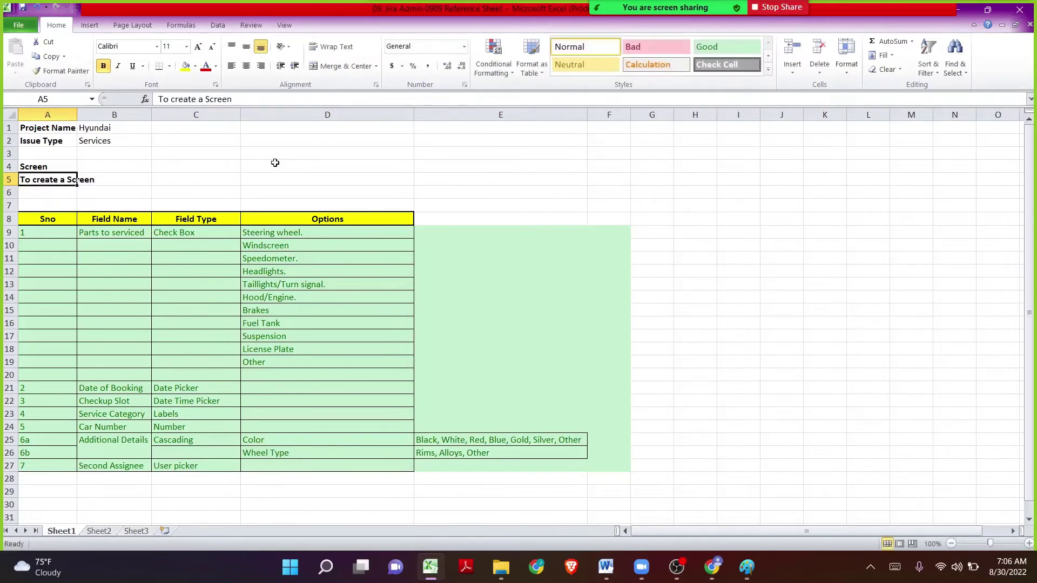
pyautogui.press('Up')
pyautogui.hotkey('shift', 'Down')
pyautogui.hotkey('shift', 'Down')
pyautogui.hotkey('shift', 'Down')
pyautogui.hotkey('shift', 'Down')
pyautogui.hotkey('shift', 'Down')
pyautogui.hotkey('shift', 'Down')
pyautogui.hotkey('shift', 'Down')
pyautogui.hotkey('shift', 'Down')
pyautogui.hotkey('shift', 'Down')
pyautogui.hotkey('shift', 'Down')
pyautogui.hotkey('shift', 'Down')
pyautogui.hotkey('shift', 'Down')
pyautogui.hotkey('shift', 'Down')
pyautogui.hotkey('shift', 'Down')
pyautogui.hotkey('shift', 'Down')
pyautogui.hotkey('shift', 'Down')
pyautogui.hotkey('shift', 'Down')
pyautogui.hotkey('shift', 'Down')
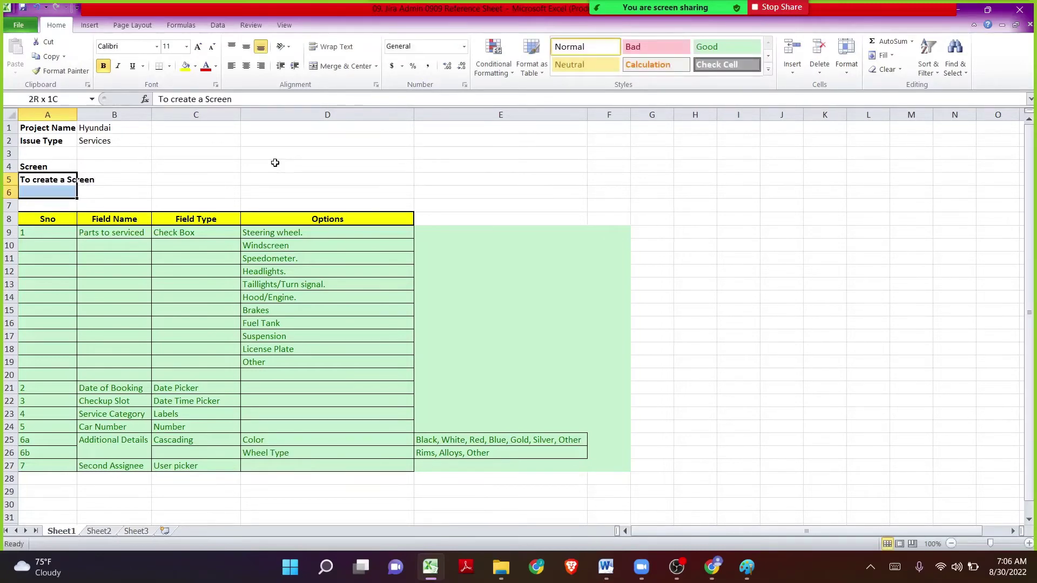
pyautogui.hotkey('shift', 'Down')
pyautogui.hotkey('shift', 'Down')
pyautogui.hotkey('shift', 'Down')
pyautogui.hotkey('shift', 'Down')
pyautogui.hotkey('shift', 'Right')
pyautogui.hotkey('shift', 'Right')
pyautogui.hotkey('shift', 'Right')
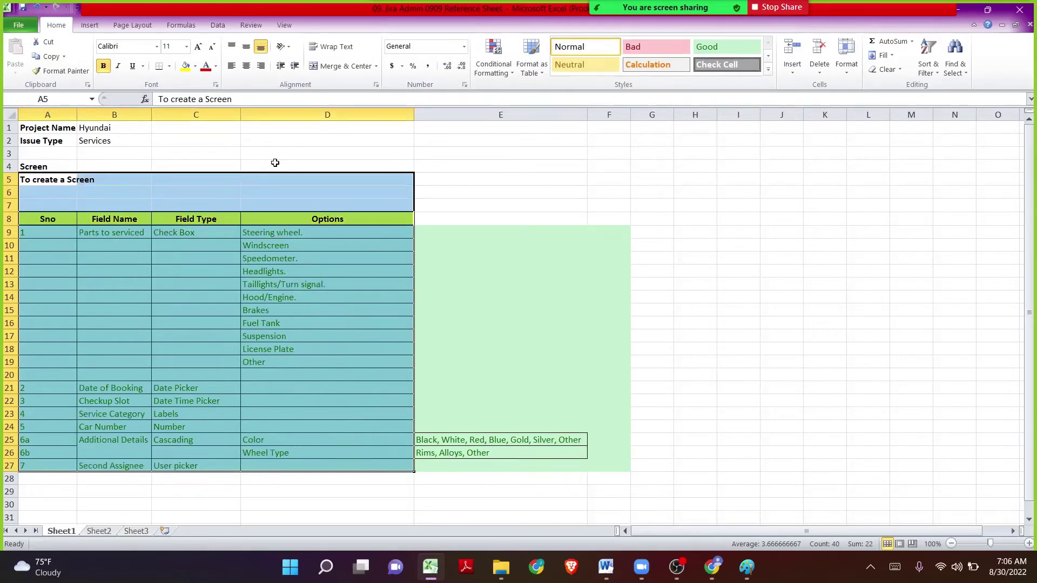
pyautogui.press('Down')
pyautogui.press('Down')
pyautogui.press('Up')
pyautogui.press('Up')
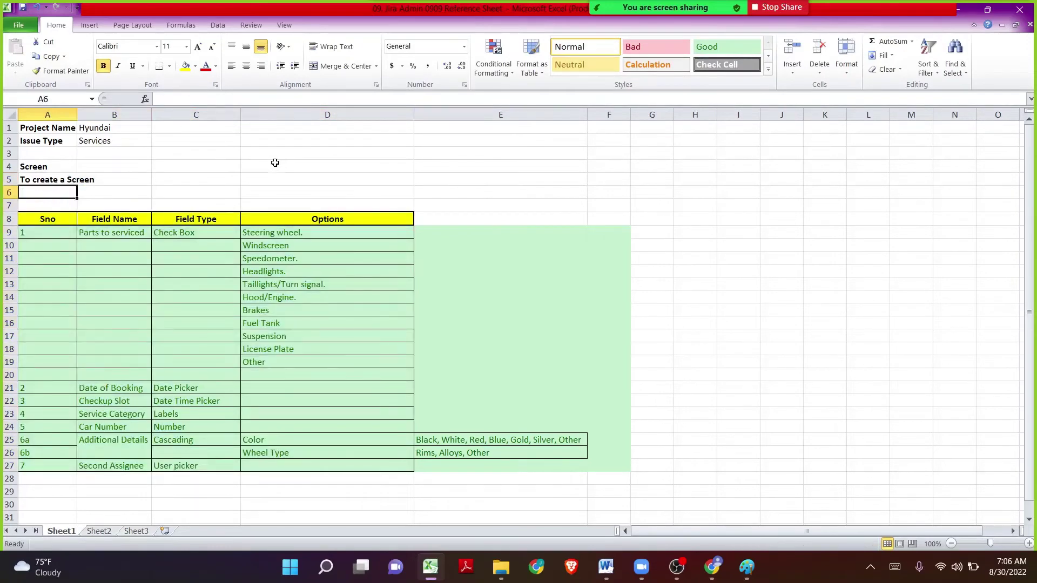
# Format the 'To create a Screen' heading and move it from A5 to B5
pyautogui.press('F2')
pyautogui.hotkey('ctrl', 'Left')
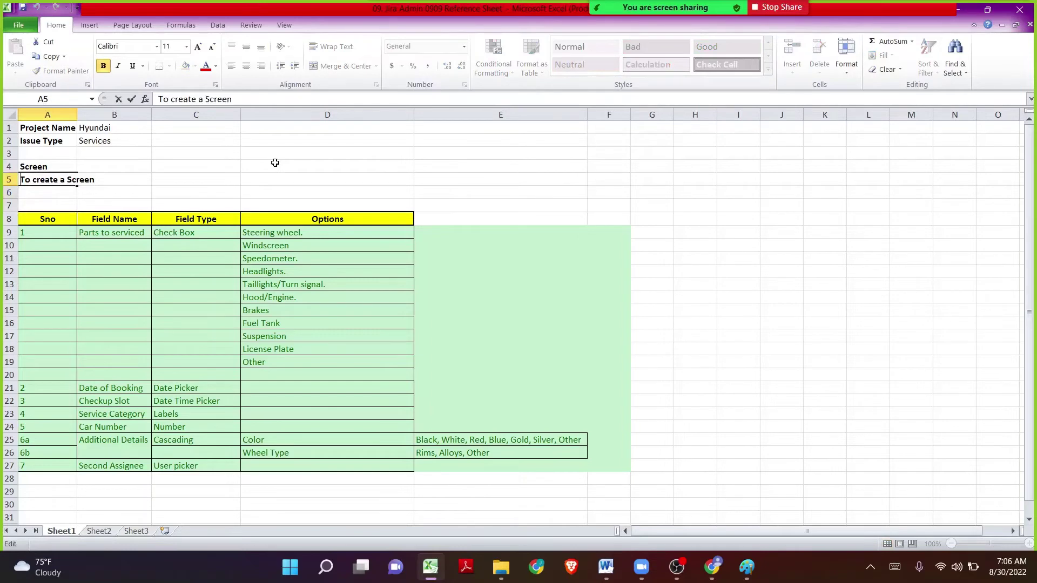
pyautogui.hotkey('ctrl', '1')
pyautogui.press('Escape')
pyautogui.press('Return')
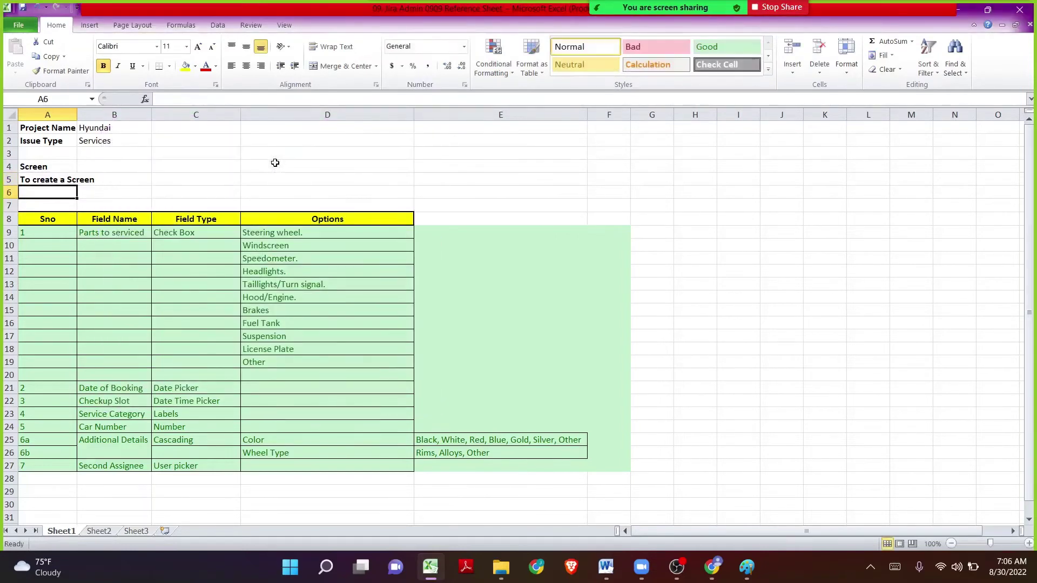
pyautogui.press('Up')
pyautogui.hotkey('ctrl', 'x')
pyautogui.press('Right')
pyautogui.hotkey('ctrl', 'v')
# Number steps 1 and 2 in column A and label step 2 'Screen Scheme' in B6
pyautogui.press('Left')
pyautogui.write('1')
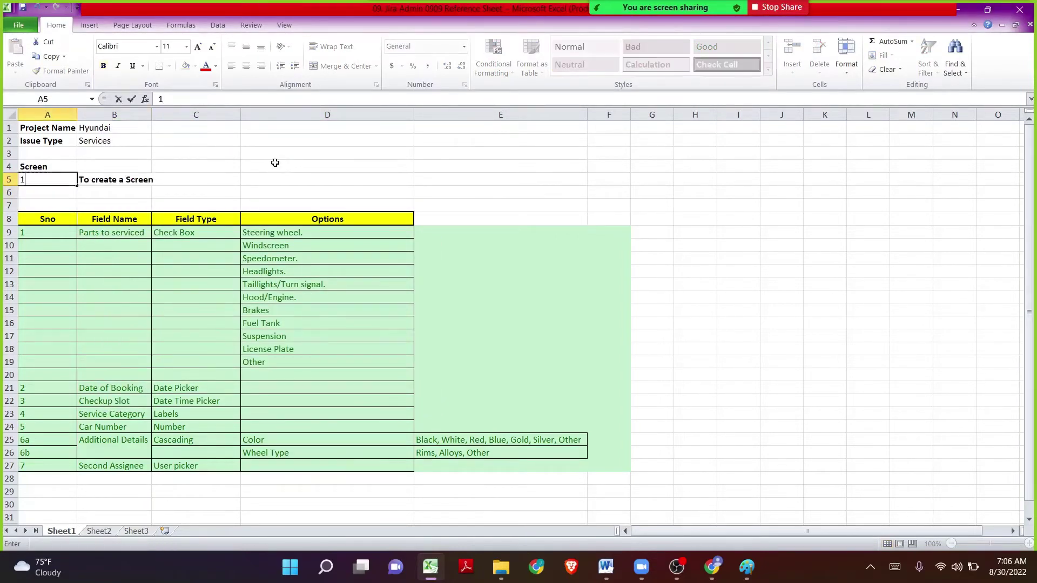
pyautogui.press('Return')
pyautogui.write('2')
pyautogui.press('Return')
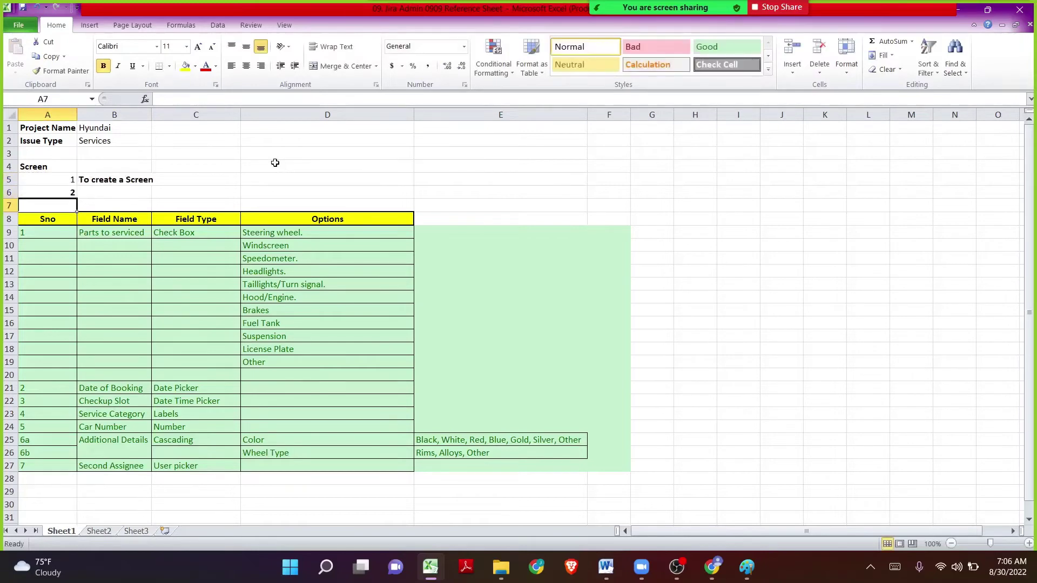
pyautogui.press('Up')
pyautogui.press('Right')
pyautogui.write('S')
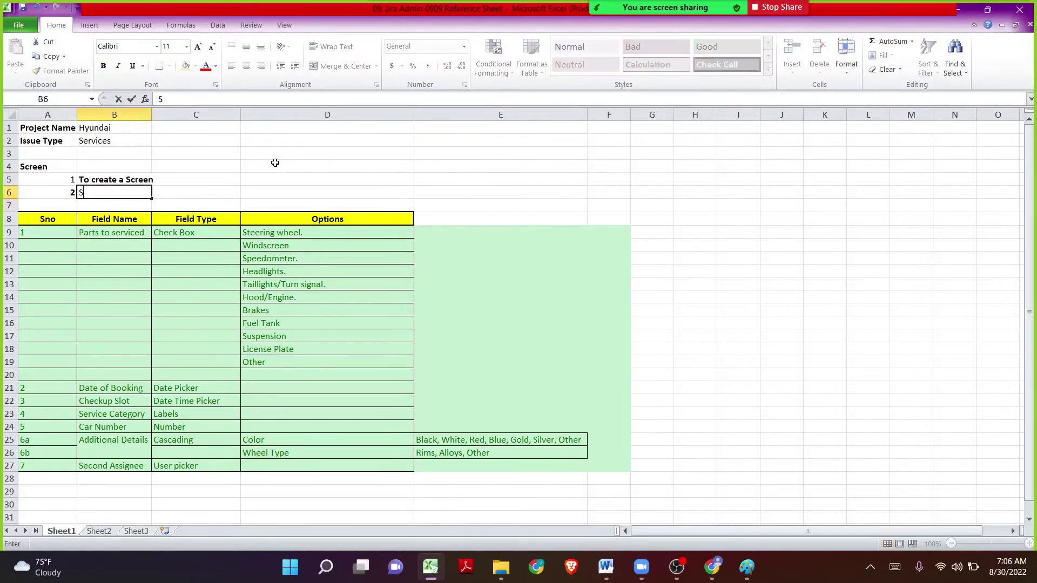
pyautogui.write('creen Scheme')
pyautogui.press('Return')
# Enter 'Mapping Issue Opertaions' as step 2's description and retype its last word
pyautogui.press('Up')
pyautogui.press('Right')
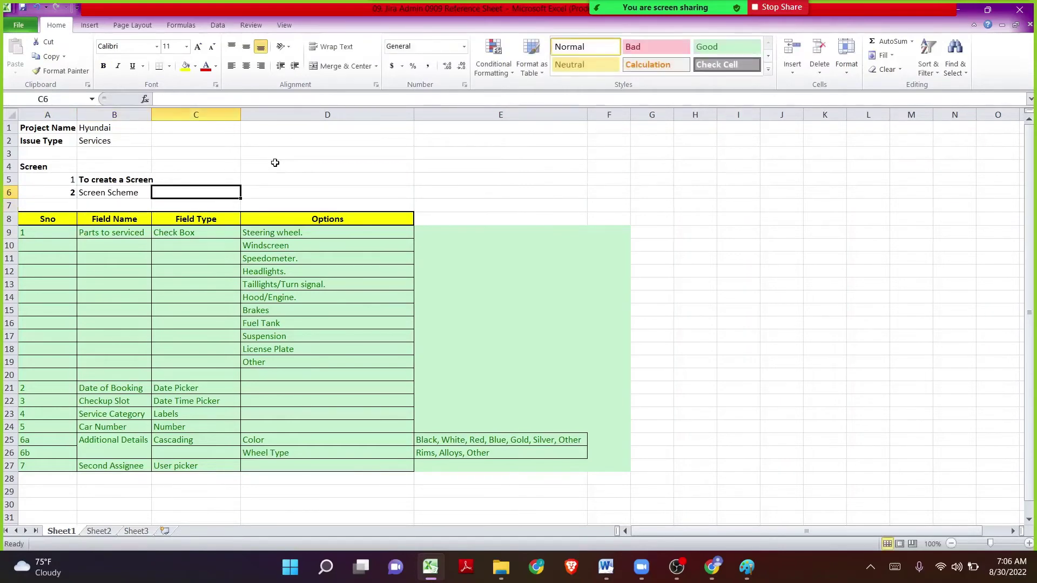
pyautogui.press('Up')
pyautogui.write('Mapping ')
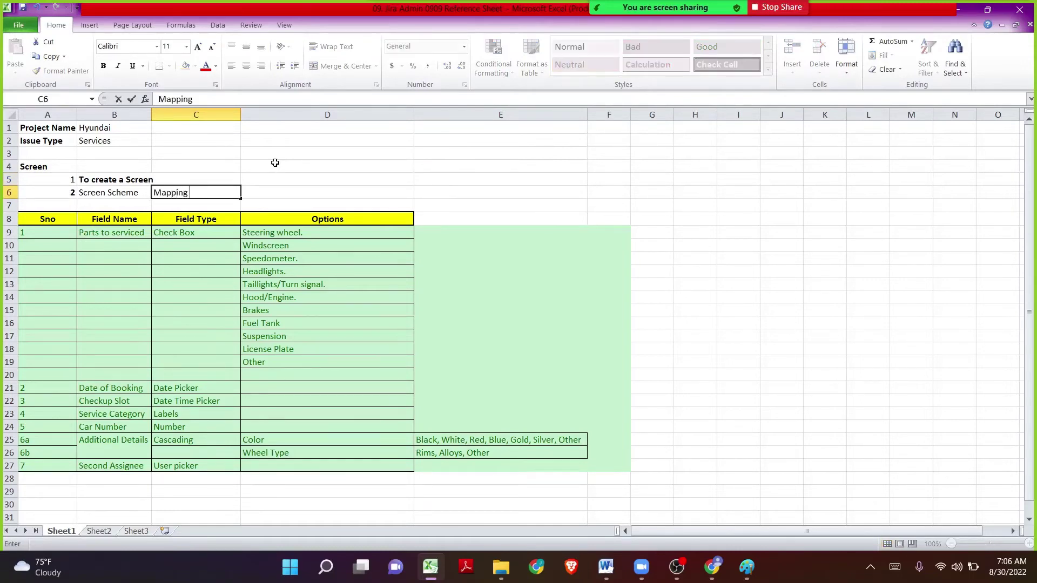
pyautogui.write('Issue Opertaions')
pyautogui.press('Return')
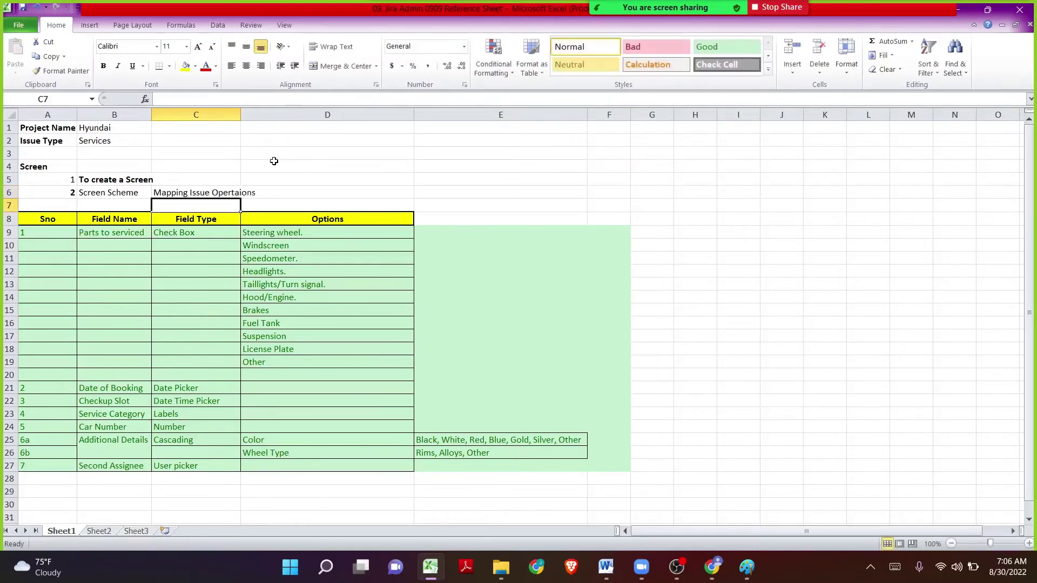
pyautogui.press('Left')
pyautogui.press('Up')
pyautogui.press('Right')
pyautogui.press('F2')
pyautogui.hotkey('ctrl', 'shift', 'Left')
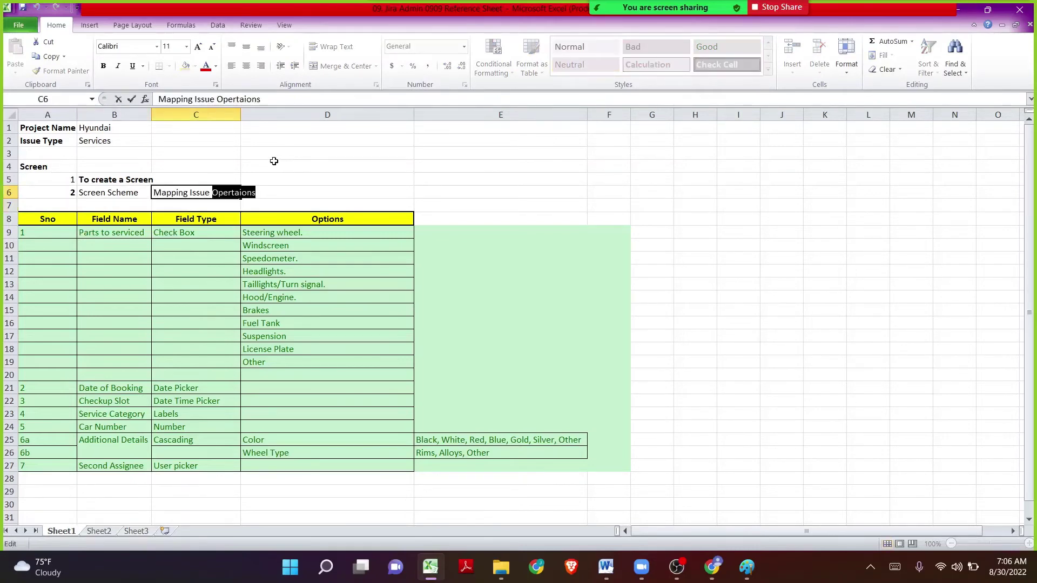
pyautogui.write('Opertaions')
pyautogui.press('Return')
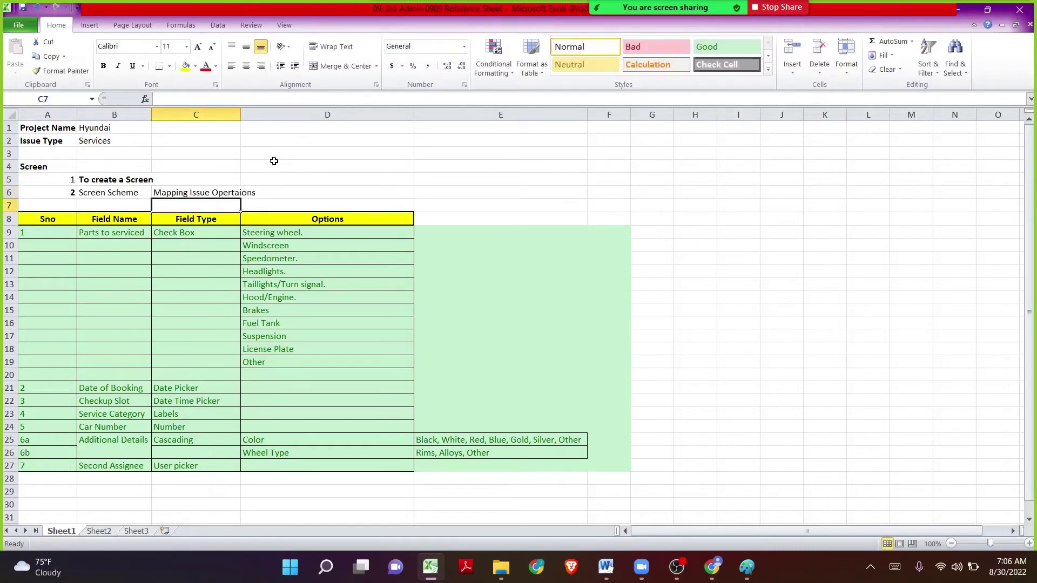
# Add step 3 with the note 'We will navigate to ITSS - Mapping Services with Sscheme'
pyautogui.press('Left')
pyautogui.press('Left')
pyautogui.write('3')
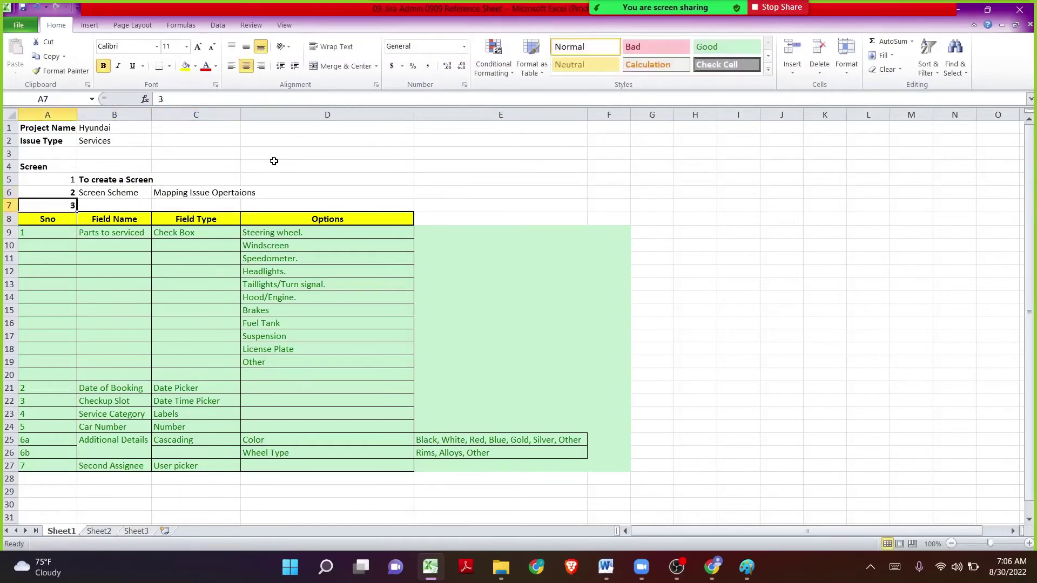
pyautogui.press('Tab')
pyautogui.write('We are')
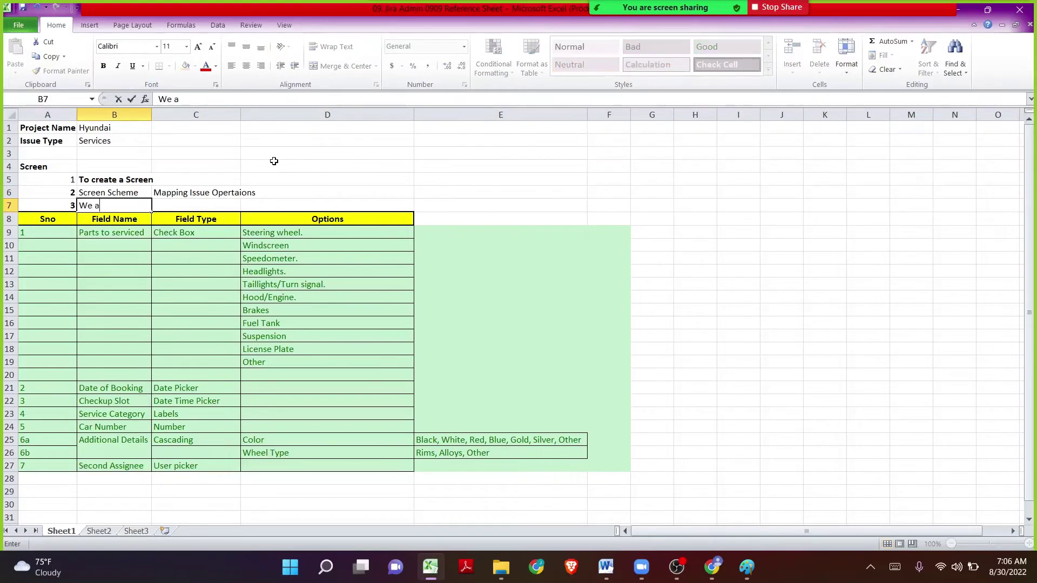
pyautogui.press('BackSpace')
pyautogui.press('BackSpace')
pyautogui.press('BackSpace')
pyautogui.press('BackSpace')
pyautogui.write('will navigate to ITSS -')
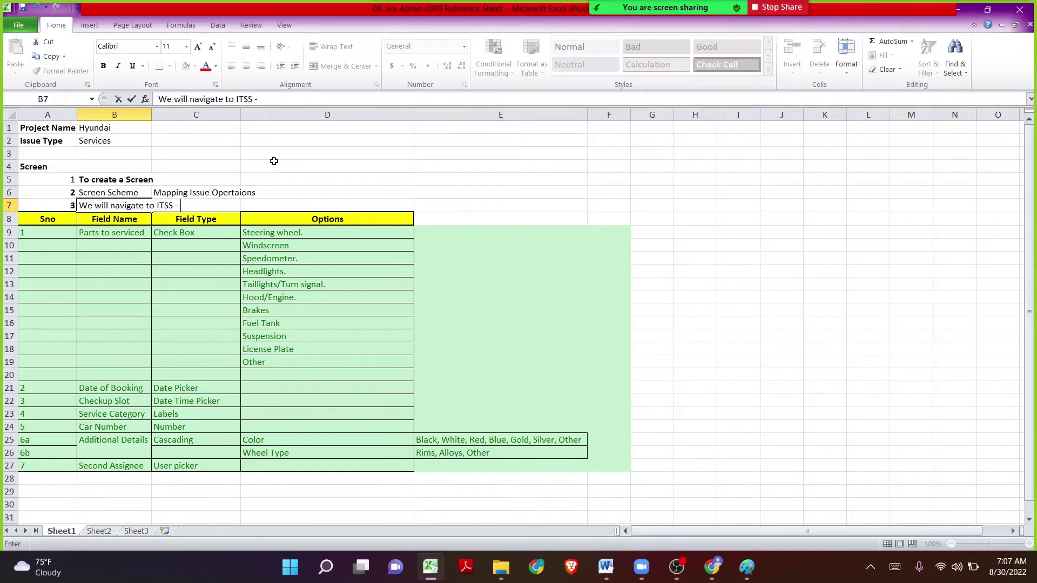
pyautogui.write('Mapping Servi')
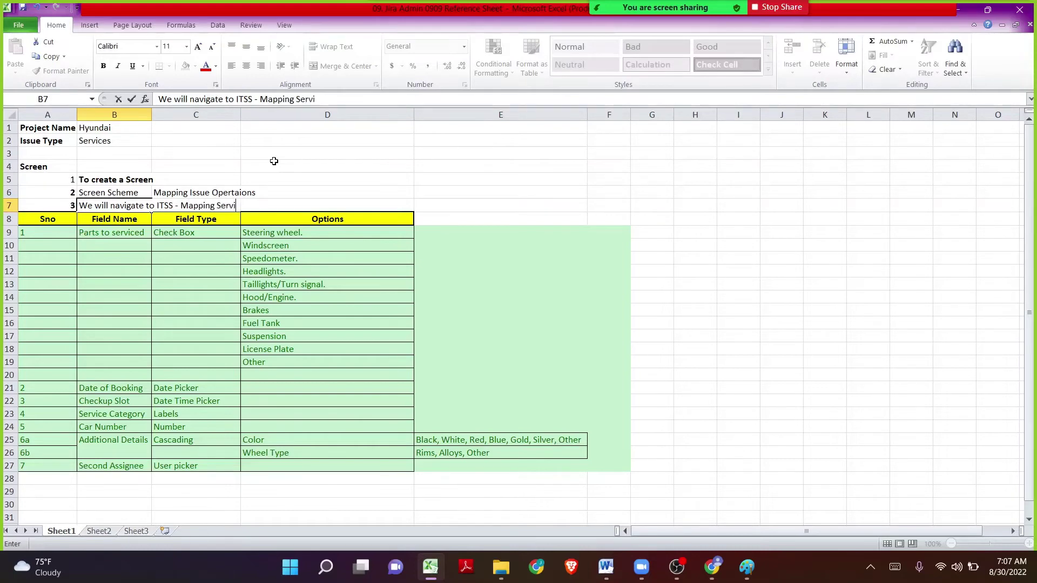
pyautogui.write('ces with ')
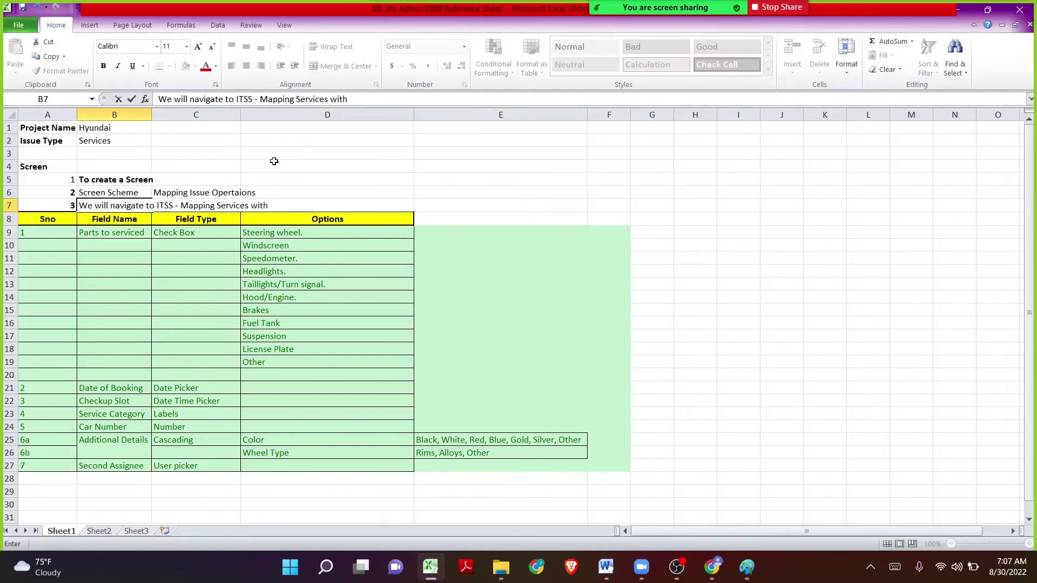
pyautogui.write('SScheme')
pyautogui.press('Return')
pyautogui.press('Up')
pyautogui.hotkey('shift', 'Up')
pyautogui.hotkey('shift', 'Up')
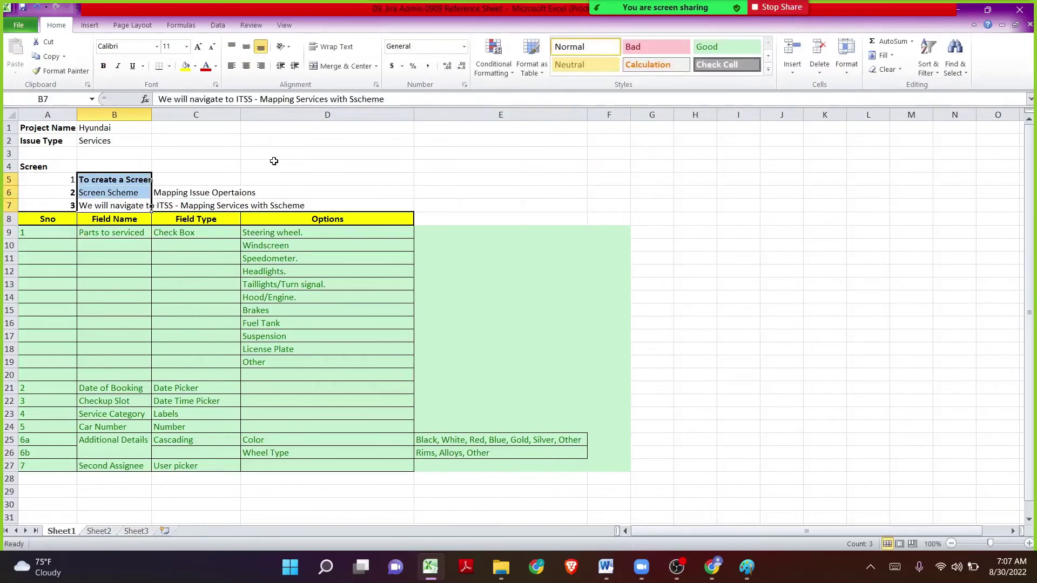
pyautogui.press('Left')
pyautogui.press('Up')
pyautogui.press('Up')
pyautogui.press('Up')
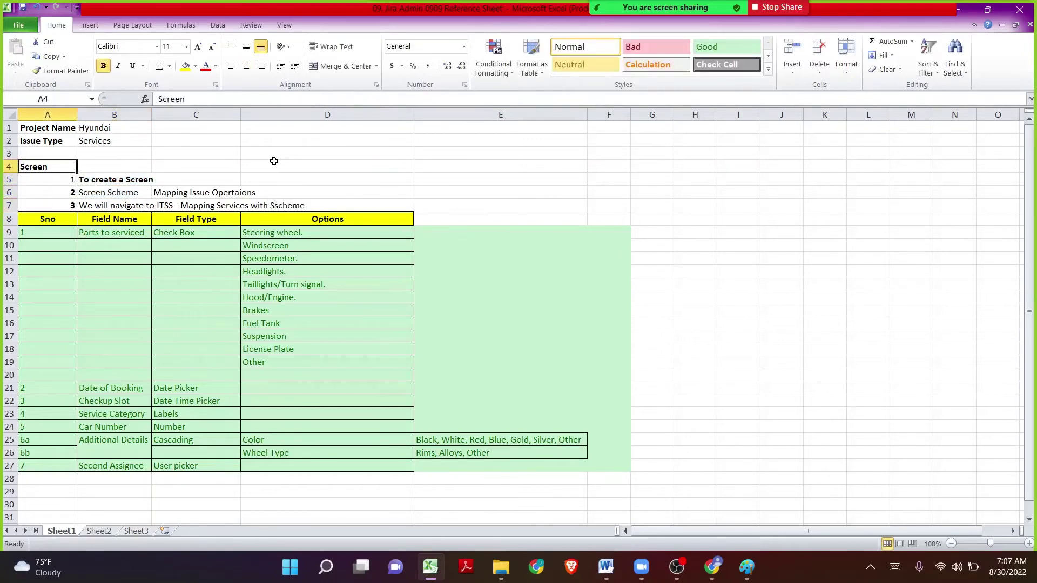
pyautogui.press('Down')
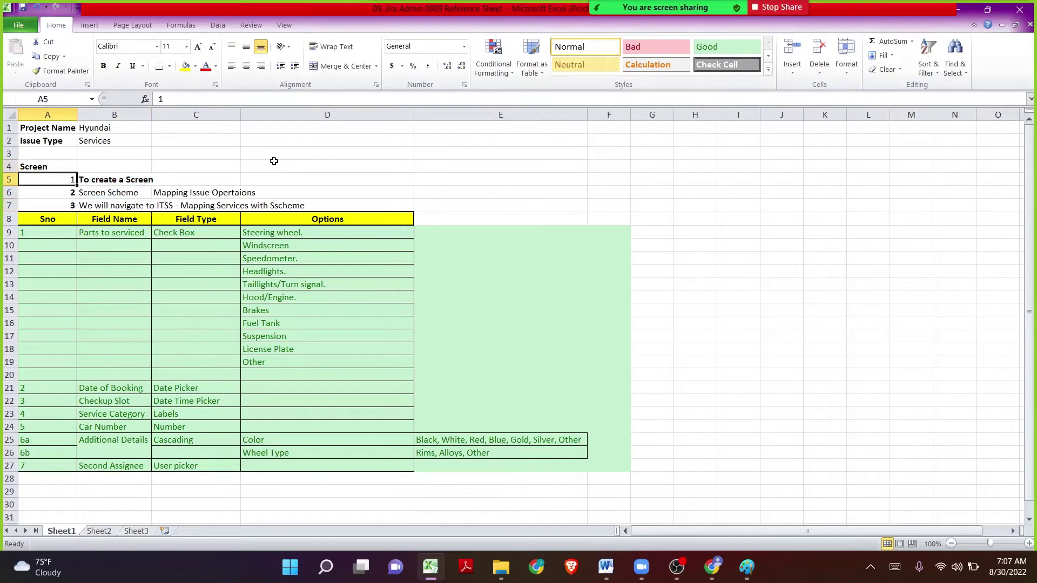
# Open the Hyundai project's settings in Jira from its project card
pyautogui.click(711, 573)
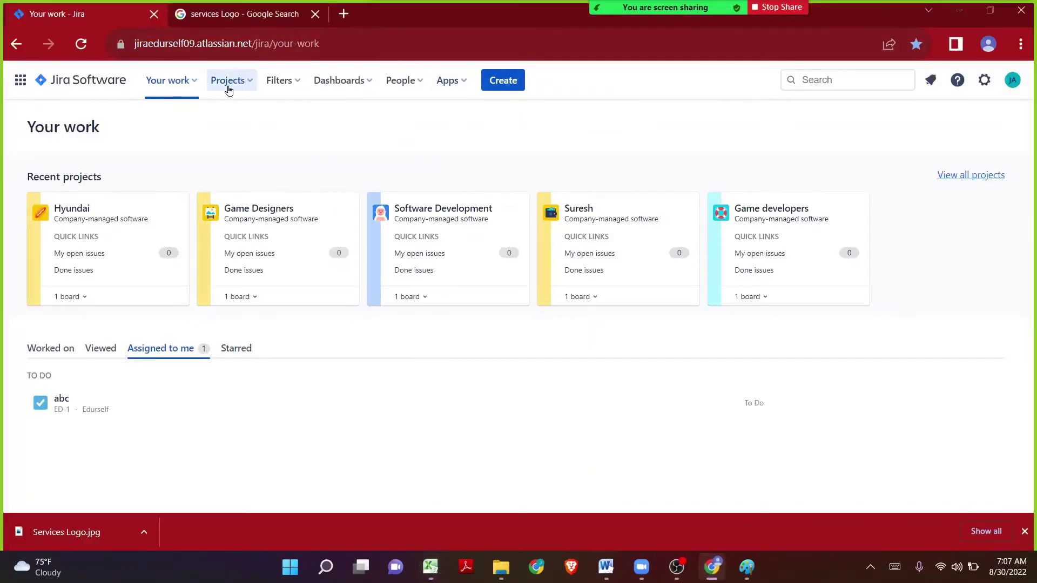
pyautogui.click(64, 211)
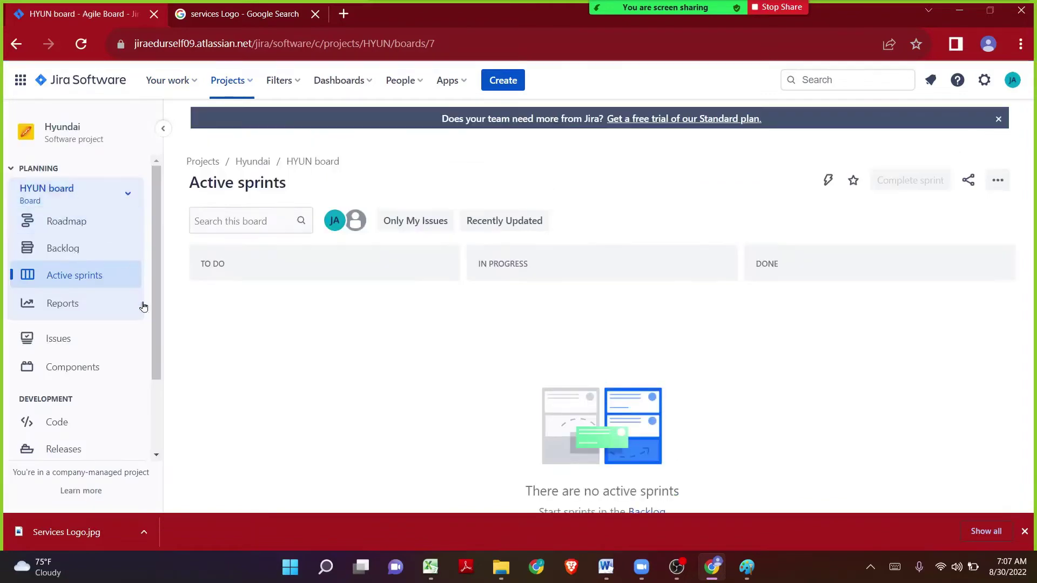
pyautogui.scroll(-3, 148, 351)
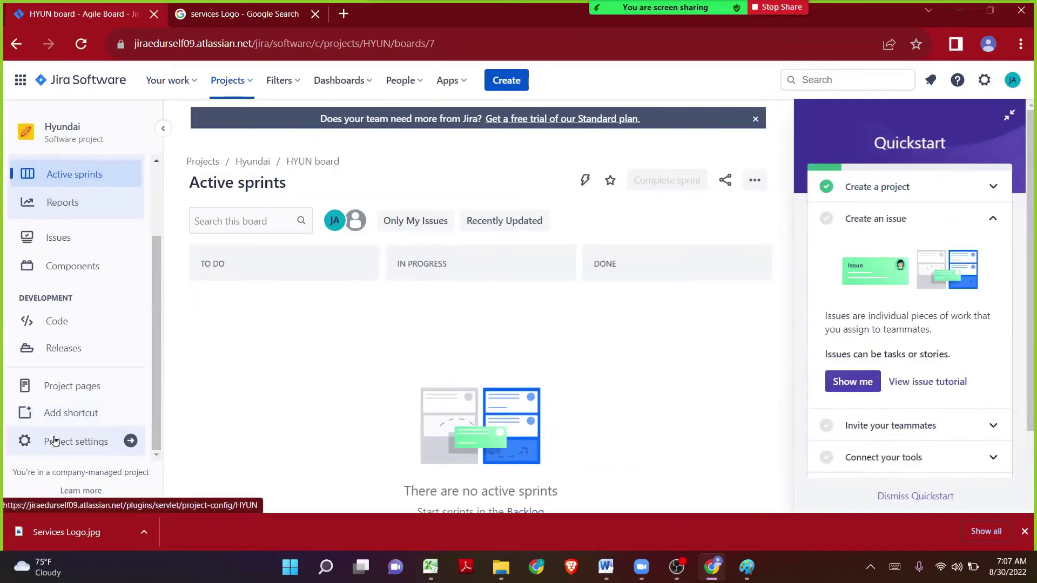
pyautogui.click(54, 442)
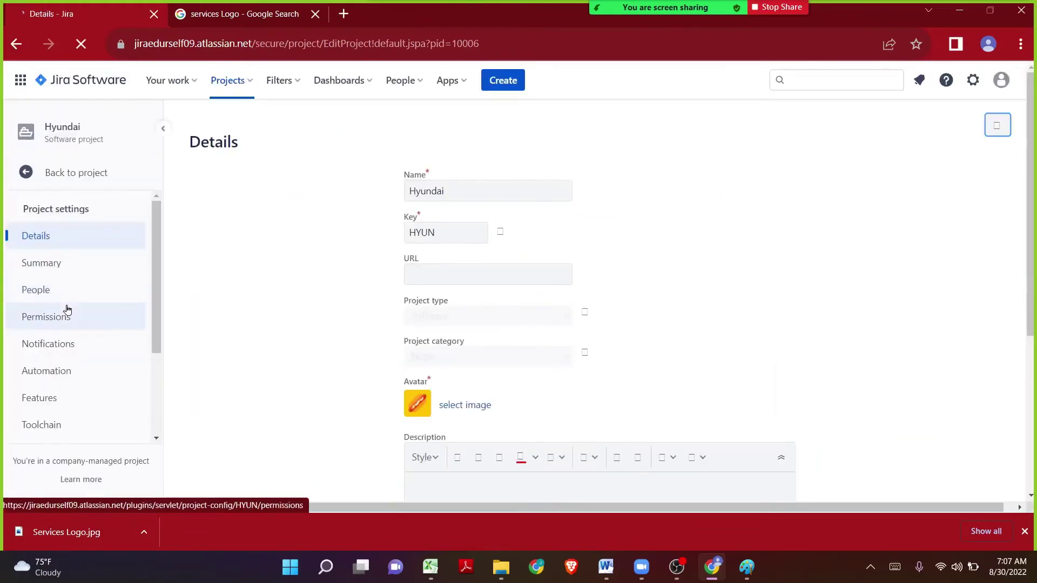
# Show the project's Notifications settings and expand the Issues group in the sidebar
pyautogui.scroll(-3, 67, 309)
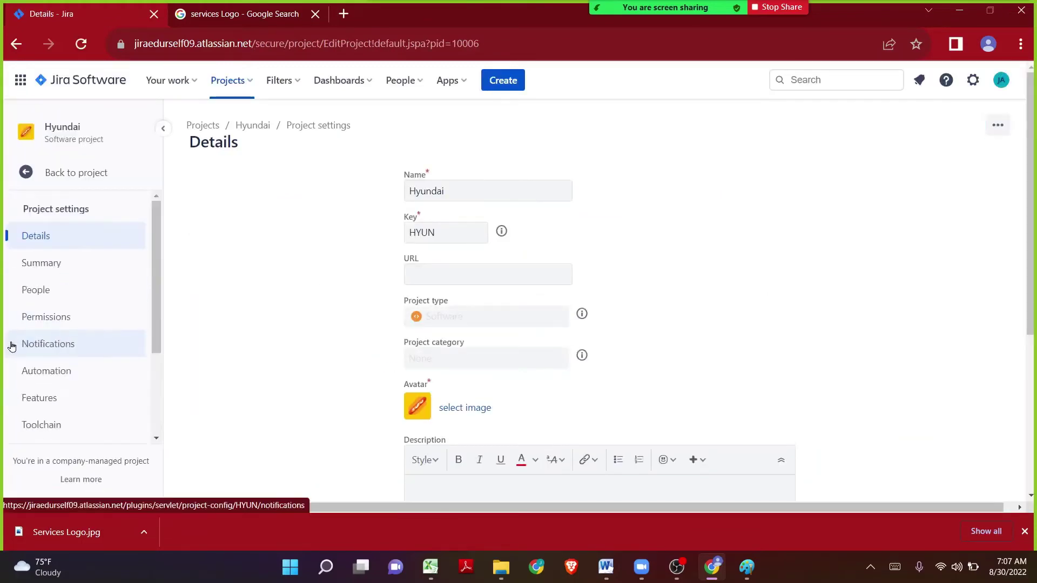
pyautogui.click(13, 347)
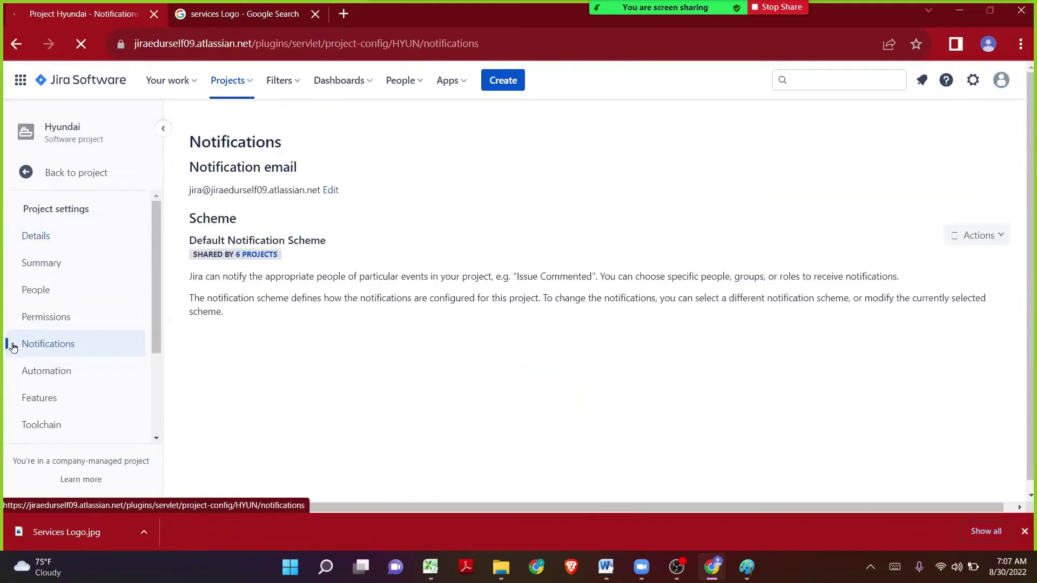
pyautogui.scroll(-5, 14, 346)
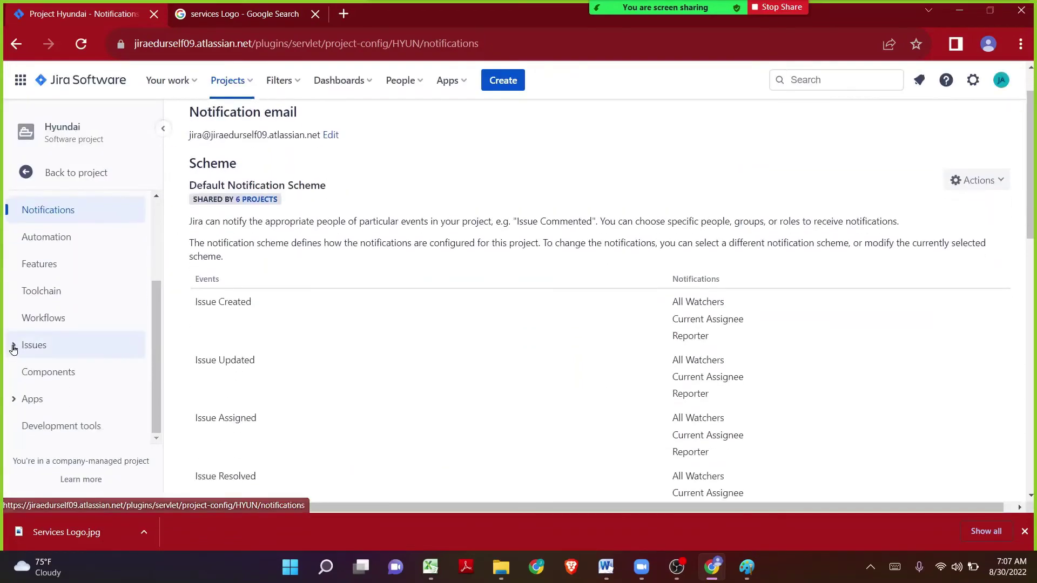
pyautogui.scroll(-2, 15, 335)
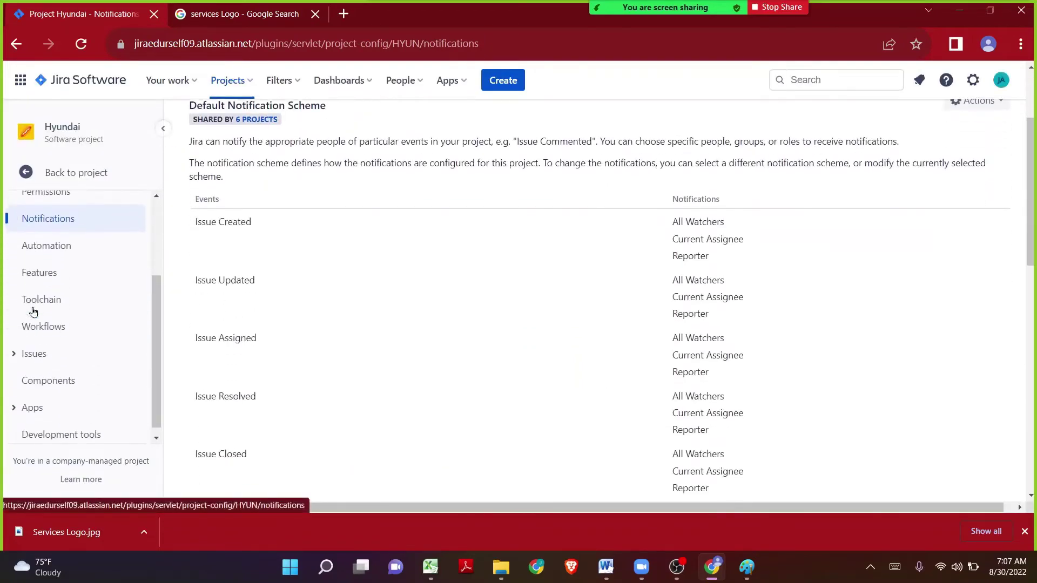
pyautogui.click(16, 348)
pyautogui.scroll(-3, 16, 348)
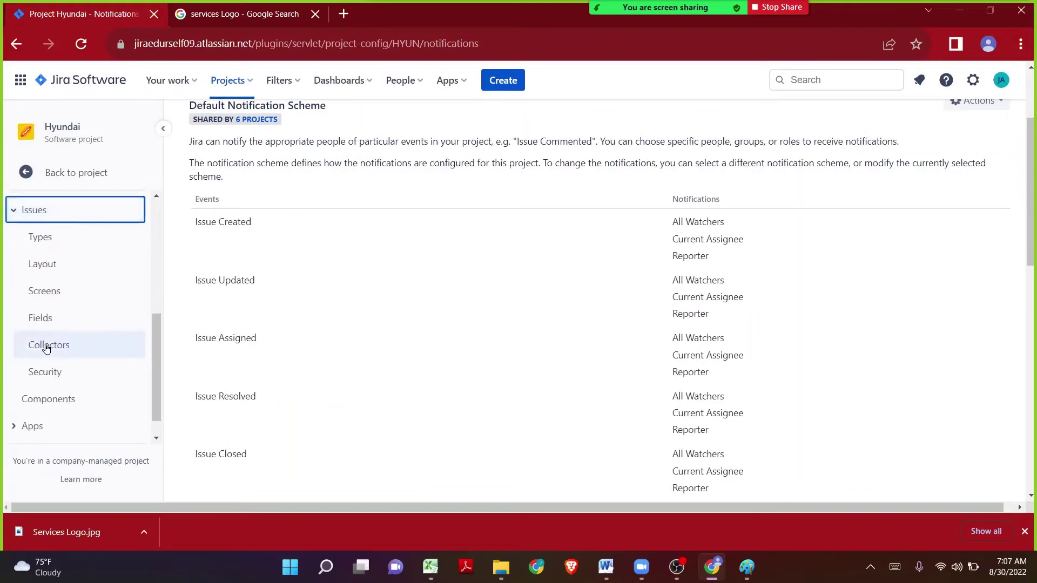
# Confirm in Screens settings that Services uses HYUN: Scrum Default Screen Scheme, then close Google tab
pyautogui.click(60, 301)
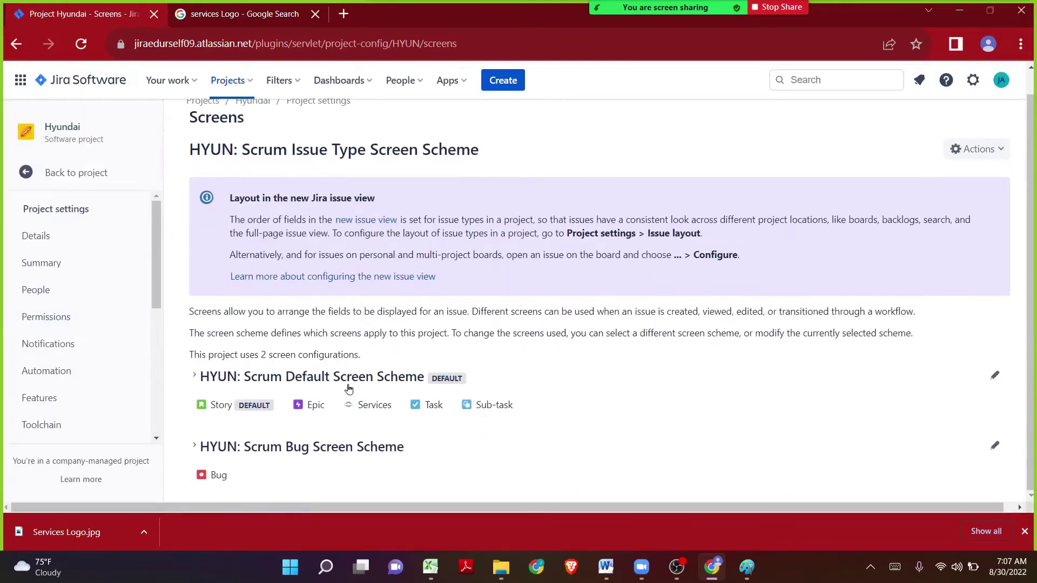
pyautogui.moveTo(392, 404); pyautogui.dragTo(356, 404)
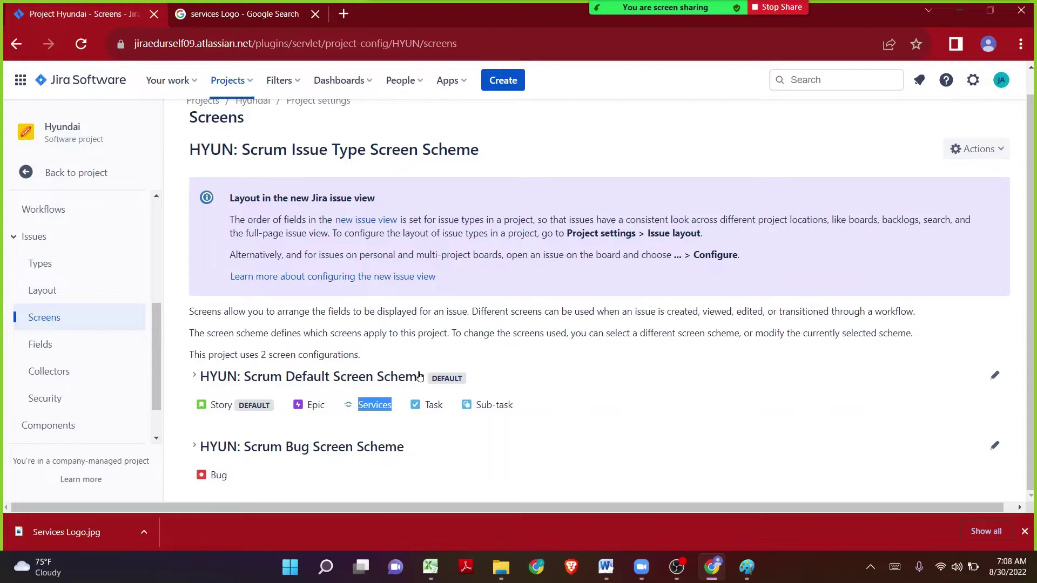
pyautogui.click(355, 377)
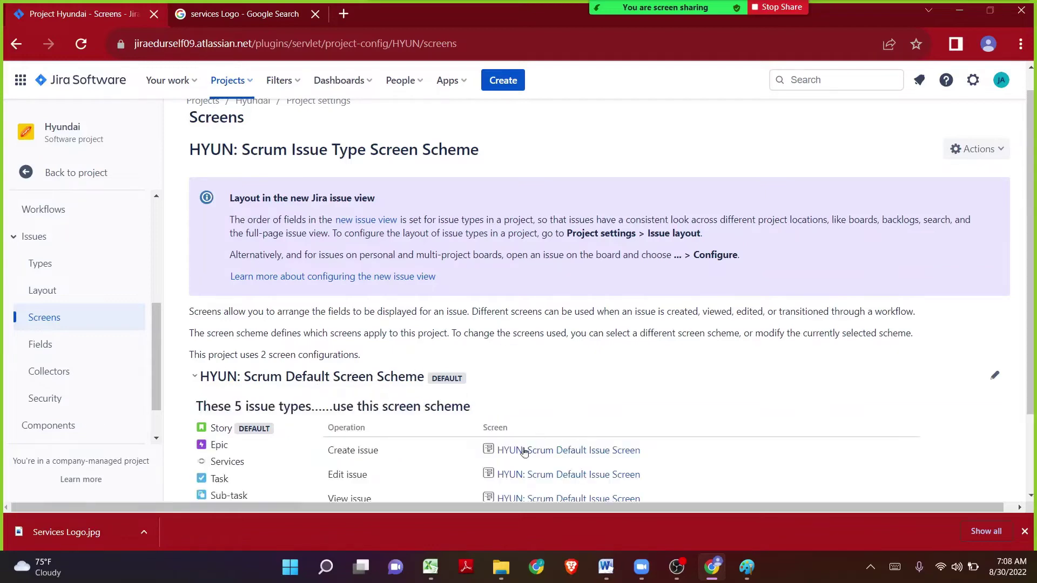
pyautogui.scroll(-2, 540, 464)
pyautogui.moveTo(253, 400); pyautogui.dragTo(208, 336)
pyautogui.click(675, 246)
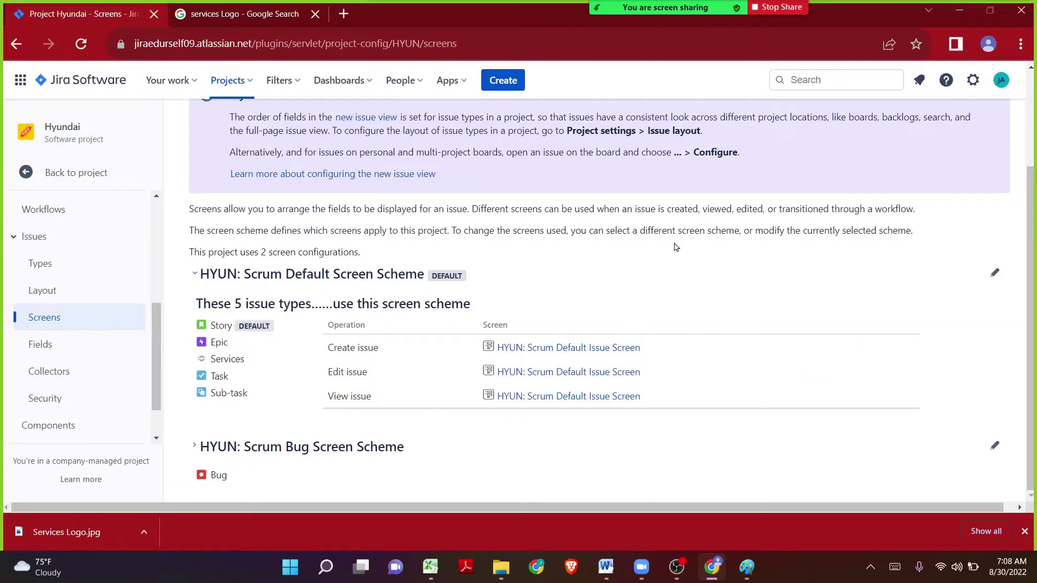
pyautogui.scroll(3, 367, 195)
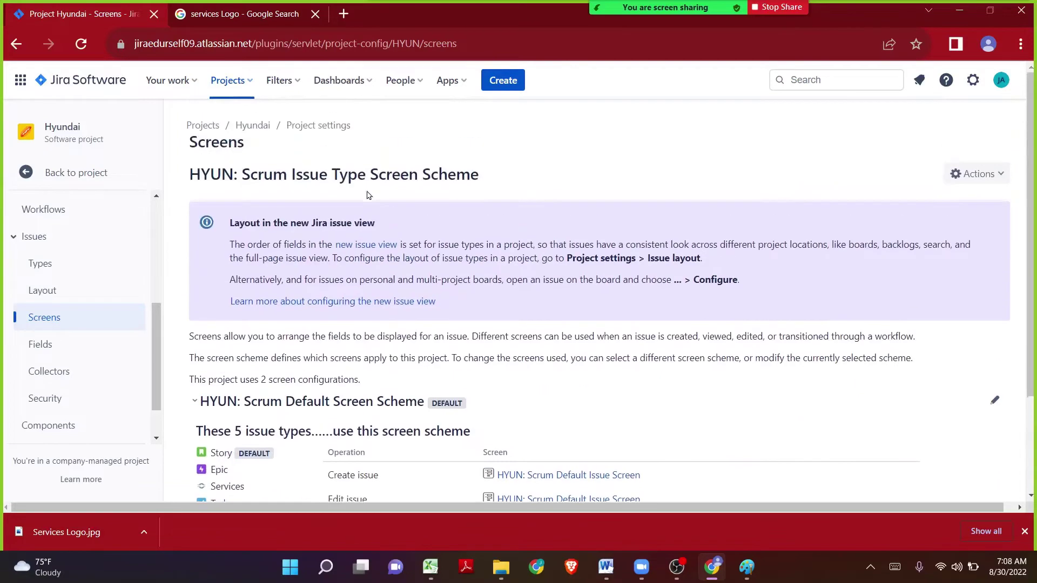
pyautogui.click(315, 13)
# Go to the Screens administration page via Jira's quick search for 'screen'
pyautogui.click(184, 13)
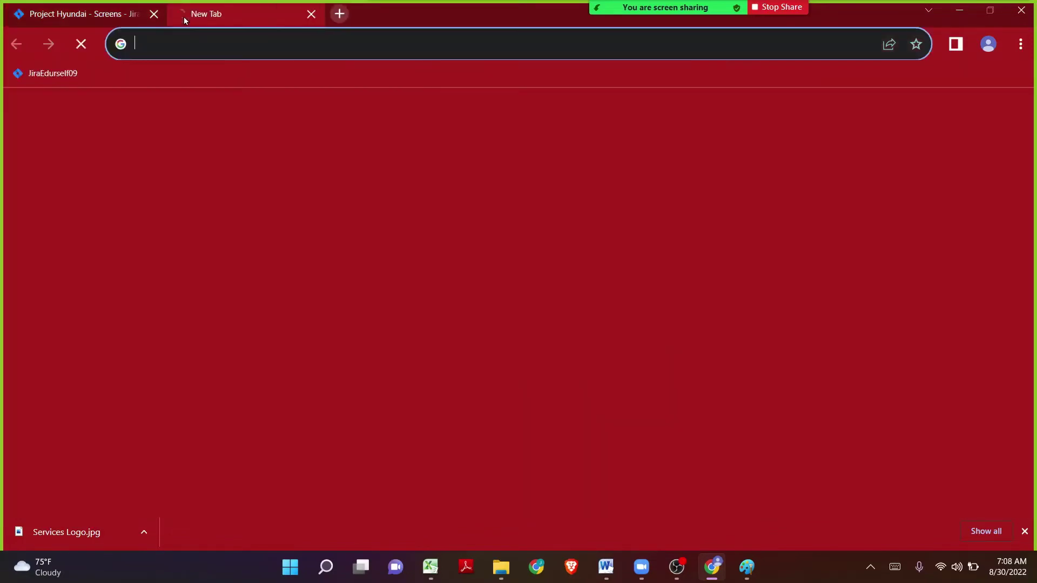
pyautogui.click(34, 73)
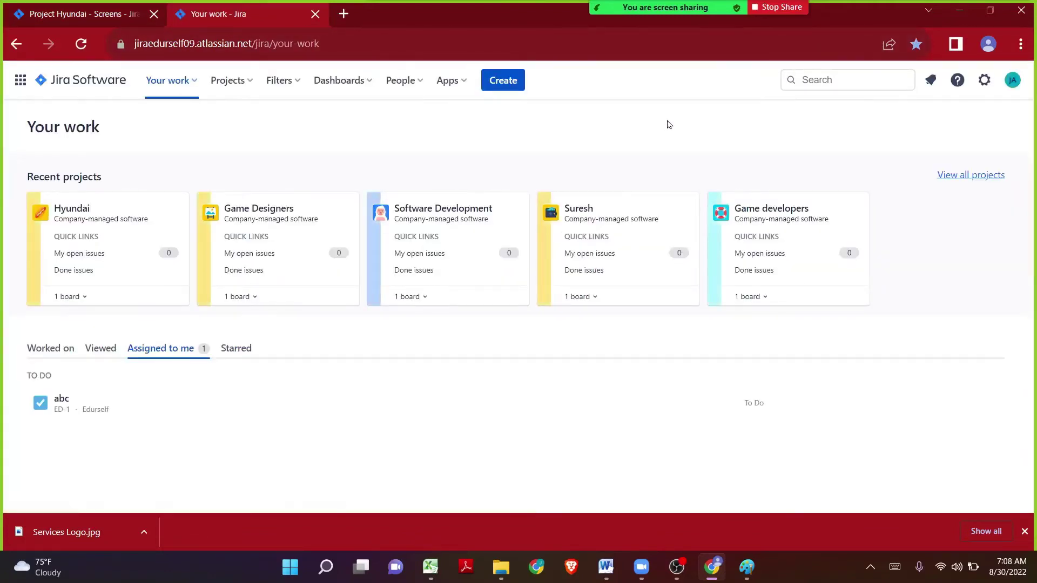
pyautogui.press('.')
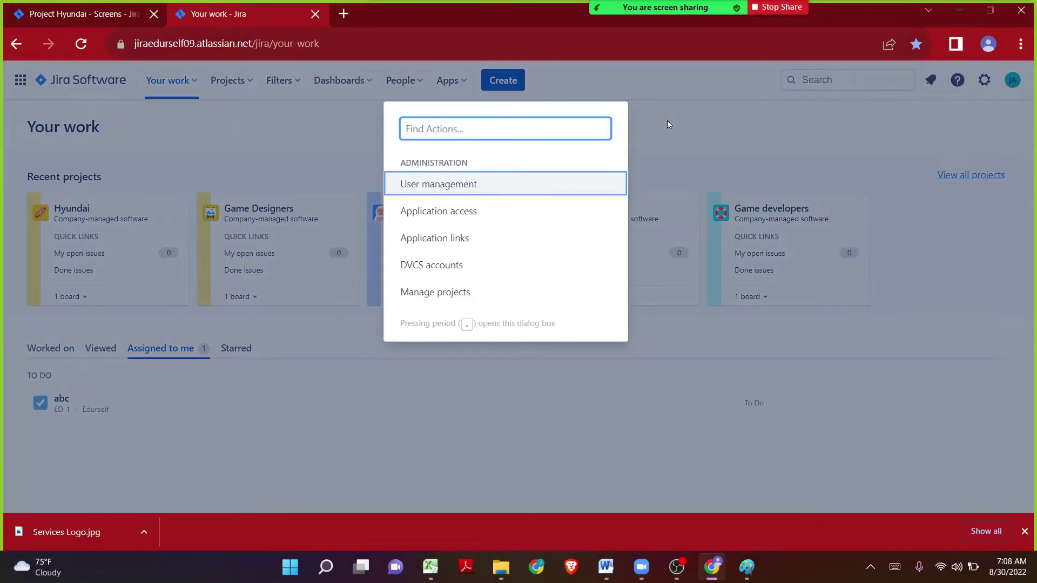
pyautogui.write('screen')
pyautogui.press('Return')
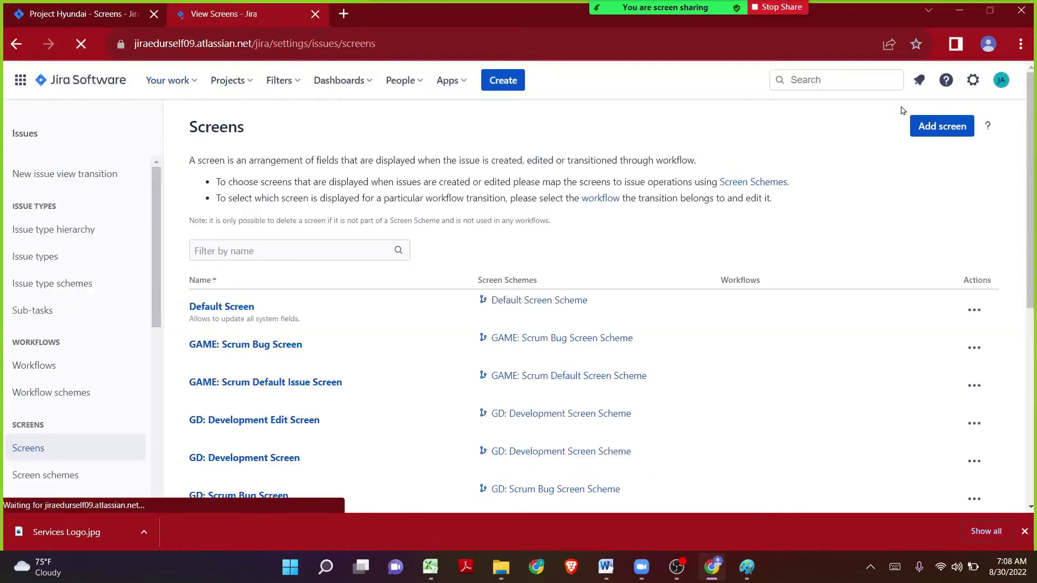
# Create the screen 'Hyundai: Services Screen' and filter the screens list by that name
pyautogui.click(918, 125)
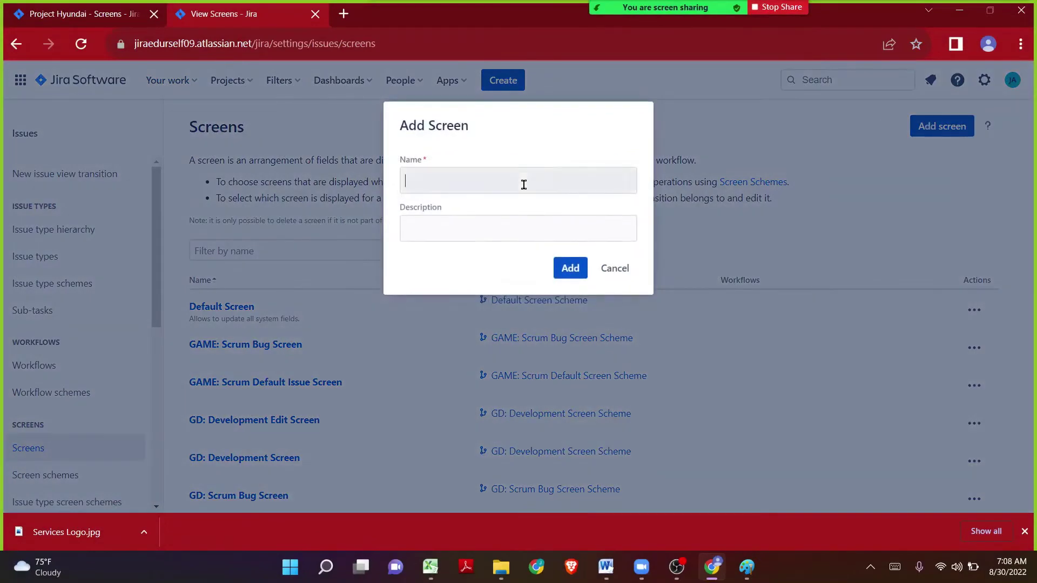
pyautogui.click(524, 184)
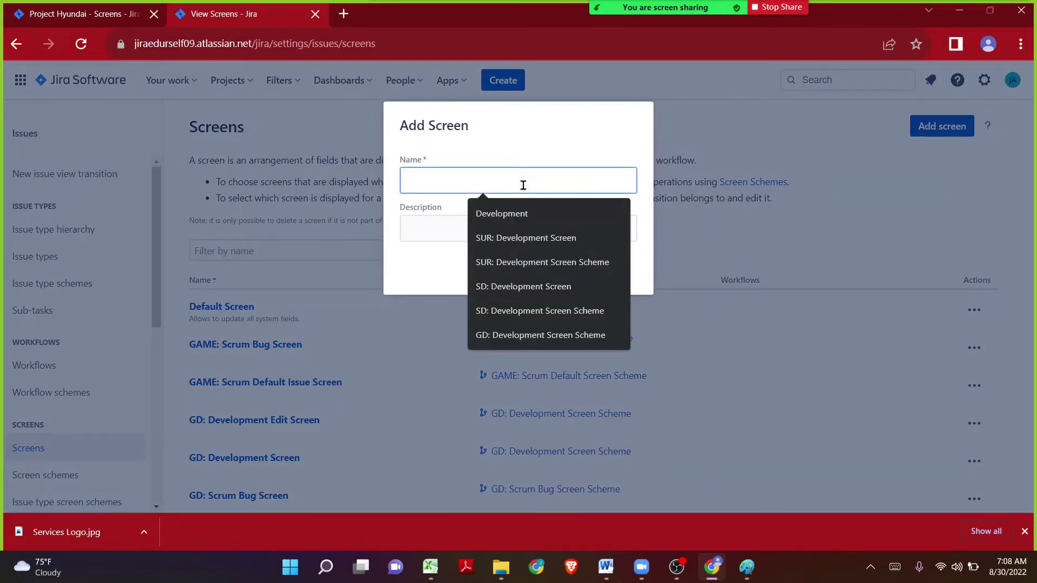
pyautogui.write('Hyundai')
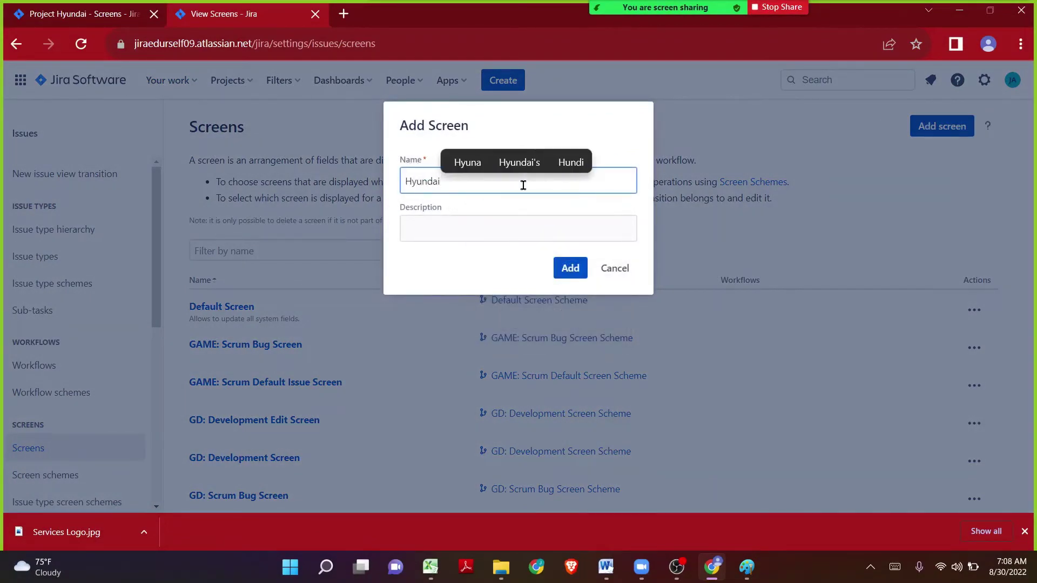
pyautogui.write(': Serviv')
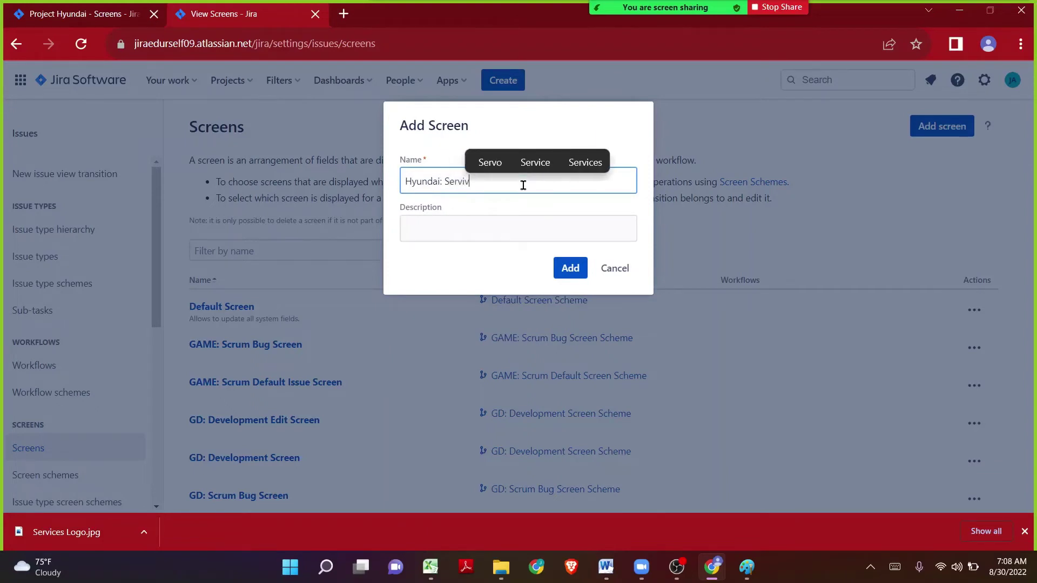
pyautogui.write('esc')
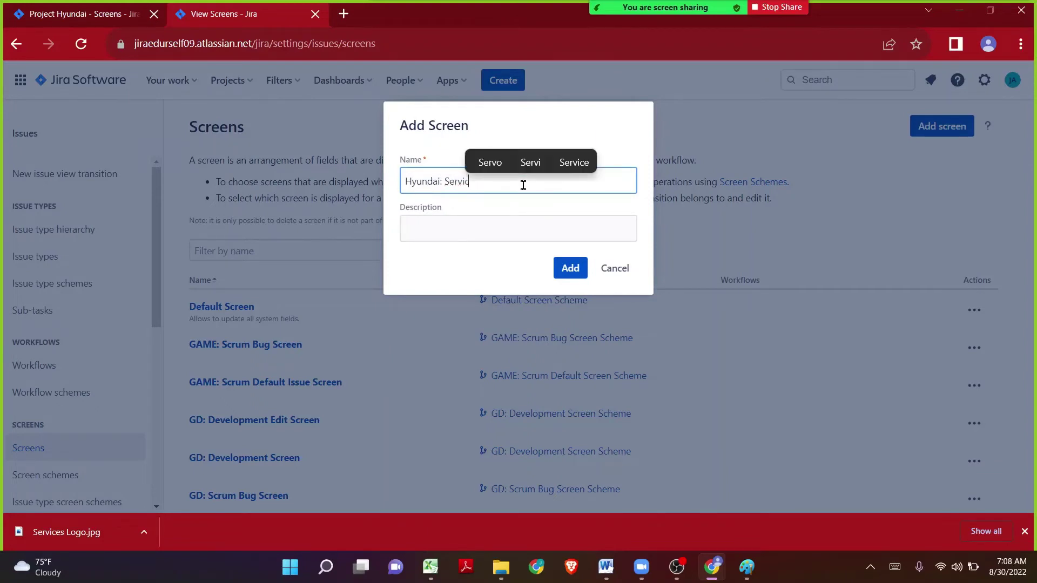
pyautogui.write('es Screen')
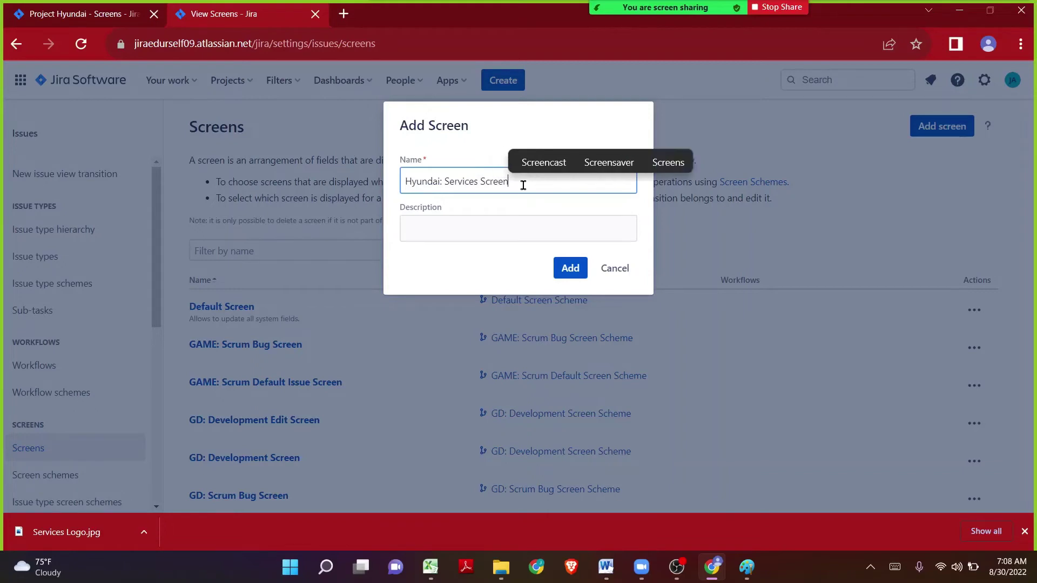
pyautogui.doubleClick(523, 185)
pyautogui.press('Left')
pyautogui.hotkey('ctrl', 'shift', 'Right')
pyautogui.press('Right')
pyautogui.hotkey('ctrl', 'a')
pyautogui.hotkey('ctrl', 'c')
pyautogui.click(570, 268)
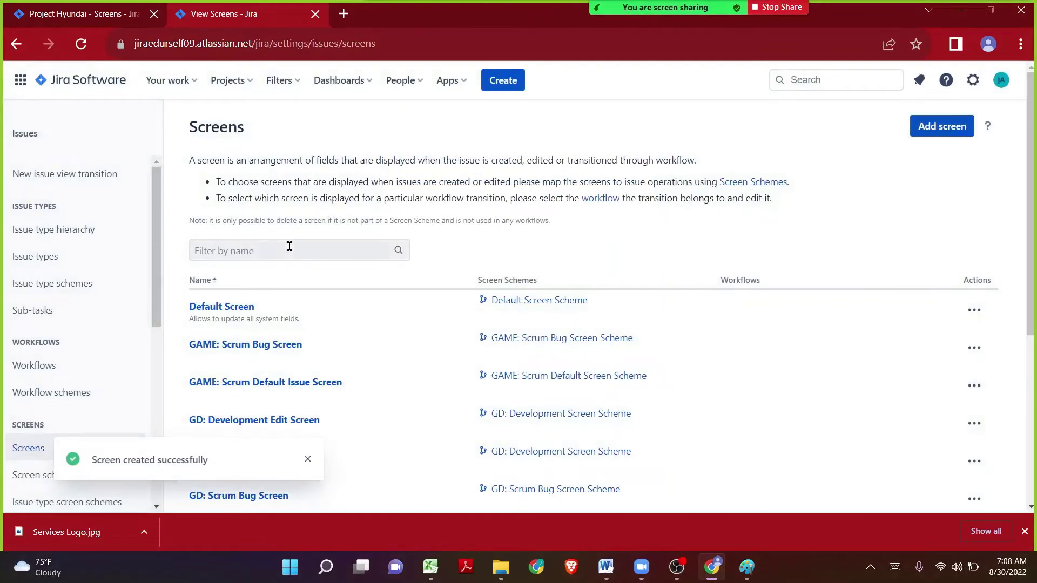
pyautogui.click(289, 246)
pyautogui.hotkey('ctrl', 'v')
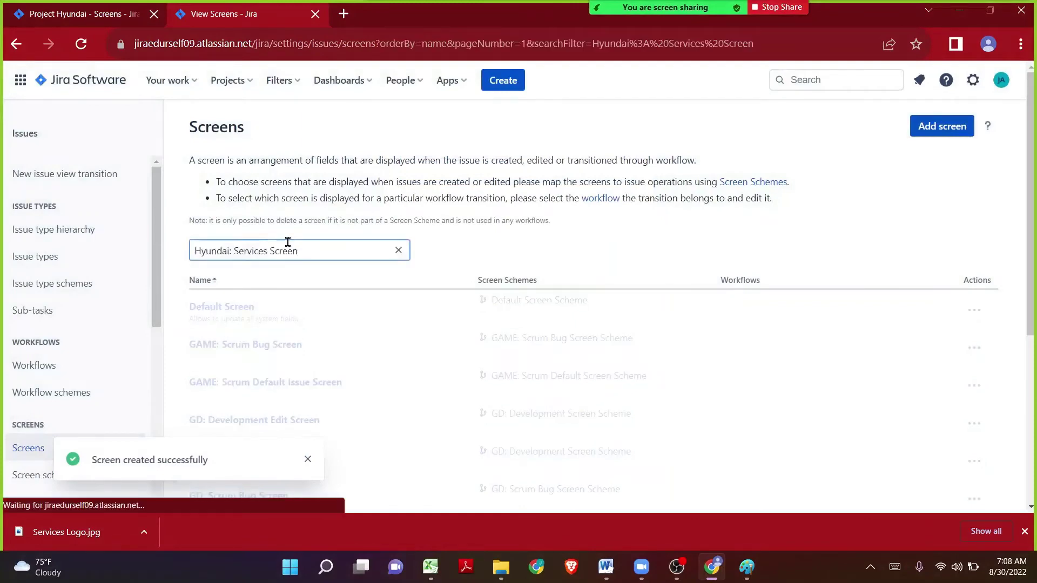
# Open Hyundai: Services Screen's configuration and select the field names in Excel's column B
pyautogui.click(255, 307)
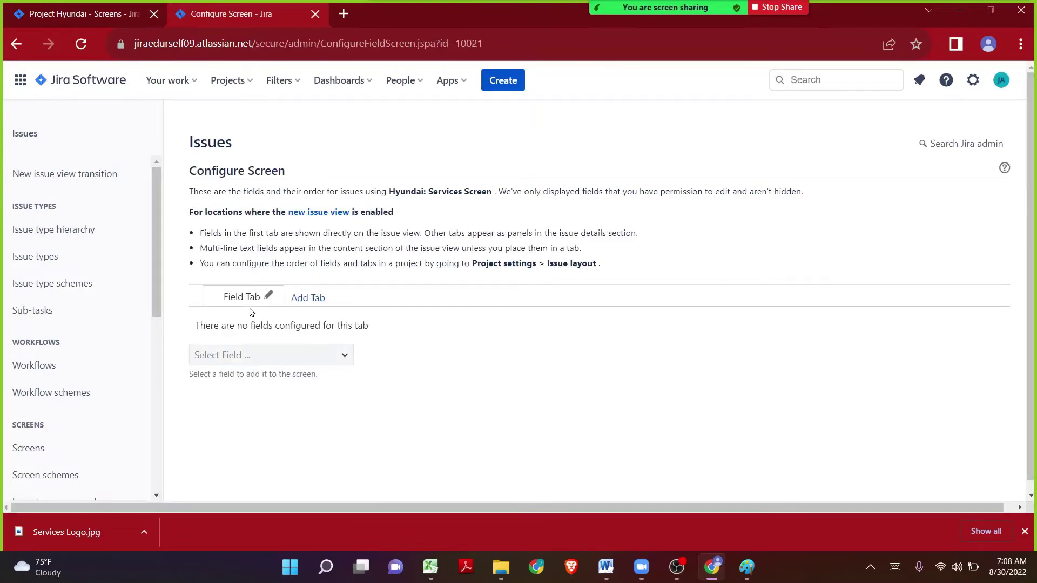
pyautogui.scroll(-1, 248, 329)
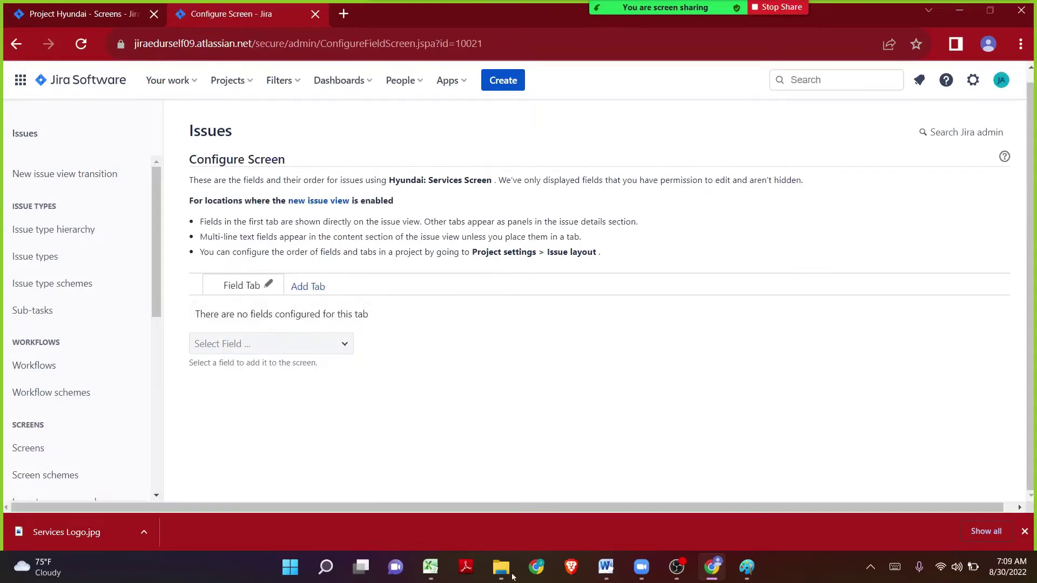
pyautogui.click(430, 566)
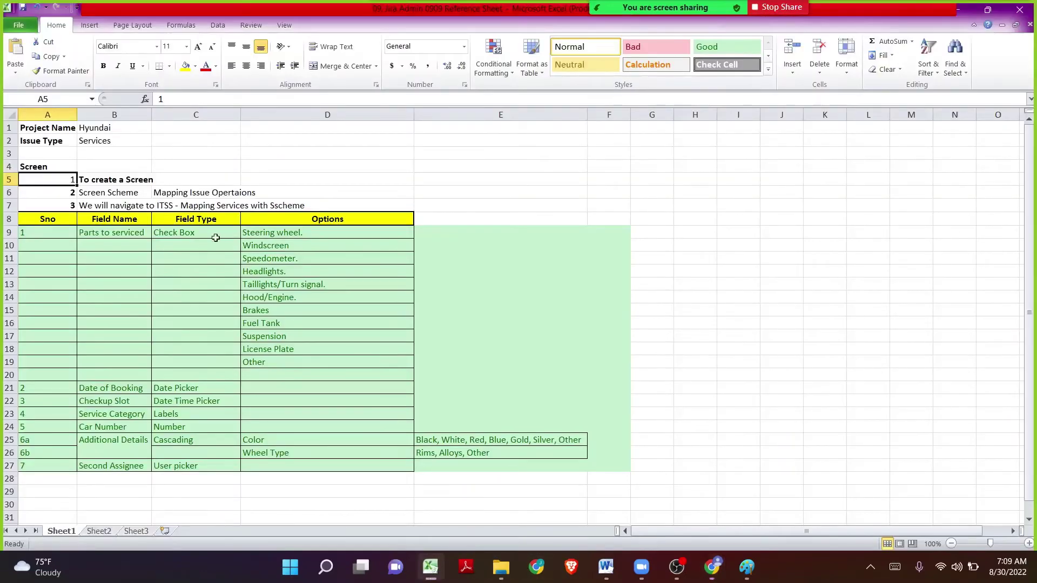
pyautogui.click(128, 273)
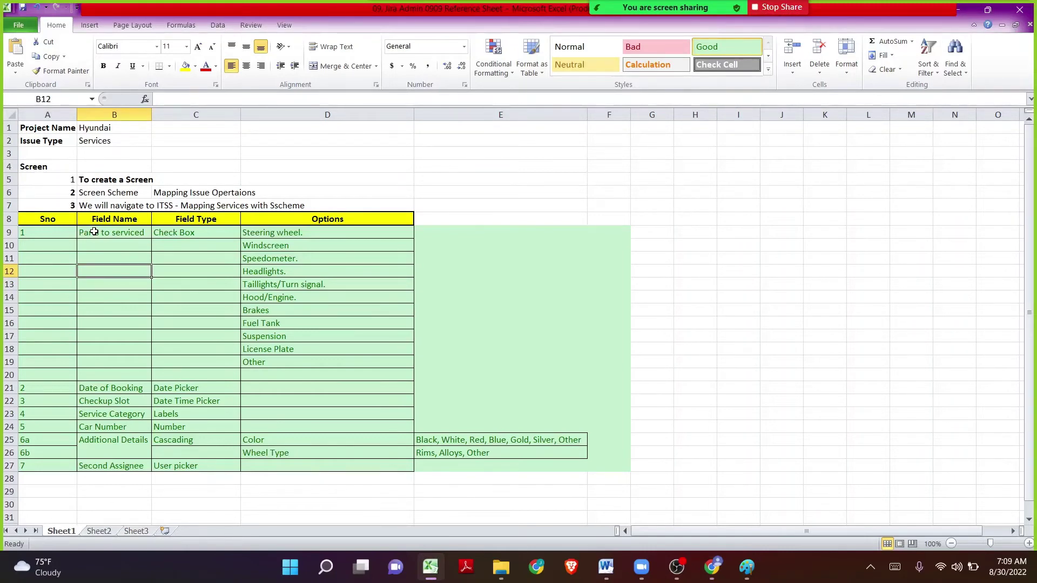
pyautogui.click(94, 231)
pyautogui.moveTo(94, 232); pyautogui.dragTo(111, 464)
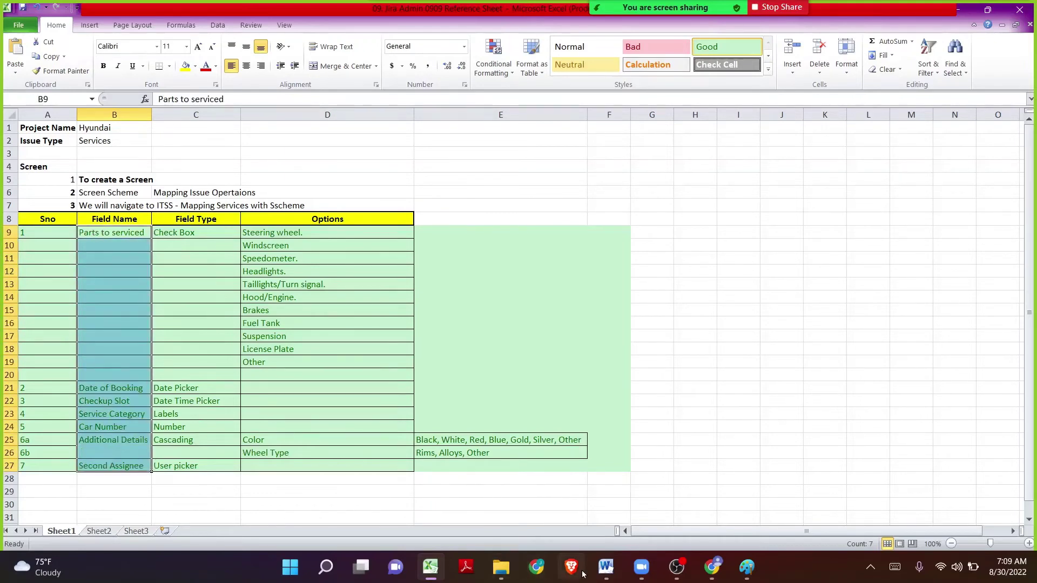
pyautogui.moveTo(426, 579)
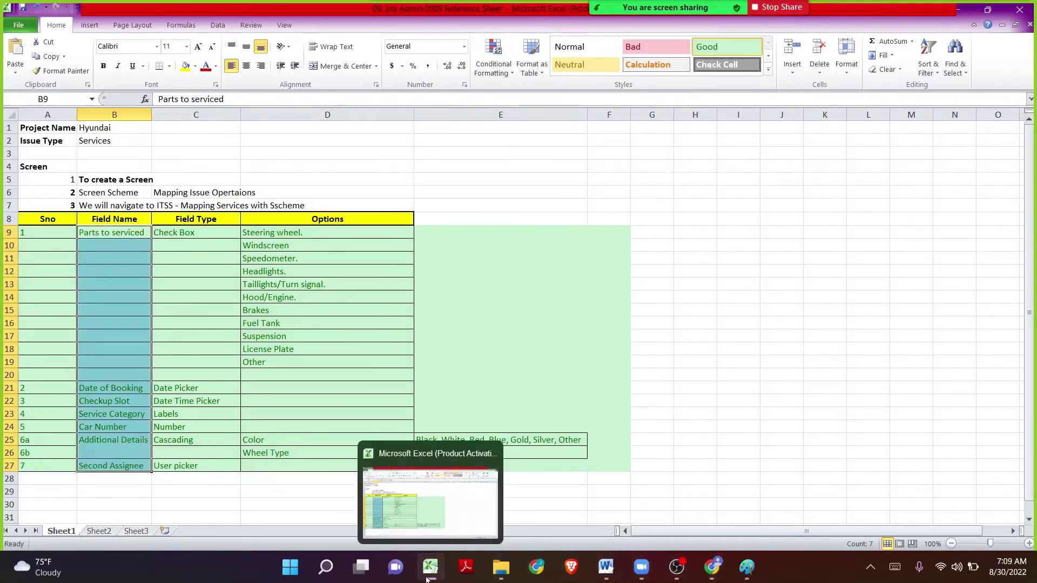
pyautogui.click(712, 567)
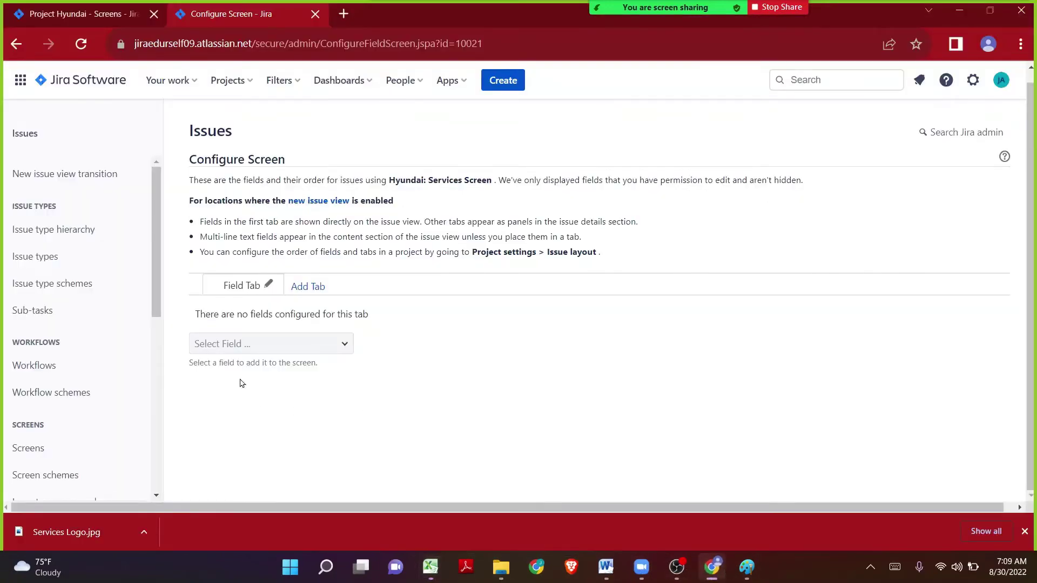
# Add the Summary and Parts to serviced fields to the screen
pyautogui.click(227, 349)
pyautogui.write('Summa')
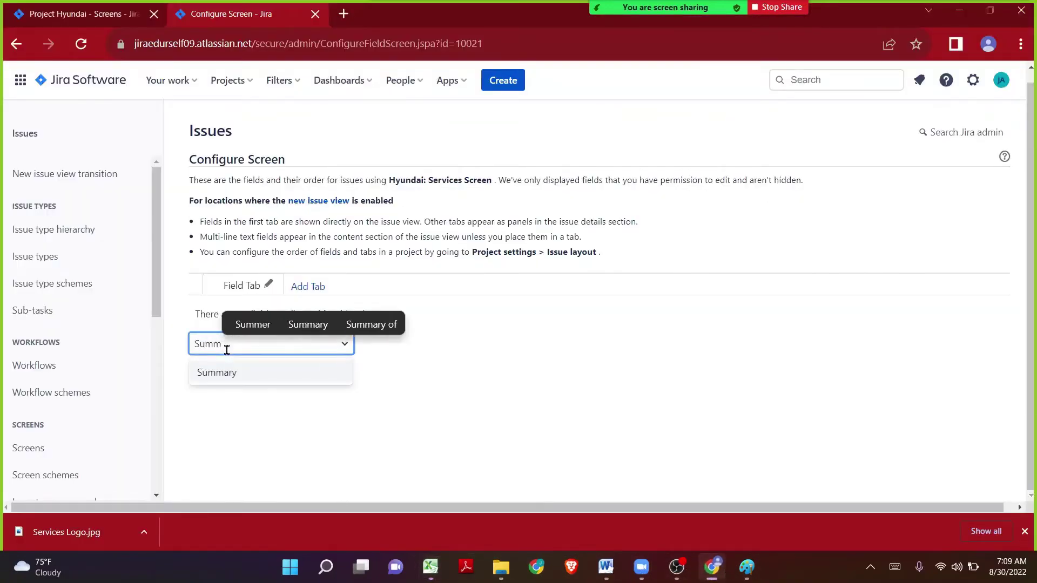
pyautogui.press('Return')
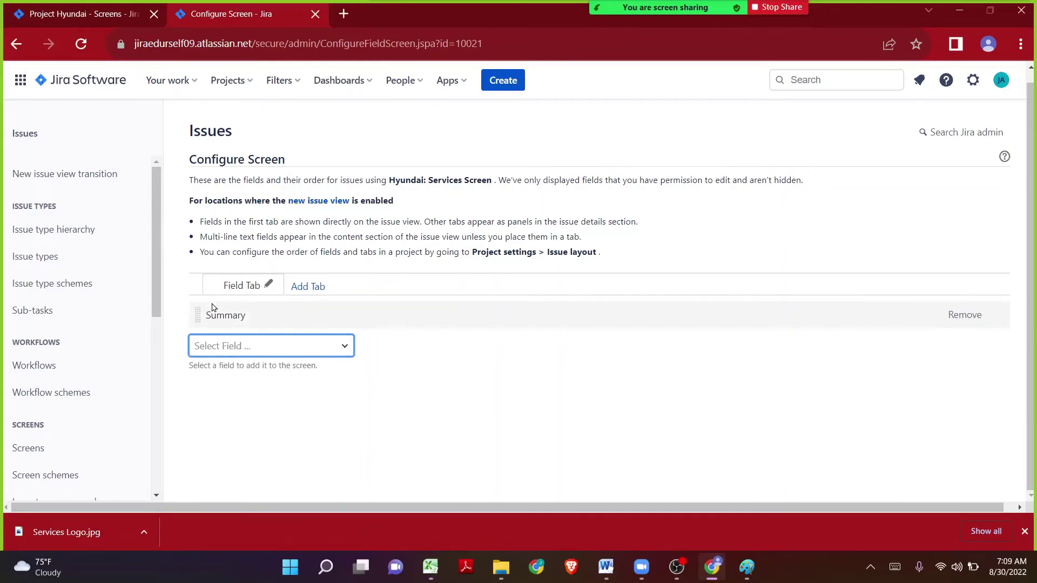
pyautogui.click(235, 344)
pyautogui.hotkey('alt', 'Tab')
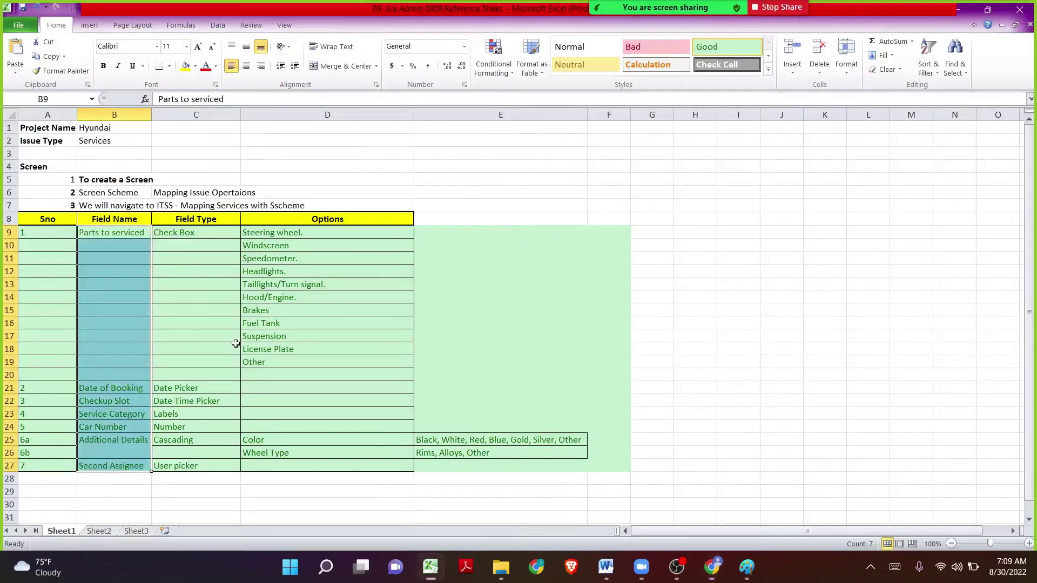
pyautogui.click(97, 233)
pyautogui.hotkey('ctrl', 'c')
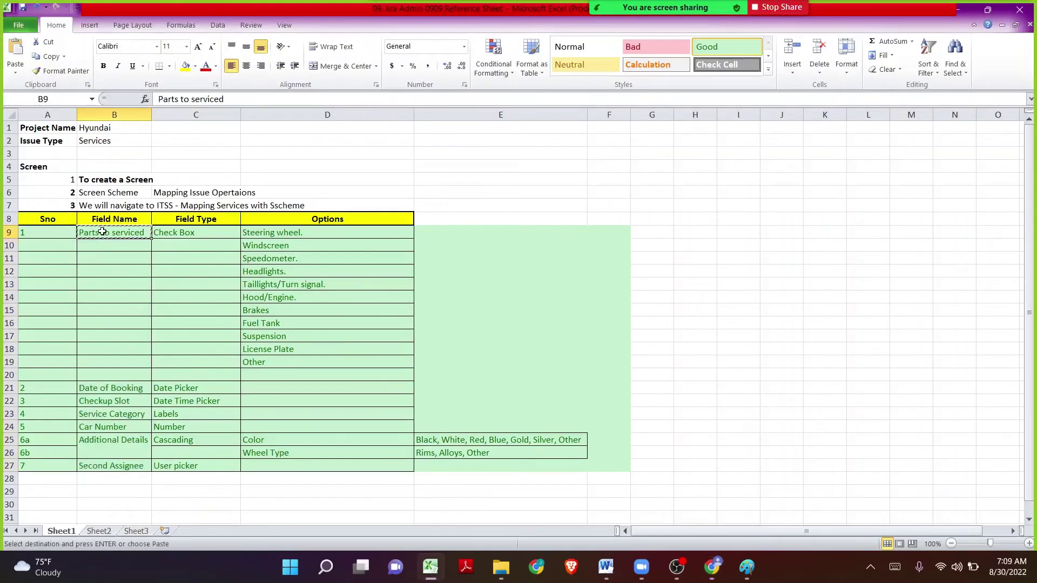
pyautogui.hotkey('alt', 'Tab')
pyautogui.hotkey('ctrl', 'v')
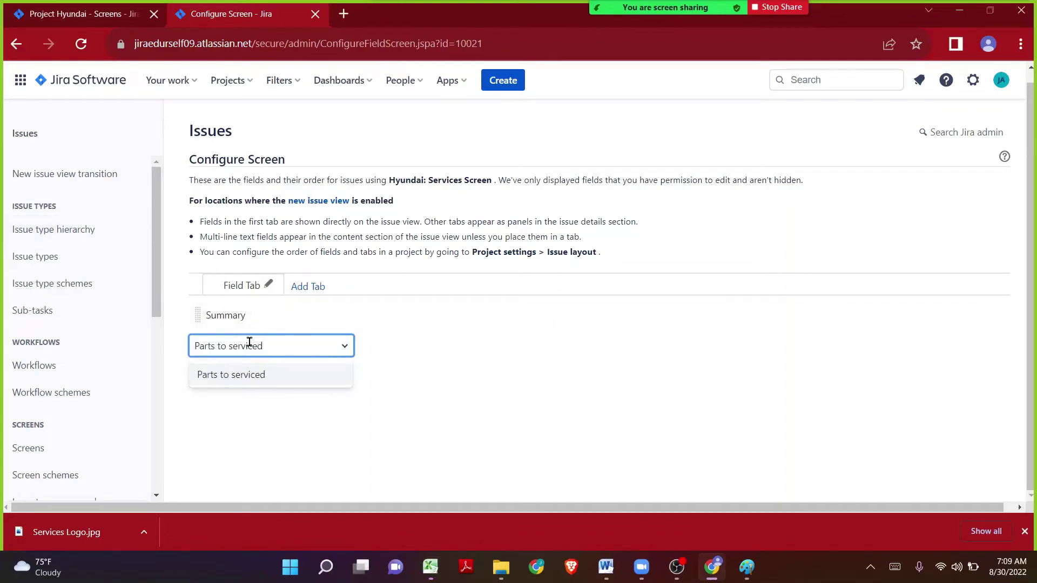
pyautogui.click(247, 385)
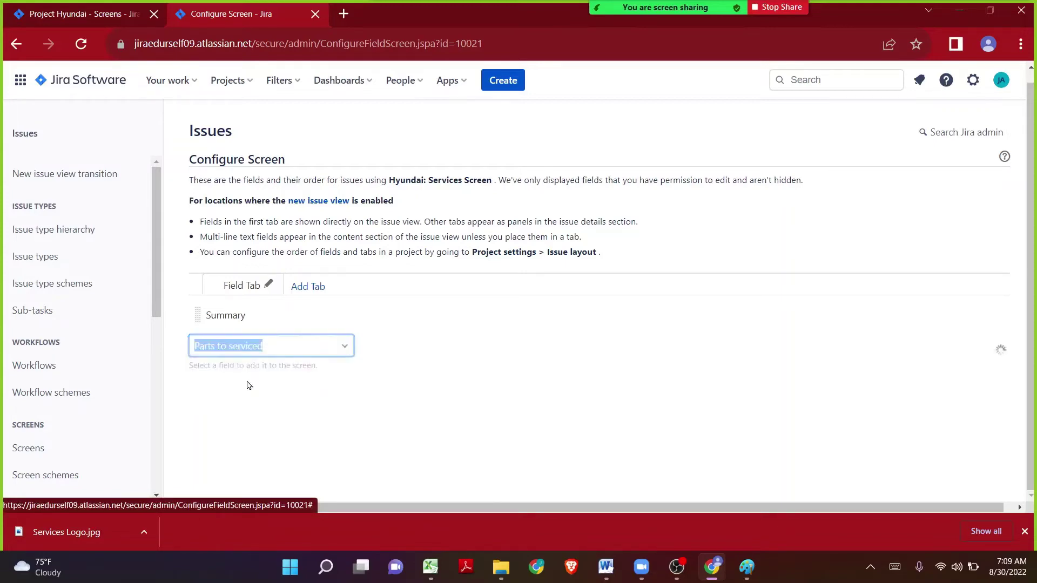
# Add the Date of Booking, Checkup Slot and Service Category fields, copied from Excel
pyautogui.hotkey('alt', 'Tab')
pyautogui.hotkey('ctrl', 'Down')
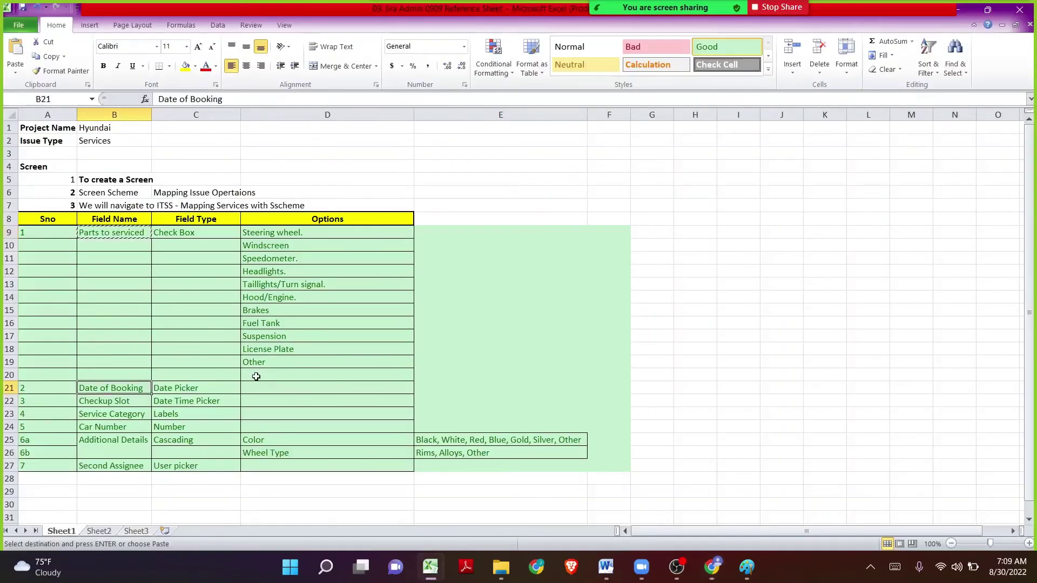
pyautogui.hotkey('ctrl', 'c')
pyautogui.hotkey('alt', 'Tab')
pyautogui.hotkey('ctrl', 'v')
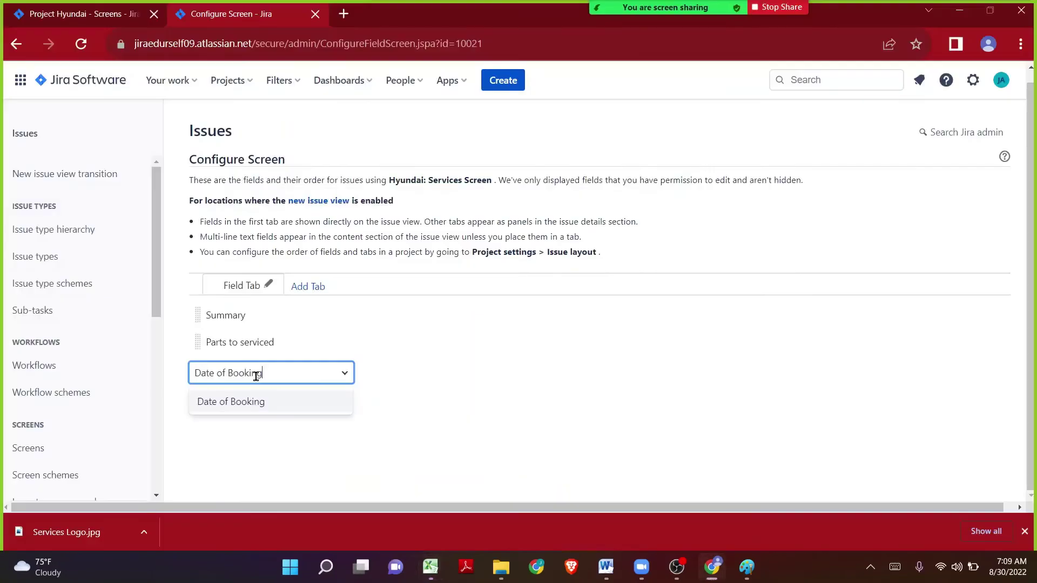
pyautogui.press('Return')
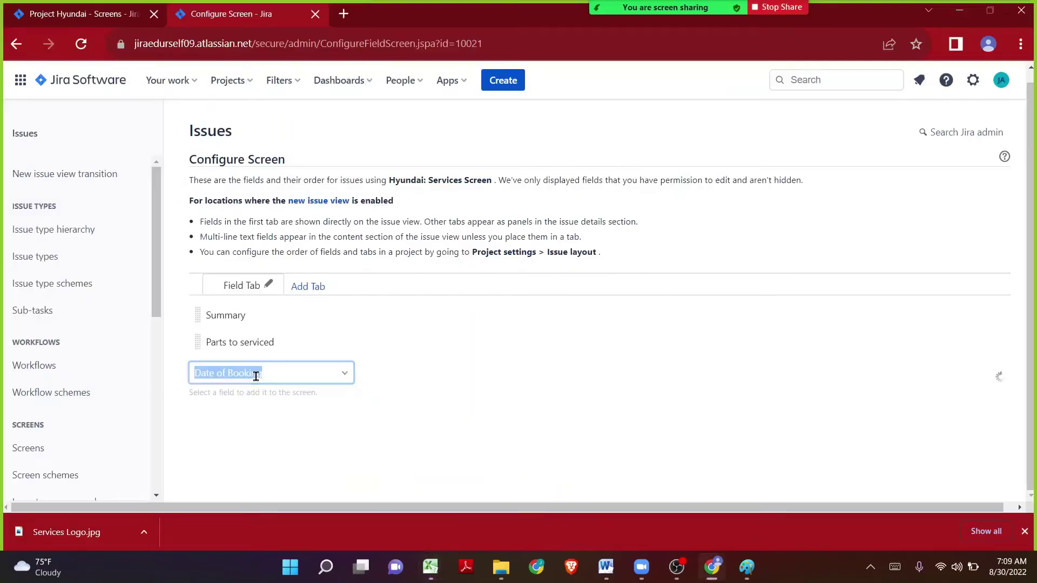
pyautogui.hotkey('alt', 'Tab')
pyautogui.press('Down')
pyautogui.hotkey('ctrl', 'c')
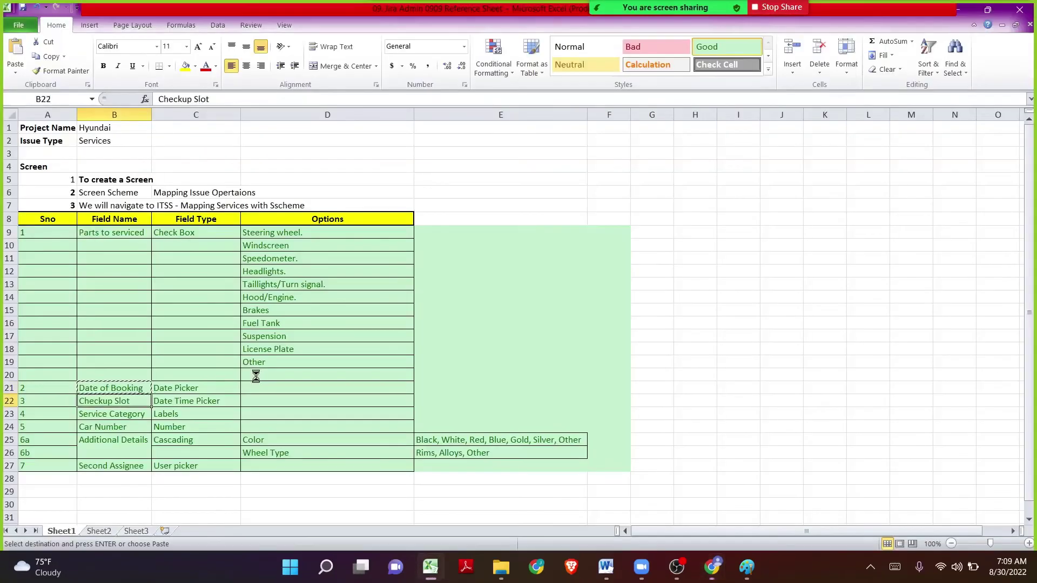
pyautogui.hotkey('alt', 'Tab')
pyautogui.hotkey('ctrl', 'v')
pyautogui.press('Return')
pyautogui.hotkey('alt', 'Tab')
pyautogui.press('Down')
pyautogui.hotkey('ctrl', 'c')
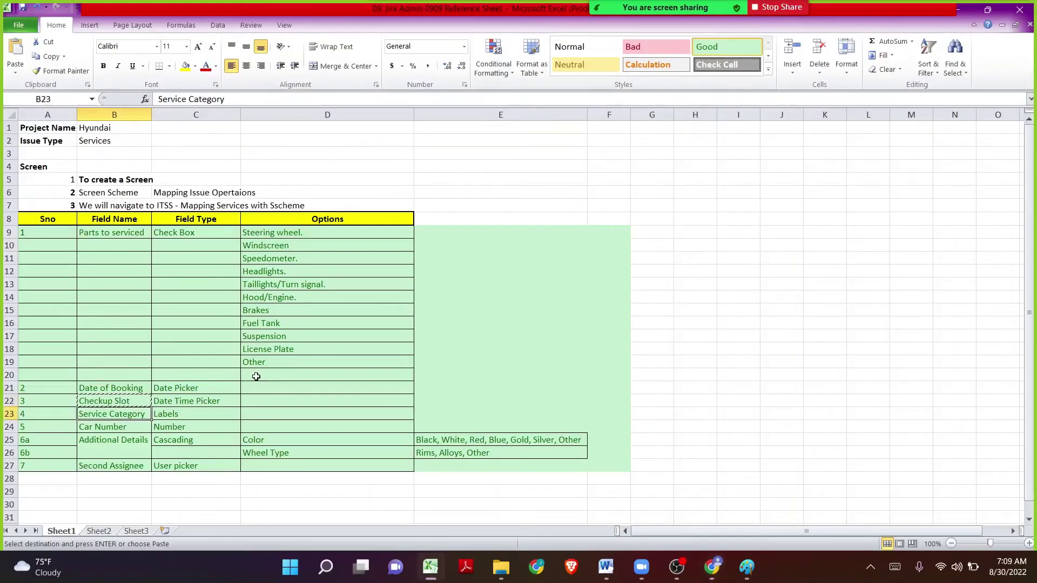
pyautogui.hotkey('alt', 'Tab')
pyautogui.hotkey('ctrl', 'v')
pyautogui.press('Return')
# Add the Car Number, Additional Details and Second Assignee fields, copied from Excel
pyautogui.hotkey('alt', 'Tab')
pyautogui.press('Down')
pyautogui.hotkey('ctrl', 'c')
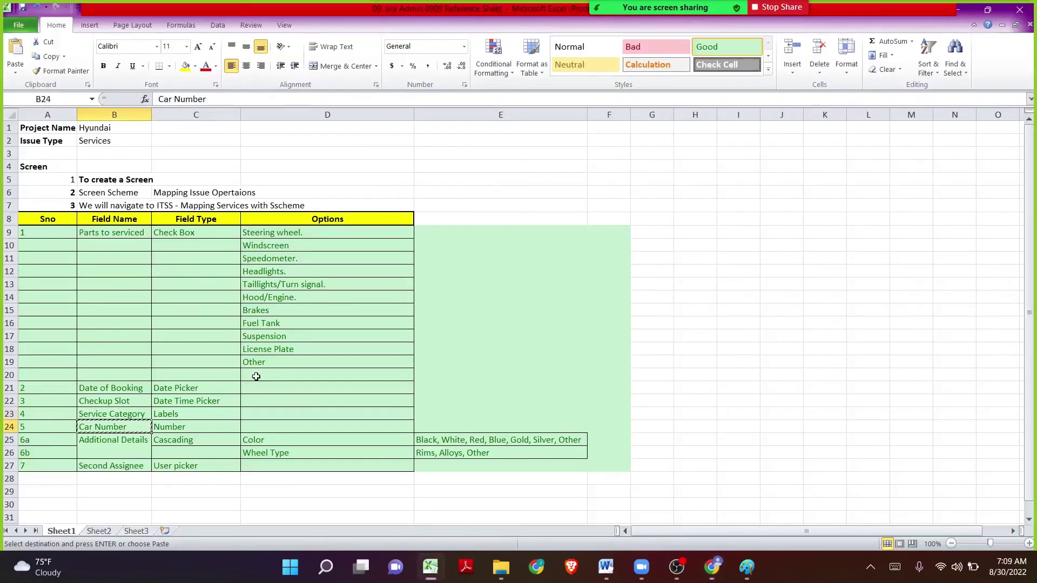
pyautogui.hotkey('alt', 'Tab')
pyautogui.hotkey('ctrl', 'v')
pyautogui.press('Return')
pyautogui.hotkey('alt', 'Tab')
pyautogui.press('Down')
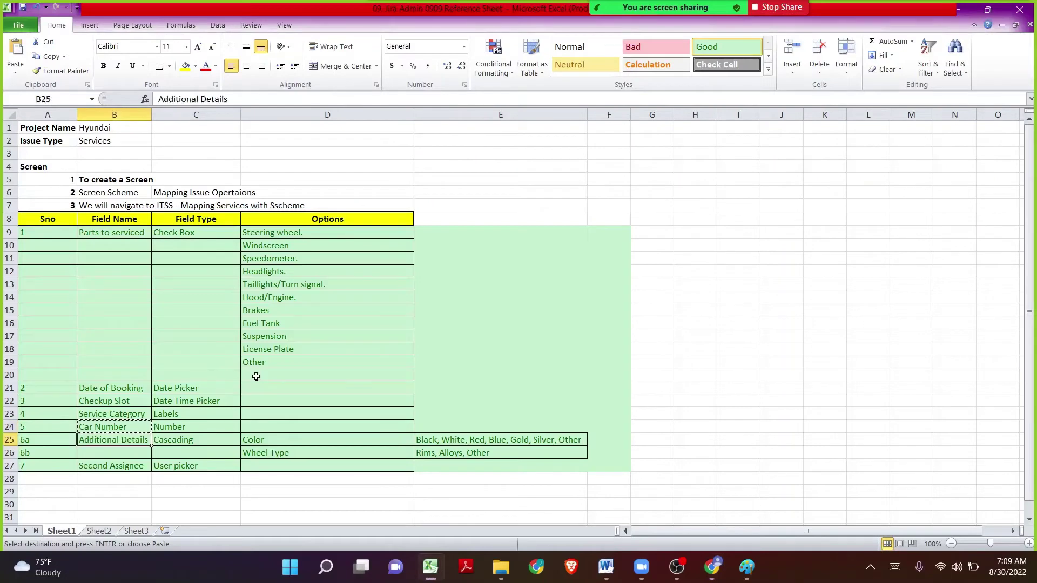
pyautogui.hotkey('ctrl', 'c')
pyautogui.hotkey('alt', 'Tab')
pyautogui.hotkey('ctrl', 'v')
pyautogui.press('Return')
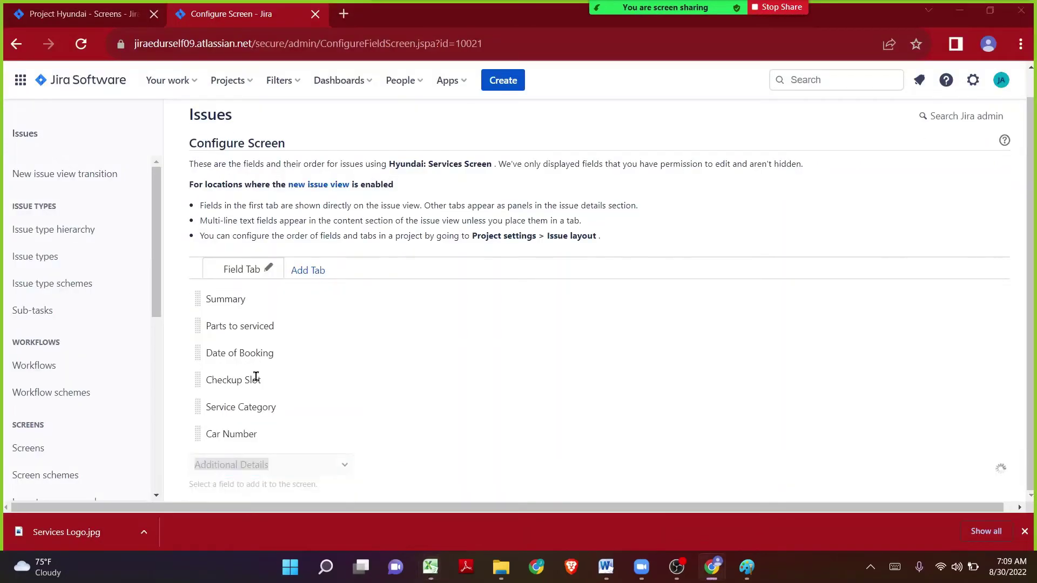
pyautogui.hotkey('alt', 'Tab')
pyautogui.press('Down')
pyautogui.press('Down')
pyautogui.hotkey('ctrl', 'c')
pyautogui.hotkey('alt', 'Tab')
pyautogui.hotkey('ctrl', 'v')
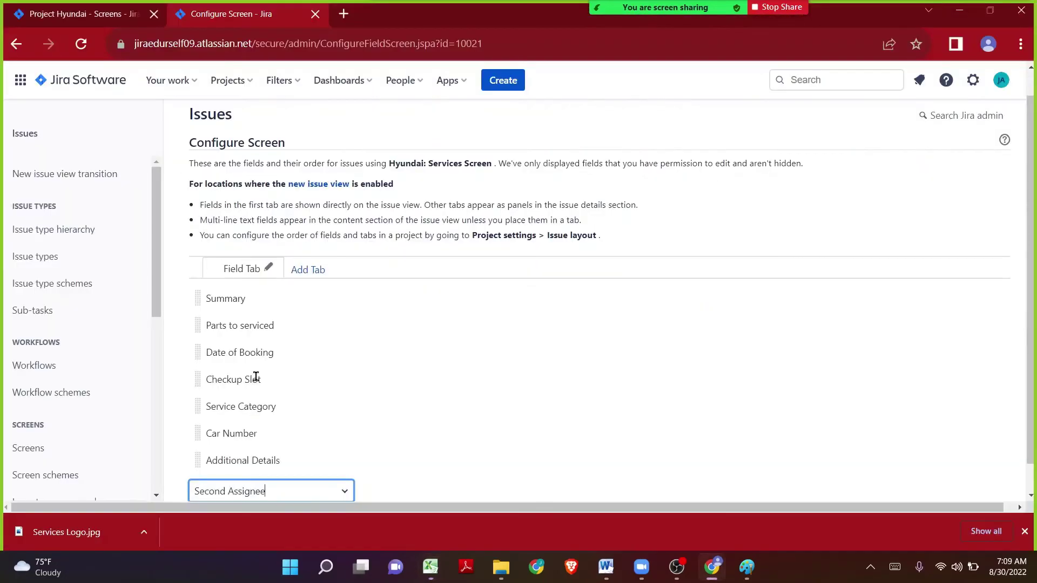
pyautogui.press('Return')
pyautogui.scroll(-1, 364, 395)
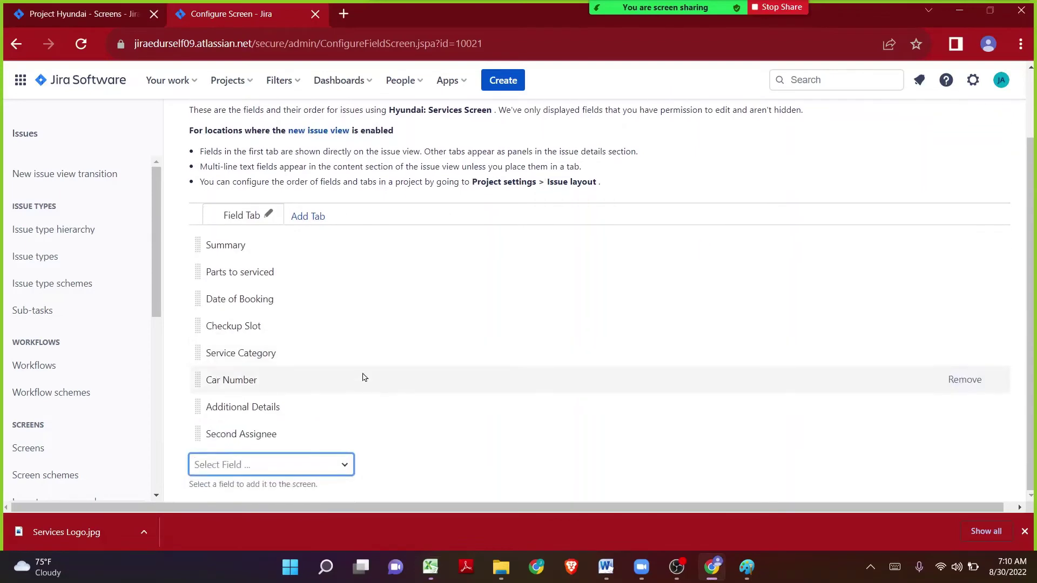
# Review the Hyundai: Services Screen's current field list, toggling the admin sidebar
pyautogui.moveTo(208, 243); pyautogui.dragTo(336, 434)
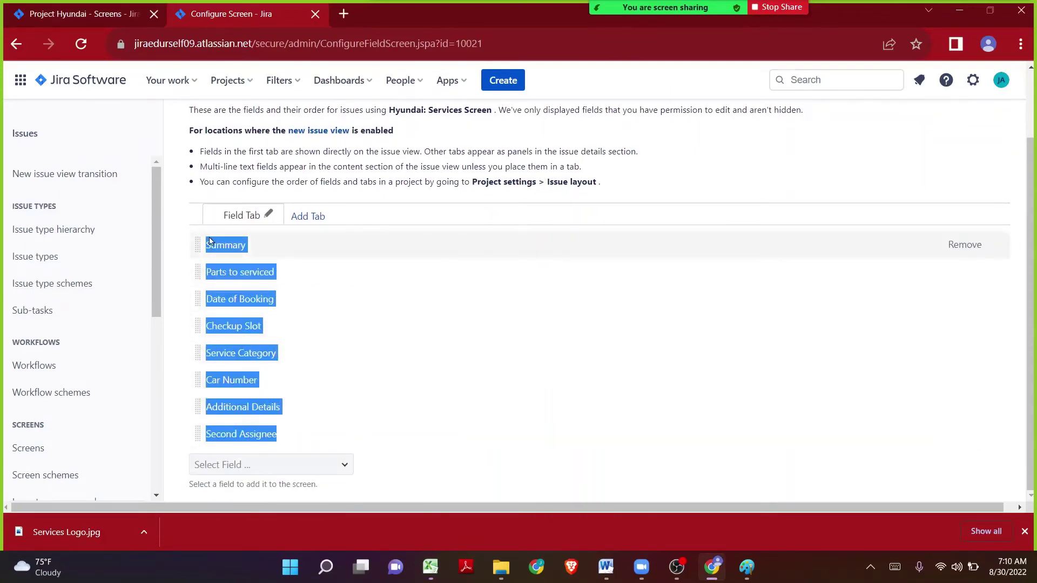
pyautogui.click(176, 232)
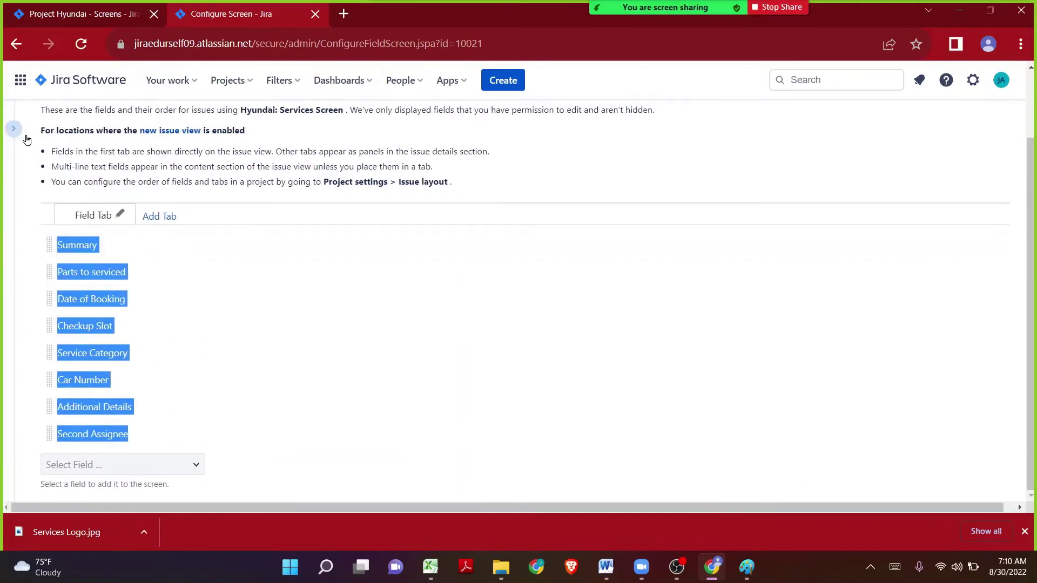
pyautogui.click(17, 130)
pyautogui.click(871, 184)
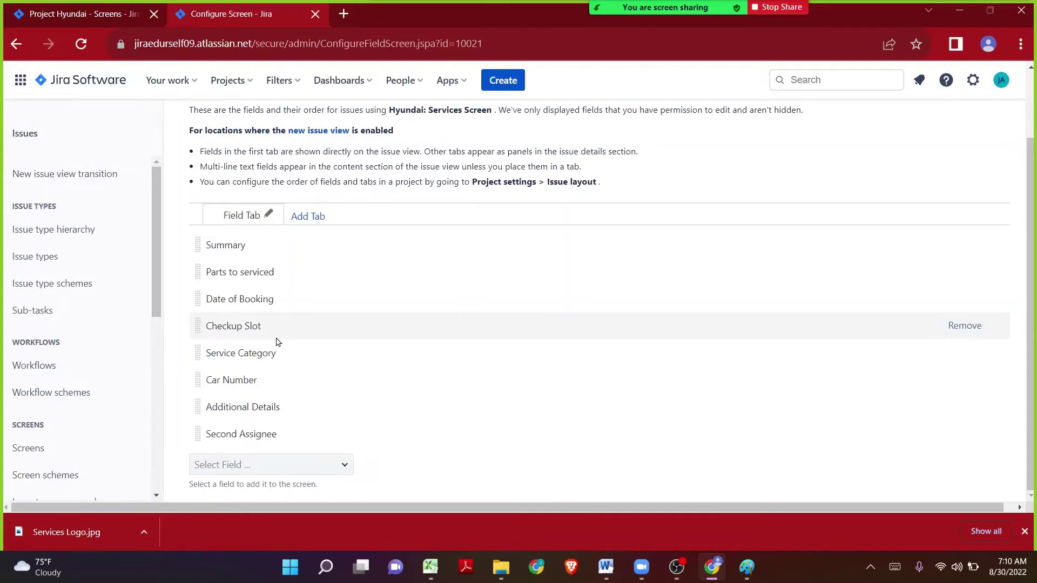
# Add Description, Priority, Assignee and Reporter to the Hyundai: Services Screen
pyautogui.click(286, 464)
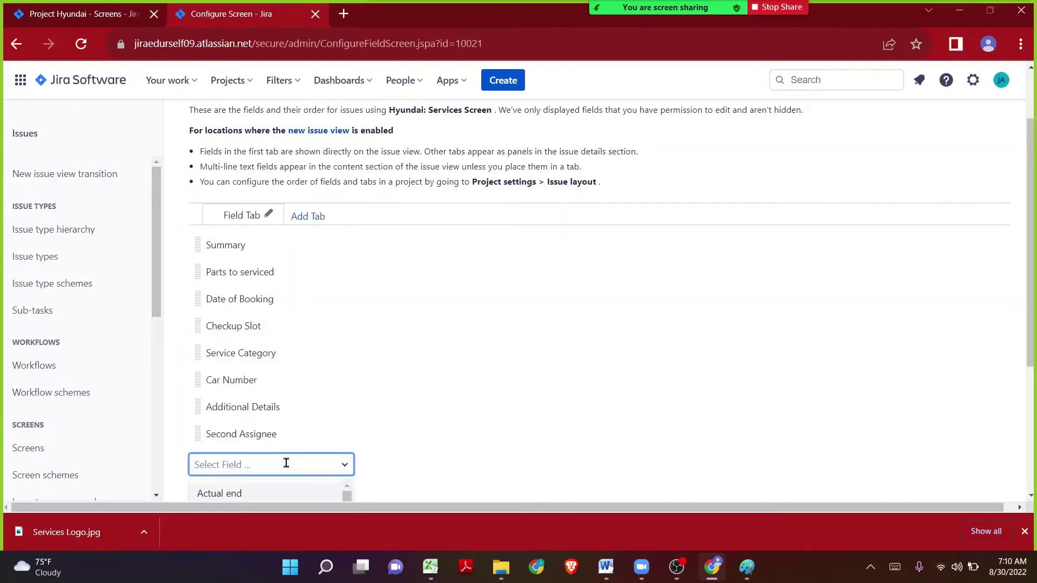
pyautogui.write('Desi')
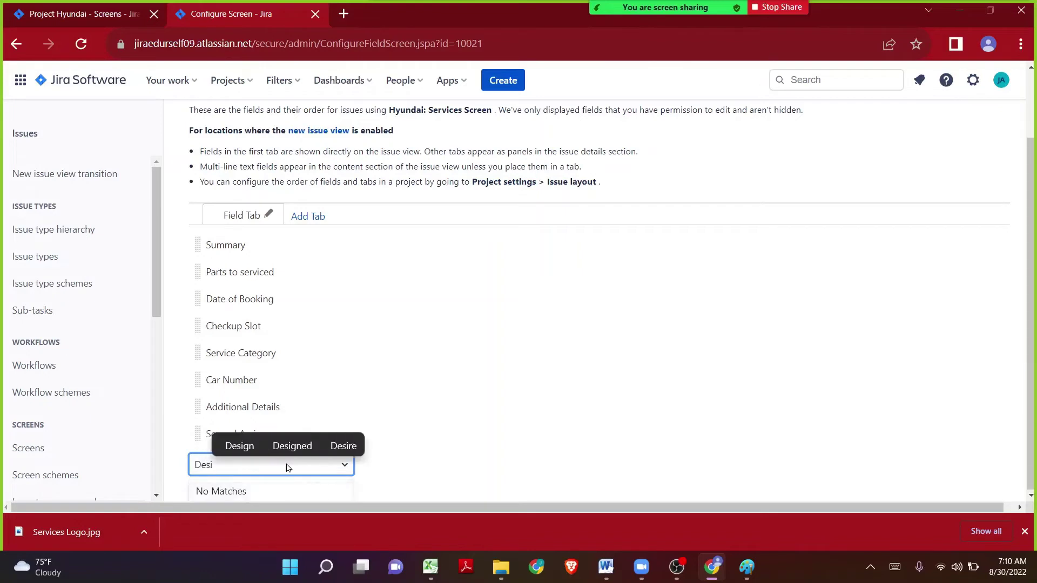
pyautogui.press('Return')
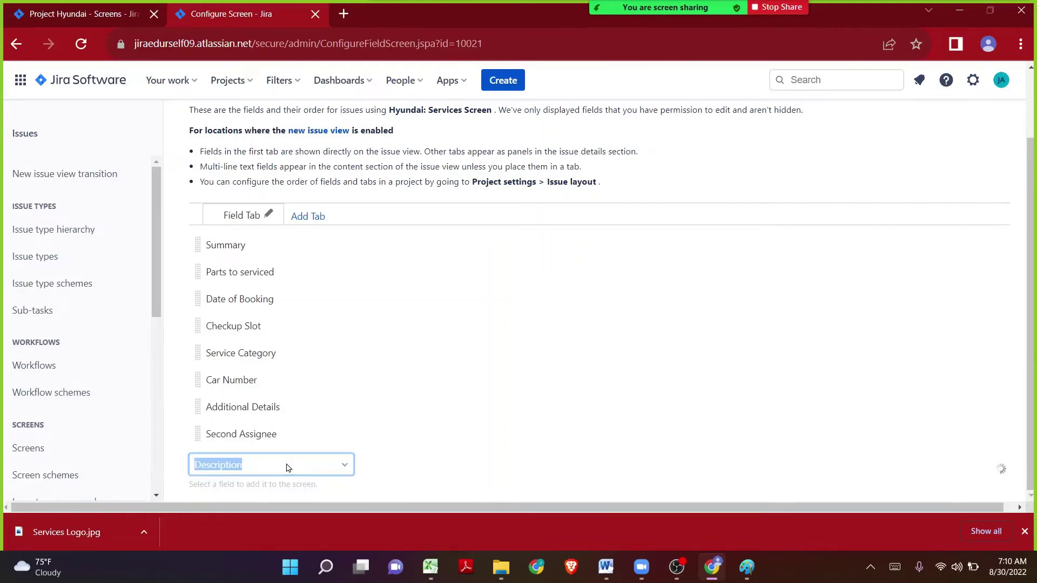
pyautogui.write('P')
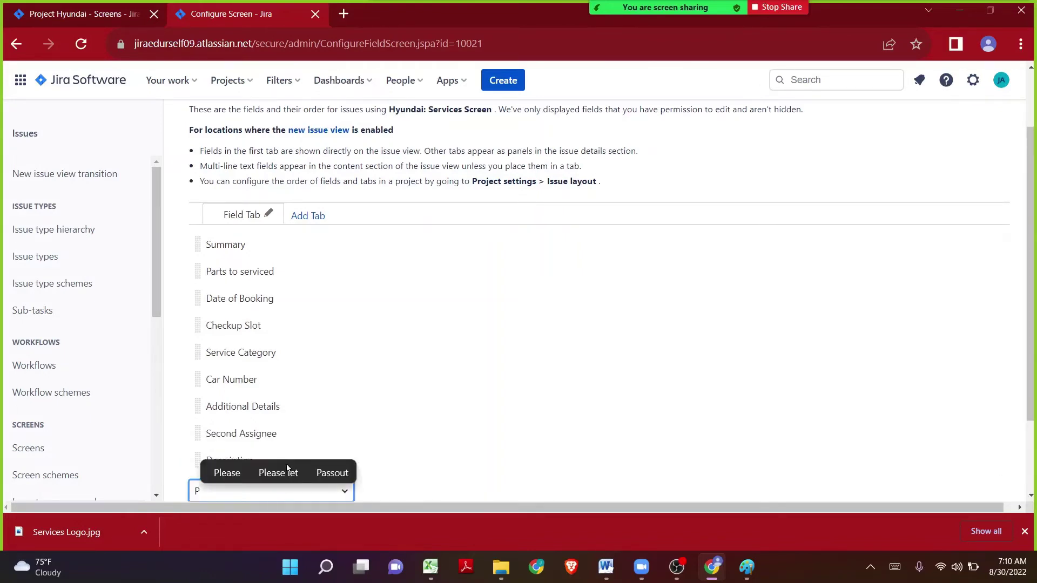
pyautogui.write('riority')
pyautogui.press('Return')
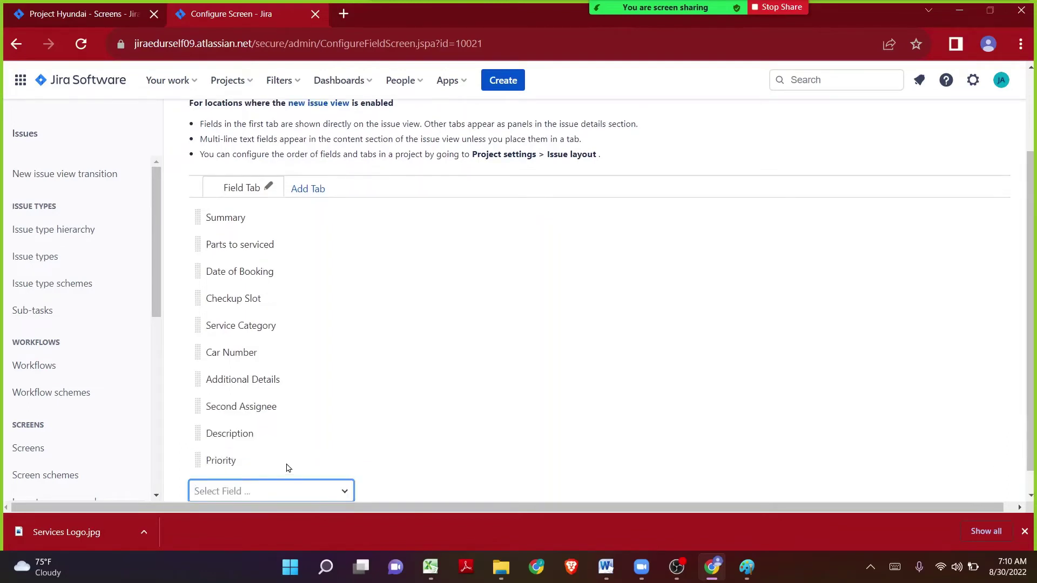
pyautogui.write('Assi')
pyautogui.press('Return')
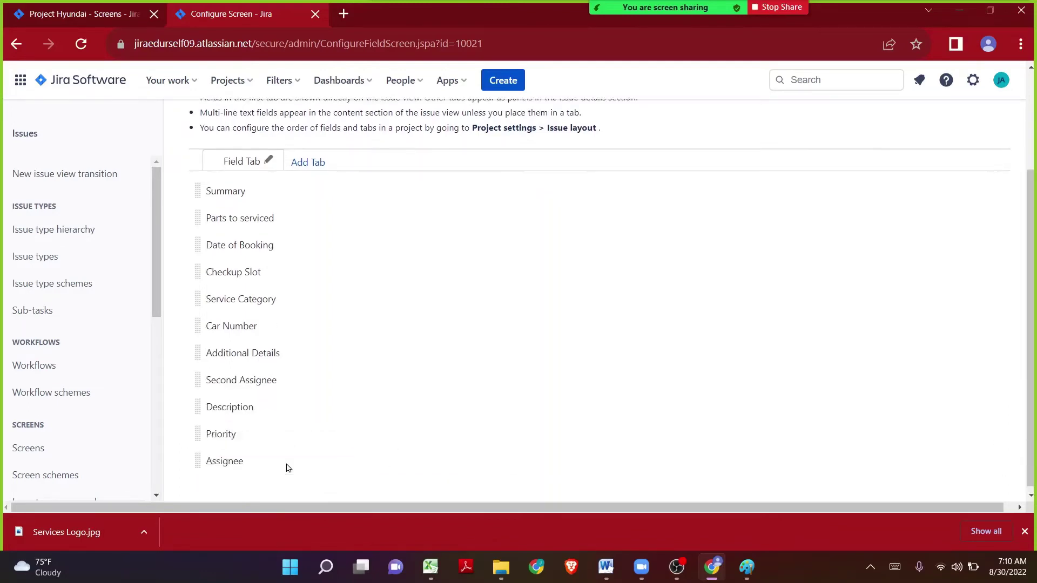
pyautogui.write('Repo')
pyautogui.press('BackSpace')
pyautogui.press('BackSpace')
pyautogui.press('BackSpace')
pyautogui.press('BackSpace')
pyautogui.write('Re')
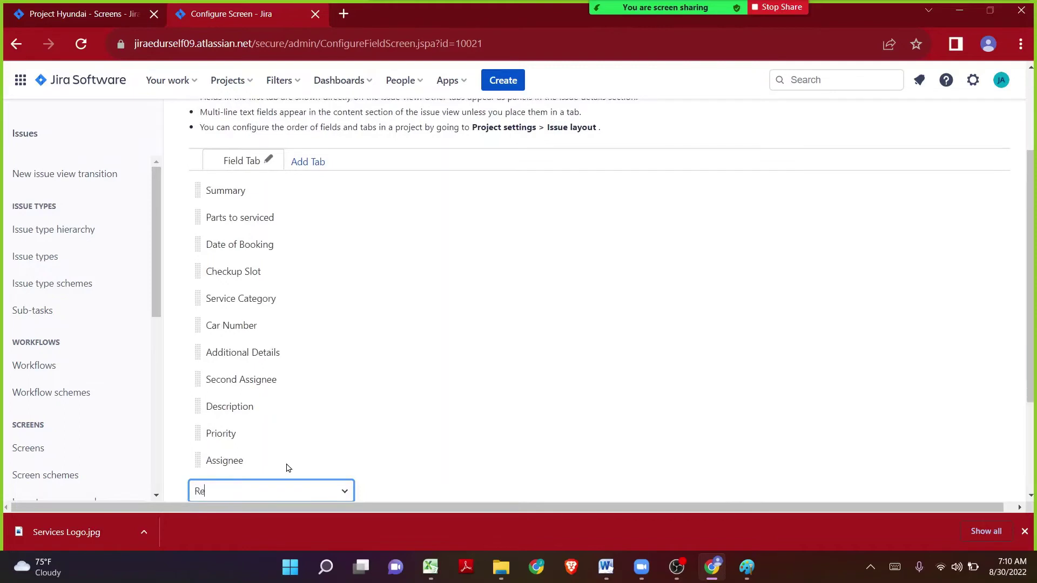
pyautogui.press('Return')
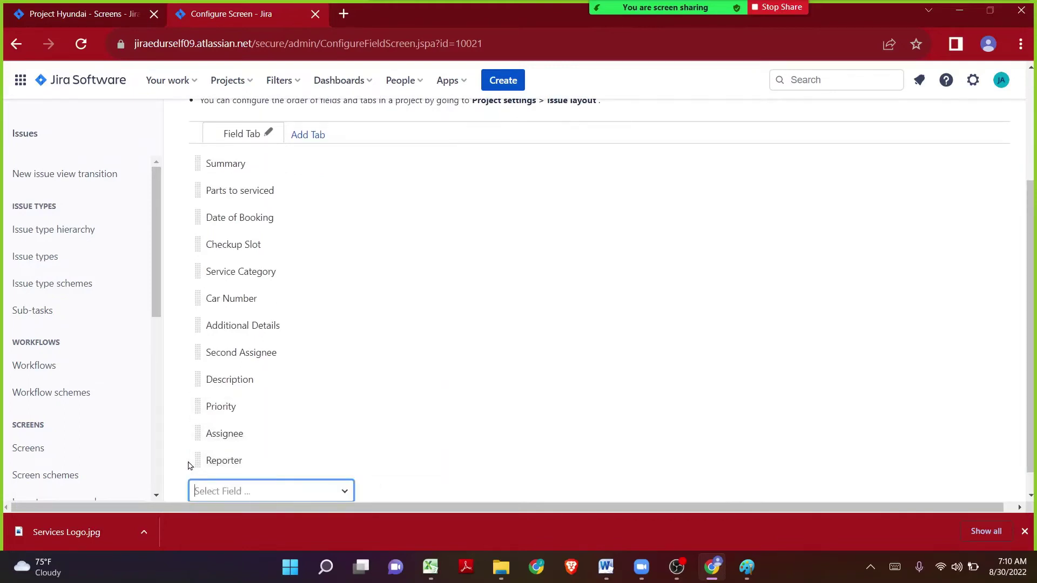
# Move Description and Priority under Summary, and Assignee just before Second Assignee
pyautogui.moveTo(197, 379); pyautogui.dragTo(194, 178)
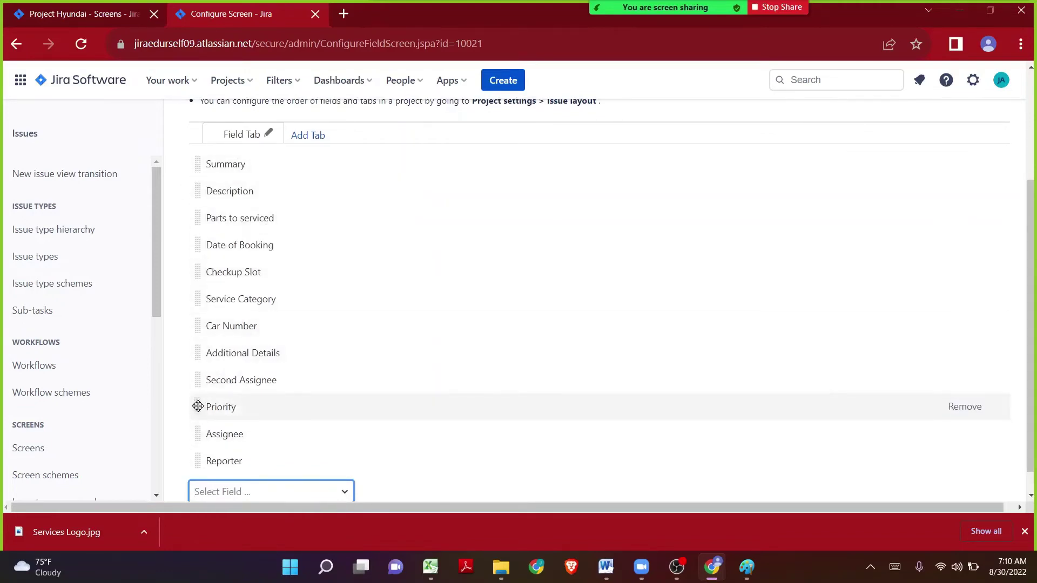
pyautogui.moveTo(198, 407); pyautogui.dragTo(193, 212)
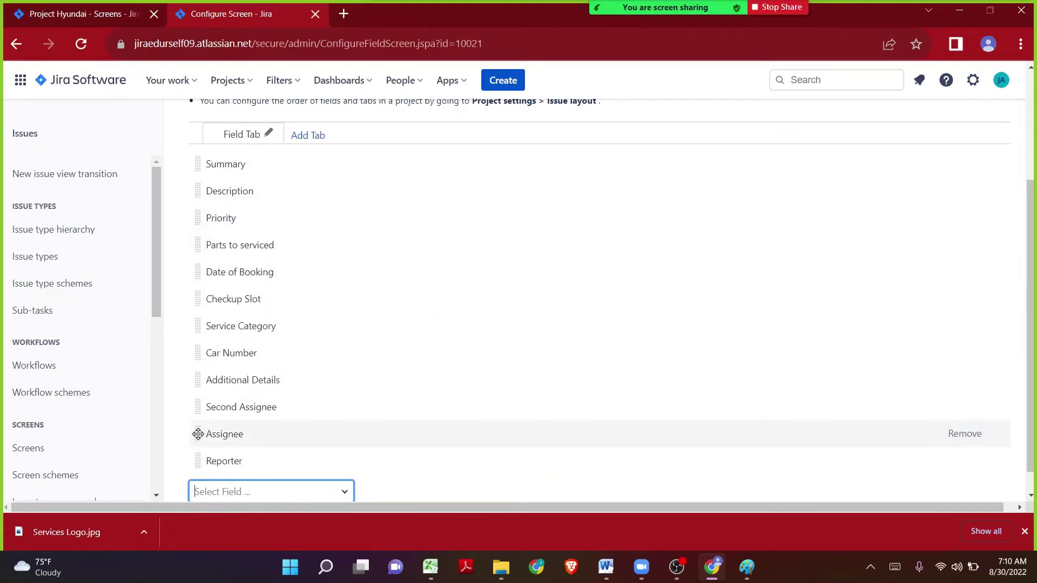
pyautogui.moveTo(198, 434); pyautogui.dragTo(195, 405)
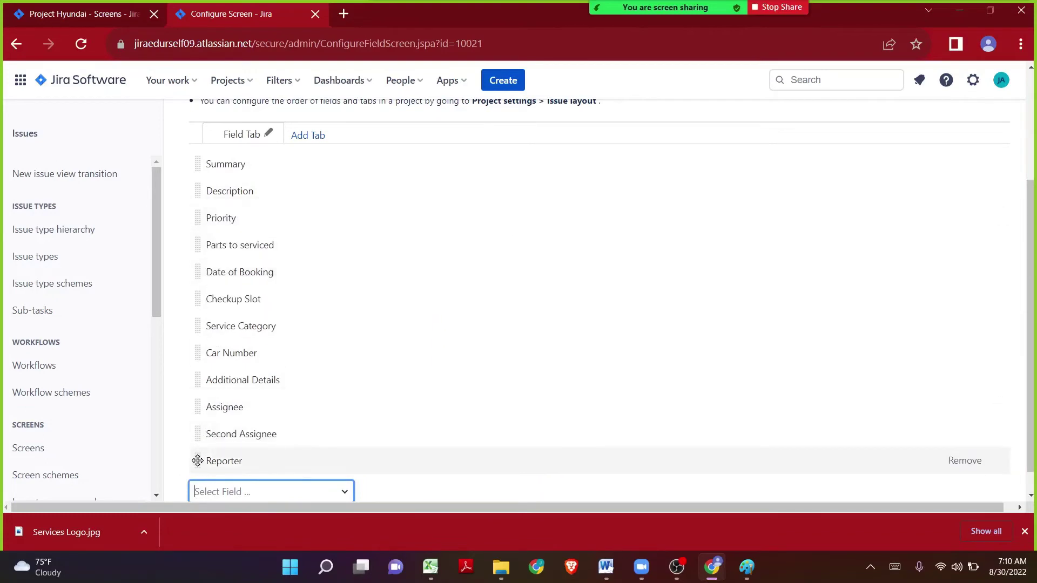
pyautogui.moveTo(197, 461)
pyautogui.mouseDown()
pyautogui.moveTo(200, 428)
pyautogui.moveTo(199, 465)
pyautogui.mouseUp()
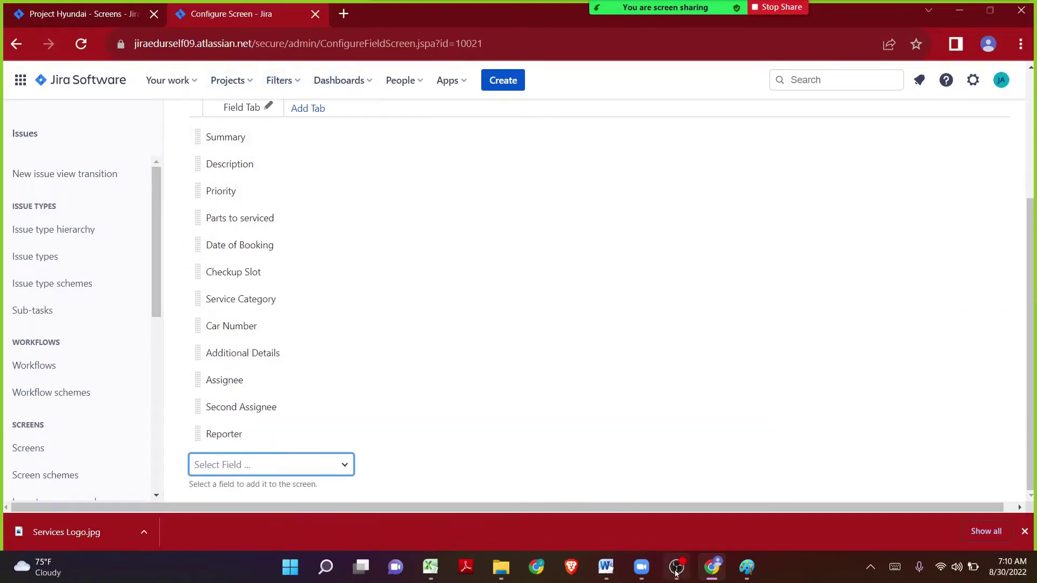
# In Excel, apply the Good style to A5:B5 for 'To create a Screen'
pyautogui.click(430, 567)
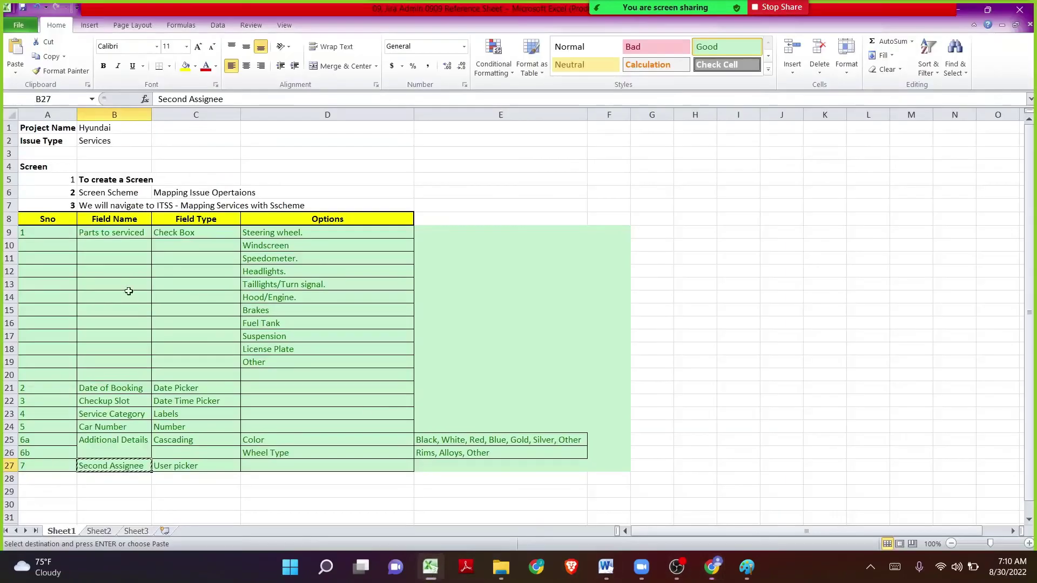
pyautogui.click(104, 184)
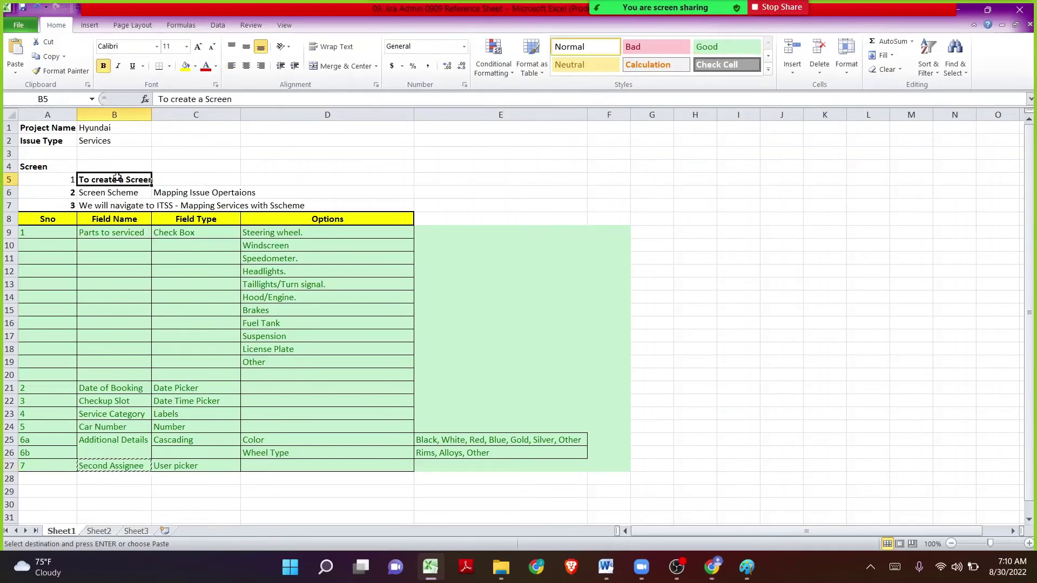
pyautogui.hotkey('shift', 'Left')
pyautogui.click(726, 47)
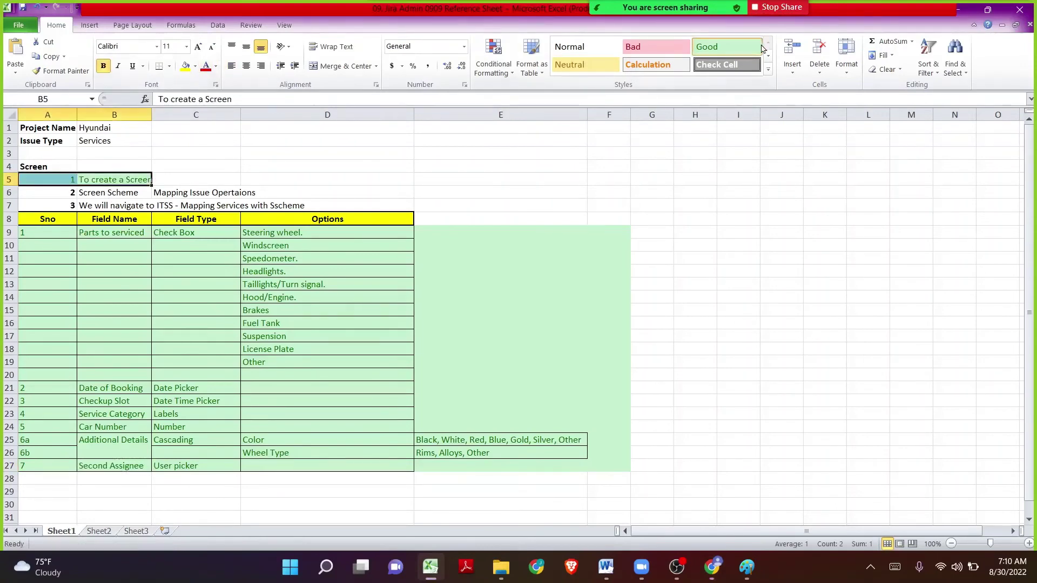
# Check the Screen Scheme step and its mapping note in row 6, then return to Jira
pyautogui.moveTo(9, 239); pyautogui.dragTo(10, 240)
pyautogui.moveTo(41, 194); pyautogui.dragTo(106, 192)
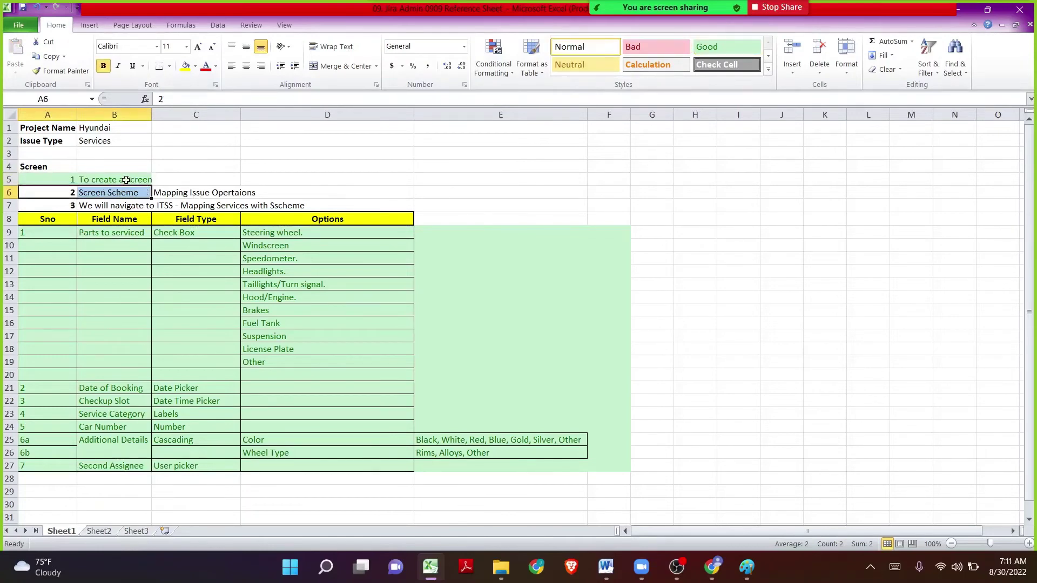
pyautogui.click(187, 193)
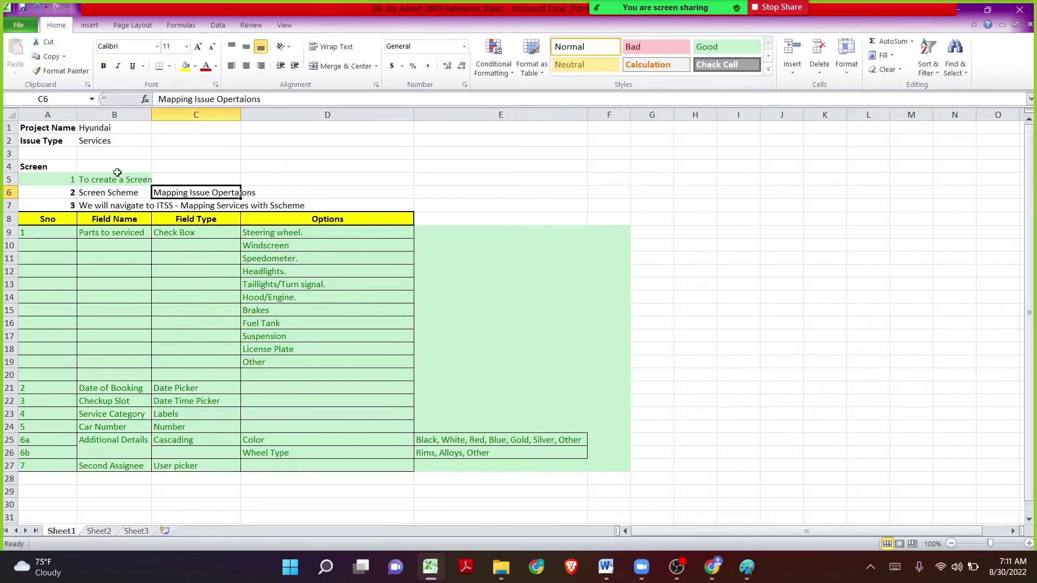
pyautogui.click(711, 567)
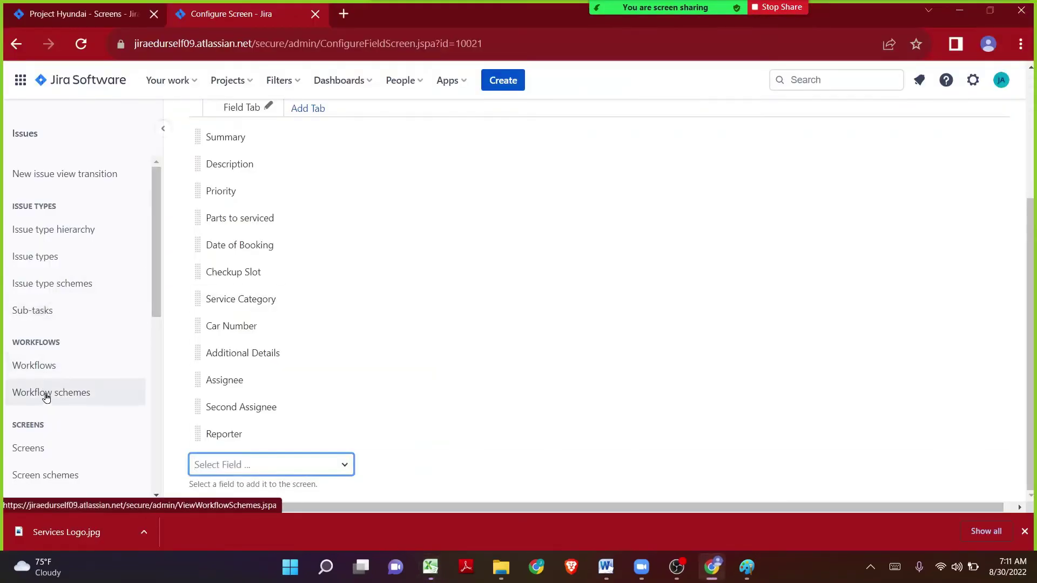
# From Screen Schemes, compare the Hyundai project's current scheme, then begin adding a new screen scheme
pyautogui.scroll(-2, 46, 400)
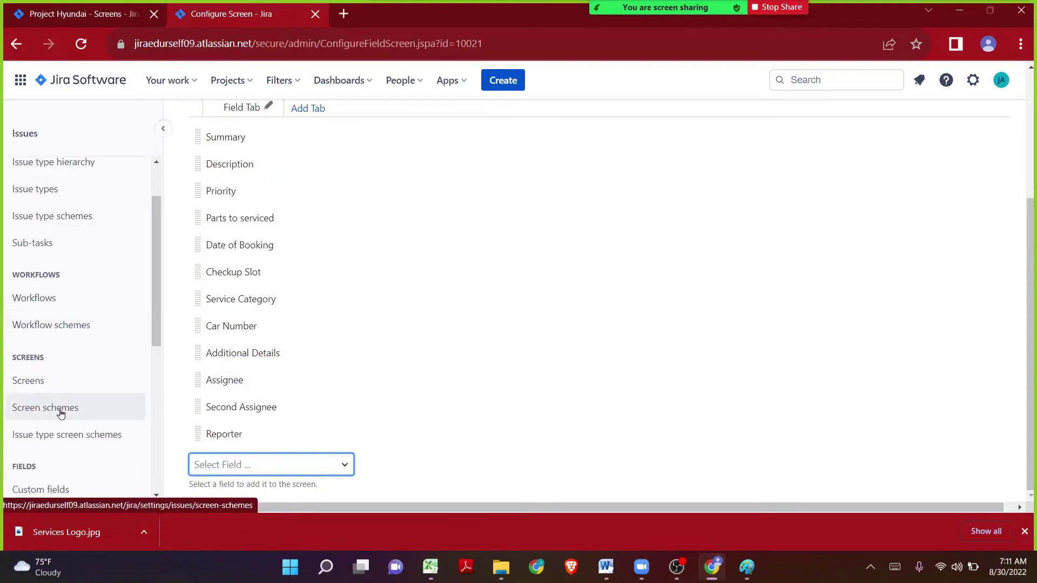
pyautogui.click(72, 411)
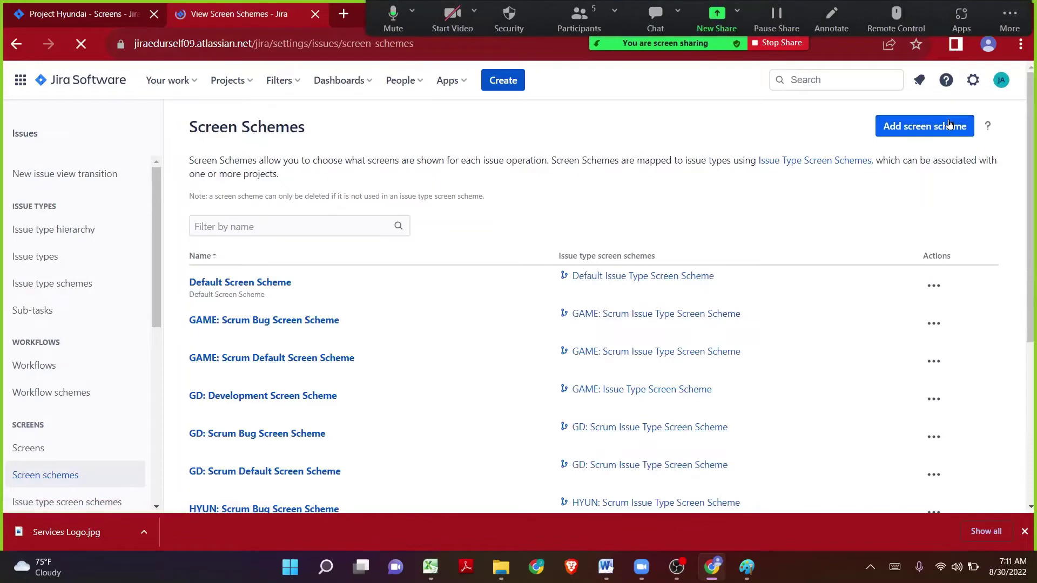
pyautogui.click(61, 21)
pyautogui.scroll(-2, 269, 339)
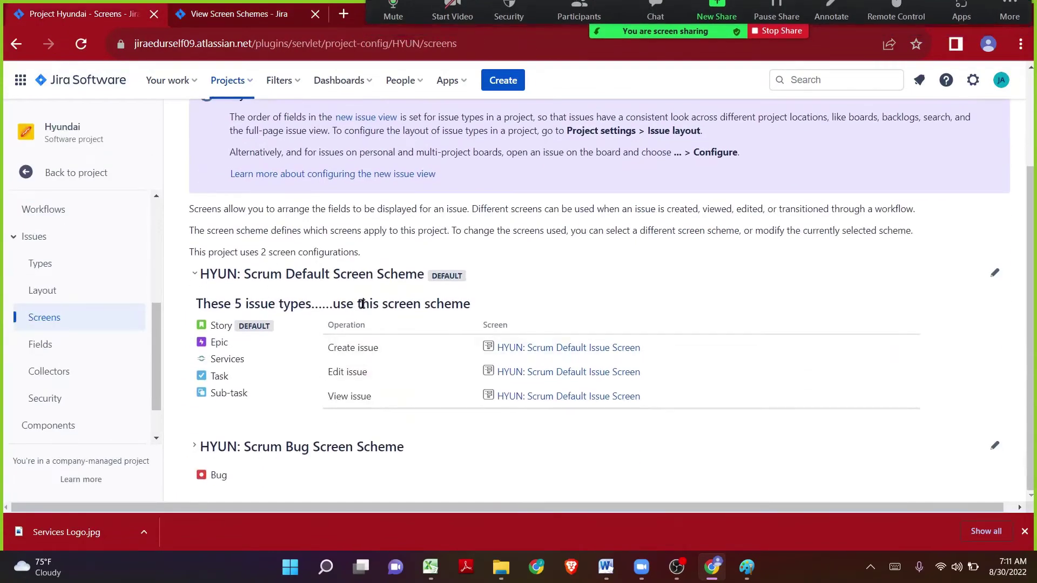
pyautogui.moveTo(340, 274); pyautogui.dragTo(417, 275)
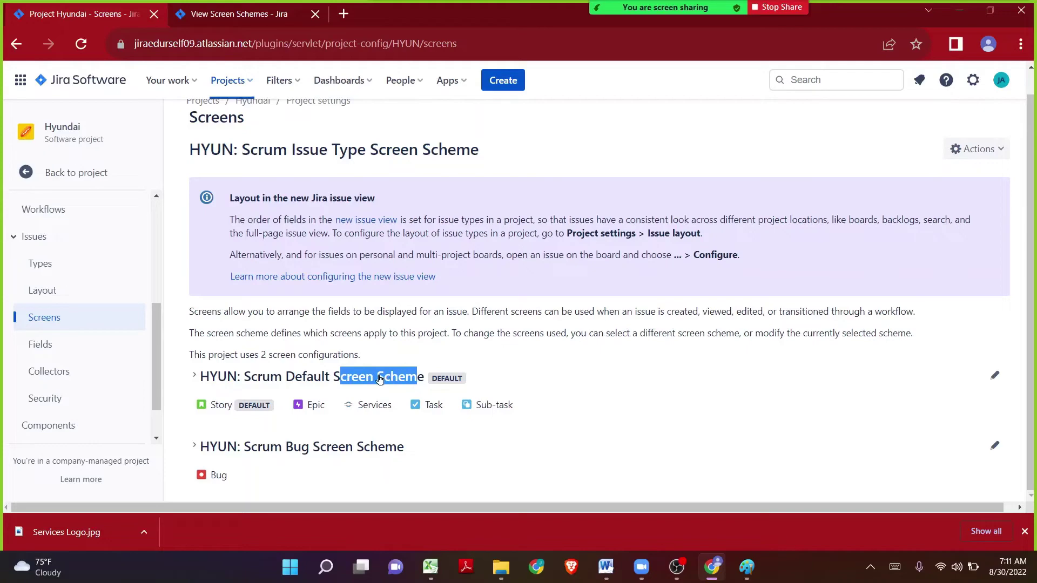
pyautogui.click(217, 10)
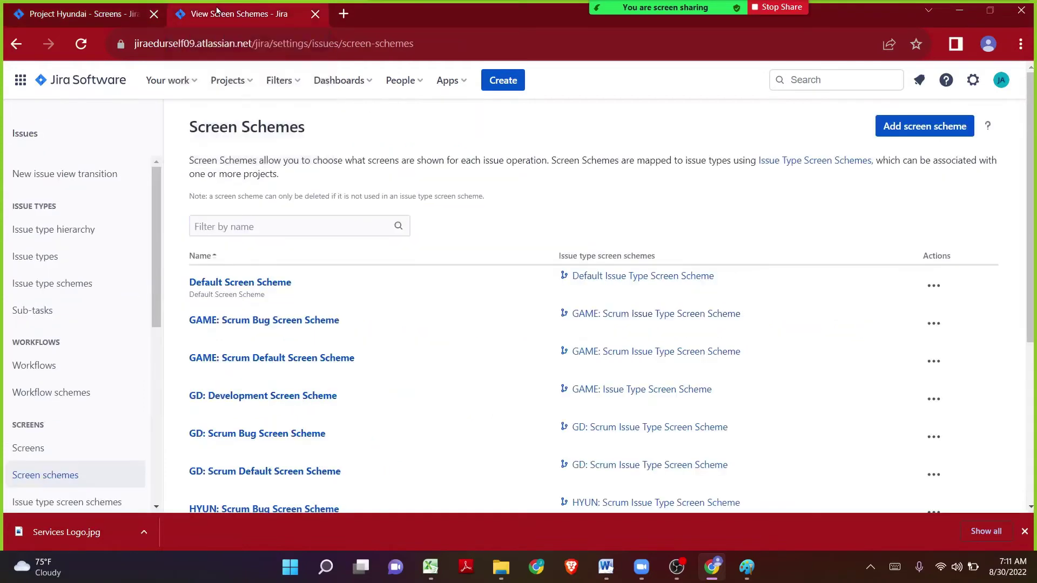
pyautogui.click(924, 125)
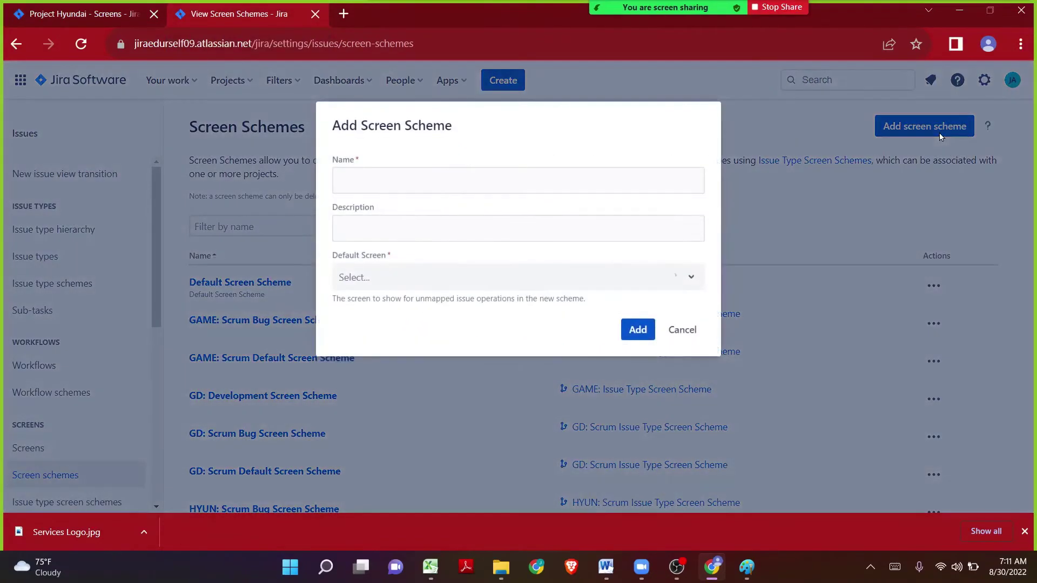
# Add 'Hyundai: Services Screen Scheme' with Hyundai: Services Screen as its default screen
pyautogui.click(469, 183)
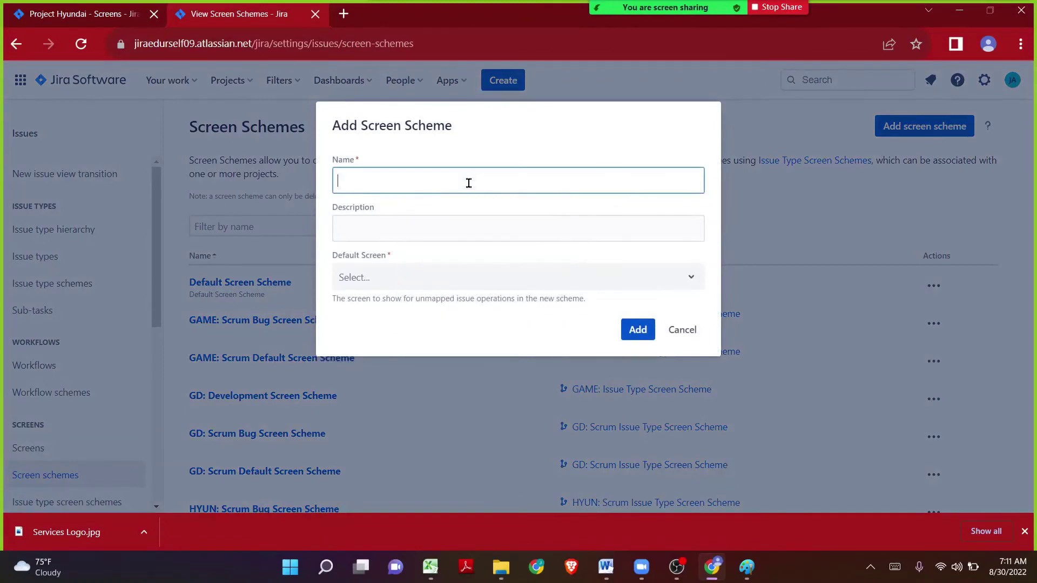
pyautogui.write('Hyundai')
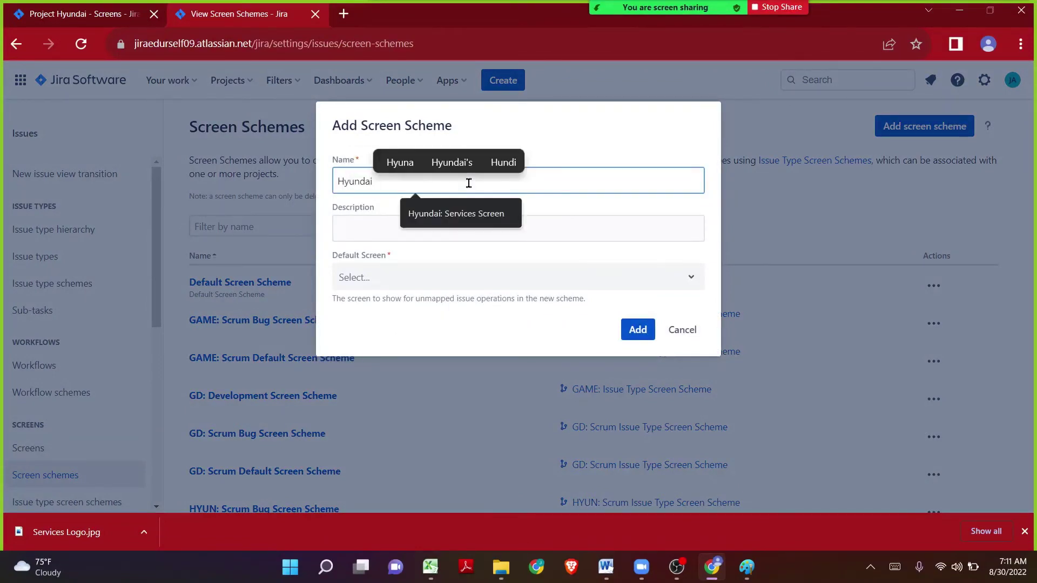
pyautogui.write(': Servies')
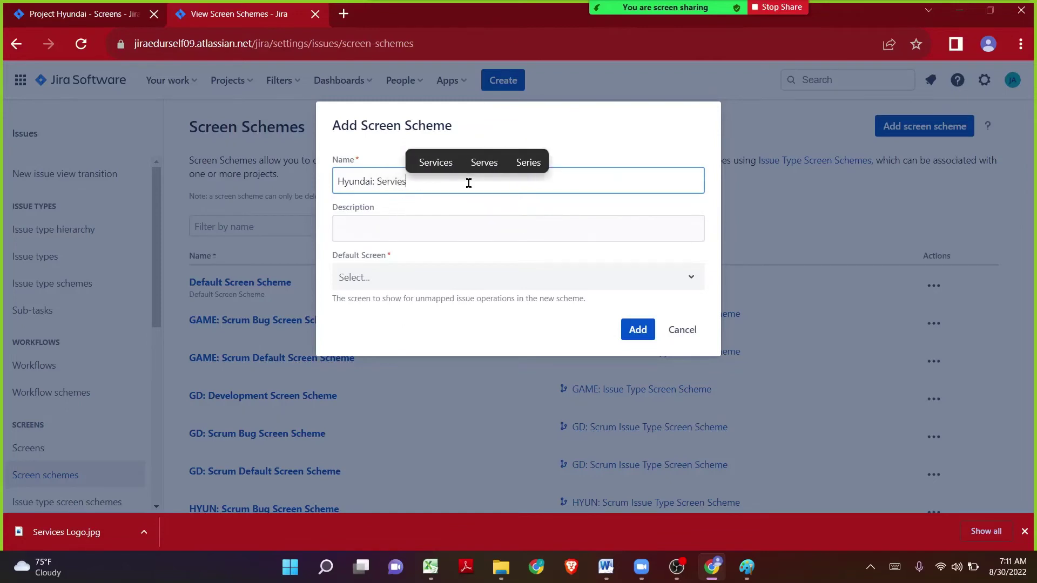
pyautogui.press('BackSpace')
pyautogui.press('BackSpace')
pyautogui.write('ces Sc')
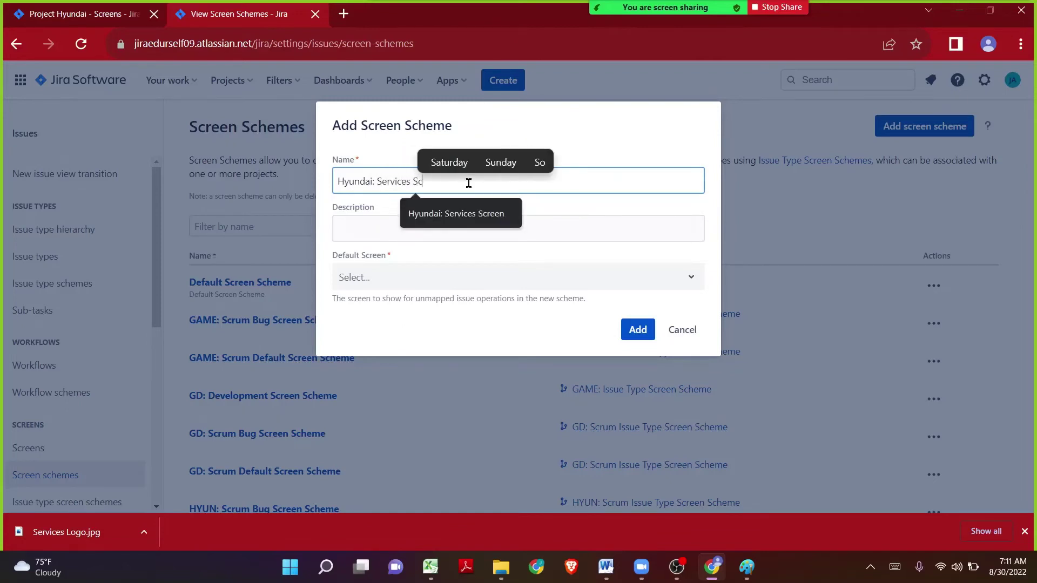
pyautogui.write('reen Scheme')
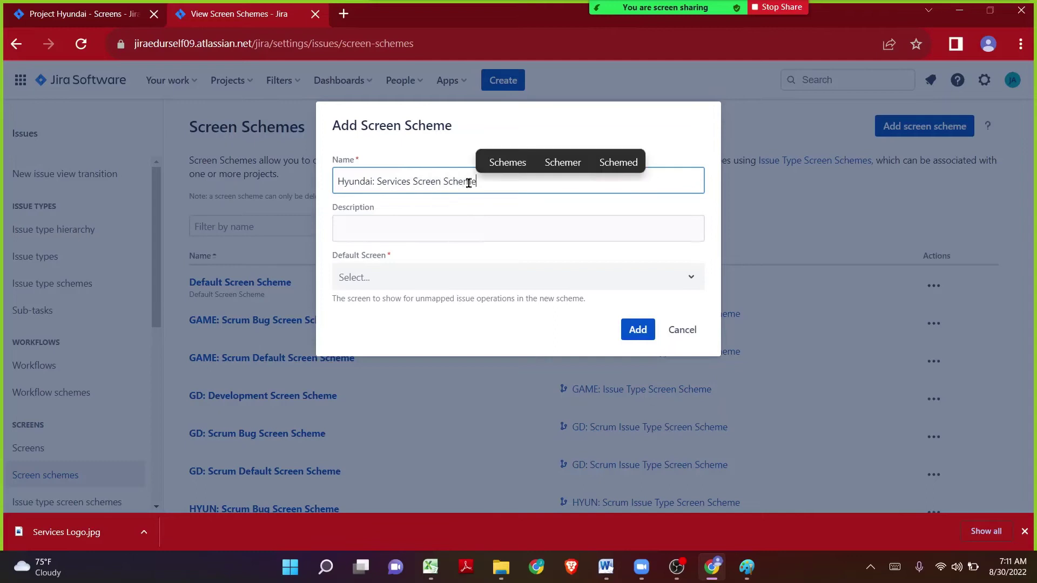
pyautogui.click(456, 155)
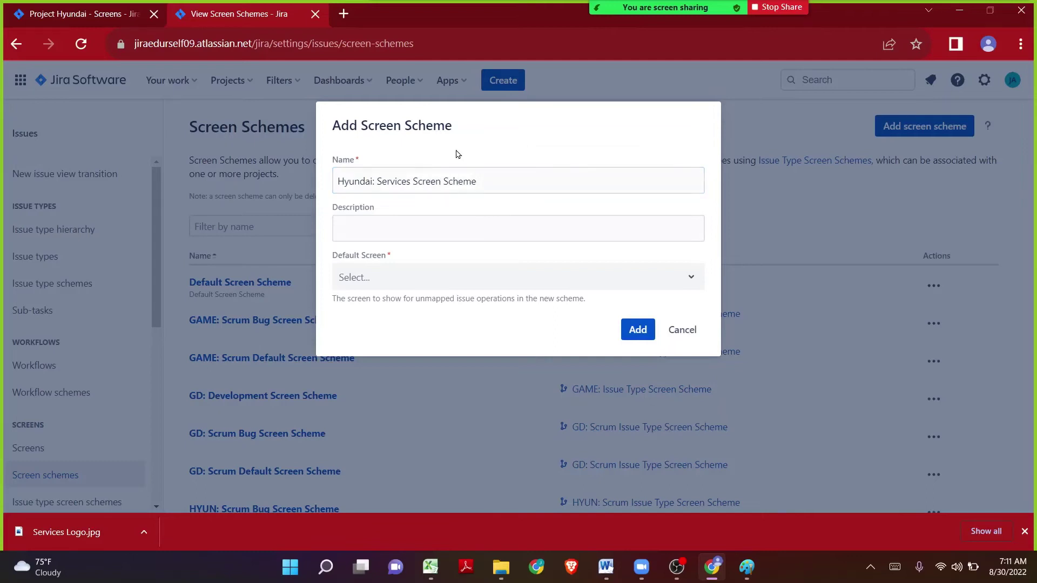
pyautogui.click(430, 284)
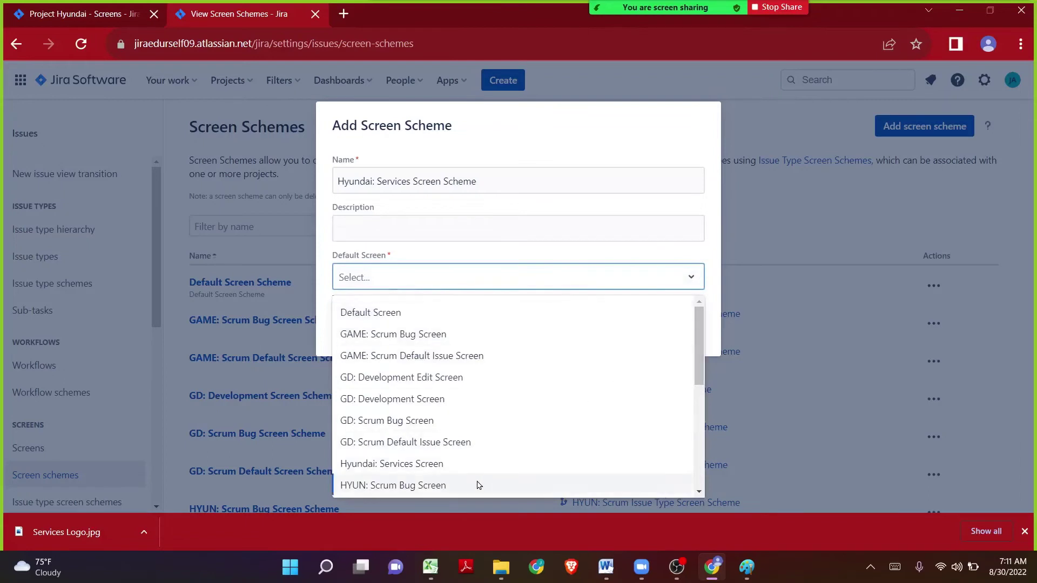
pyautogui.click(475, 465)
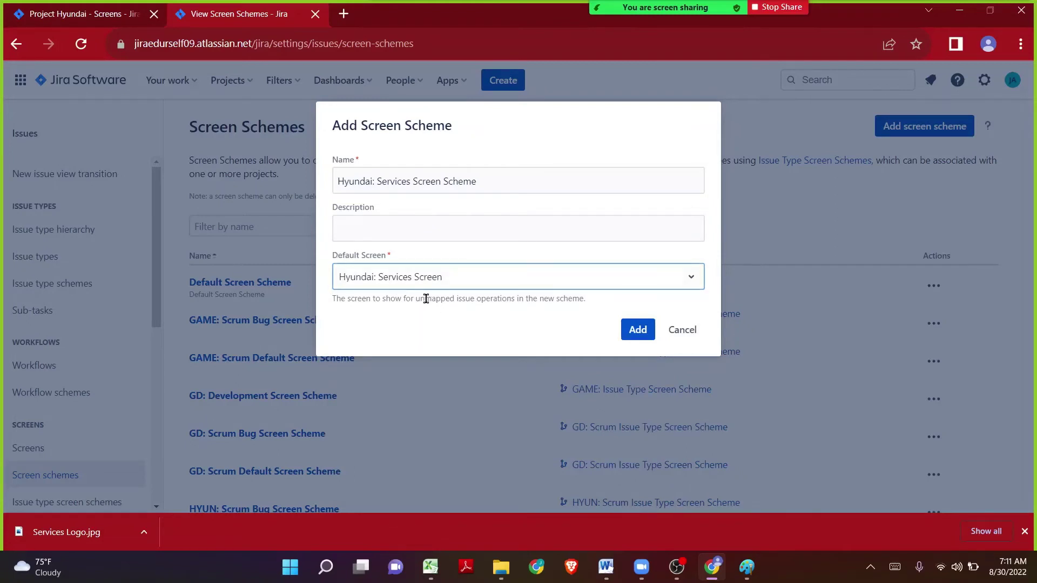
pyautogui.moveTo(415, 299); pyautogui.dragTo(510, 299)
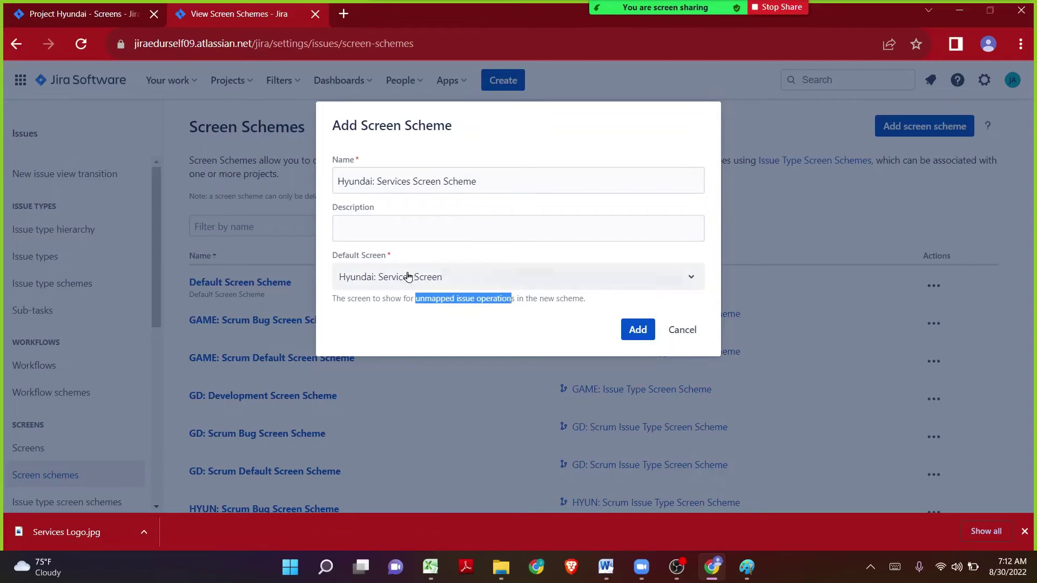
pyautogui.click(626, 329)
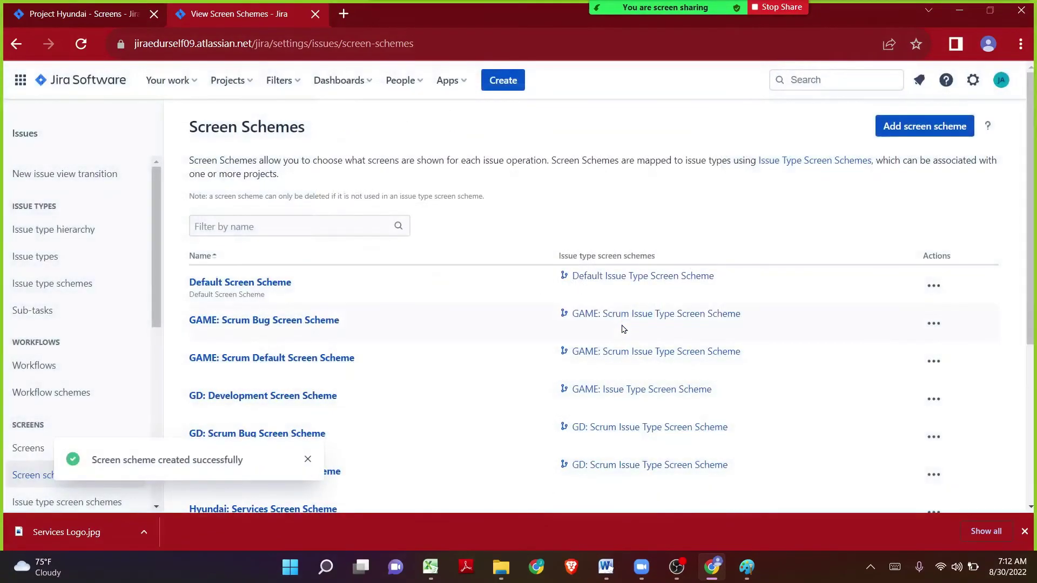
# In Excel, apply the Good style to the Screen Scheme step in A6:C6
pyautogui.click(432, 565)
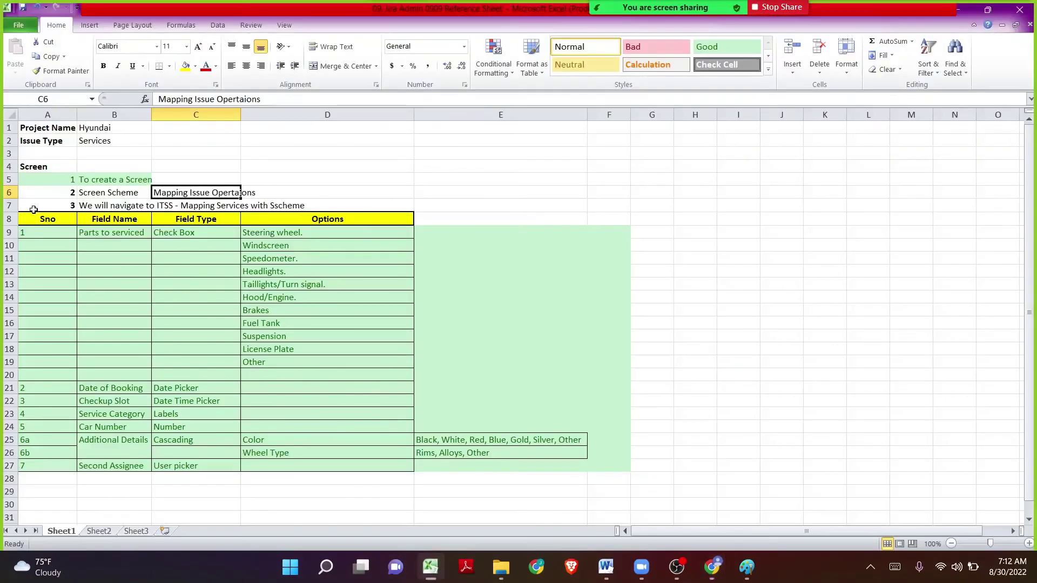
pyautogui.moveTo(90, 193); pyautogui.dragTo(7, 194)
pyautogui.click(219, 193)
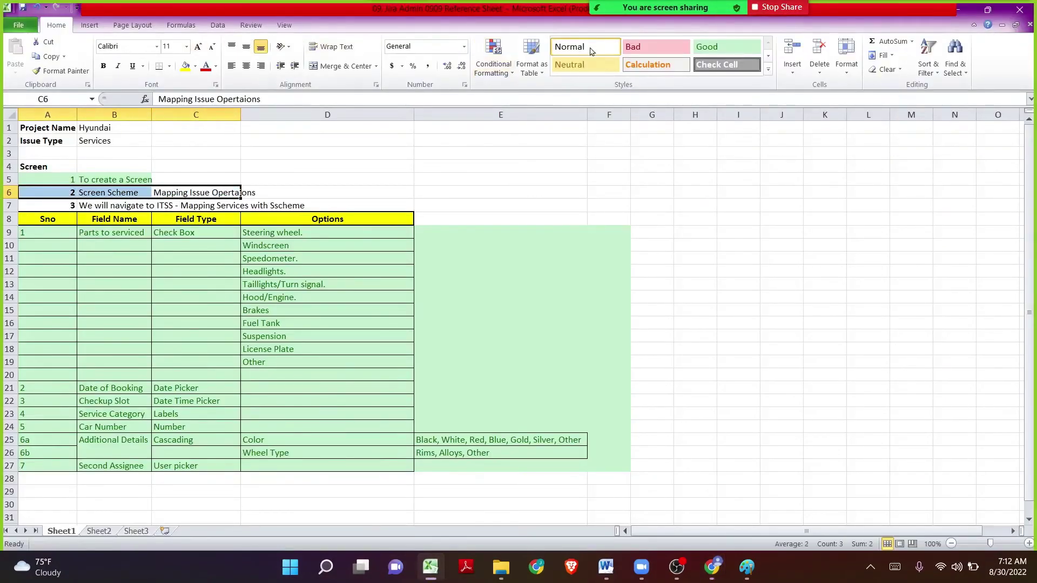
pyautogui.click(718, 48)
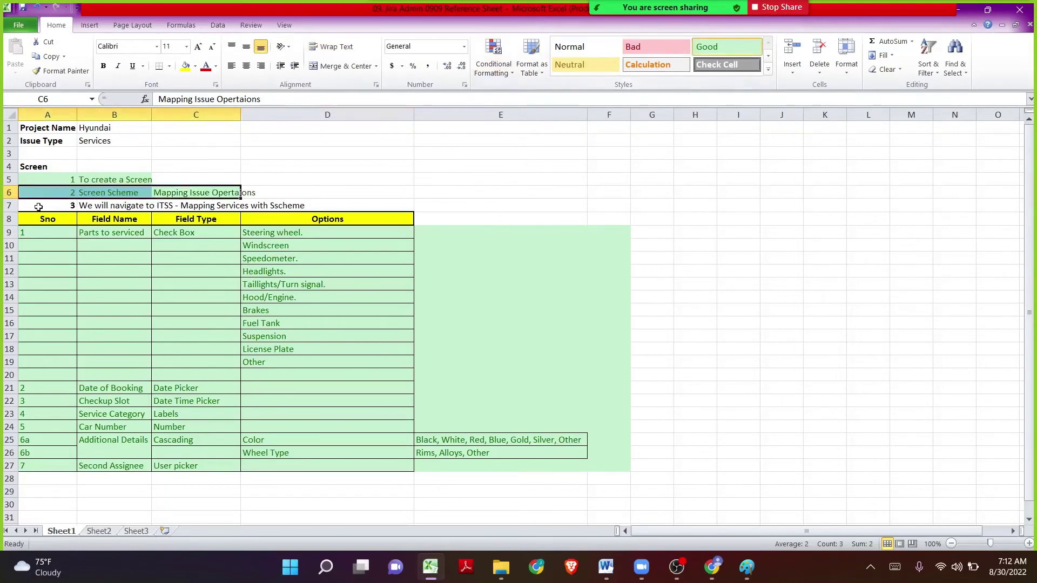
# Read the next step and its note in row 7, then return to Jira
pyautogui.moveTo(38, 207); pyautogui.dragTo(254, 204)
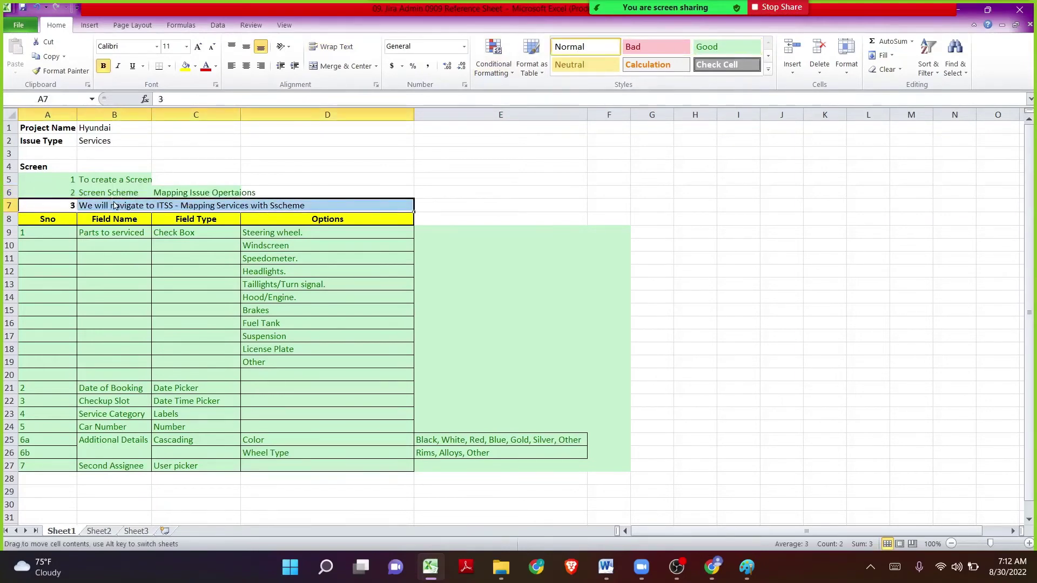
pyautogui.click(145, 205)
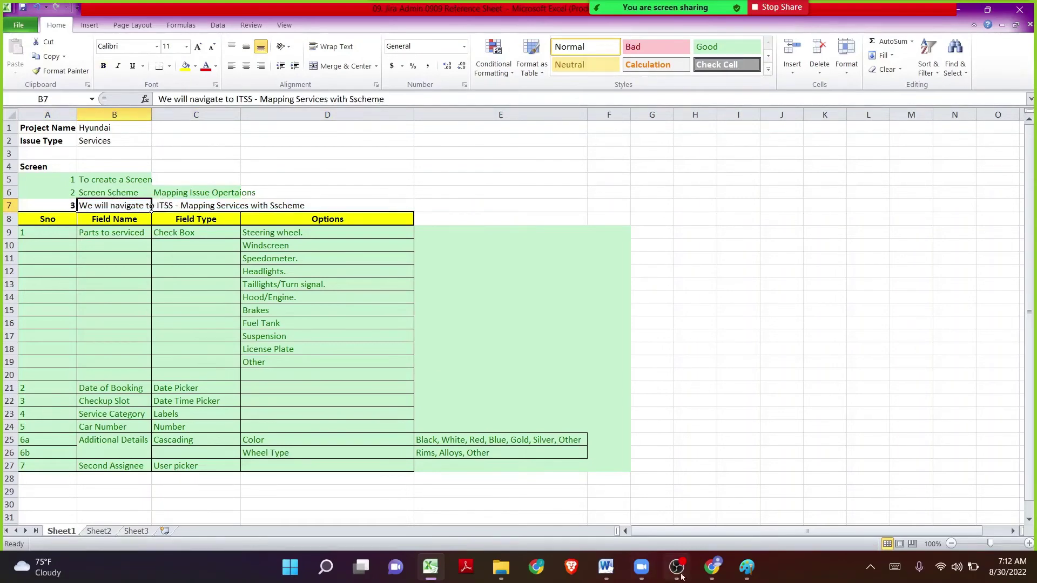
pyautogui.click(712, 567)
# Note the Hyundai project's issue type screen scheme name, HYUN: Scrum Issue Type Screen Scheme
pyautogui.click(83, 16)
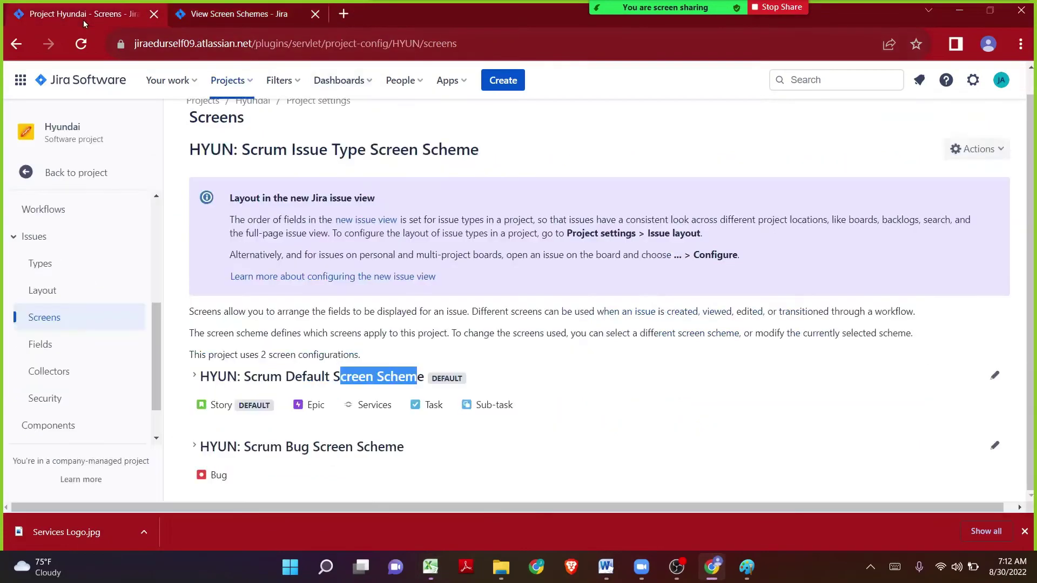
pyautogui.scroll(1, 211, 280)
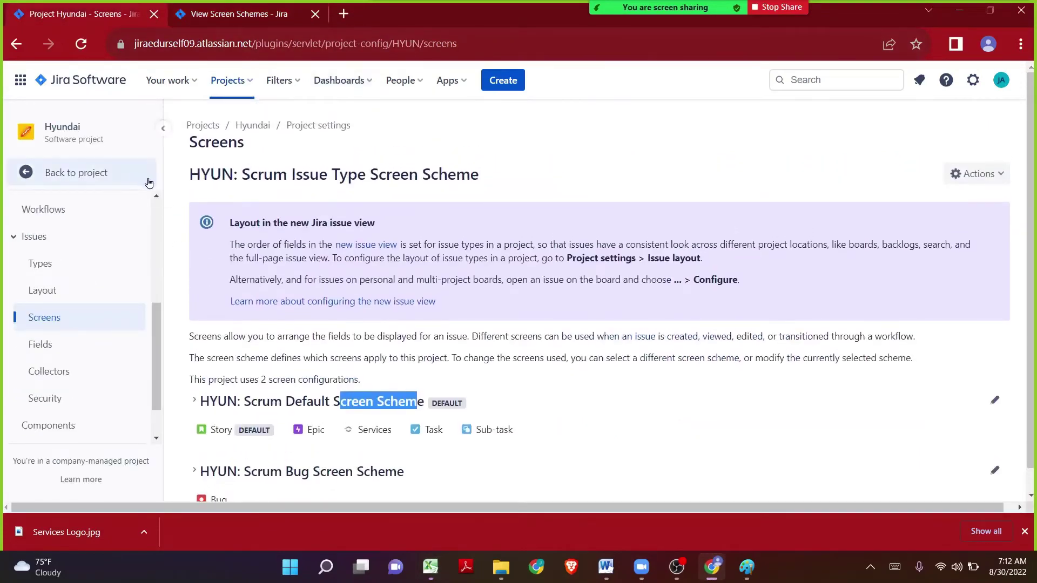
pyautogui.click(191, 174)
pyautogui.moveTo(191, 174); pyautogui.dragTo(496, 179)
pyautogui.hotkey('ctrl', 'c')
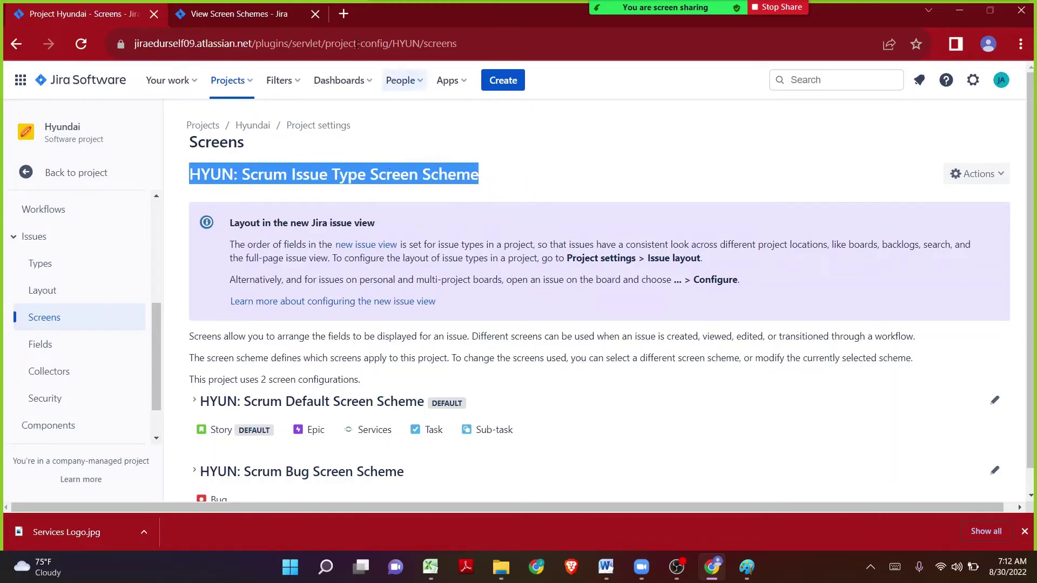
pyautogui.click(288, 12)
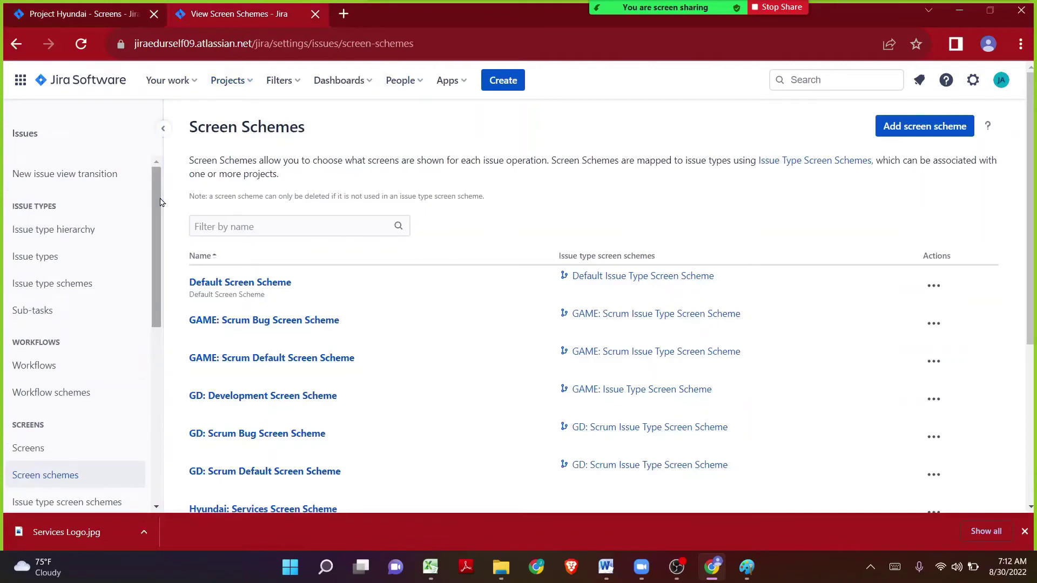
pyautogui.scroll(-2, 69, 387)
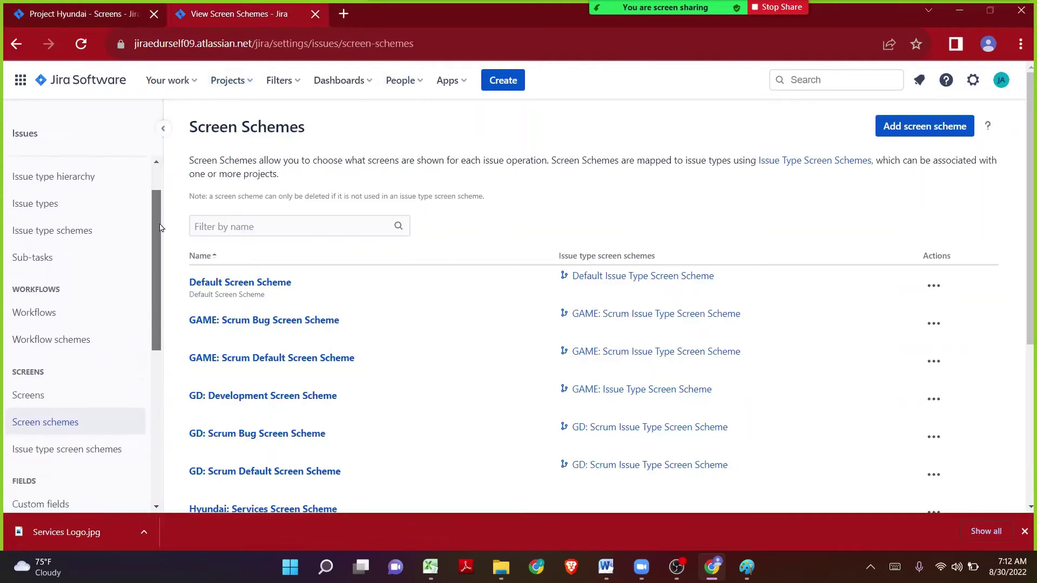
# Filter Issue type screen schemes for HYUN and open the HYUN: Scrum Issue Type Screen Scheme
pyautogui.click(78, 438)
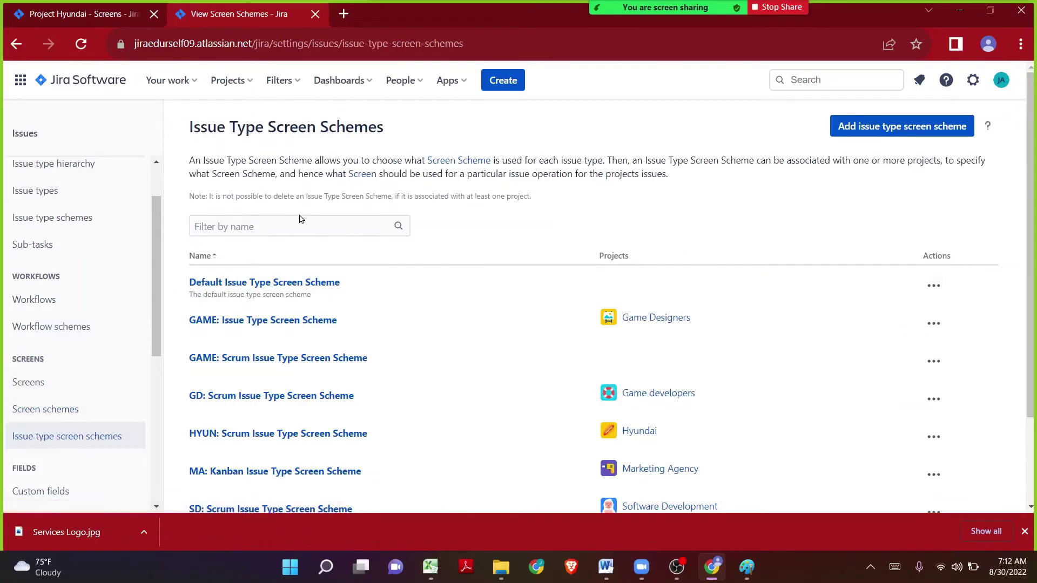
pyautogui.click(287, 228)
pyautogui.hotkey('ctrl', 'v')
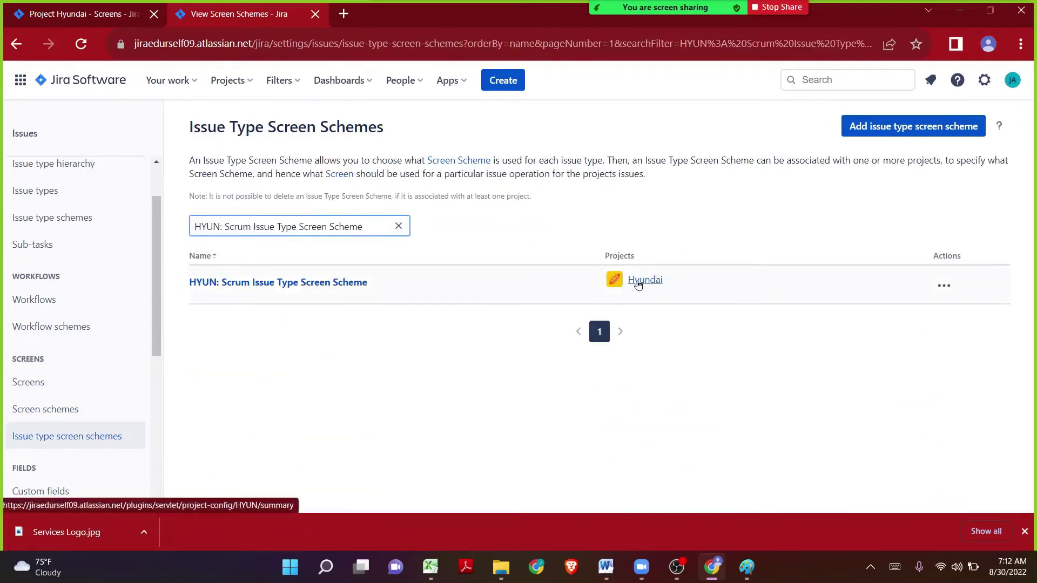
pyautogui.click(252, 283)
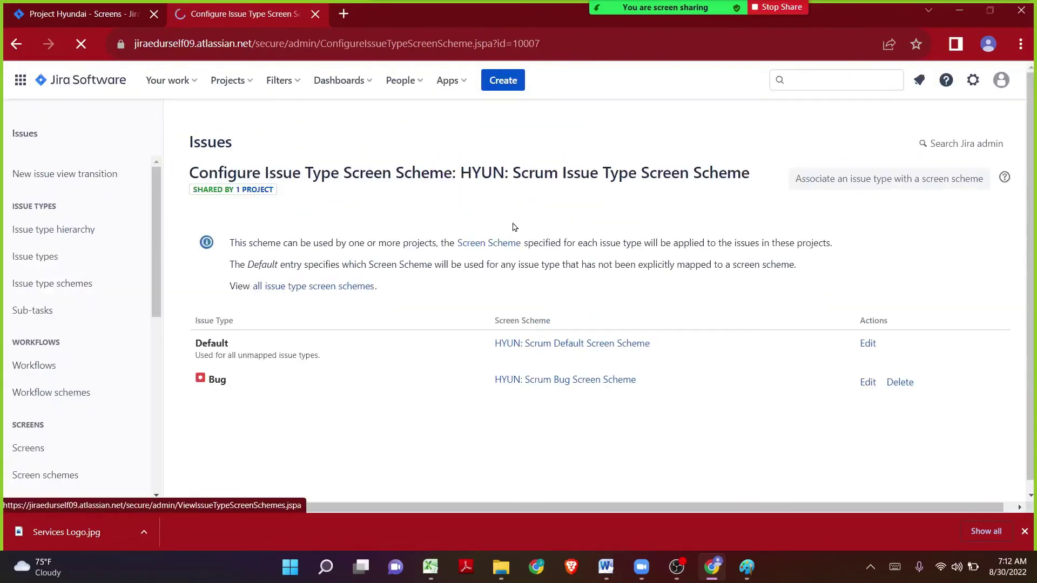
# Review the scheme's heading and unmapped-issue-type note, then begin a new issue type association
pyautogui.moveTo(563, 173); pyautogui.dragTo(640, 172)
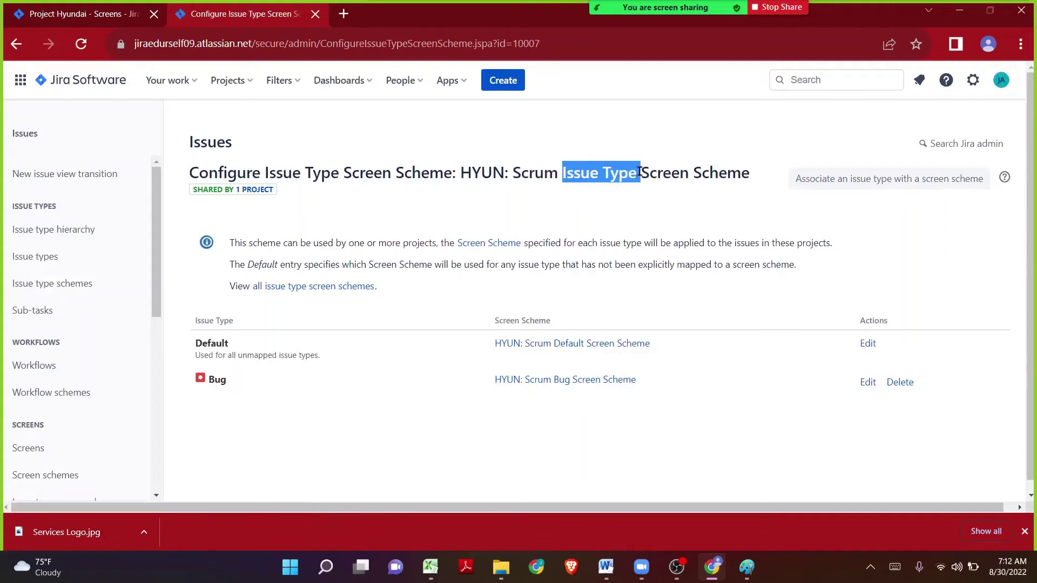
pyautogui.click(649, 211)
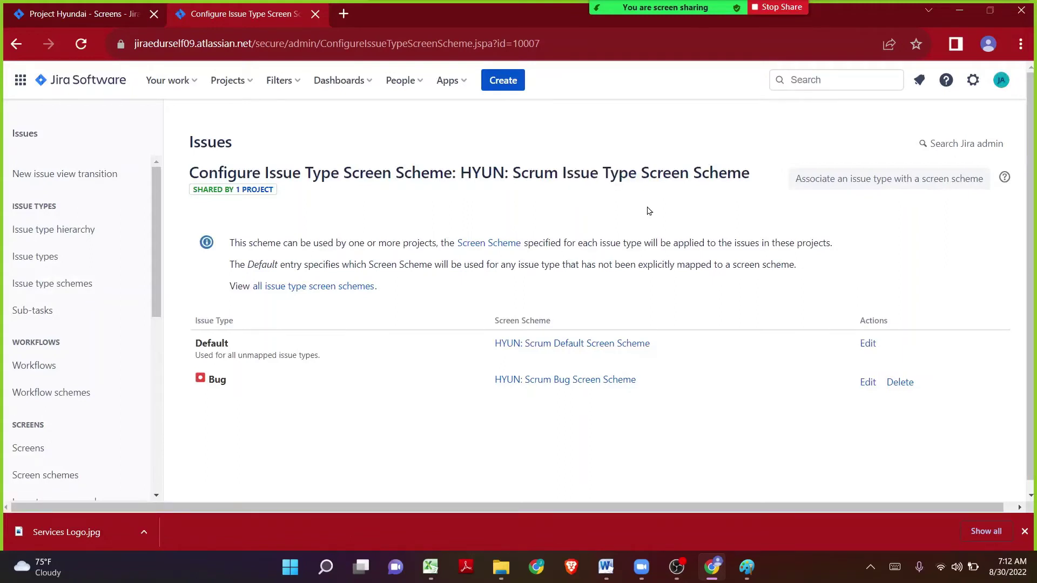
pyautogui.moveTo(639, 171); pyautogui.dragTo(754, 177)
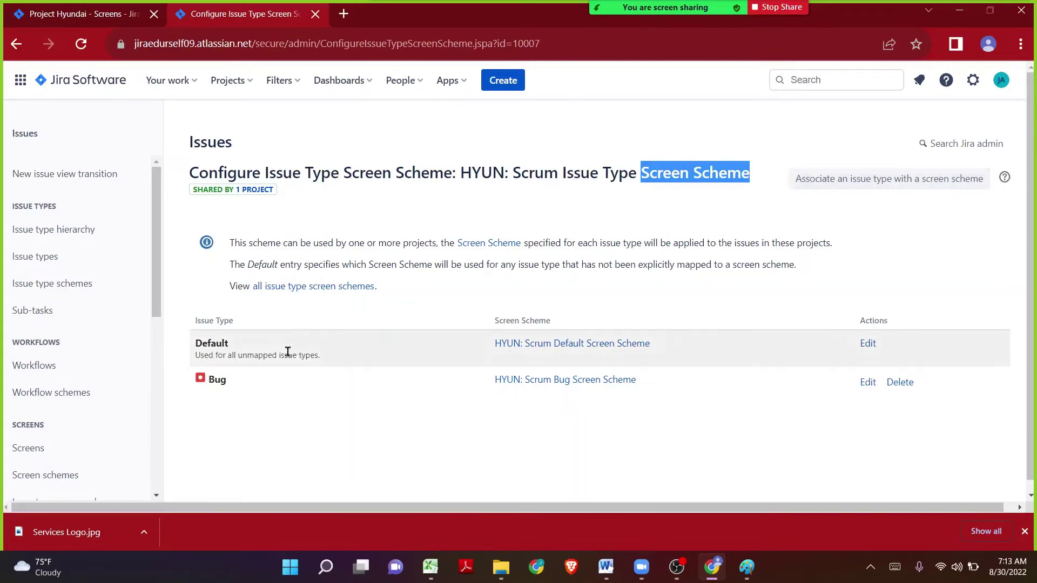
pyautogui.moveTo(239, 353); pyautogui.dragTo(324, 356)
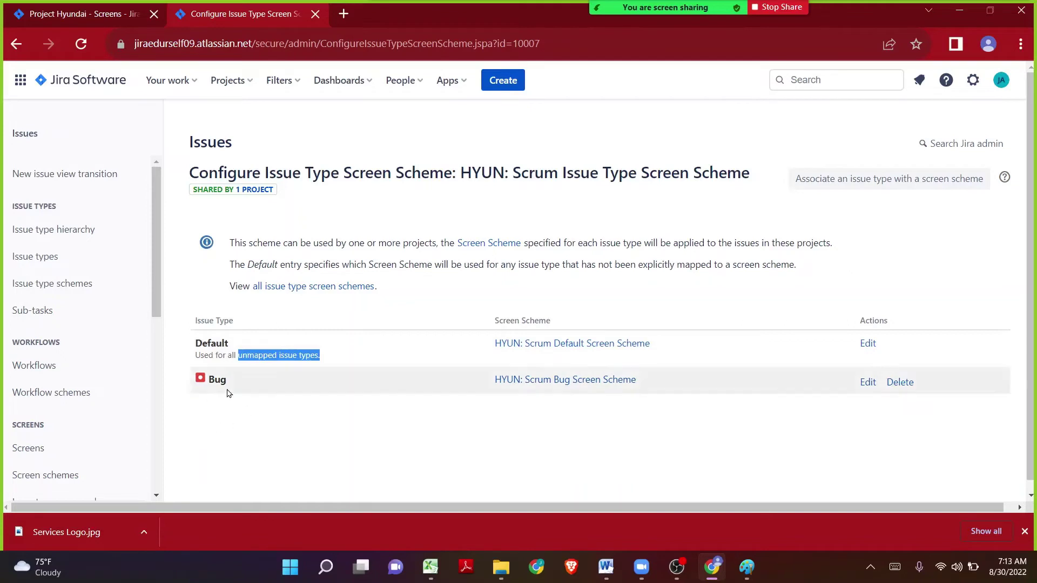
pyautogui.moveTo(215, 343); pyautogui.dragTo(208, 344)
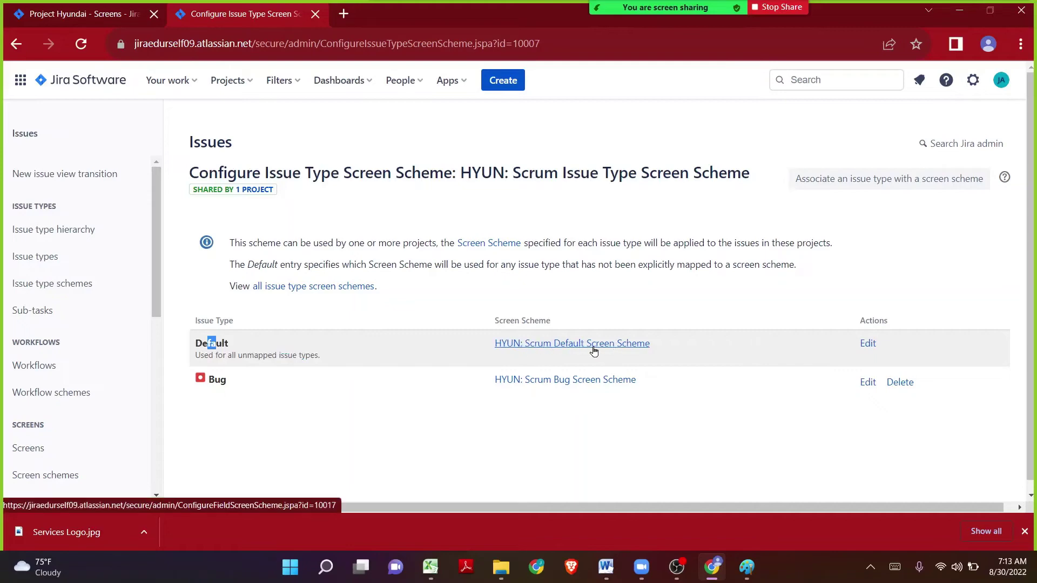
pyautogui.click(833, 180)
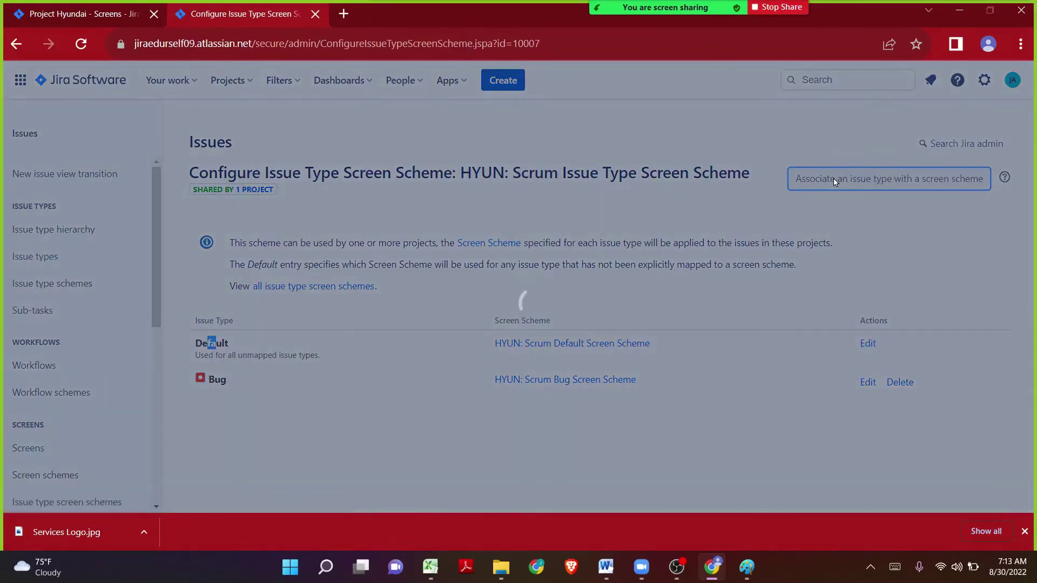
# Pair the Services issue type with Hyundai: Services Screen Scheme
pyautogui.click(425, 276)
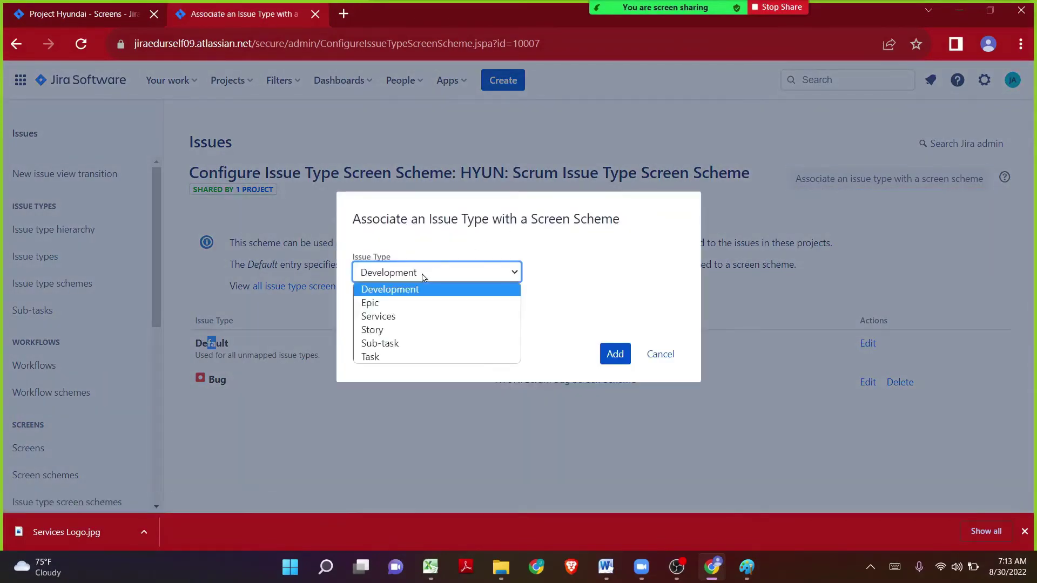
pyautogui.click(410, 318)
pyautogui.click(410, 319)
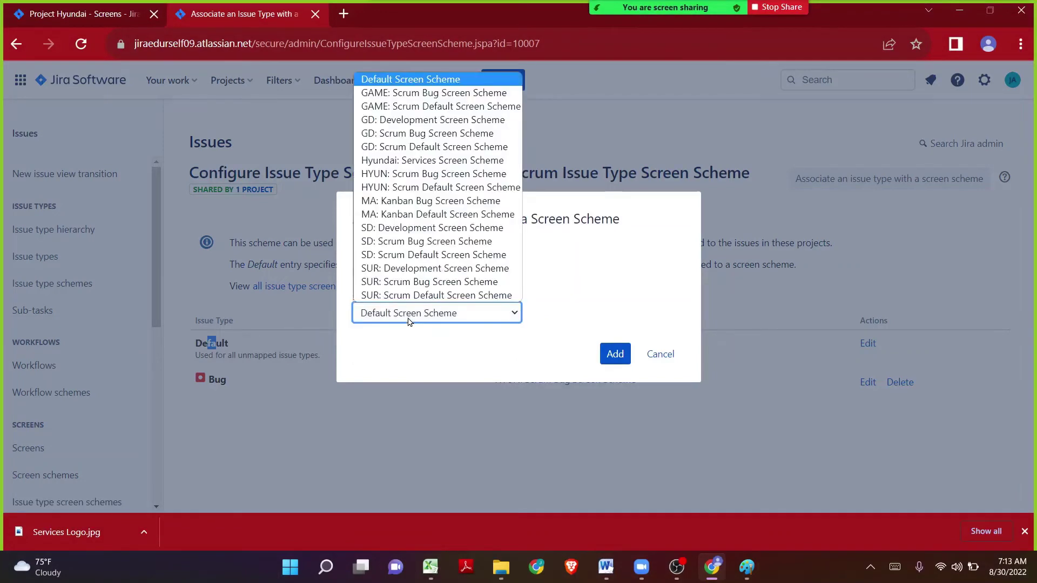
pyautogui.click(410, 160)
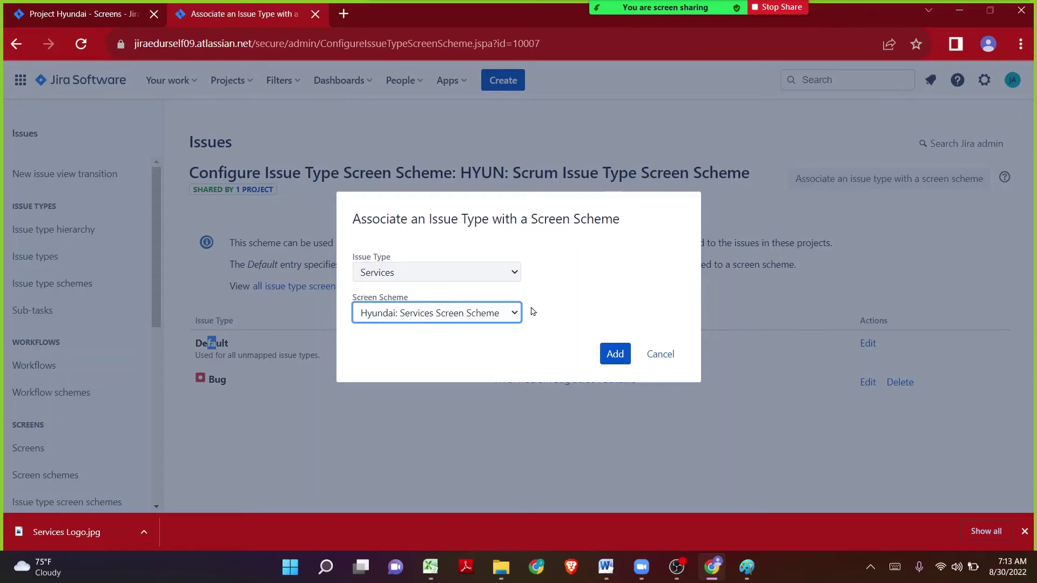
# Save the Services to Hyundai: Services Screen Scheme mapping and return to the Hyundai Screens settings
pyautogui.click(615, 354)
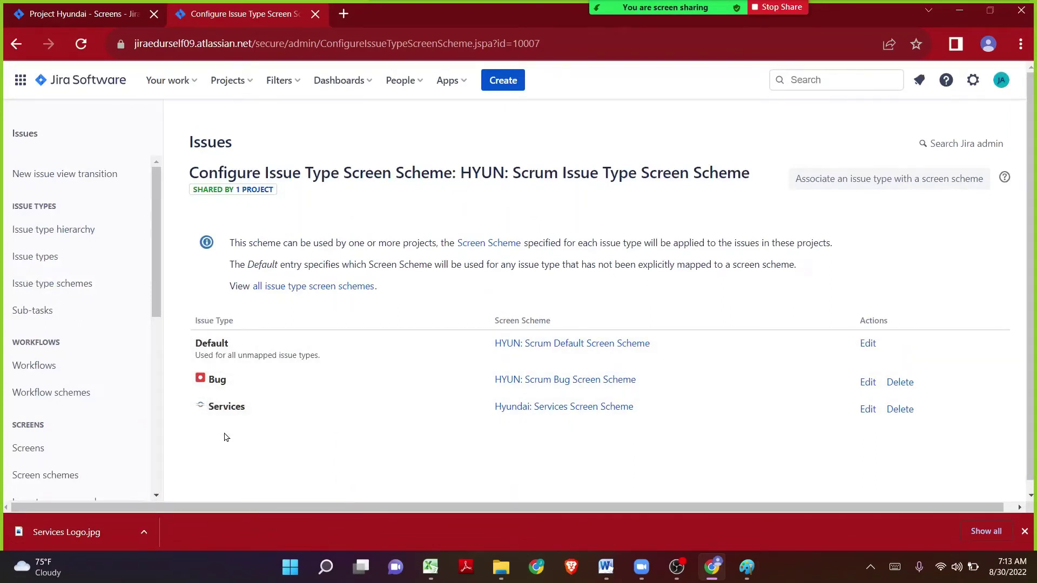
pyautogui.click(90, 24)
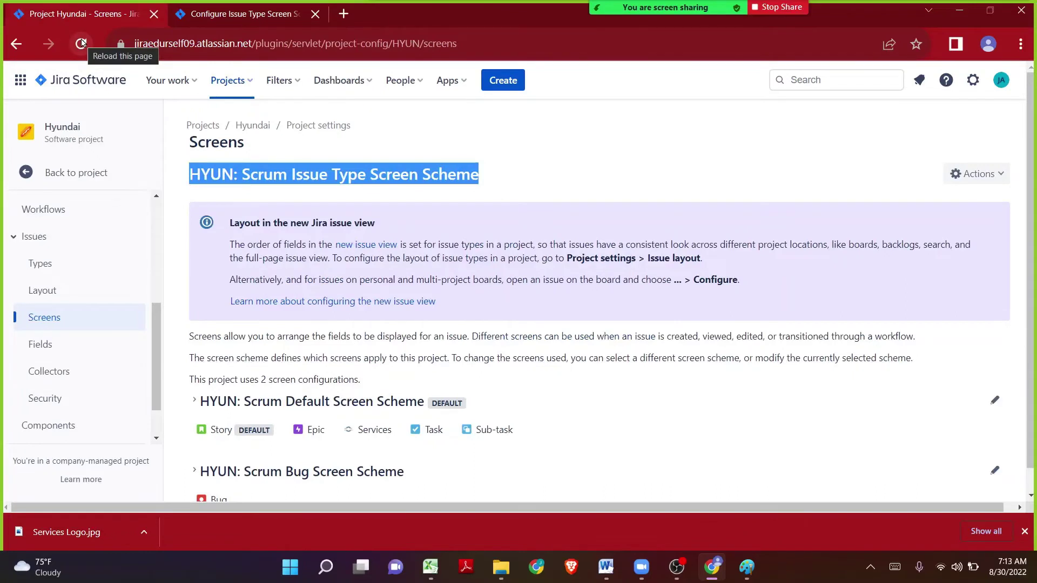
# Reload Screens and expand Hyundai: Services Screen Scheme to confirm Services uses Hyundai: Services Screen
pyautogui.scroll(-1, 372, 423)
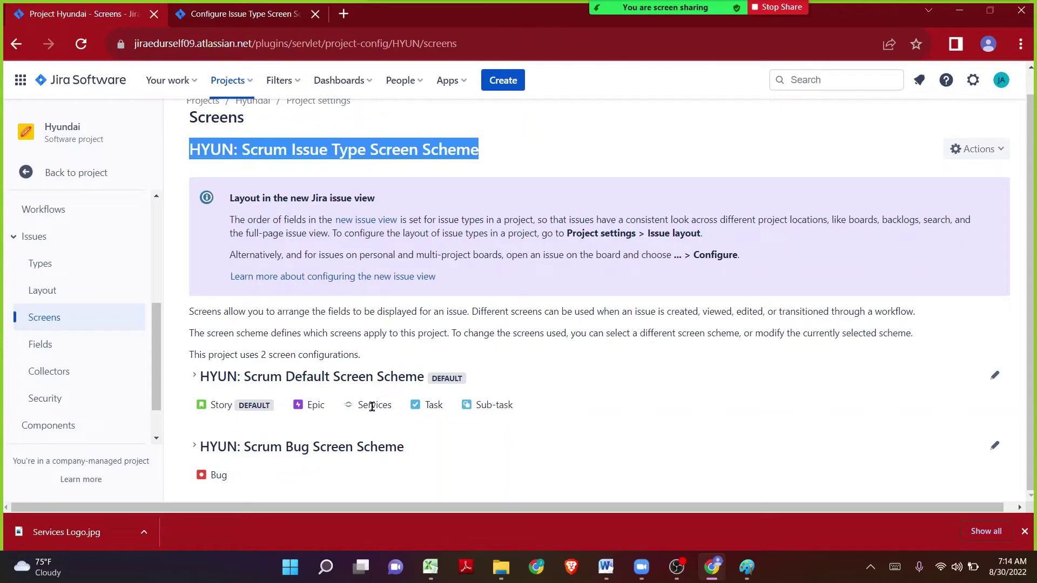
pyautogui.click(83, 54)
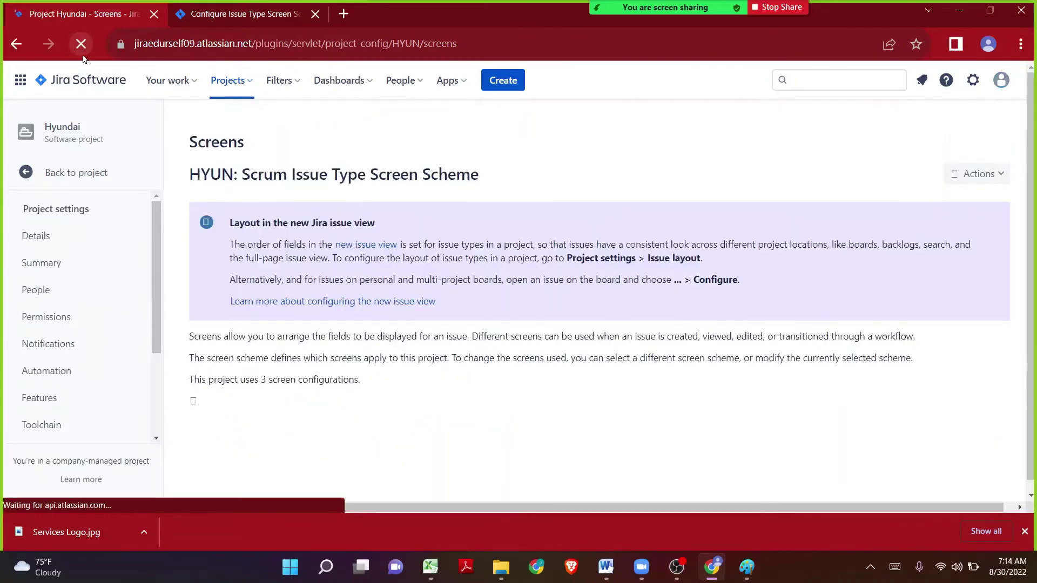
pyautogui.scroll(-1, 306, 364)
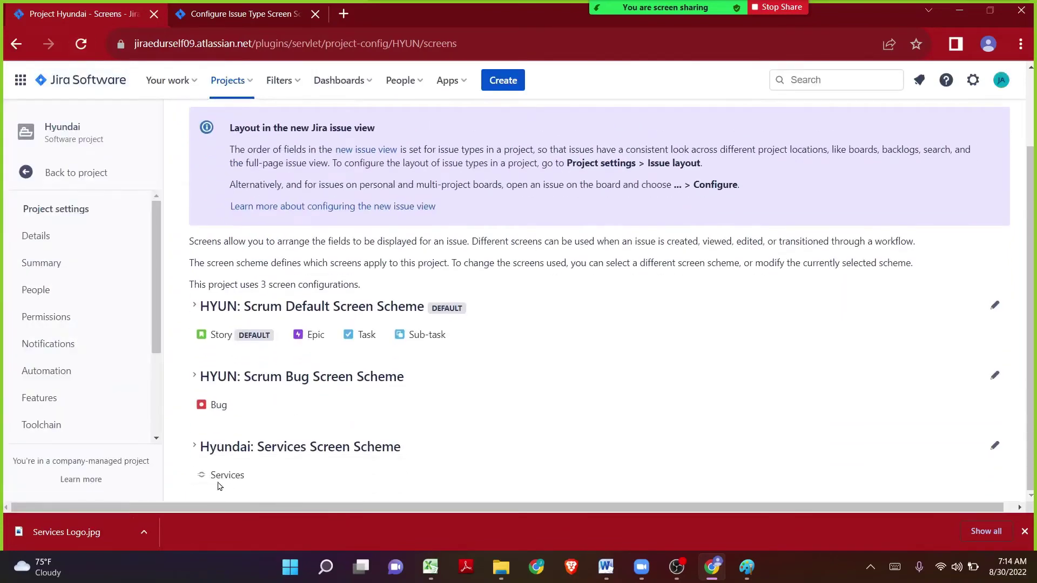
pyautogui.moveTo(252, 474); pyautogui.dragTo(212, 476)
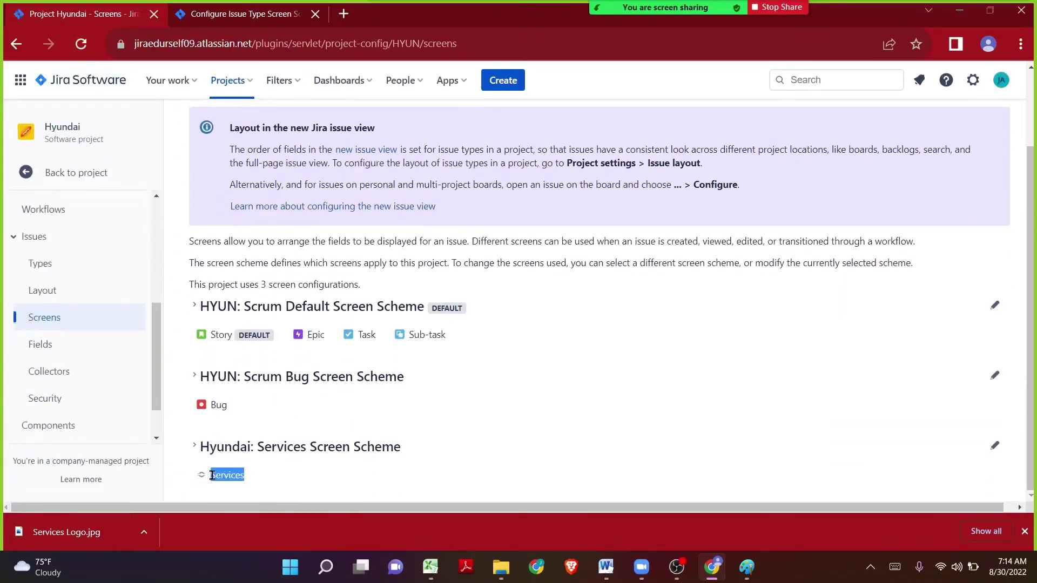
pyautogui.click(194, 446)
pyautogui.scroll(-2, 659, 456)
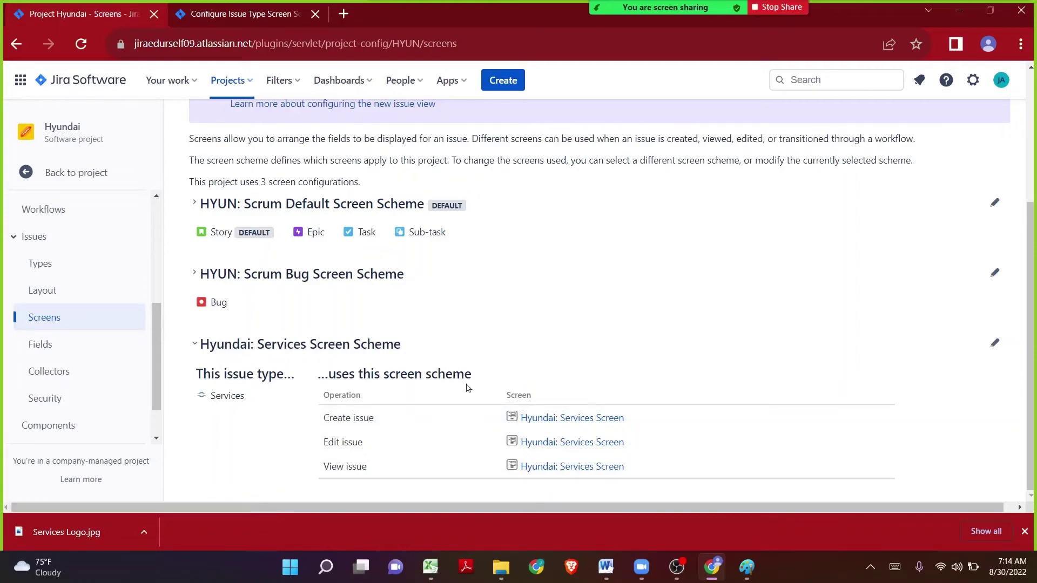
pyautogui.click(427, 570)
pyautogui.click(312, 389)
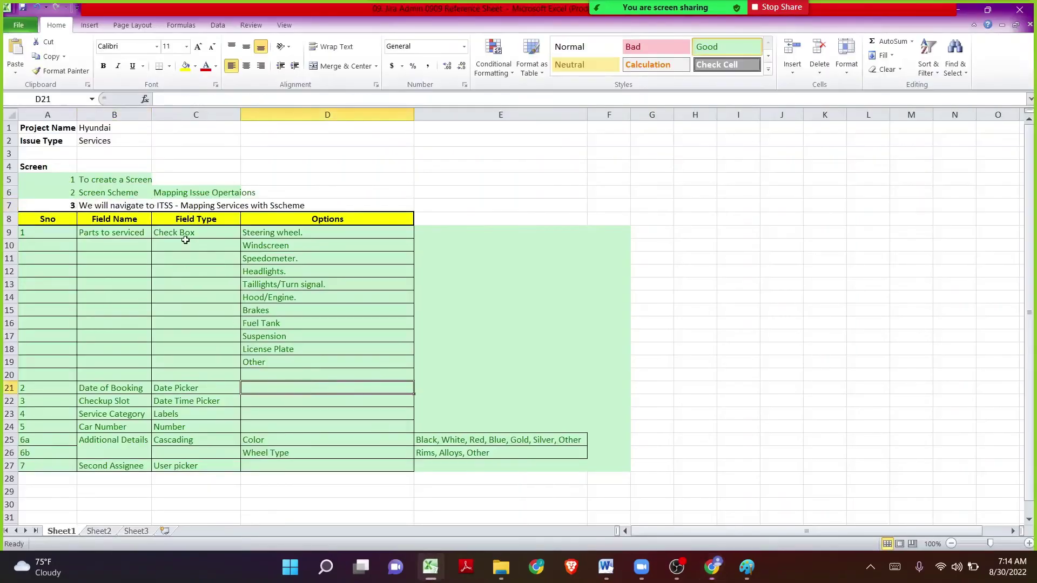
# Copy the 'Parts to serviced' field name from cell B9 of the Excel sheet
pyautogui.moveTo(186, 233); pyautogui.dragTo(187, 476)
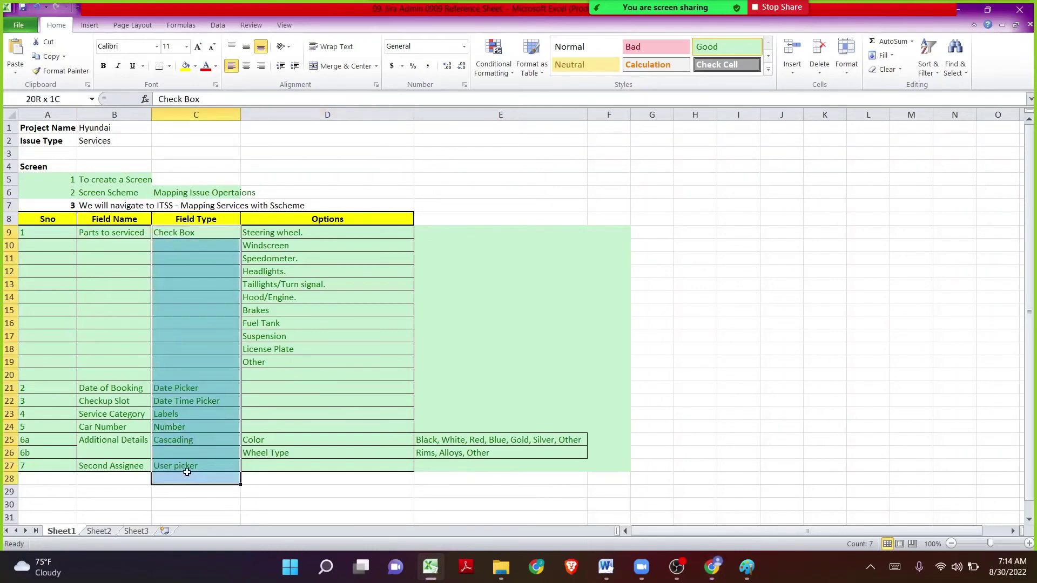
pyautogui.click(126, 232)
pyautogui.hotkey('ctrl', 'c')
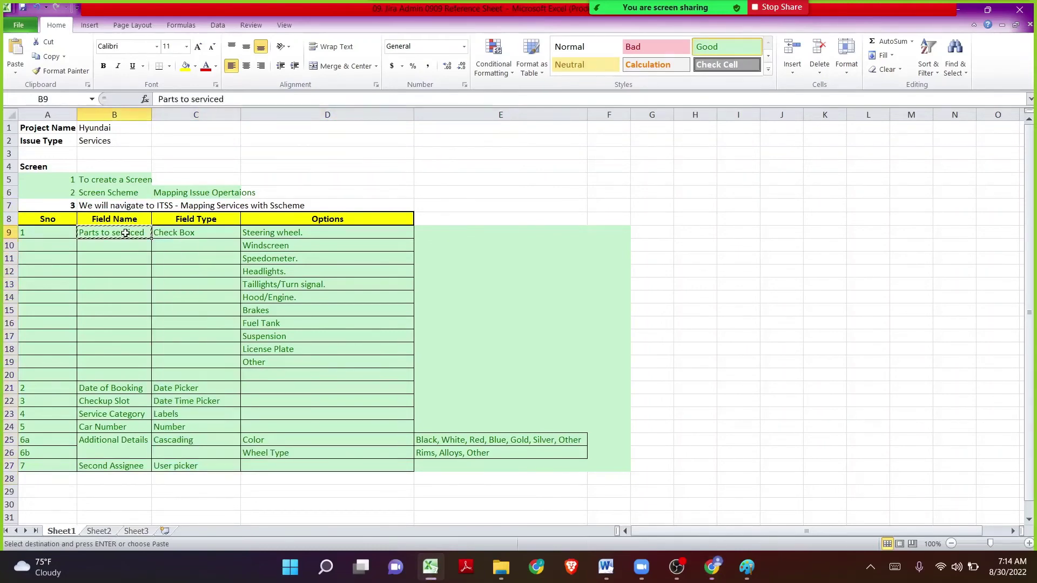
# Start a new Services issue in Jira and search the form for 'Parts to serviced'
pyautogui.hotkey('alt', 'Tab')
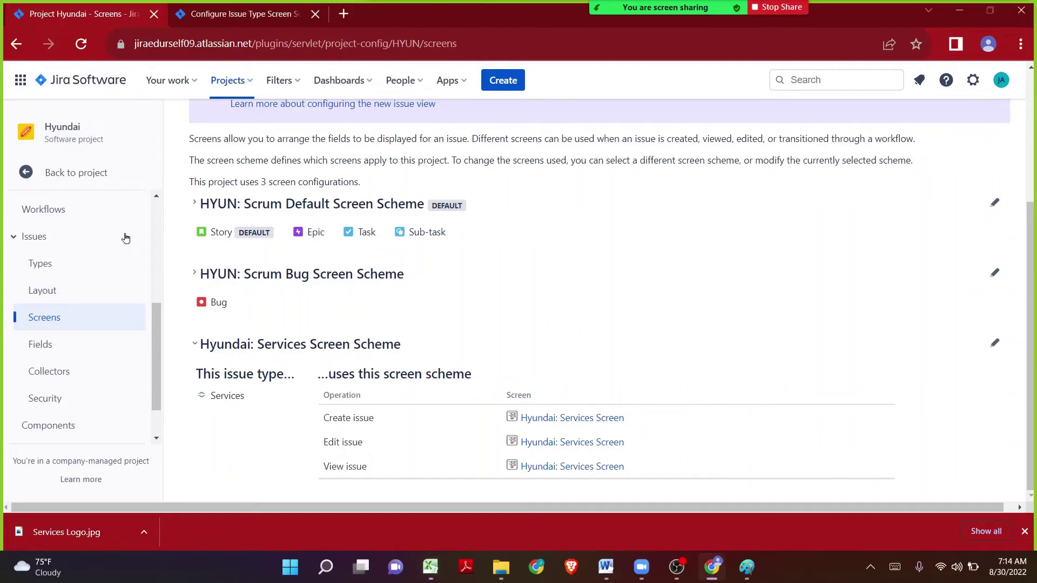
pyautogui.click(490, 78)
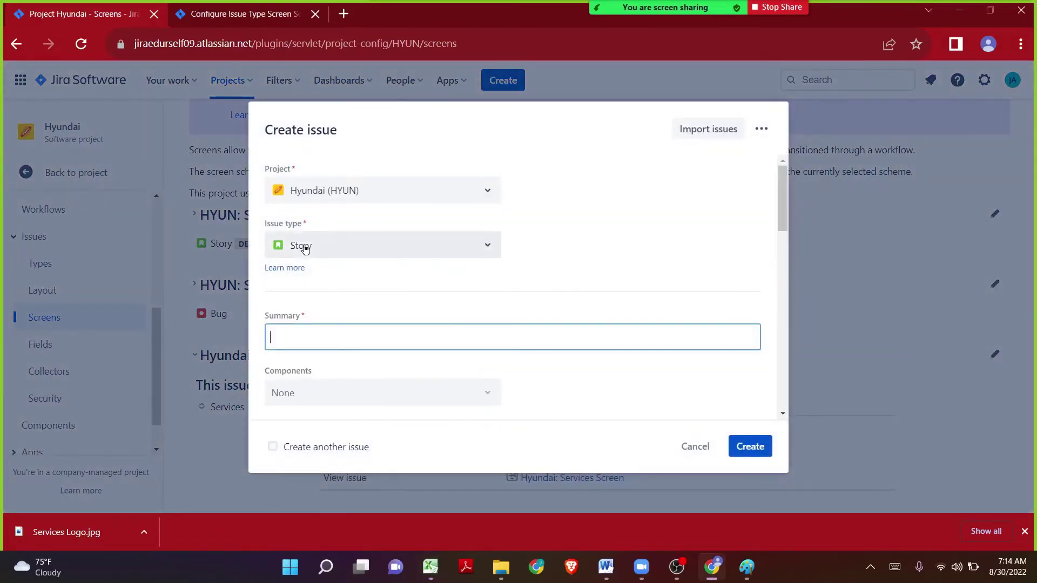
pyautogui.click(305, 248)
pyautogui.click(319, 301)
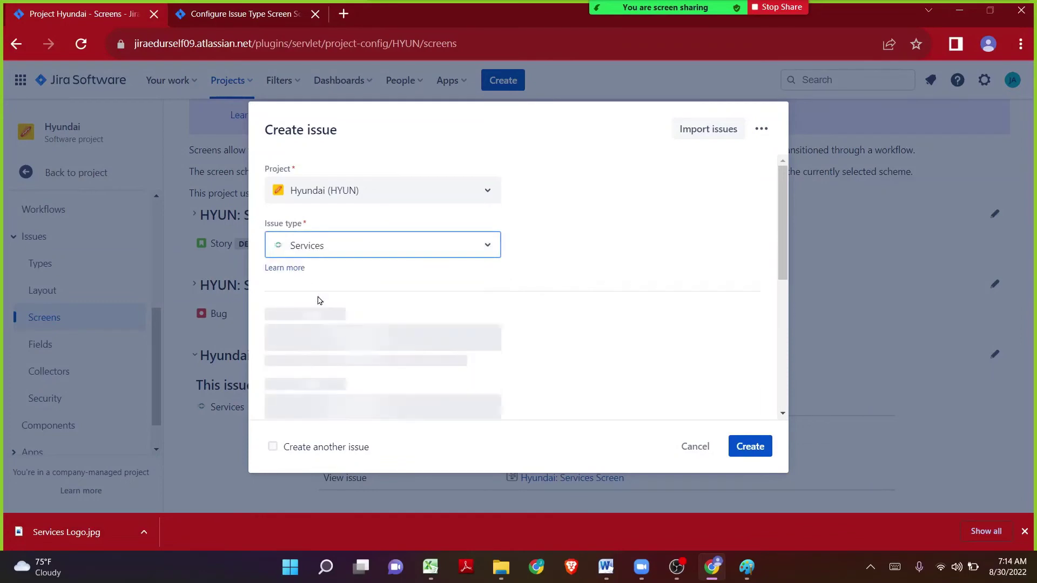
pyautogui.hotkey('ctrl', 'f')
pyautogui.hotkey('ctrl', 'v')
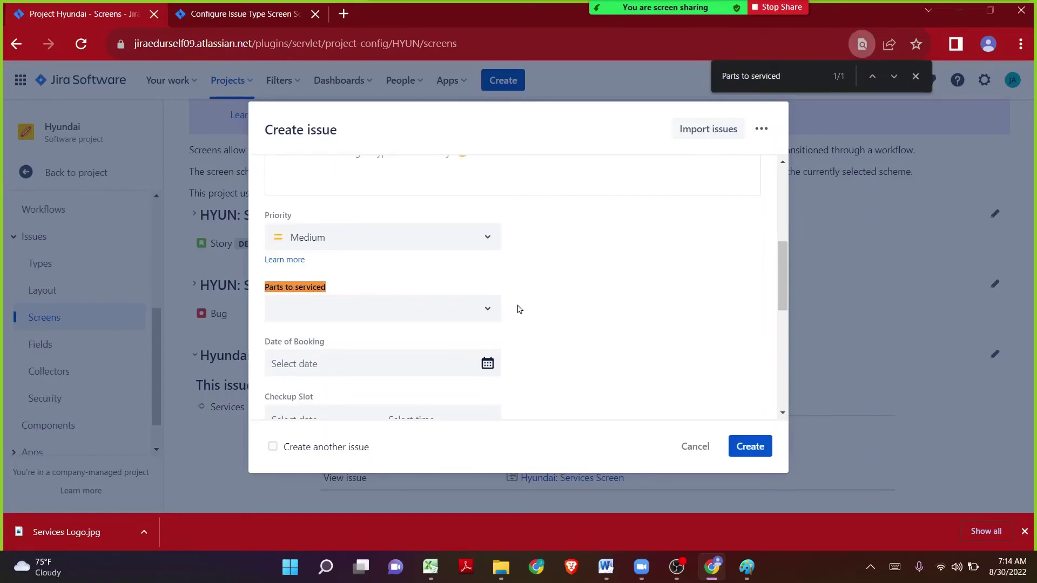
# Tick Steering wheel, Windscreen, Speedometer and Headlights in Parts to serviced
pyautogui.click(491, 312)
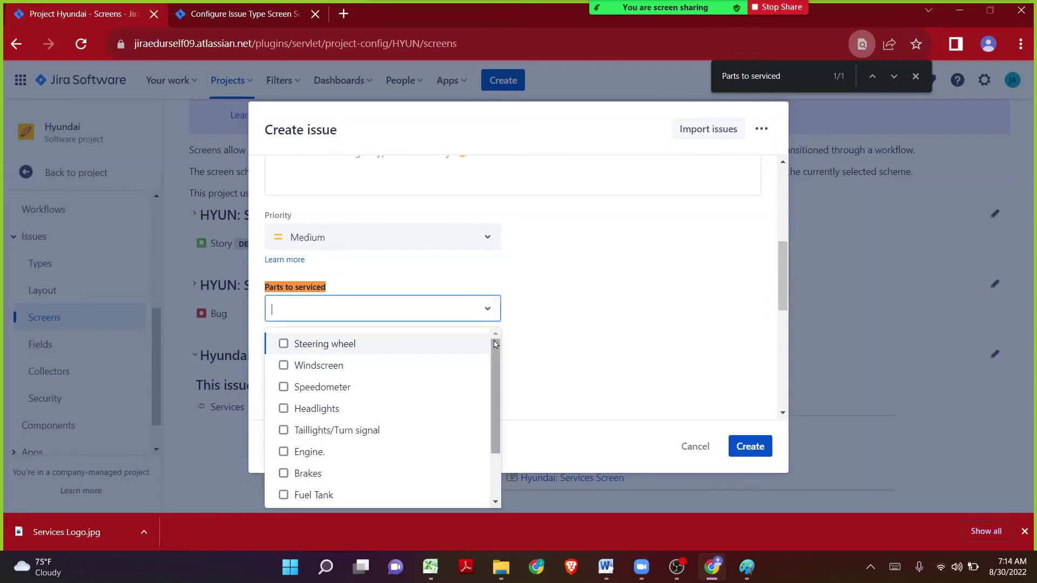
pyautogui.moveTo(493, 341)
pyautogui.mouseDown()
pyautogui.moveTo(493, 416)
pyautogui.moveTo(482, 341)
pyautogui.mouseUp()
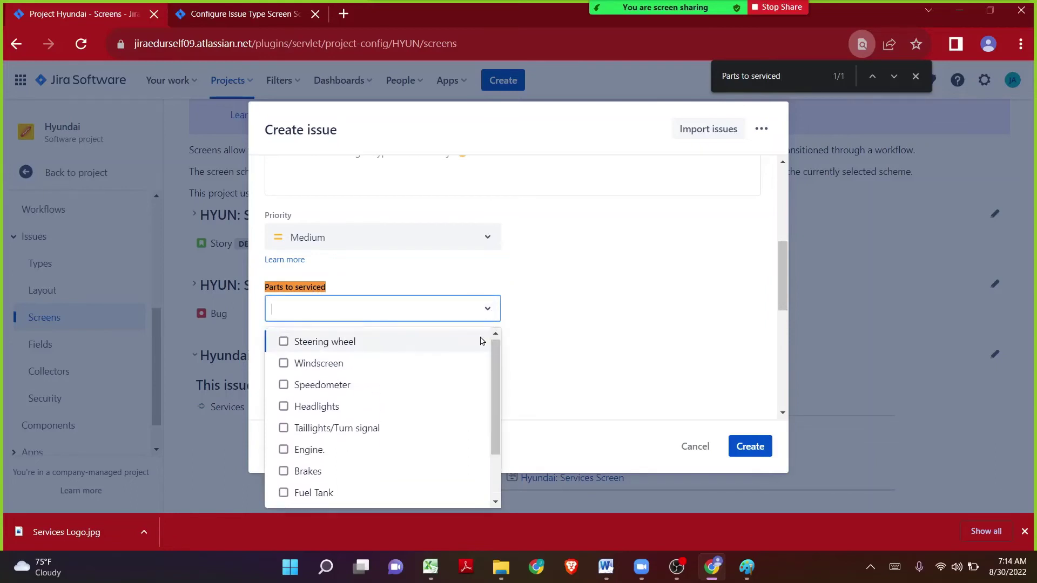
pyautogui.click(283, 342)
pyautogui.click(283, 363)
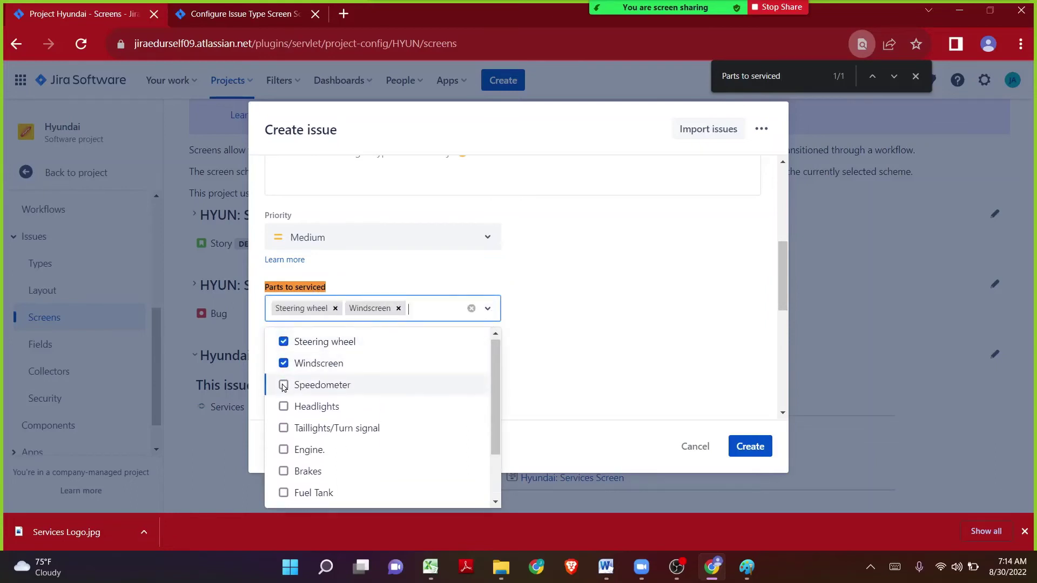
pyautogui.click(283, 385)
pyautogui.click(283, 407)
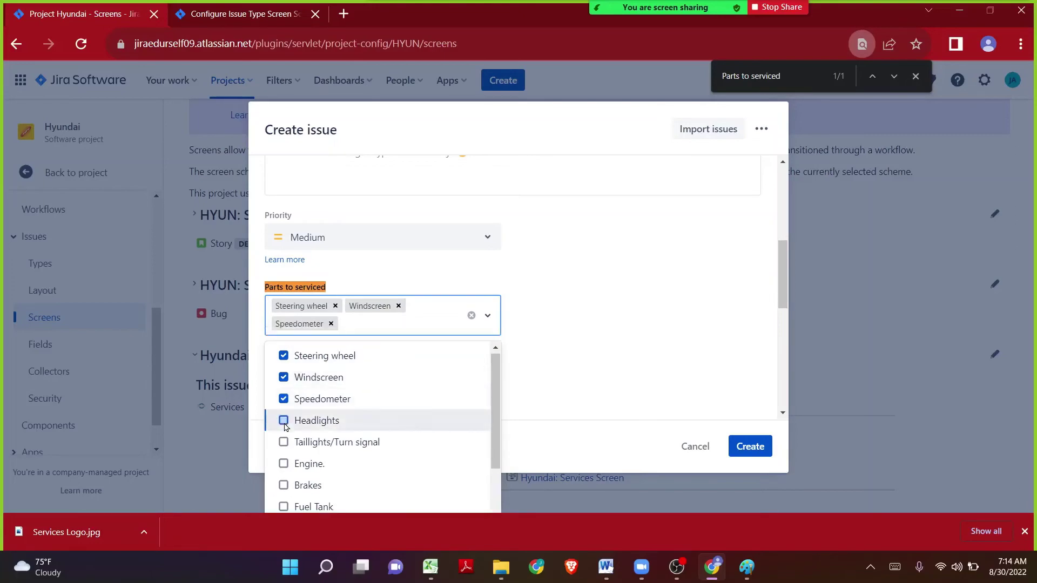
pyautogui.click(597, 274)
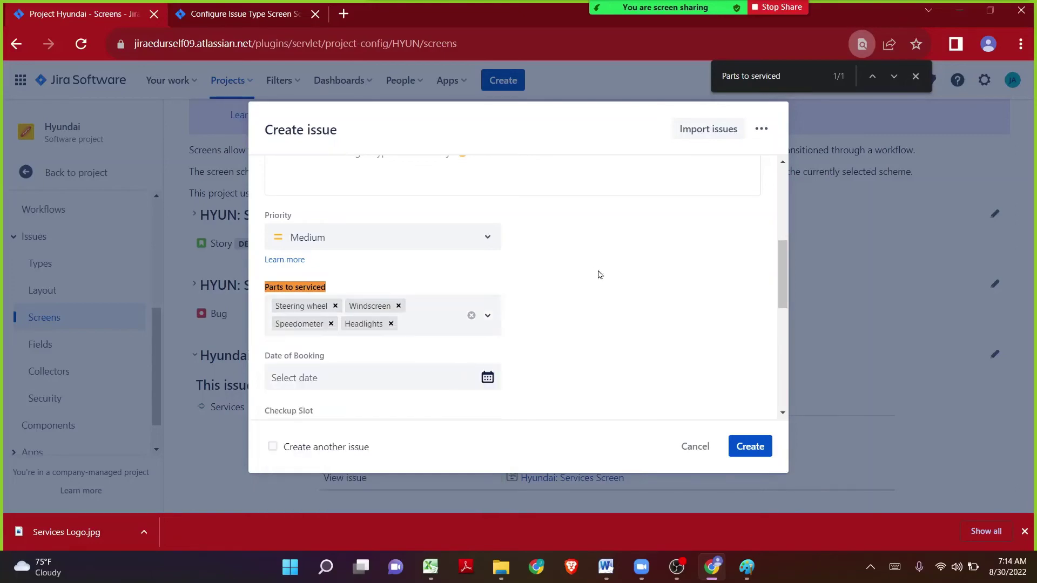
# Copy 'Date of Booking' from Excel cell B21 and find it on the Jira form
pyautogui.hotkey('alt', 'Tab')
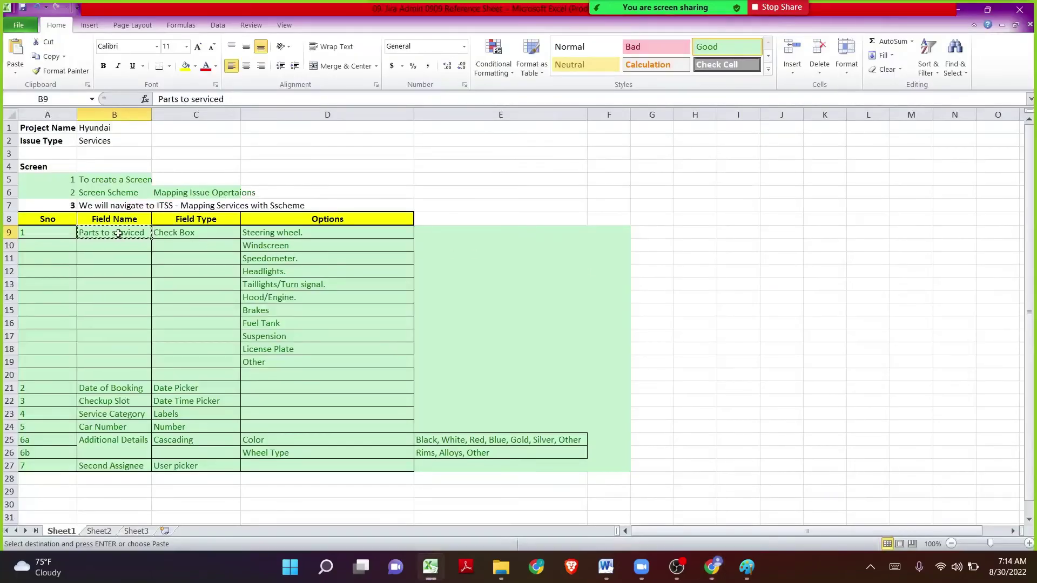
pyautogui.moveTo(116, 246); pyautogui.dragTo(289, 358)
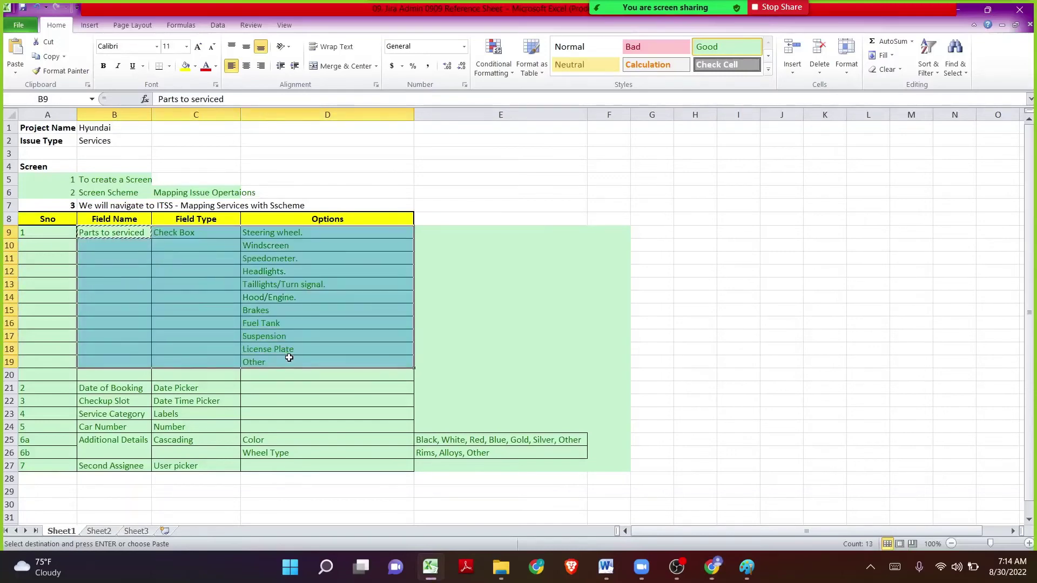
pyautogui.scroll(-2, 289, 358)
pyautogui.click(109, 310)
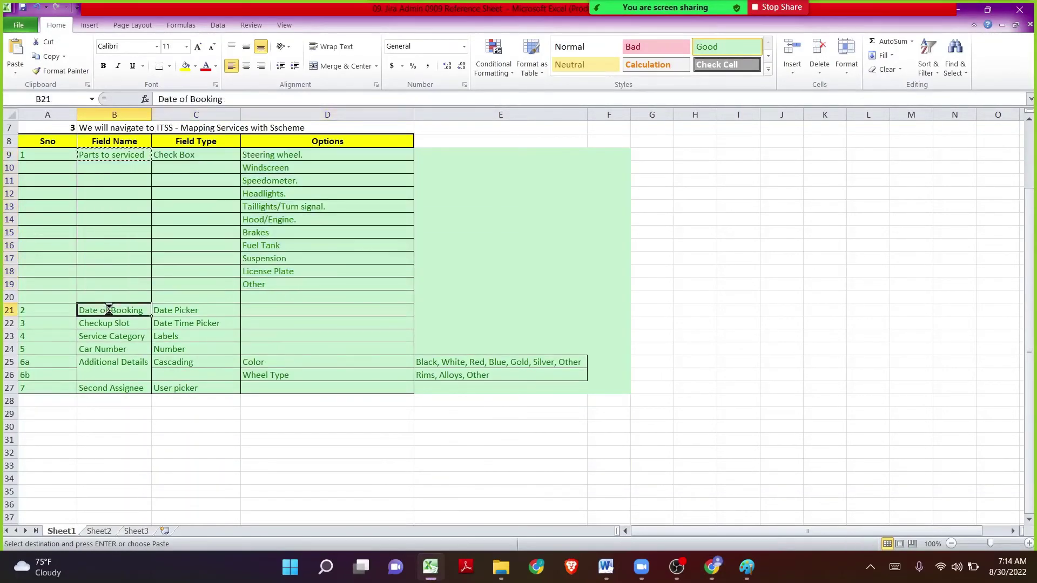
pyautogui.hotkey('ctrl', 'c')
pyautogui.hotkey('alt', 'Tab')
pyautogui.hotkey('ctrl', 'f')
pyautogui.hotkey('ctrl', 'v')
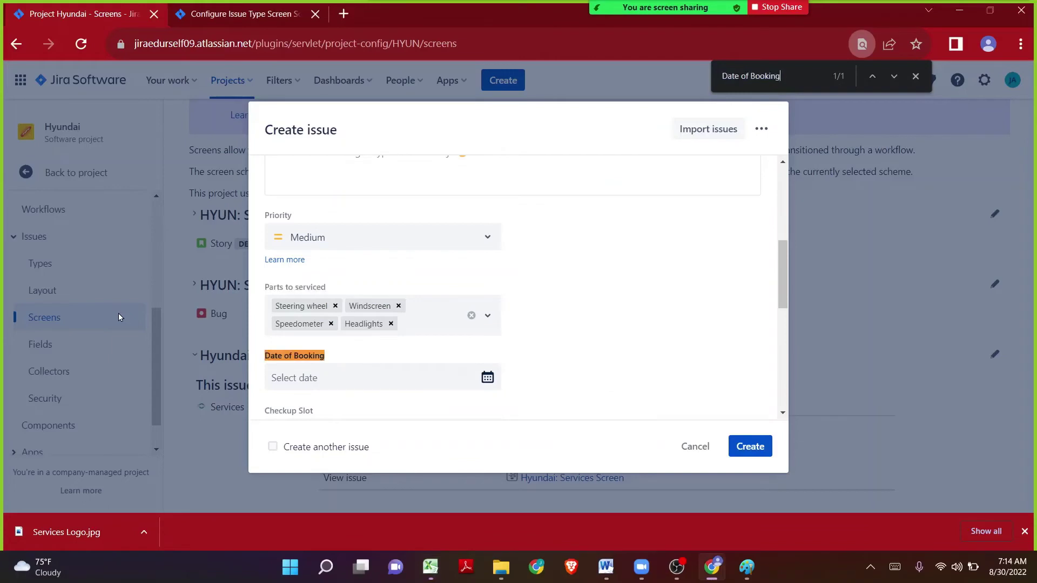
# Set Date of Booking to 8/30/2022, correcting an initial pick of August 31
pyautogui.scroll(-3, 258, 369)
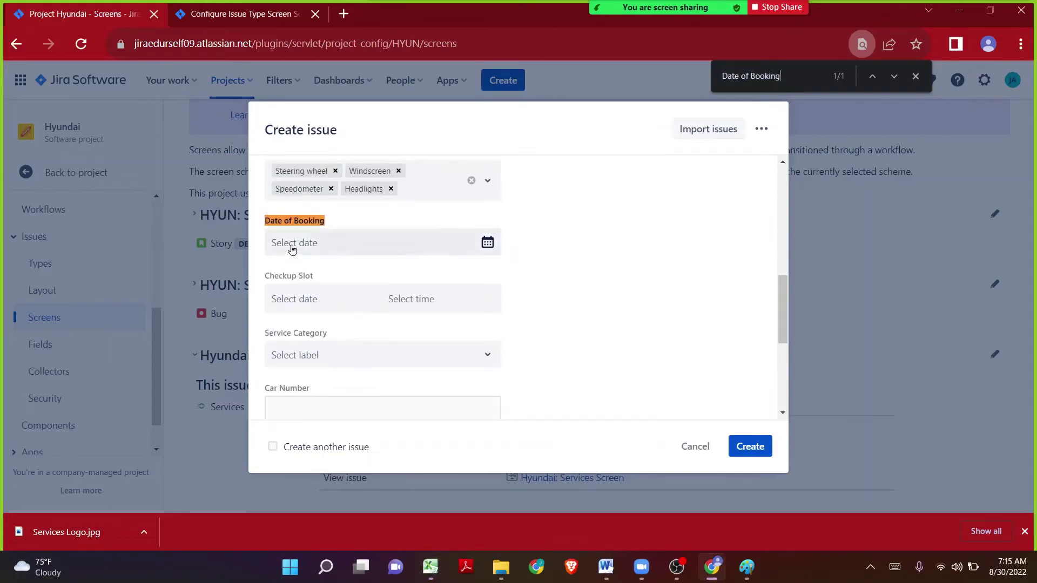
pyautogui.click(487, 243)
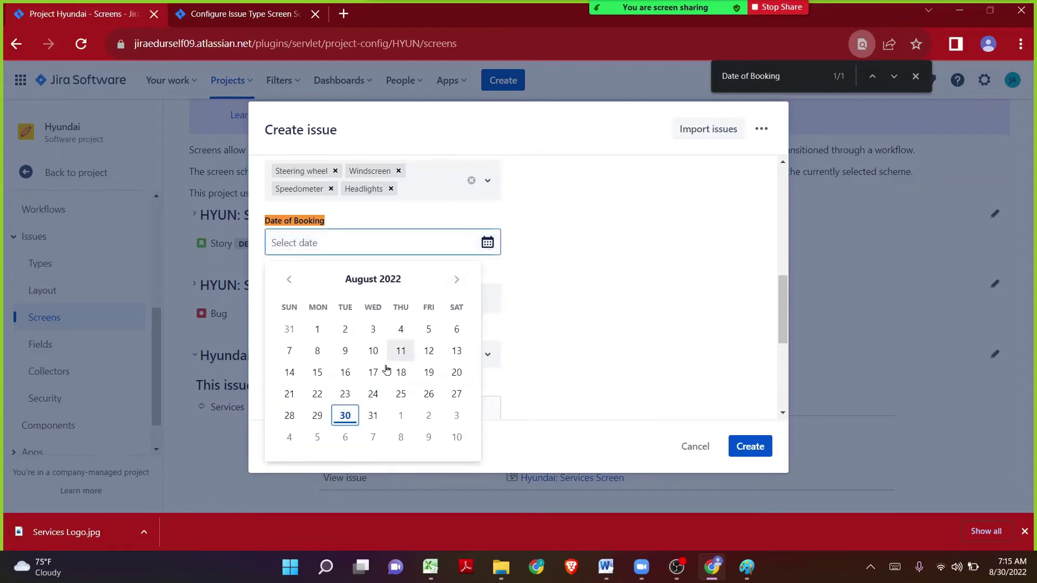
pyautogui.click(374, 415)
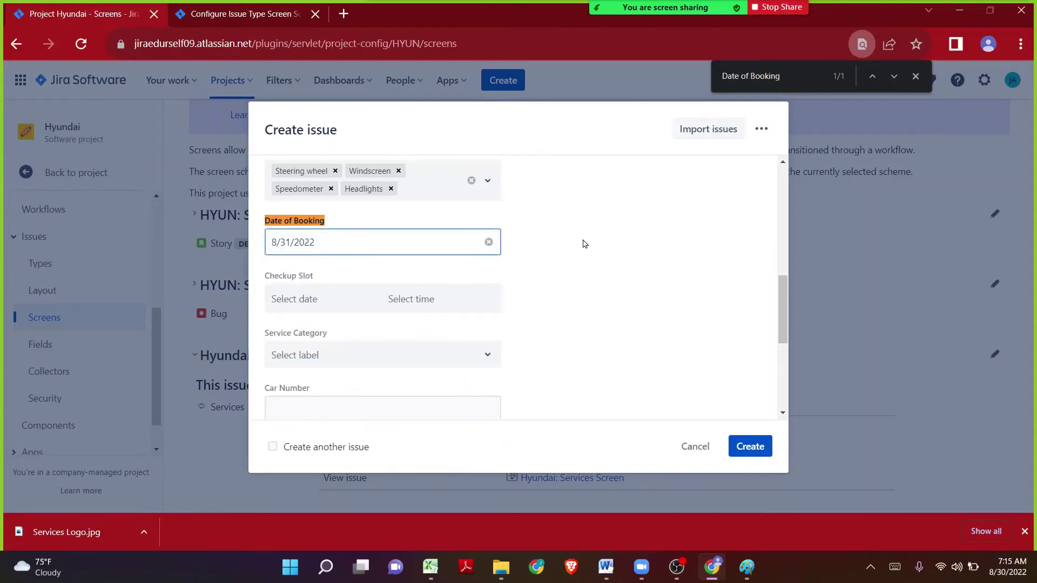
pyautogui.click(489, 243)
pyautogui.click(346, 243)
pyautogui.click(345, 416)
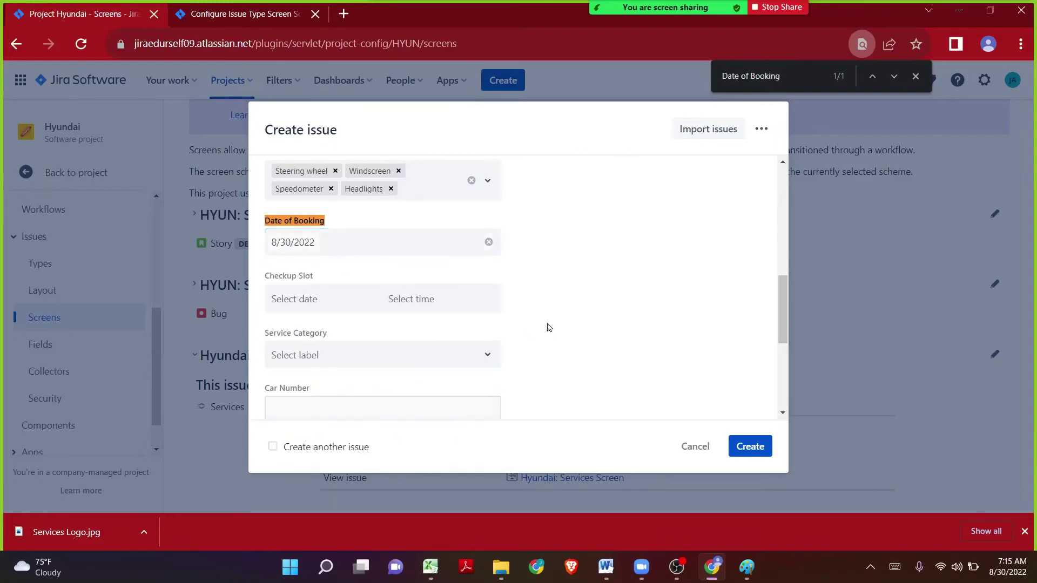
# Copy 'Checkup Slot' from Excel cell B22 and find it on the Jira form
pyautogui.hotkey('alt', 'Tab')
pyautogui.hotkey('ctrl', 'c')
pyautogui.click(130, 323)
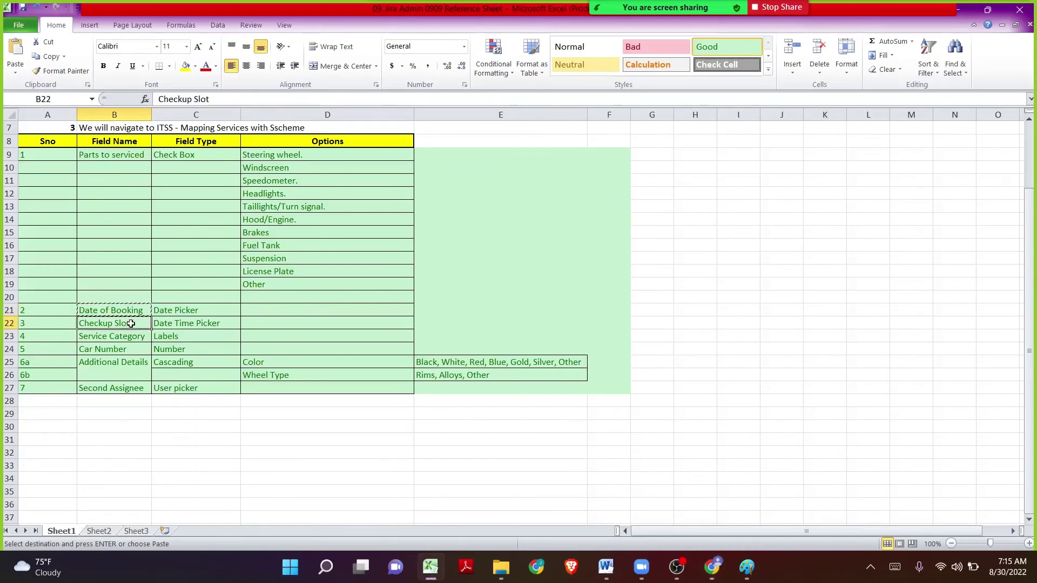
pyautogui.hotkey('alt', 'Tab')
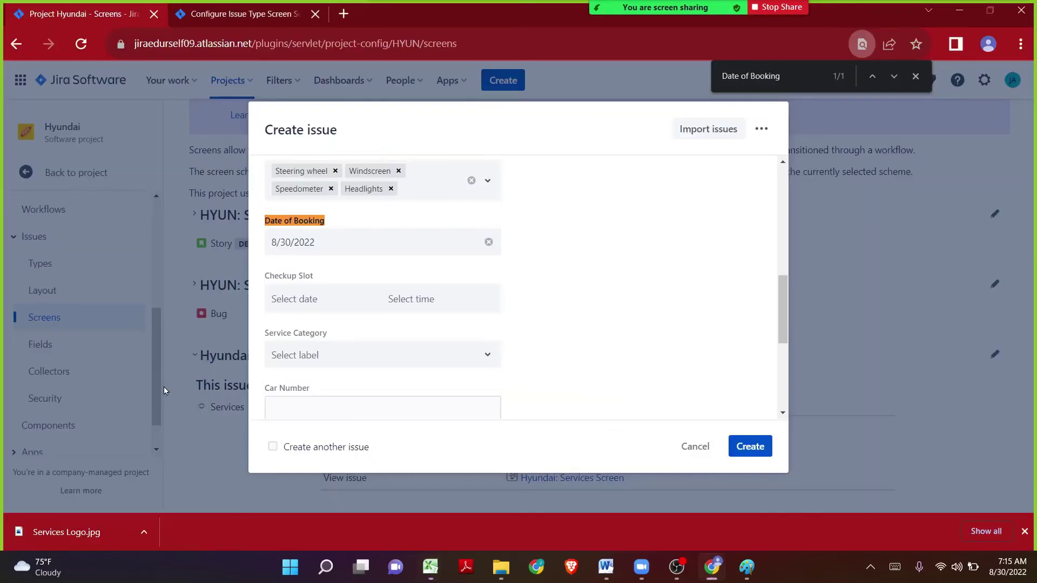
pyautogui.hotkey('ctrl', 'f')
pyautogui.hotkey('ctrl', 'v')
# Set Checkup Slot to 8/30/2022 at 1:30 PM
pyautogui.click(286, 297)
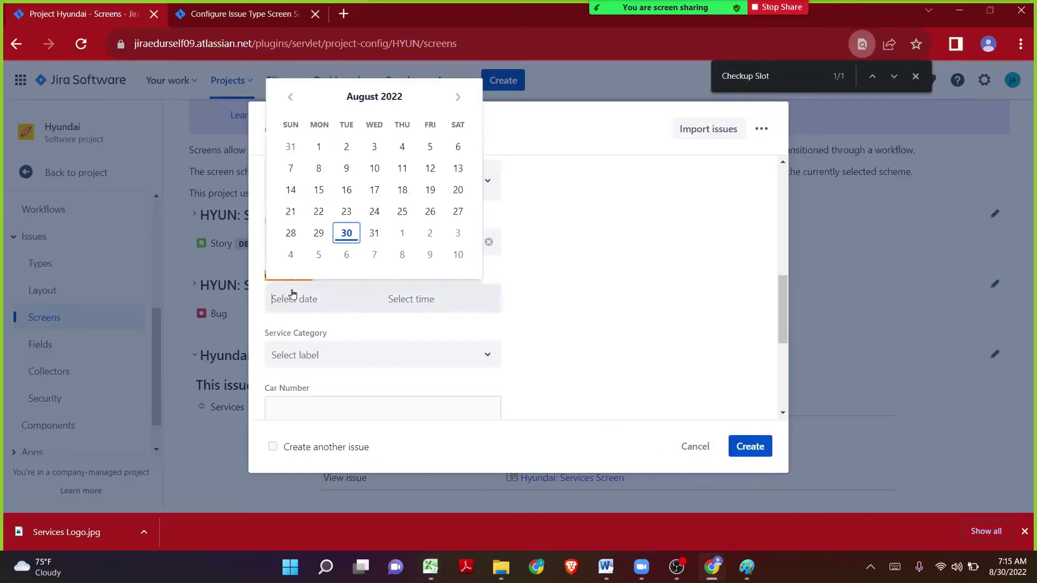
pyautogui.click(346, 238)
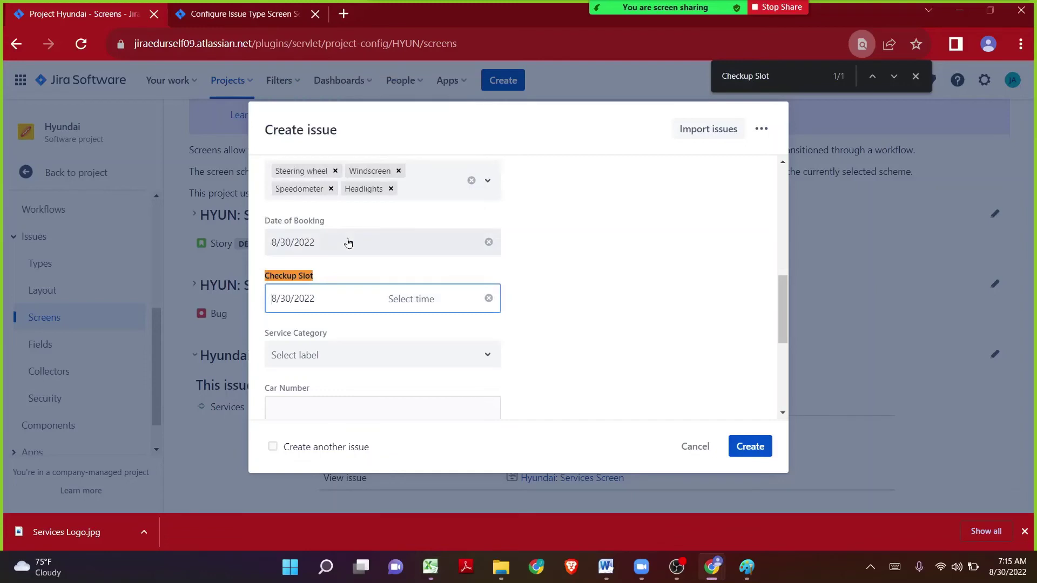
pyautogui.click(412, 309)
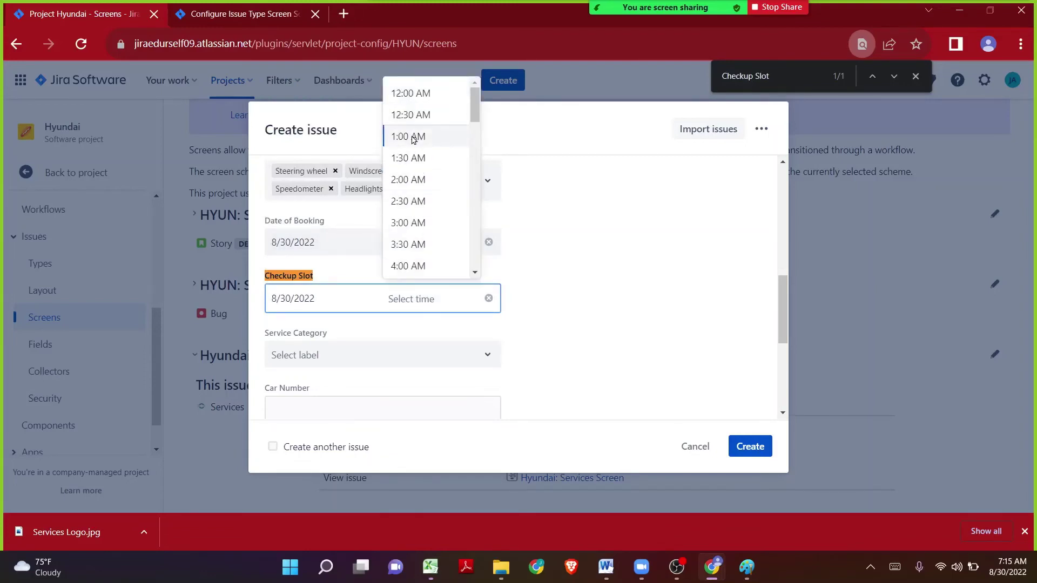
pyautogui.scroll(-10, 414, 218)
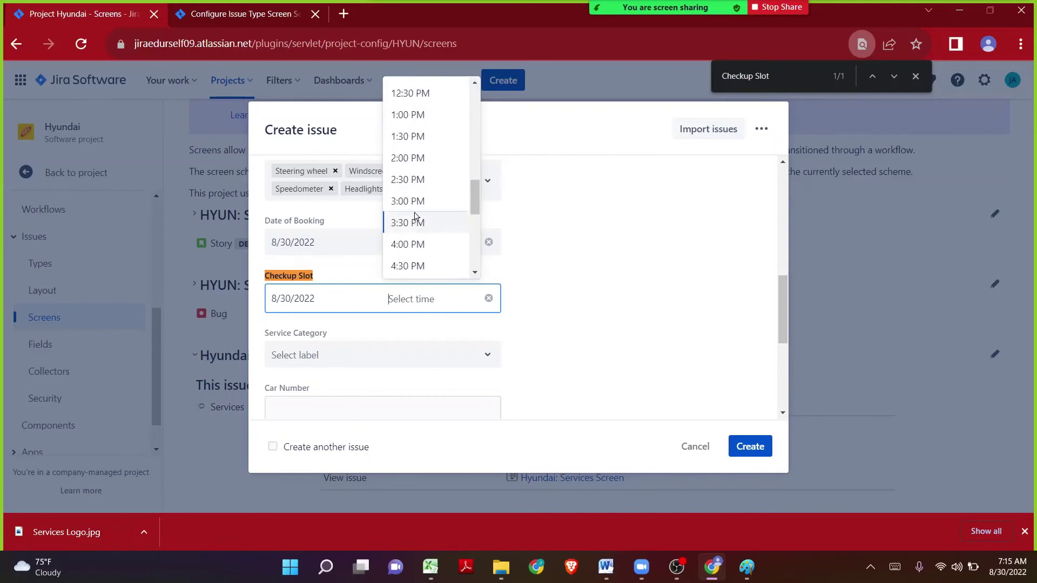
pyautogui.click(409, 136)
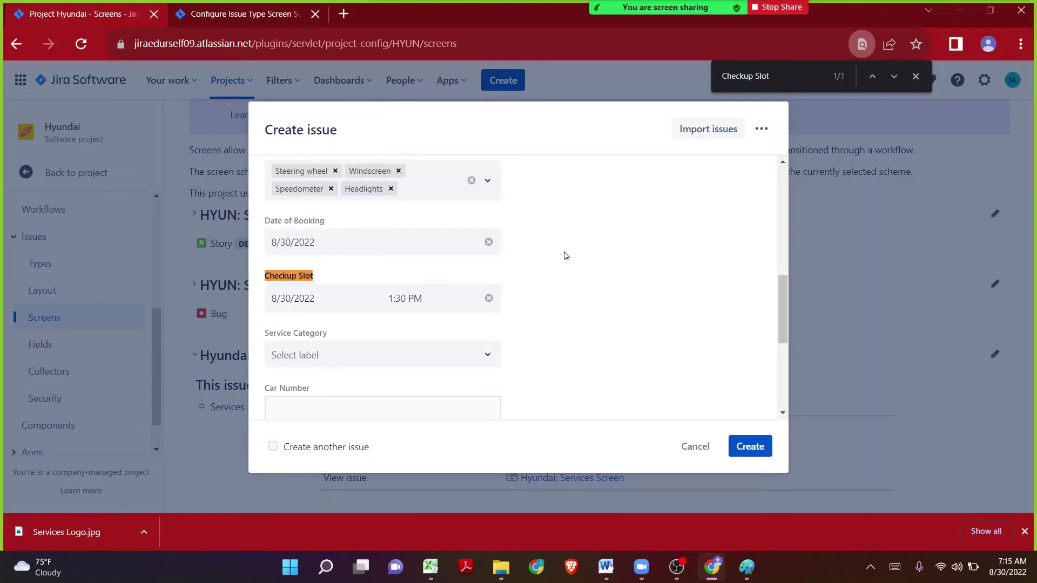
pyautogui.scroll(-3, 565, 255)
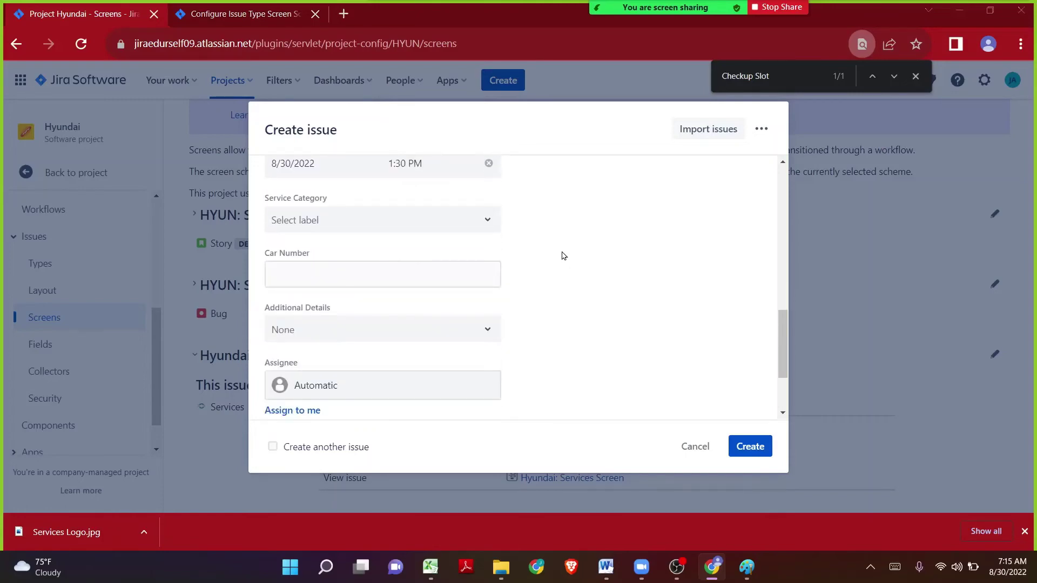
pyautogui.hotkey('alt', 'Tab')
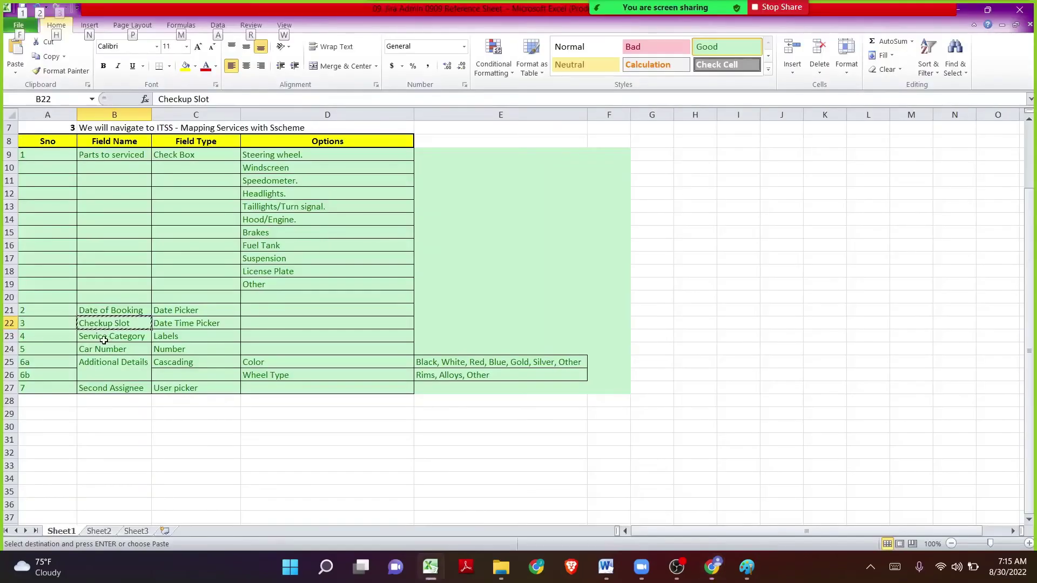
# Copy 'Service Category' from the Excel sheet and find it on the Jira form
pyautogui.click(108, 335)
pyautogui.hotkey('ctrl', 'c')
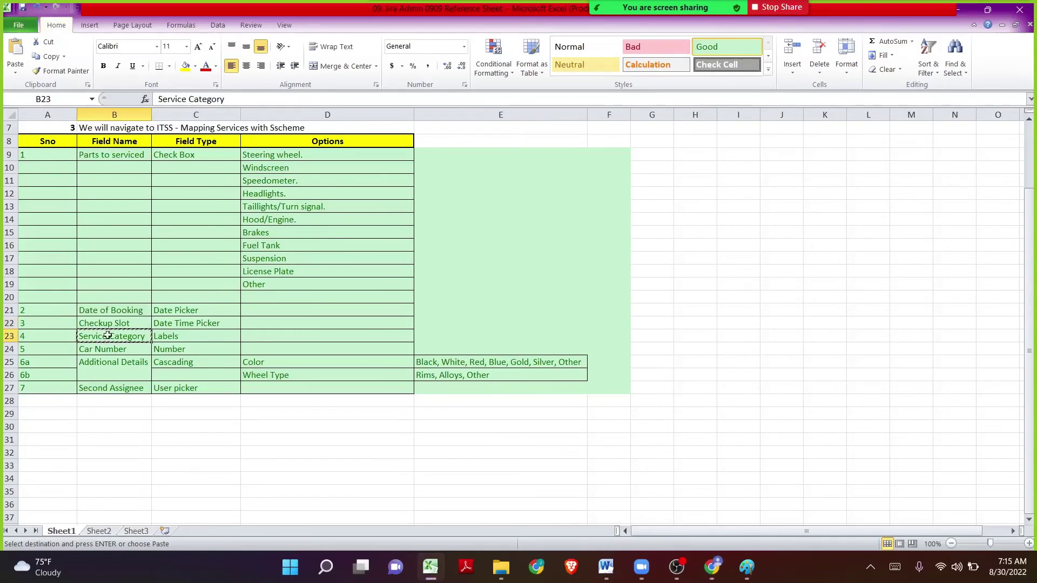
pyautogui.click(192, 336)
pyautogui.hotkey('alt', 'Tab')
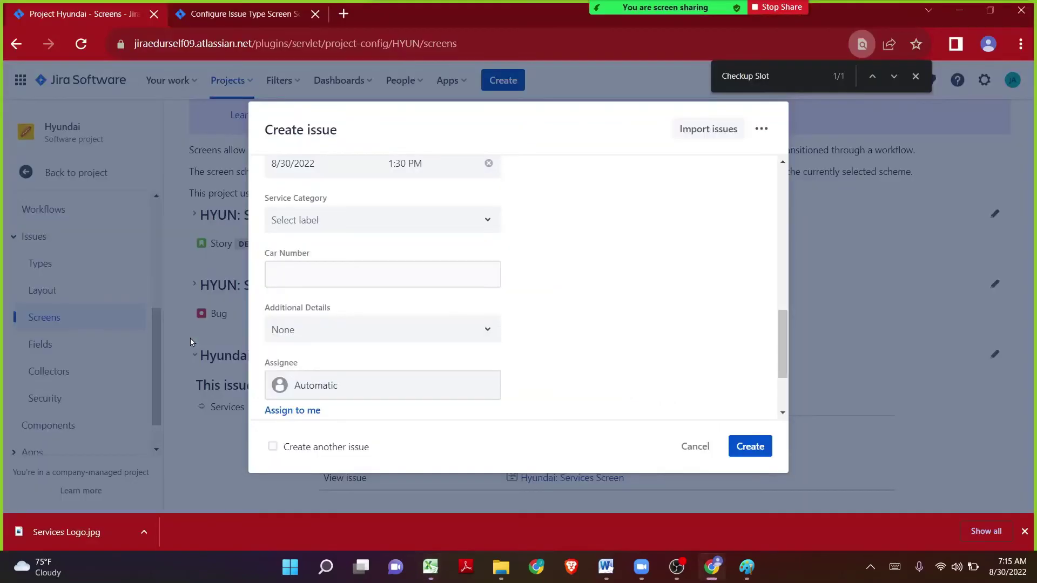
pyautogui.hotkey('ctrl', 'f')
pyautogui.hotkey('ctrl', 'v')
# Add the new labels Painting and Alignment to Service Category
pyautogui.click(313, 219)
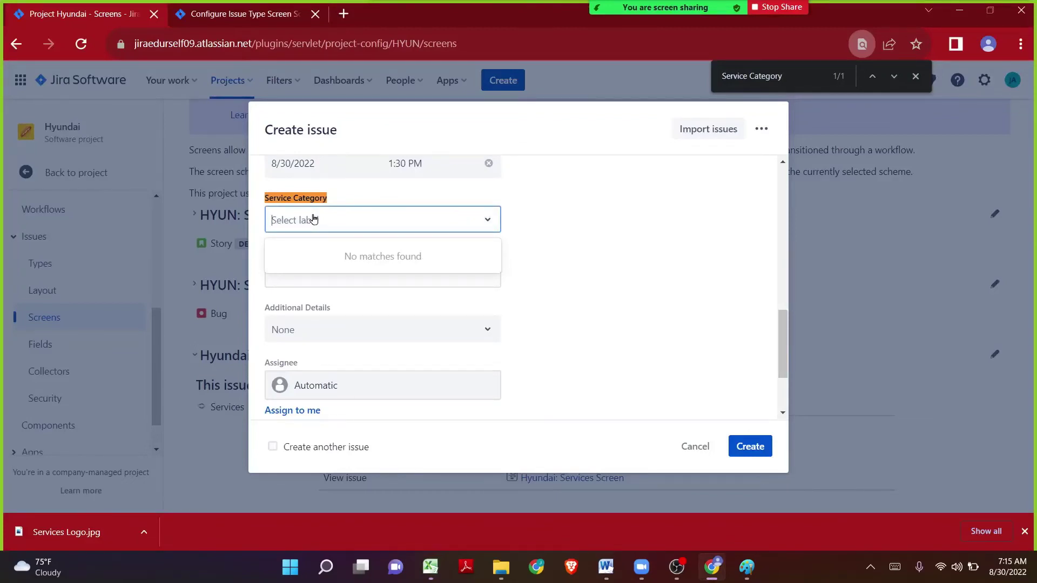
pyautogui.write('Painti')
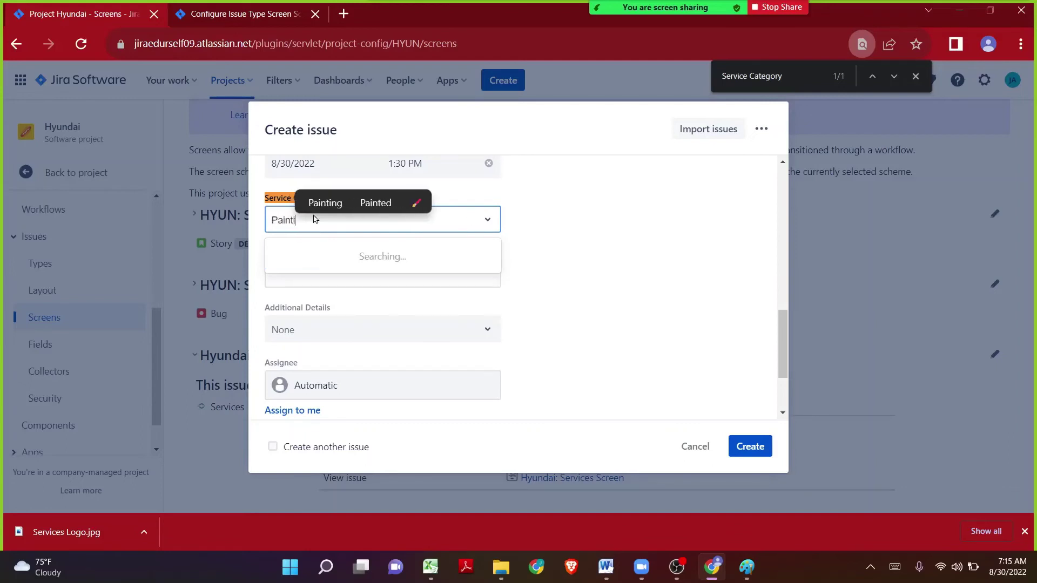
pyautogui.press('Return')
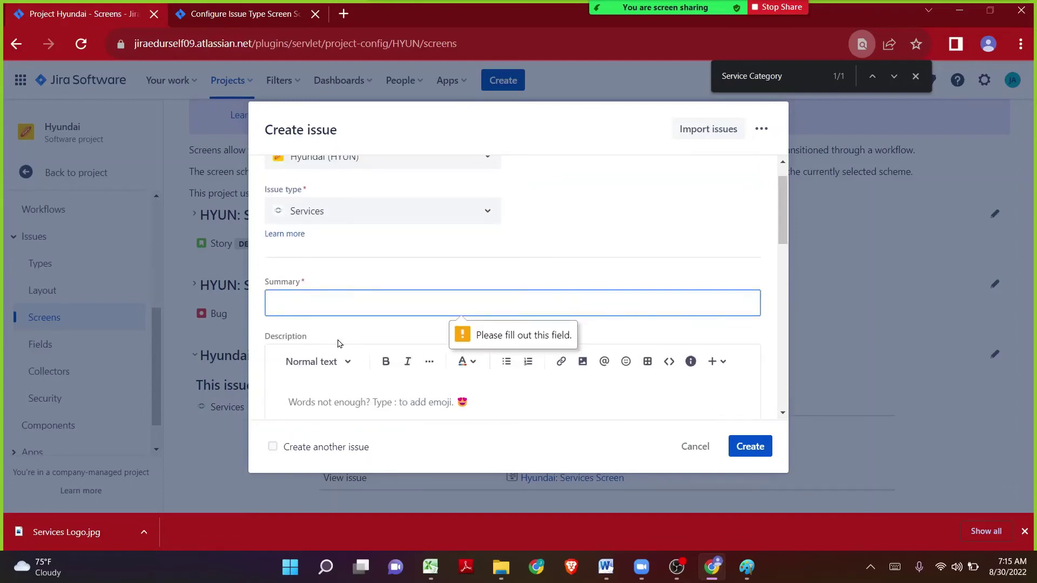
pyautogui.scroll(-6, 340, 343)
pyautogui.click(347, 277)
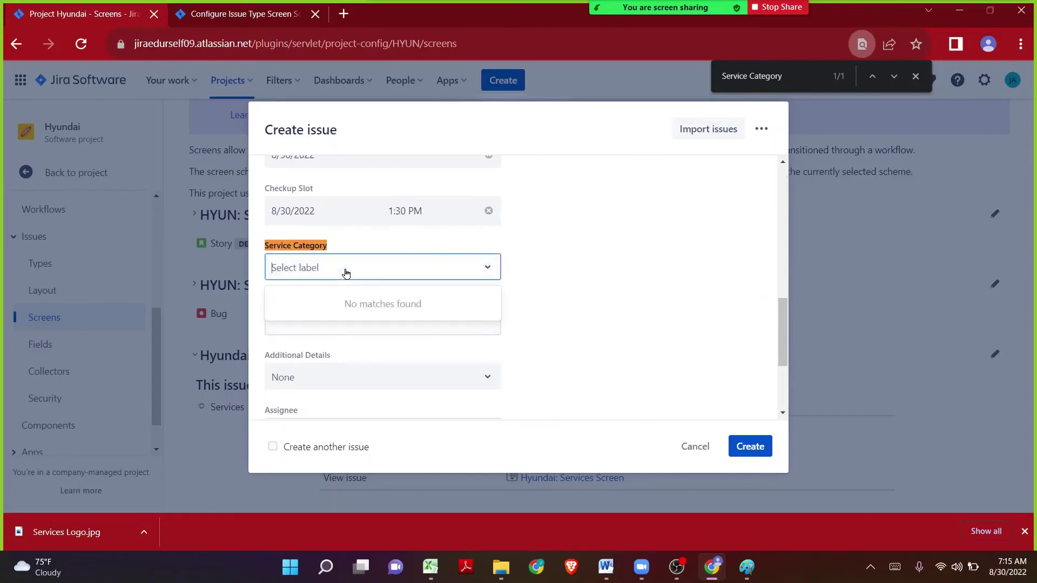
pyautogui.write('Pai')
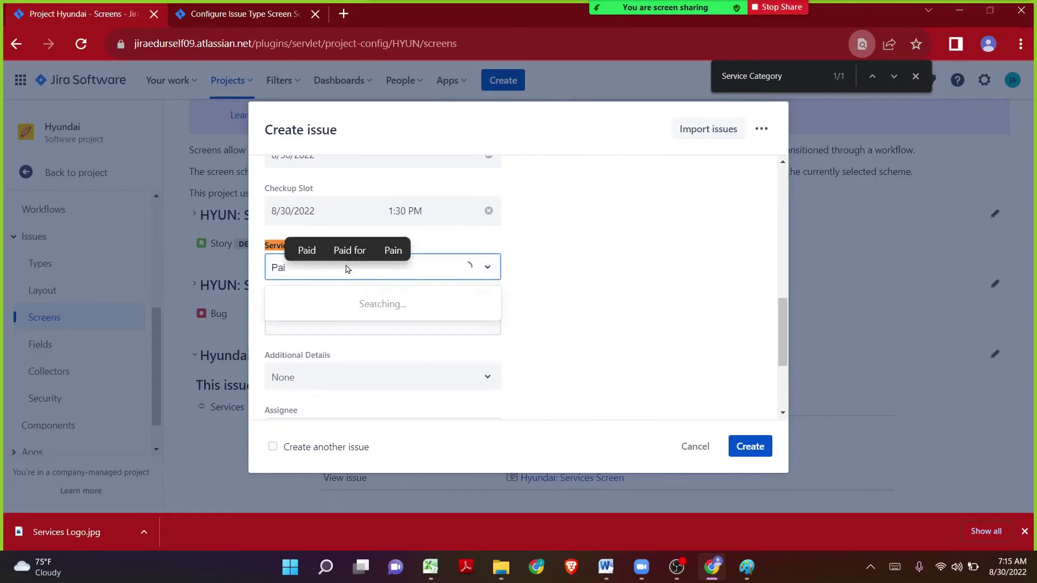
pyautogui.write('nting')
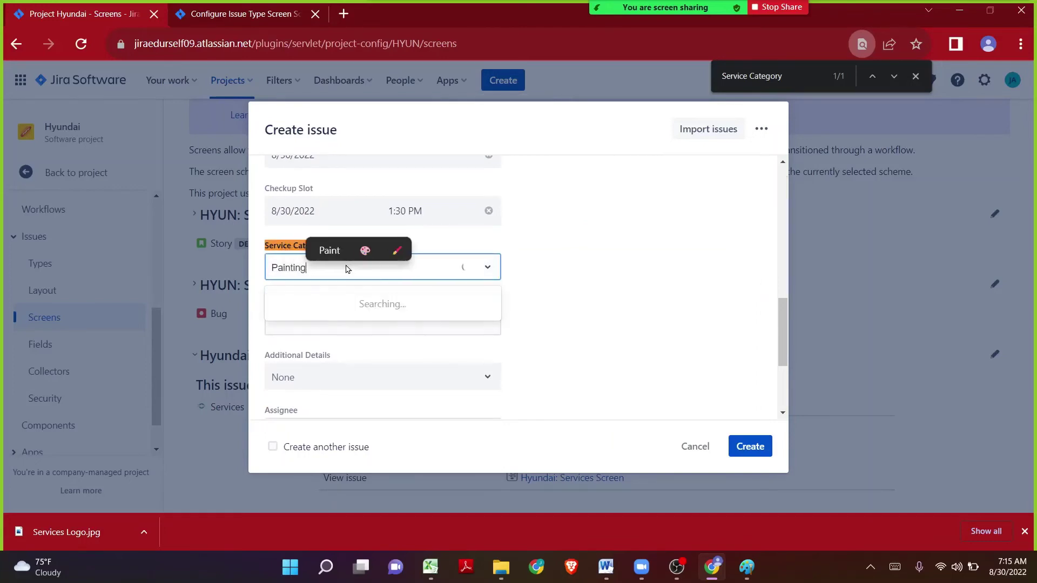
pyautogui.click(312, 303)
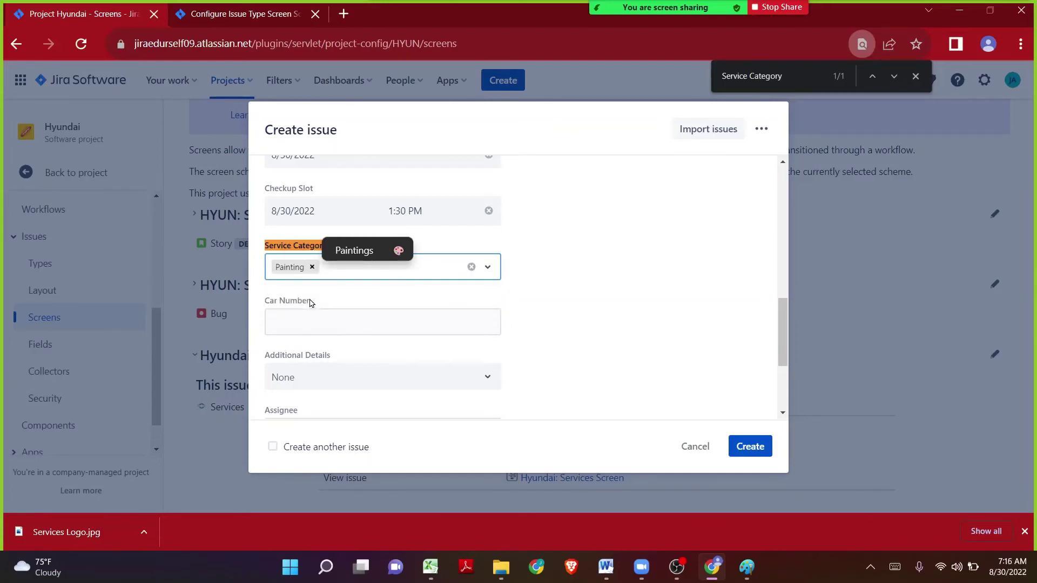
pyautogui.write('Alignment')
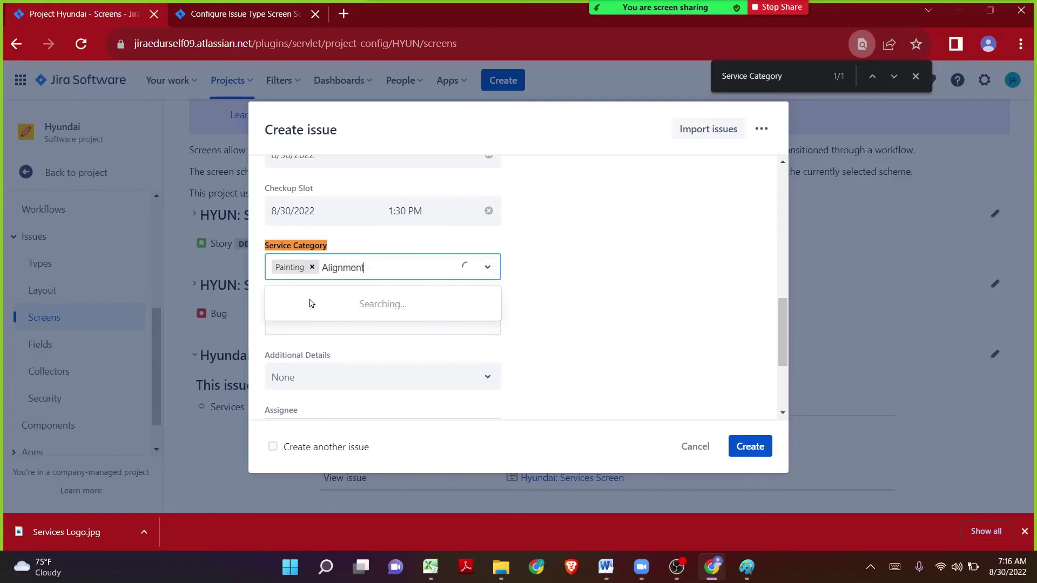
pyautogui.click(324, 302)
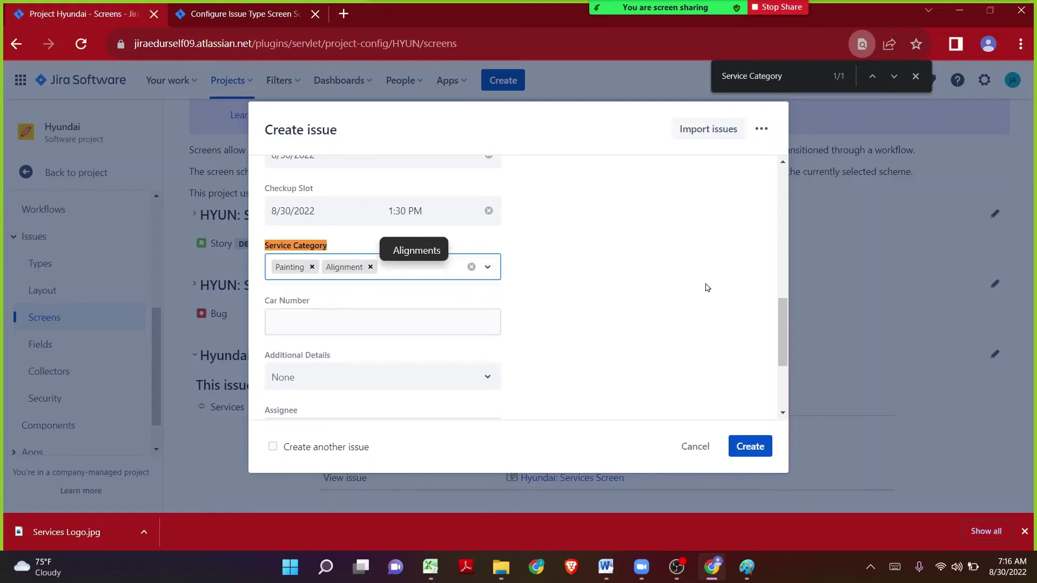
pyautogui.click(606, 281)
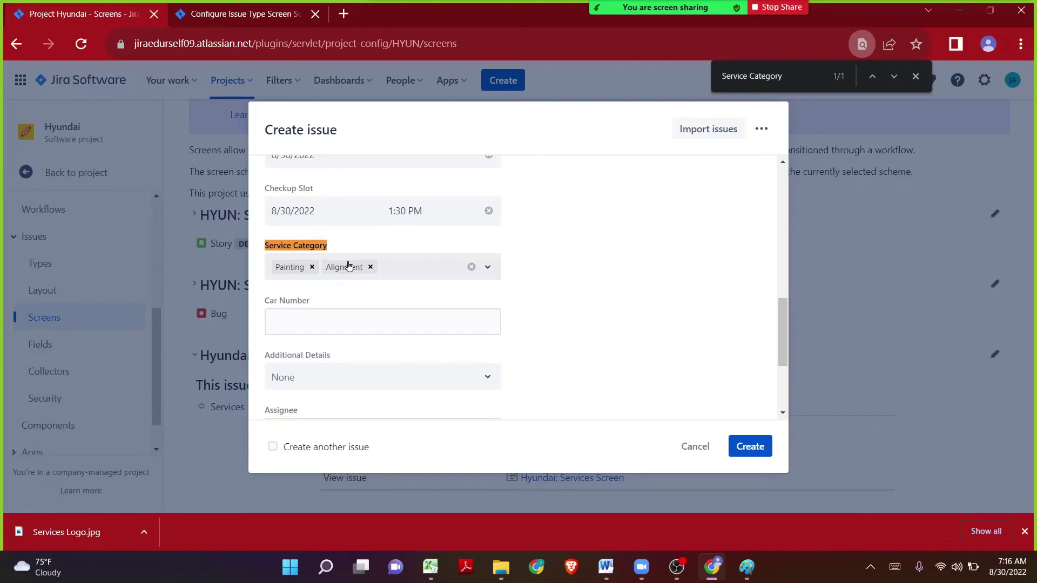
pyautogui.click(329, 326)
# Enter 8008 in the Car Number field, fixing the mistyped digits
pyautogui.scroll(-3, 329, 327)
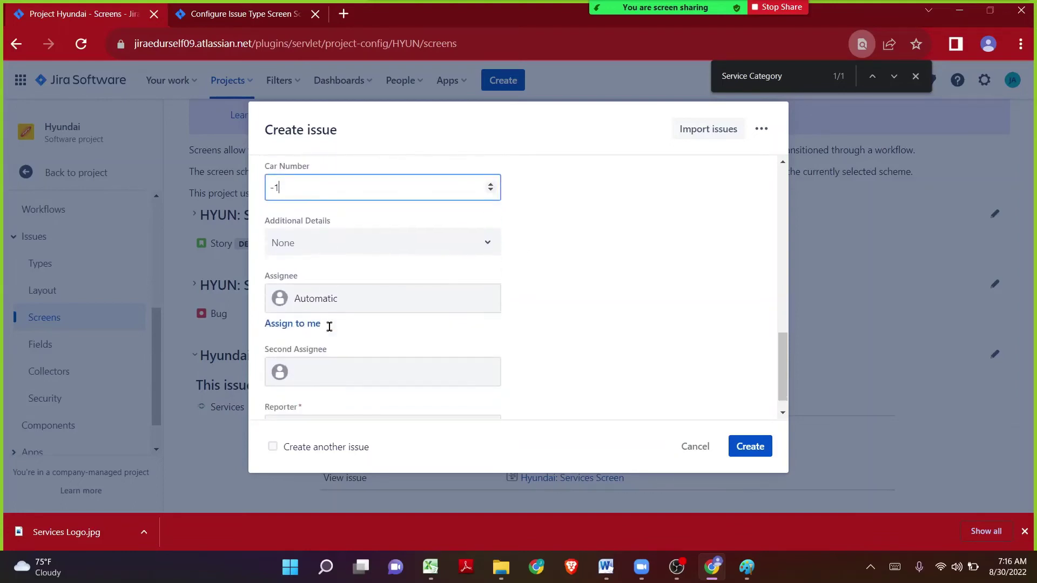
pyautogui.scroll(1, 331, 326)
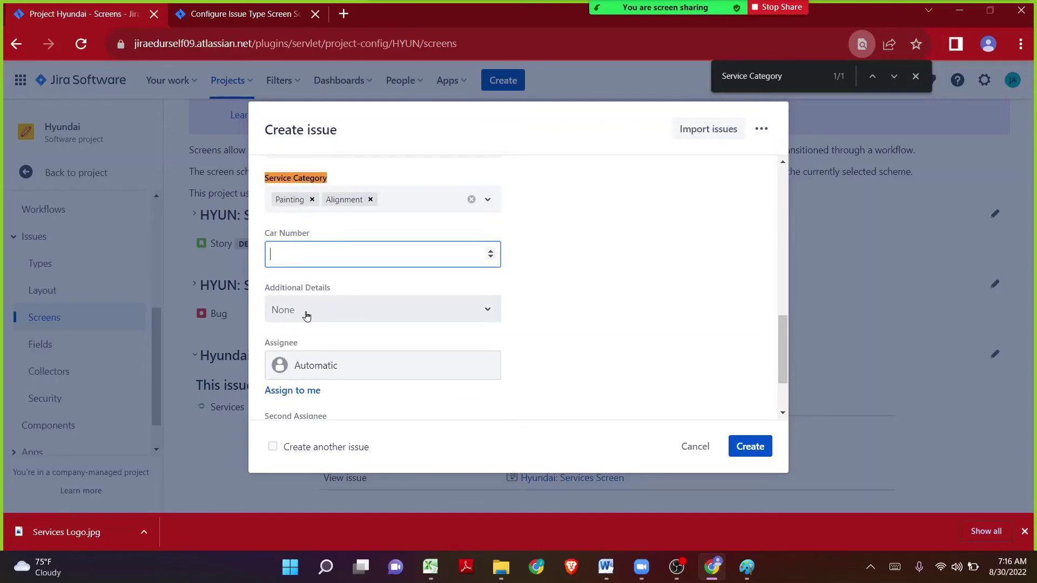
pyautogui.write('56')
pyautogui.press('BackSpace')
pyautogui.press('BackSpace')
pyautogui.press('BackSpace')
pyautogui.write('8808')
pyautogui.press('BackSpace')
pyautogui.press('BackSpace')
pyautogui.write('008')
pyautogui.hotkey('alt', 'Tab')
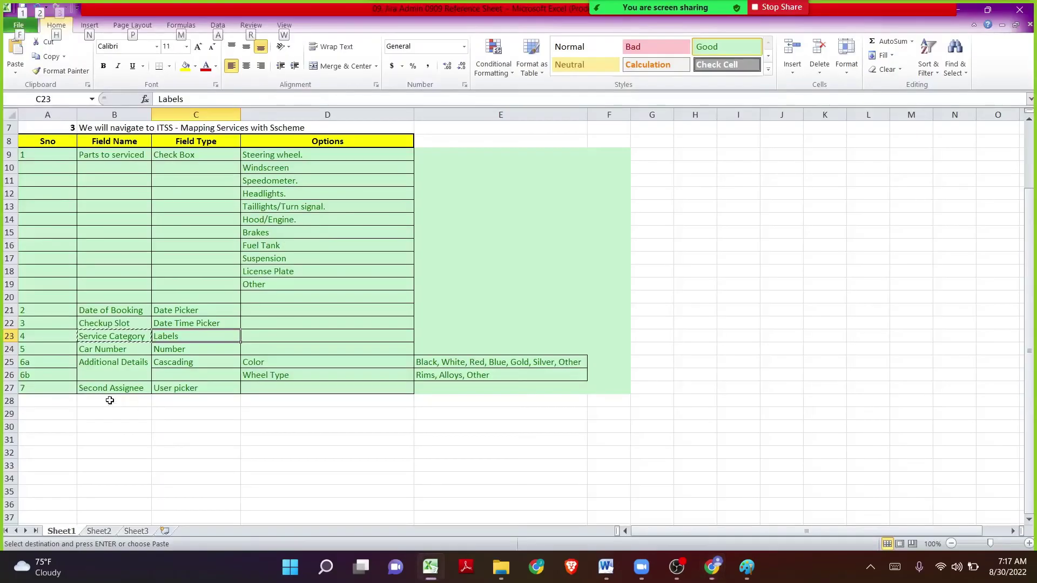
pyautogui.moveTo(96, 368); pyautogui.dragTo(513, 383)
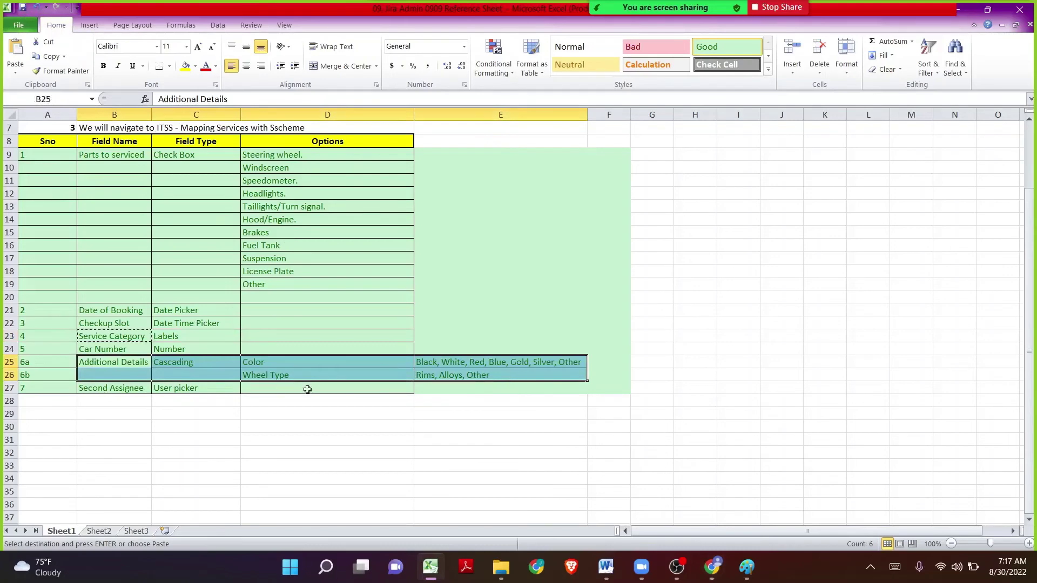
pyautogui.press('Escape')
pyautogui.scroll(-2, 307, 390)
pyautogui.moveTo(113, 283); pyautogui.dragTo(463, 298)
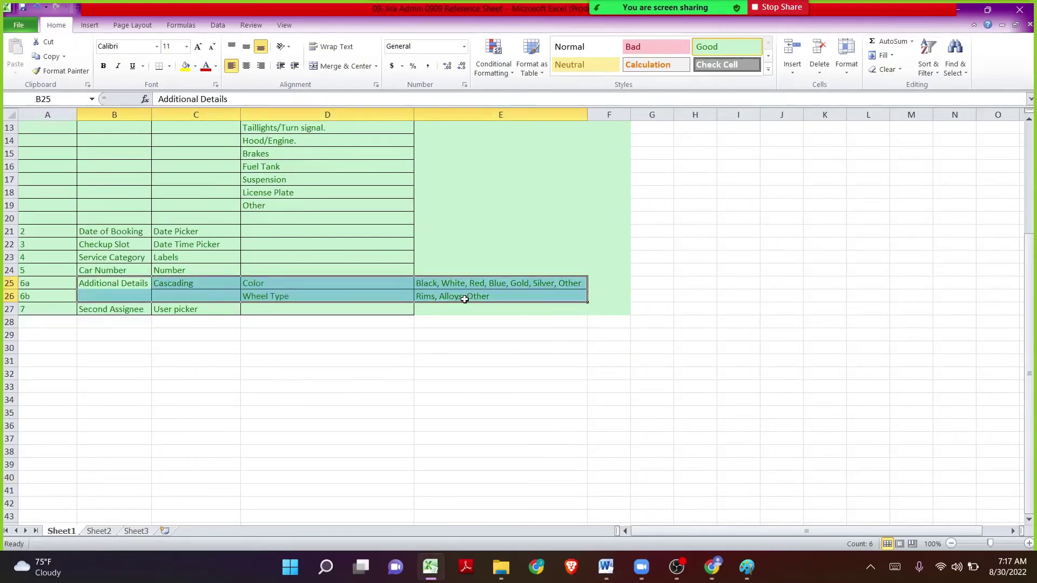
pyautogui.click(215, 290)
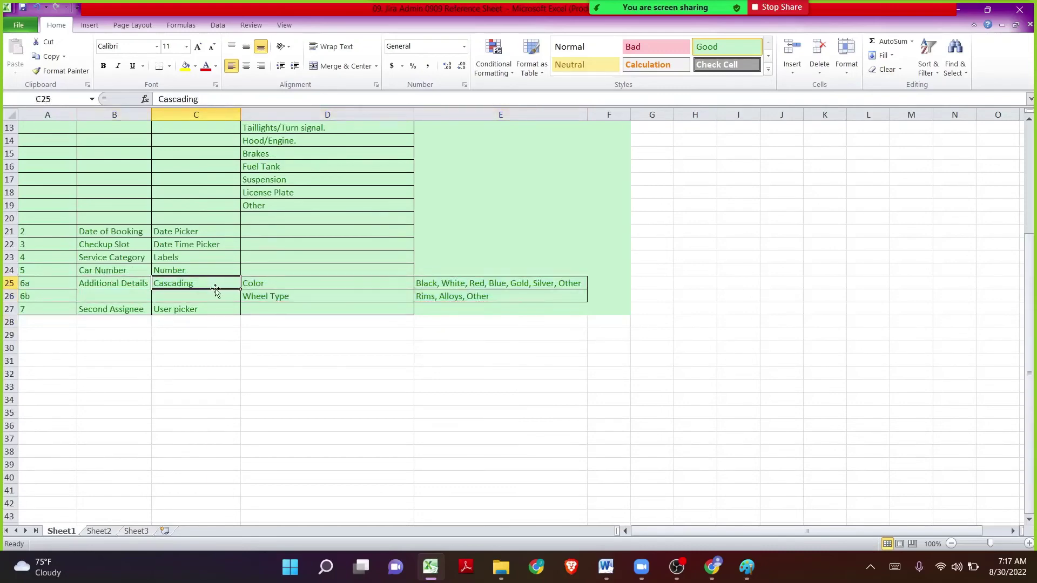
pyautogui.moveTo(110, 282); pyautogui.dragTo(125, 292)
pyautogui.click(327, 69)
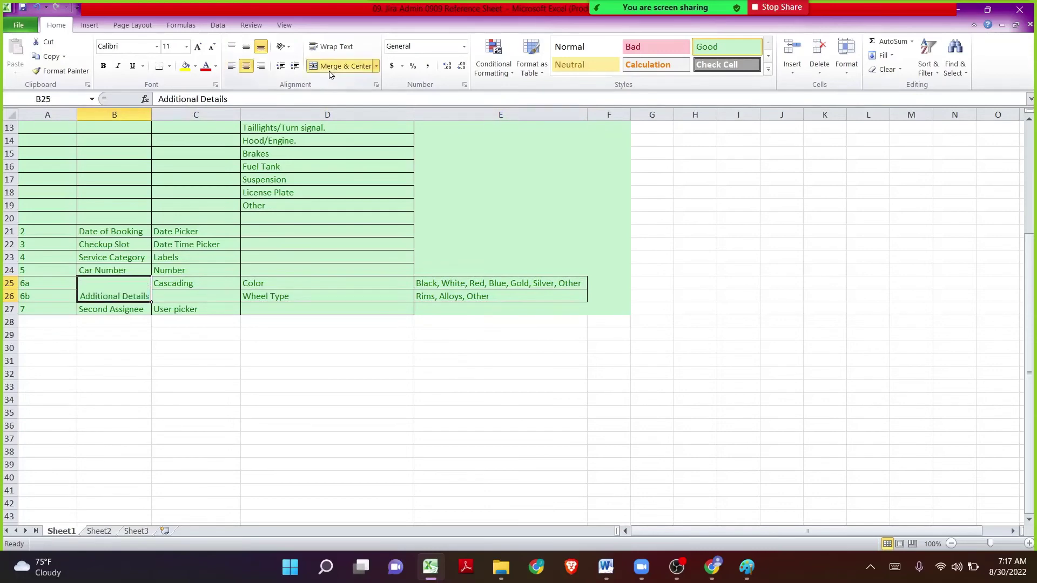
pyautogui.click(246, 47)
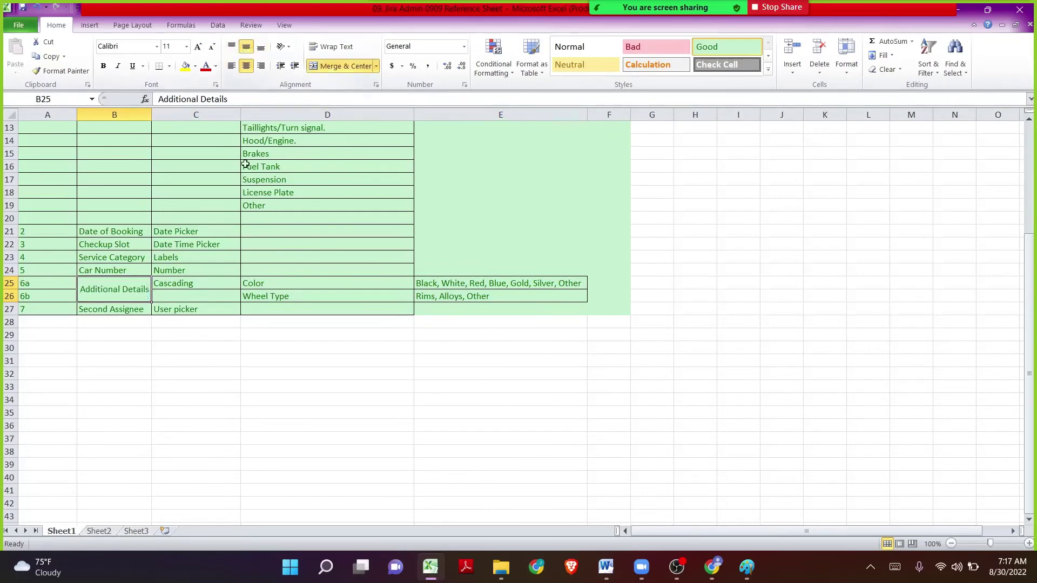
pyautogui.press('super+Tab')
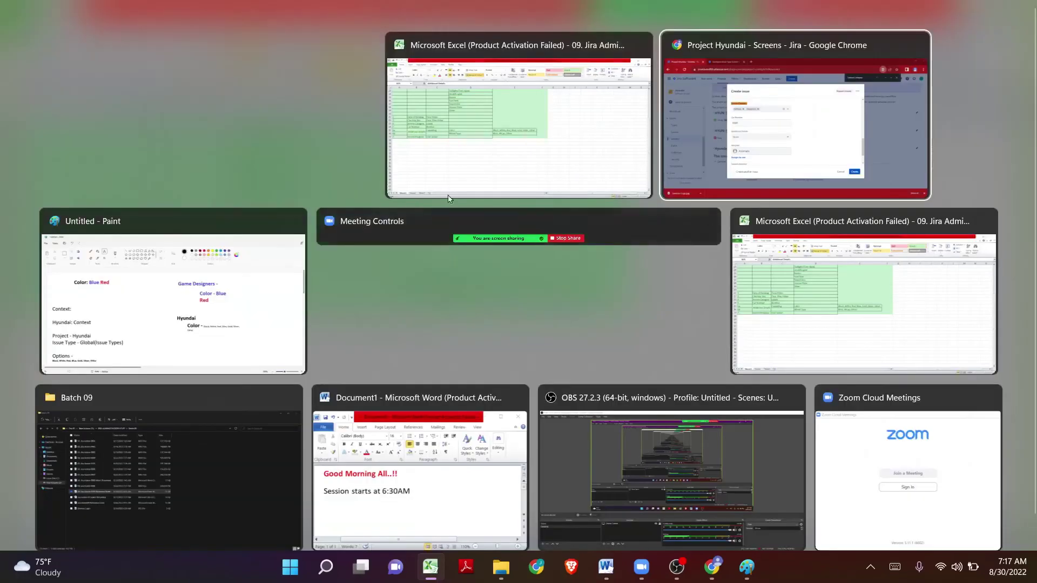
pyautogui.click(425, 145)
pyautogui.click(715, 570)
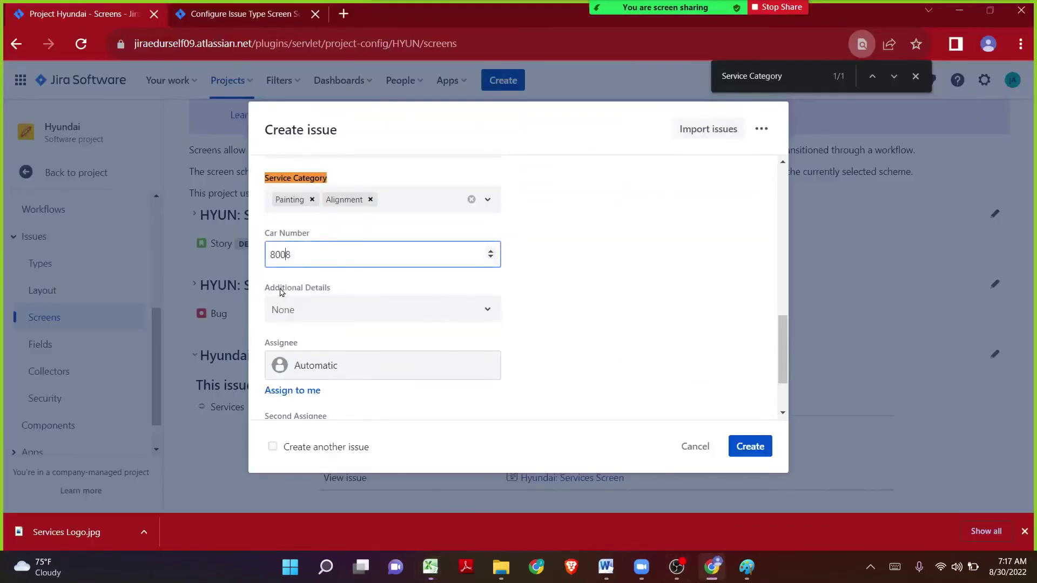
pyautogui.moveTo(260, 288); pyautogui.dragTo(330, 293)
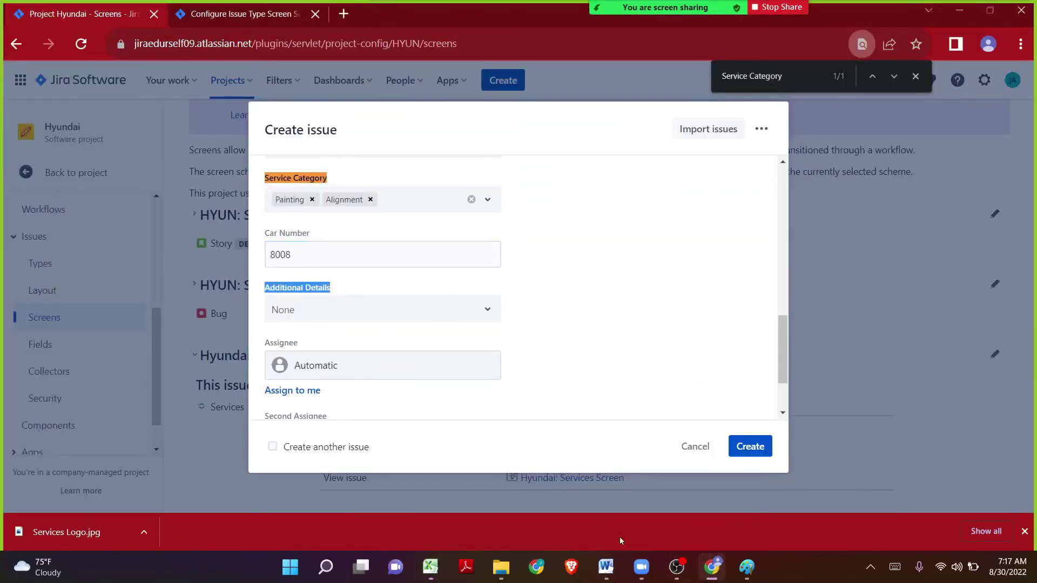
pyautogui.click(431, 567)
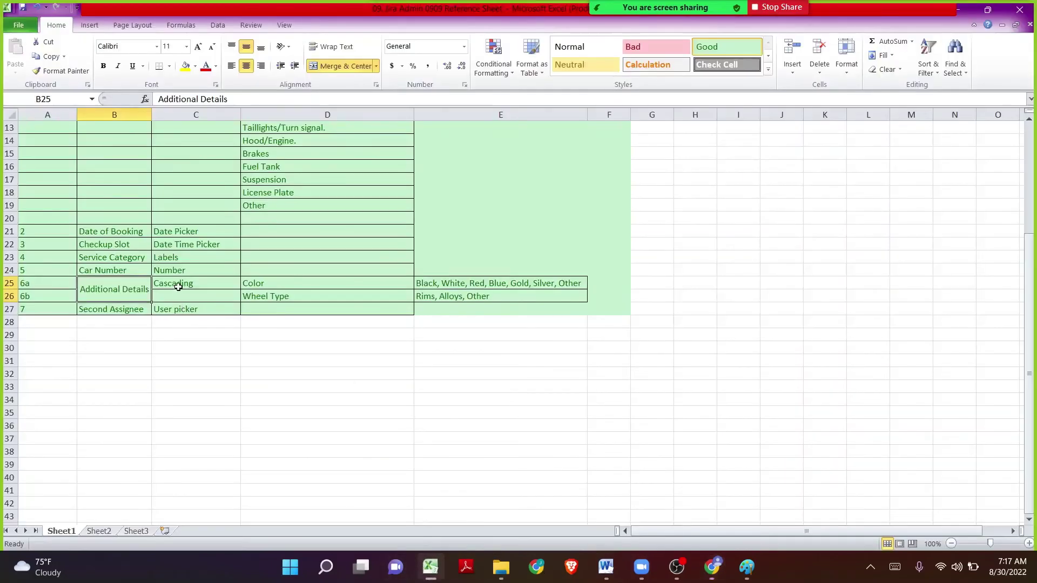
pyautogui.moveTo(262, 284); pyautogui.dragTo(269, 298)
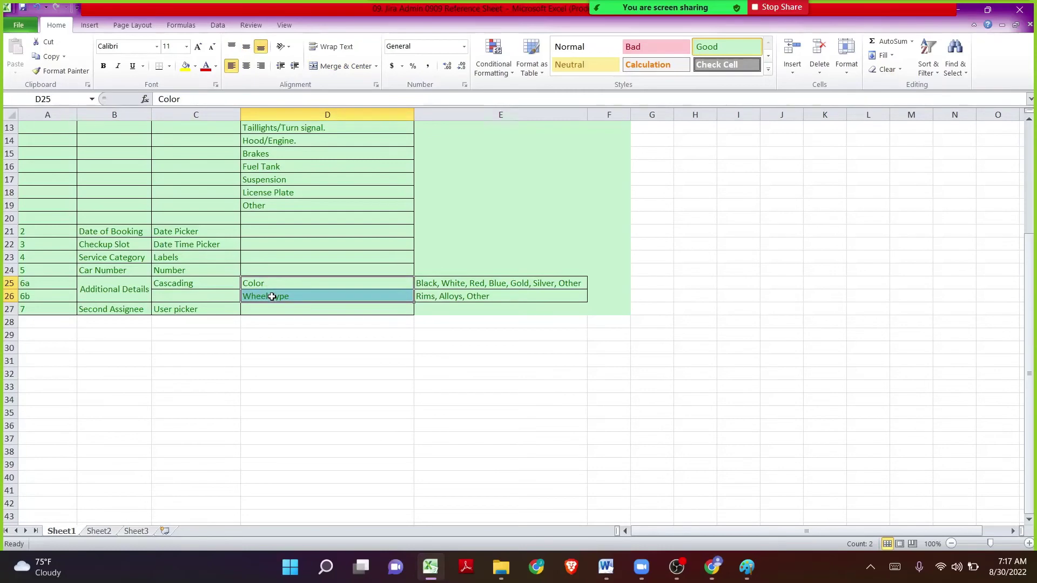
pyautogui.hotkey('alt', 'Tab')
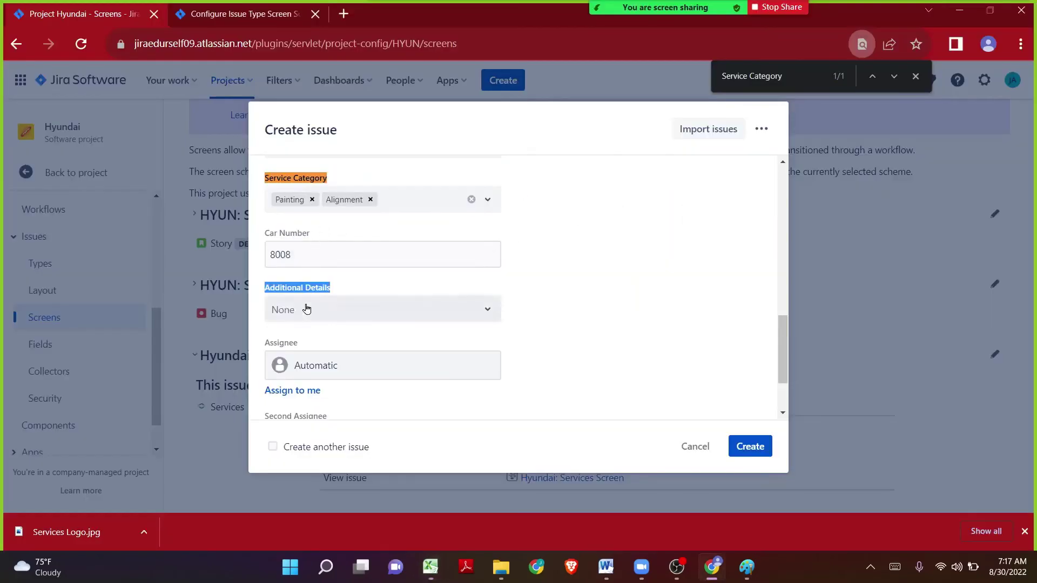
pyautogui.click(306, 308)
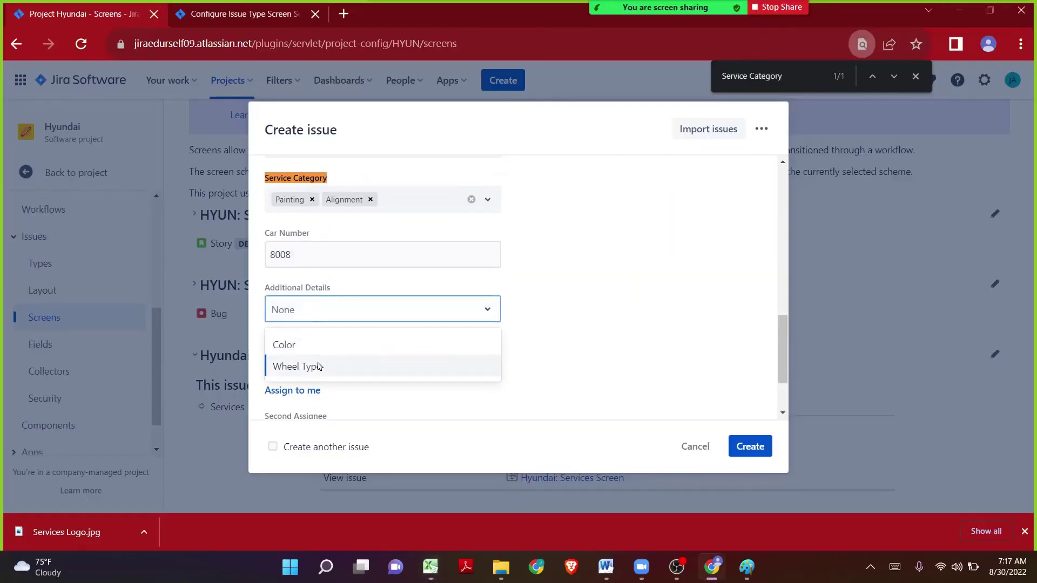
pyautogui.hotkey('alt', 'Tab')
pyautogui.click(280, 282)
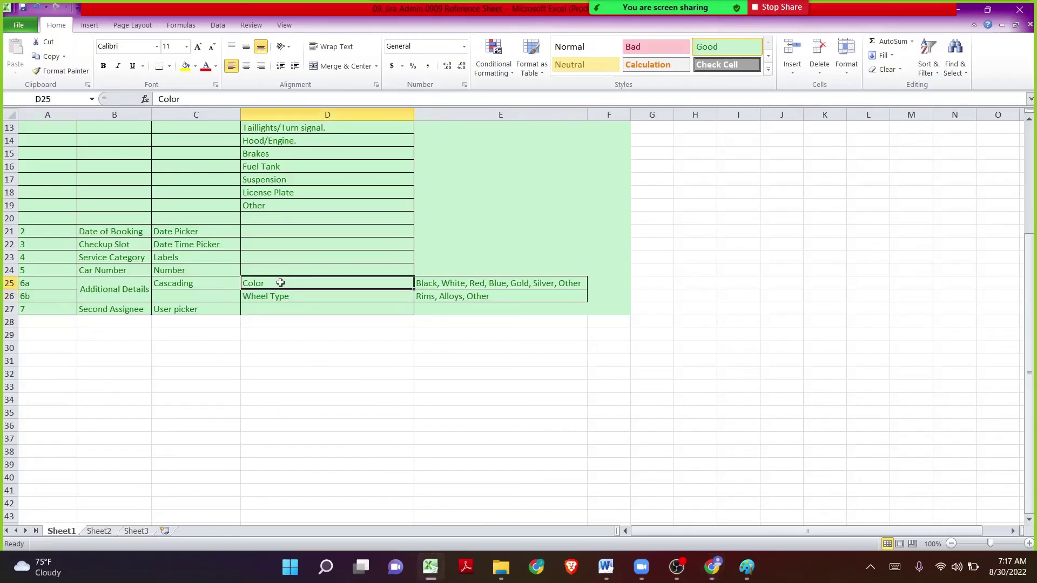
pyautogui.click(425, 286)
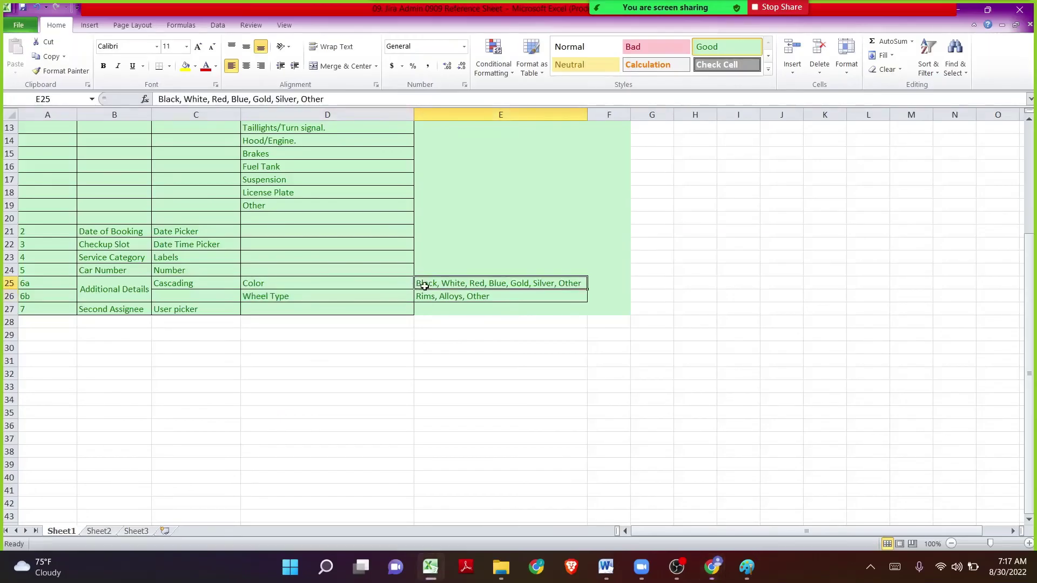
pyautogui.click(353, 300)
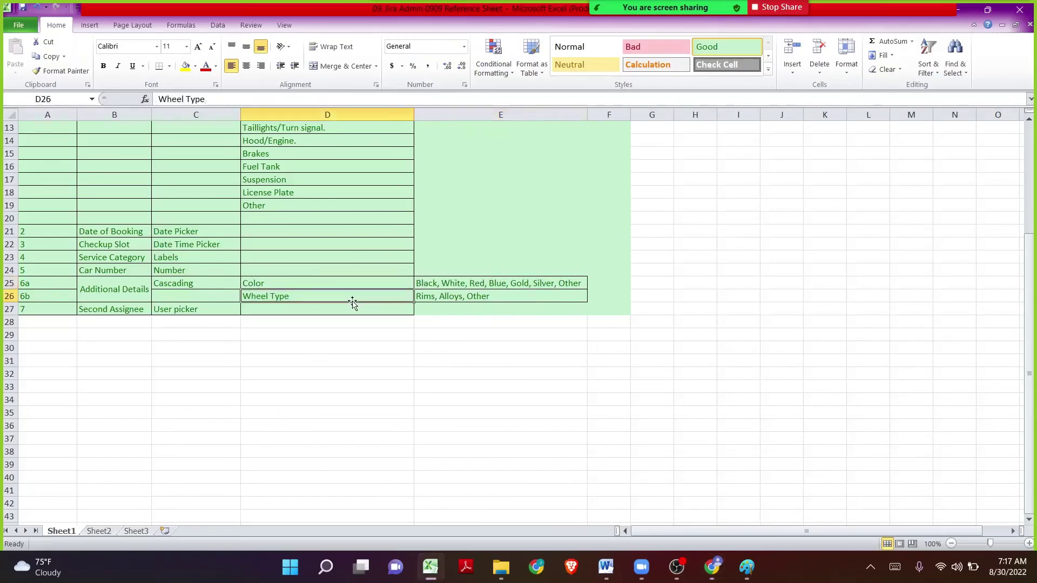
pyautogui.click(449, 298)
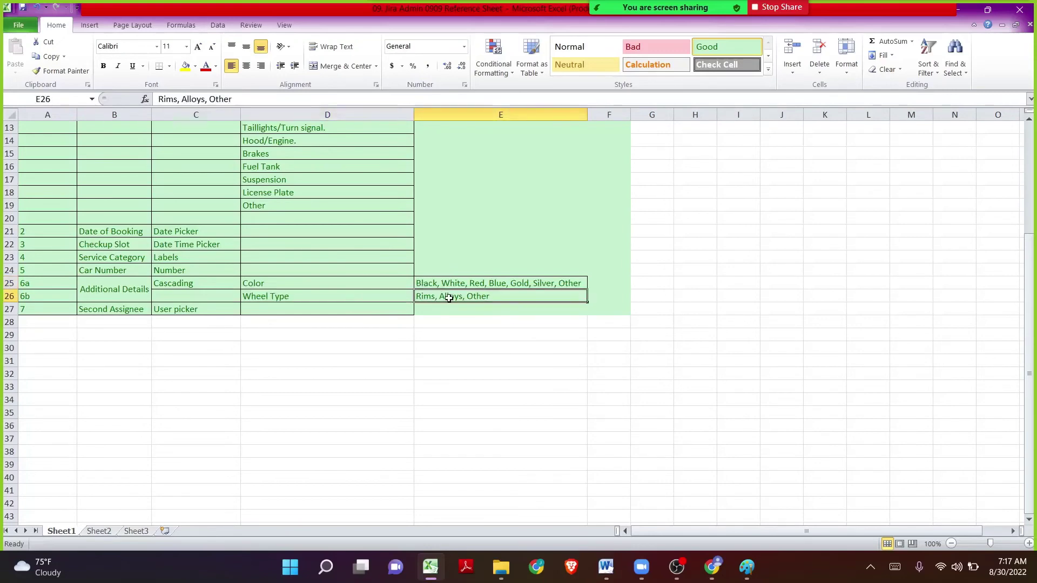
pyautogui.hotkey('alt', 'Tab')
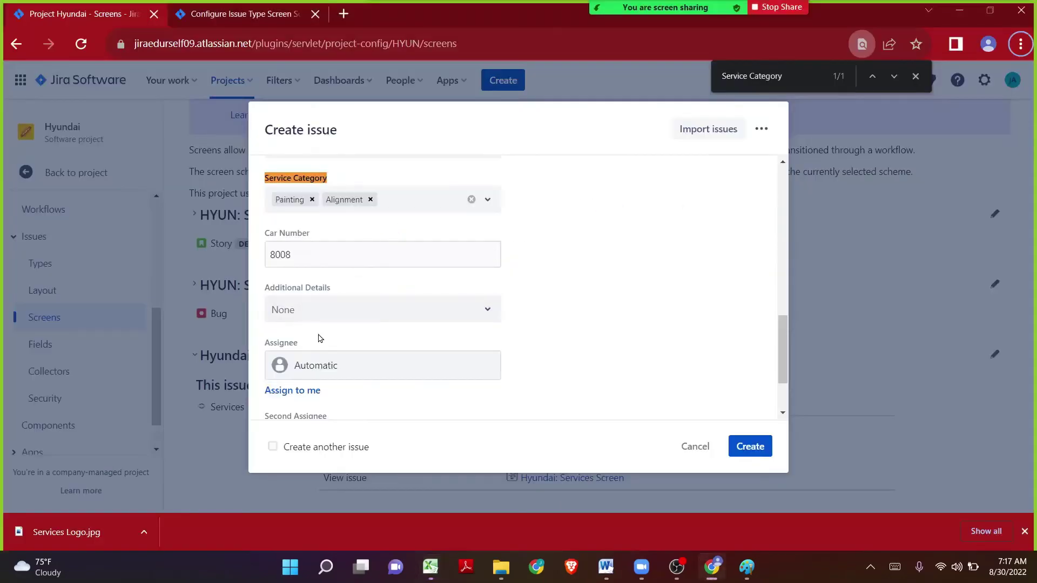
# Set Additional Details to Wheel Type with Alloys, replacing an initial Color/Blue choice
pyautogui.click(318, 310)
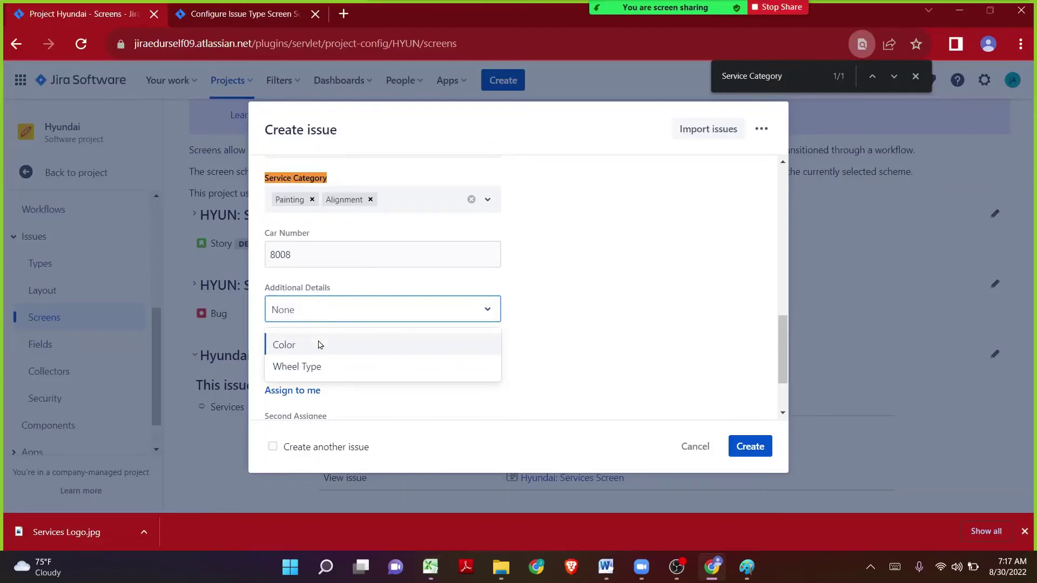
pyautogui.click(320, 345)
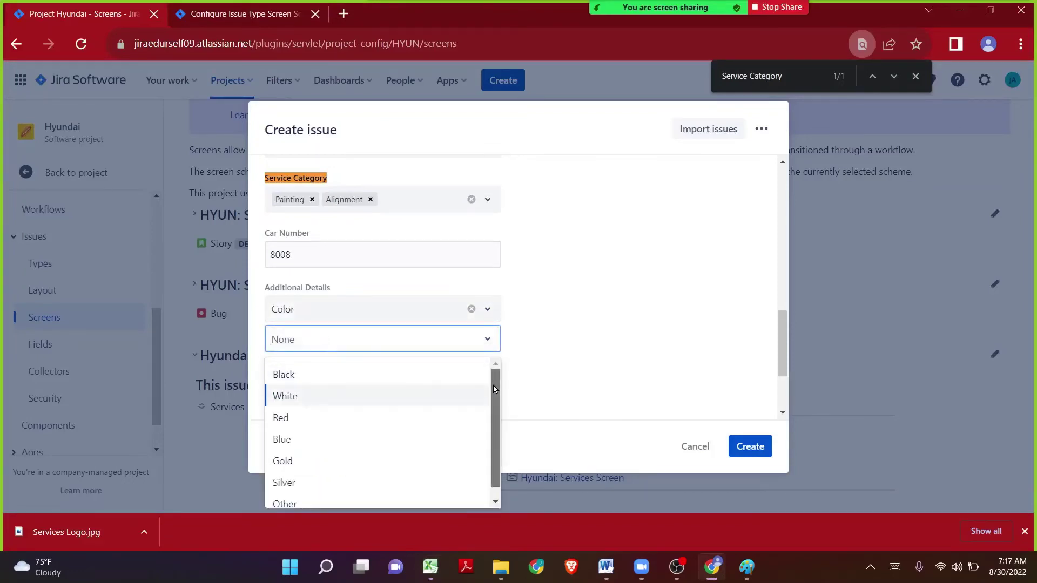
pyautogui.moveTo(494, 385); pyautogui.dragTo(486, 424)
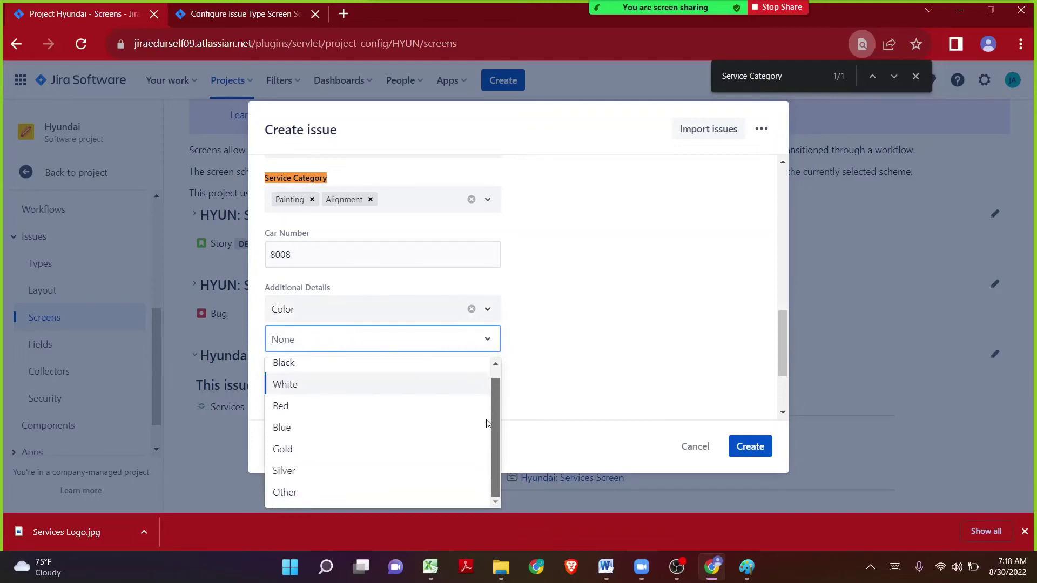
pyautogui.click(347, 427)
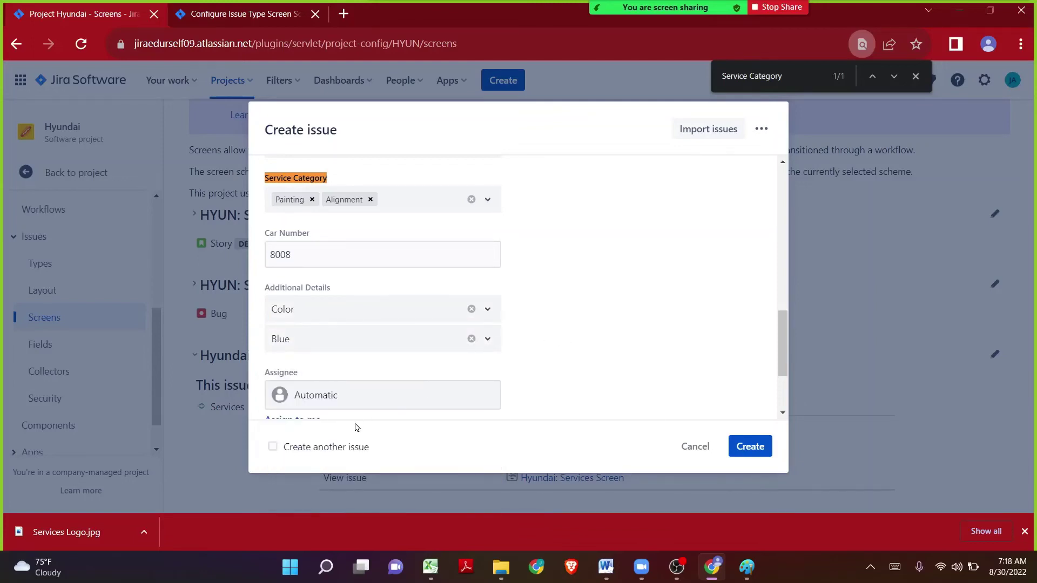
pyautogui.click(312, 306)
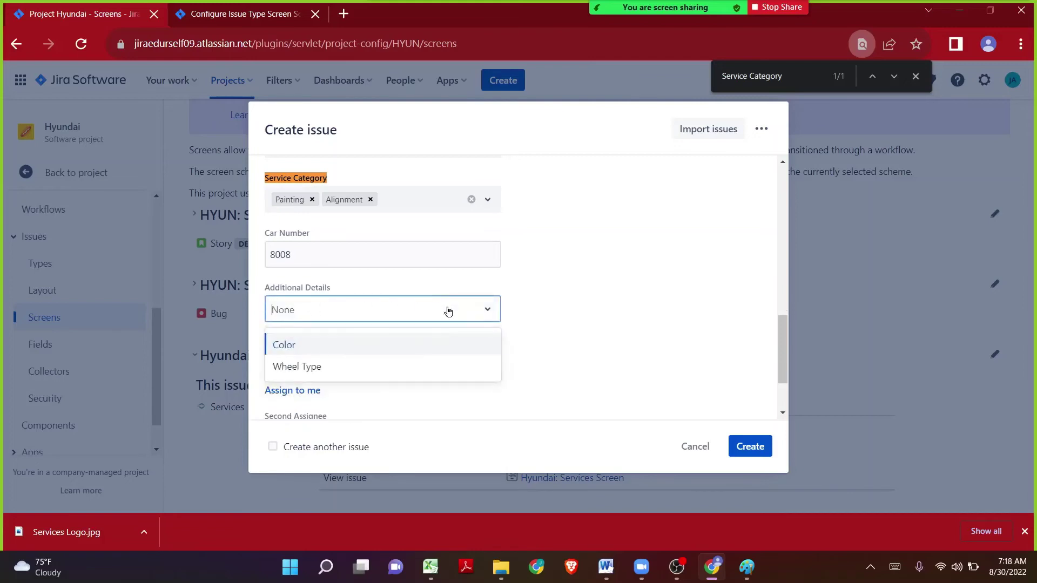
pyautogui.click(400, 315)
pyautogui.click(404, 310)
pyautogui.click(360, 371)
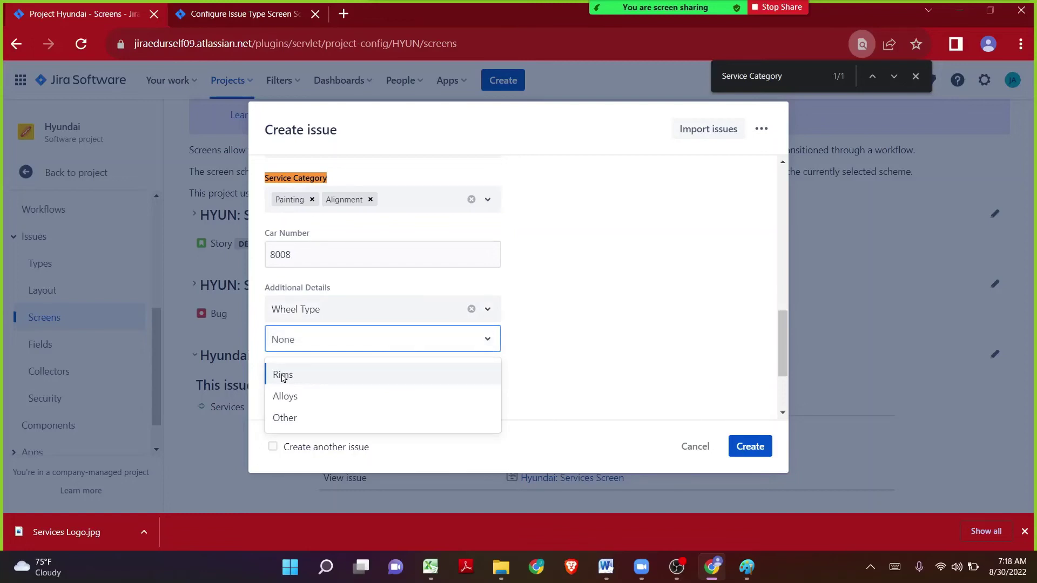
pyautogui.click(326, 397)
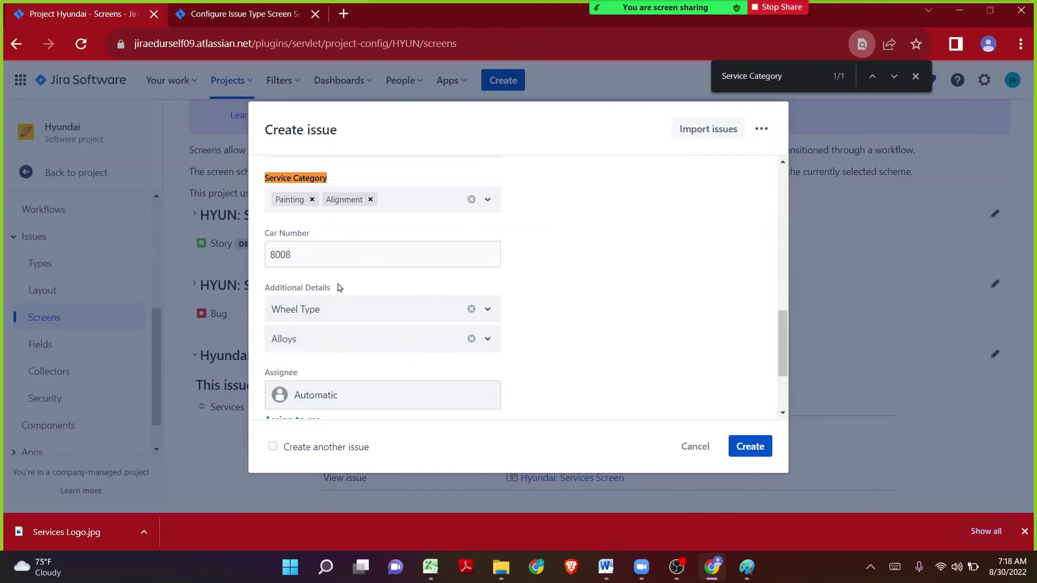
pyautogui.scroll(-2, 339, 287)
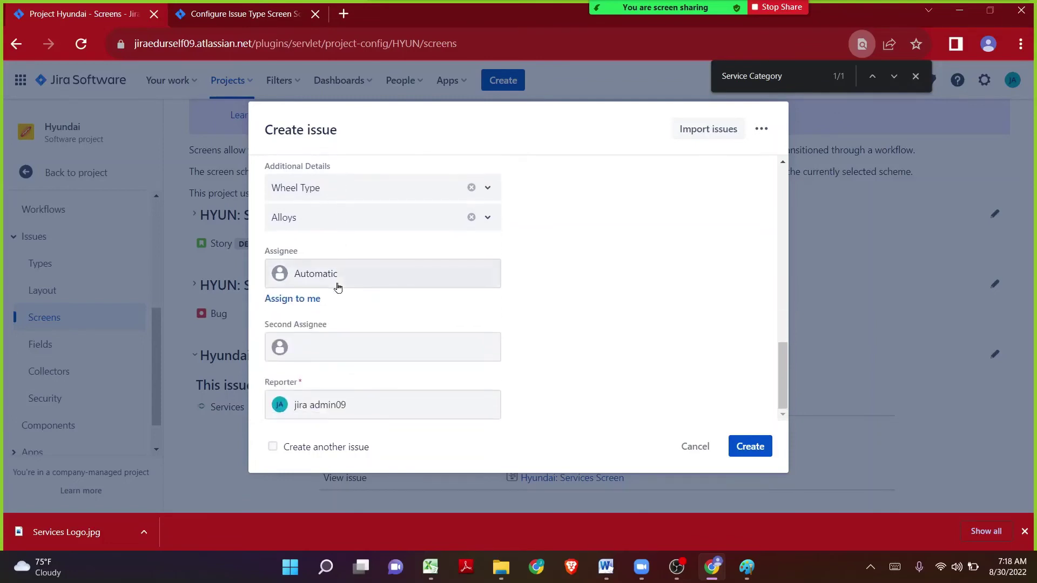
# Assign the new issue to a team member from the Assignee list
pyautogui.click(338, 288)
pyautogui.click(371, 377)
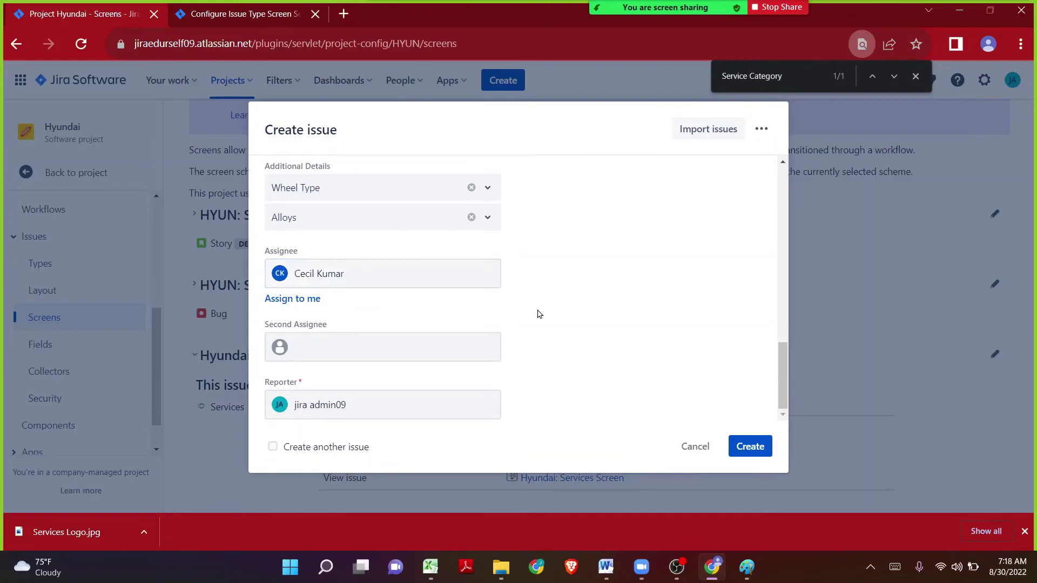
pyautogui.scroll(3, 540, 311)
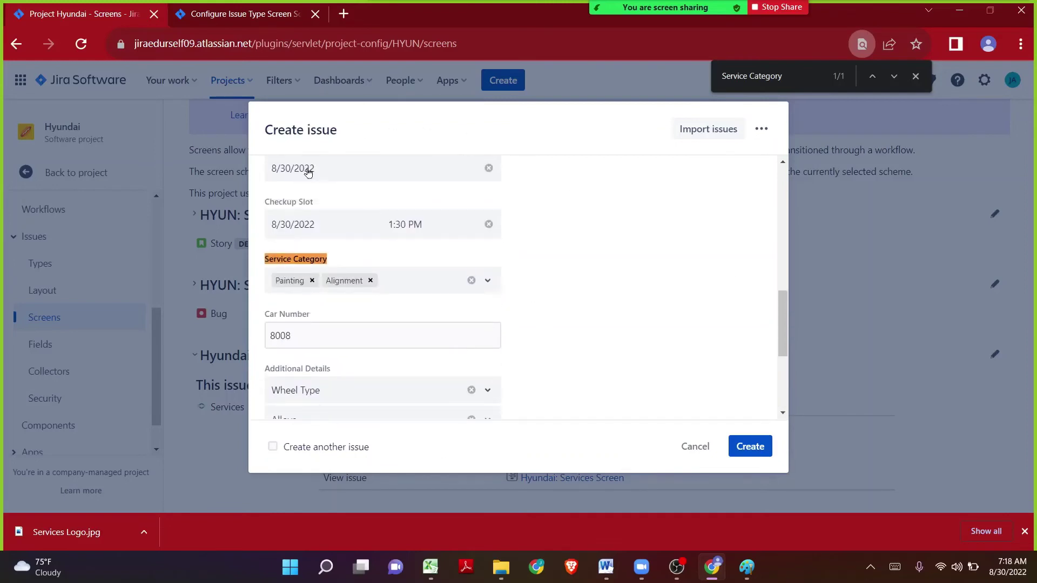
pyautogui.scroll(-3, 296, 225)
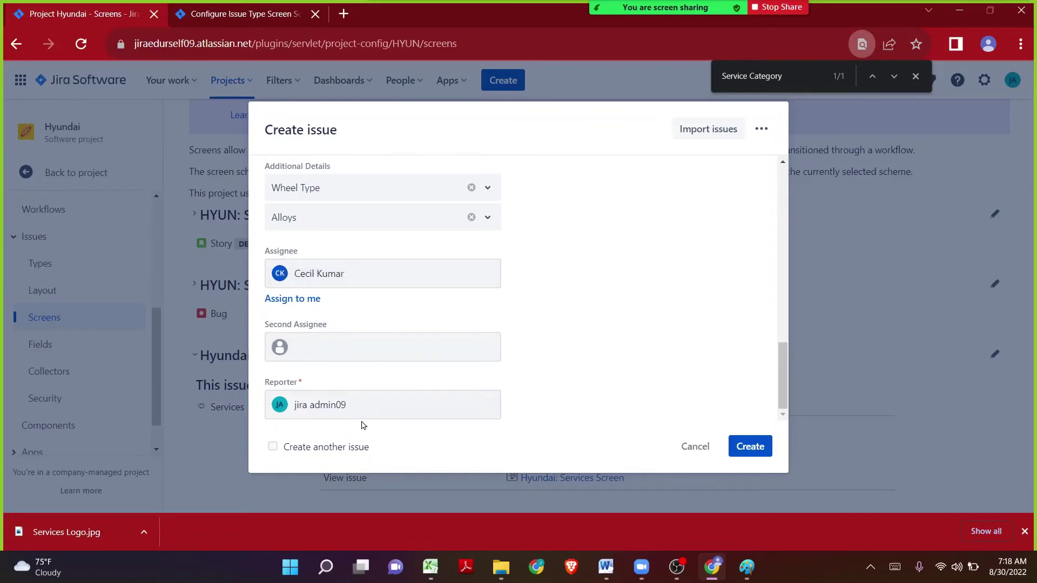
# Search for and pick a second assignee, then submit the form, revealing an empty required field
pyautogui.click(322, 352)
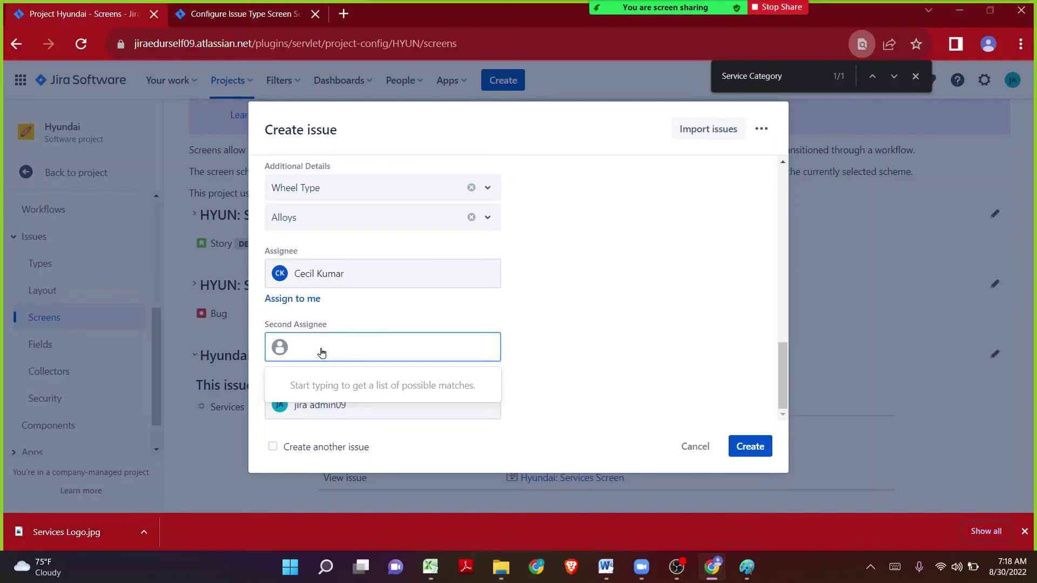
pyautogui.write('Ol')
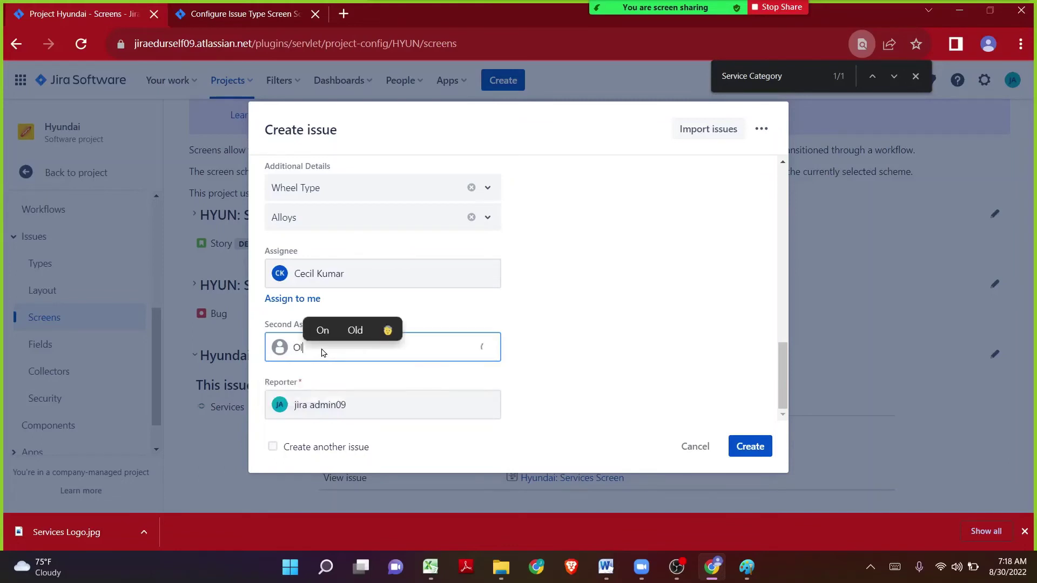
pyautogui.click(327, 386)
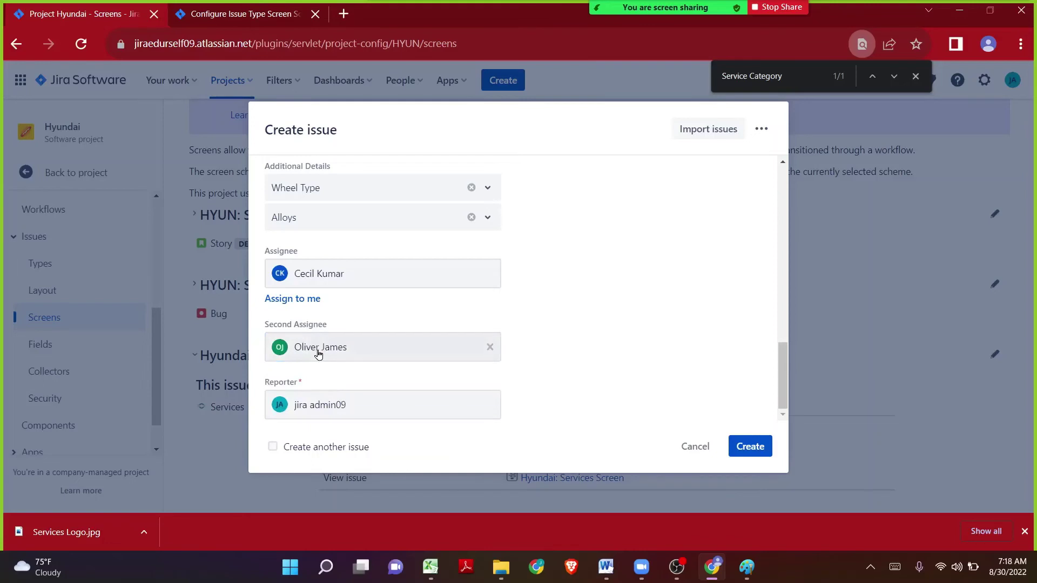
pyautogui.click(362, 354)
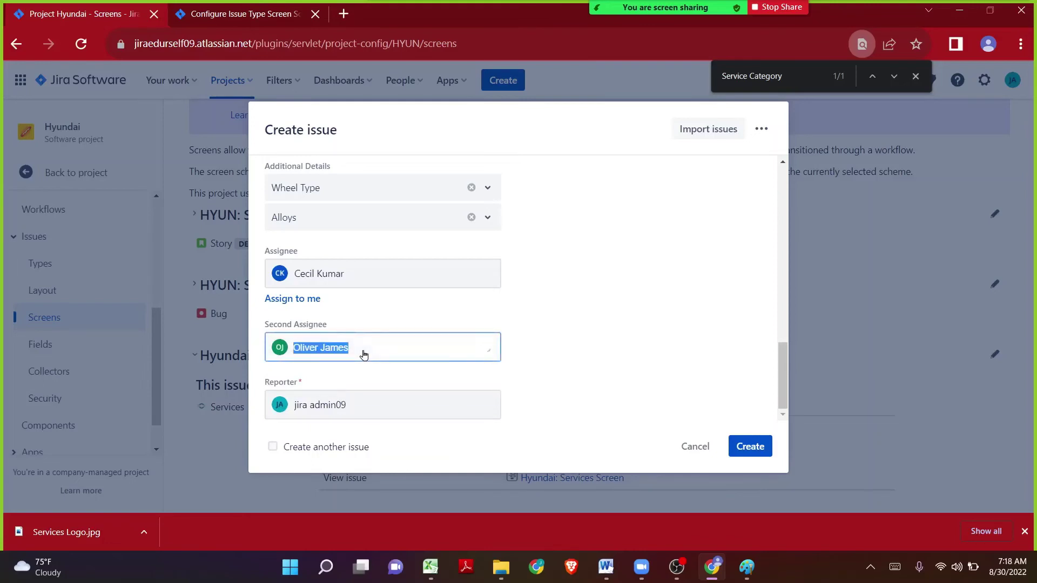
pyautogui.write('Suresh')
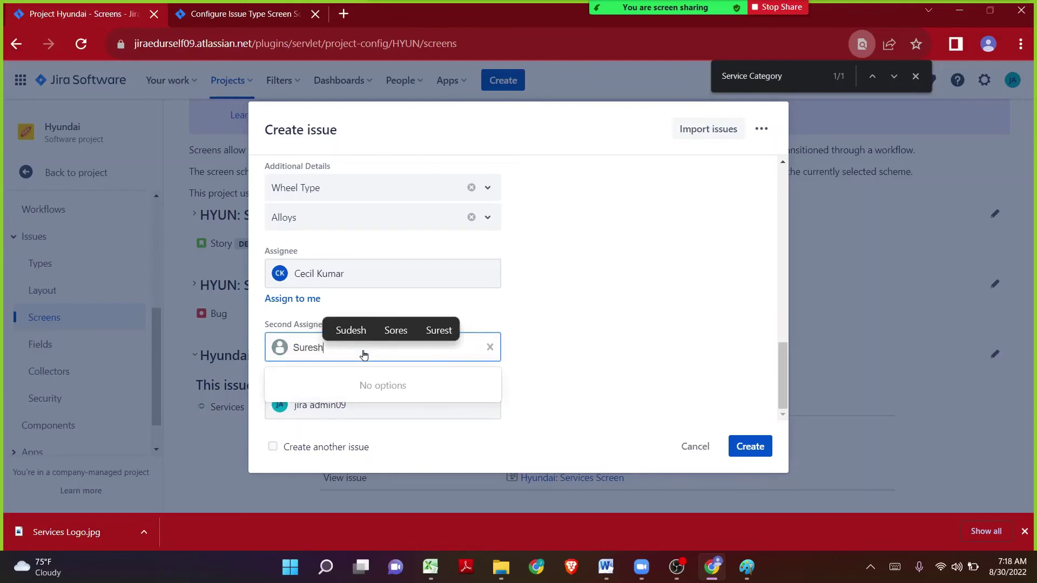
pyautogui.press('BackSpace')
pyautogui.press('Escape')
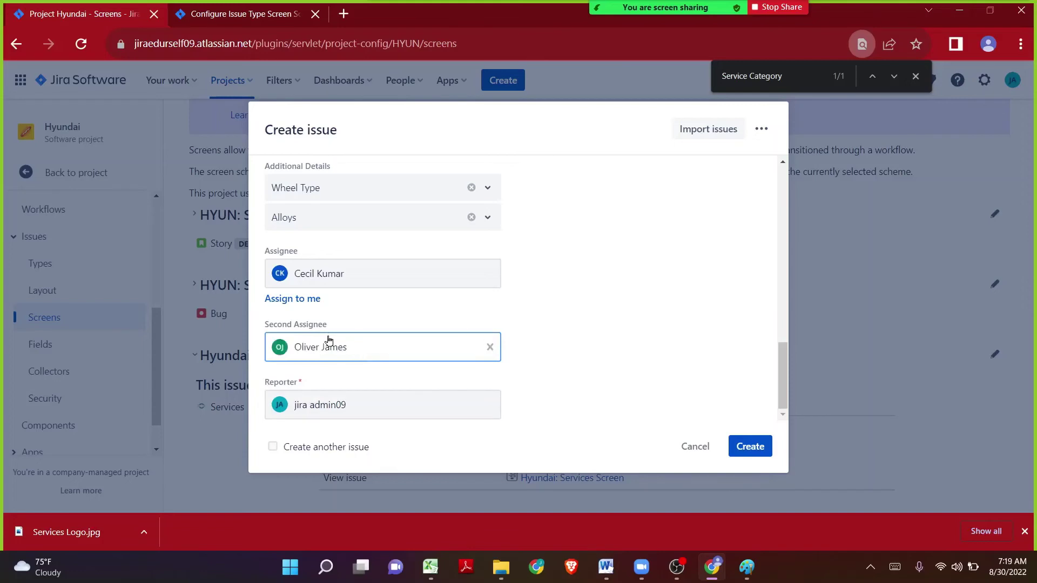
pyautogui.click(557, 319)
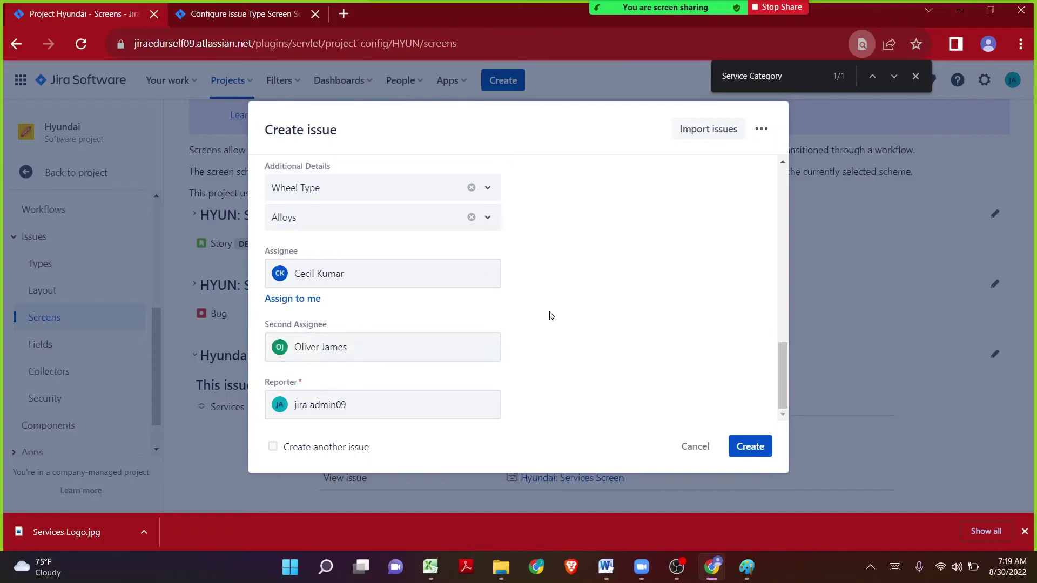
pyautogui.click(751, 445)
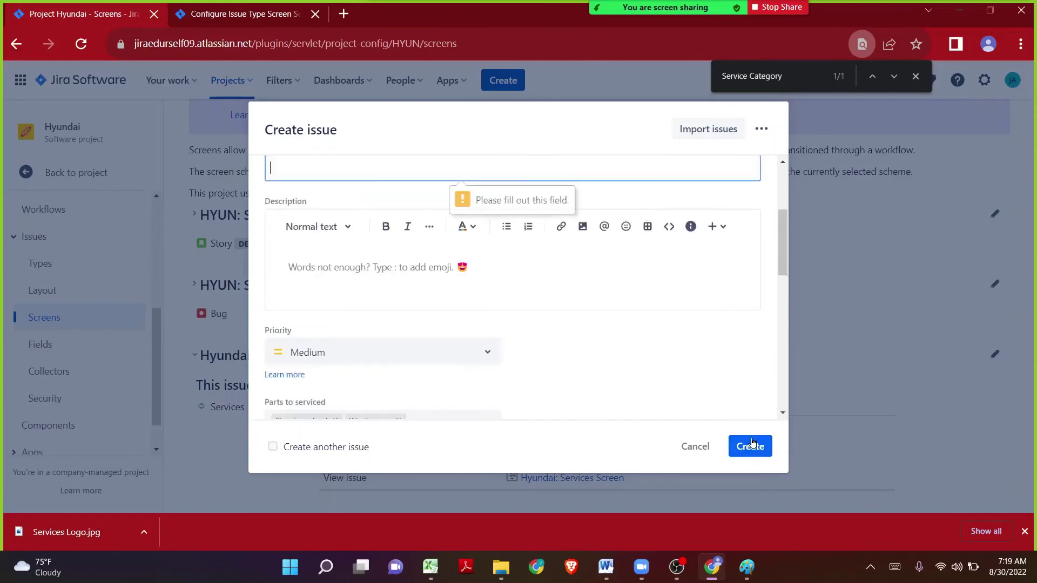
# Scroll through the incomplete Create issue form to review its fields
pyautogui.scroll(3, 406, 336)
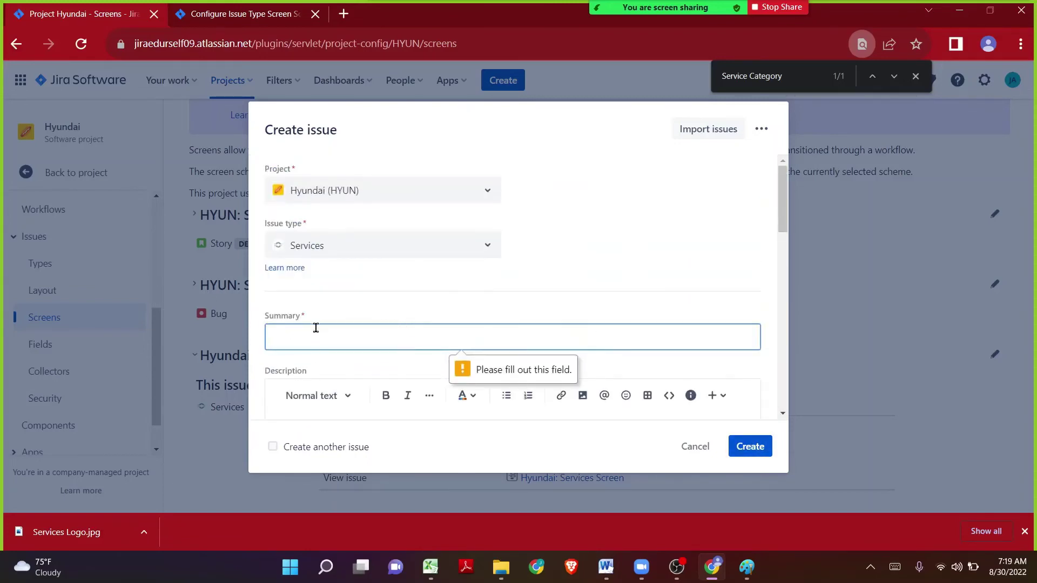
pyautogui.scroll(-5, 316, 330)
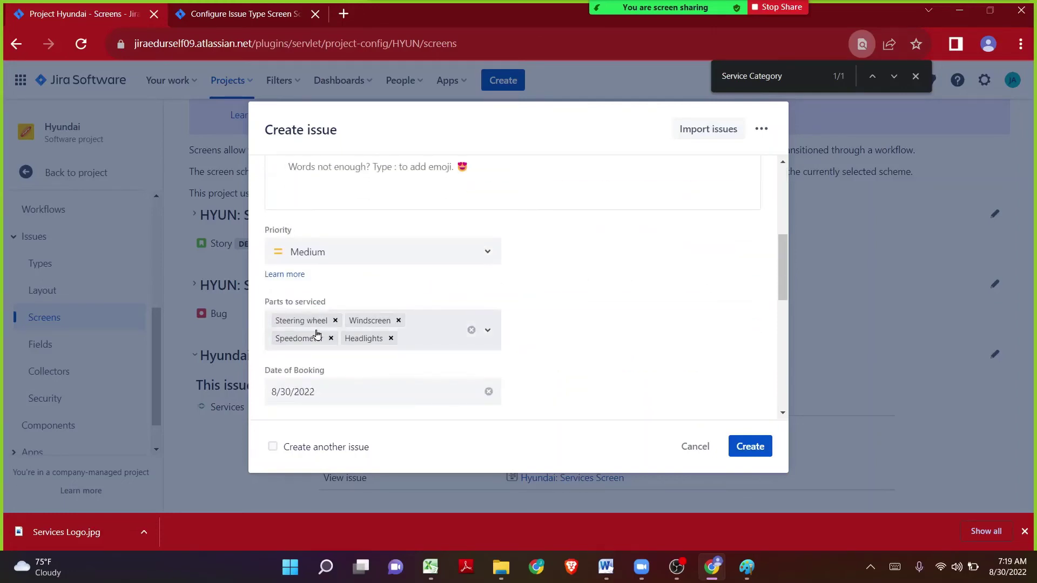
pyautogui.scroll(5, 324, 314)
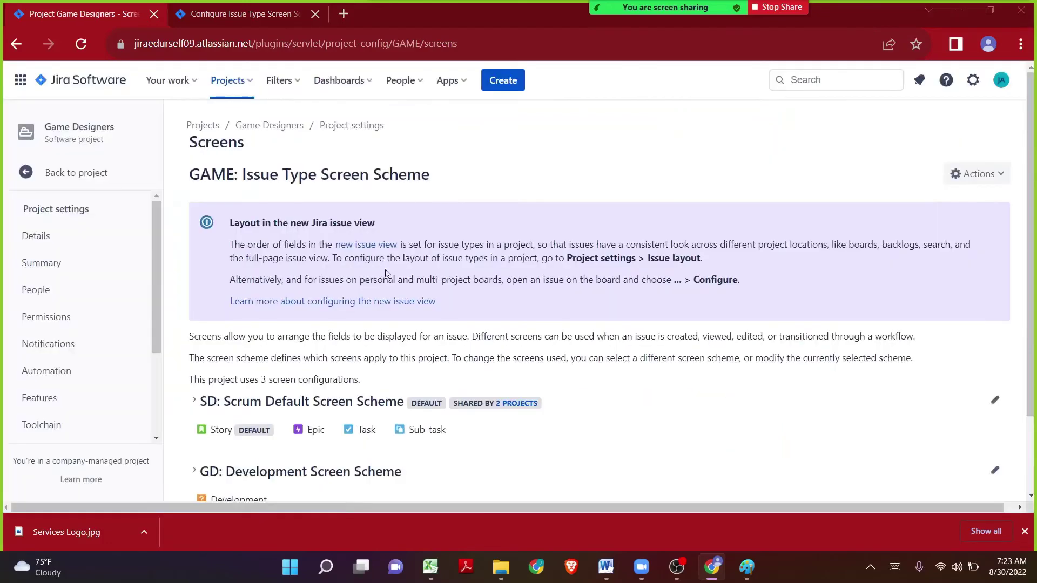
pyautogui.scroll(-2, 335, 329)
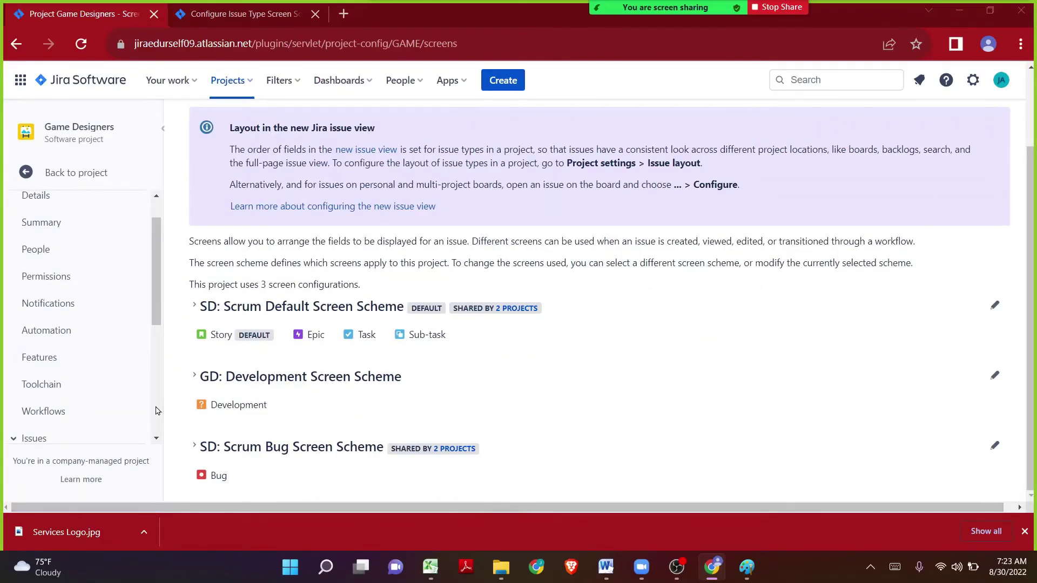
# Expand SD: Scrum Bug Screen Scheme to see that Bug uses SD: Scrum Bug Screen, checking the Excel sheet
pyautogui.moveTo(242, 482); pyautogui.dragTo(211, 479)
pyautogui.click(206, 452)
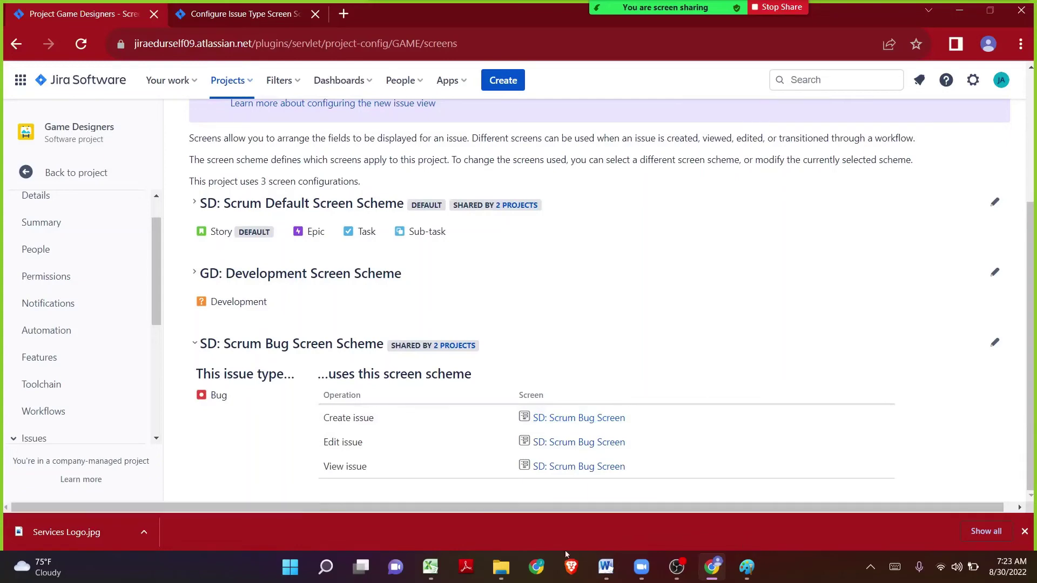
pyautogui.click(430, 567)
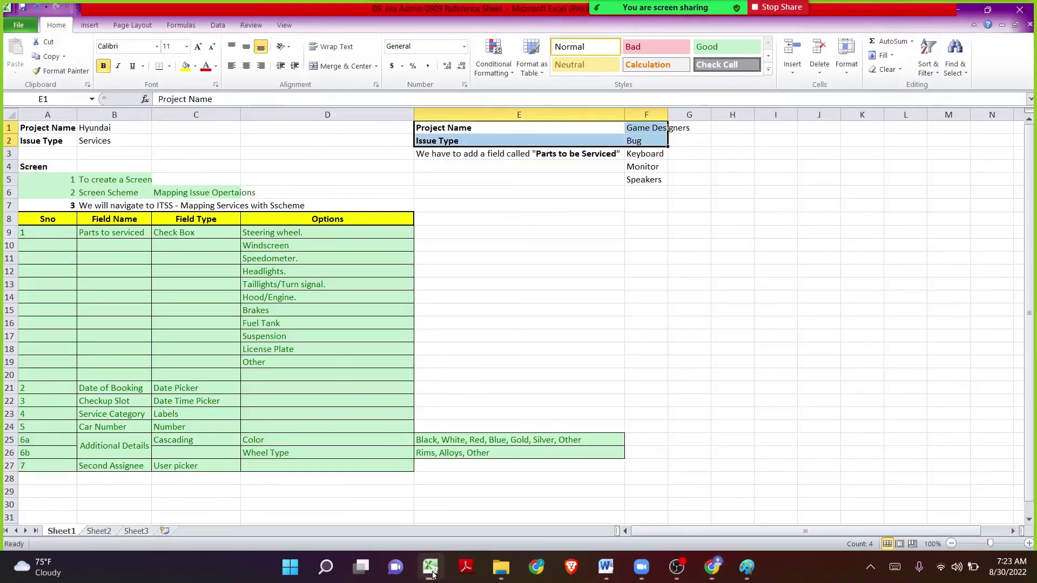
pyautogui.click(431, 572)
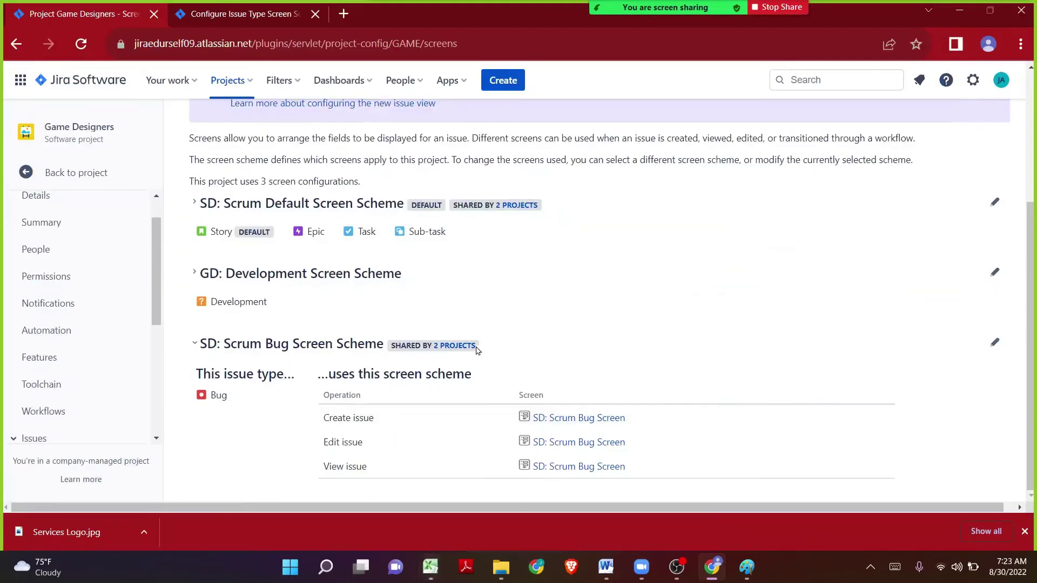
# Confirm the scheme is shared by Game Designers and Software Development
pyautogui.moveTo(519, 350); pyautogui.dragTo(434, 345)
pyautogui.click(556, 333)
pyautogui.moveTo(458, 351)
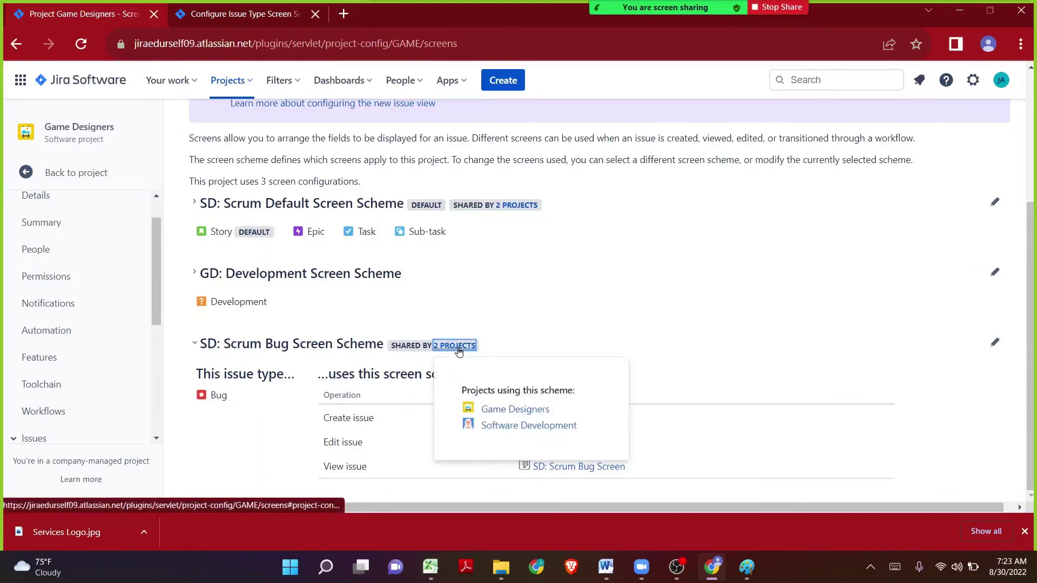
pyautogui.moveTo(463, 426); pyautogui.dragTo(570, 425)
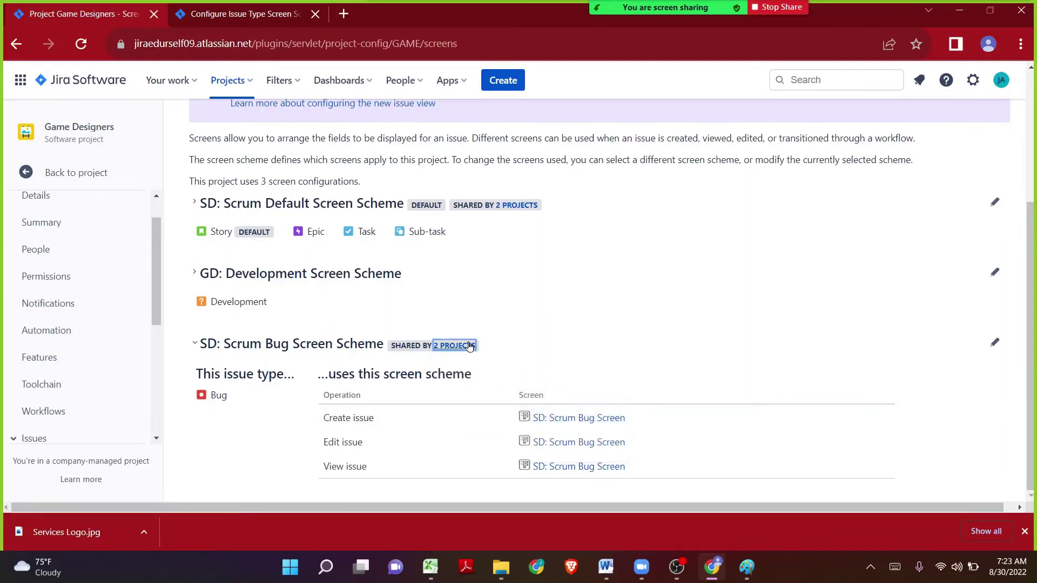
pyautogui.moveTo(469, 346)
pyautogui.moveTo(464, 425); pyautogui.dragTo(574, 428)
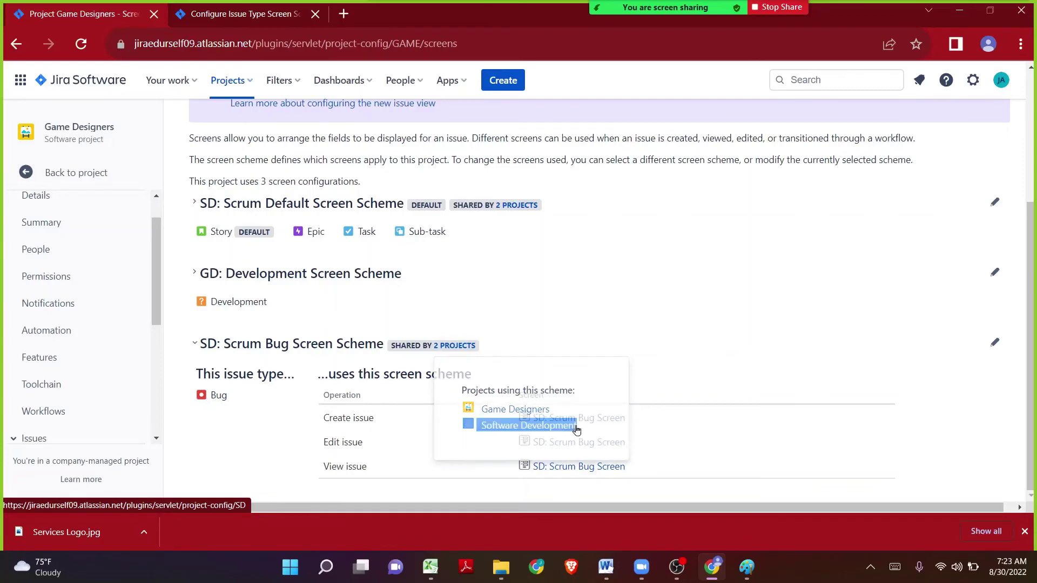
# Append '/Software Development' to F1 in Excel, autofit column F and bold F1
pyautogui.hotkey('alt', 'Tab')
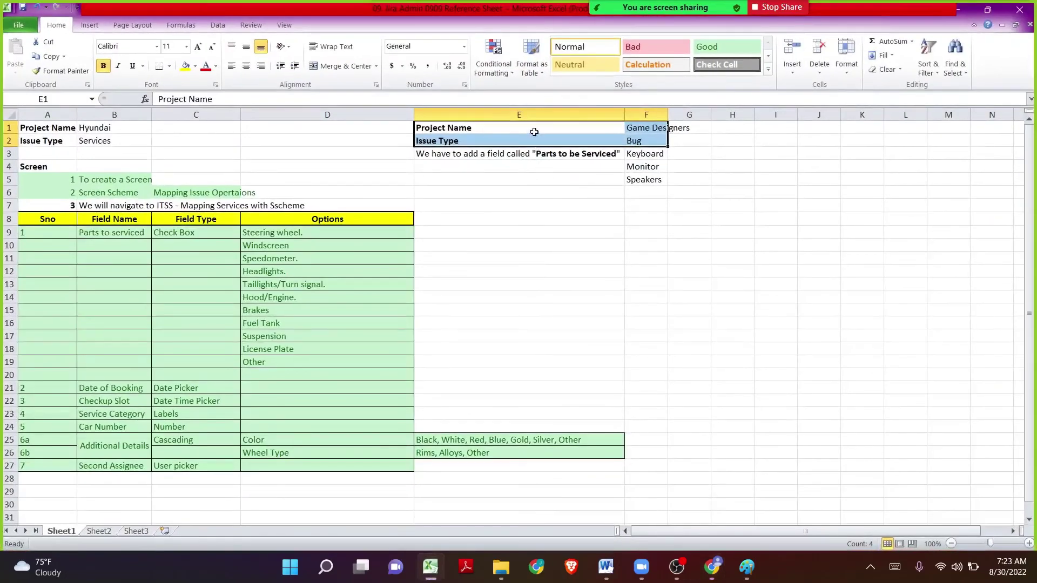
pyautogui.doubleClick(639, 126)
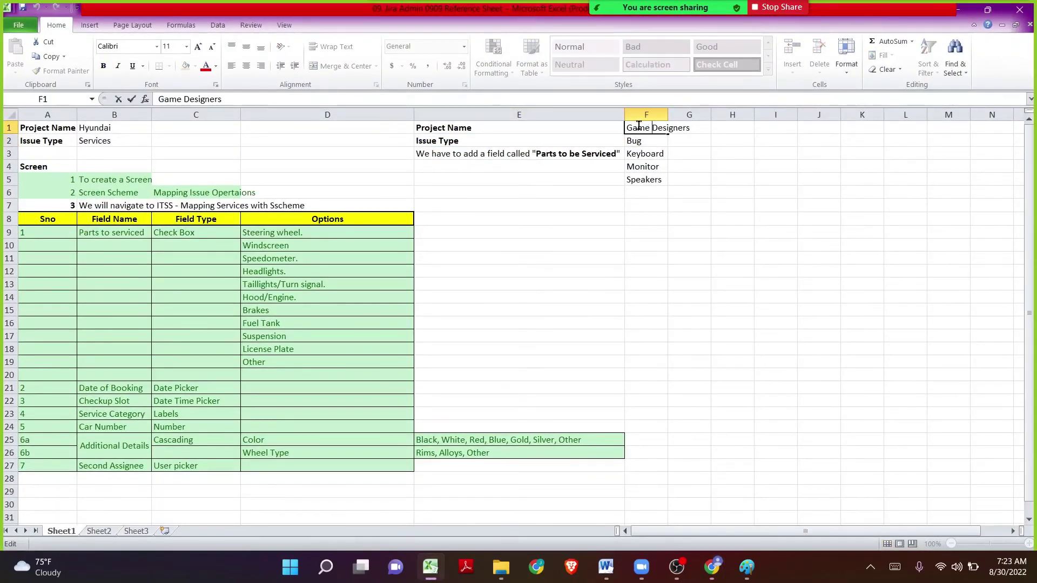
pyautogui.write('/Software Development')
pyautogui.press('Return')
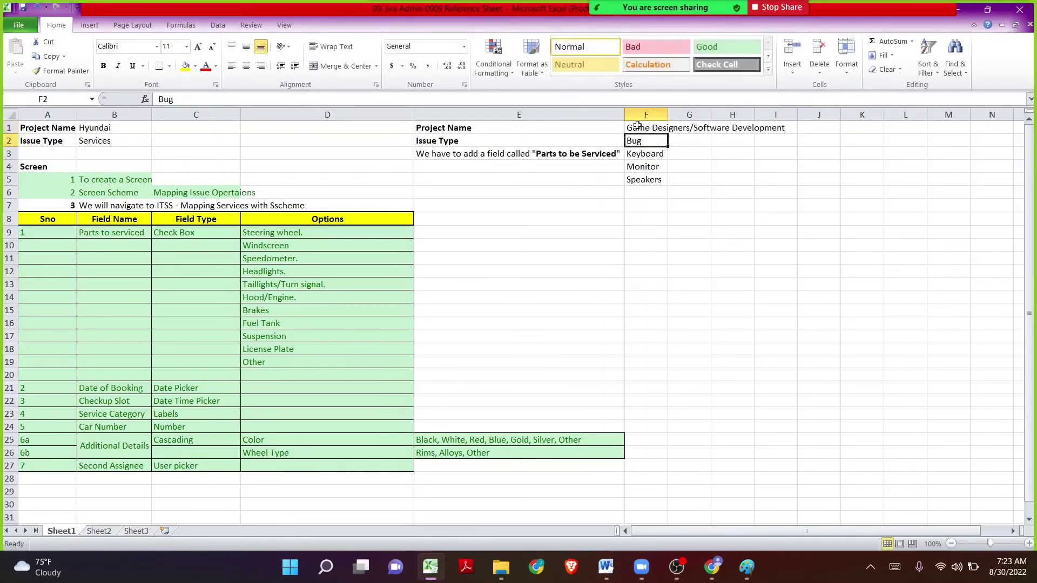
pyautogui.doubleClick(667, 114)
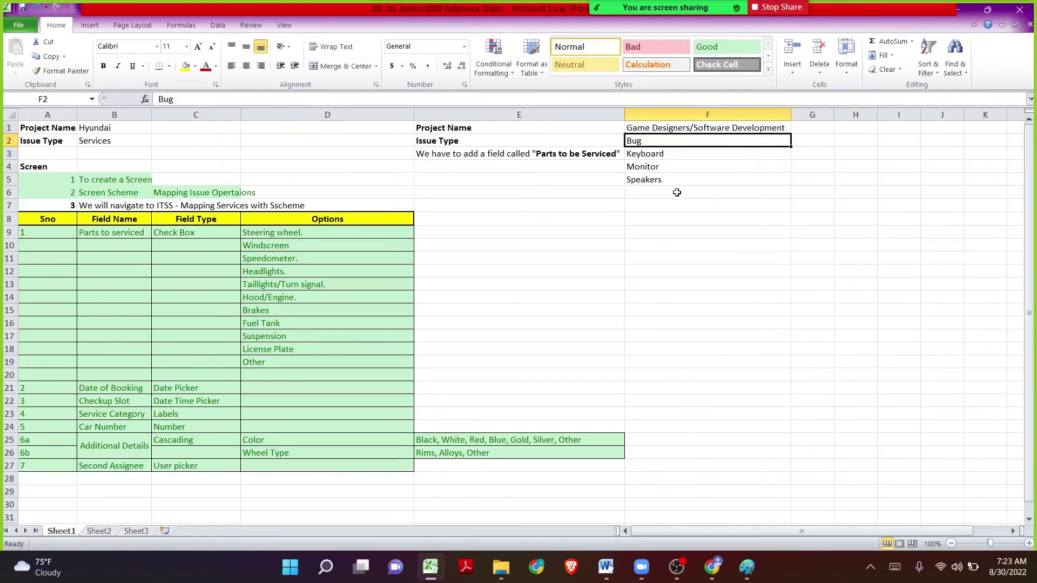
pyautogui.click(653, 128)
pyautogui.hotkey('ctrl', 'b')
pyautogui.click(662, 214)
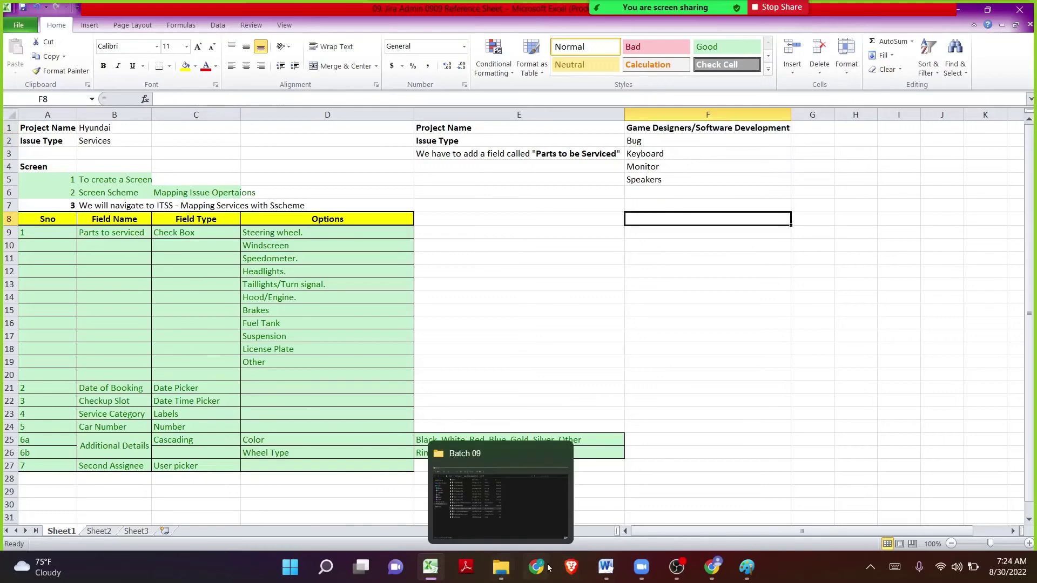
pyautogui.click(713, 567)
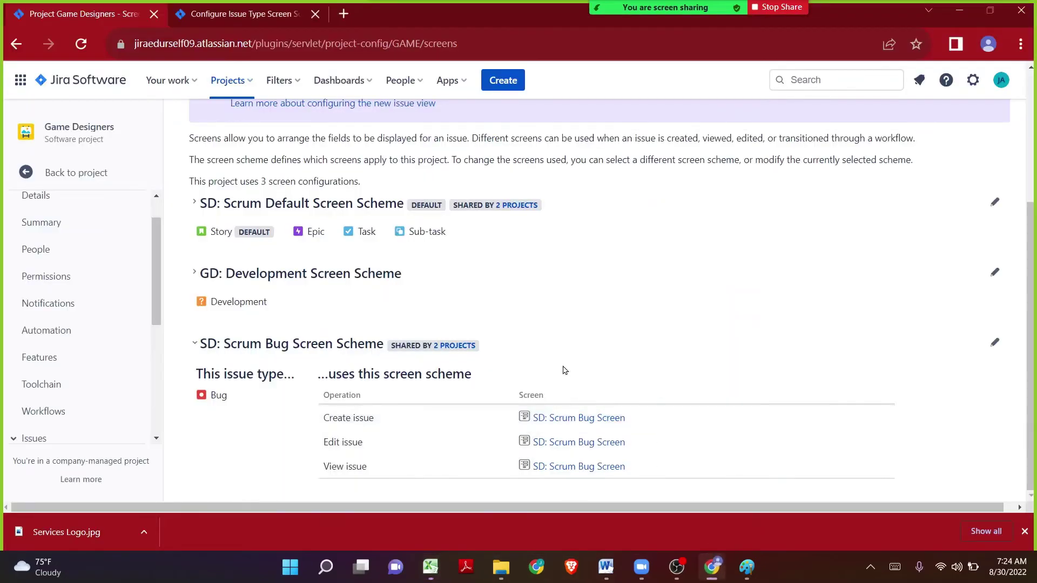
# Add the Parts to serviced field to SD: Scrum Bug Screen
pyautogui.click(571, 425)
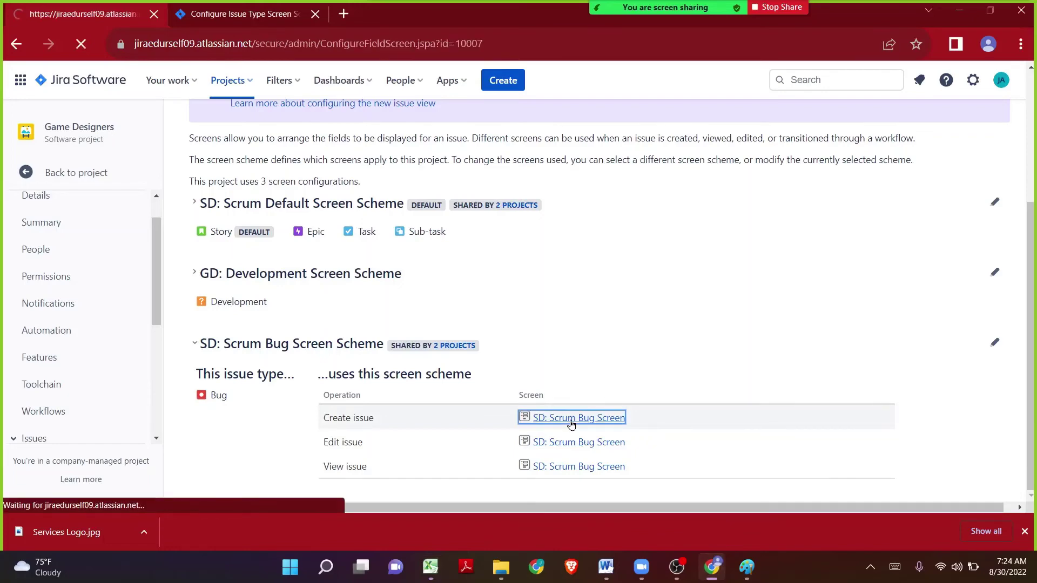
pyautogui.scroll(-5, 571, 424)
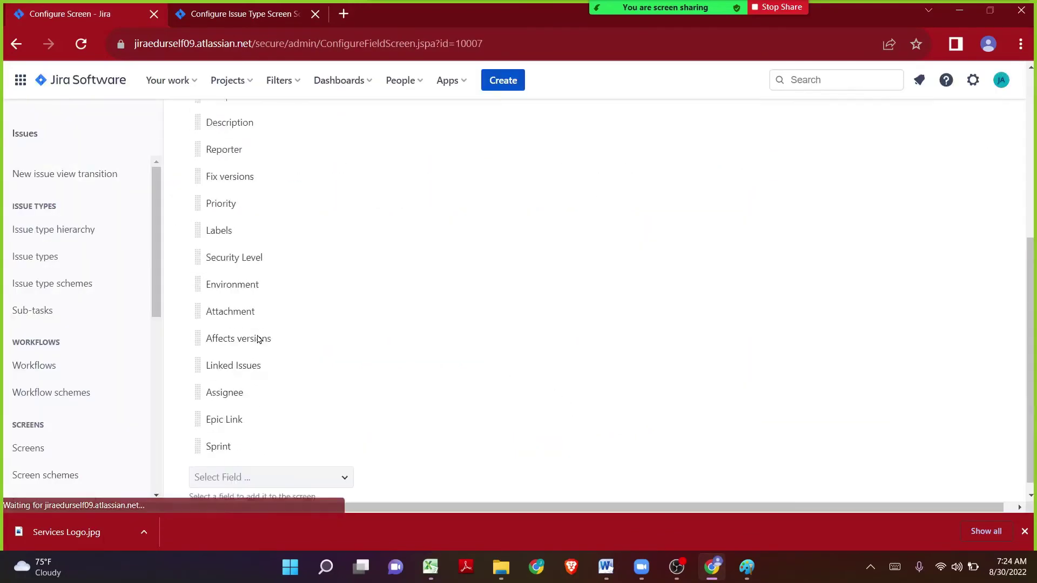
pyautogui.click(265, 458)
pyautogui.write('Parts')
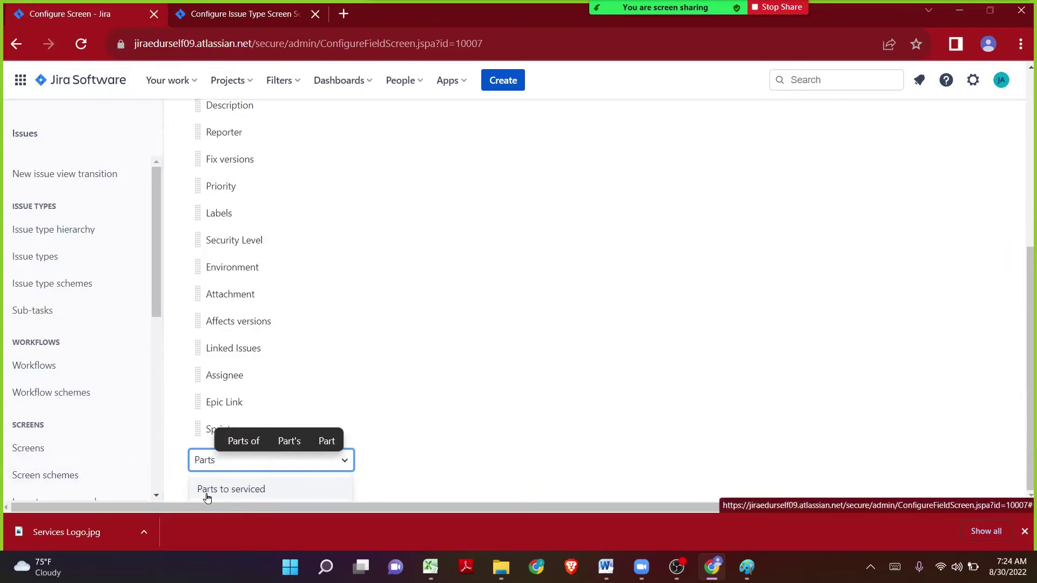
pyautogui.click(227, 494)
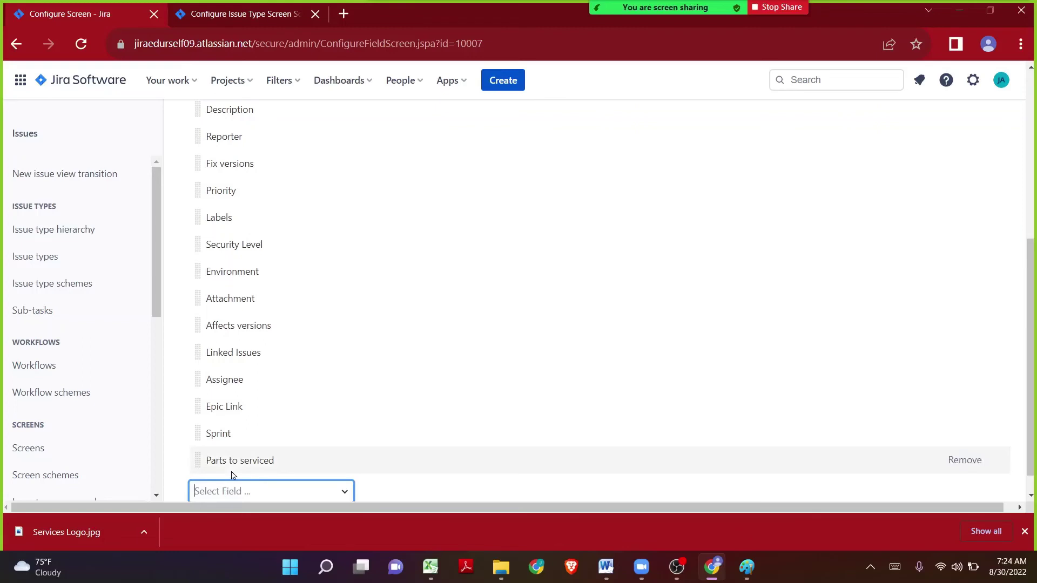
# Check the screen's two sharing projects and start a new issue
pyautogui.scroll(6, 231, 476)
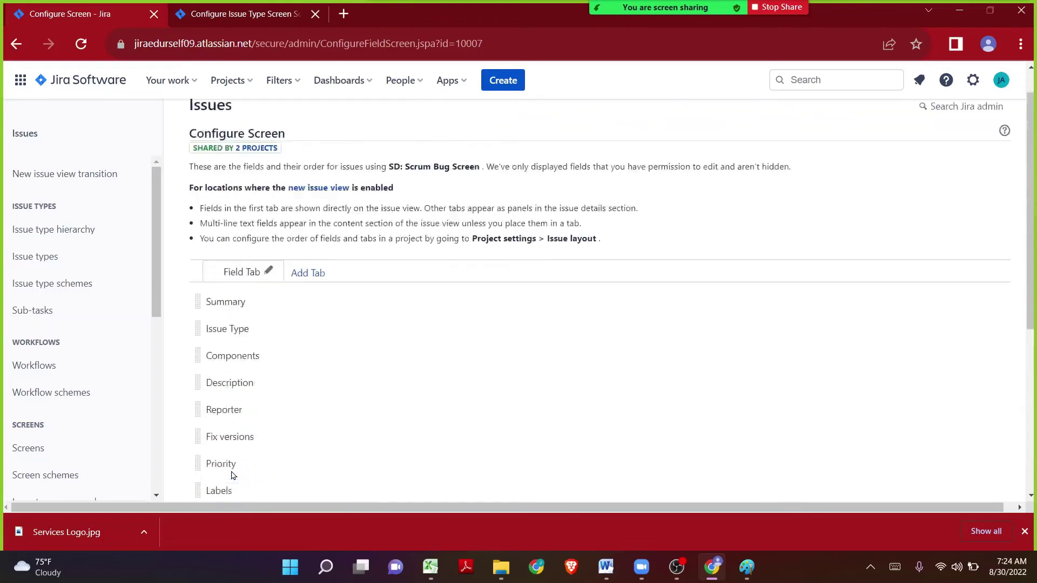
pyautogui.click(260, 186)
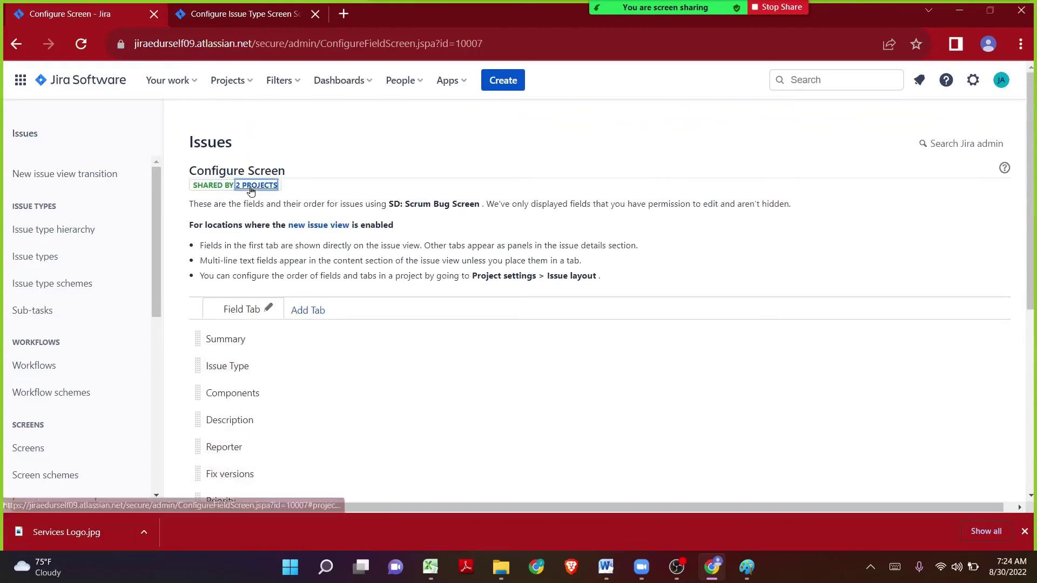
pyautogui.click(511, 78)
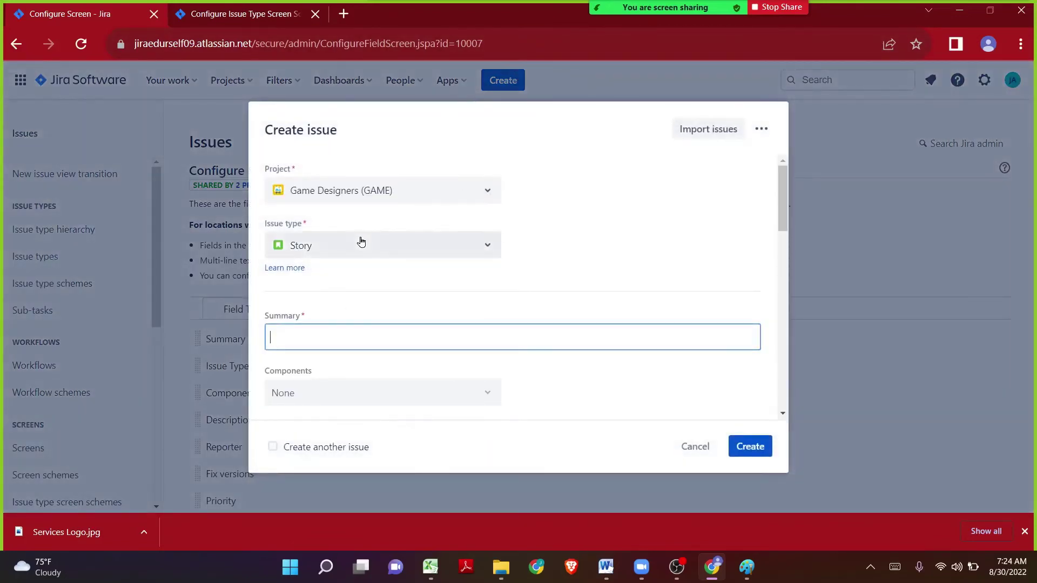
# Set the issue type to Bug and inspect the Parts to serviced options
pyautogui.click(361, 242)
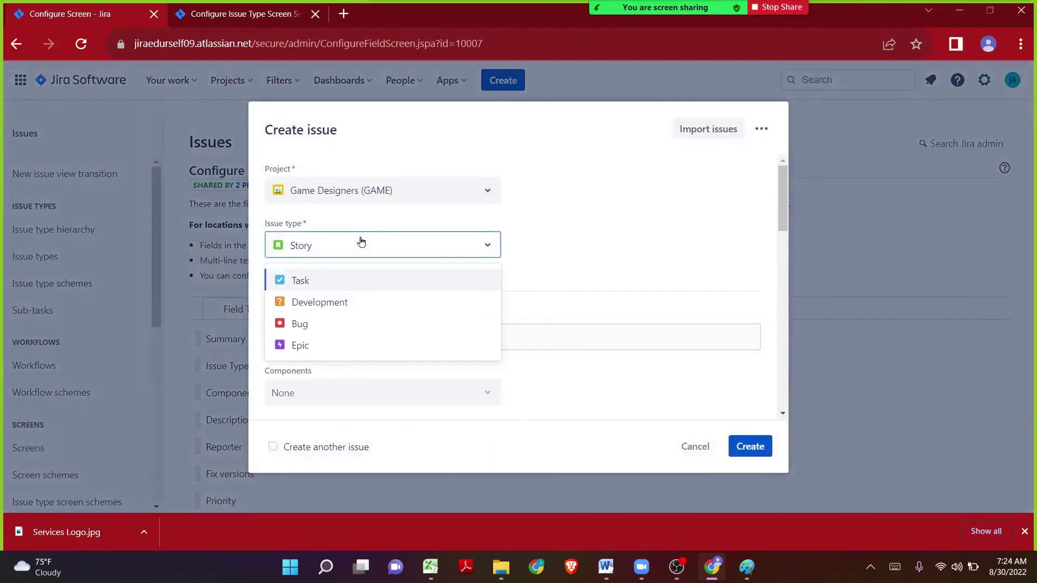
pyautogui.click(326, 328)
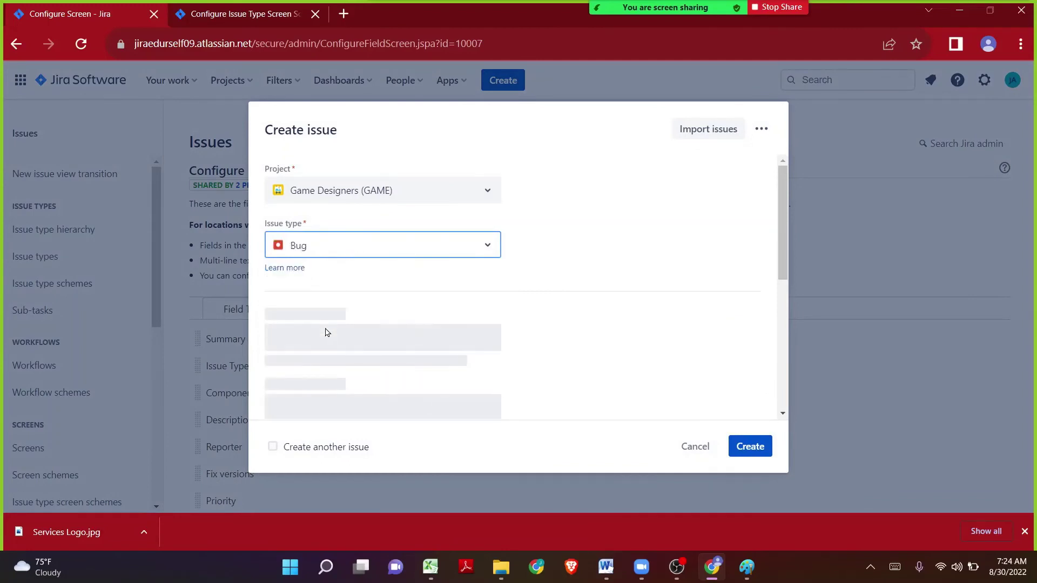
pyautogui.click(781, 276)
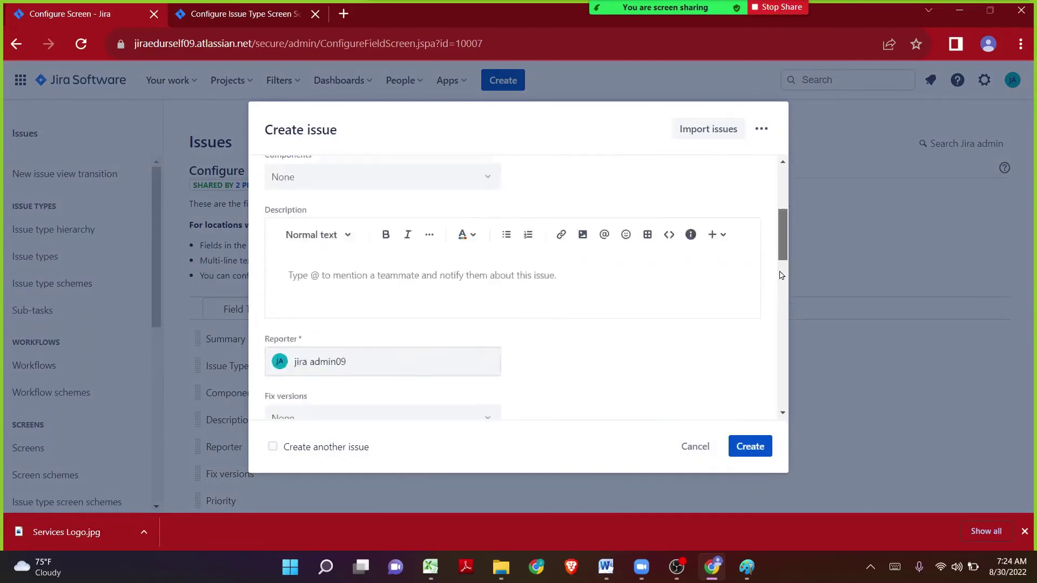
pyautogui.scroll(-5, 781, 276)
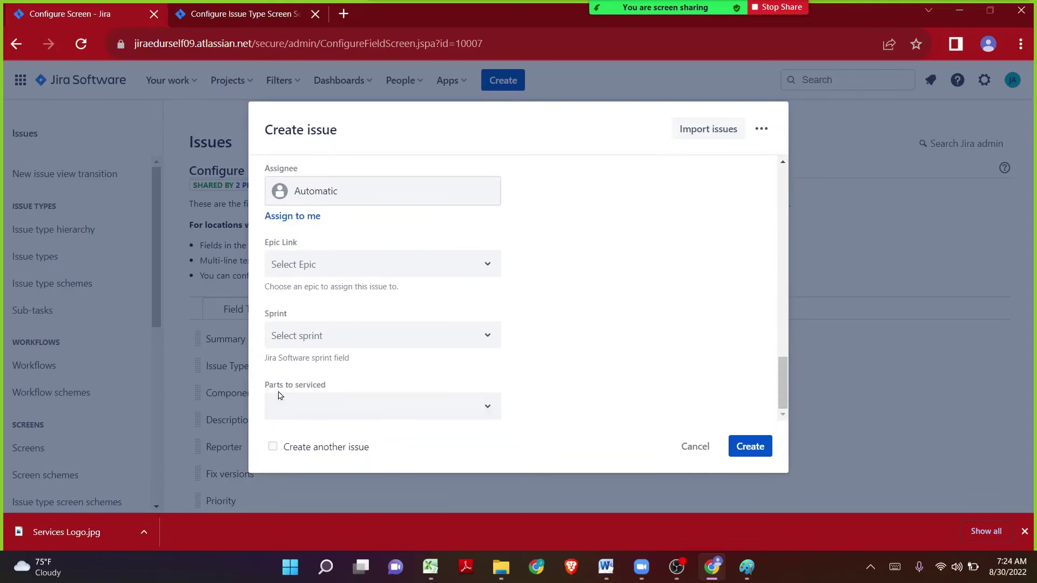
pyautogui.click(313, 411)
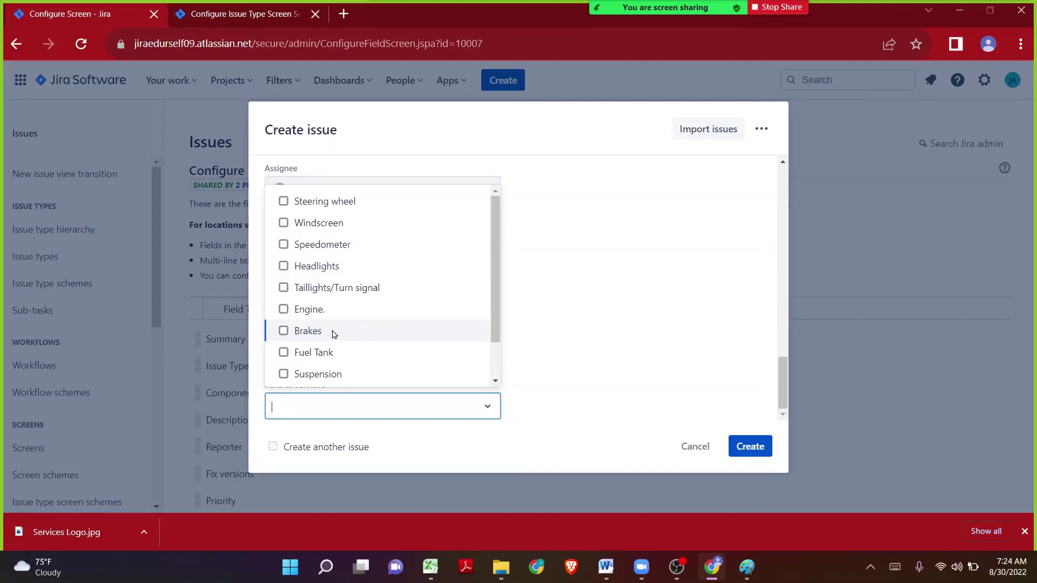
pyautogui.click(555, 331)
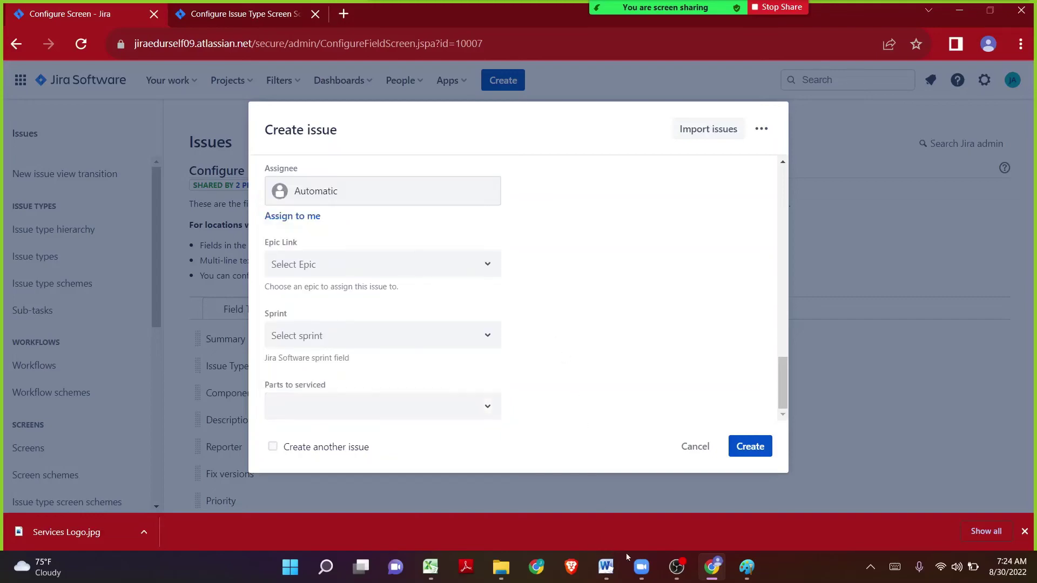
pyautogui.click(437, 580)
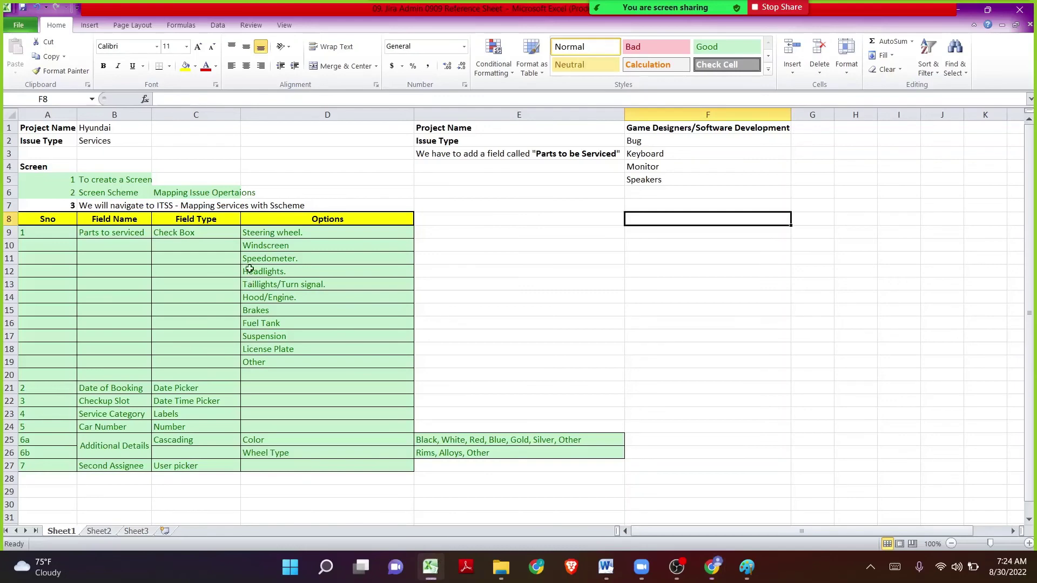
# Review B1, F1 and the Keyboard, Monitor and Speakers options in F3:F5
pyautogui.click(120, 125)
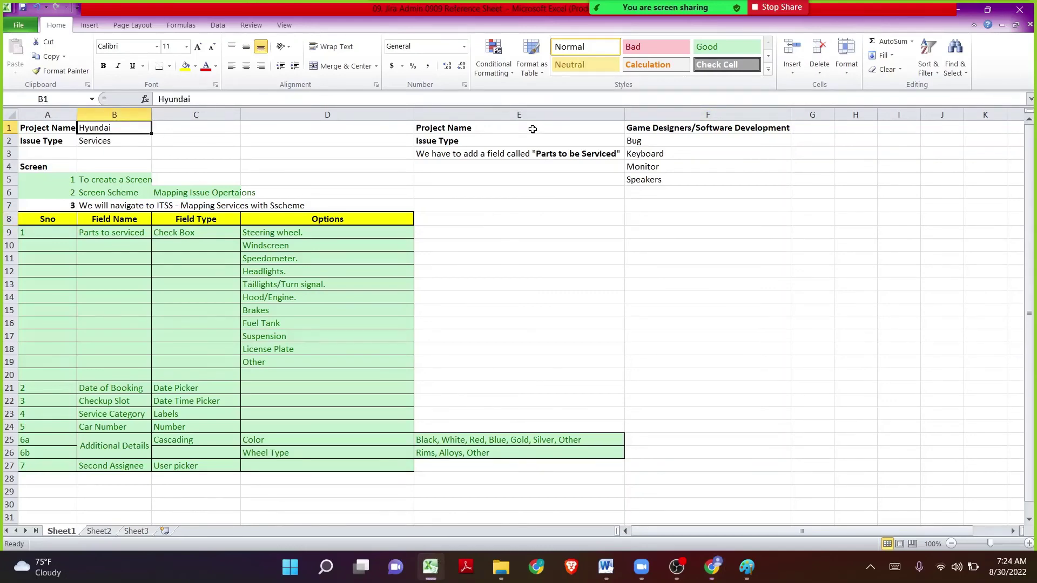
pyautogui.click(673, 128)
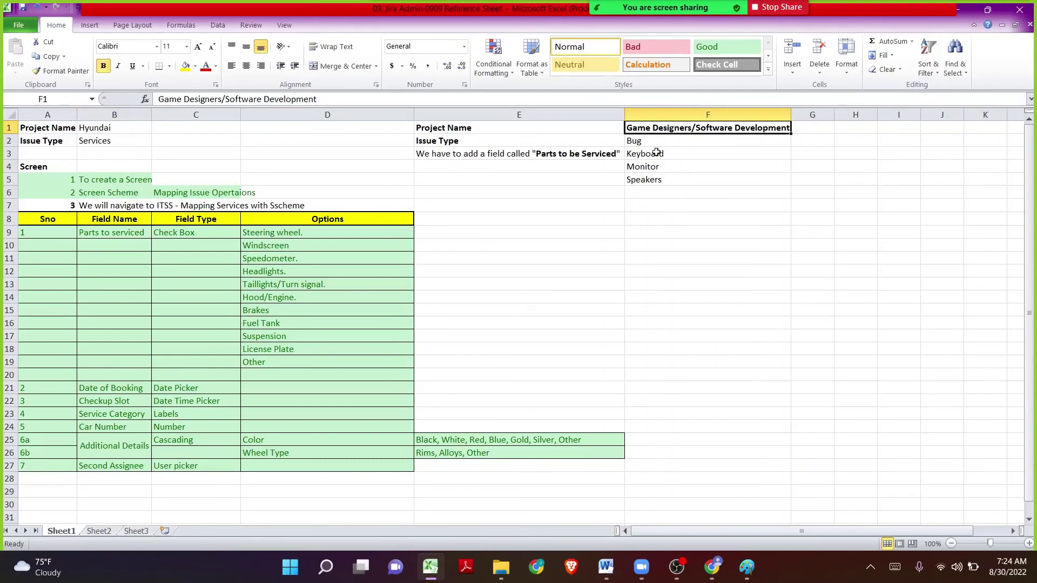
pyautogui.moveTo(657, 153); pyautogui.dragTo(666, 182)
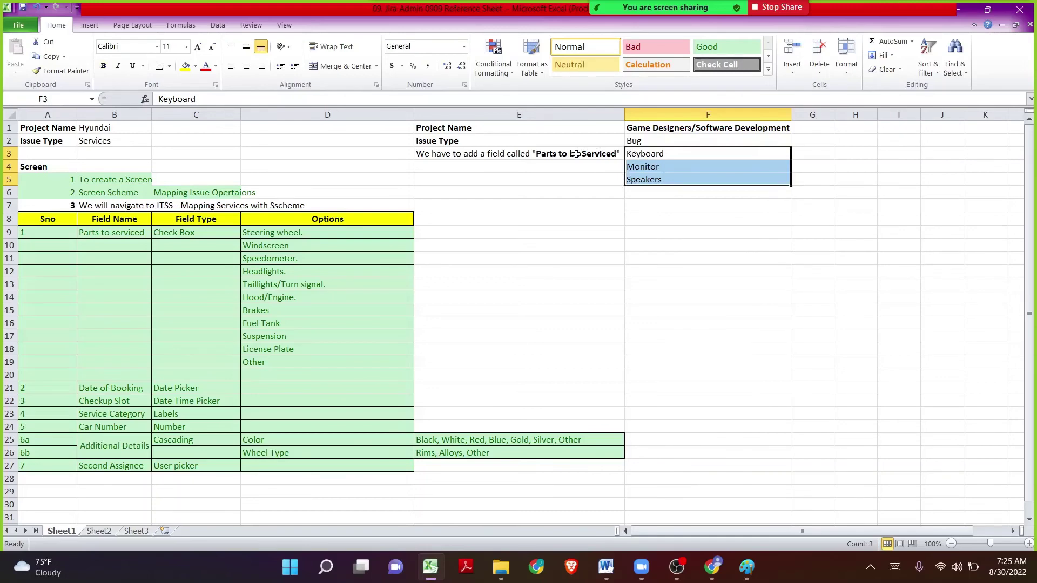
# Move the Context cell from A32 to E10
pyautogui.scroll(-1, 127, 323)
pyautogui.click(44, 492)
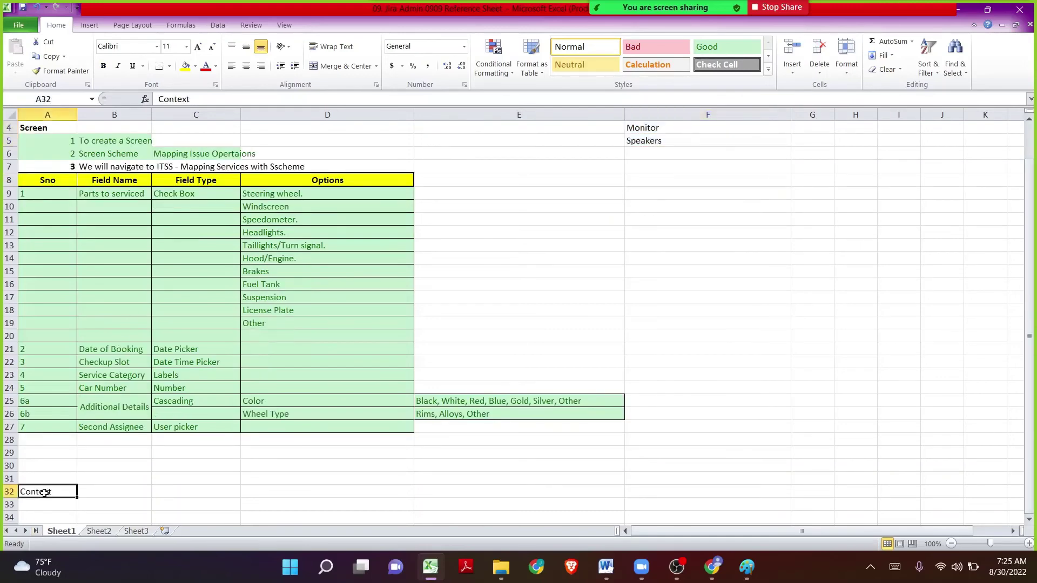
pyautogui.moveTo(44, 492); pyautogui.dragTo(547, 248)
pyautogui.scroll(1, 681, 328)
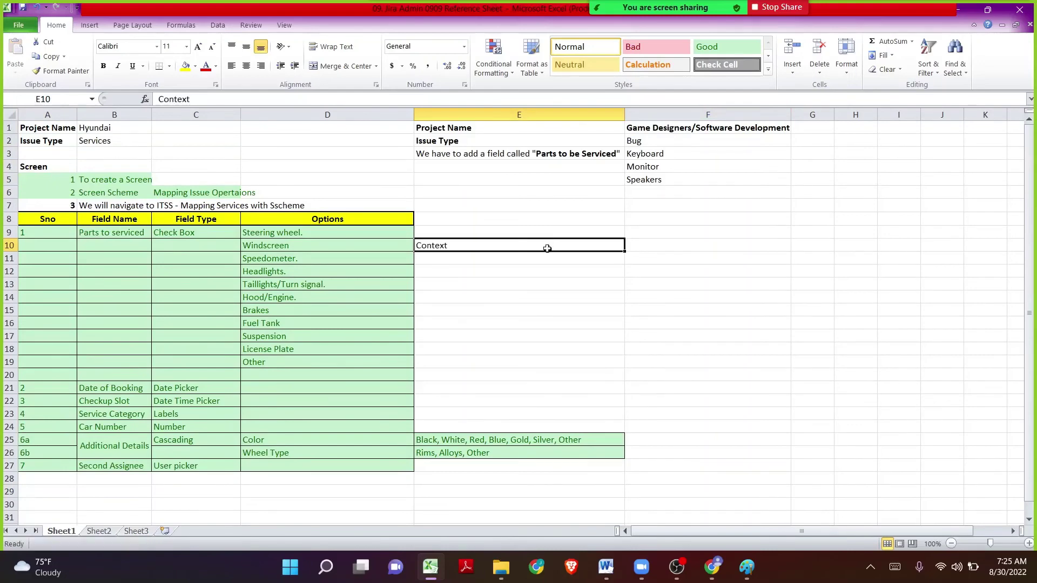
# Enter notes '1. Custom Fields Page', '2. Parts to be Serviced' and '3. Context' under Context
pyautogui.click(559, 298)
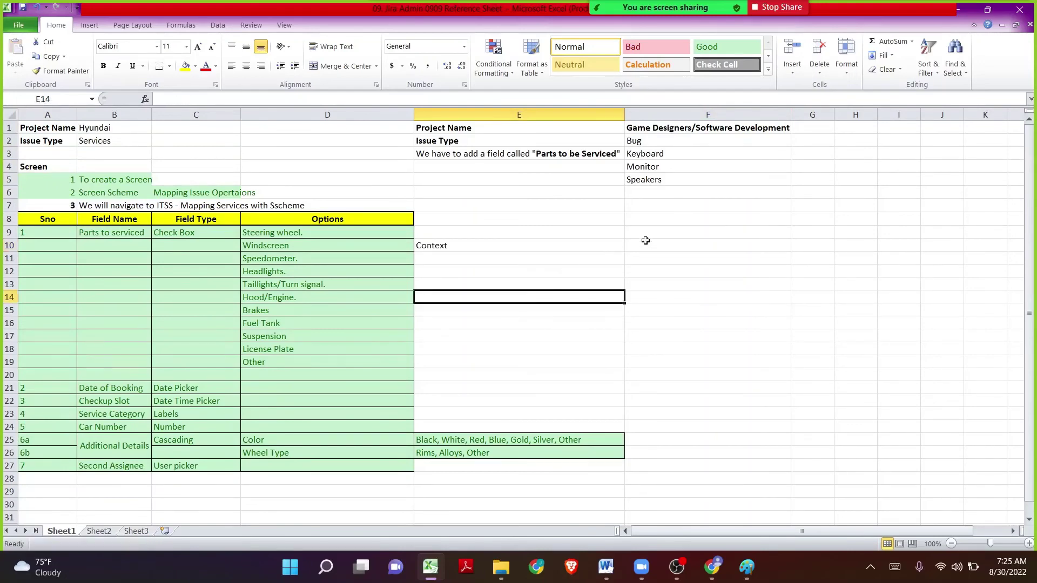
pyautogui.click(508, 270)
pyautogui.click(506, 260)
pyautogui.write('1.')
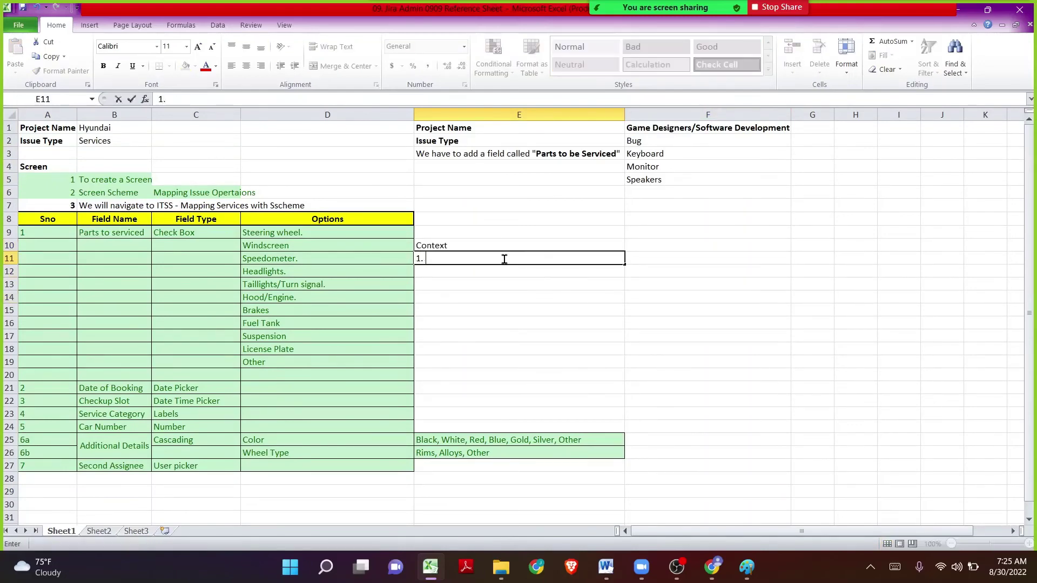
pyautogui.write(' Custome')
pyautogui.press('BackSpace')
pyautogui.write('ields Page')
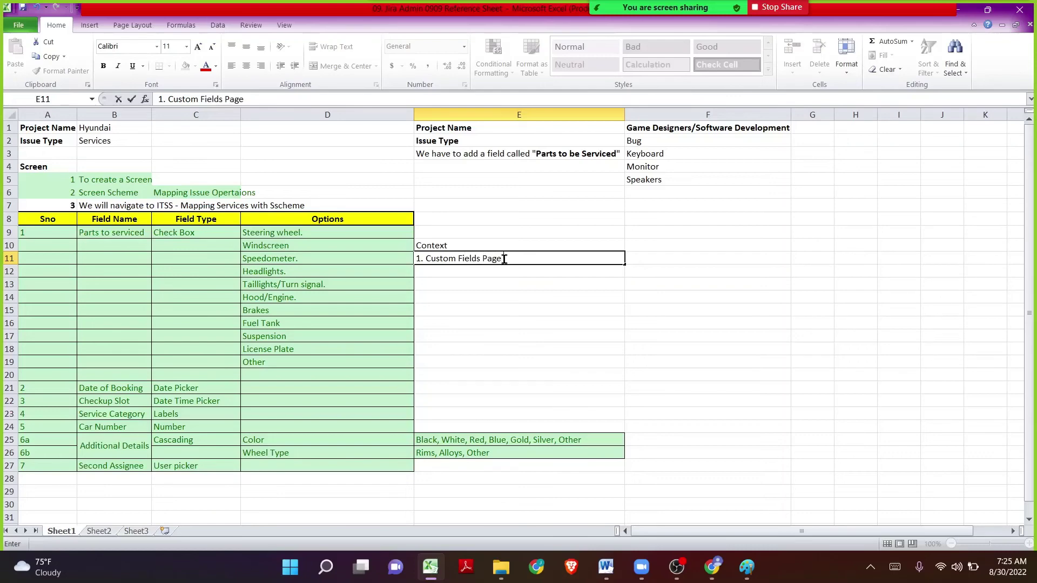
pyautogui.press('Return')
pyautogui.write('2.')
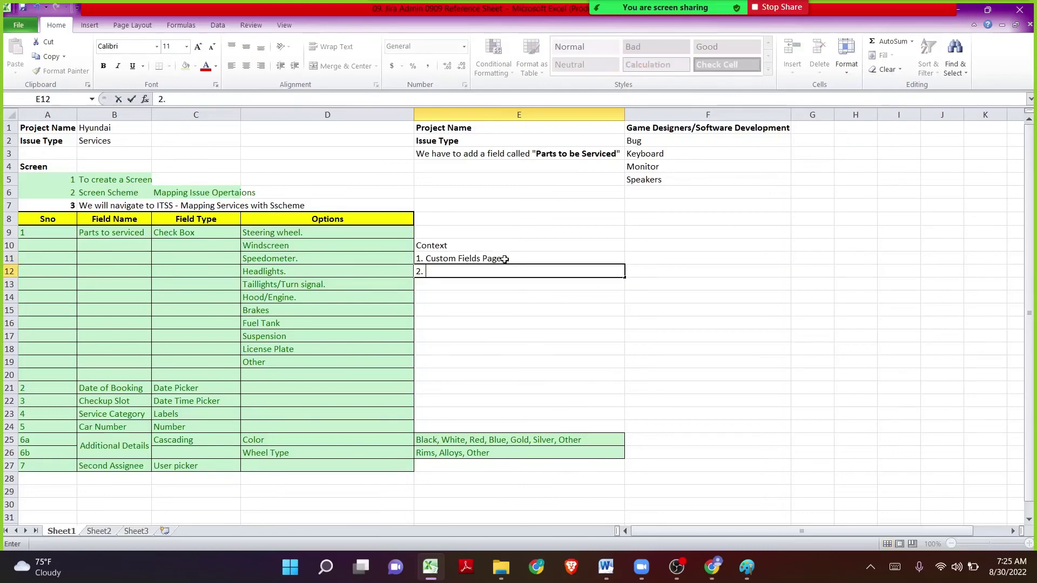
pyautogui.write(' Parts ro be Serviced')
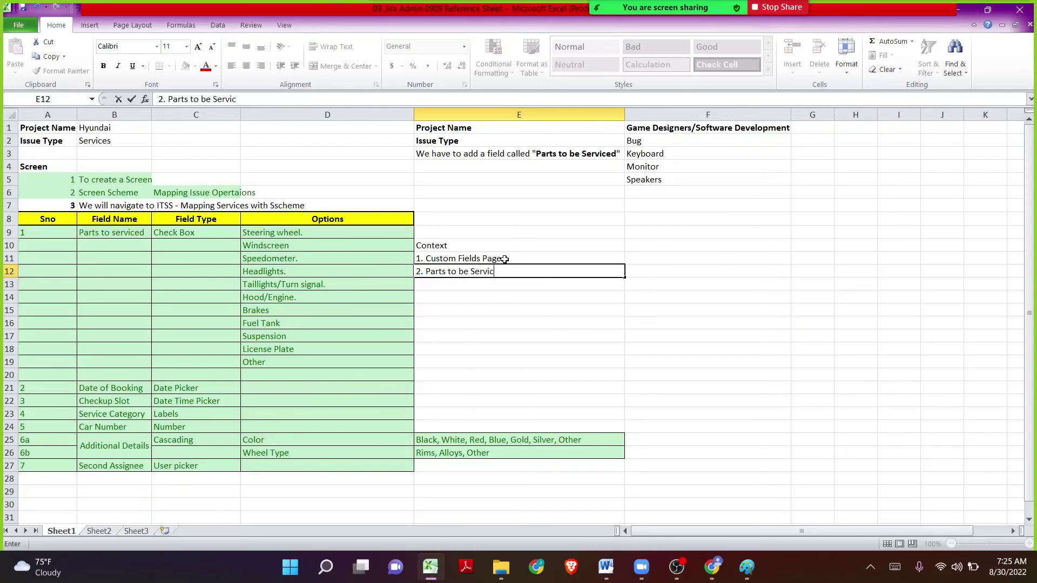
pyautogui.press('Return')
pyautogui.write('3. ')
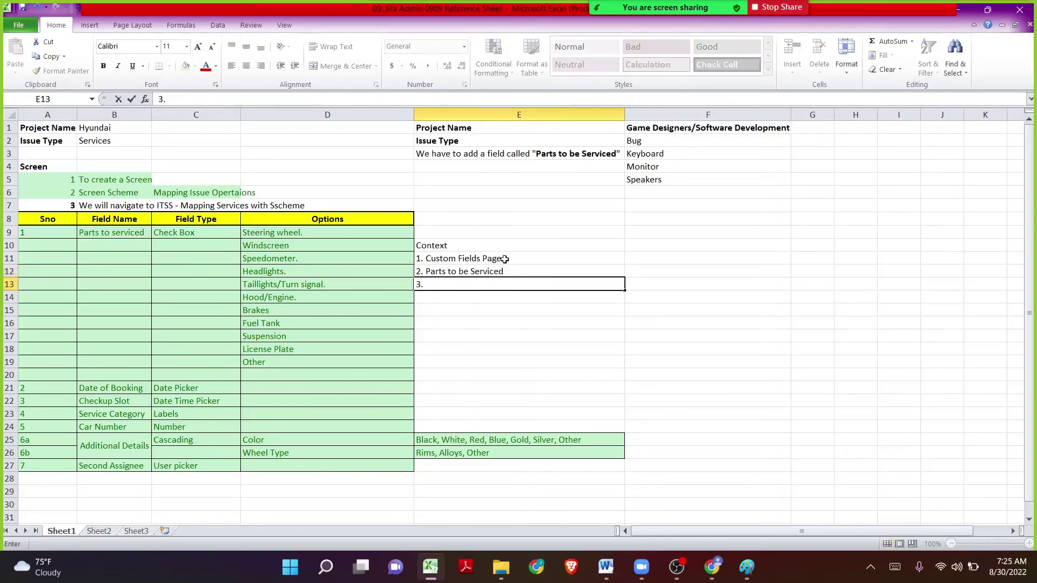
pyautogui.write('Context')
pyautogui.press('Return')
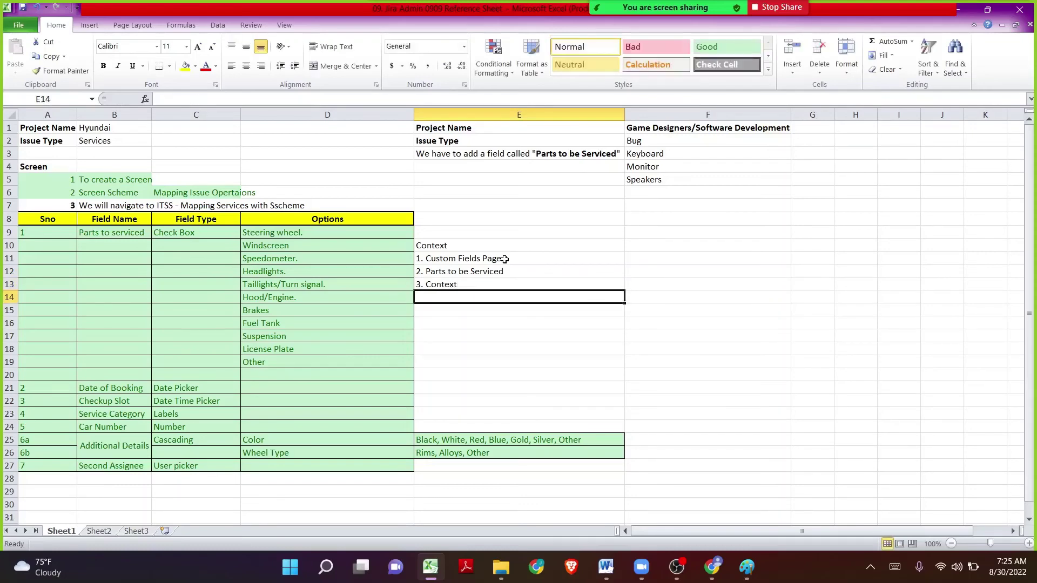
# Add notes '4. We have to create a new Context' and '5. We have to Map the Project and Issue Type'
pyautogui.write('4. We ')
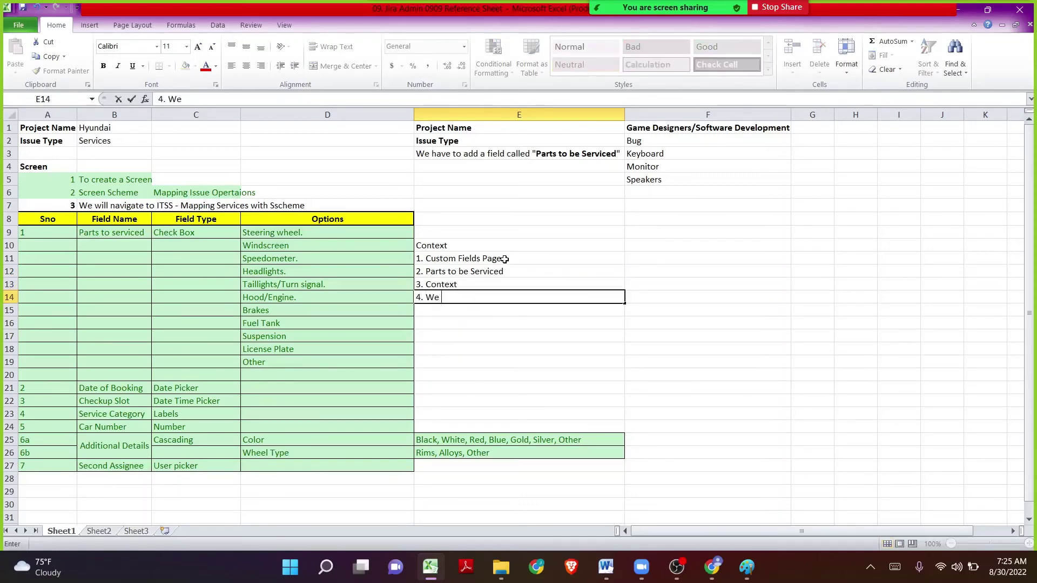
pyautogui.write('have to create ')
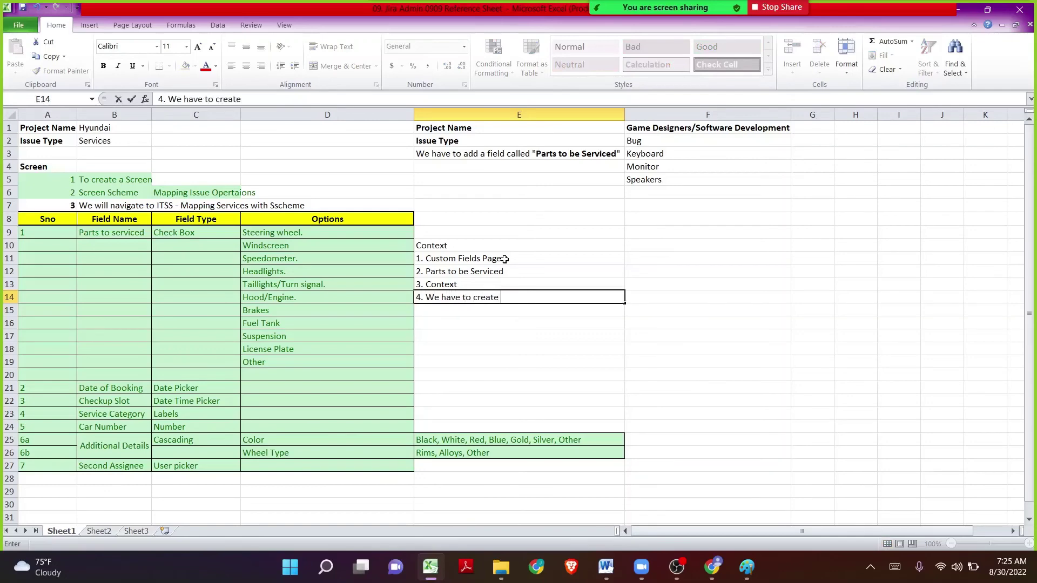
pyautogui.write('a new ontex')
pyautogui.write('C')
pyautogui.press('Return')
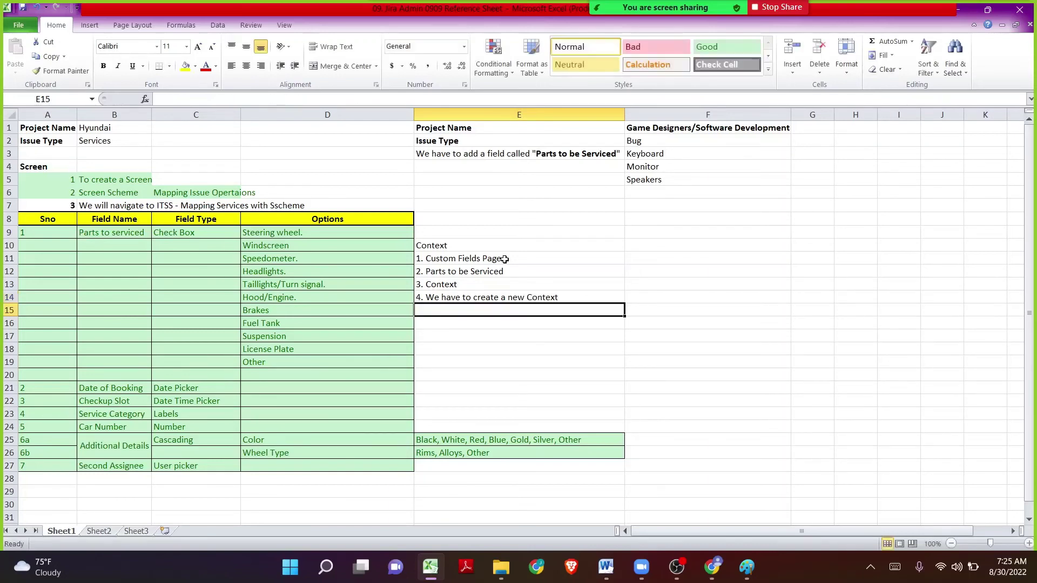
pyautogui.press('F2')
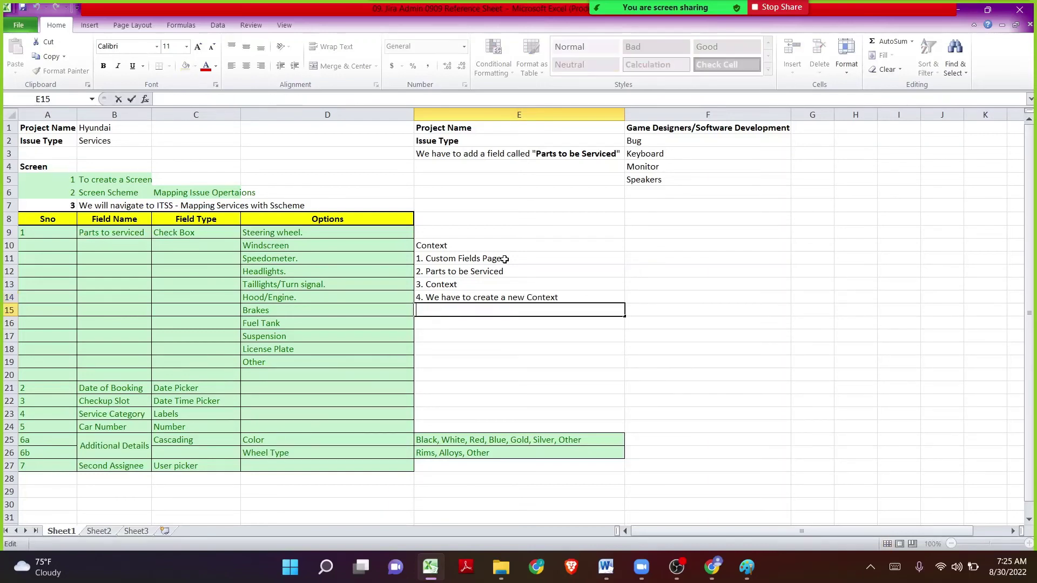
pyautogui.write('5. We have to Map the ')
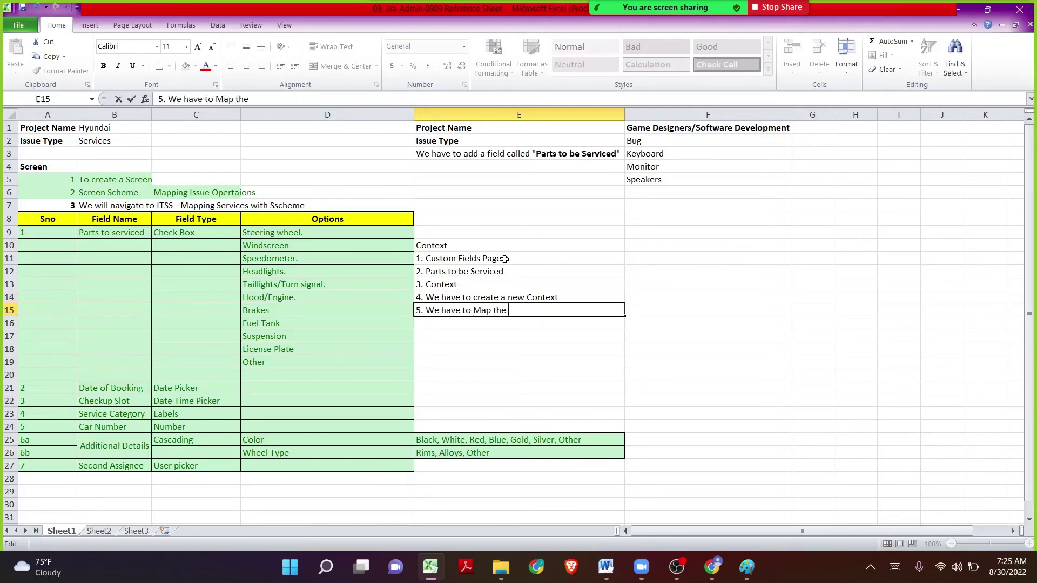
pyautogui.write('Project and Issue Type')
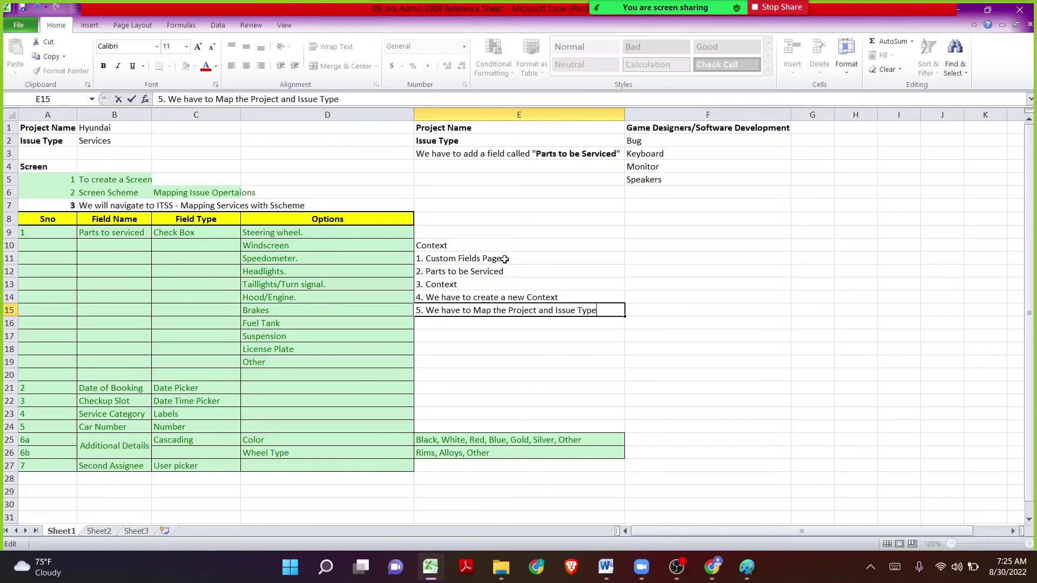
pyautogui.press('Return')
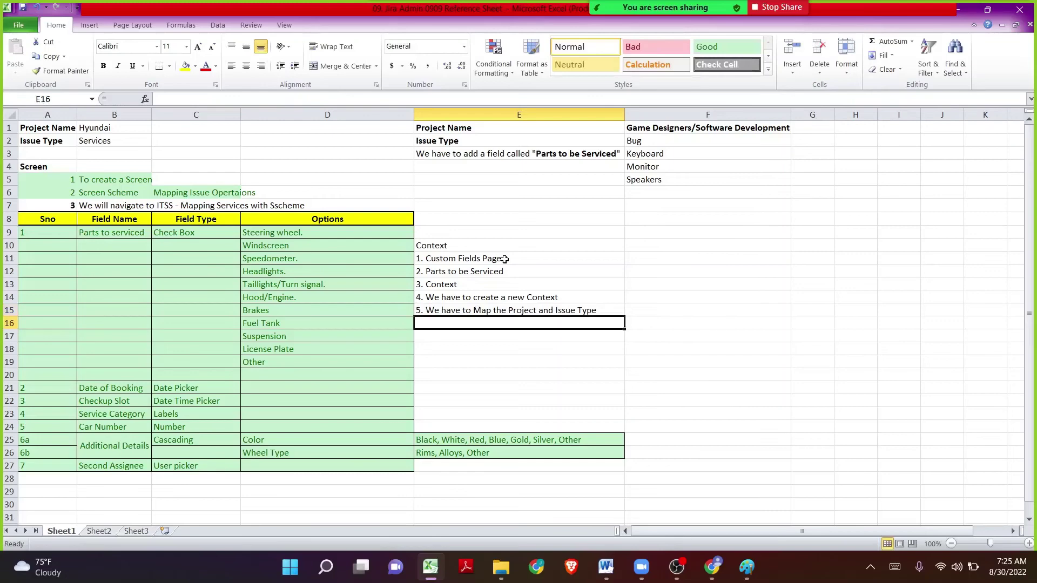
# Review the project name, Parts to be Serviced requirement and options against the notes
pyautogui.click(646, 128)
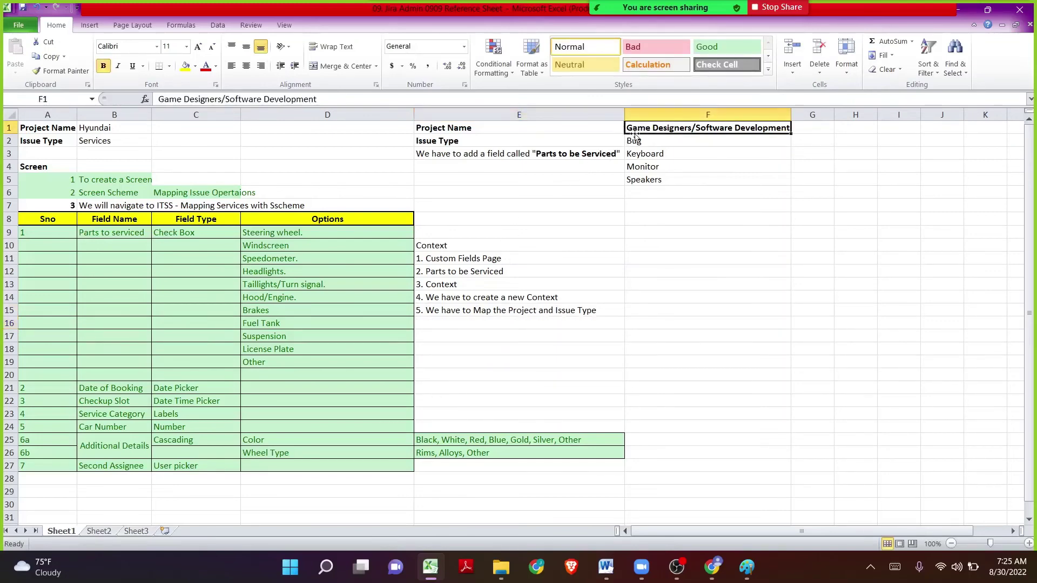
pyautogui.click(582, 155)
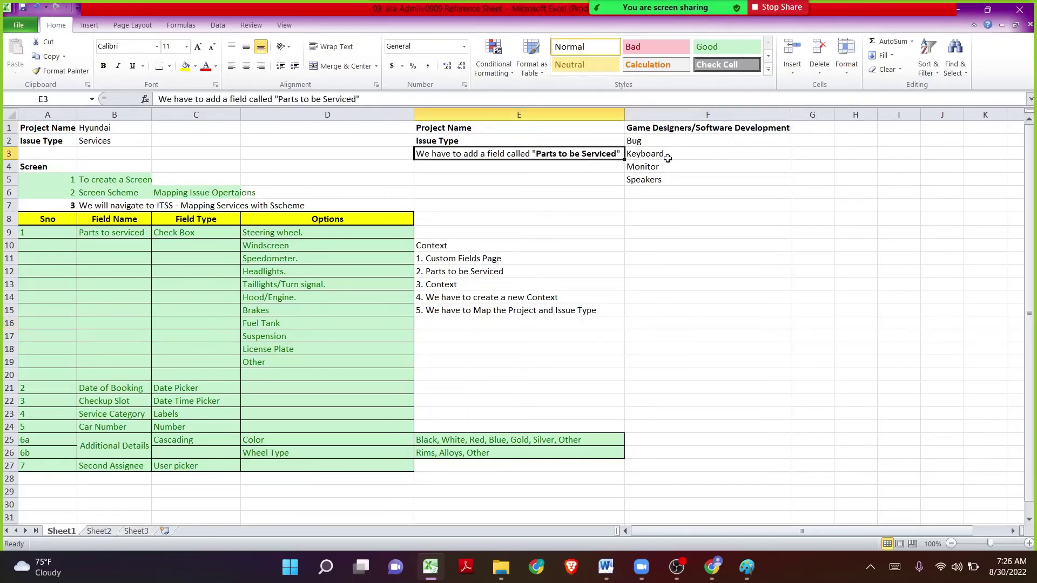
pyautogui.moveTo(669, 158); pyautogui.dragTo(659, 182)
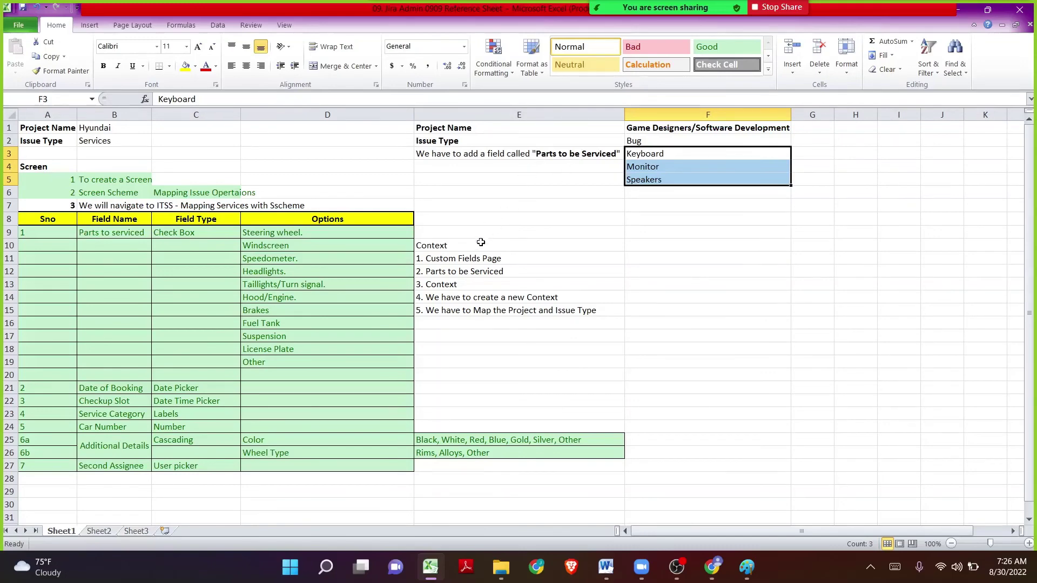
pyautogui.click(465, 284)
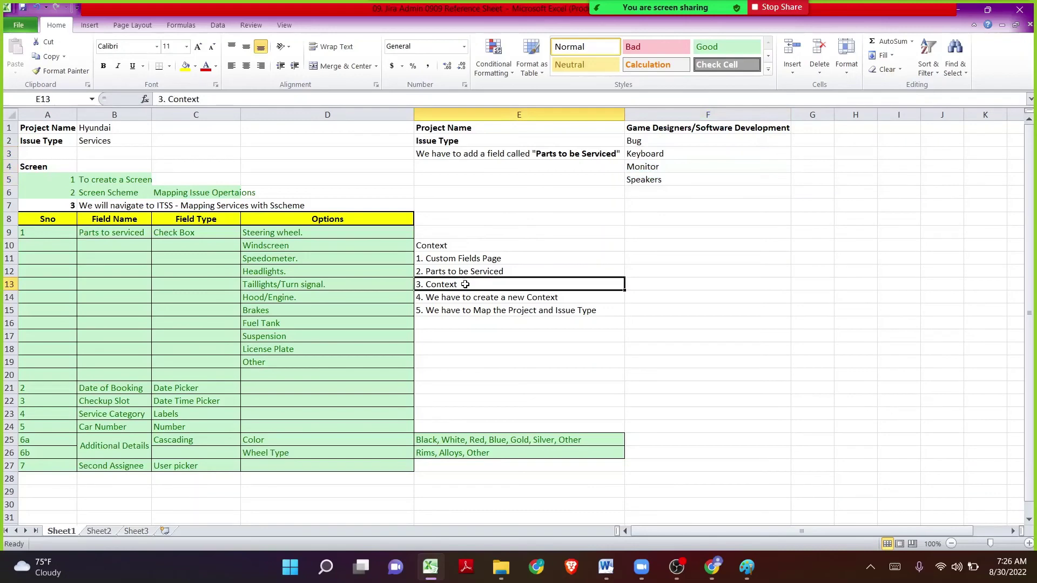
pyautogui.doubleClick(509, 310)
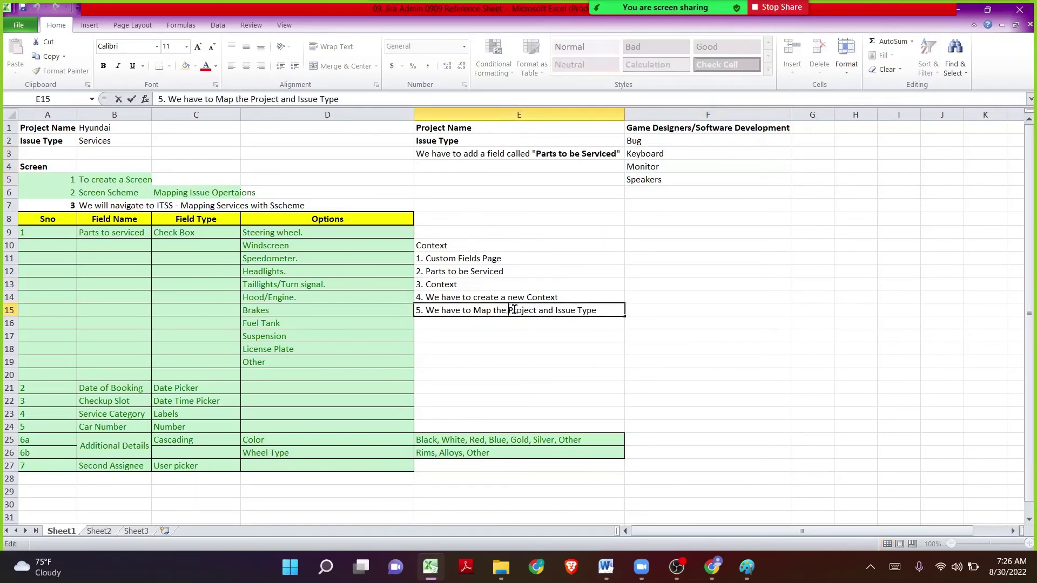
pyautogui.moveTo(507, 310); pyautogui.dragTo(621, 309)
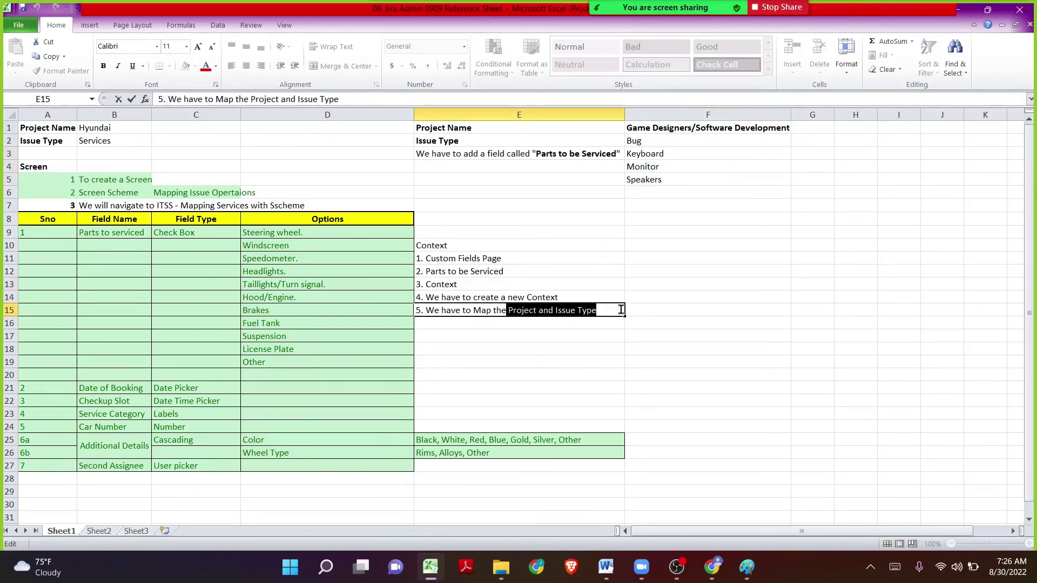
pyautogui.click(450, 321)
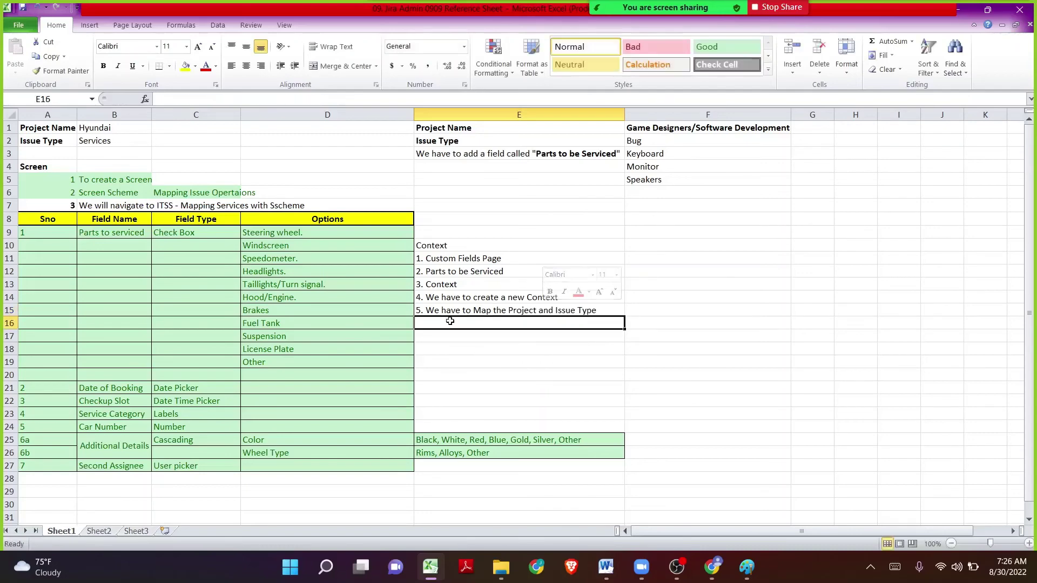
# Add the final note '6. Add the necessary Options' in E16
pyautogui.write('6. Add the')
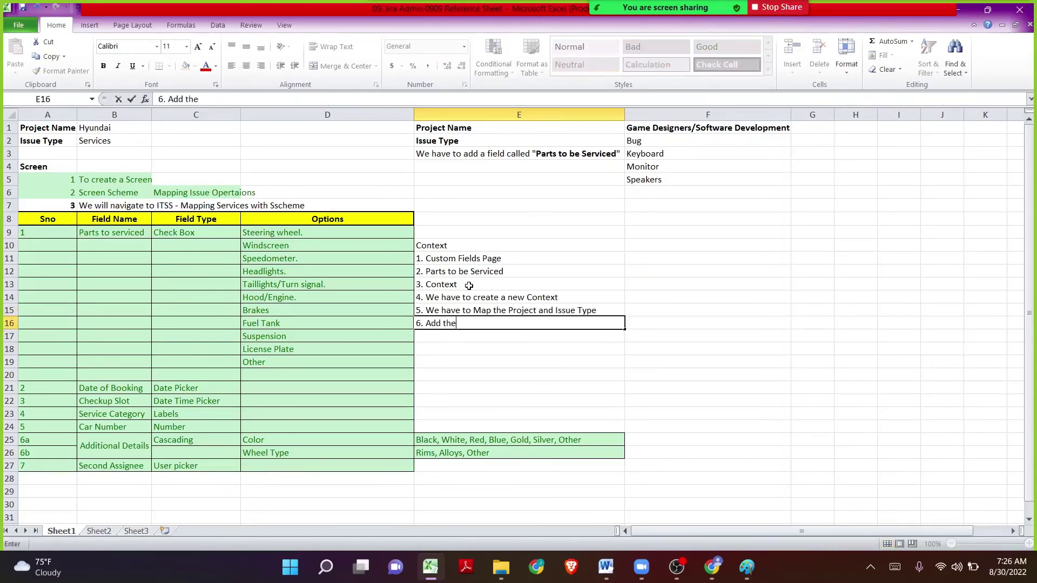
pyautogui.write(' necessary Options')
pyautogui.press('Return')
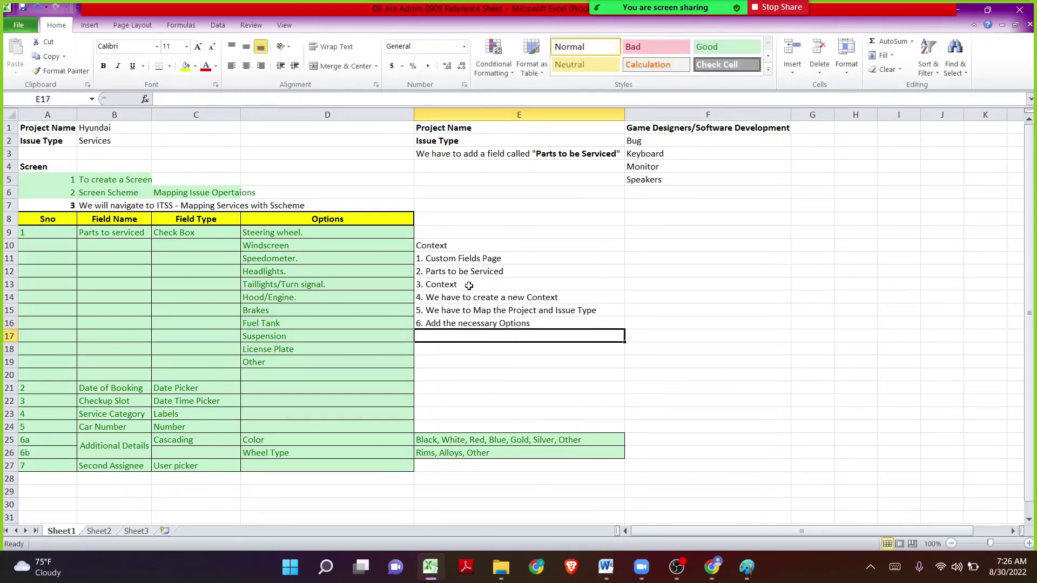
pyautogui.press('Up')
pyautogui.hotkey('ctrl', 'shift', 'Up')
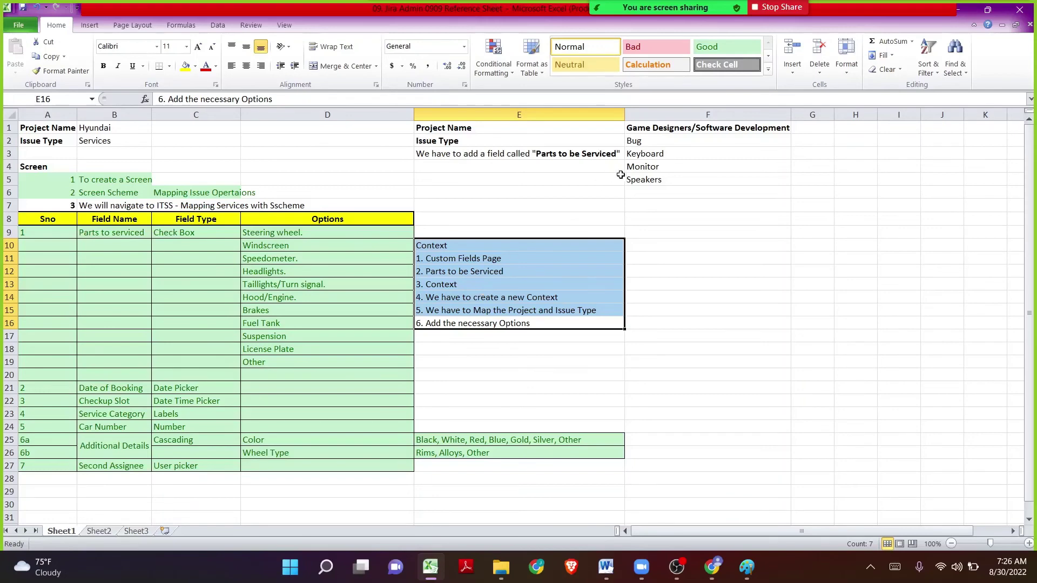
pyautogui.click(648, 177)
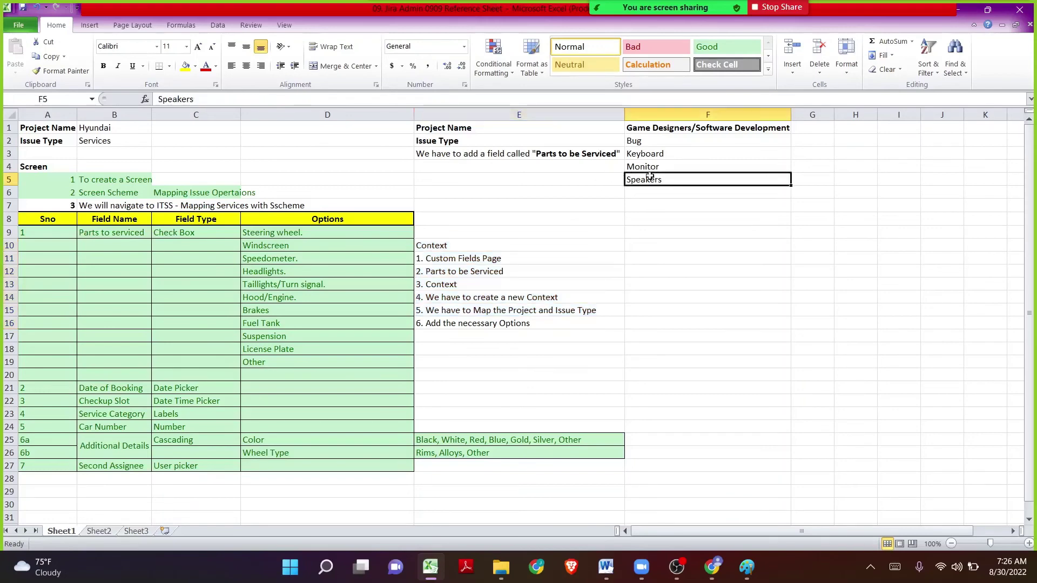
# Make the E10 Context heading bold, yellow-filled and centred
pyautogui.click(440, 244)
pyautogui.hotkey('ctrl', 'b')
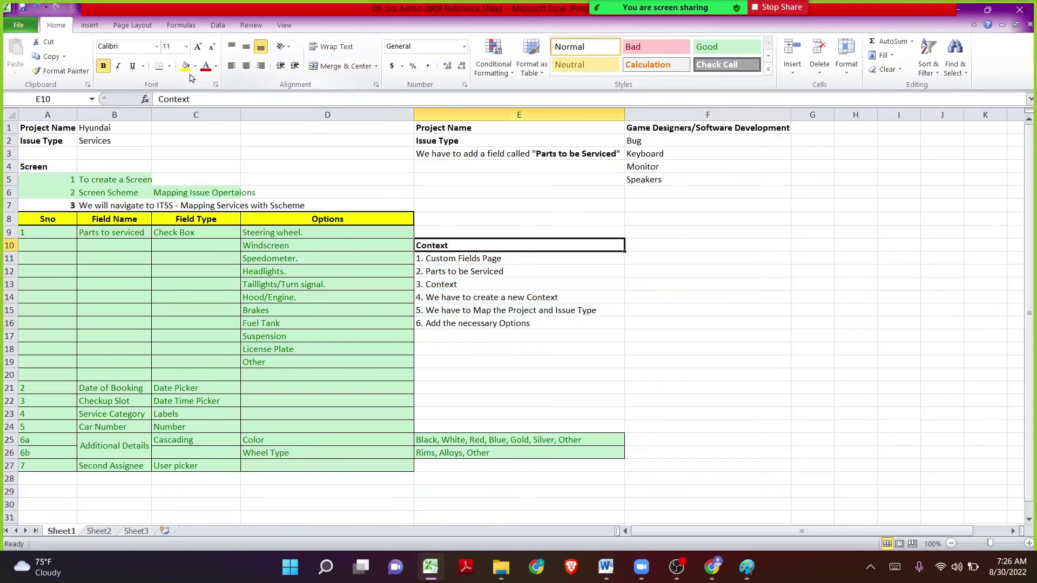
pyautogui.click(185, 65)
pyautogui.click(245, 67)
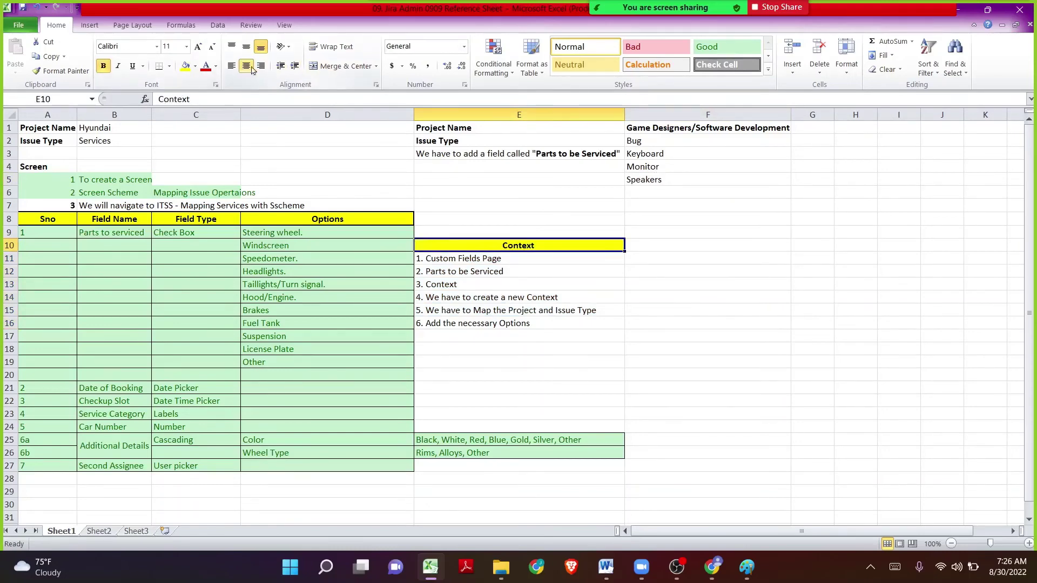
pyautogui.click(448, 128)
pyautogui.moveTo(467, 244); pyautogui.dragTo(474, 321)
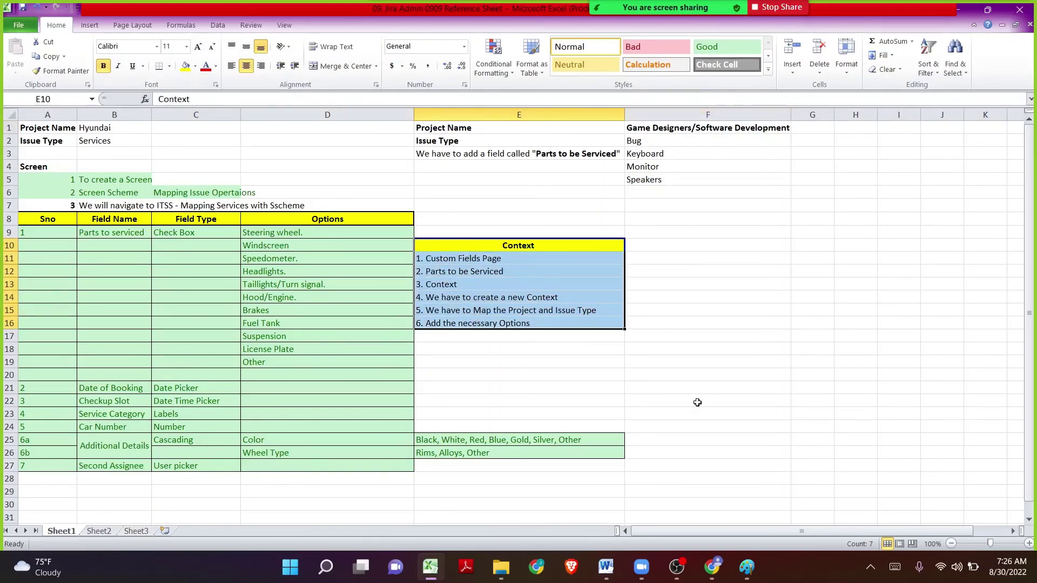
# Copy 'Parts to be Serviced' from cell E12 and return to Jira
pyautogui.click(458, 263)
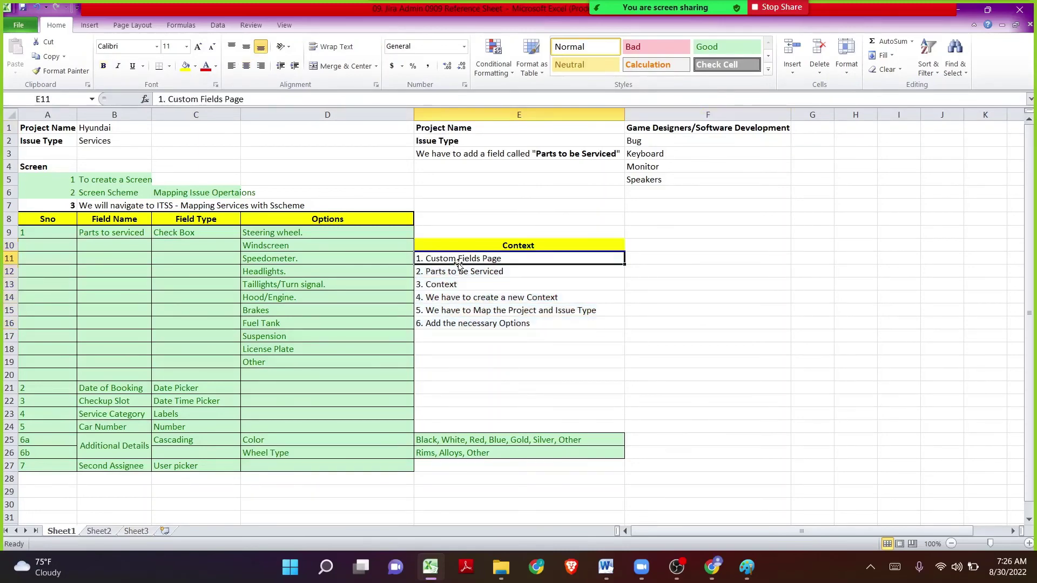
pyautogui.click(460, 272)
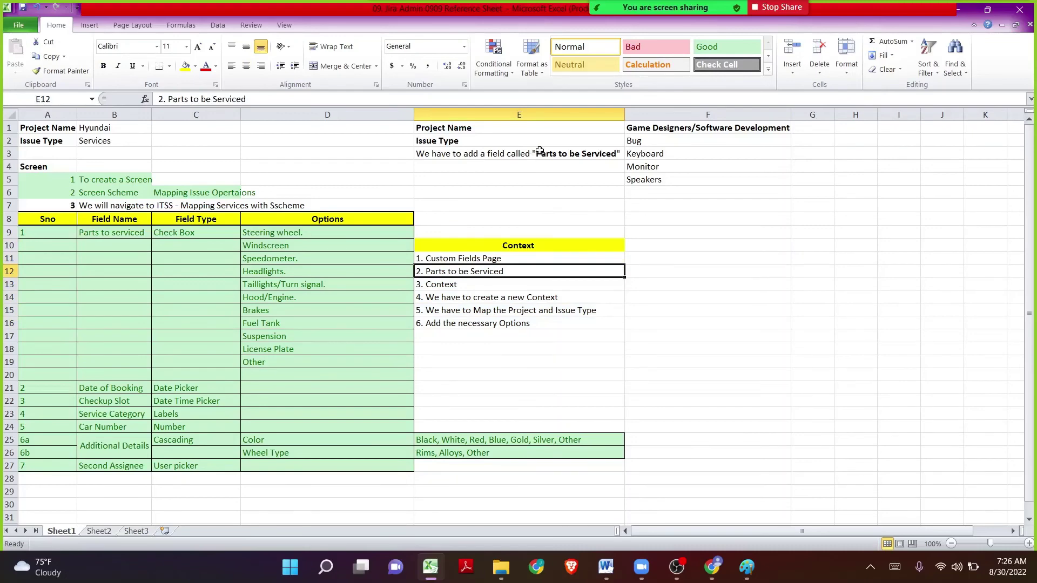
pyautogui.doubleClick(510, 272)
pyautogui.moveTo(505, 272); pyautogui.dragTo(425, 273)
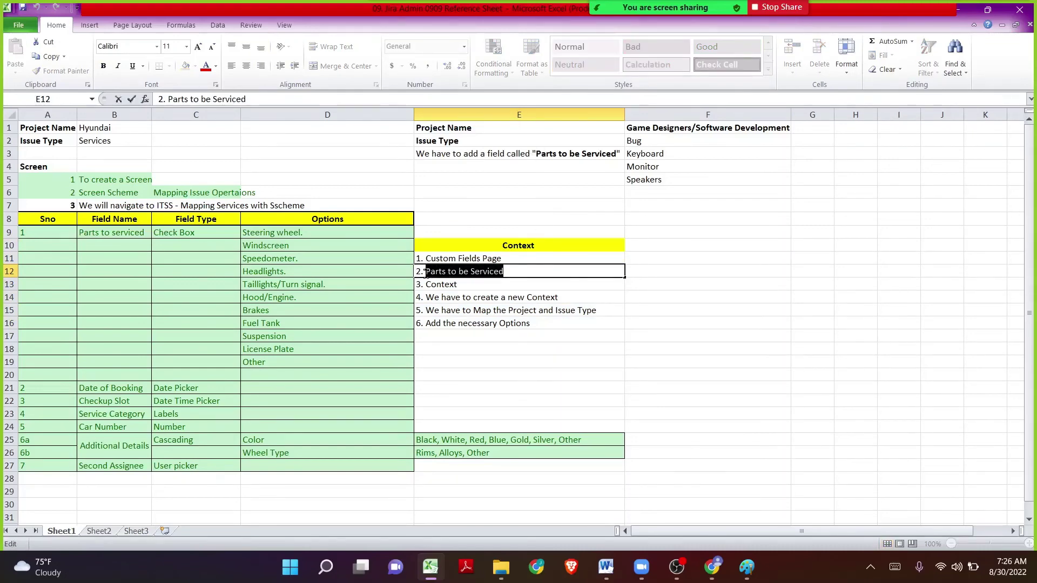
pyautogui.hotkey('ctrl', 'c')
pyautogui.click(711, 571)
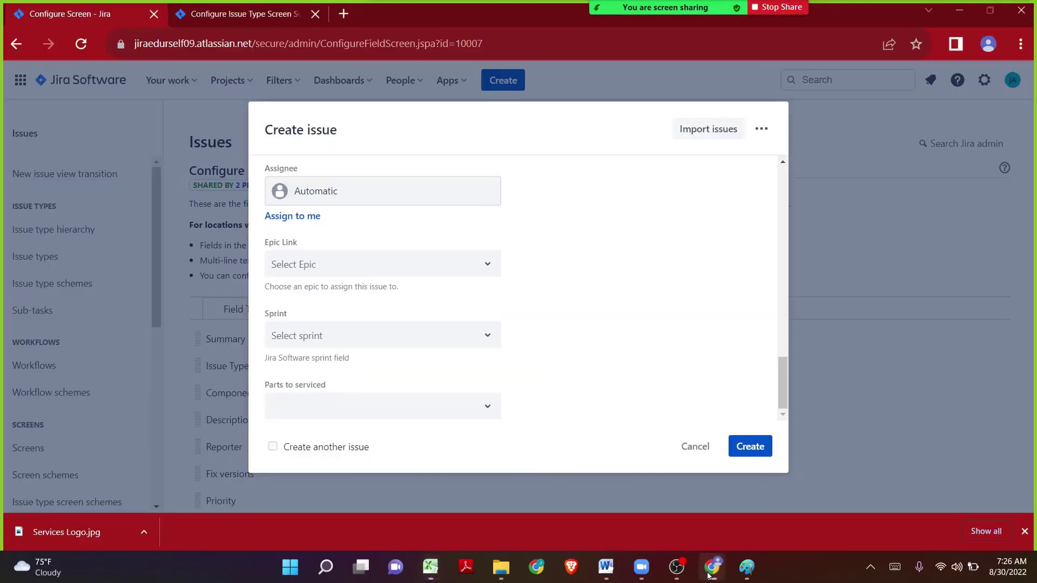
# Cancel Create issue and open the Custom fields admin page via the 'cust' search
pyautogui.click(695, 446)
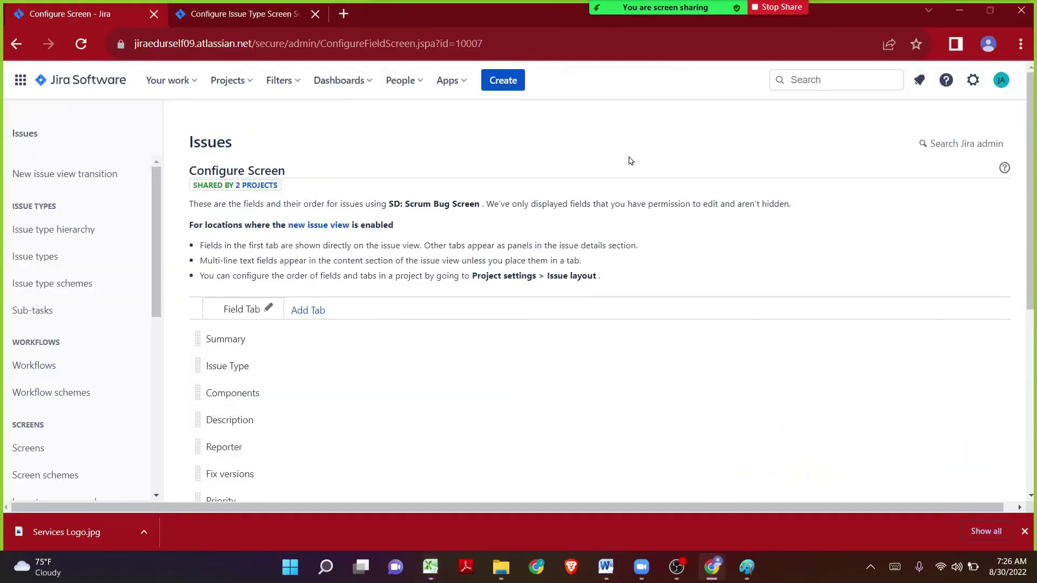
pyautogui.click(93, 80)
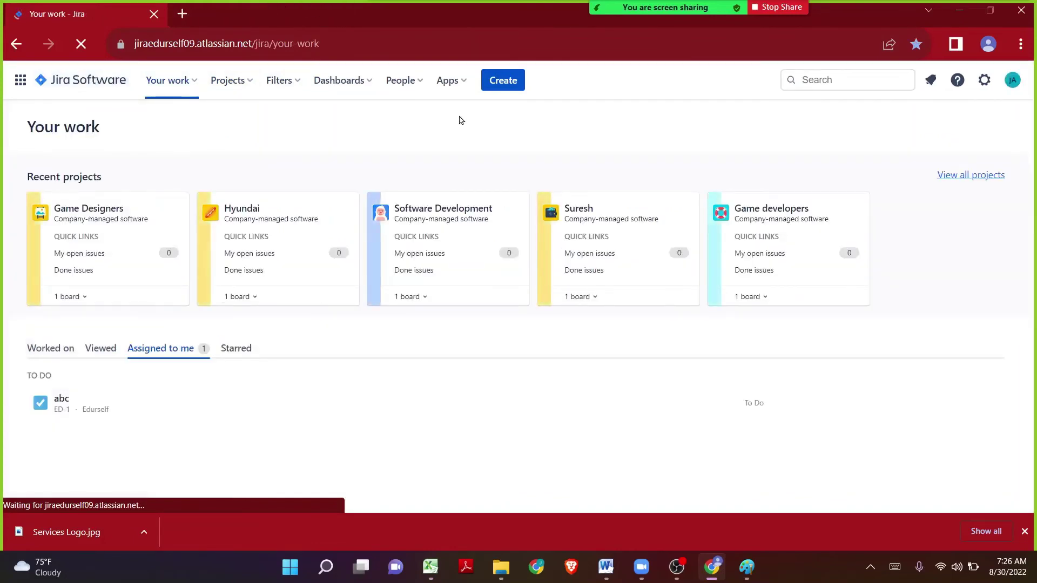
pyautogui.press('.')
pyautogui.write('c')
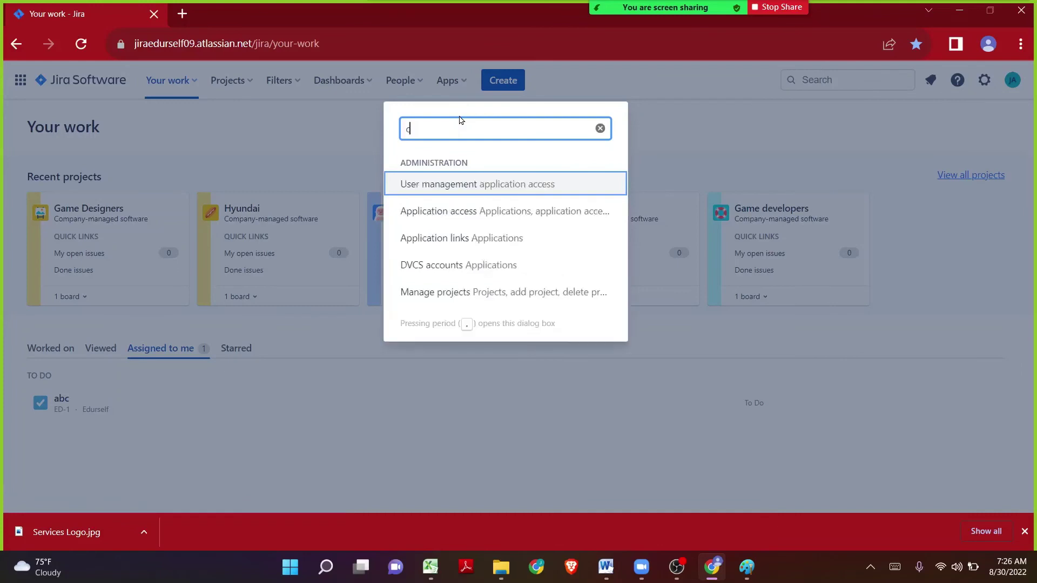
pyautogui.write('ust')
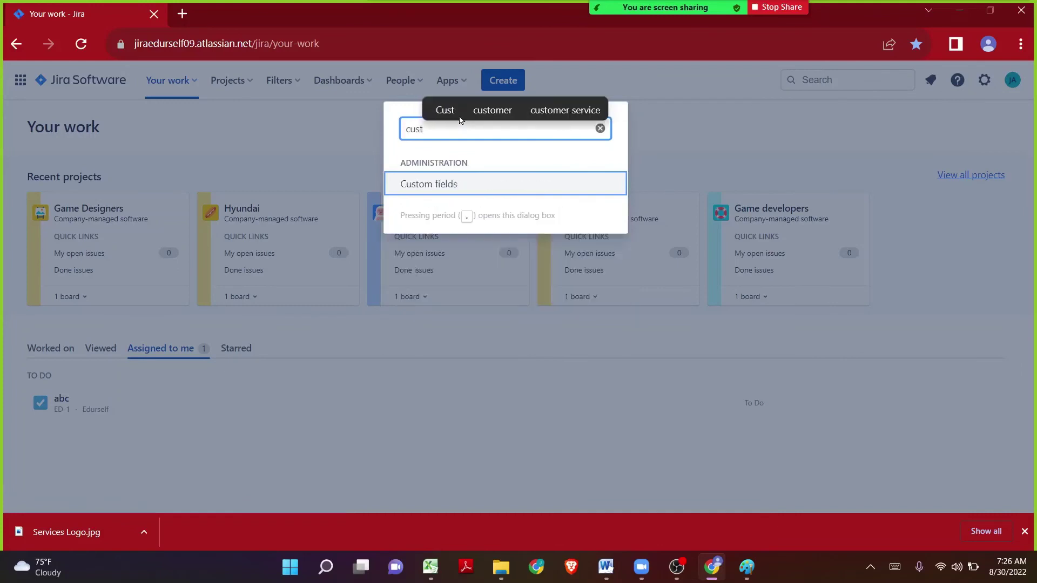
pyautogui.click(460, 189)
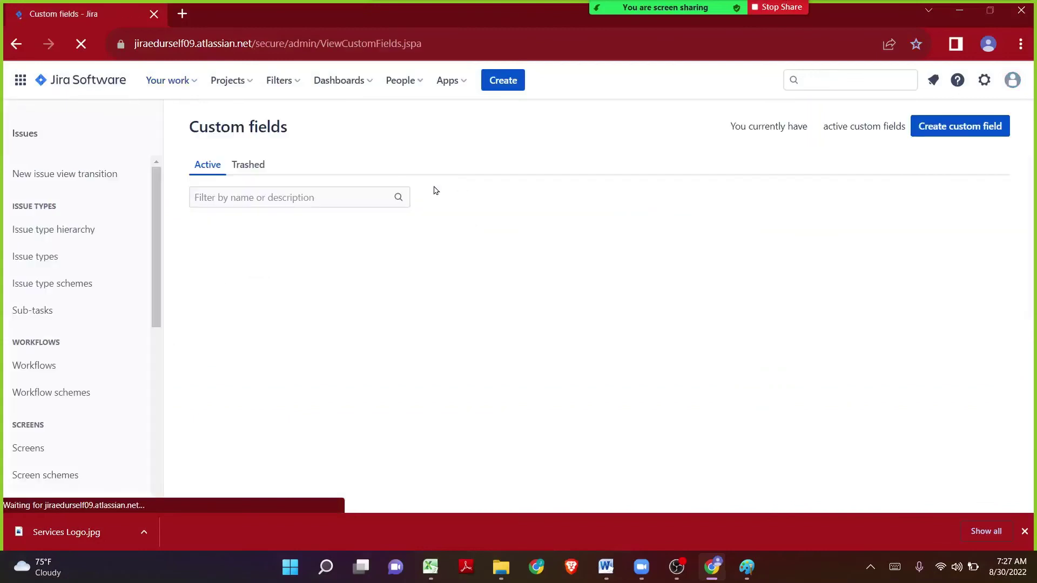
# Filter the custom fields by 'Parts to' and open the Parts to serviced actions
pyautogui.click(274, 196)
pyautogui.hotkey('ctrl', 'v')
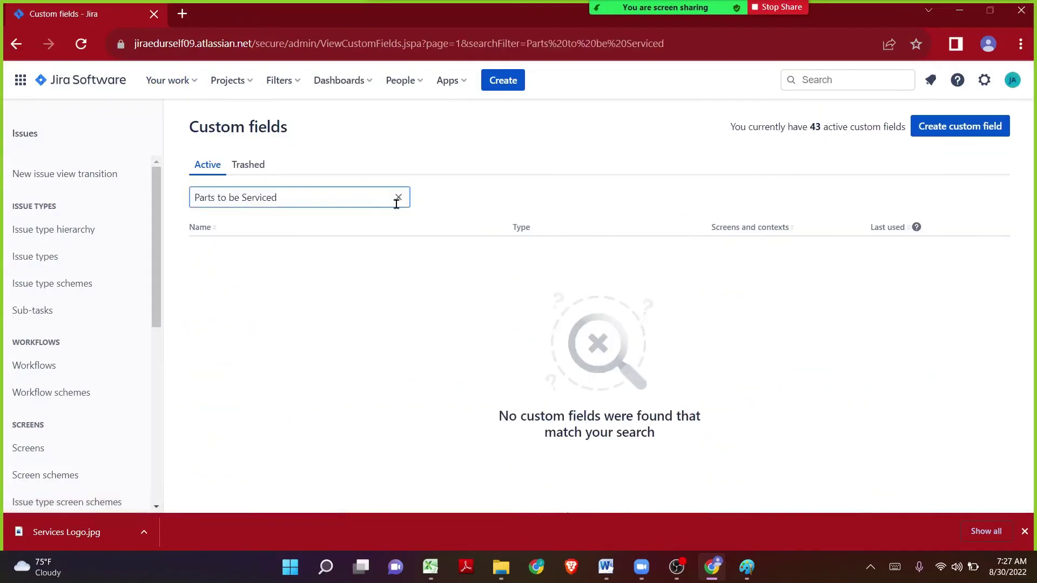
pyautogui.hotkey('ctrl', 'Left')
pyautogui.hotkey('ctrl', 'Left')
pyautogui.hotkey('ctrl', 'Left')
pyautogui.hotkey('ctrl', 'shift', 'Left')
pyautogui.hotkey('ctrl', 'shift', 'Left')
pyautogui.press('BackSpace')
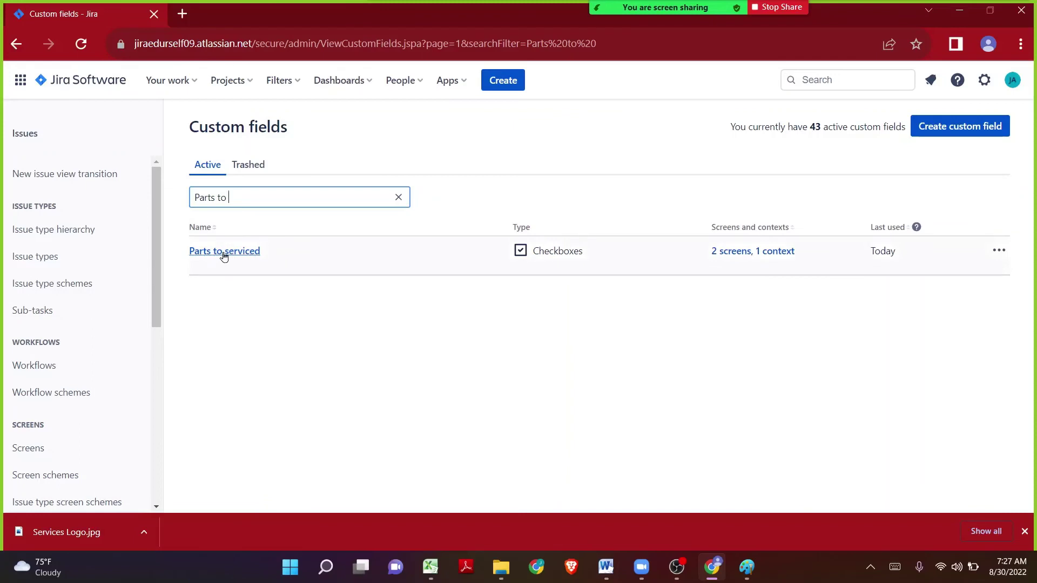
pyautogui.click(1006, 253)
# Rename the custom field to 'Parts to be serviced' and update it
pyautogui.click(969, 277)
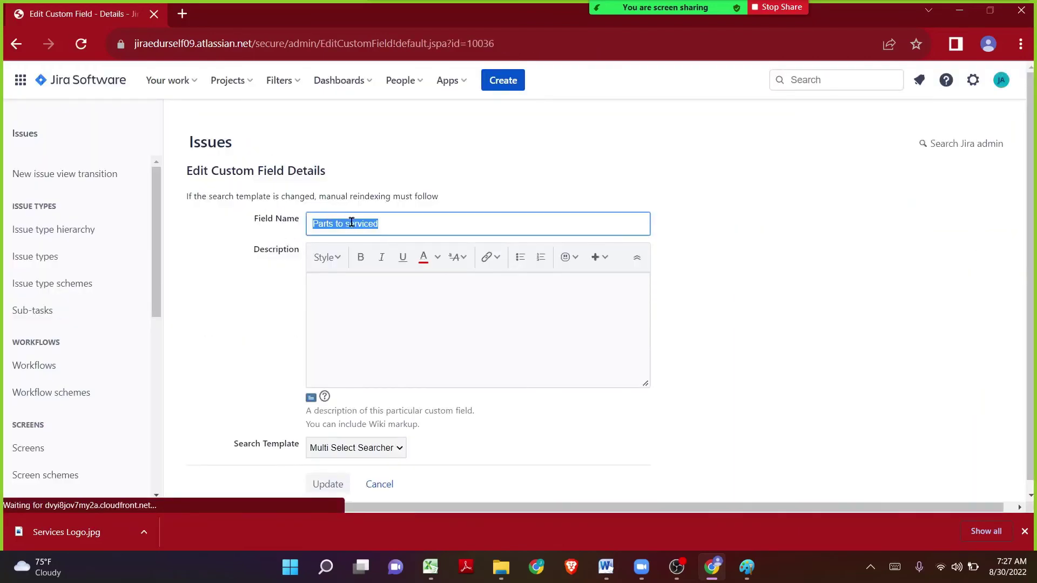
pyautogui.click(345, 222)
pyautogui.write('v')
pyautogui.press('BackSpace')
pyautogui.write('be')
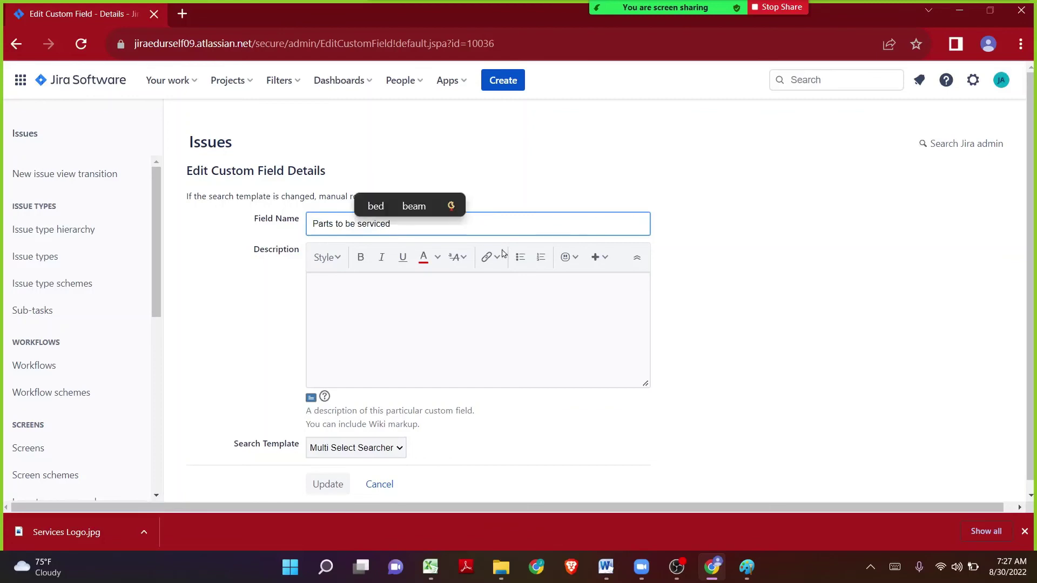
pyautogui.scroll(-1, 348, 459)
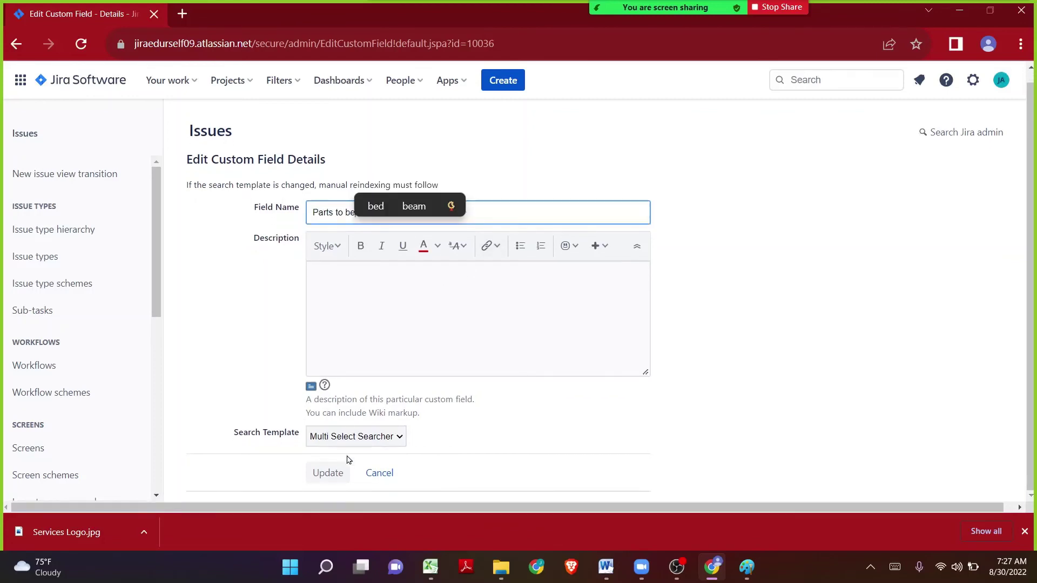
pyautogui.click(330, 482)
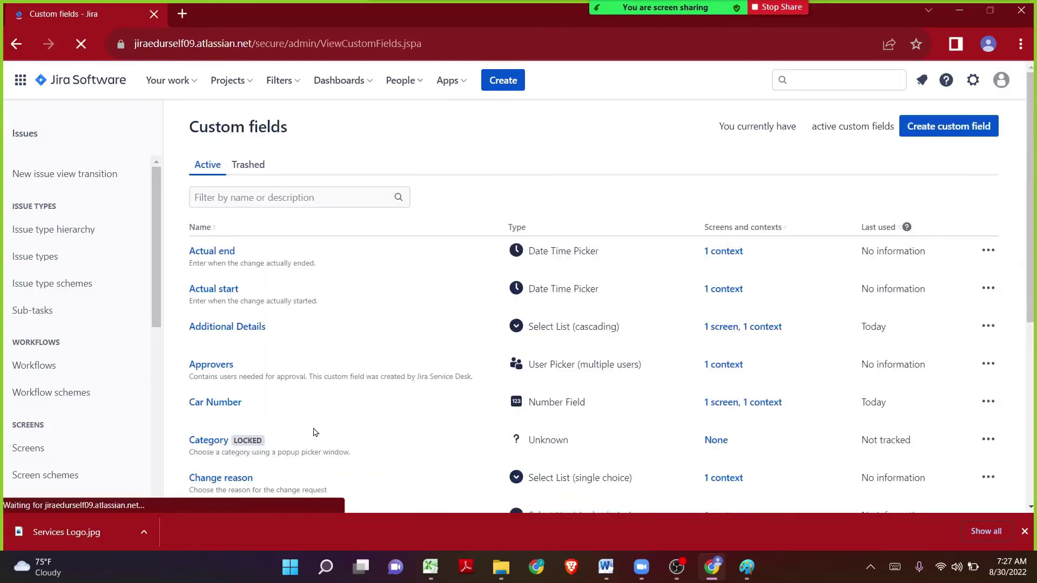
# Filter the Custom fields list by the new name and open its actions
pyautogui.click(282, 196)
pyautogui.hotkey('ctrl', 'v')
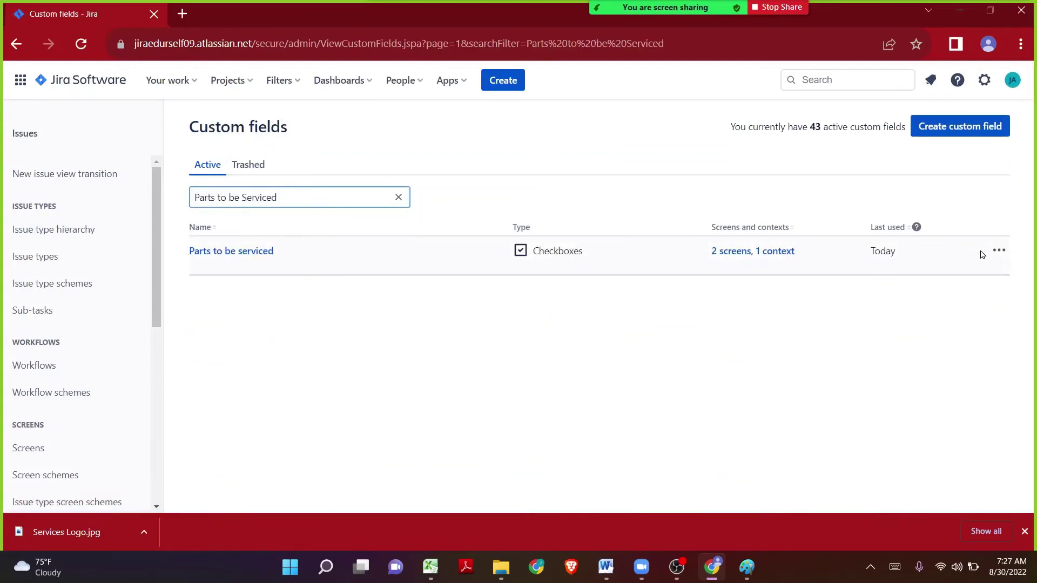
pyautogui.click(999, 251)
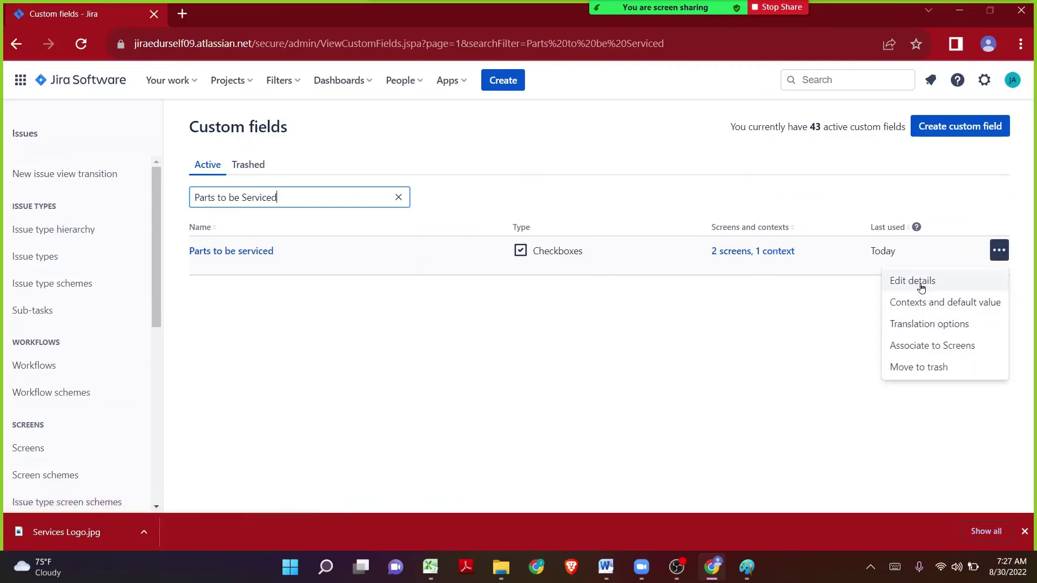
# Open the field's contexts page, then start a Software Development Bug issue
pyautogui.click(928, 301)
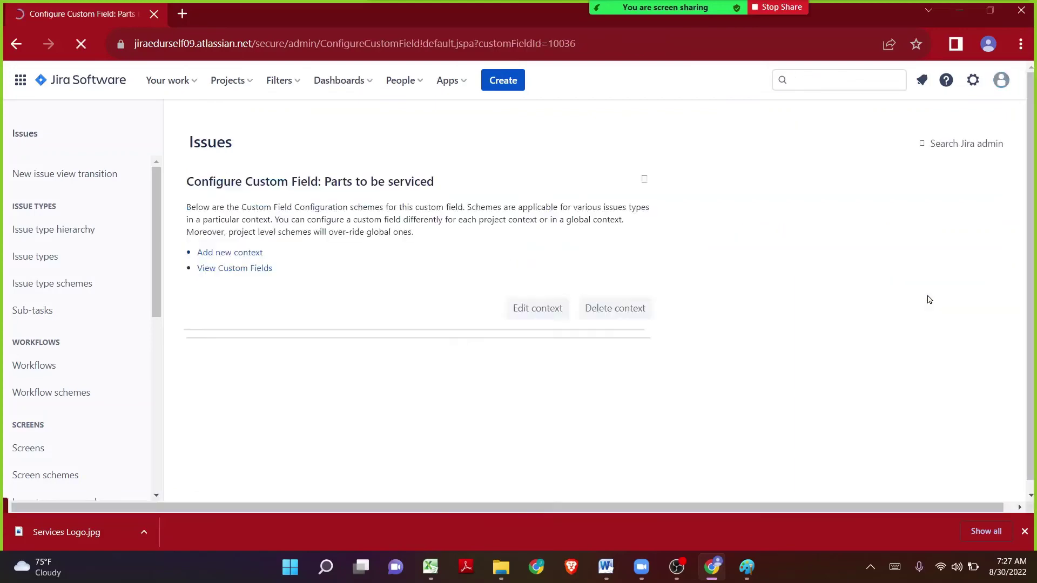
pyautogui.scroll(-2, 620, 311)
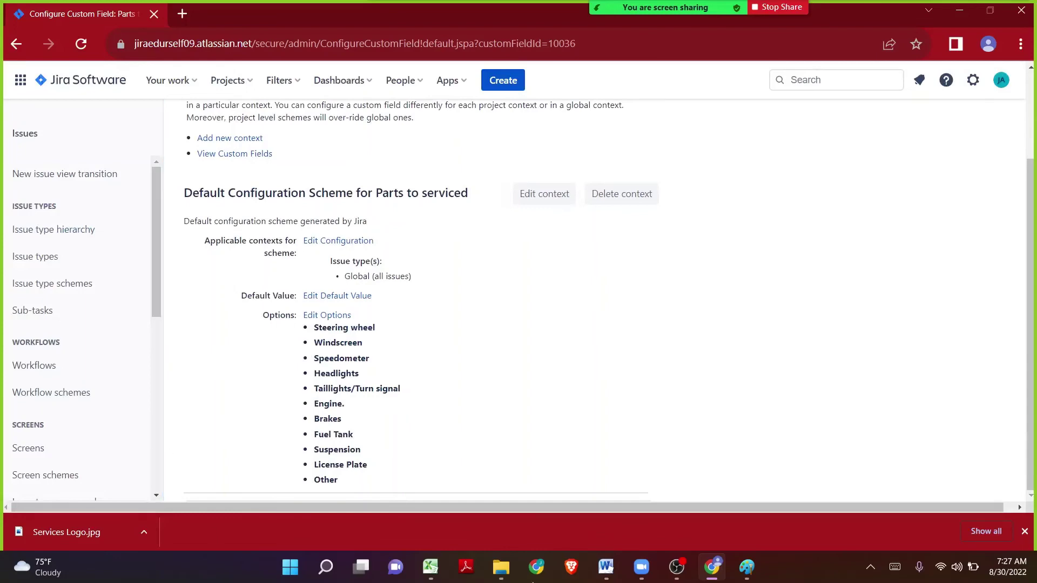
pyautogui.click(486, 85)
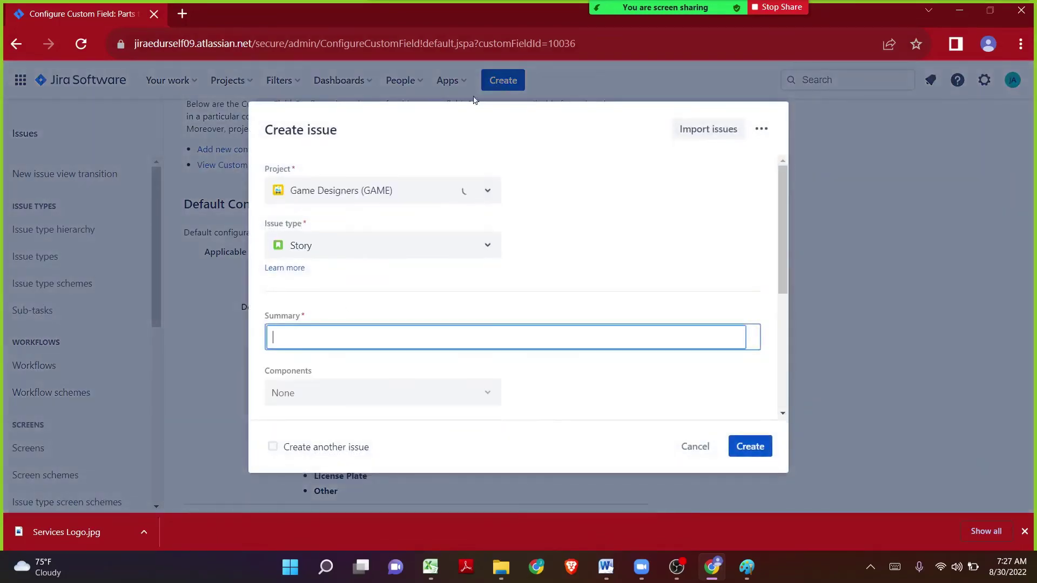
pyautogui.click(482, 186)
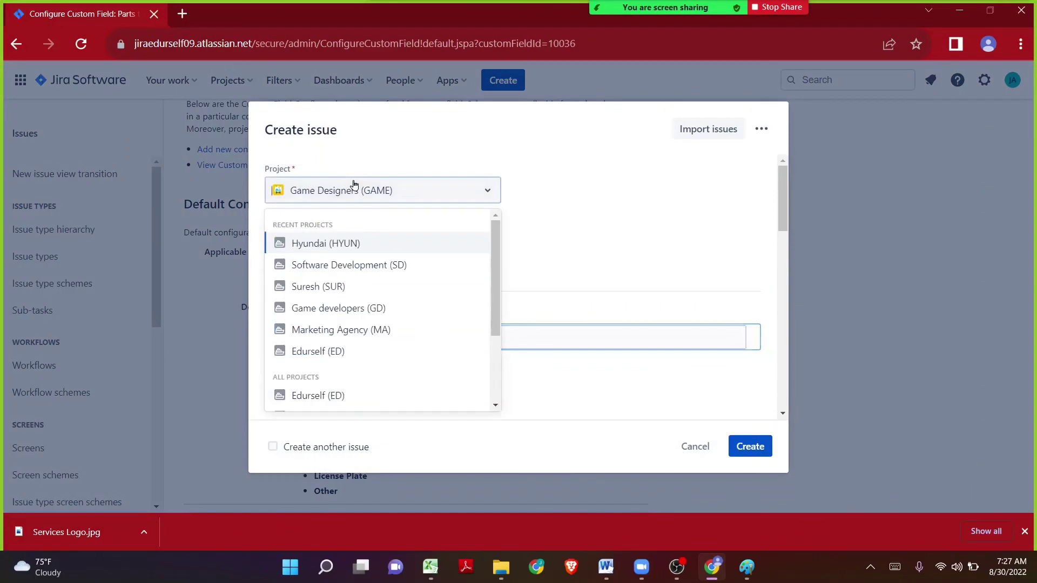
pyautogui.click(391, 266)
pyautogui.click(377, 251)
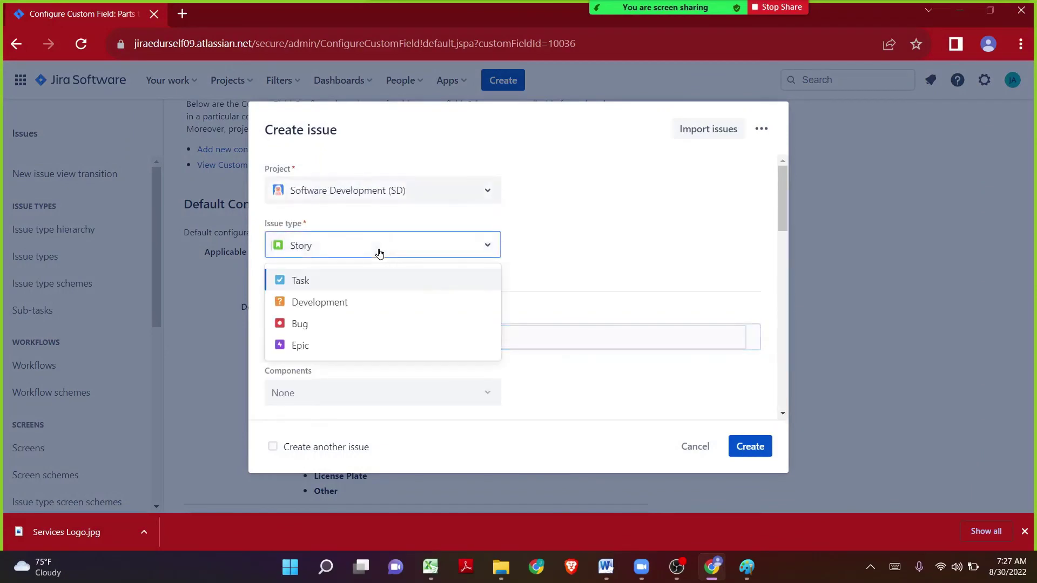
pyautogui.click(360, 327)
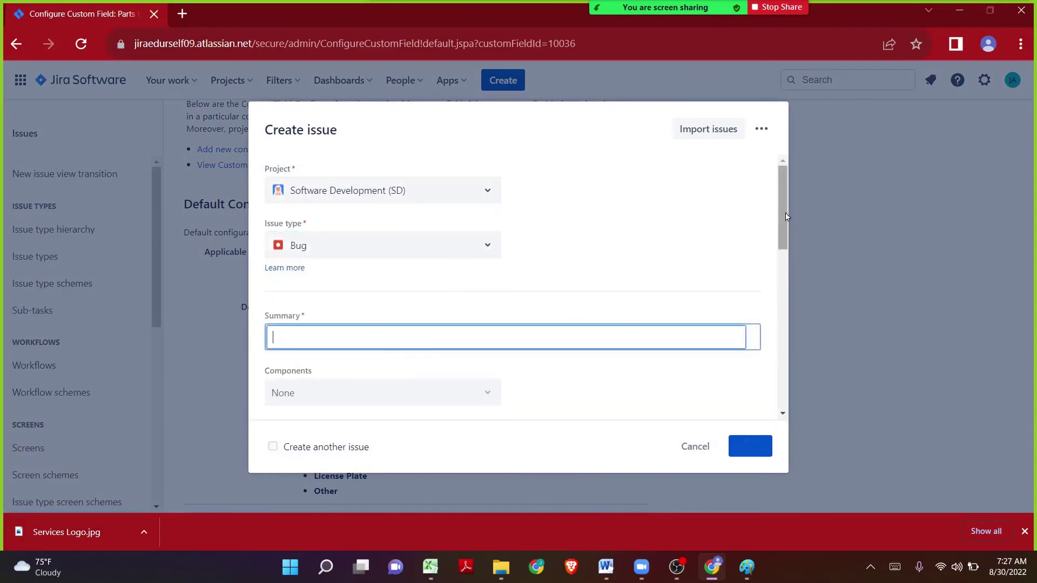
# Check the Parts to be serviced options, then cancel Create issue
pyautogui.moveTo(783, 219); pyautogui.dragTo(787, 412)
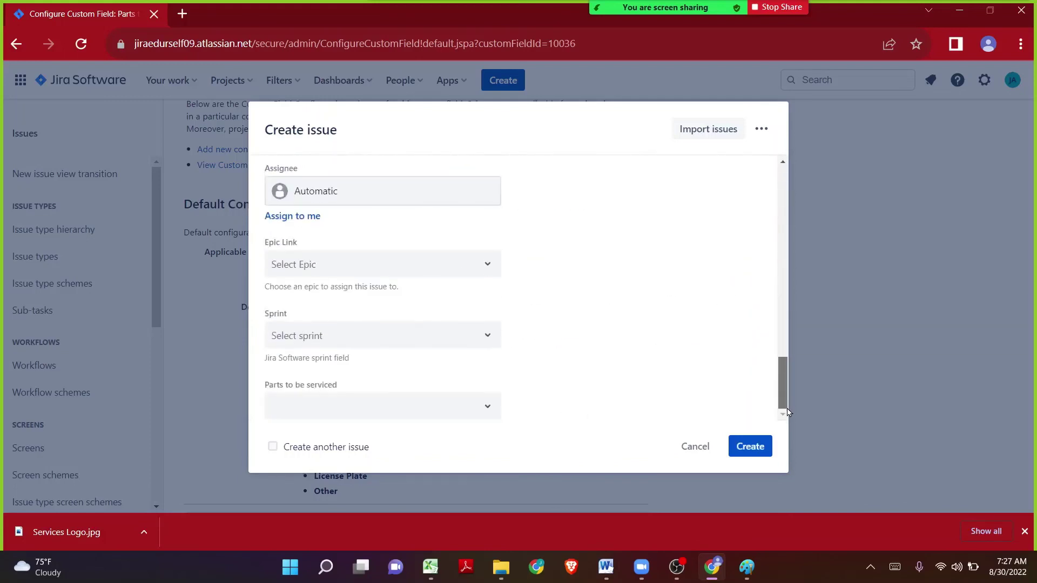
pyautogui.click(349, 407)
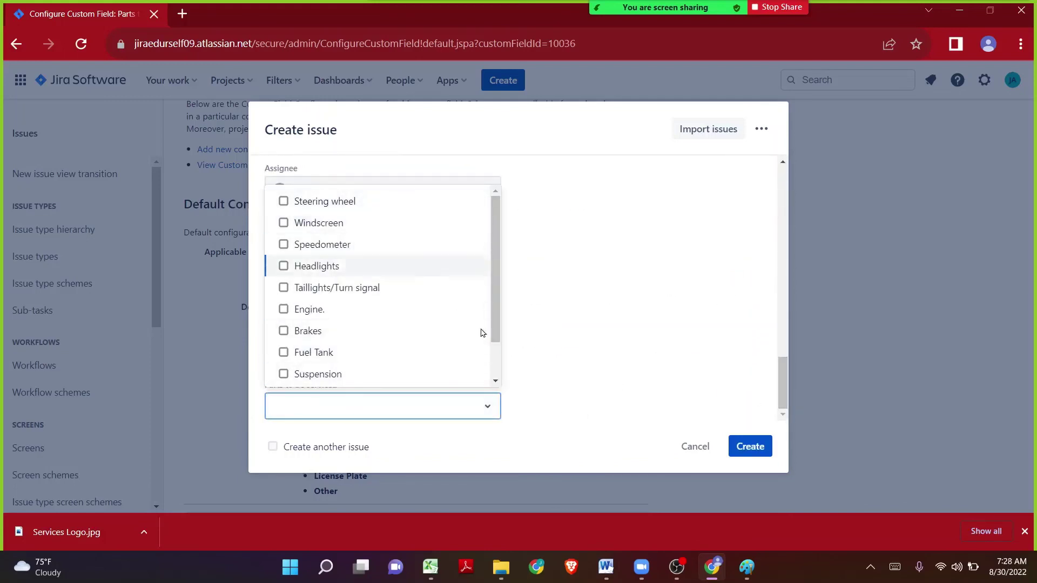
pyautogui.click(693, 449)
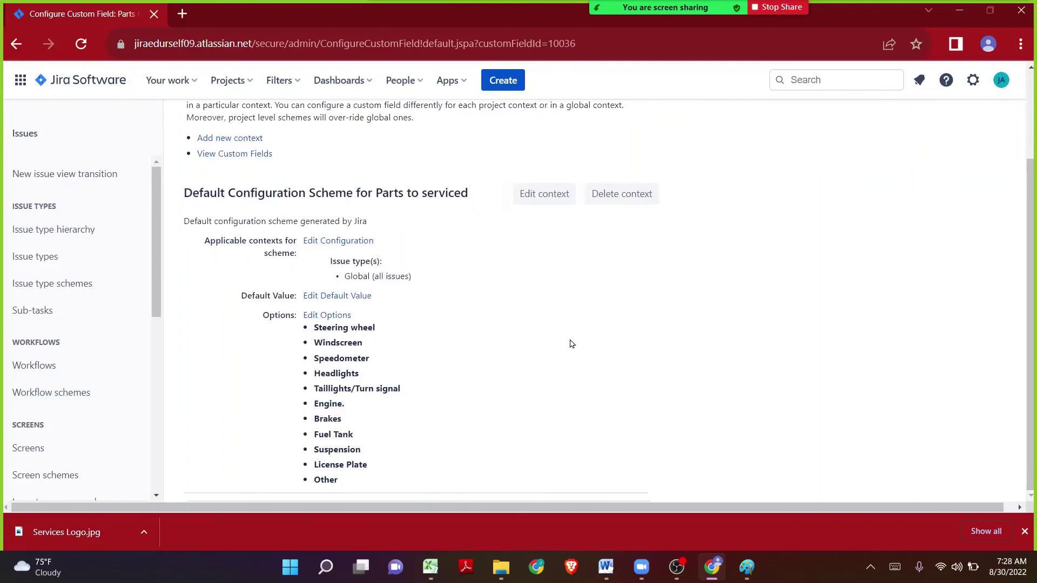
pyautogui.scroll(2, 574, 344)
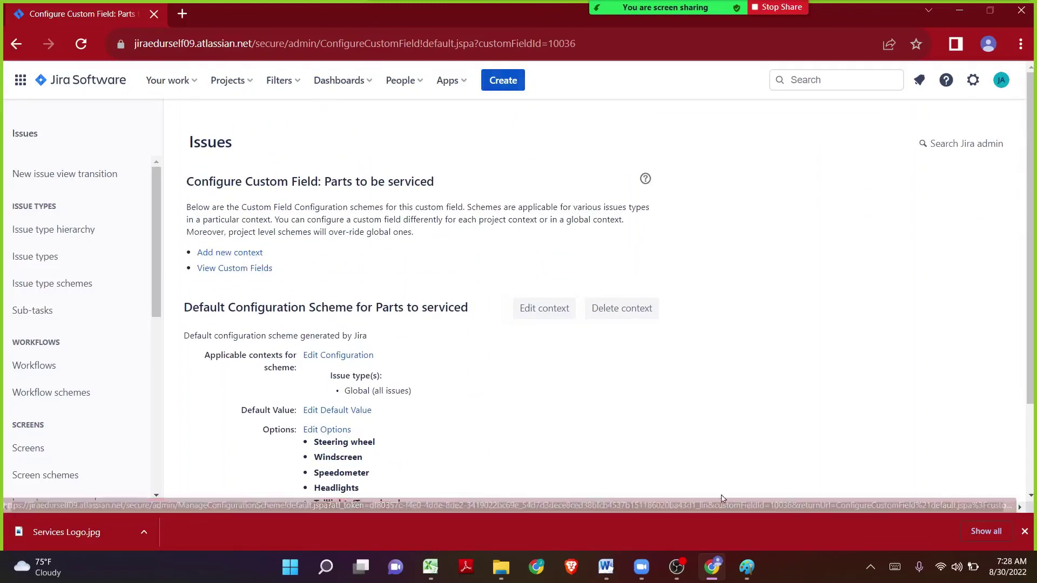
# Start a new context labelled 'Game Designers/Software Development Configuration scheme label', copied from the spreadsheet
pyautogui.click(217, 255)
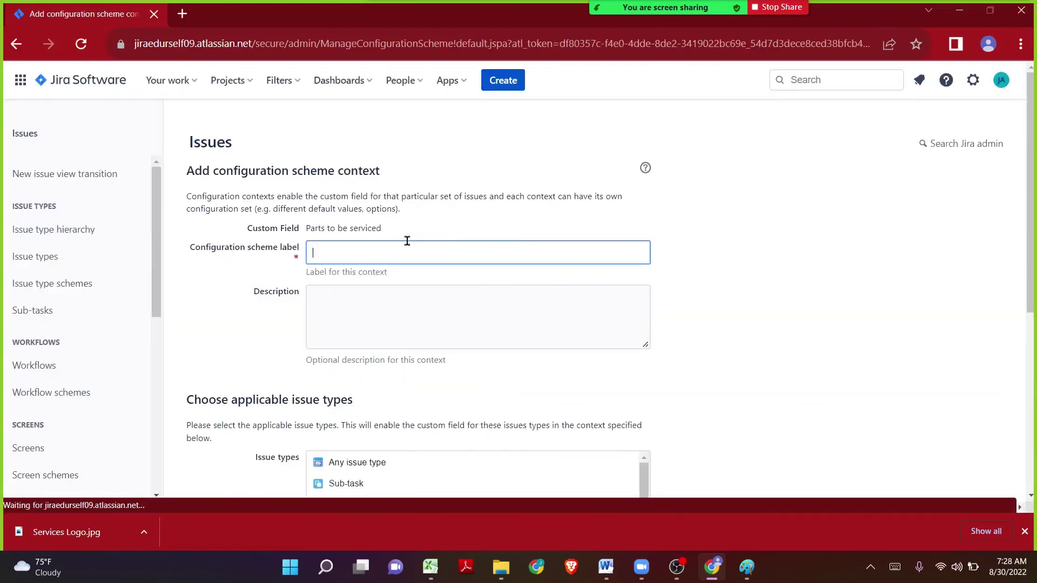
pyautogui.write('H')
pyautogui.press('BackSpace')
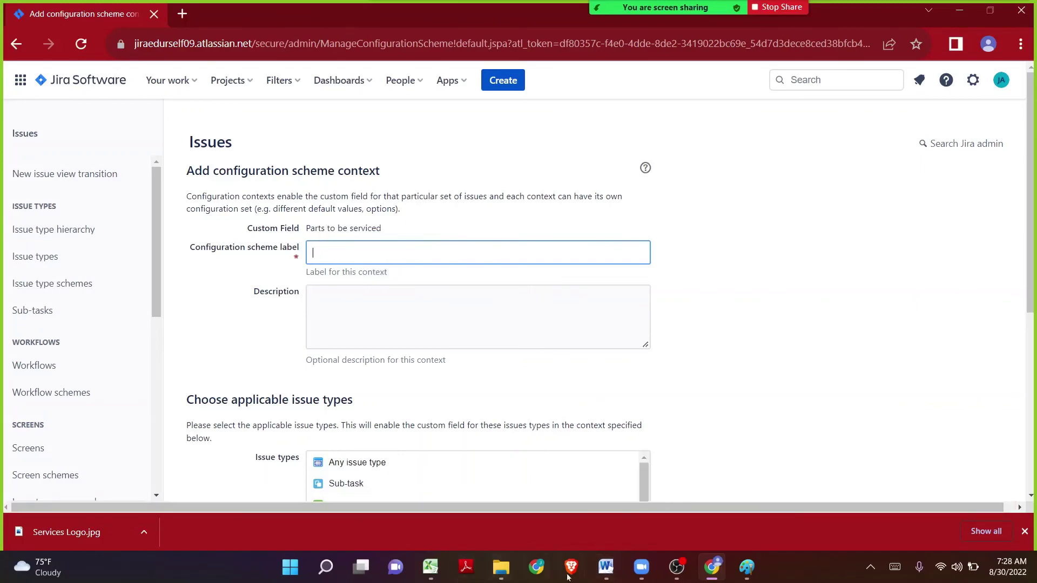
pyautogui.click(431, 567)
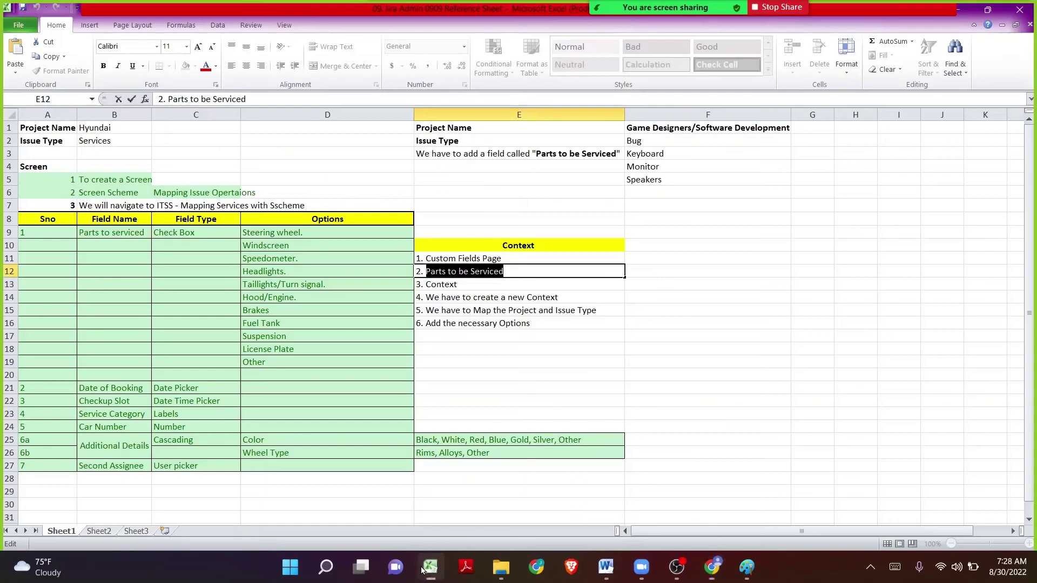
pyautogui.click(698, 128)
pyautogui.hotkey('ctrl', 'c')
pyautogui.hotkey('alt', 'Tab')
pyautogui.hotkey('ctrl', 'v')
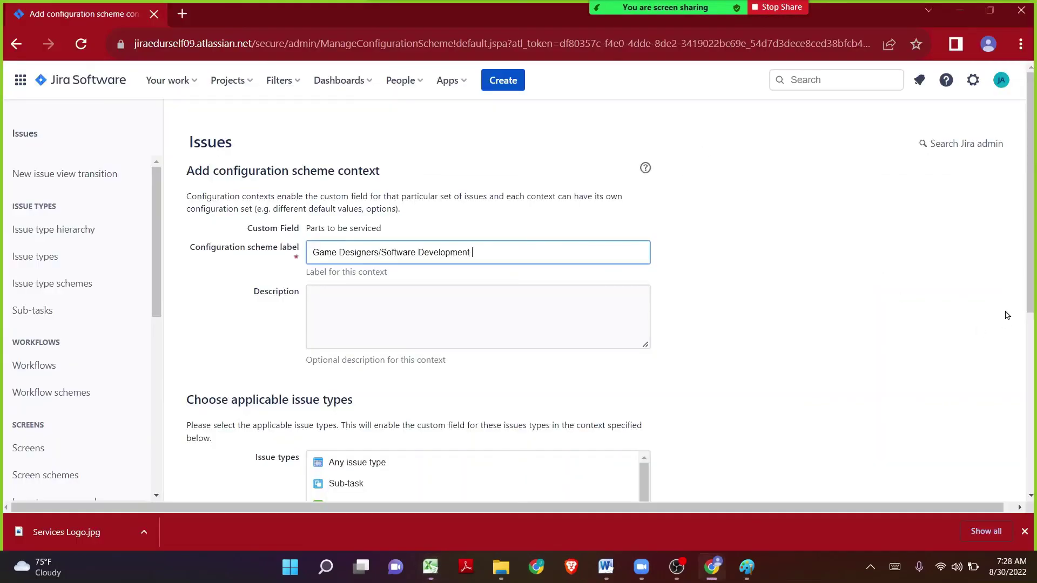
pyautogui.write('Context')
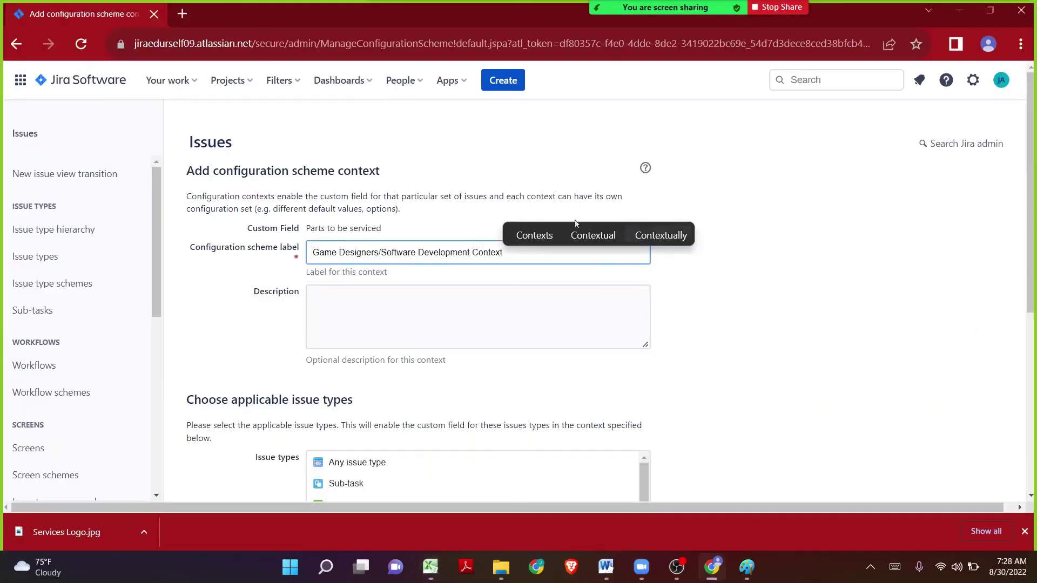
pyautogui.click(216, 169)
pyautogui.moveTo(196, 249); pyautogui.dragTo(303, 252)
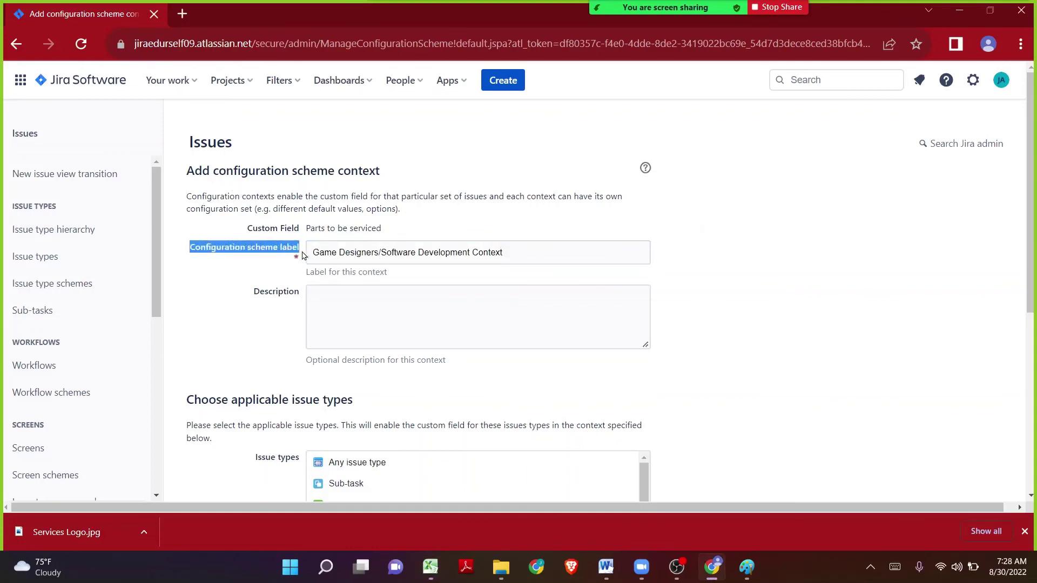
pyautogui.click(458, 253)
pyautogui.doubleClick(477, 252)
pyautogui.hotkey('ctrl', 'v')
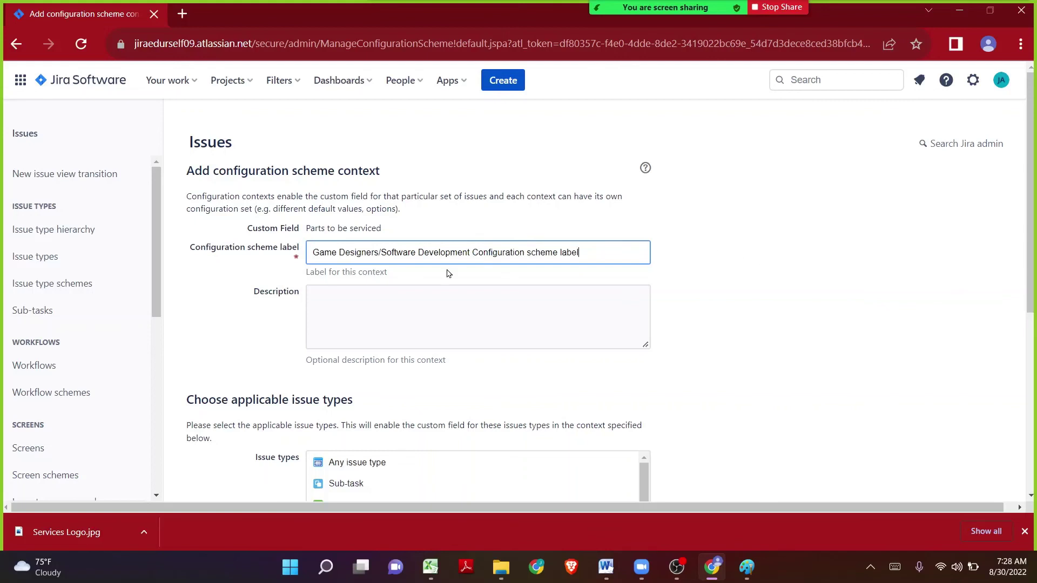
# Select Bug as the new context's applicable issue type
pyautogui.scroll(-3, 390, 332)
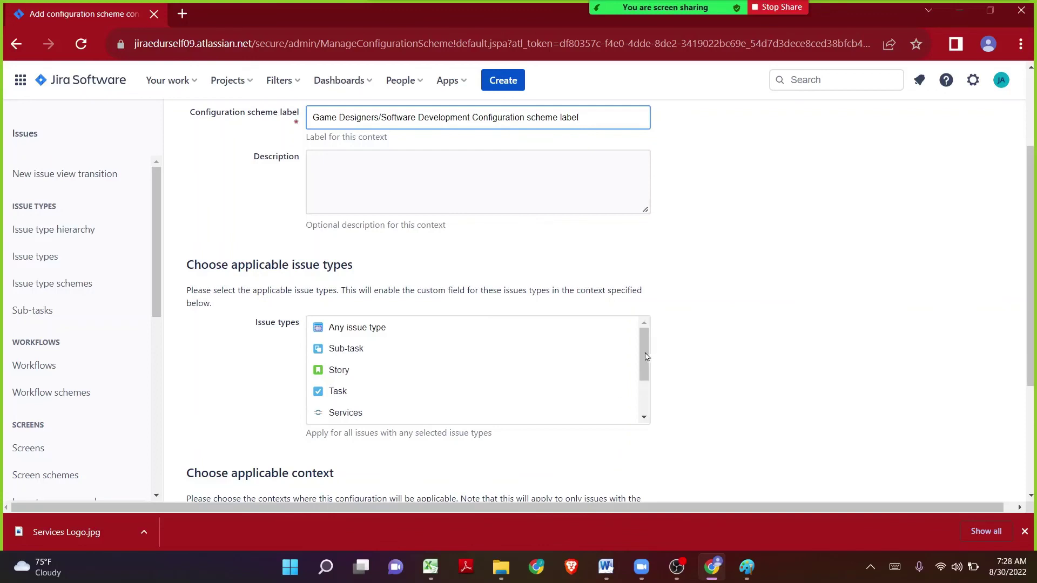
pyautogui.moveTo(646, 356); pyautogui.dragTo(646, 388)
pyautogui.click(342, 373)
pyautogui.click(354, 397)
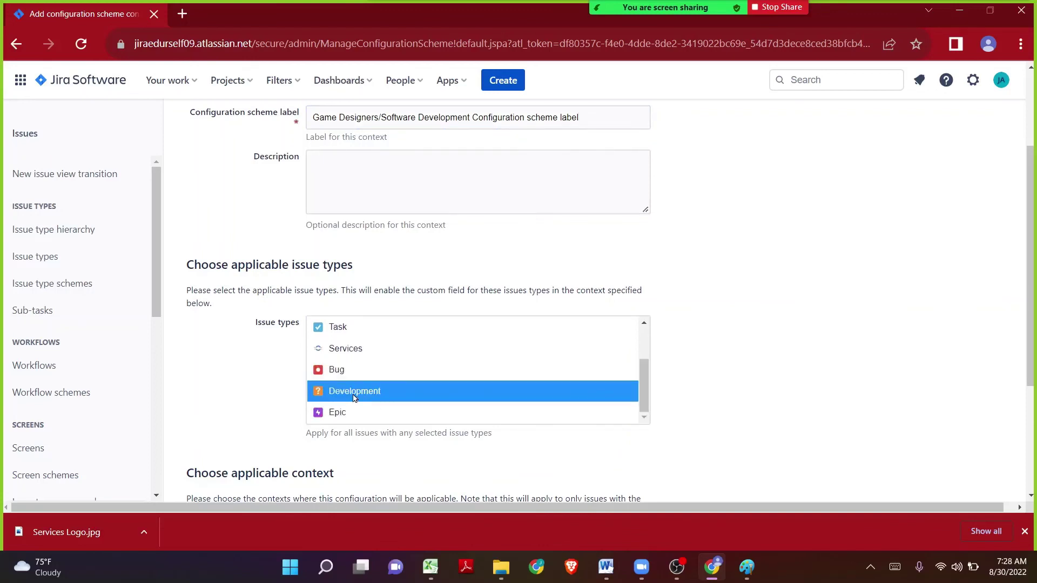
pyautogui.click(356, 415)
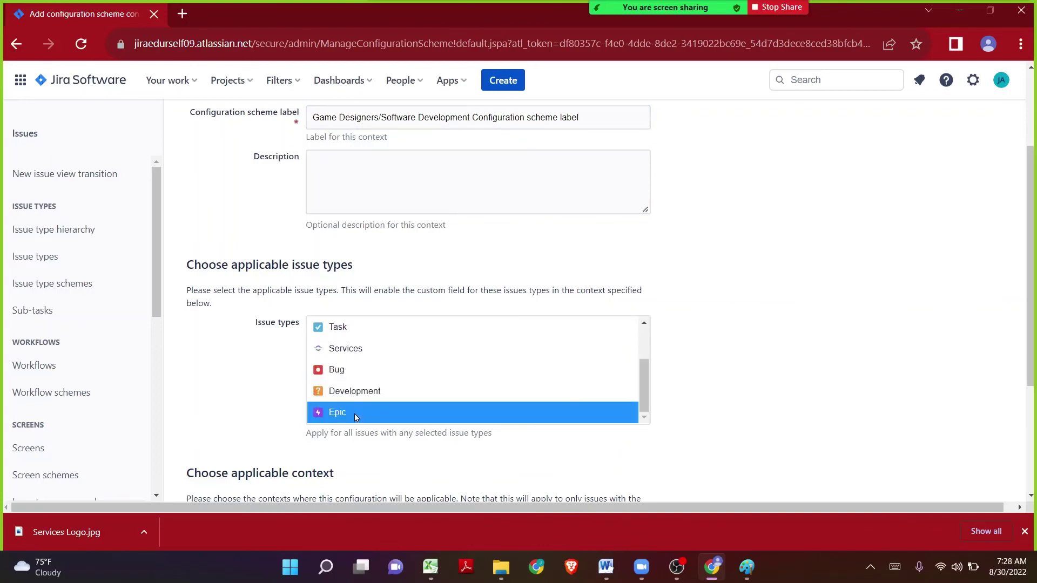
pyautogui.click(354, 369)
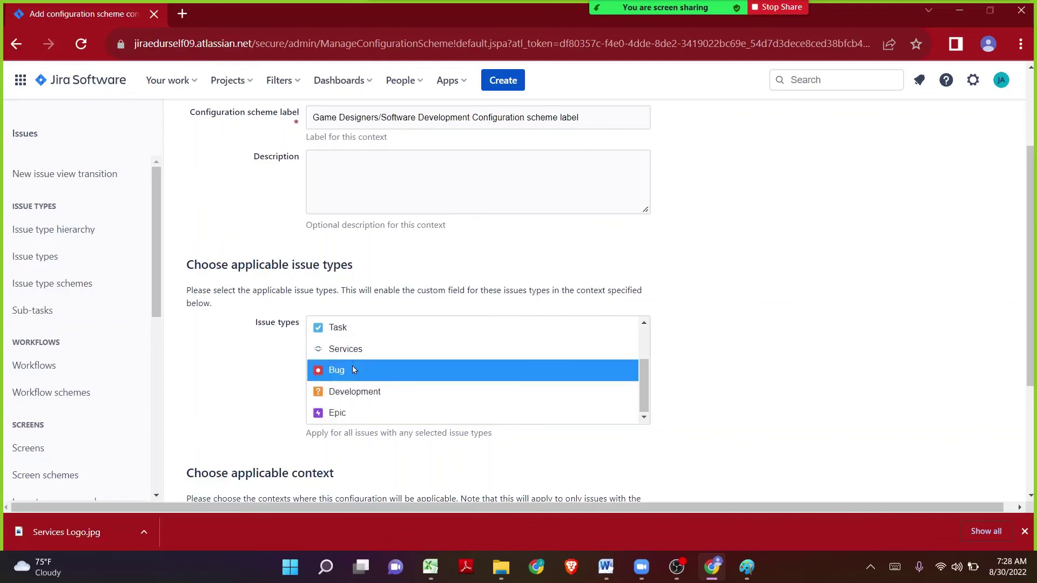
pyautogui.scroll(2, 352, 366)
pyautogui.click(333, 414)
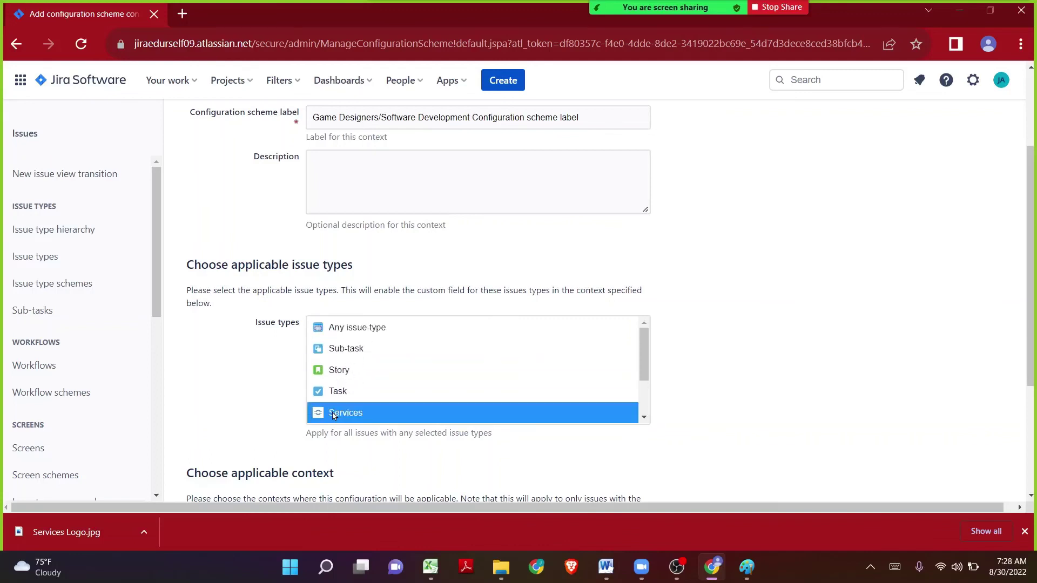
pyautogui.scroll(-2, 334, 392)
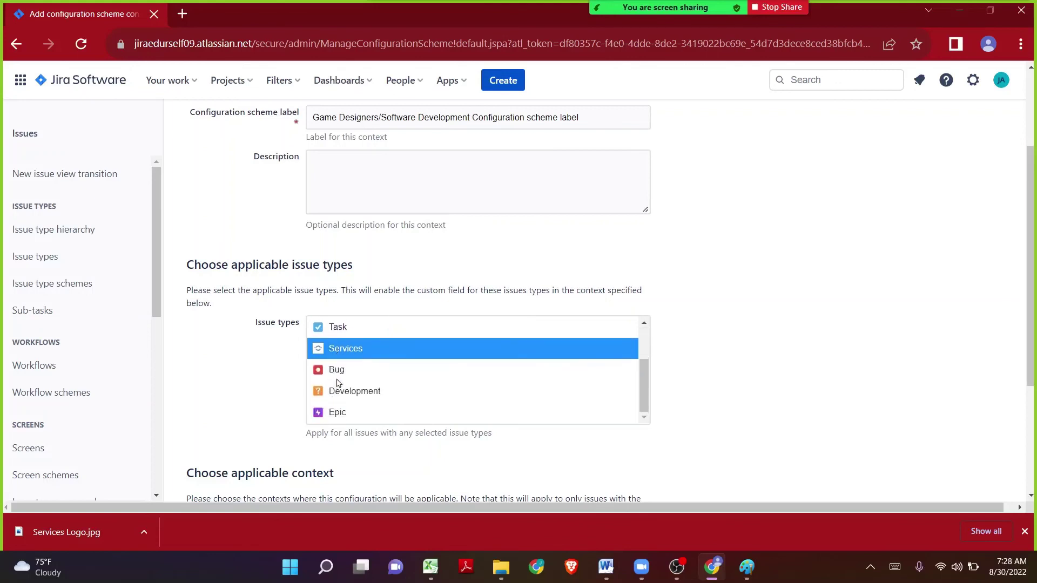
pyautogui.click(340, 372)
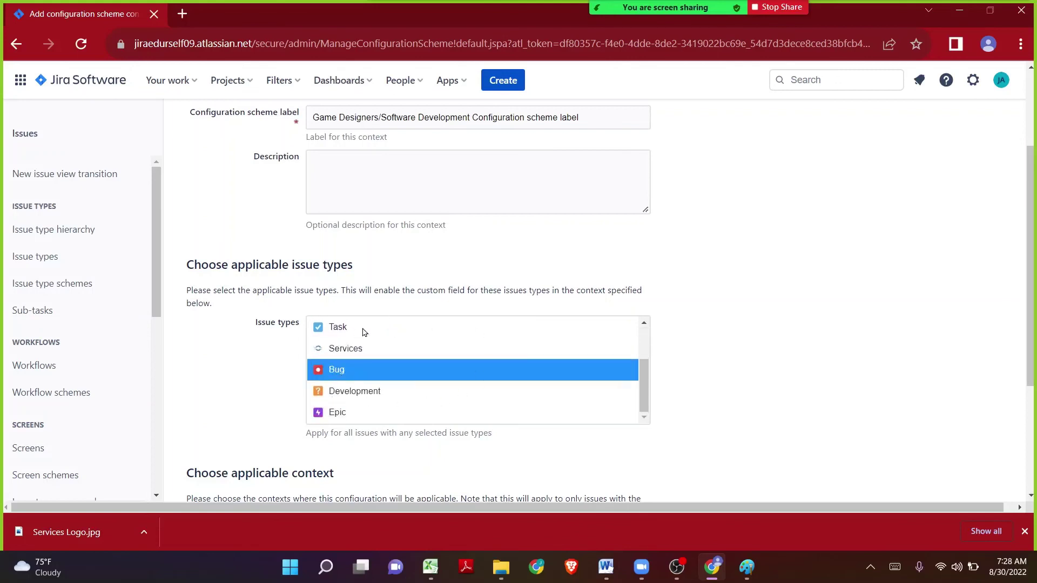
pyautogui.click(356, 308)
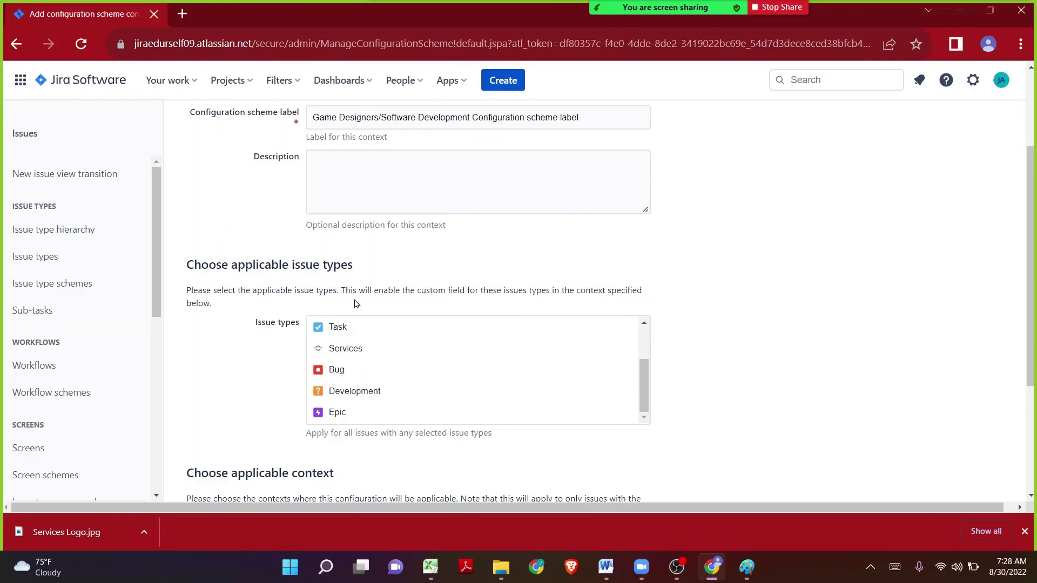
# Apply the context to the Game Designers and Software Development projects and add it
pyautogui.scroll(2, 354, 302)
pyautogui.scroll(-6, 354, 300)
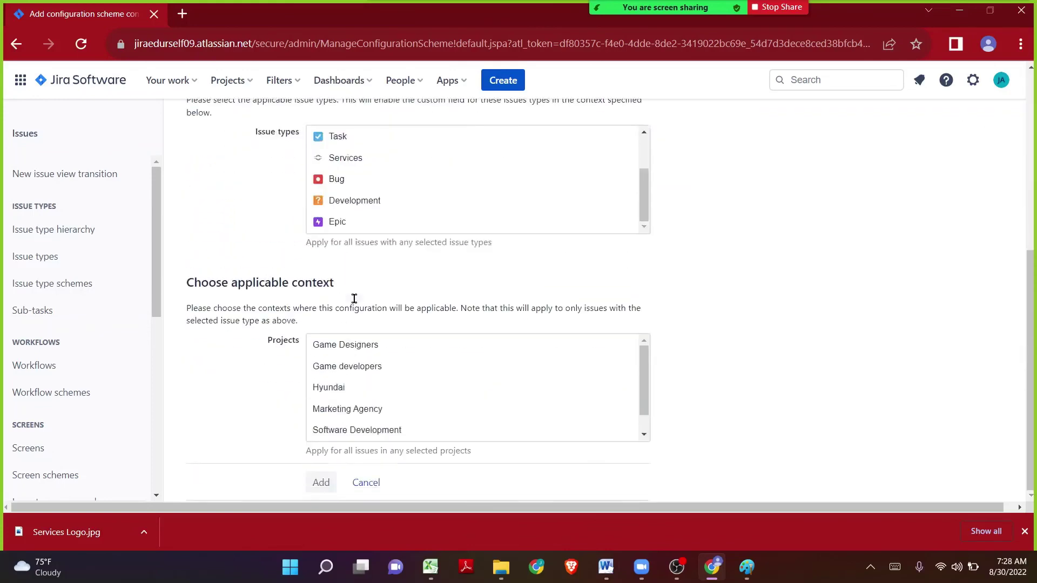
pyautogui.click(358, 349)
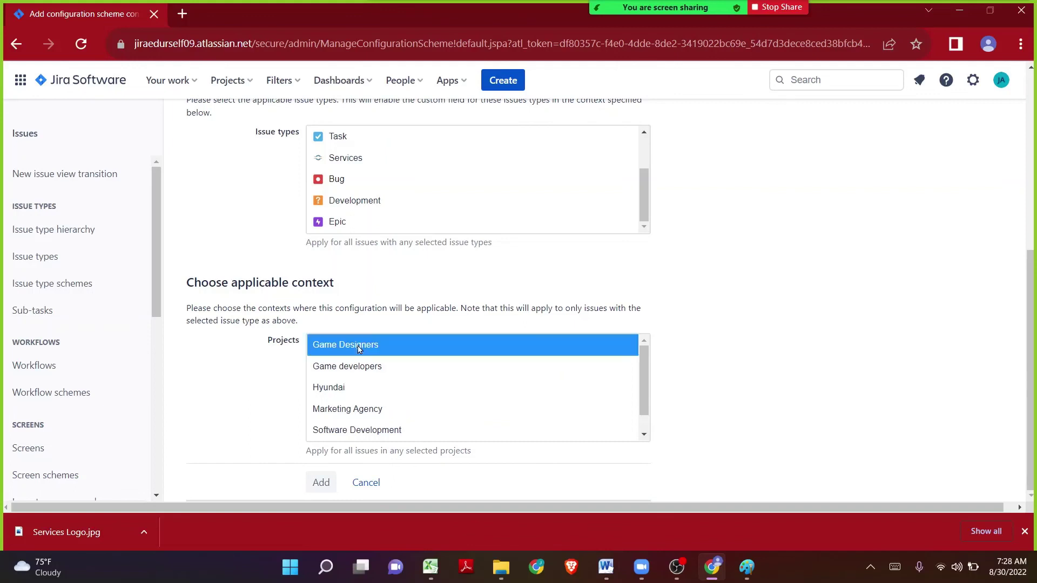
pyautogui.keyDown('ctrl'); pyautogui.click(373, 432); pyautogui.keyUp('ctrl')
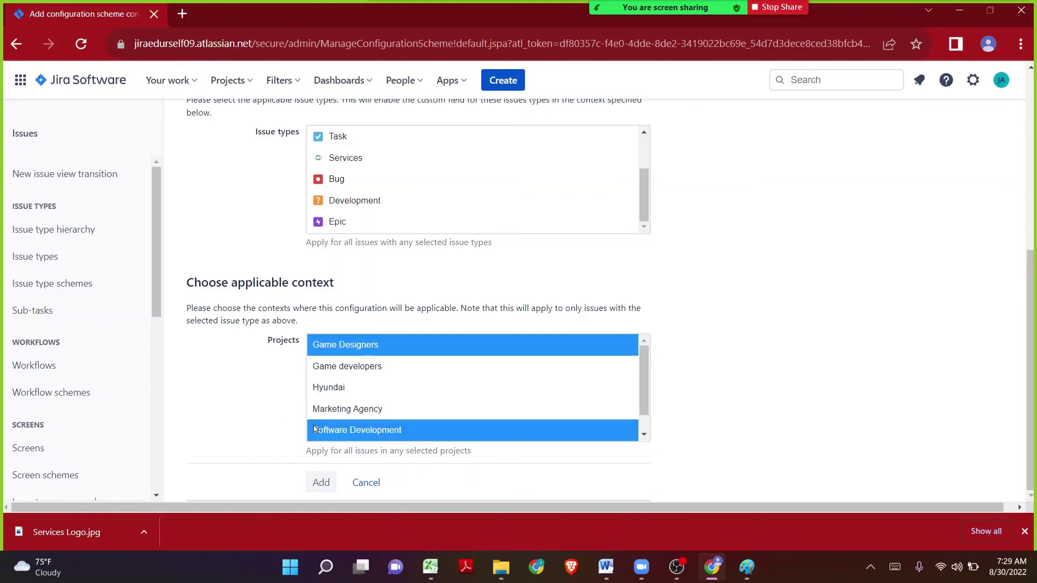
pyautogui.click(330, 483)
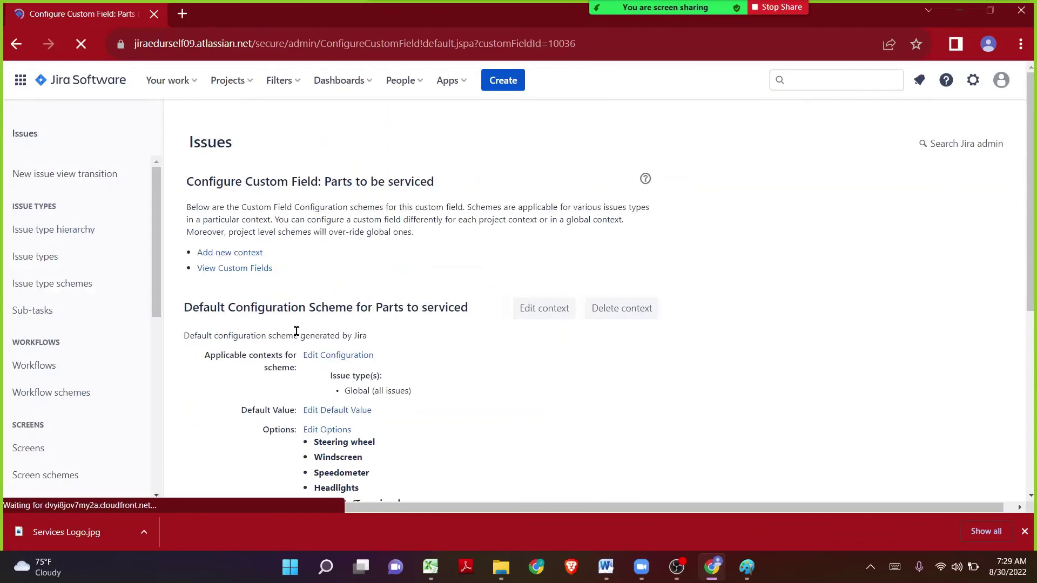
# Go to the Edit Options page of the new Game Designers/Software Development context
pyautogui.scroll(-6, 296, 331)
pyautogui.scroll(5, 295, 331)
pyautogui.scroll(-2, 387, 397)
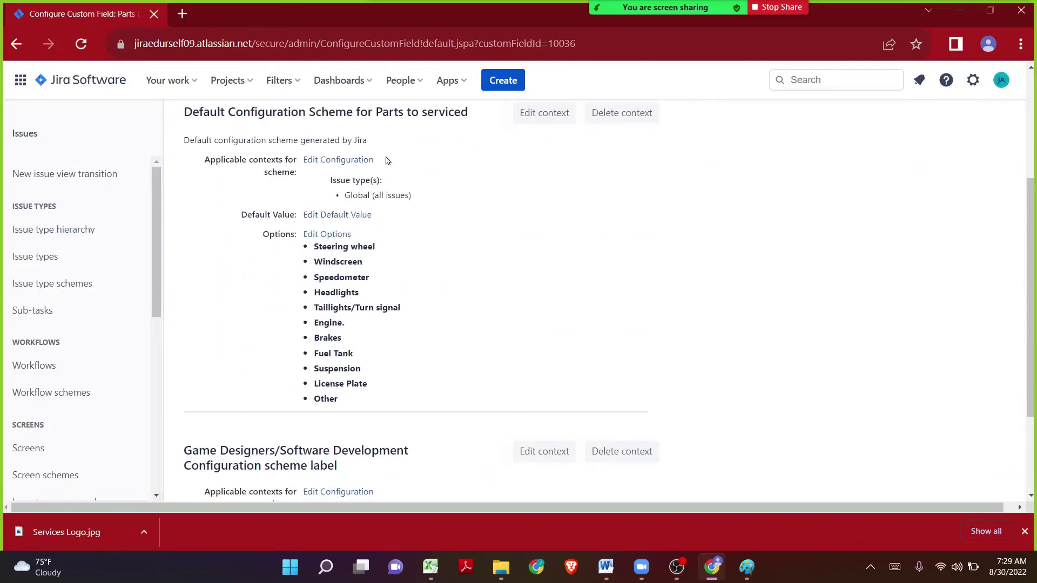
pyautogui.moveTo(345, 405); pyautogui.dragTo(314, 247)
pyautogui.scroll(-2, 314, 248)
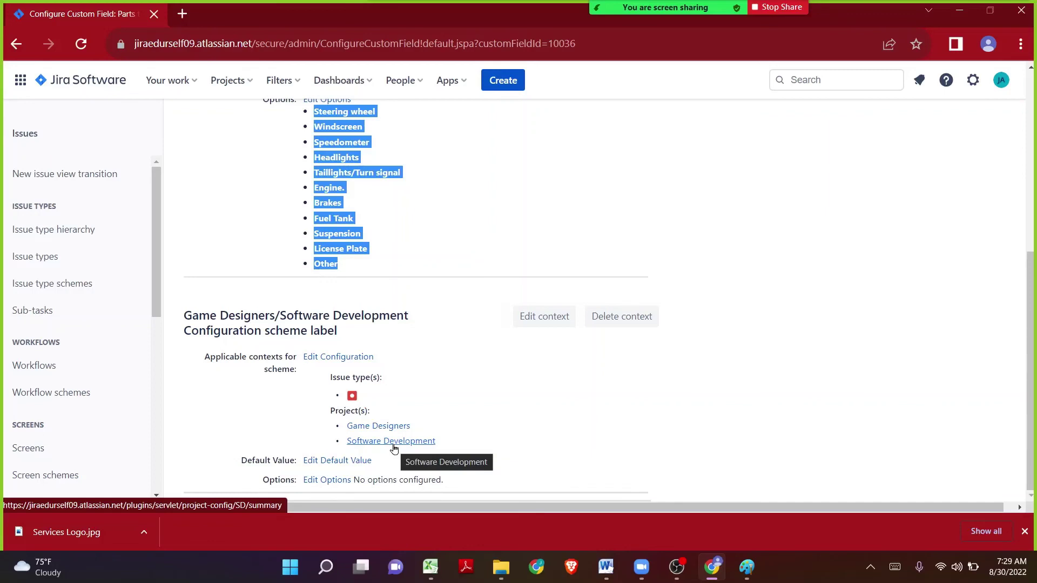
pyautogui.click(326, 481)
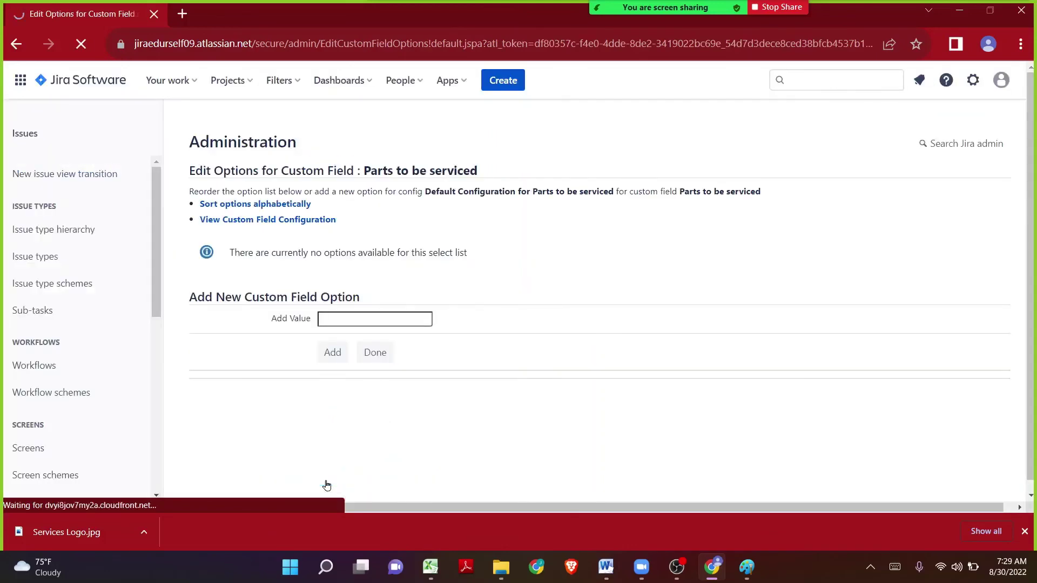
# Add Keyboard and Monitor as options, copied from column F of the spreadsheet
pyautogui.click(430, 564)
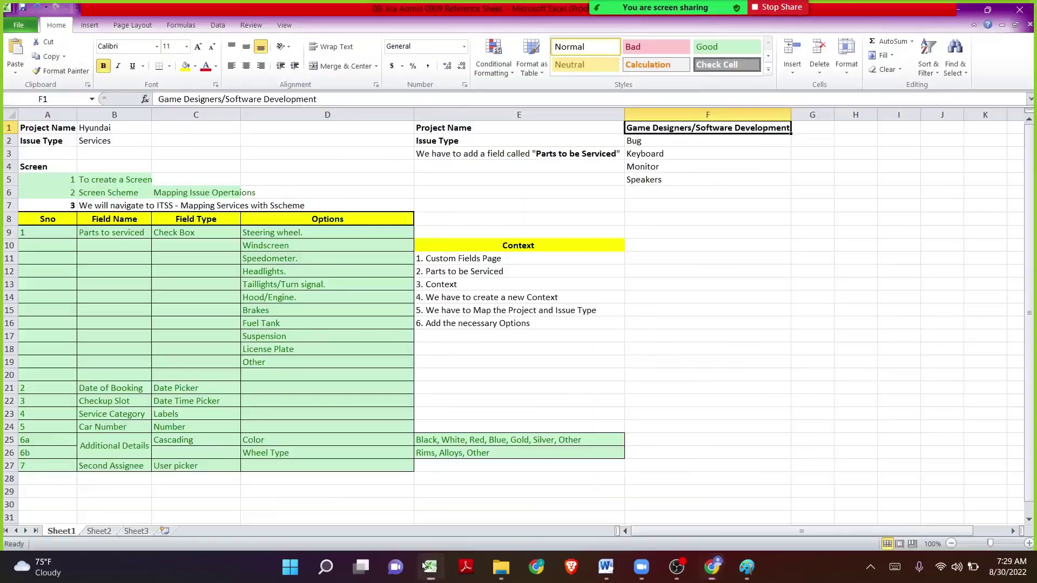
pyautogui.click(637, 165)
pyautogui.click(645, 153)
pyautogui.hotkey('ctrl', 'c')
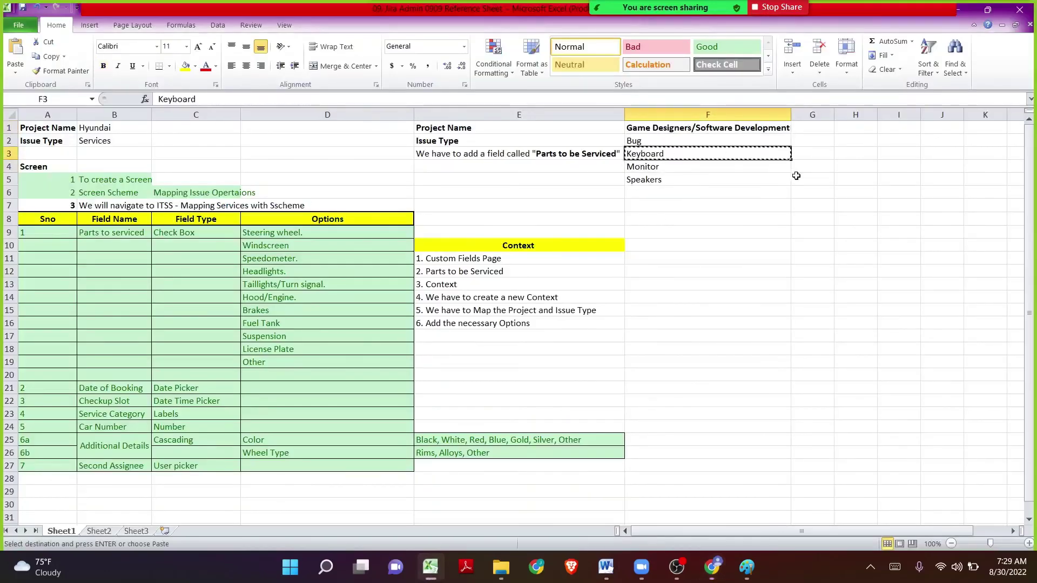
pyautogui.hotkey('alt', 'Tab')
pyautogui.hotkey('ctrl', 'v')
pyautogui.press('Return')
pyautogui.hotkey('alt', 'Tab')
pyautogui.press('Down')
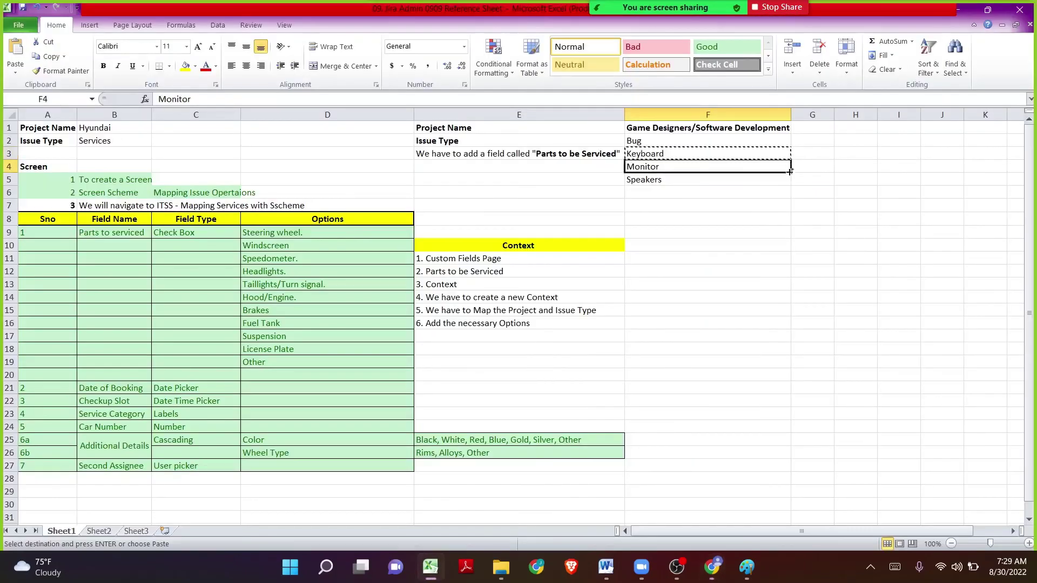
pyautogui.hotkey('ctrl', 'c')
pyautogui.hotkey('alt', 'Tab')
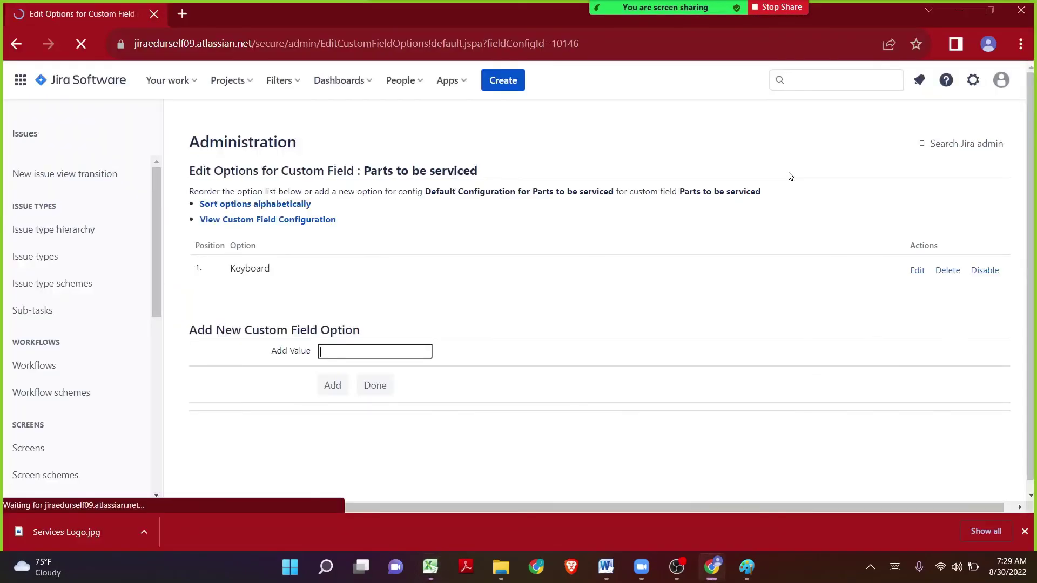
pyautogui.hotkey('ctrl', 'v')
pyautogui.press('Return')
# Add Speakers and Others as the third and fourth options
pyautogui.hotkey('alt', 'Tab')
pyautogui.press('Down')
pyautogui.hotkey('ctrl', 'c')
pyautogui.hotkey('alt', 'Tab')
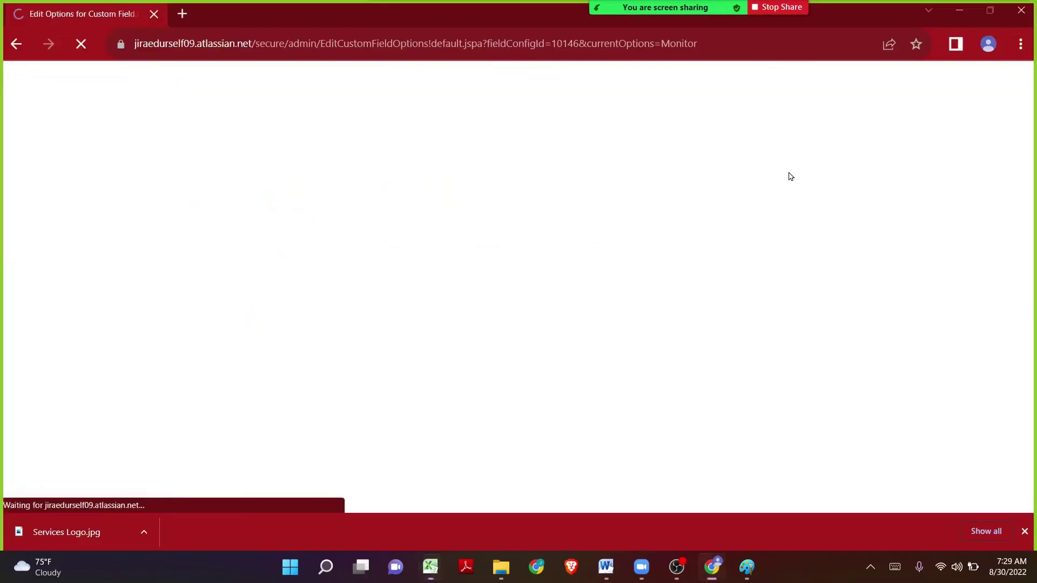
pyautogui.hotkey('ctrl', 'v')
pyautogui.press('Return')
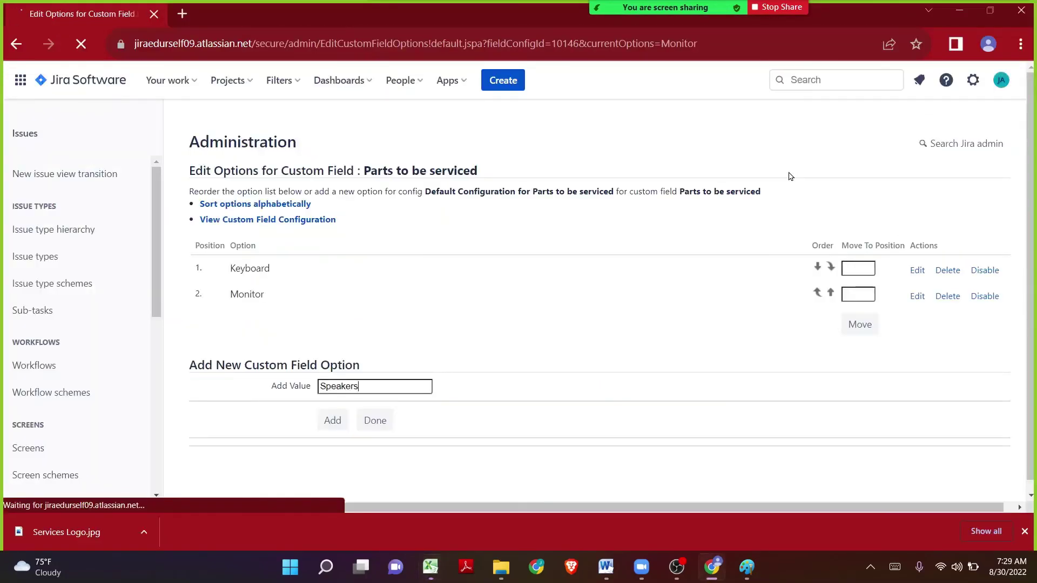
pyautogui.write('Others')
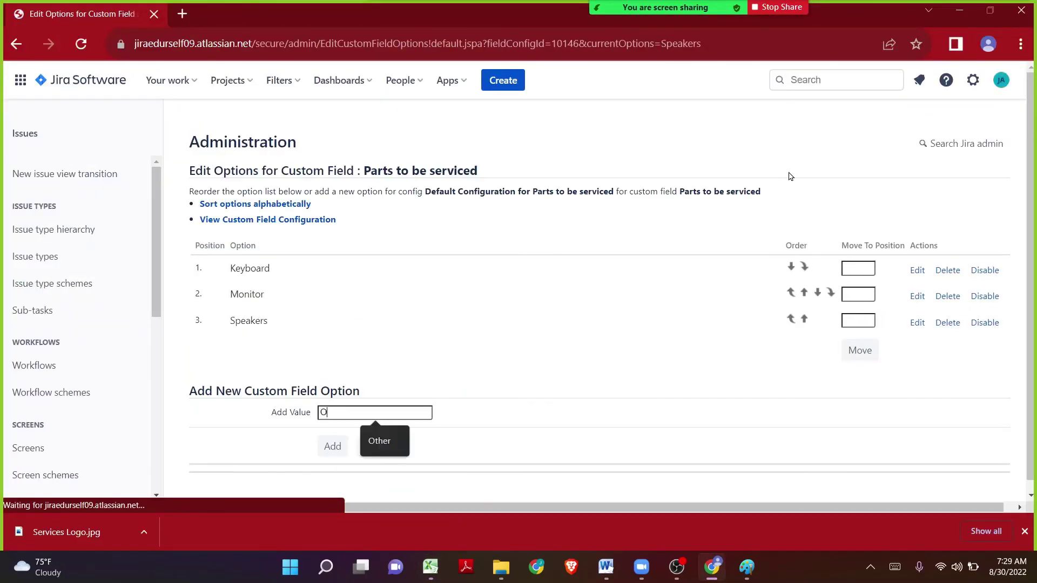
pyautogui.click(328, 450)
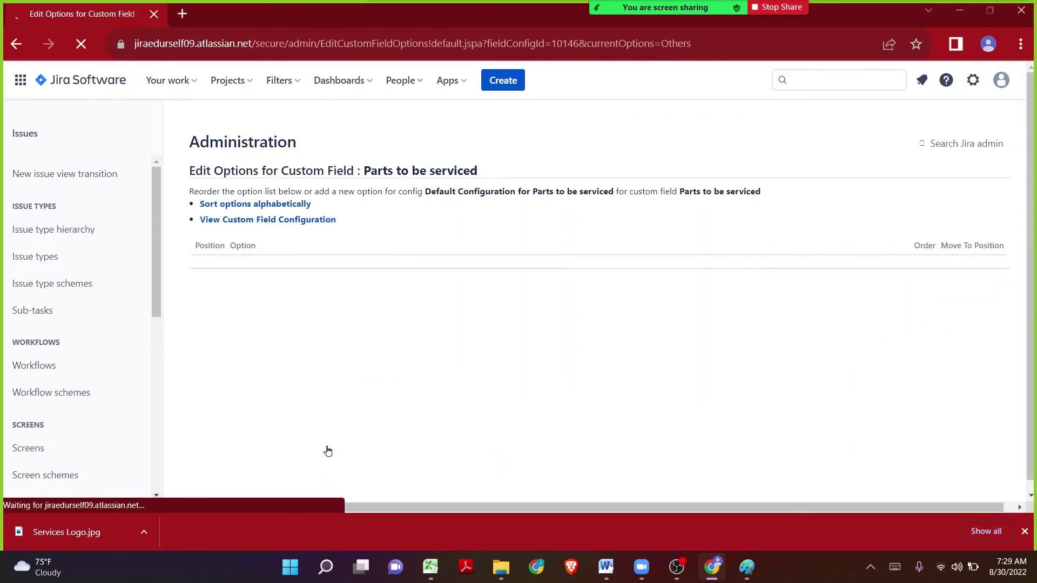
# Confirm a Game Designers Bug draft lists the four new parts, then load Your work in a new tab
pyautogui.click(511, 75)
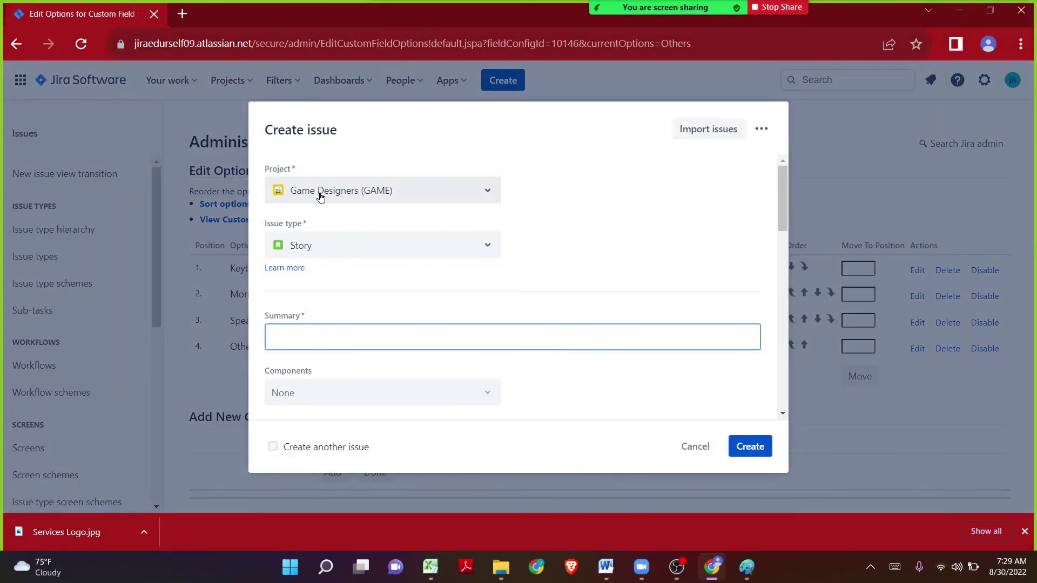
pyautogui.click(352, 257)
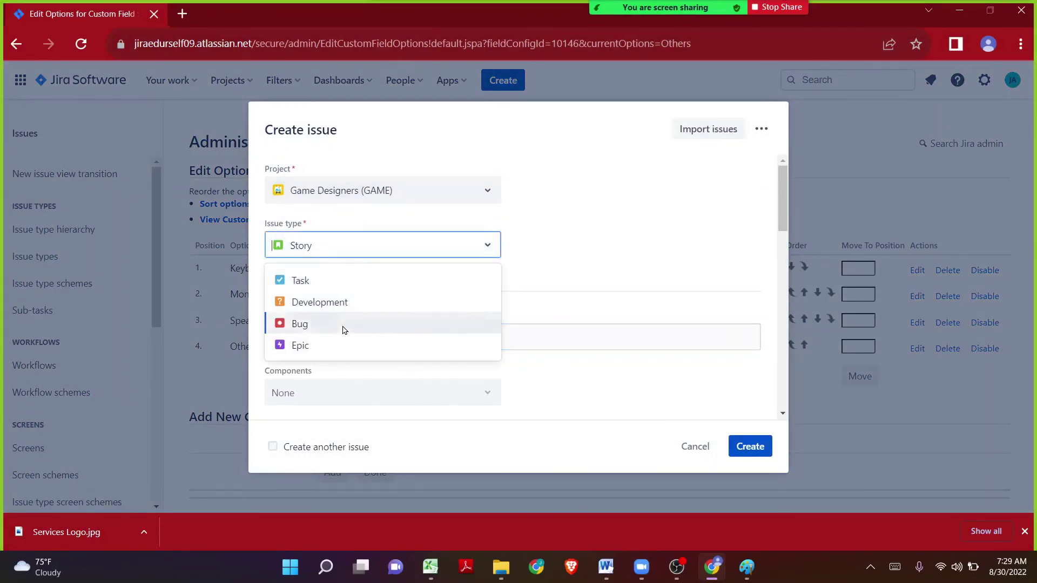
pyautogui.click(344, 326)
pyautogui.scroll(-10, 390, 413)
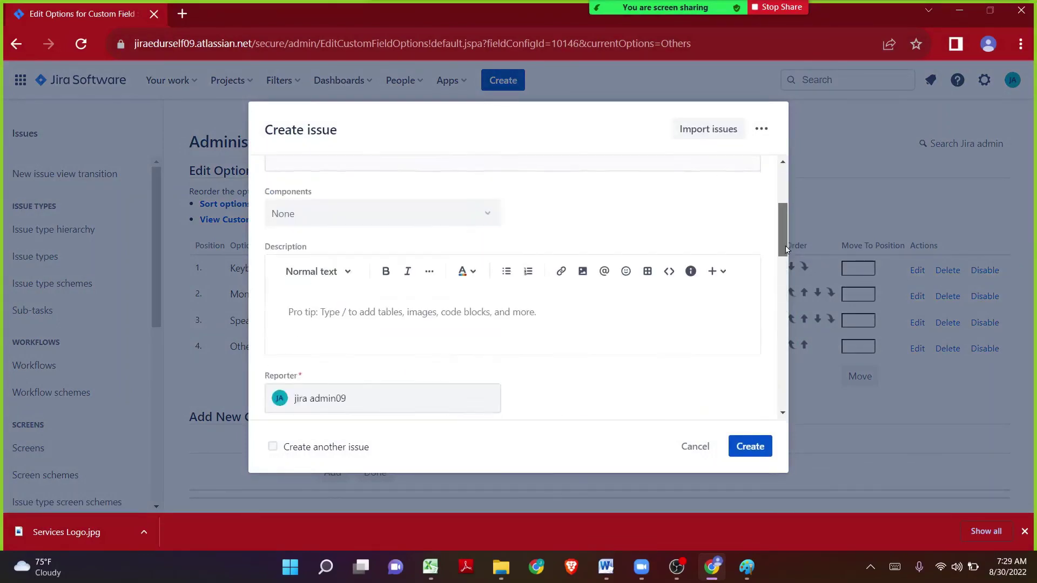
pyautogui.click(359, 418)
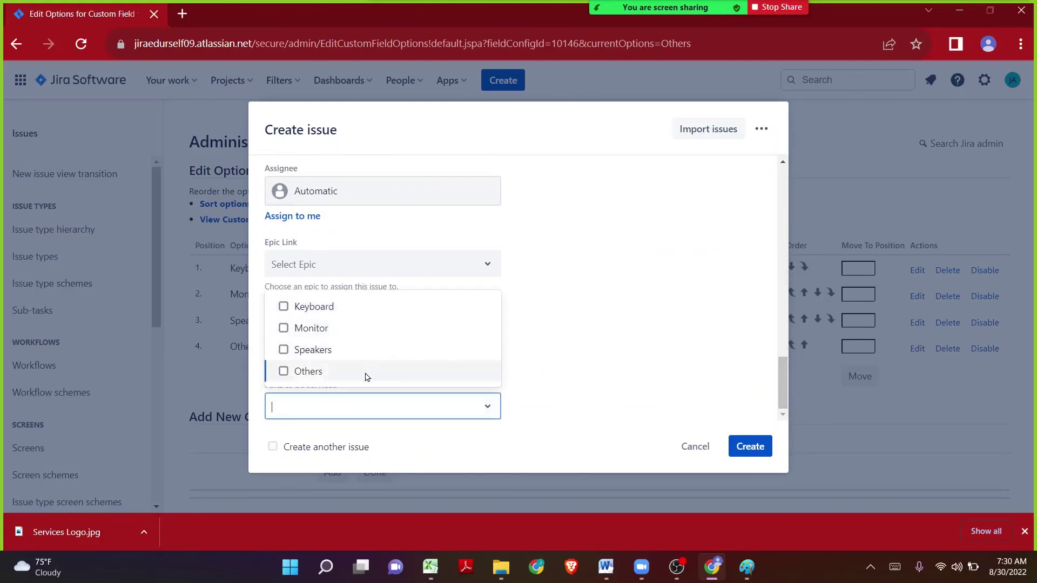
pyautogui.click(190, 17)
pyautogui.click(42, 69)
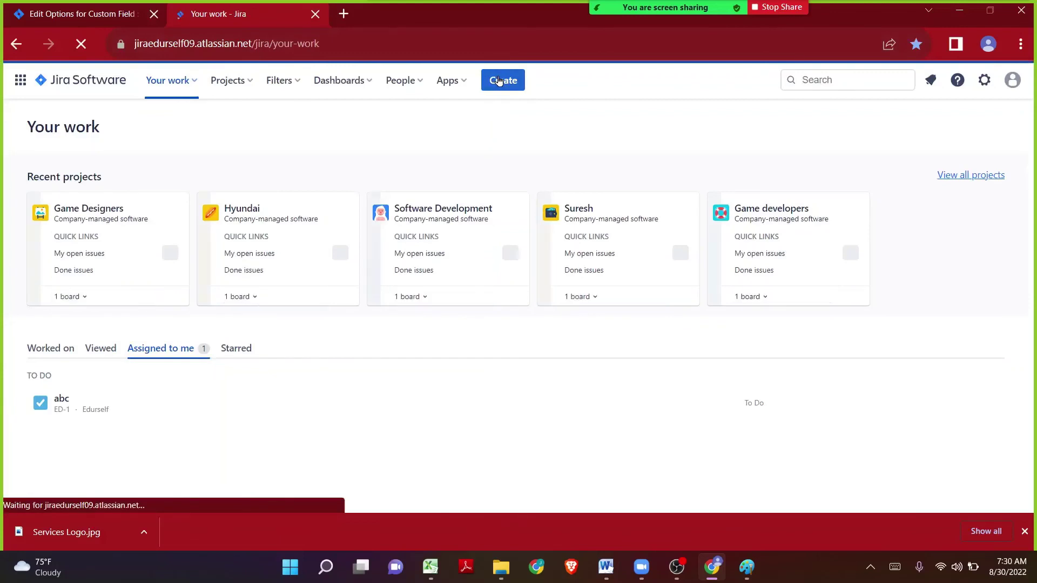
# Start a Hyundai issue and tick Steering wheel, Windscreen and Speedometer under Parts to be serviced
pyautogui.click(499, 81)
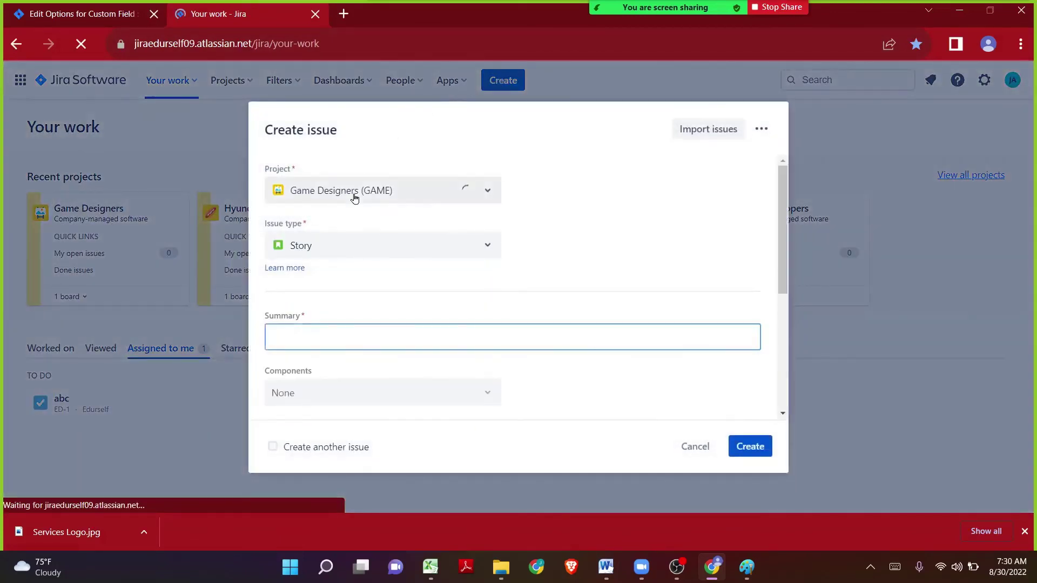
pyautogui.click(354, 198)
pyautogui.click(356, 241)
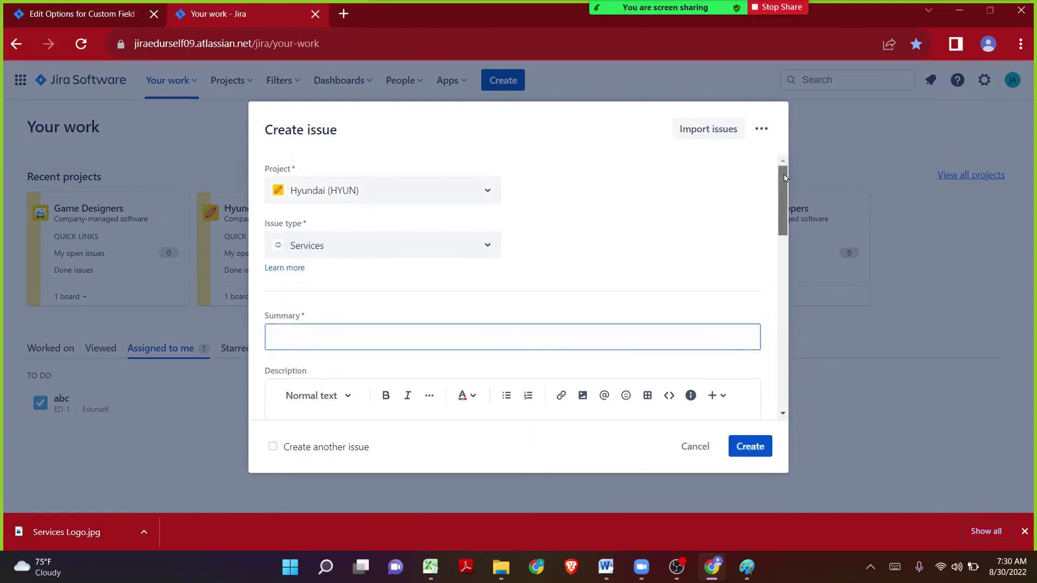
pyautogui.moveTo(784, 178); pyautogui.dragTo(782, 266)
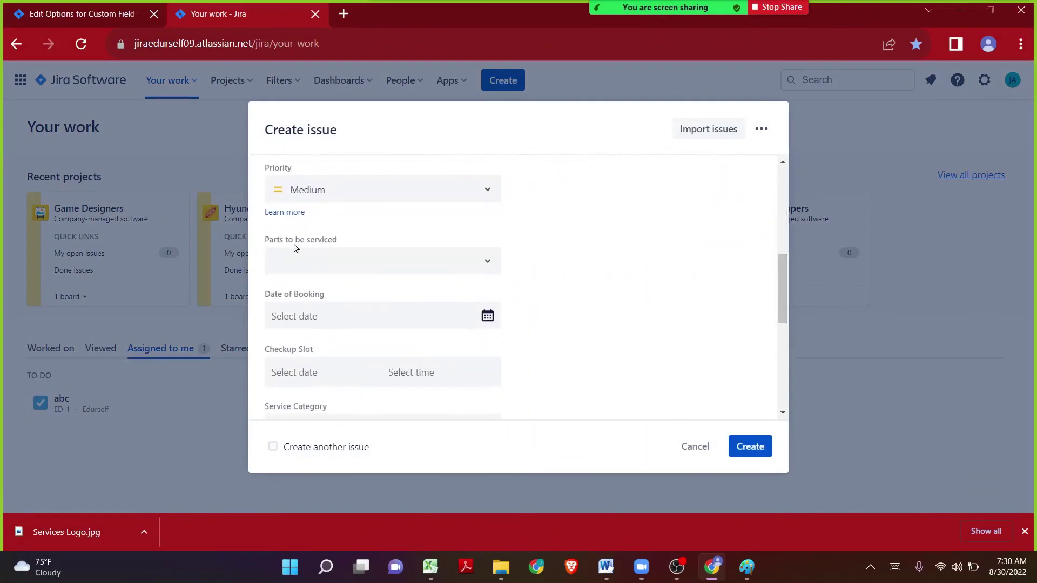
pyautogui.moveTo(267, 242); pyautogui.dragTo(346, 238)
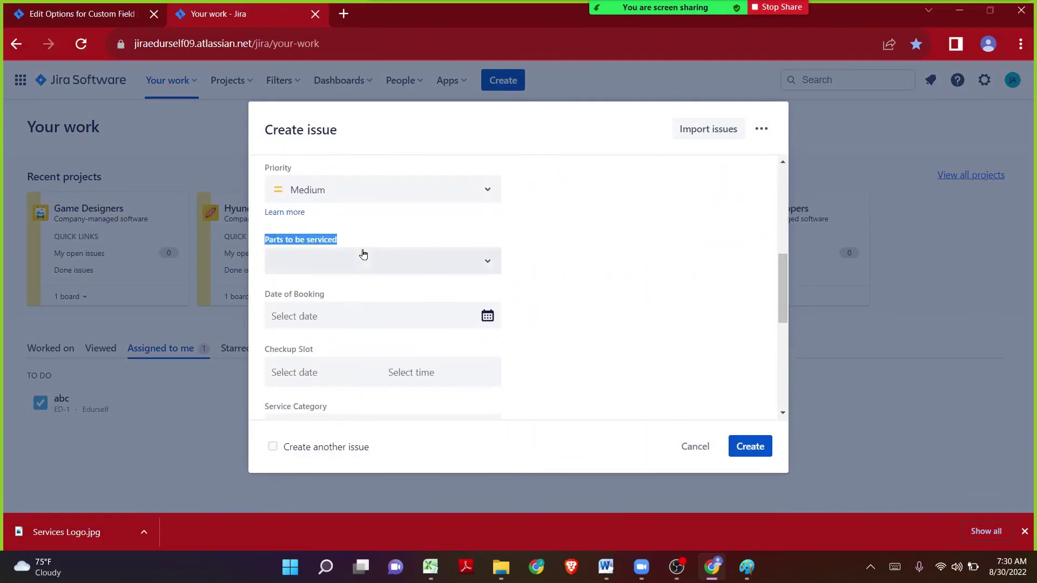
pyautogui.click(363, 253)
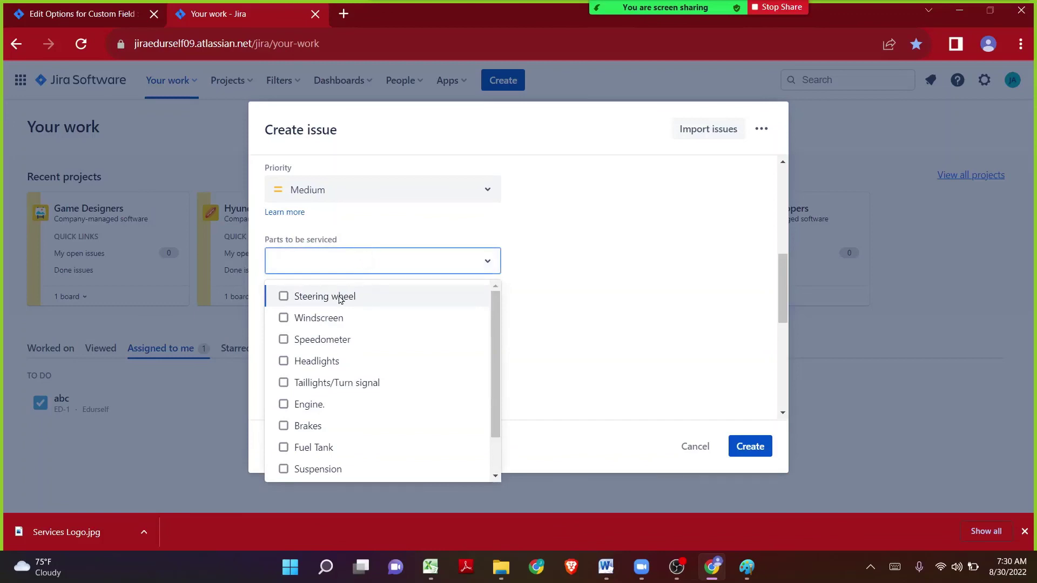
pyautogui.click(283, 296)
pyautogui.click(284, 317)
pyautogui.click(284, 339)
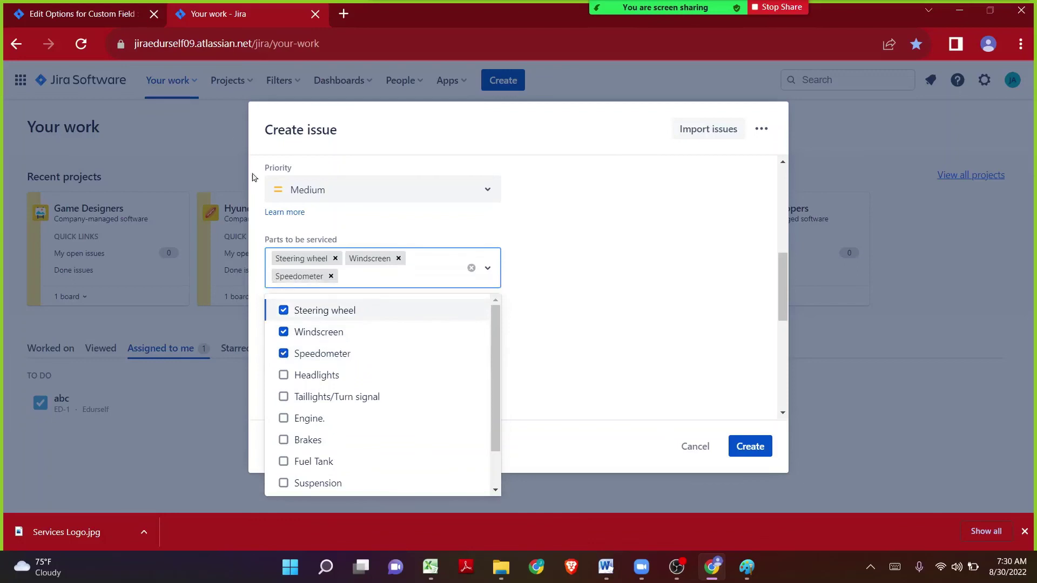
pyautogui.click(108, 13)
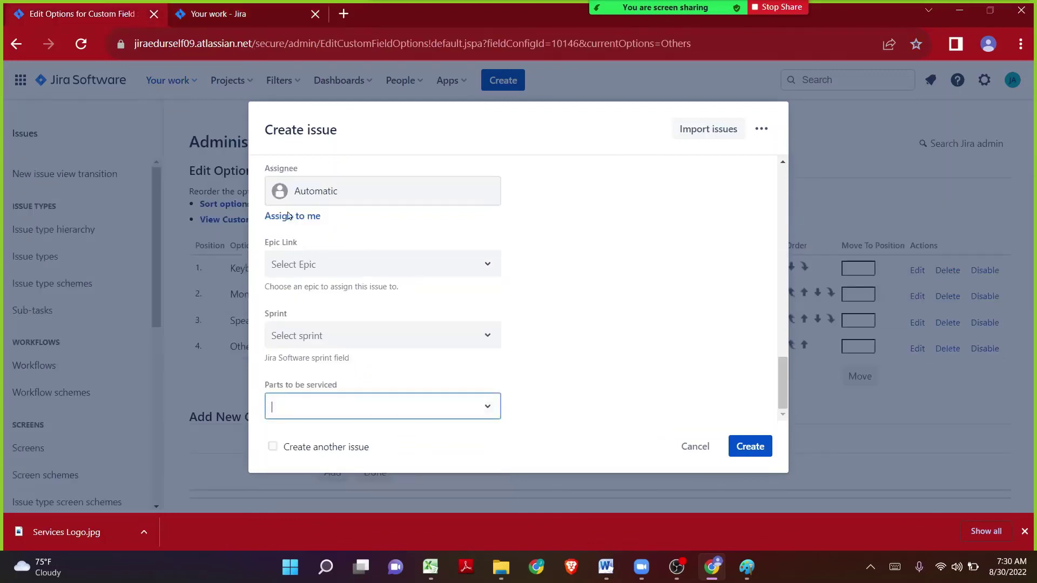
# Tick Monitor and Keyboard under Parts to be serviced in the Game Designers draft
pyautogui.click(319, 409)
pyautogui.click(284, 328)
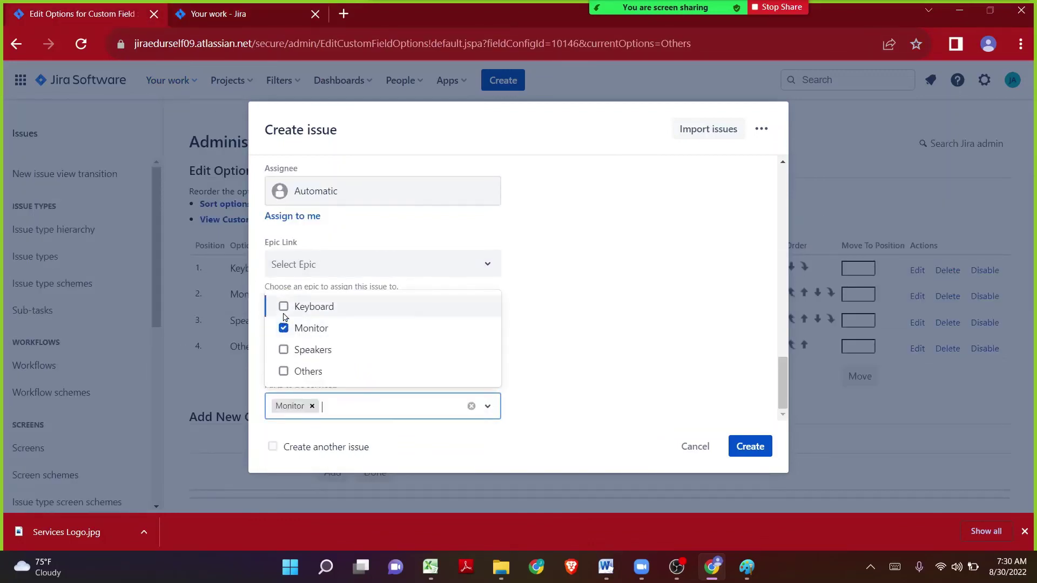
pyautogui.click(284, 307)
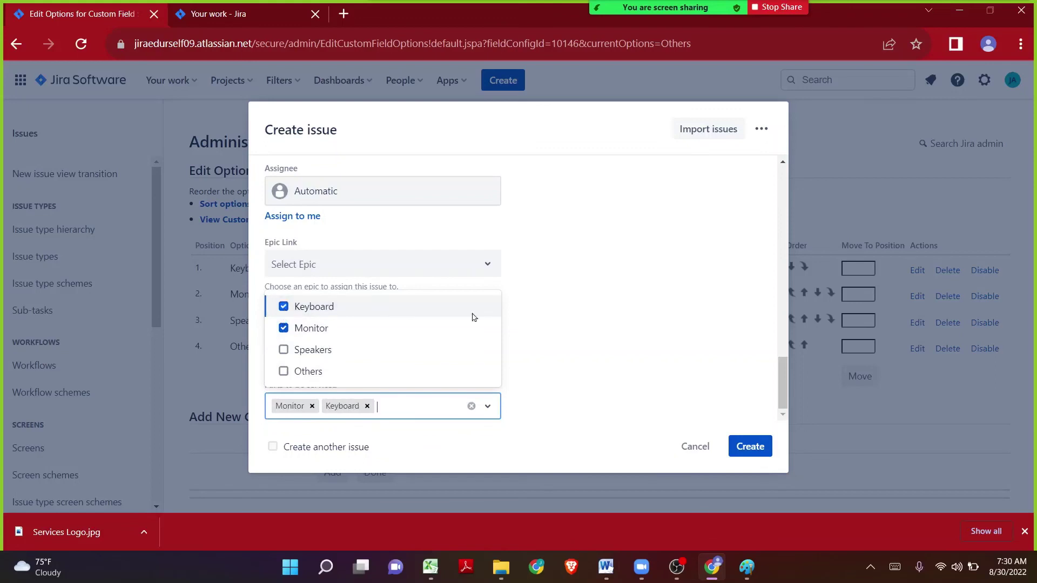
pyautogui.click(552, 326)
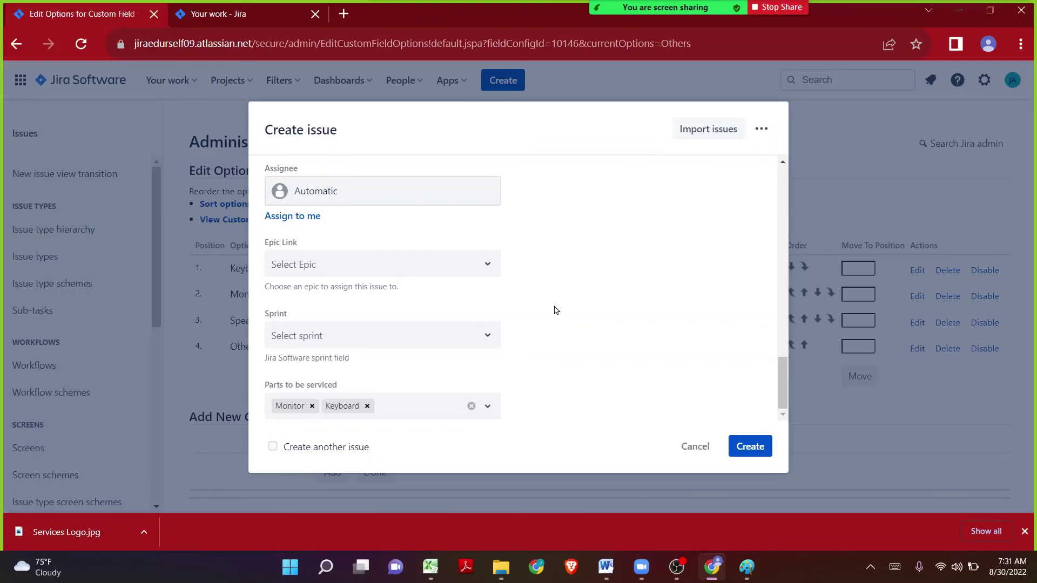
# Cancel and discard the draft issue, then switch to the Excel reference sheet
pyautogui.click(695, 449)
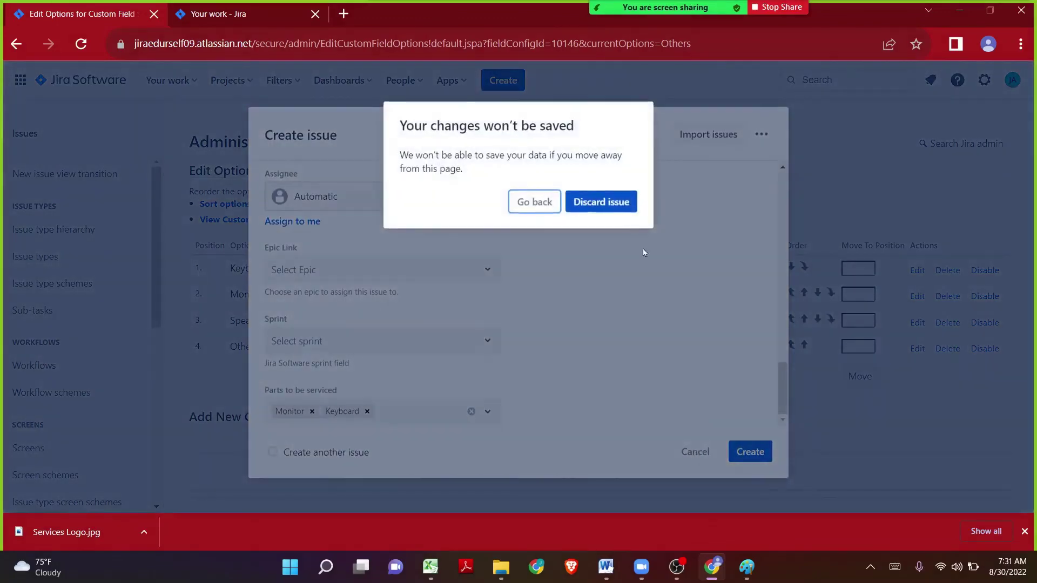
pyautogui.click(611, 203)
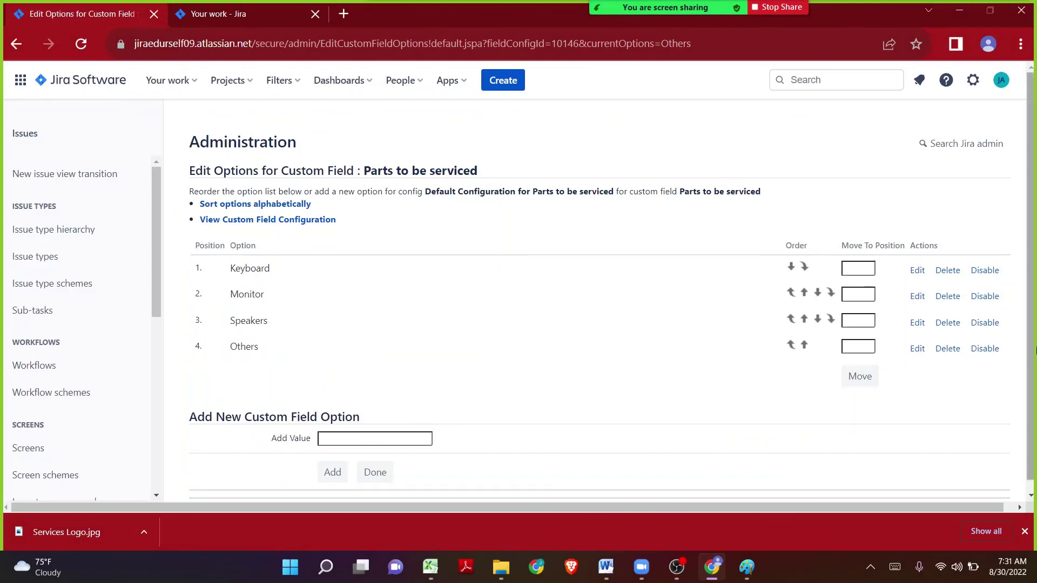
pyautogui.moveTo(664, 8)
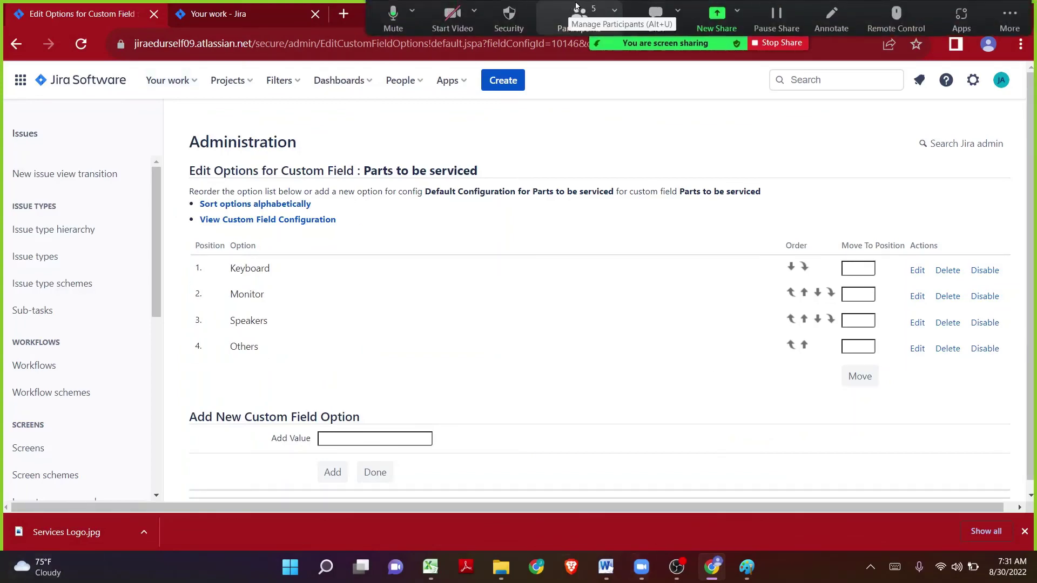
pyautogui.hotkey('alt', 'Tab')
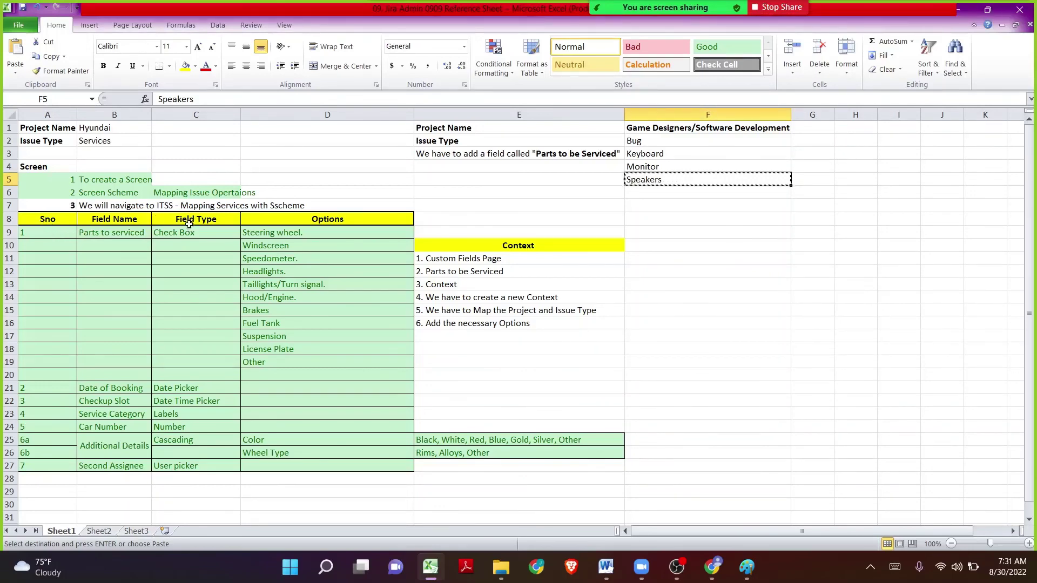
pyautogui.moveTo(189, 224); pyautogui.dragTo(189, 466)
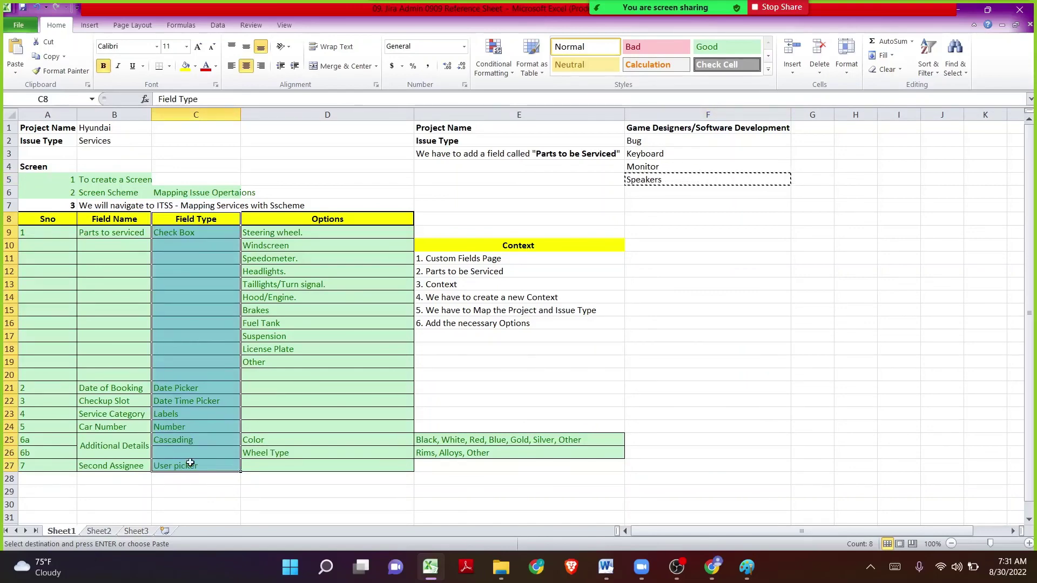
pyautogui.click(186, 363)
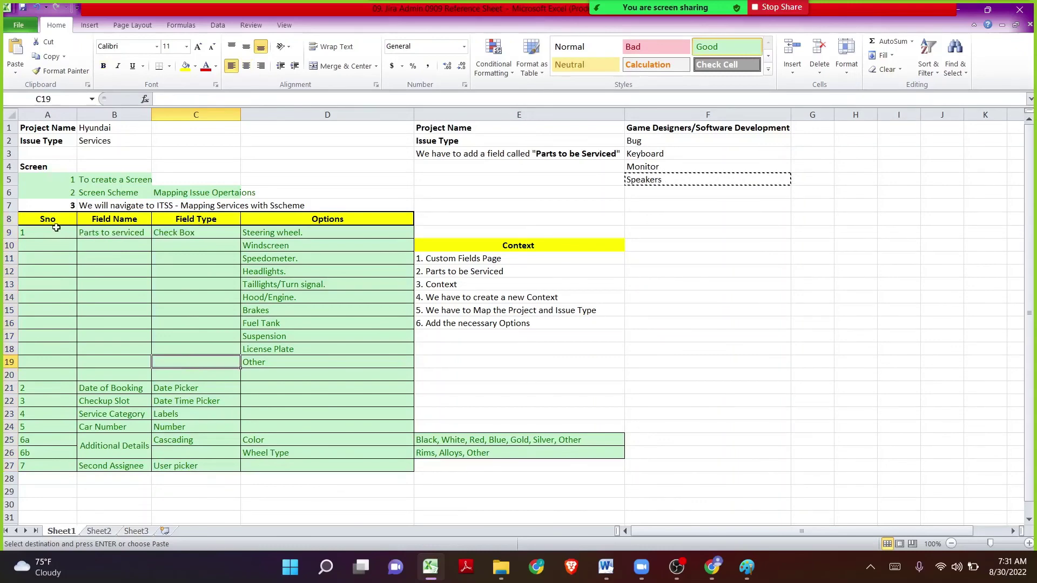
pyautogui.moveTo(102, 442); pyautogui.dragTo(33, 442)
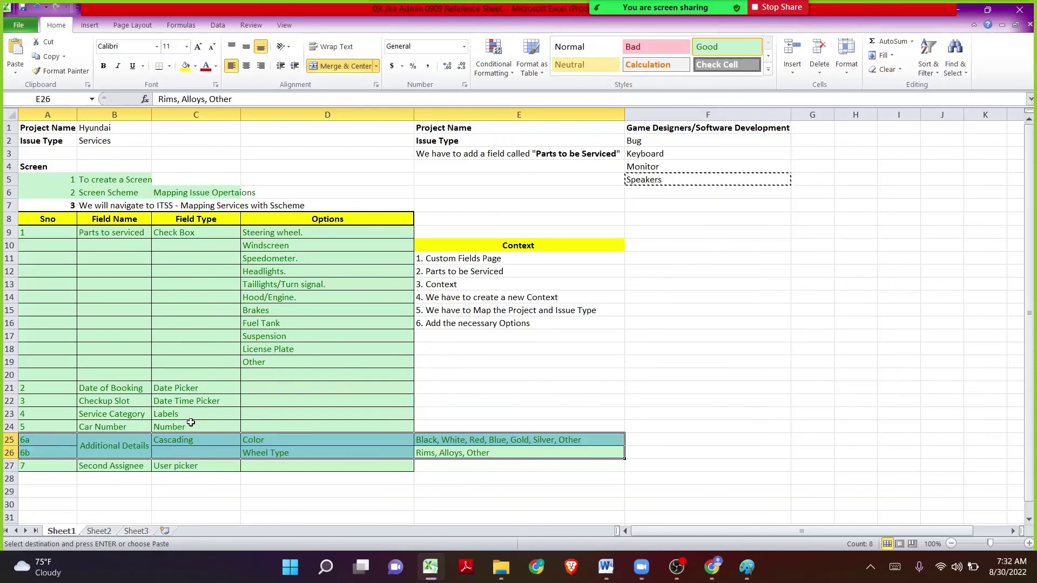
pyautogui.click(188, 441)
pyautogui.moveTo(188, 441); pyautogui.dragTo(3, 458)
pyautogui.press('Escape')
pyautogui.moveTo(464, 245); pyautogui.dragTo(460, 317)
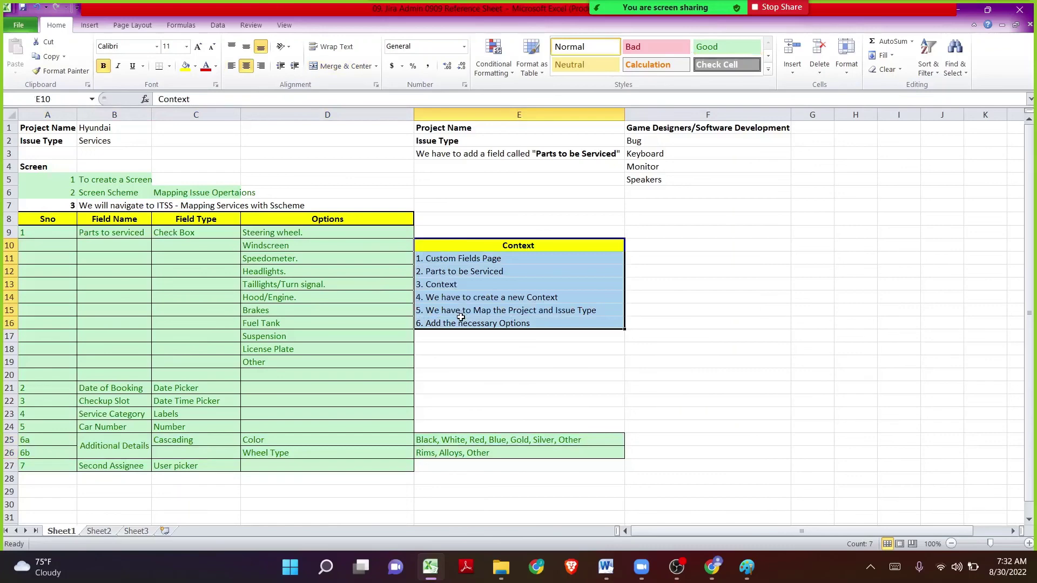